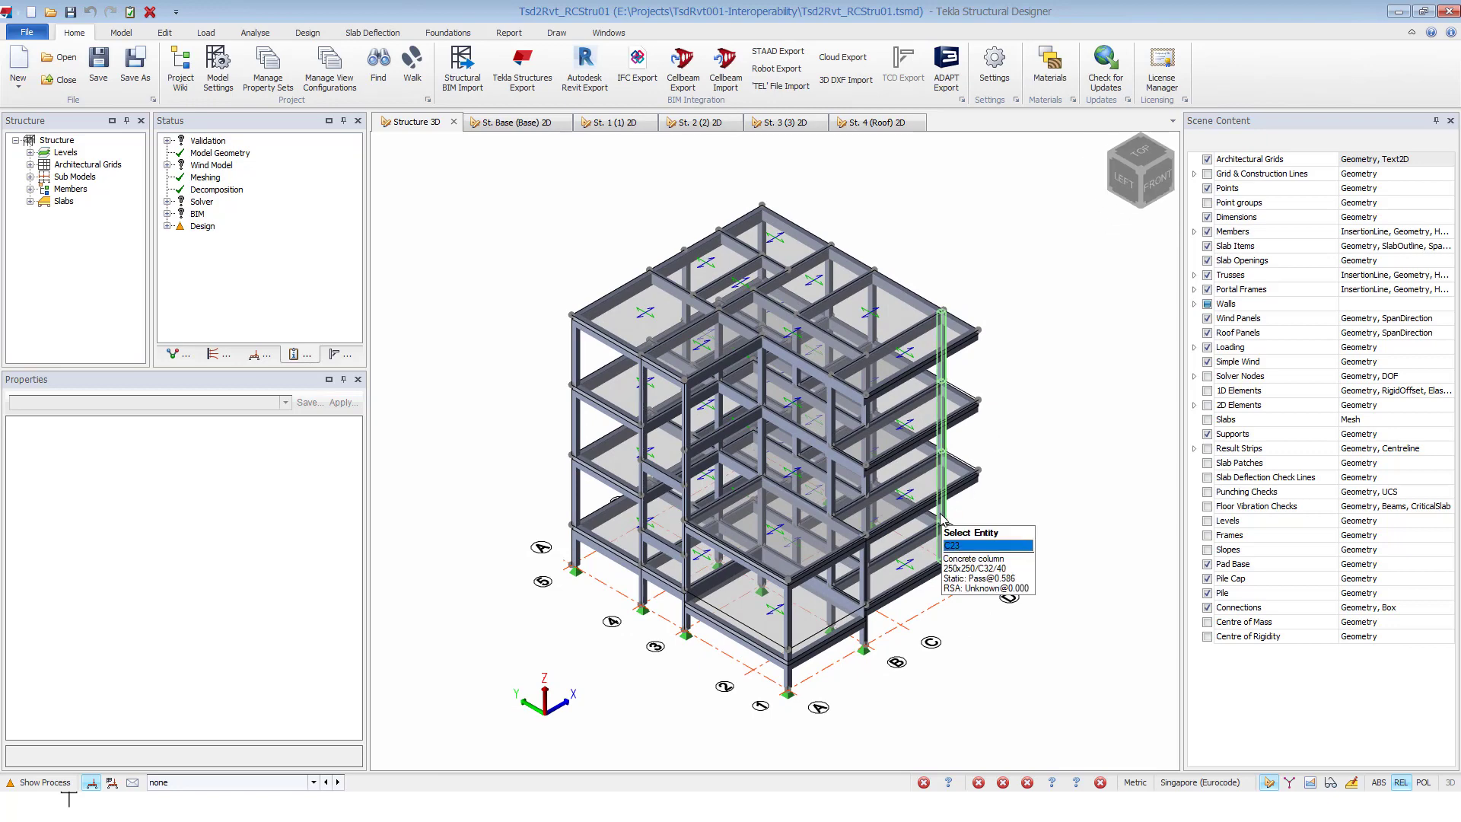
- Examine the concrete frame's slabs, beams and columns in the 3D structure view from the front-left and back-left sides
scroll(826, 681, "up", 4)
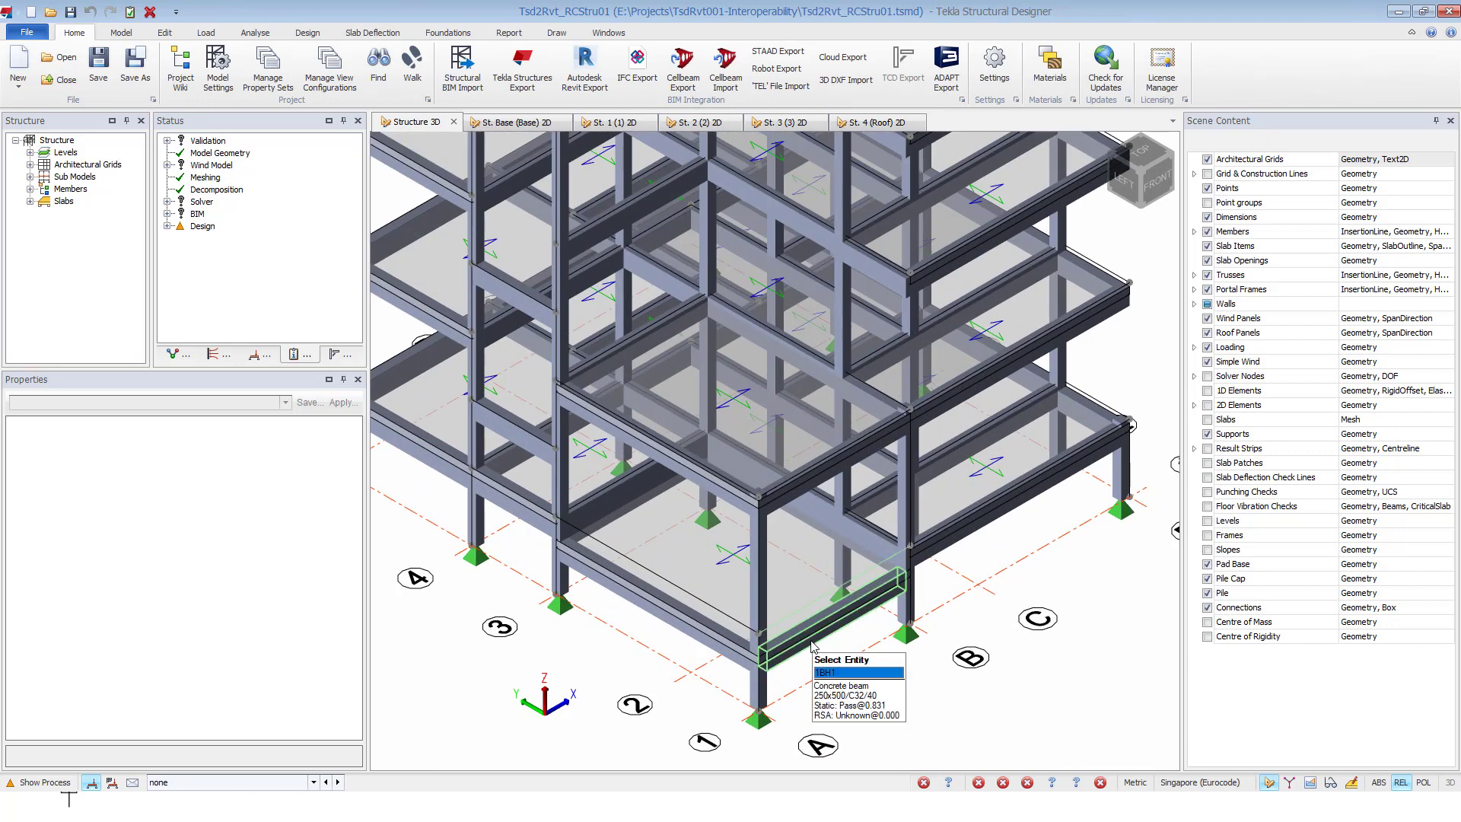
scroll(806, 636, "down", 2)
scroll(688, 530, "up", 4)
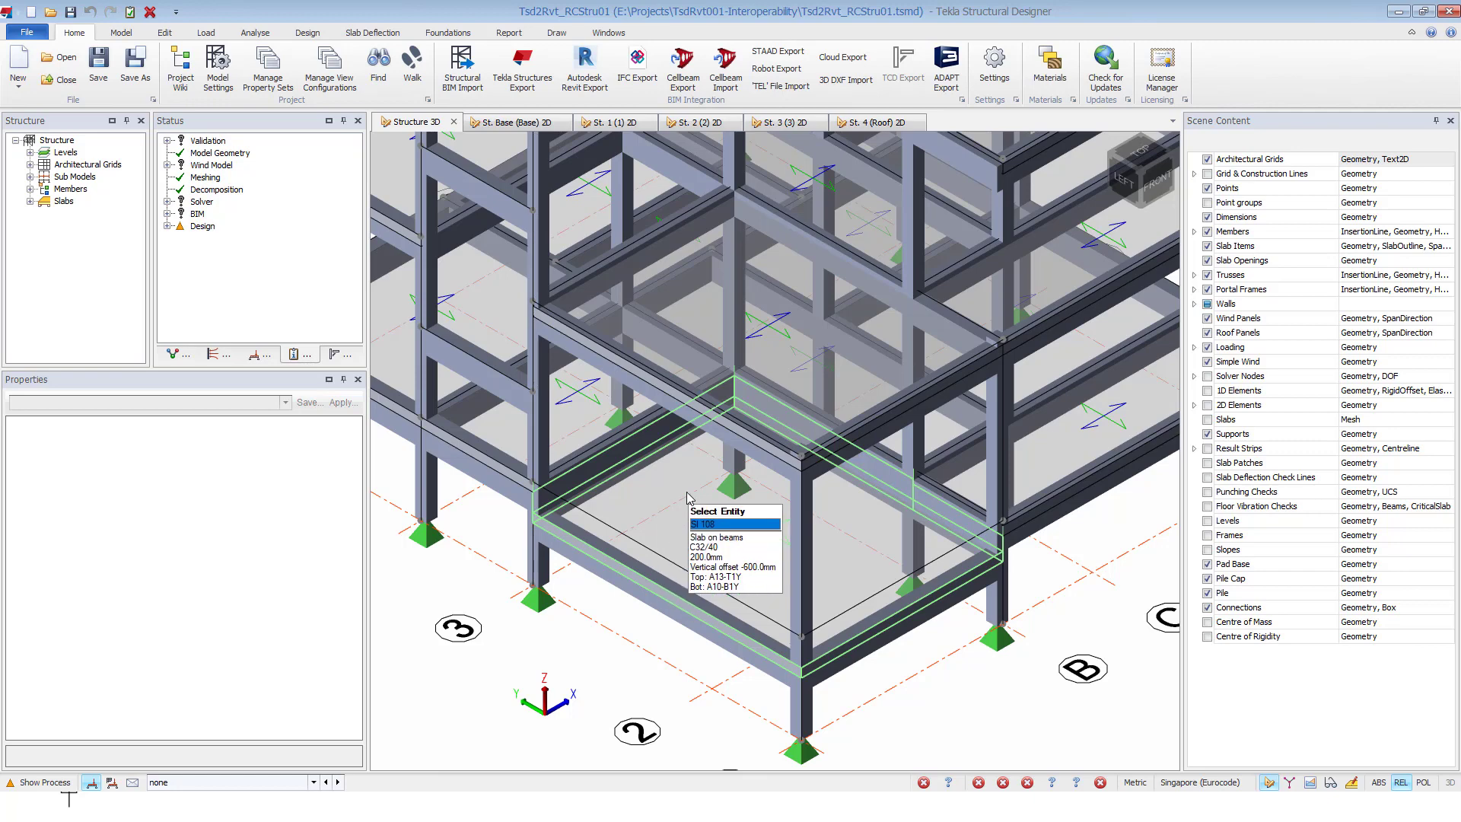
scroll(665, 481, "down", 2)
middle_click_drag(1030, 486, 879, 554)
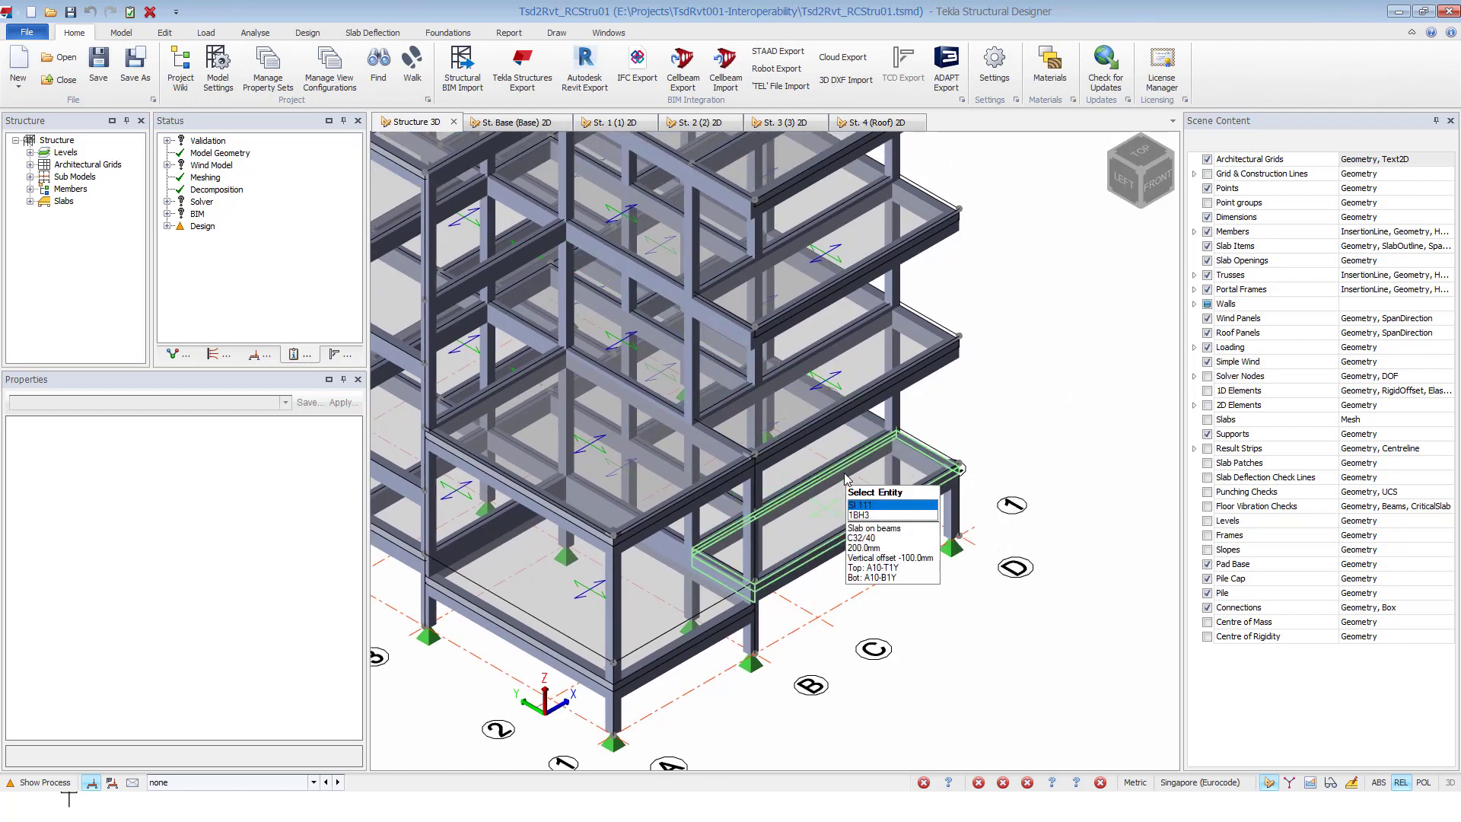
middle_click_drag(985, 317, 996, 398)
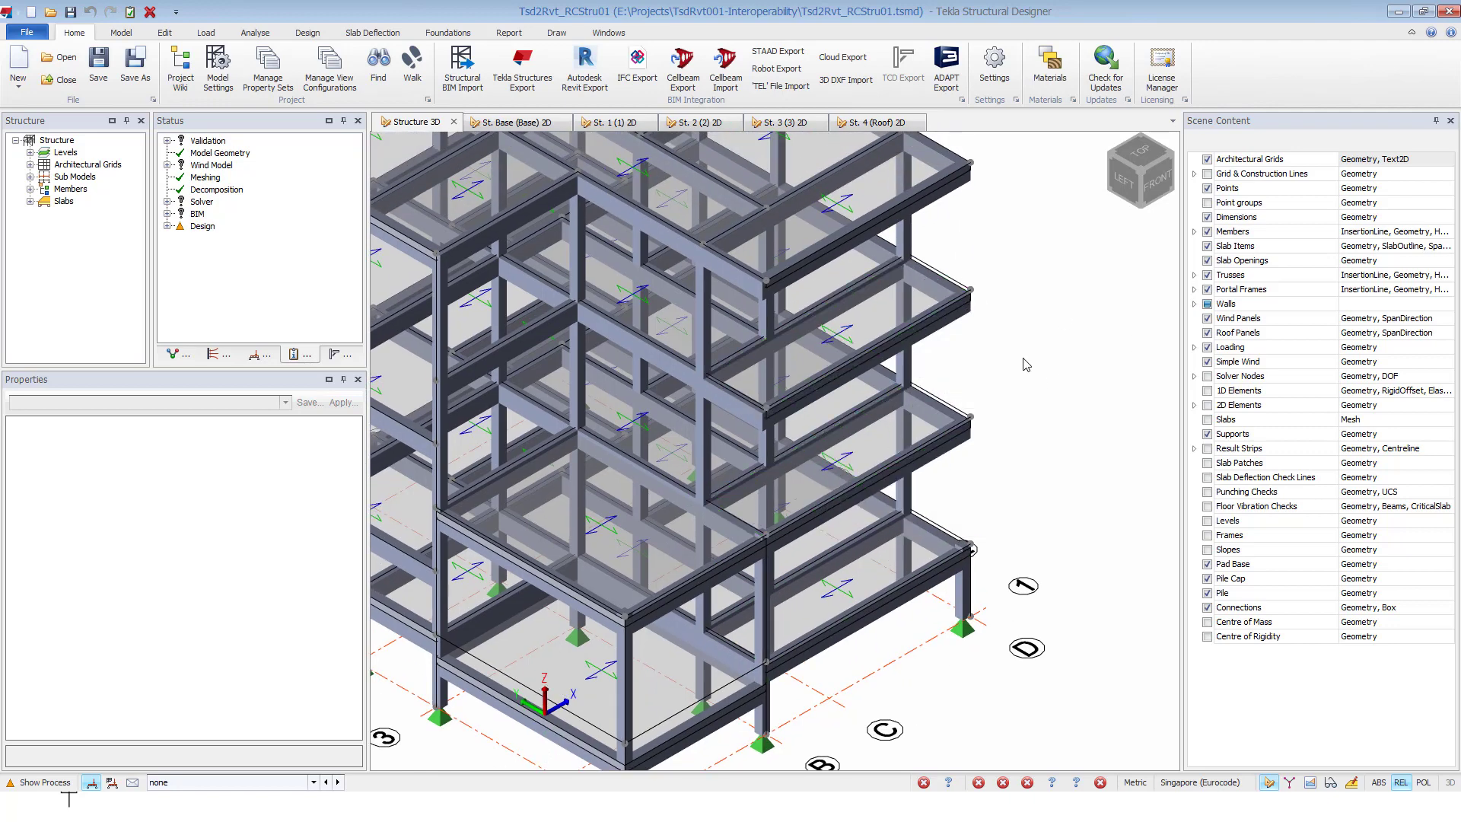
left_click(1042, 183)
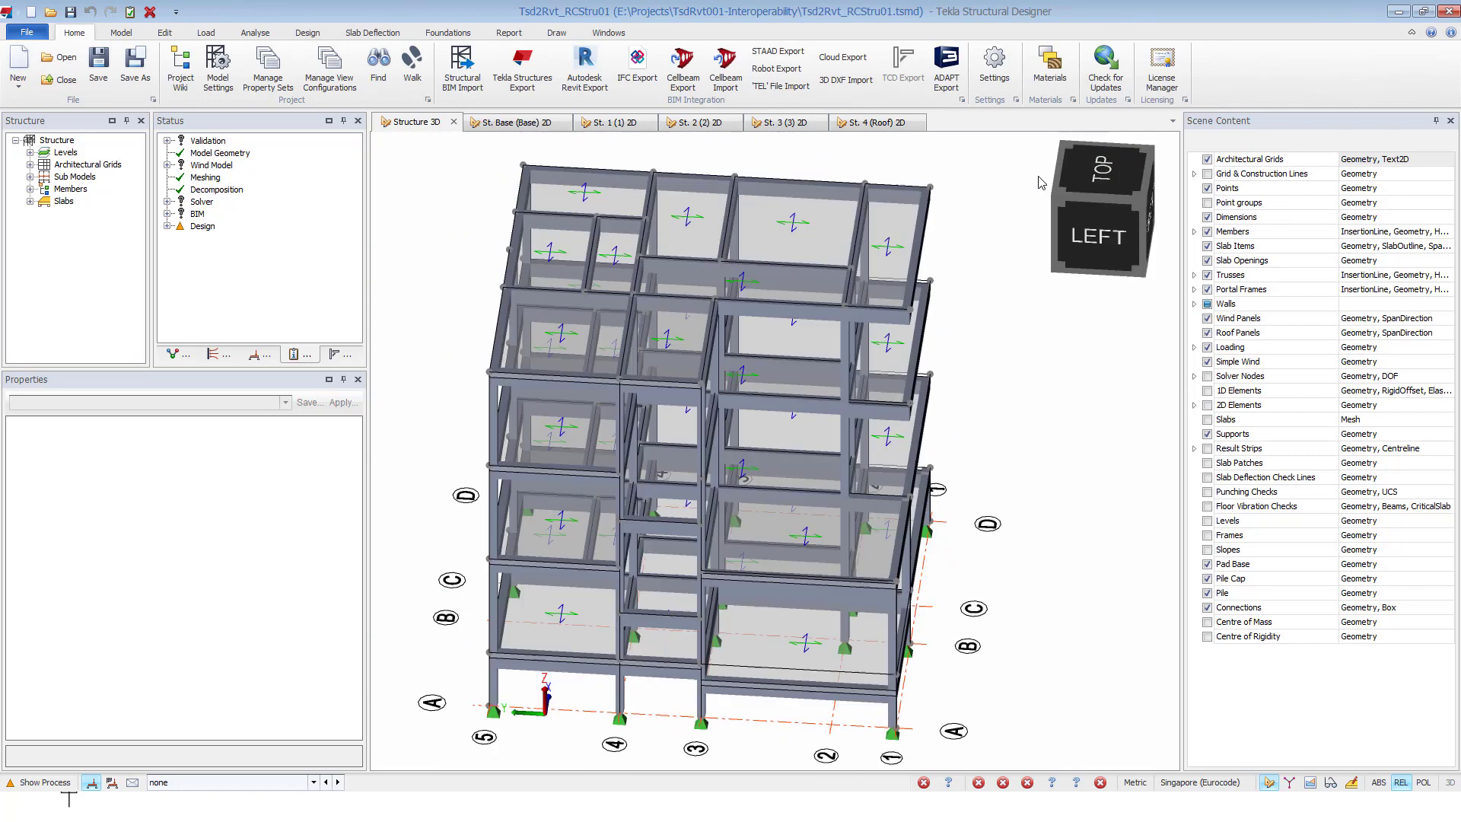
scroll(499, 606, "up", 2)
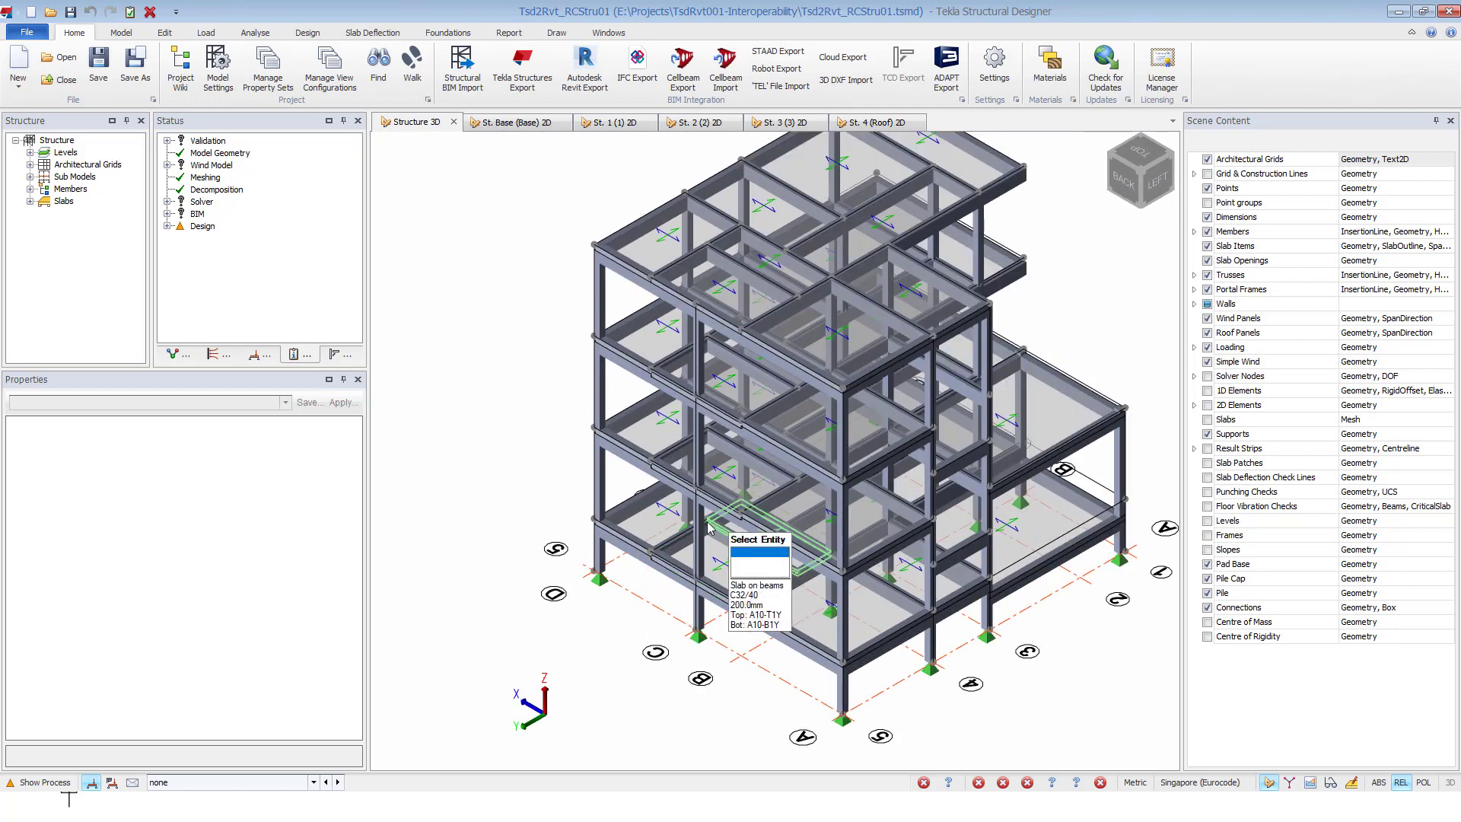
scroll(708, 527, "up", 2)
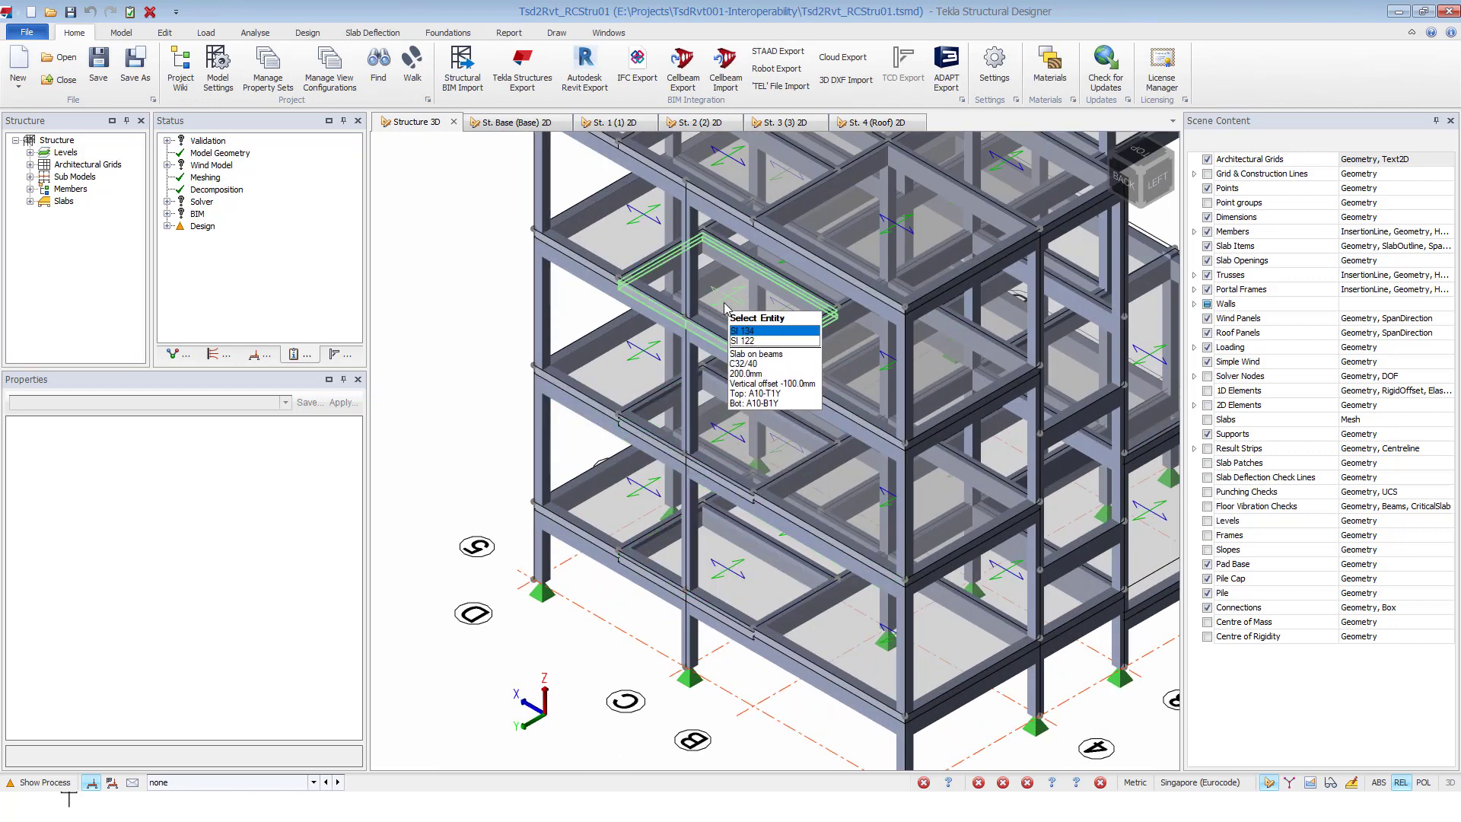
middle_click_drag(725, 308, 723, 411)
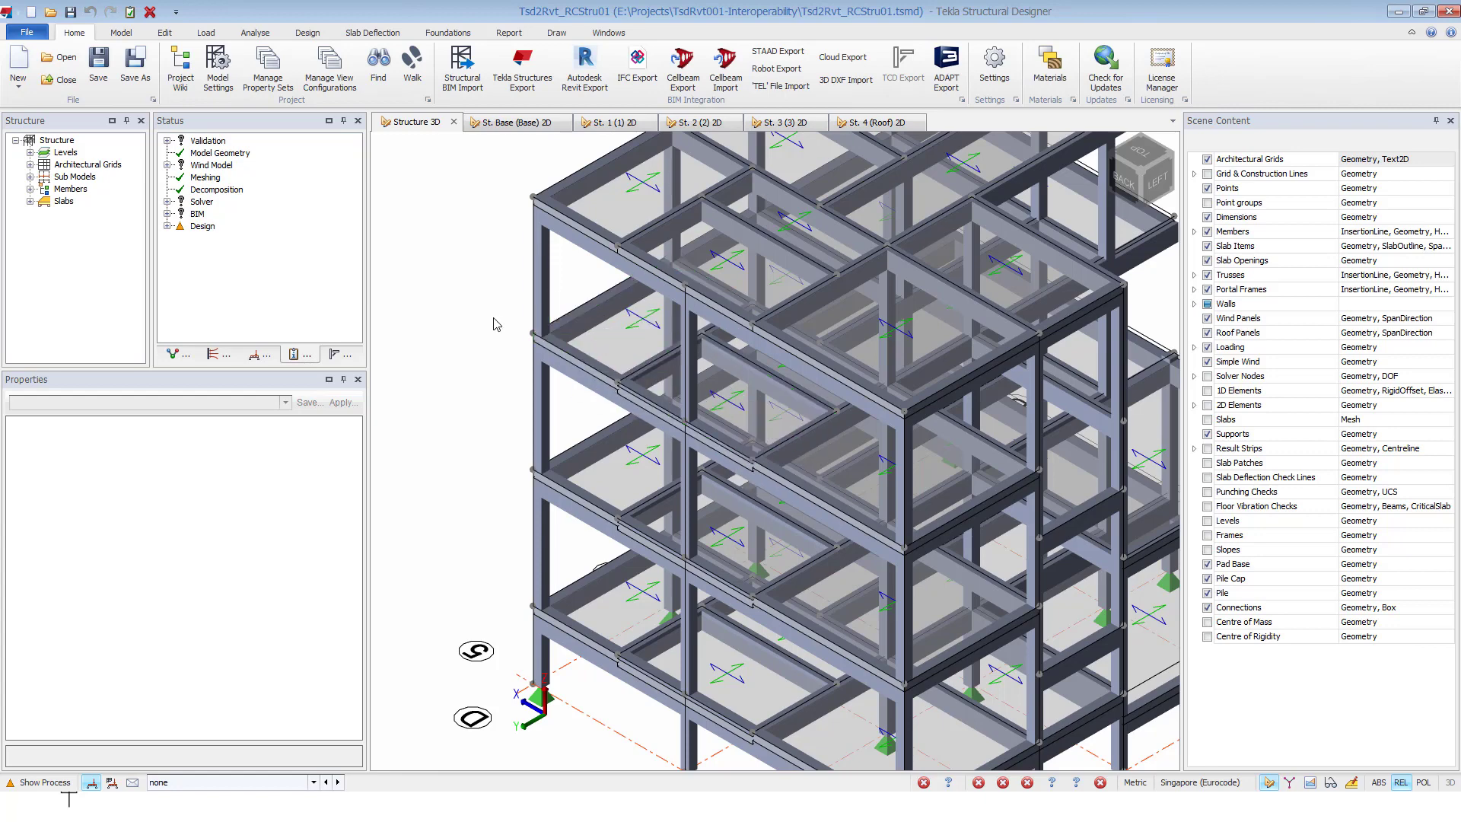
scroll(495, 324, "down", 3)
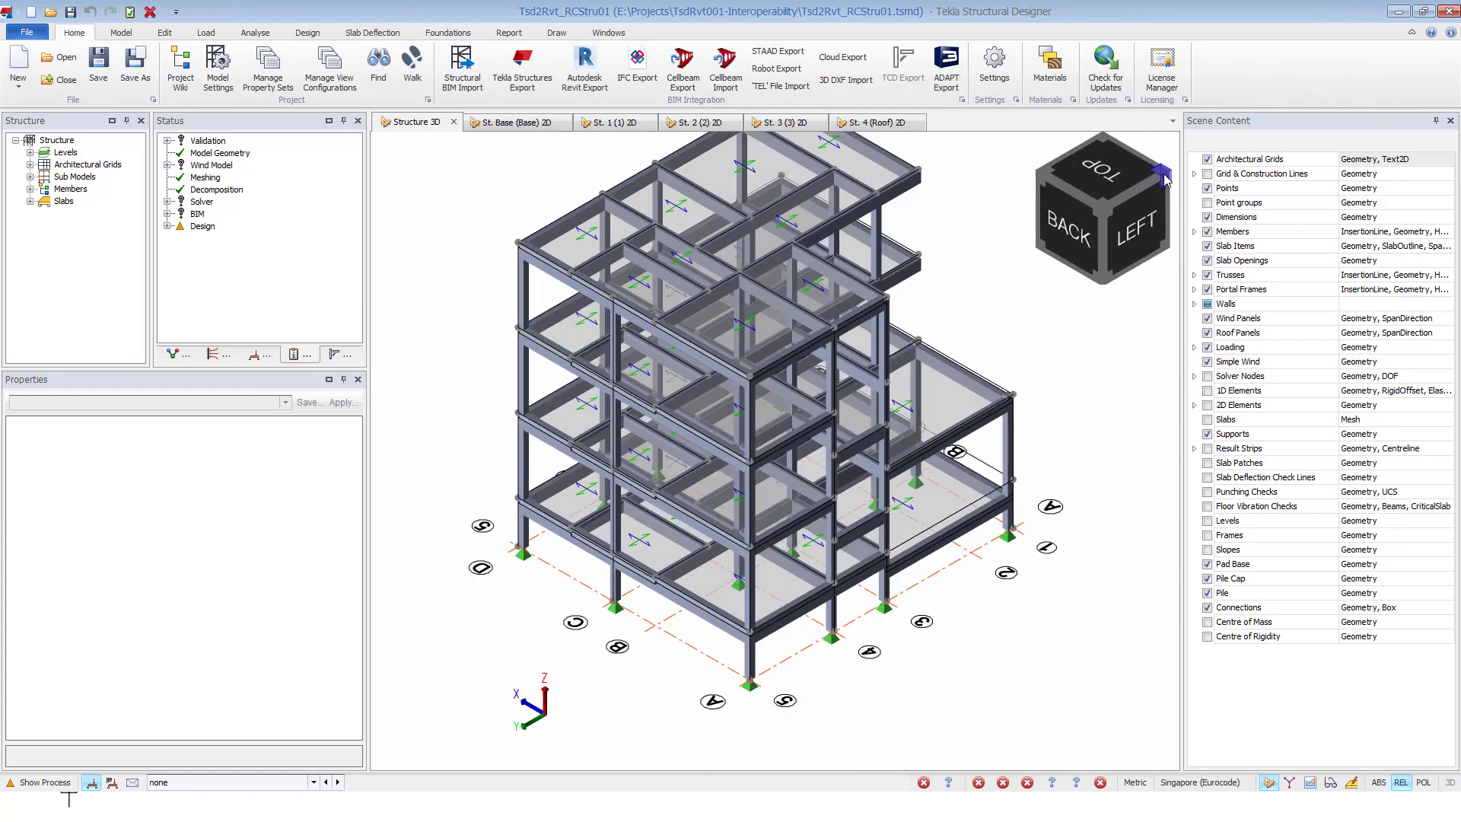
left_click(1167, 180)
middle_click_drag(1038, 440, 991, 401)
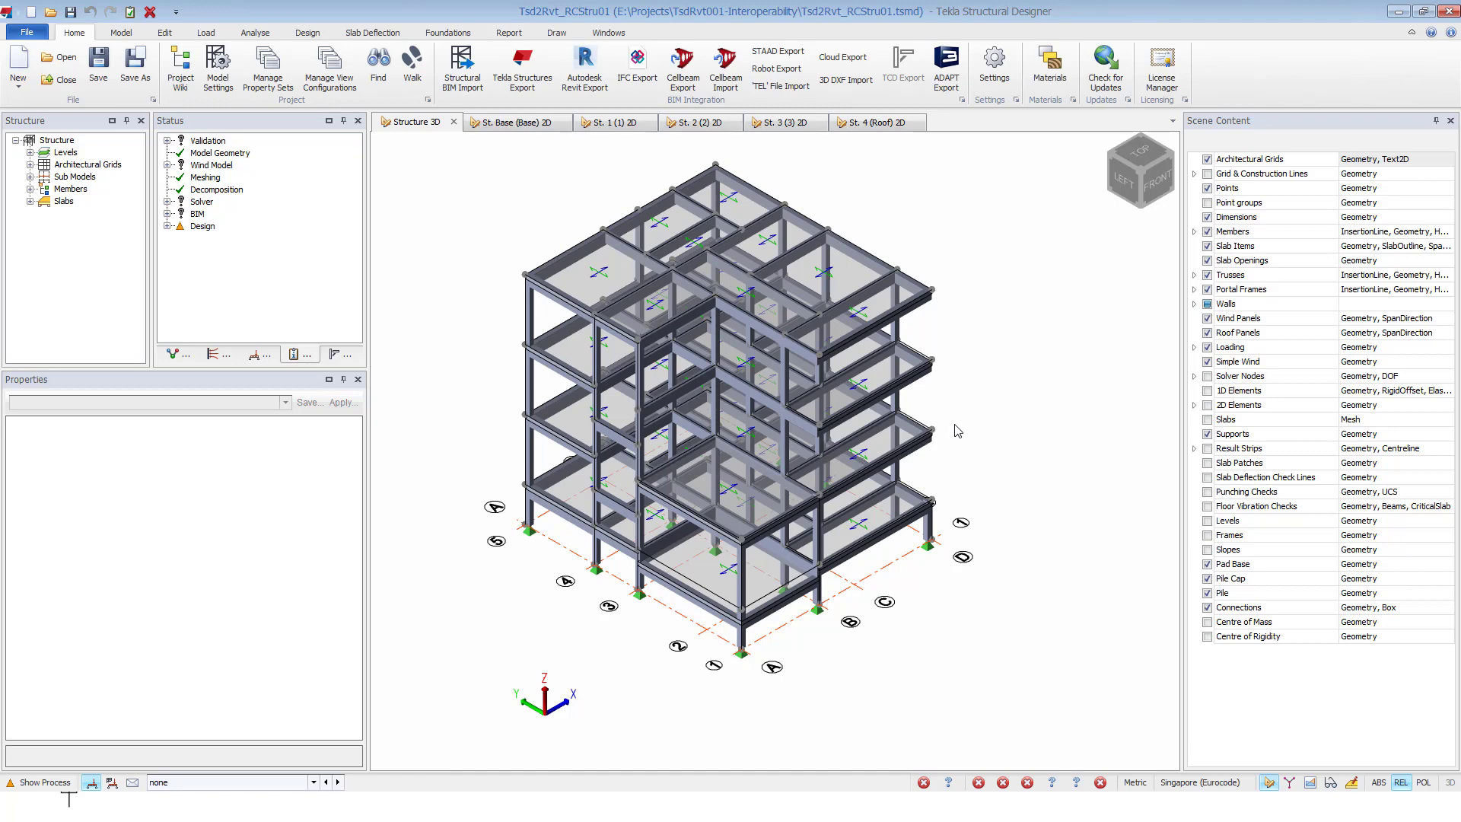
- Review the static interactive design of corner column C27 at grid A/5, then close it and clear the selection
scroll(516, 462, "up", 3)
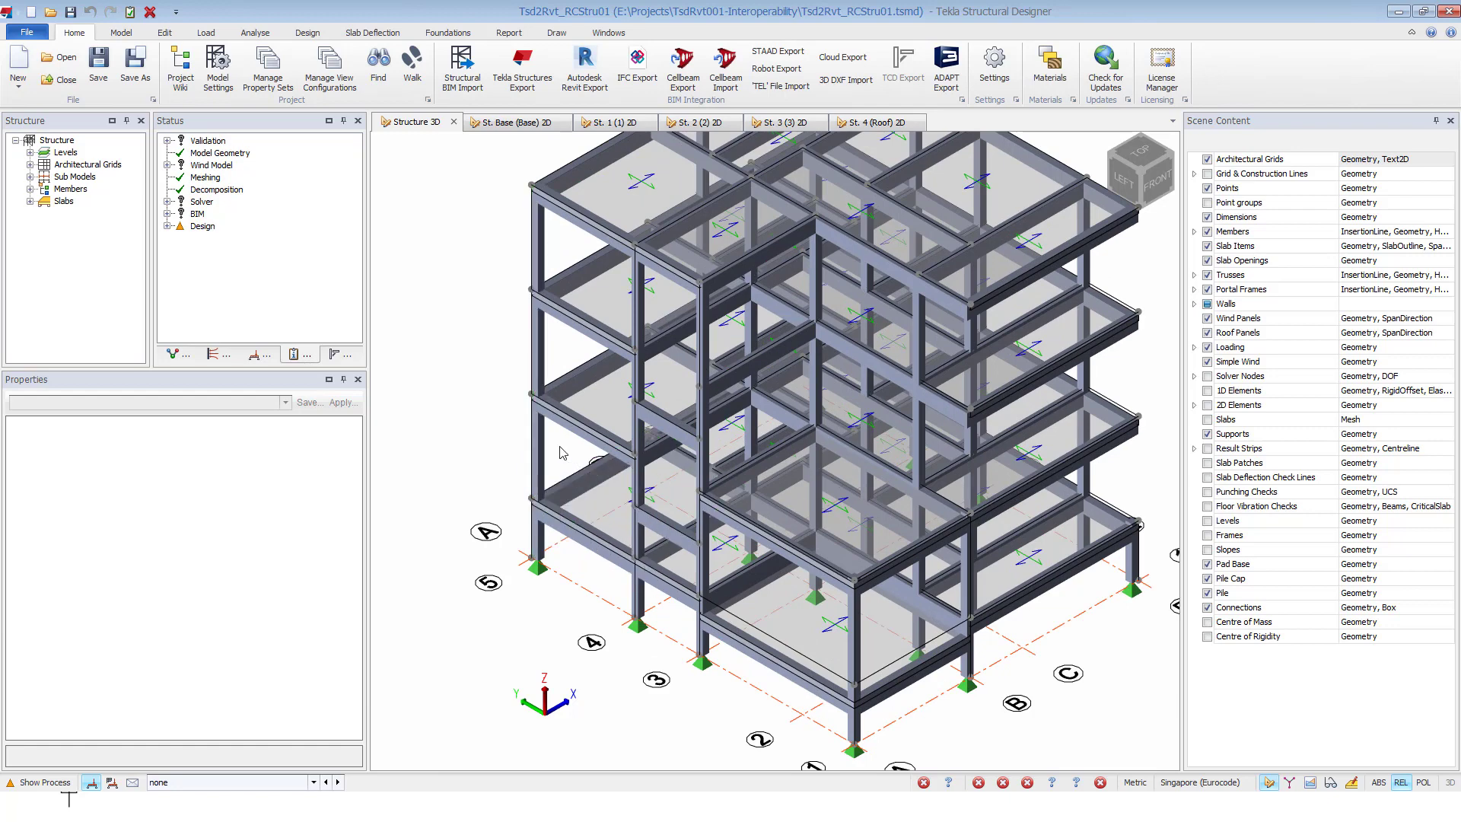
left_click(542, 445)
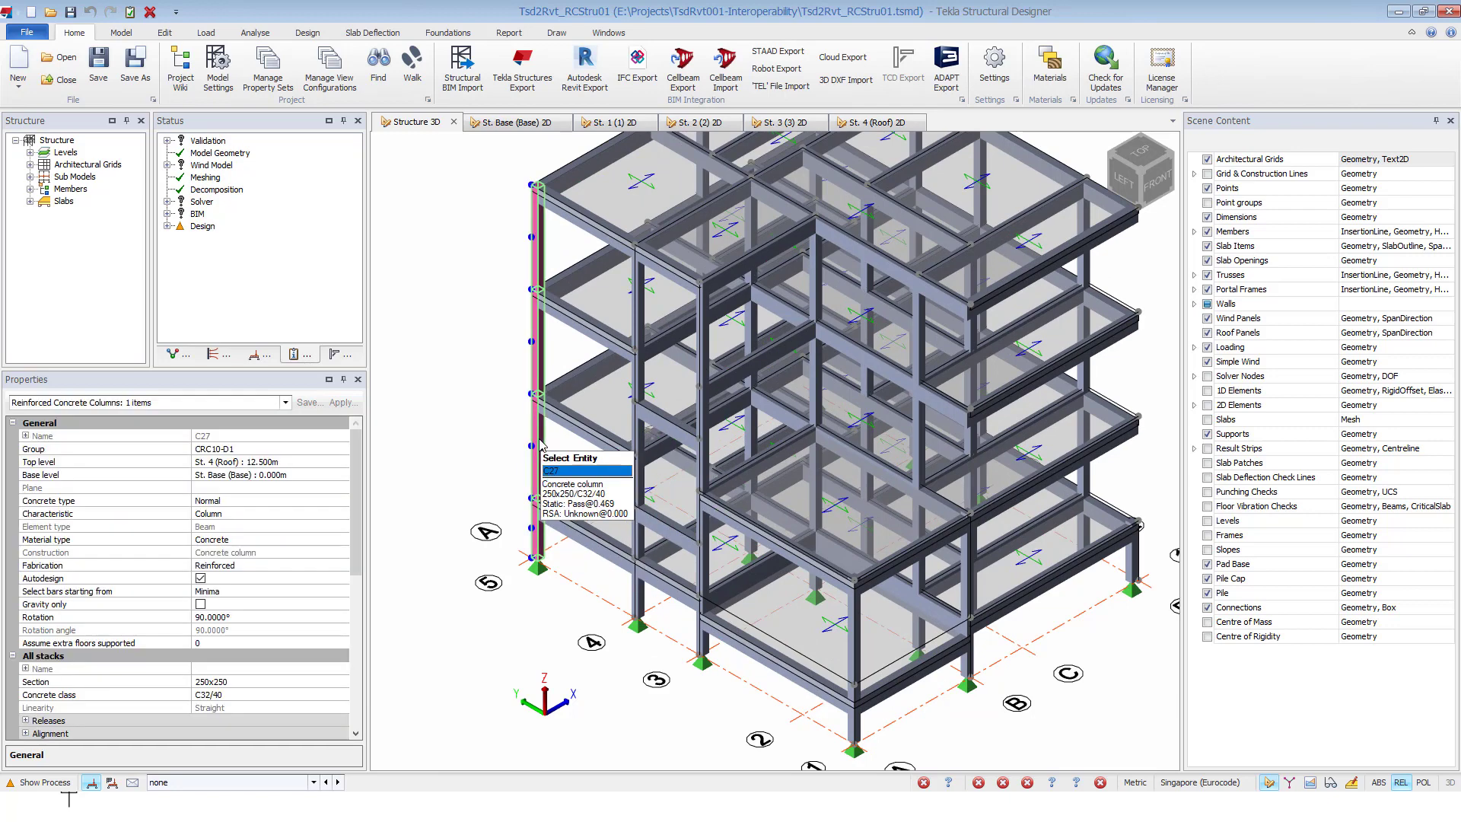
right_click(542, 445)
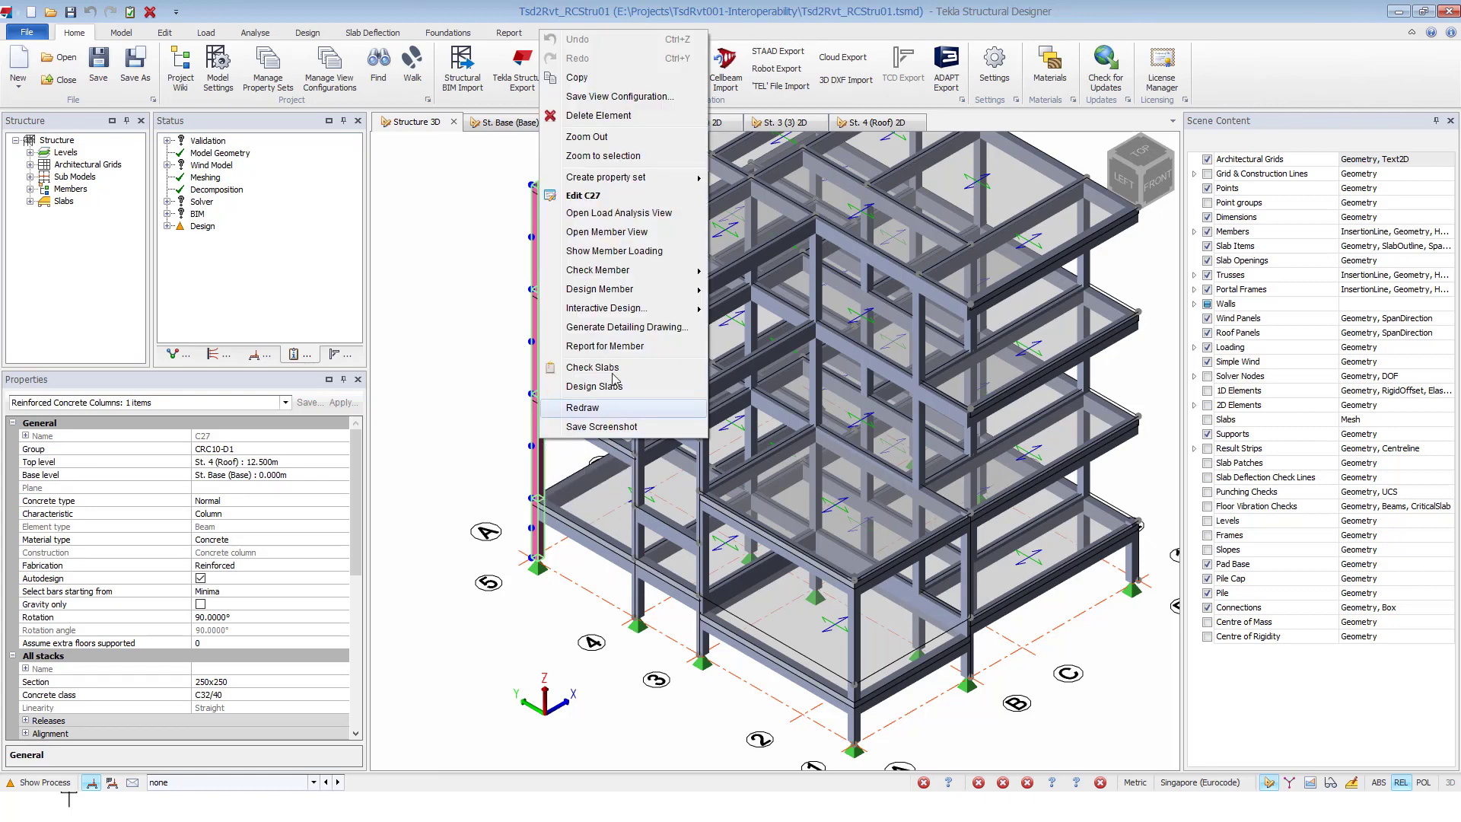
mouse_move(626, 315)
left_click(746, 309)
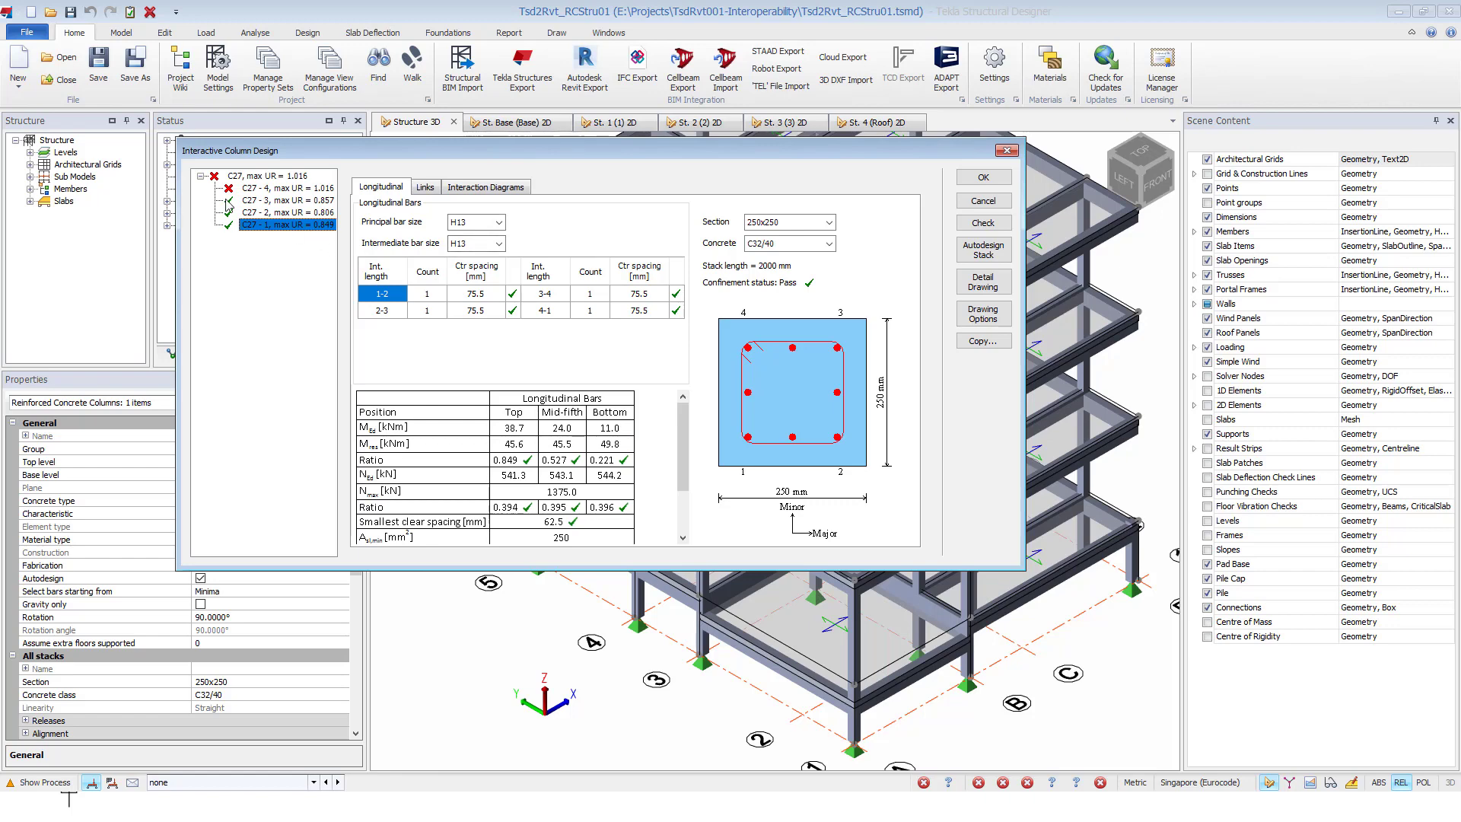
left_click(1007, 150)
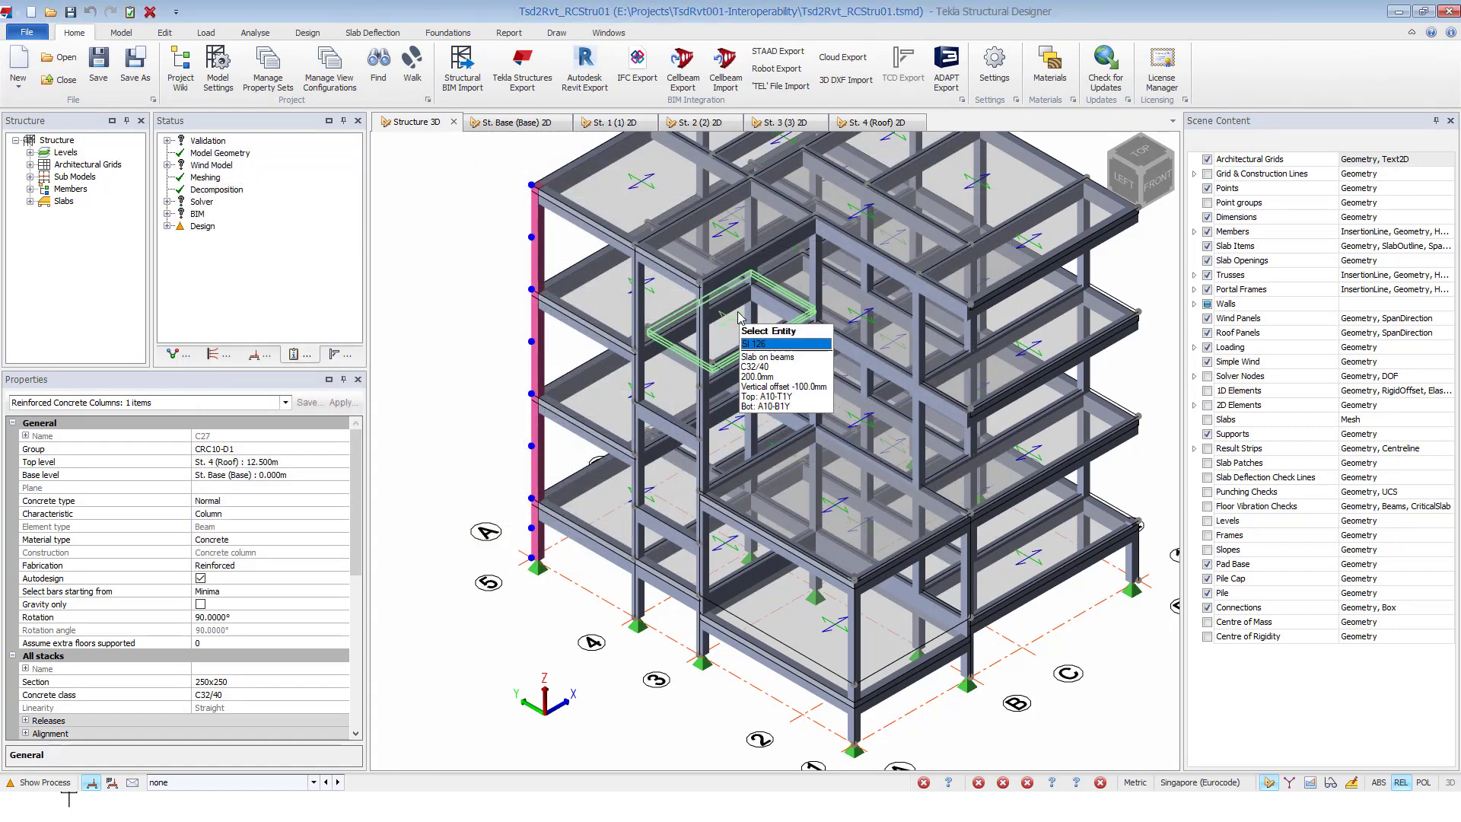
left_click(479, 310)
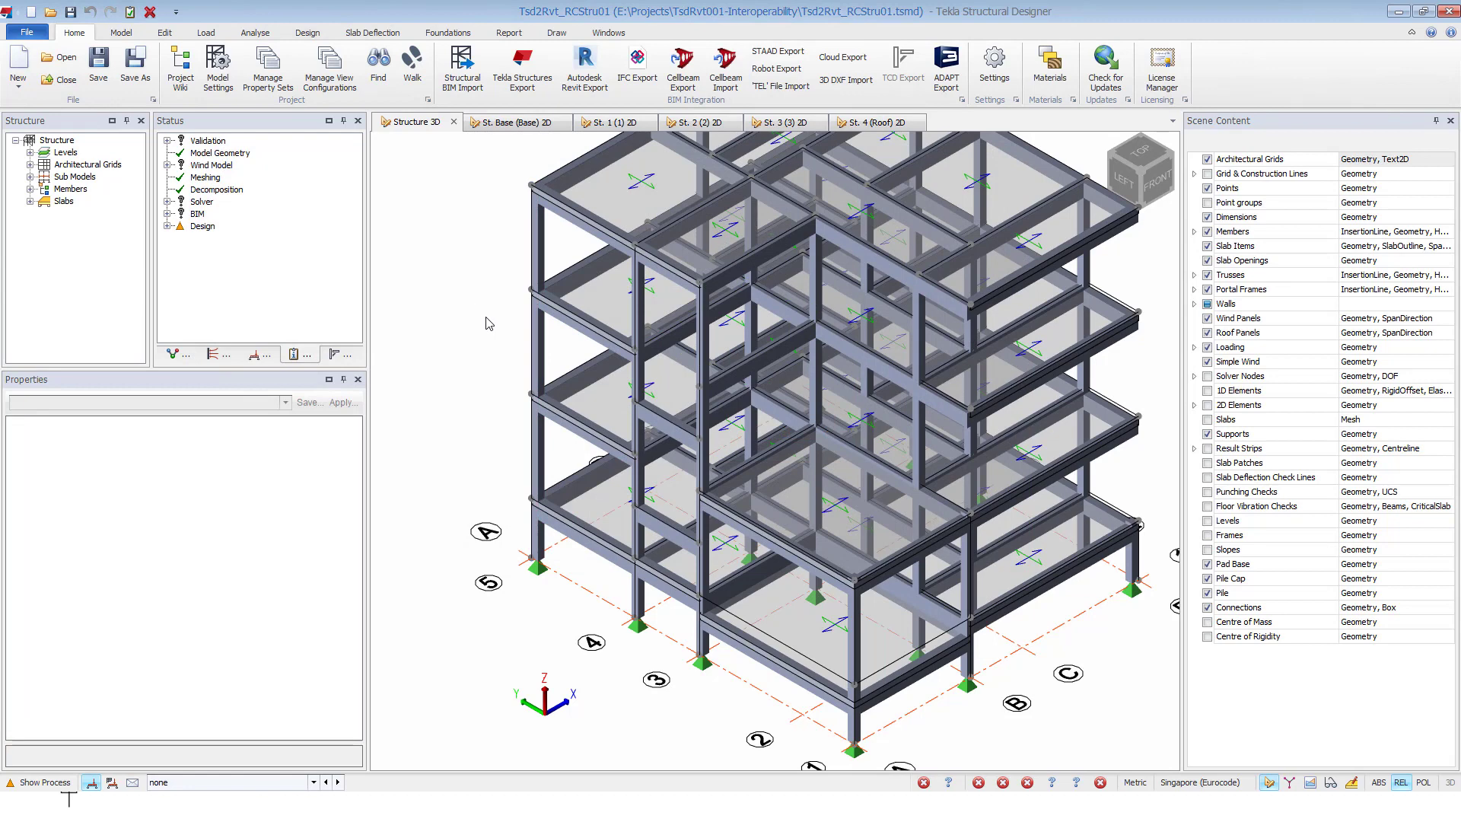
- Run the design for the whole structure, review the members' design status in 3D, and return to the structural view
left_click(307, 33)
left_click(311, 65)
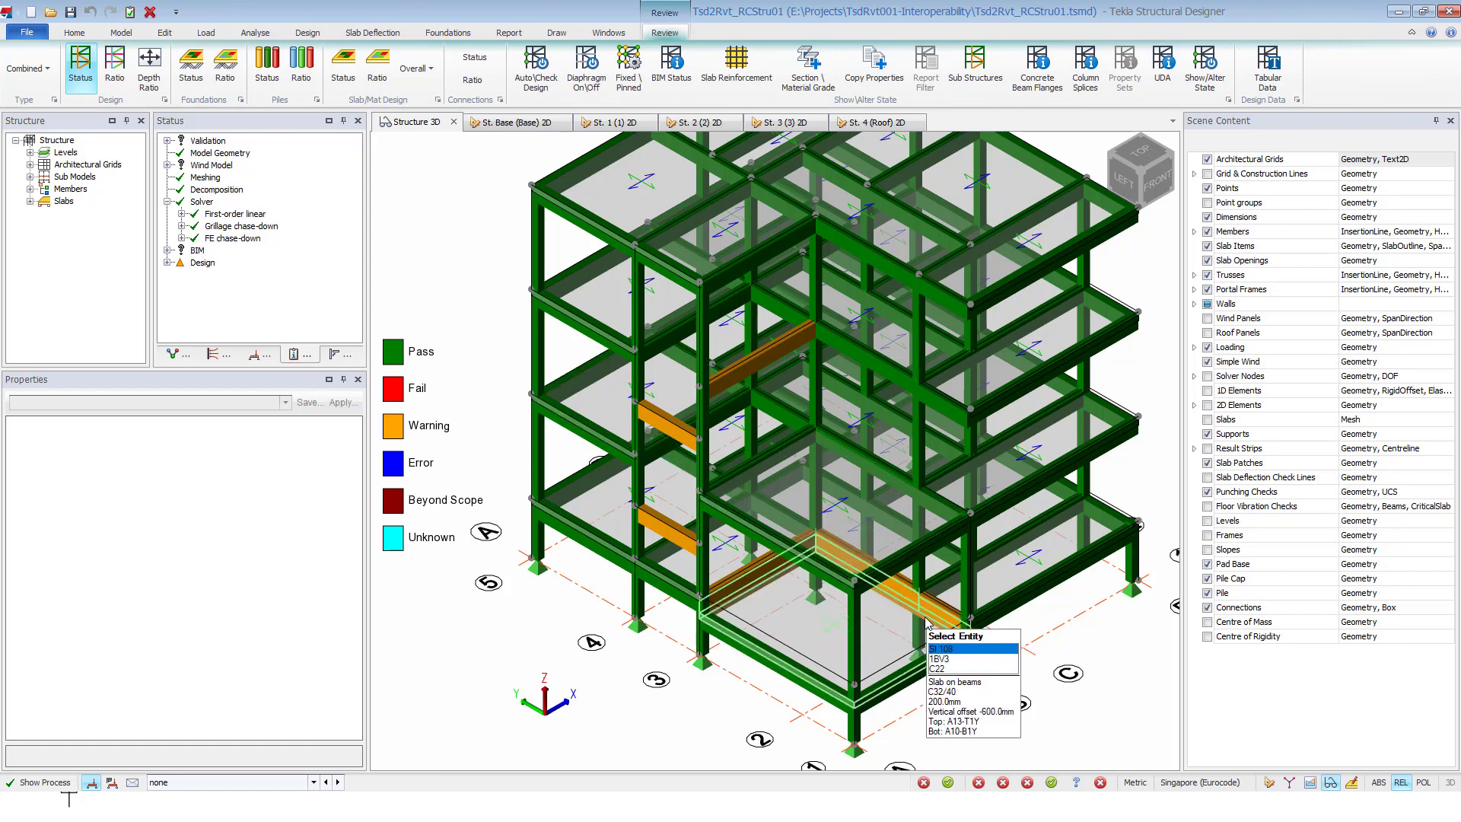
scroll(515, 372, "down", 2)
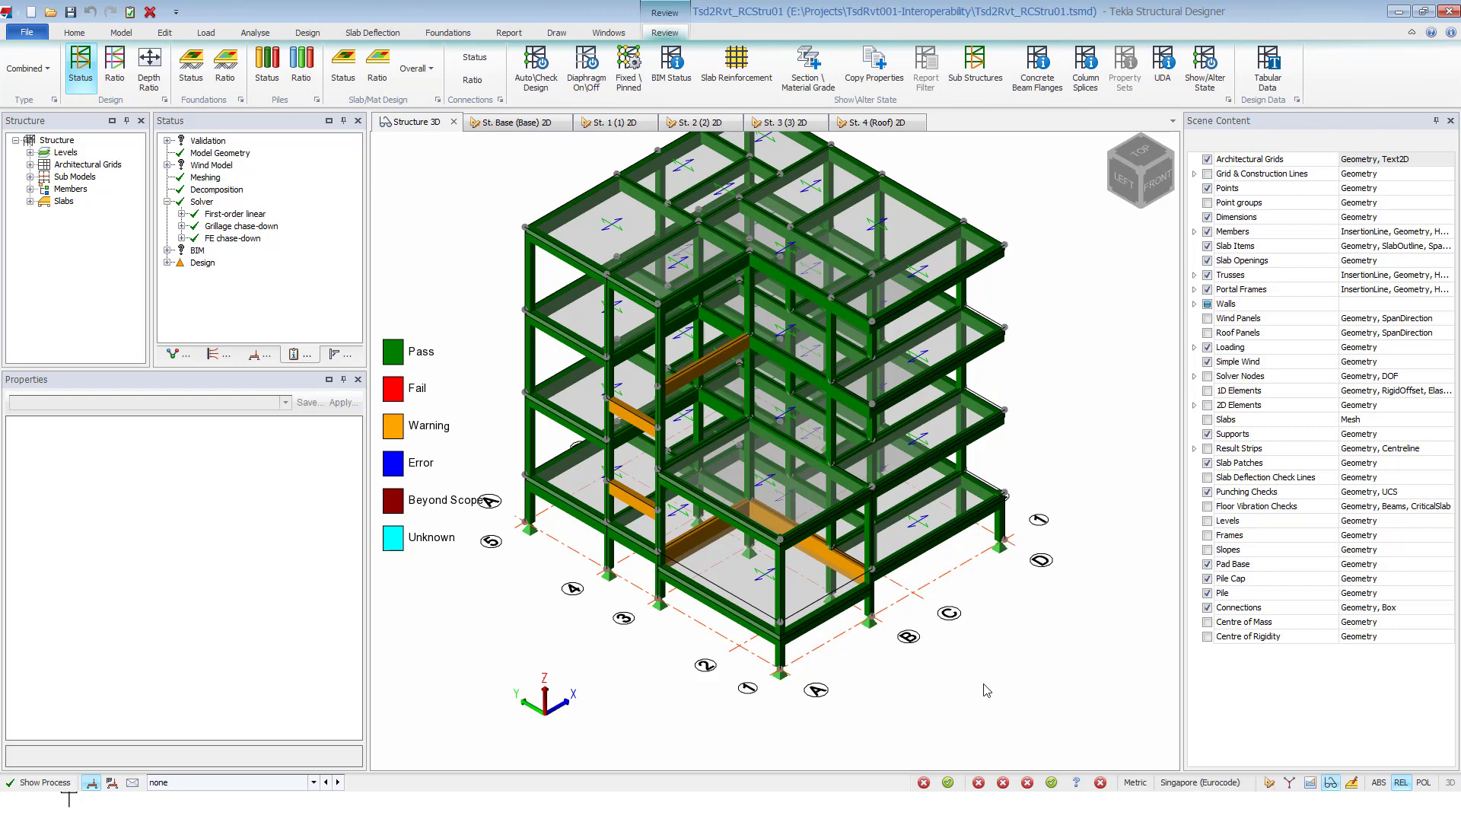
middle_click_drag(996, 622, 1020, 669)
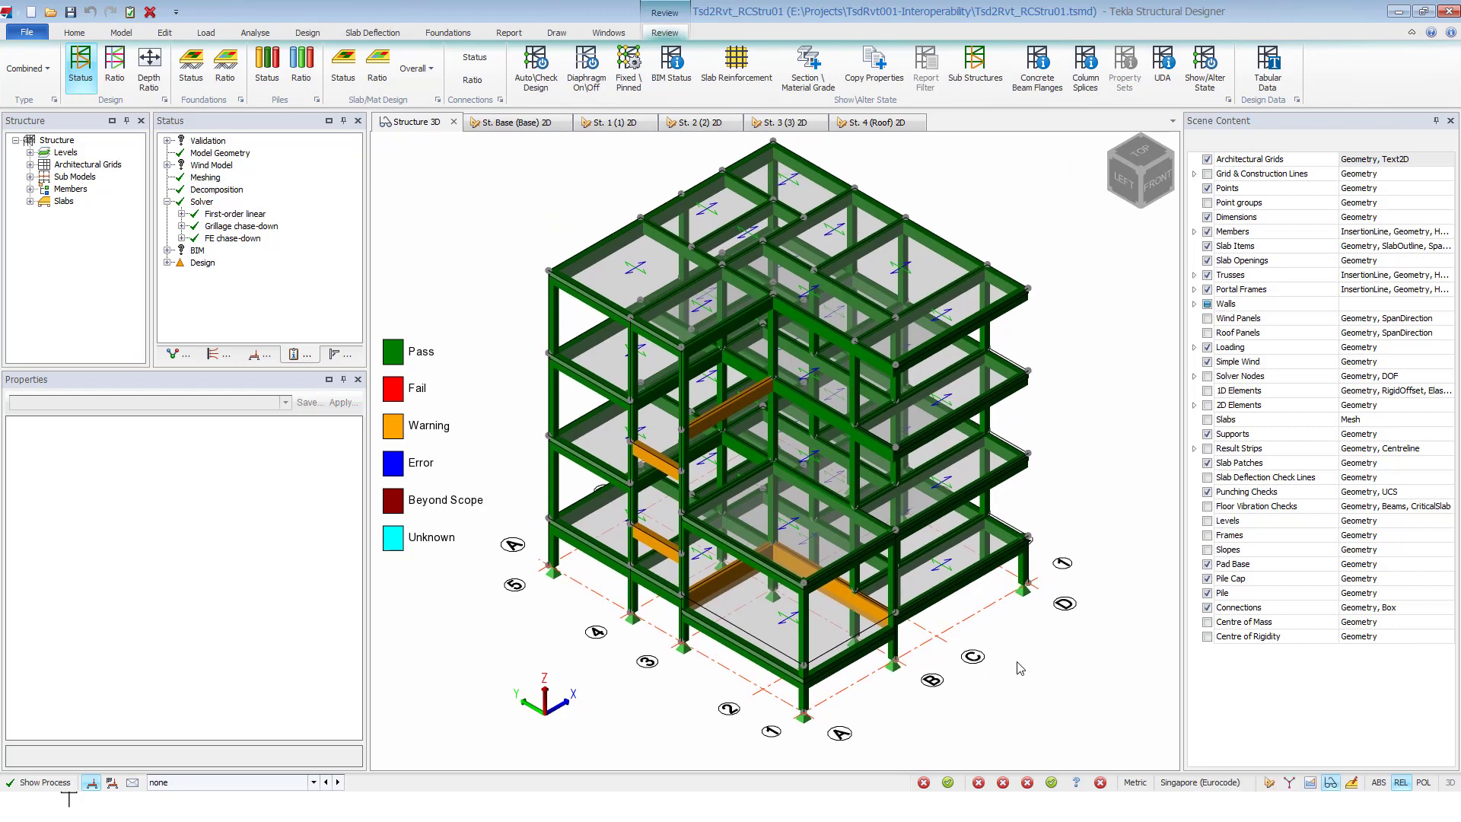
left_click(1269, 782)
- Check the longitudinal reinforcement of column C27 in its static interactive design and accept it without changes
middle_click_drag(1038, 646, 988, 646)
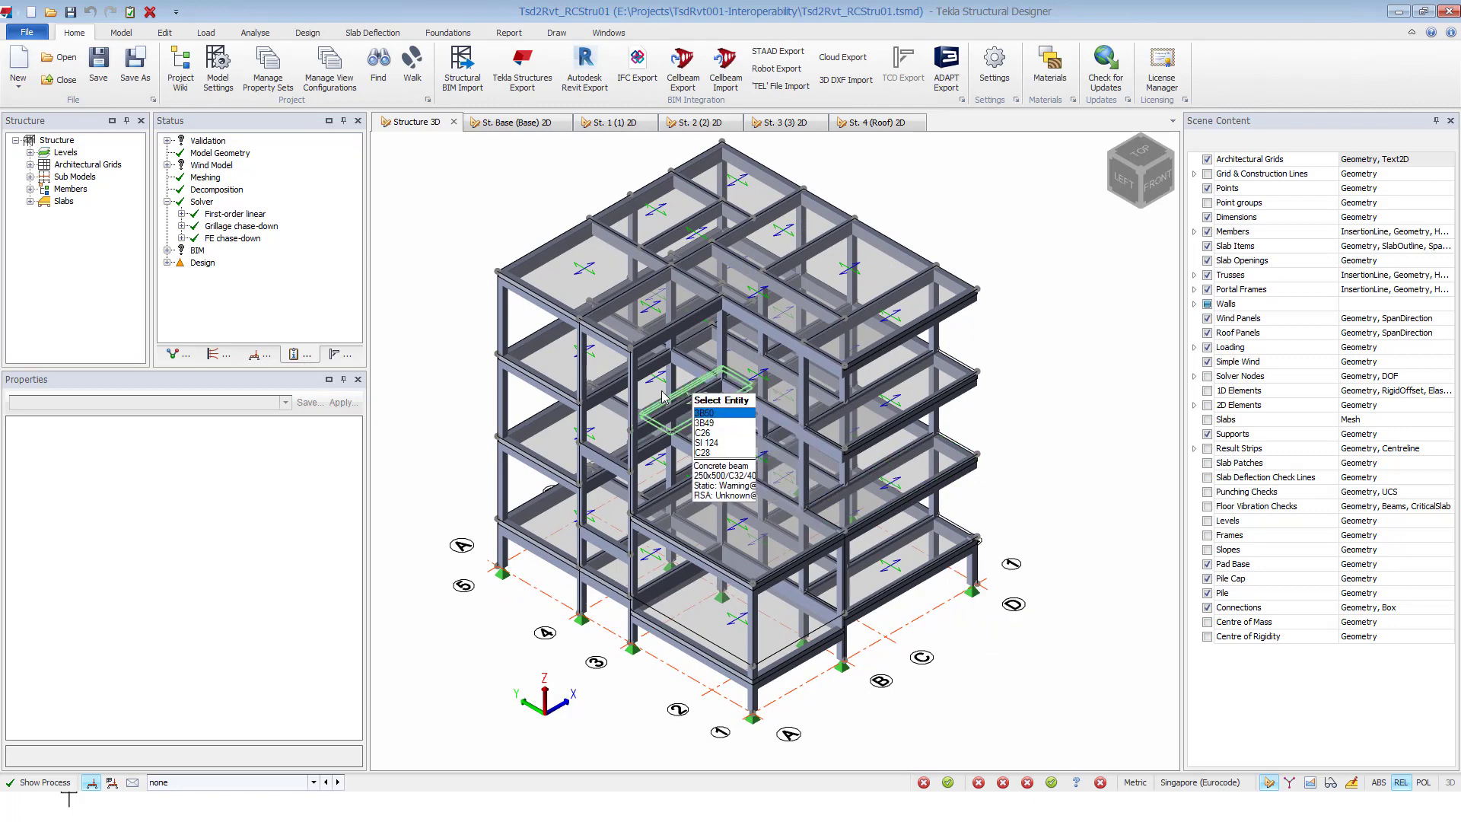
left_click(498, 401)
right_click(497, 396)
right_click(558, 569)
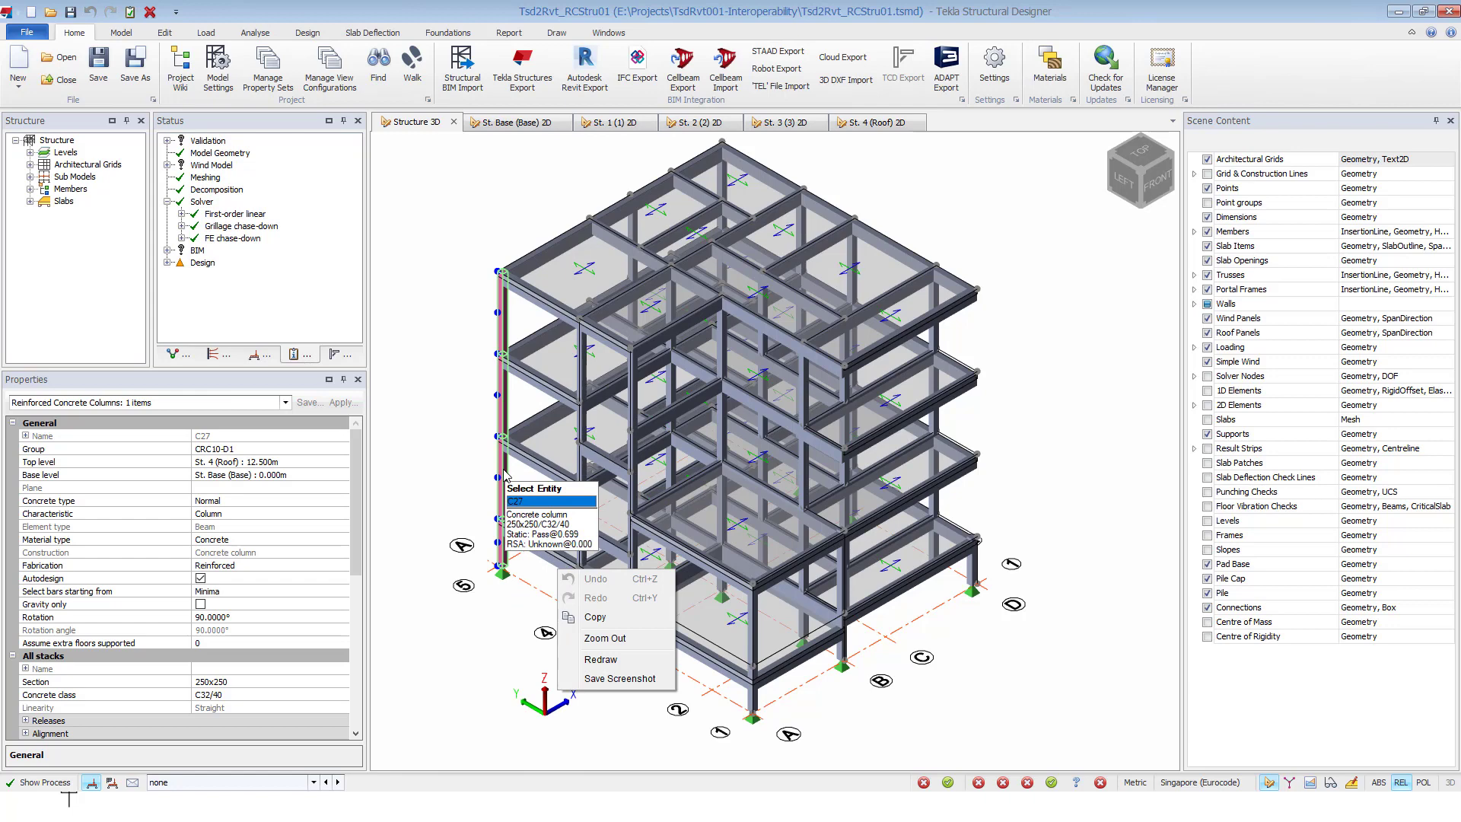
key("Escape")
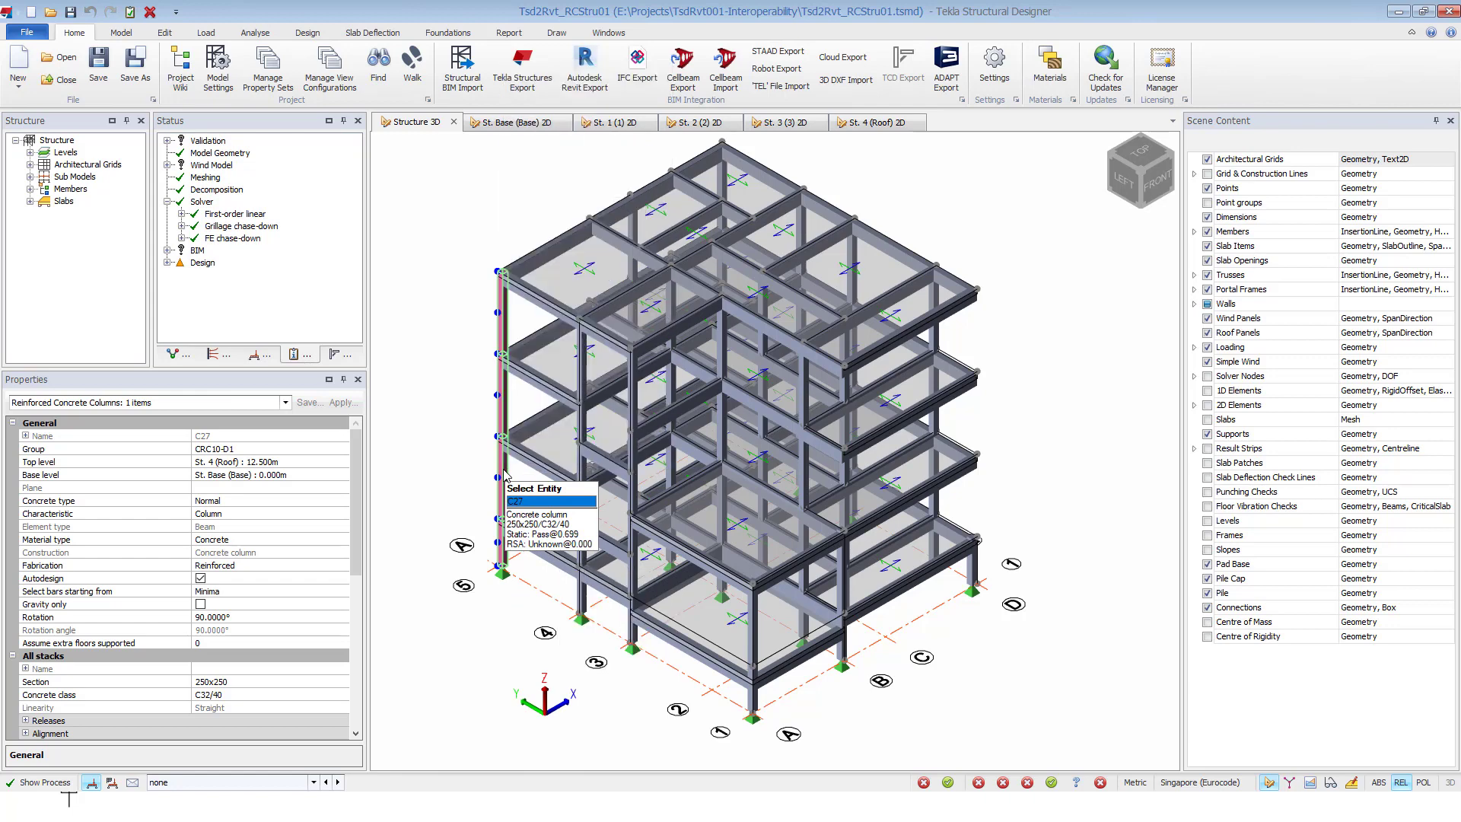
right_click(504, 473)
mouse_move(592, 344)
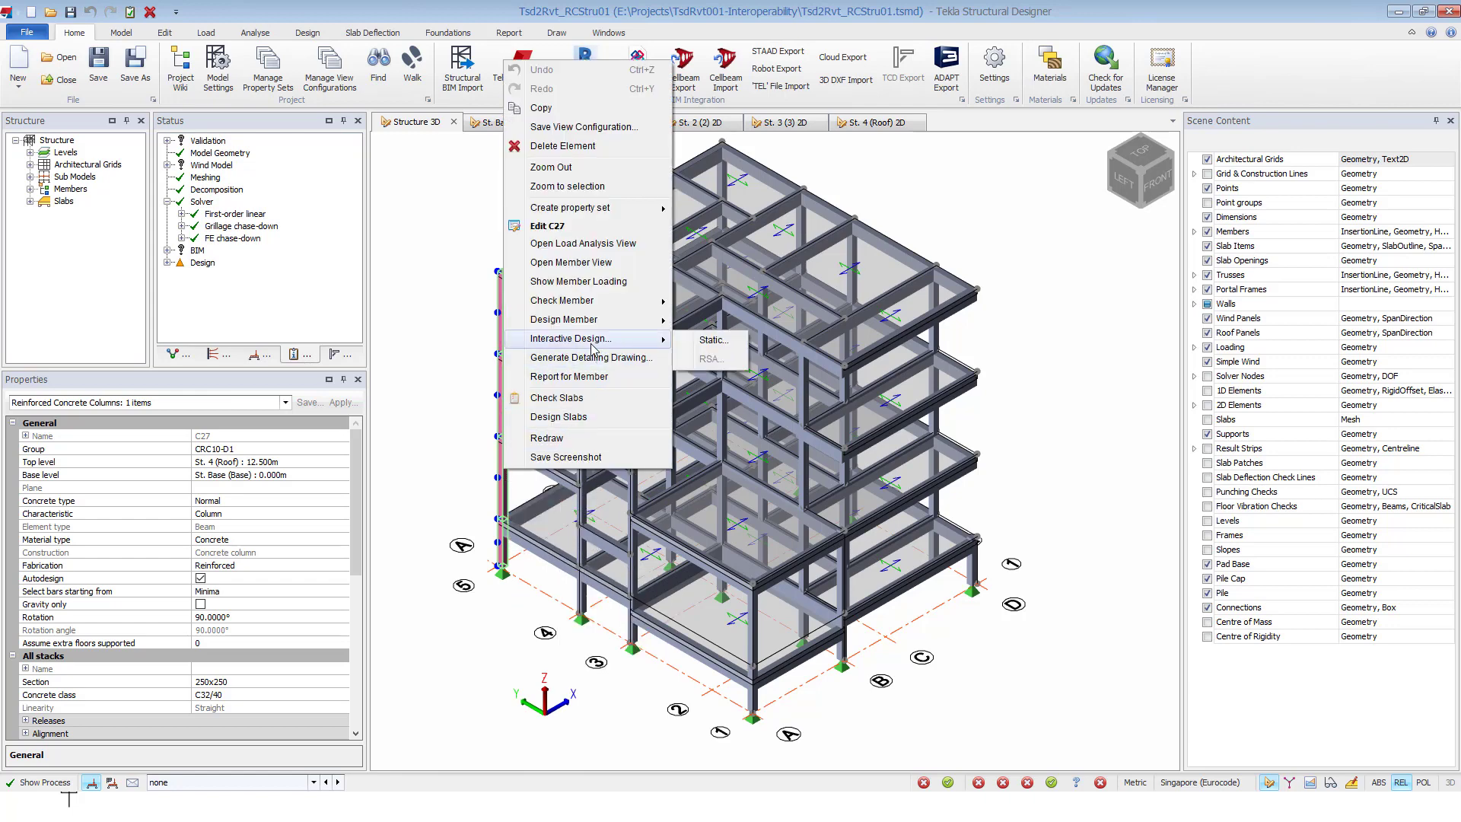
left_click(709, 342)
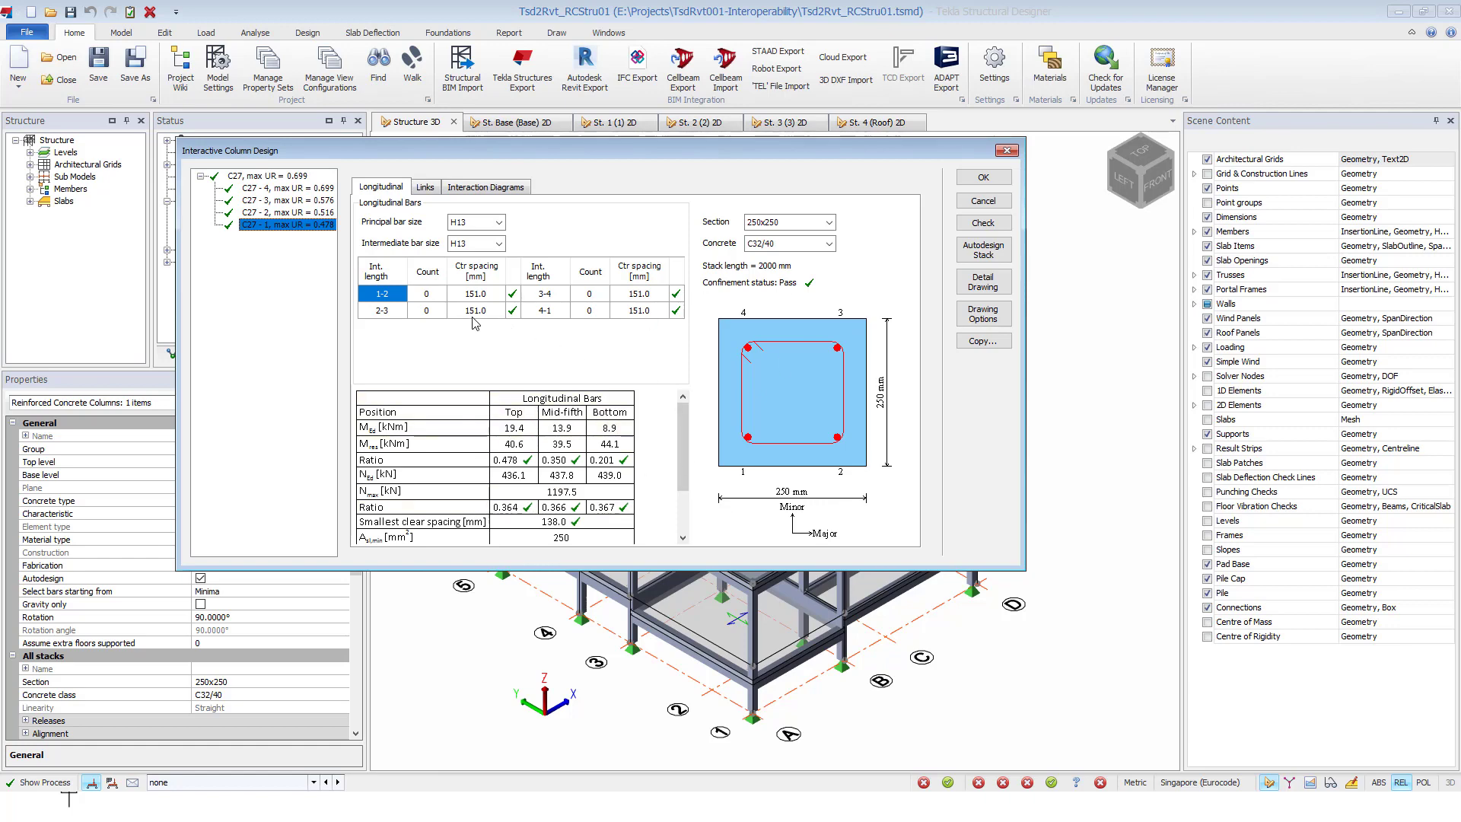
left_click(987, 177)
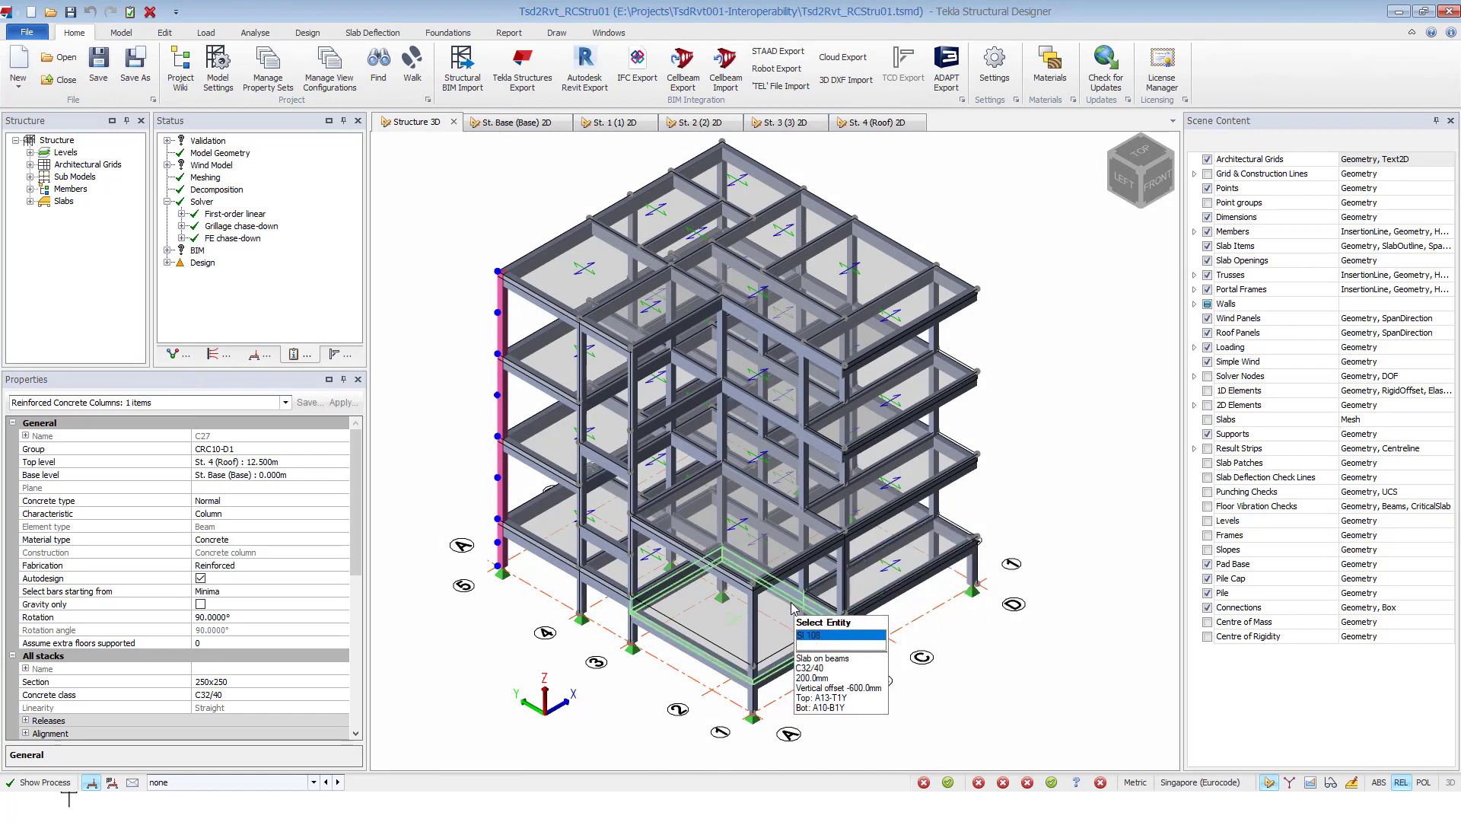
- Review the static interactive design of beam 1BH2 on level St. 1, then close it and deselect the beam
left_click(903, 601)
right_click(903, 602)
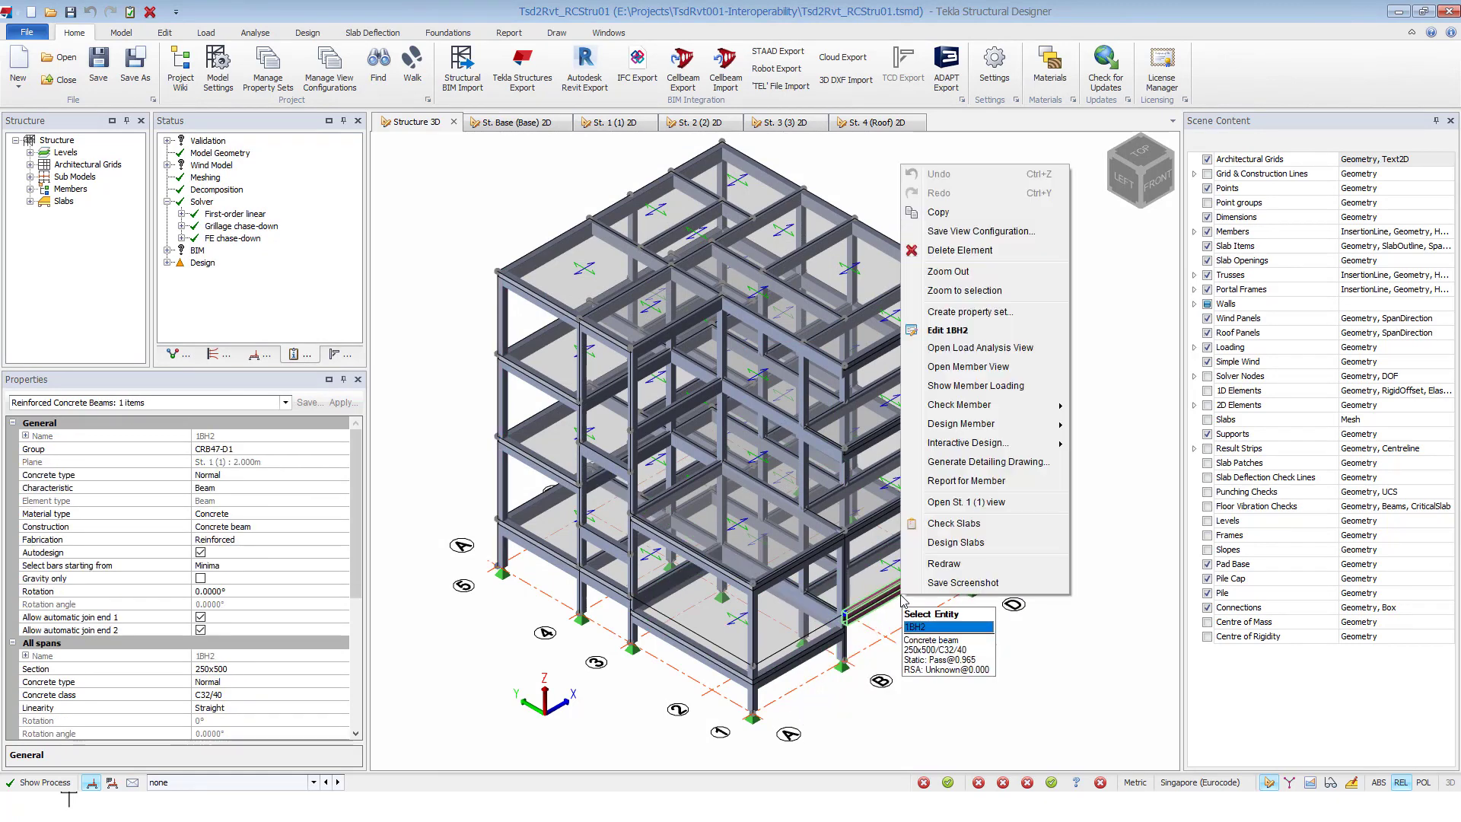
mouse_move(985, 455)
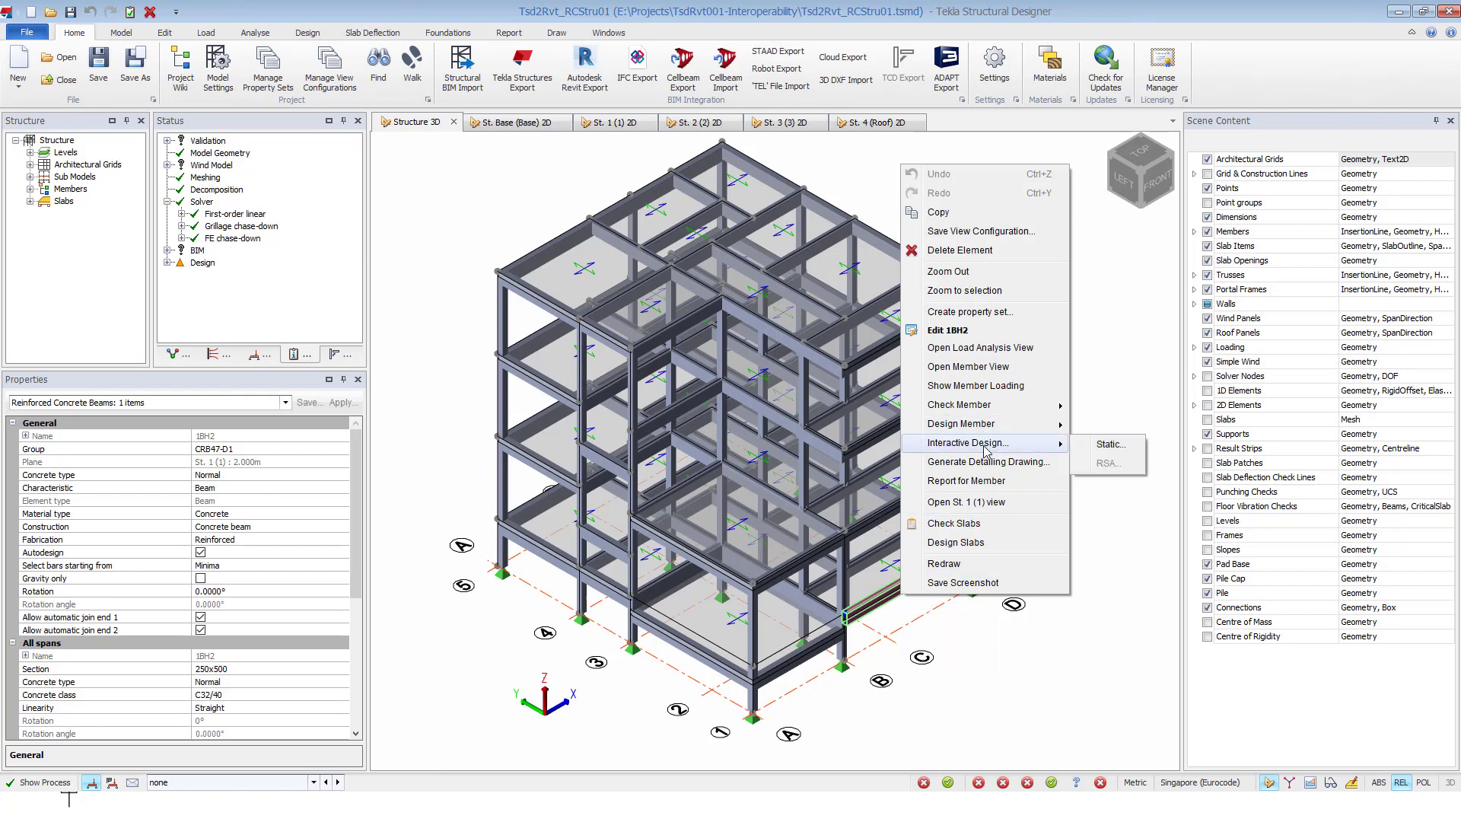
left_click(1110, 446)
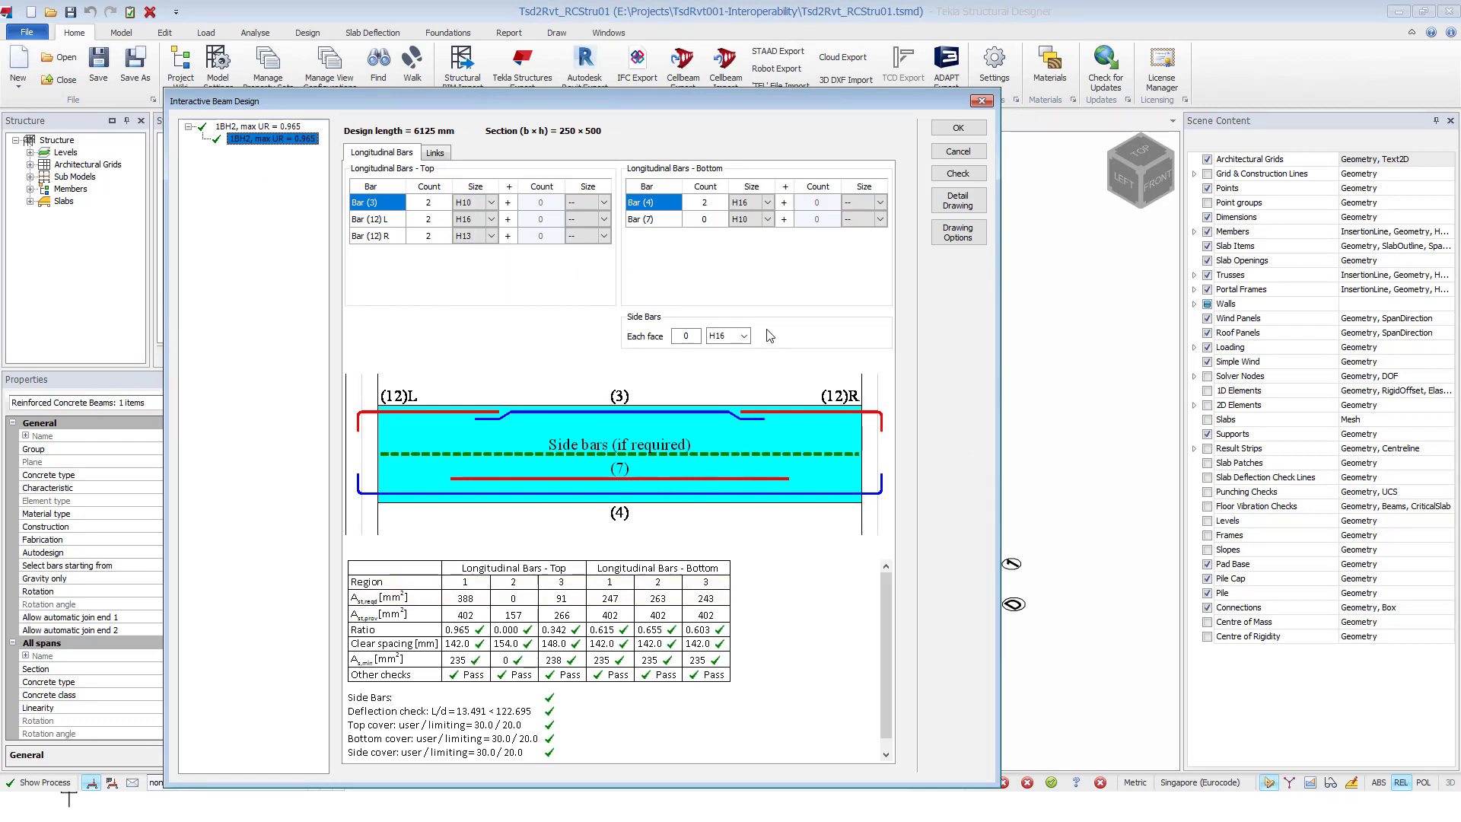
left_click(980, 101)
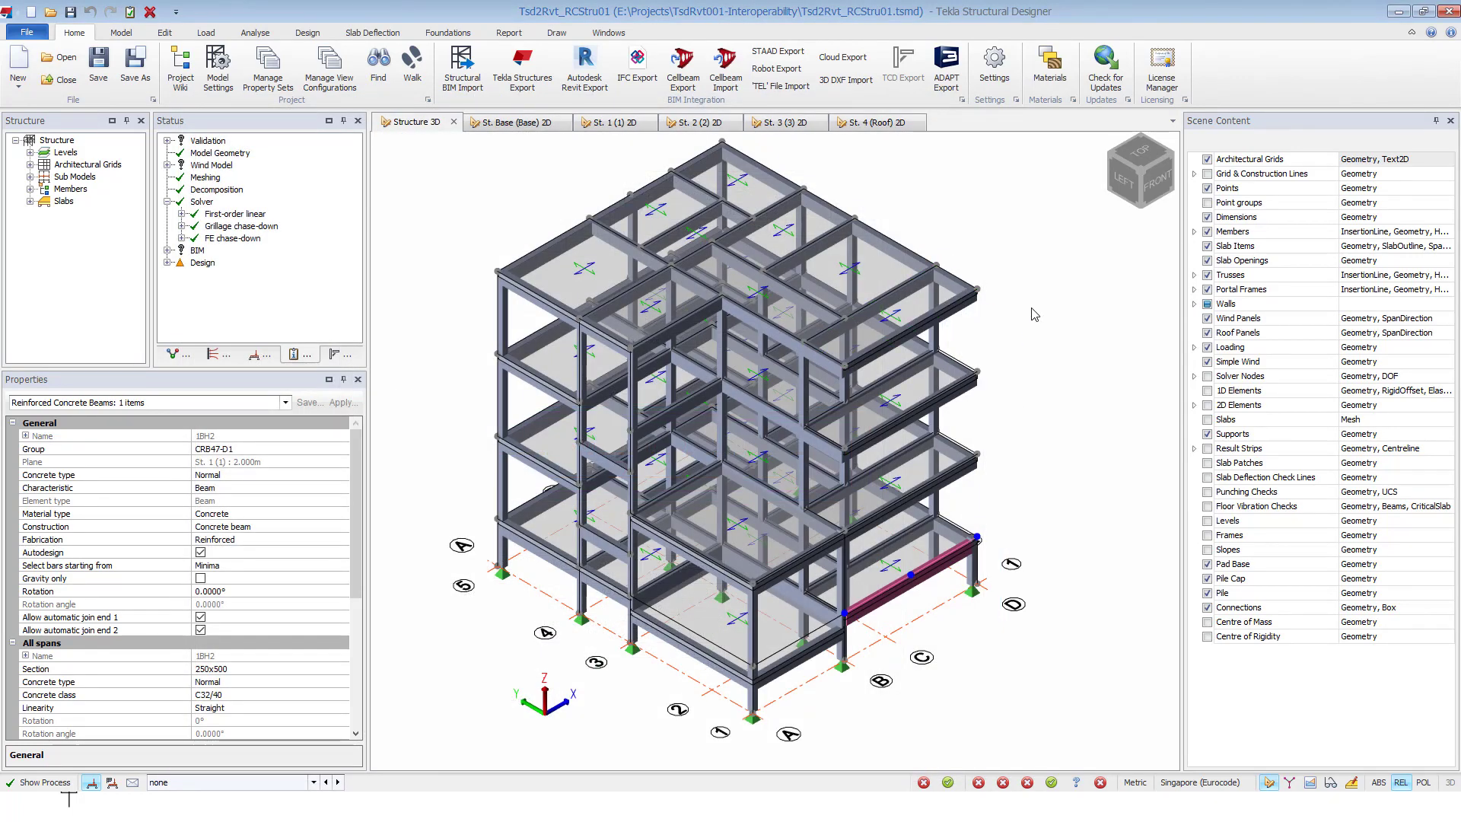
middle_click_drag(1019, 315, 1022, 329)
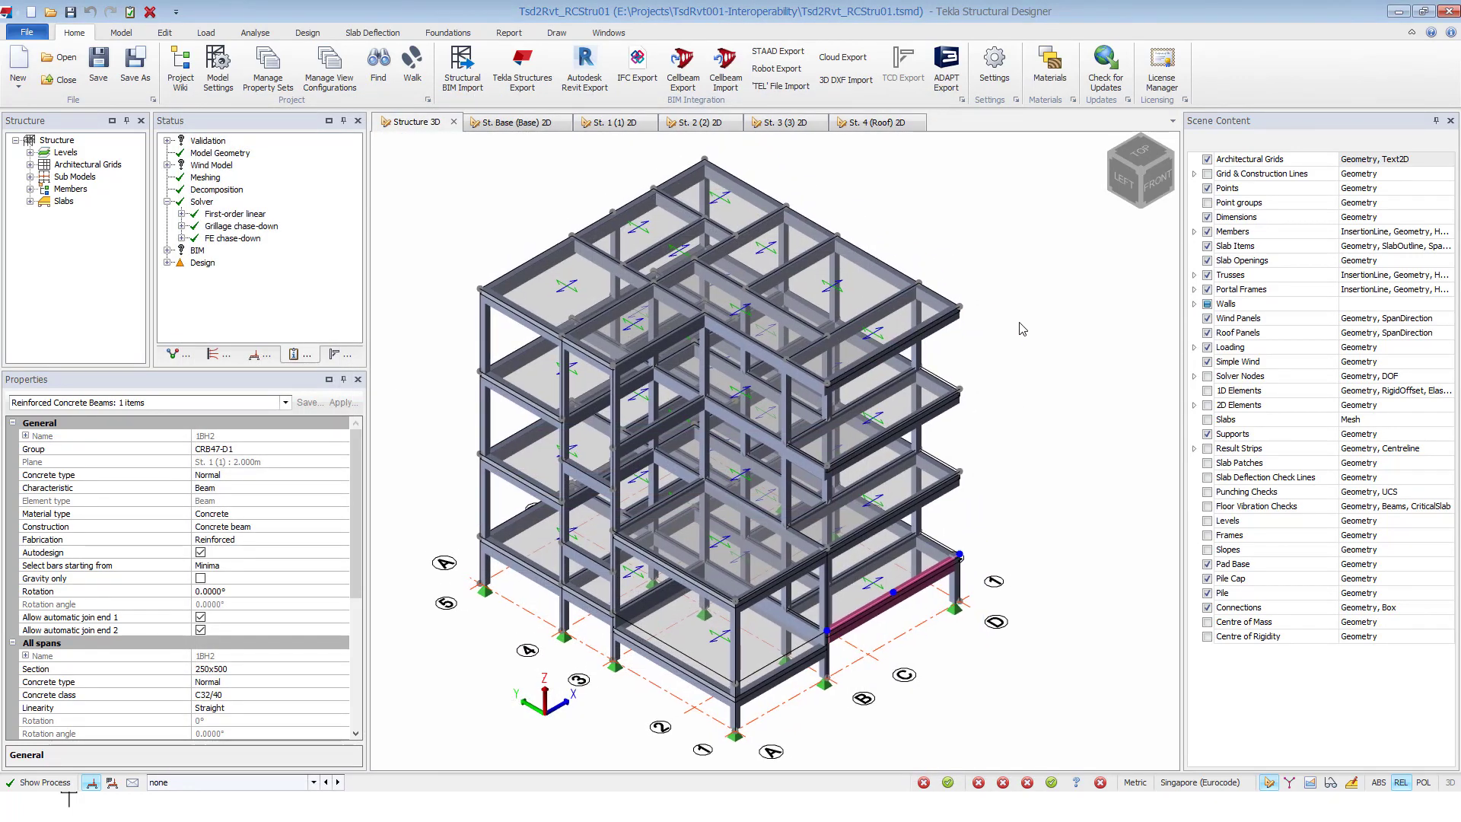
key("Escape")
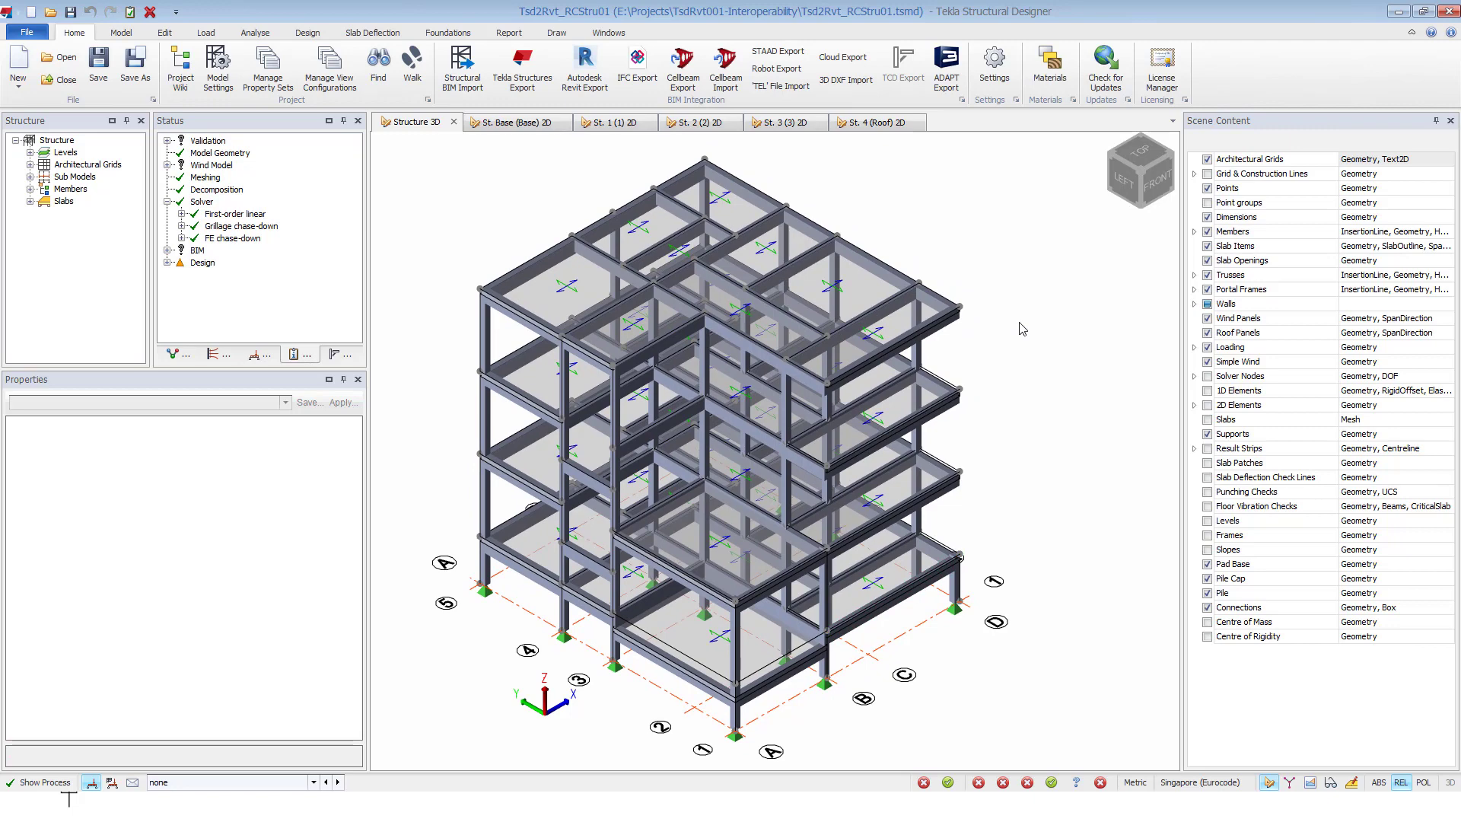
- Start an Autodesk Revit export with zero X, Y and Z offsets and zero rotation, and proceed to the integration filter
middle_click_drag(1019, 324, 1023, 322)
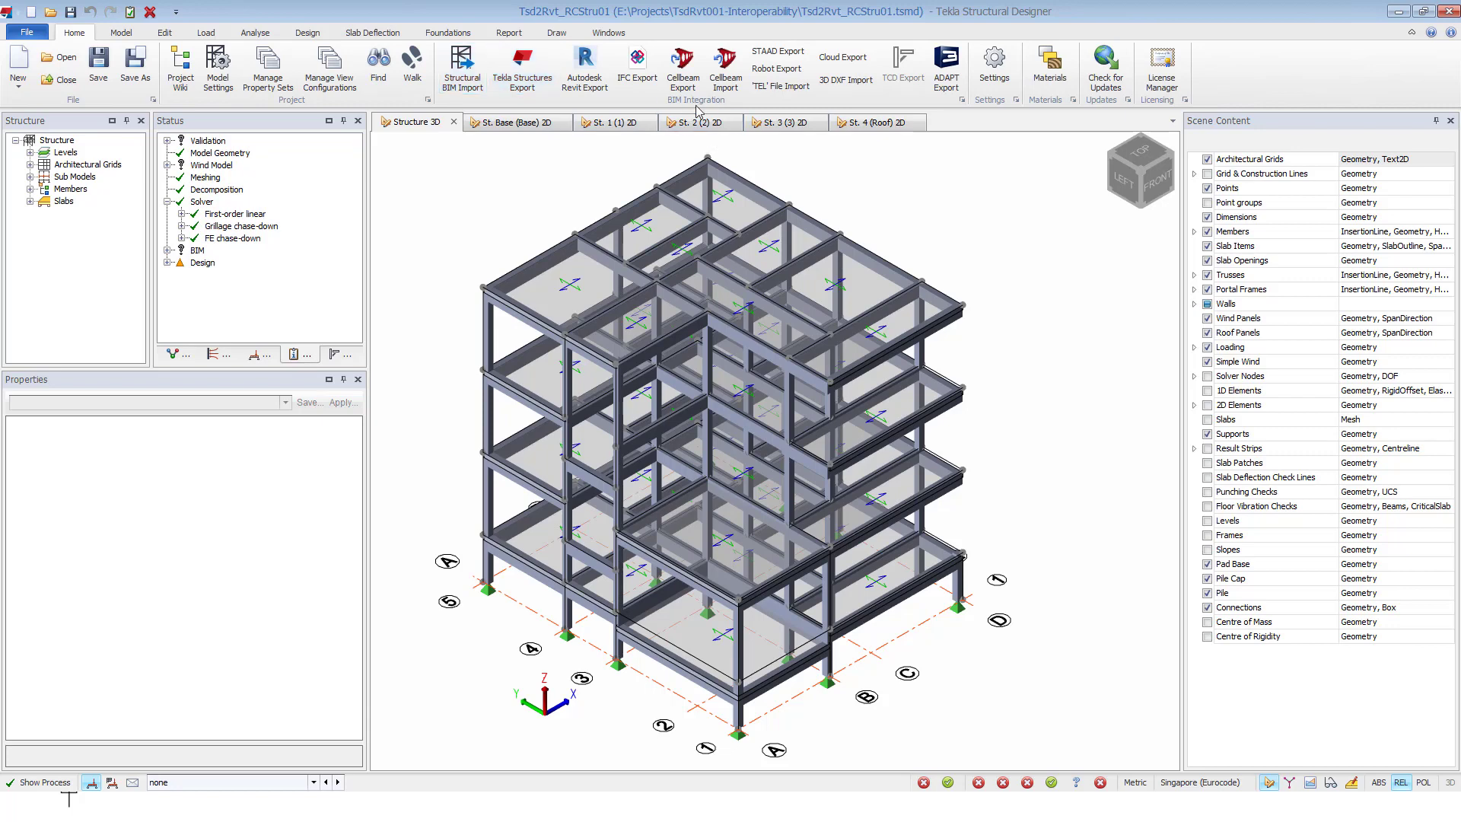
left_click(586, 69)
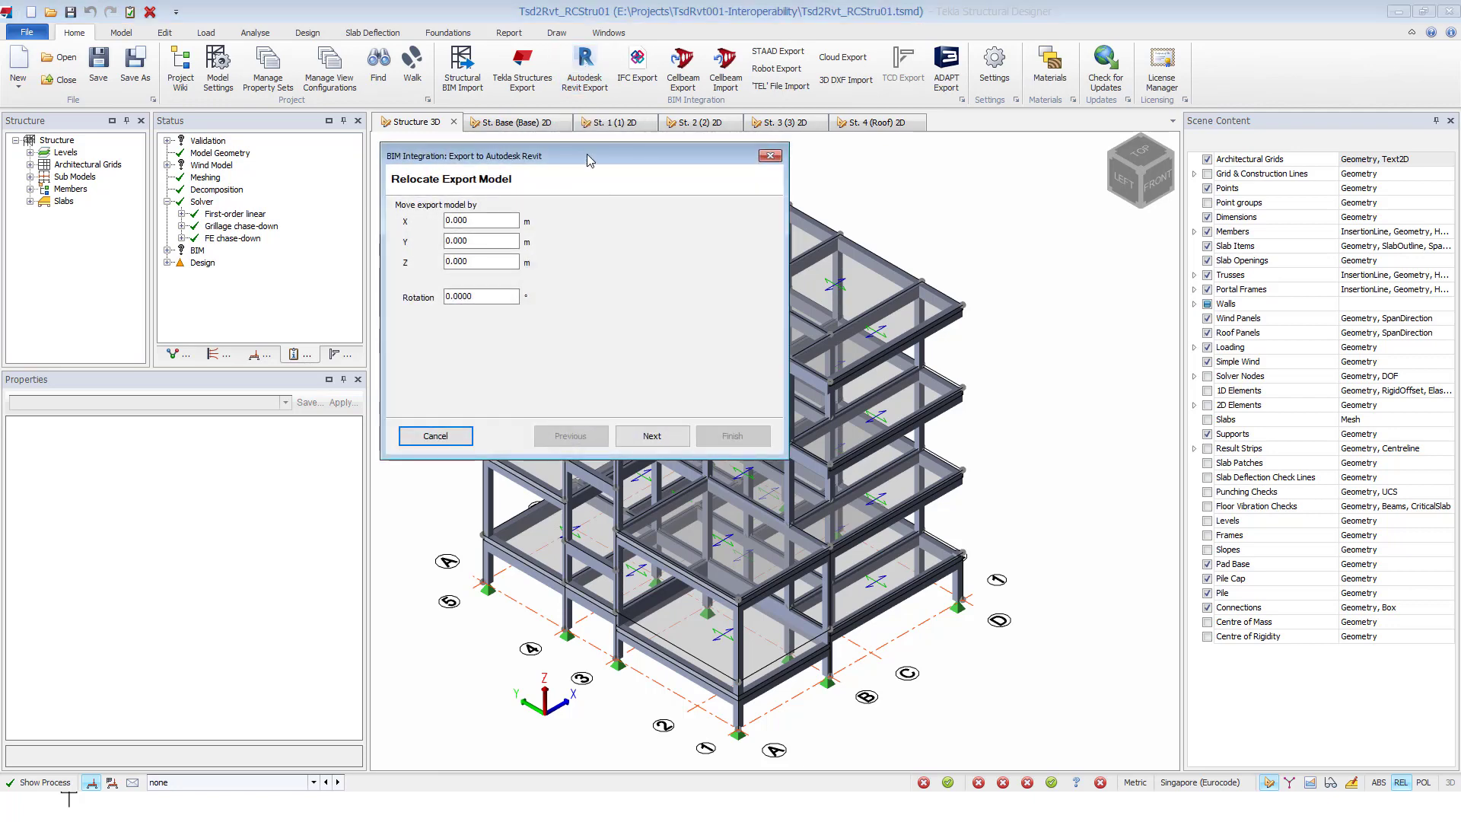
left_click_drag(587, 156, 598, 152)
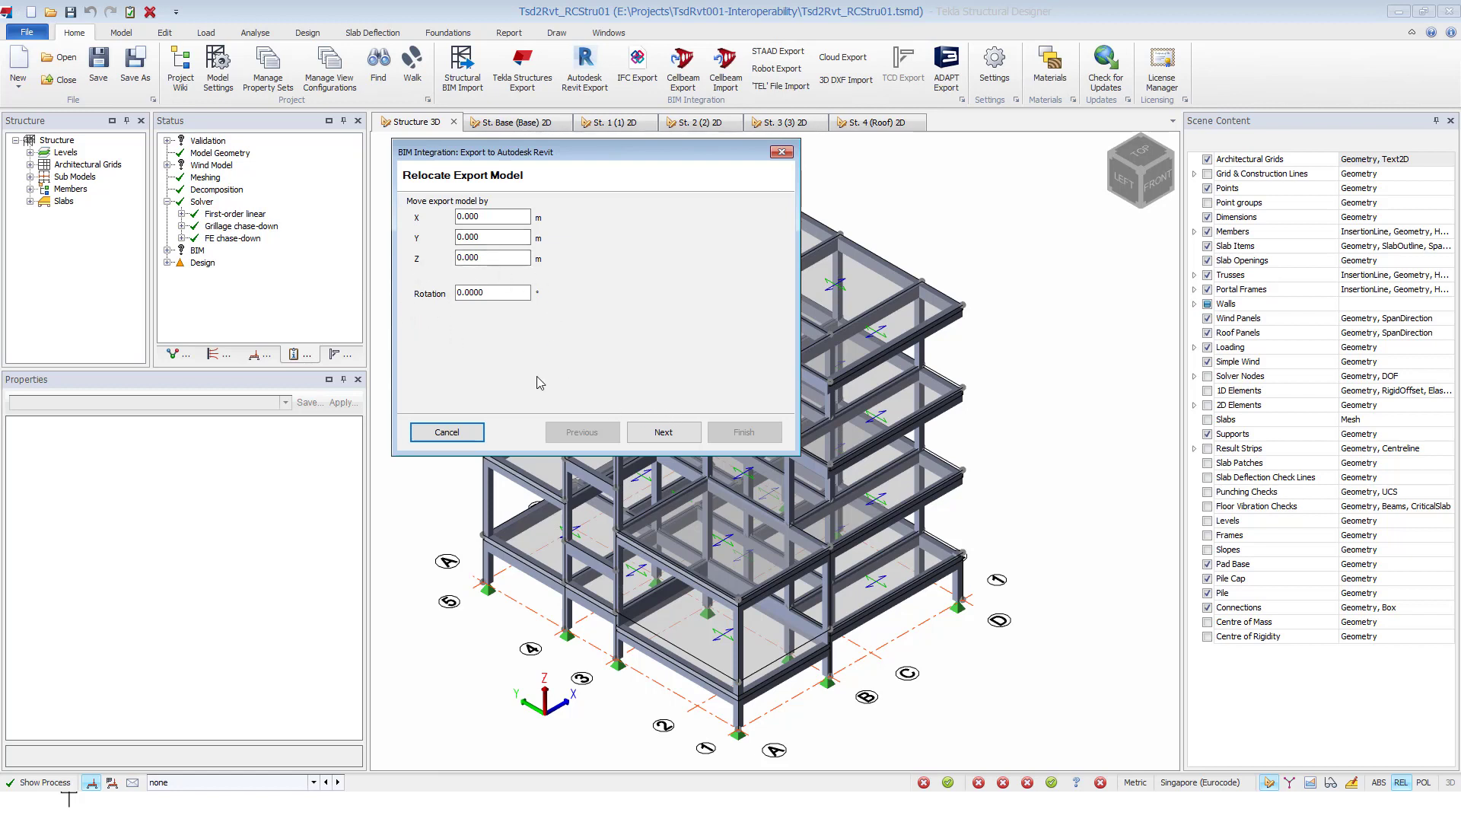
left_click(663, 433)
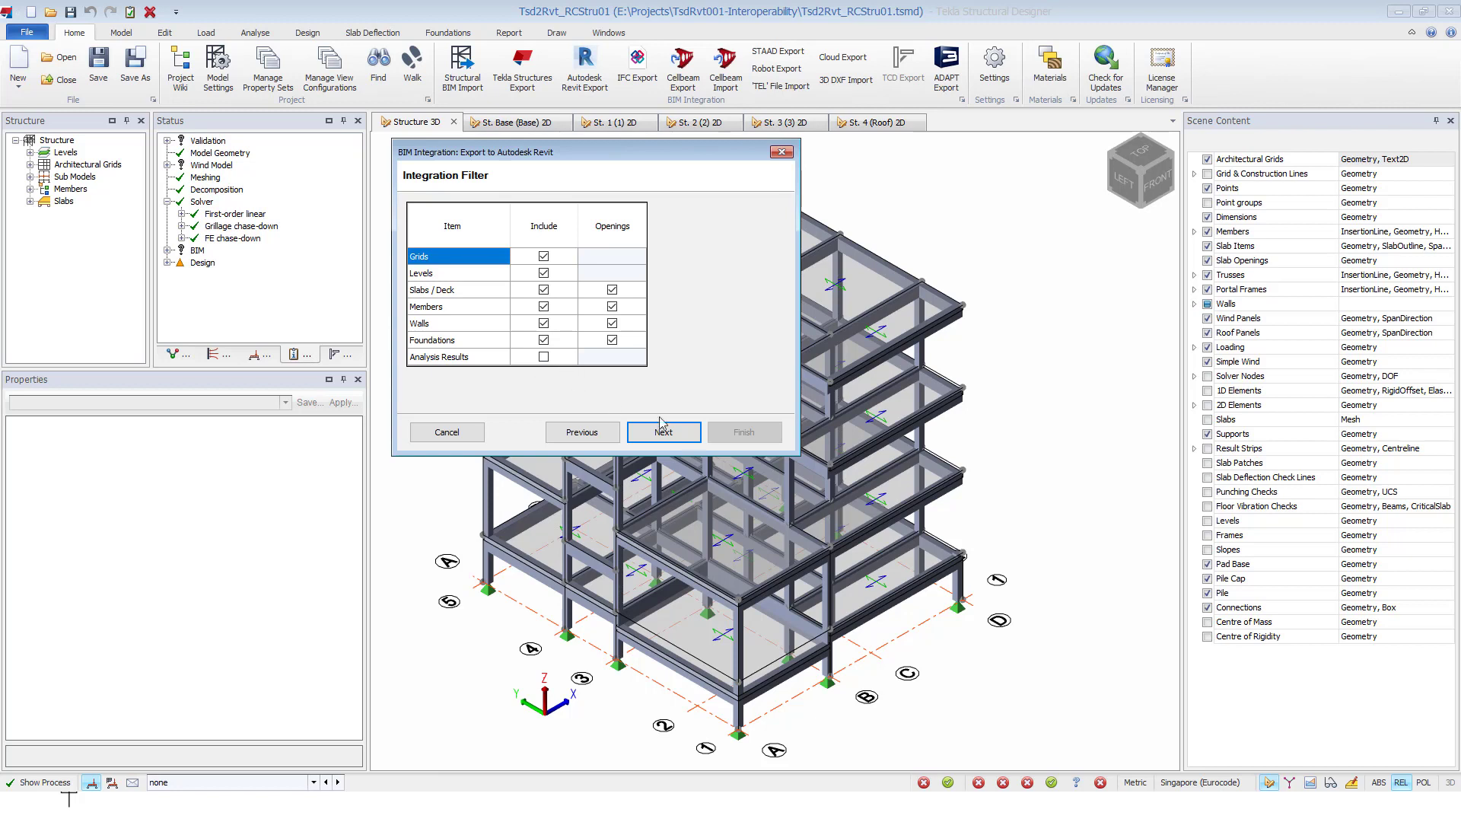
- Export the model as a first-time export to Tsd2Rvt_RCStru01.cxl in the XChangeFile folder, keeping the integration filter and material grade mapping
left_click(674, 439)
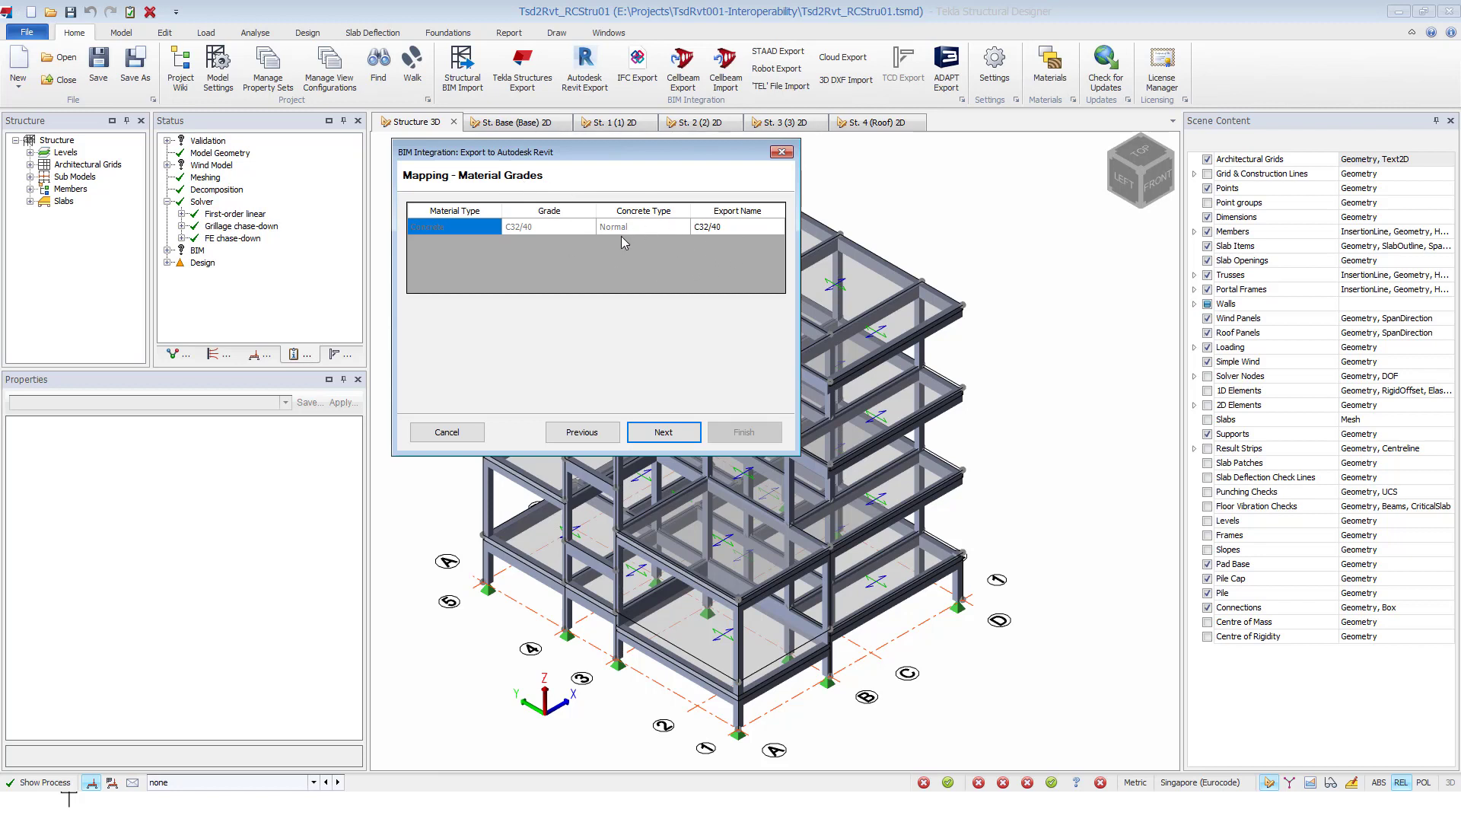
left_click(665, 433)
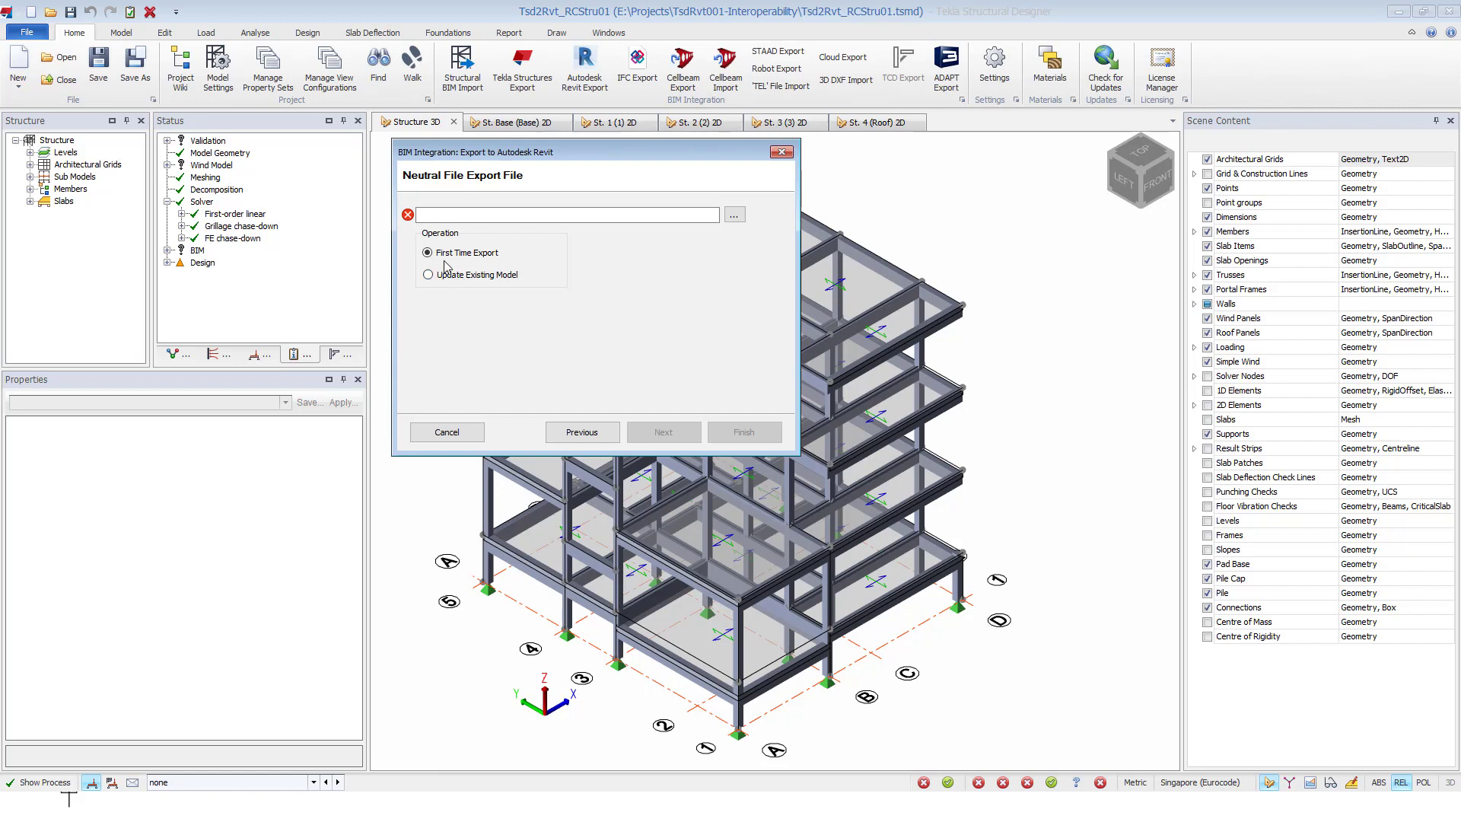
left_click(734, 216)
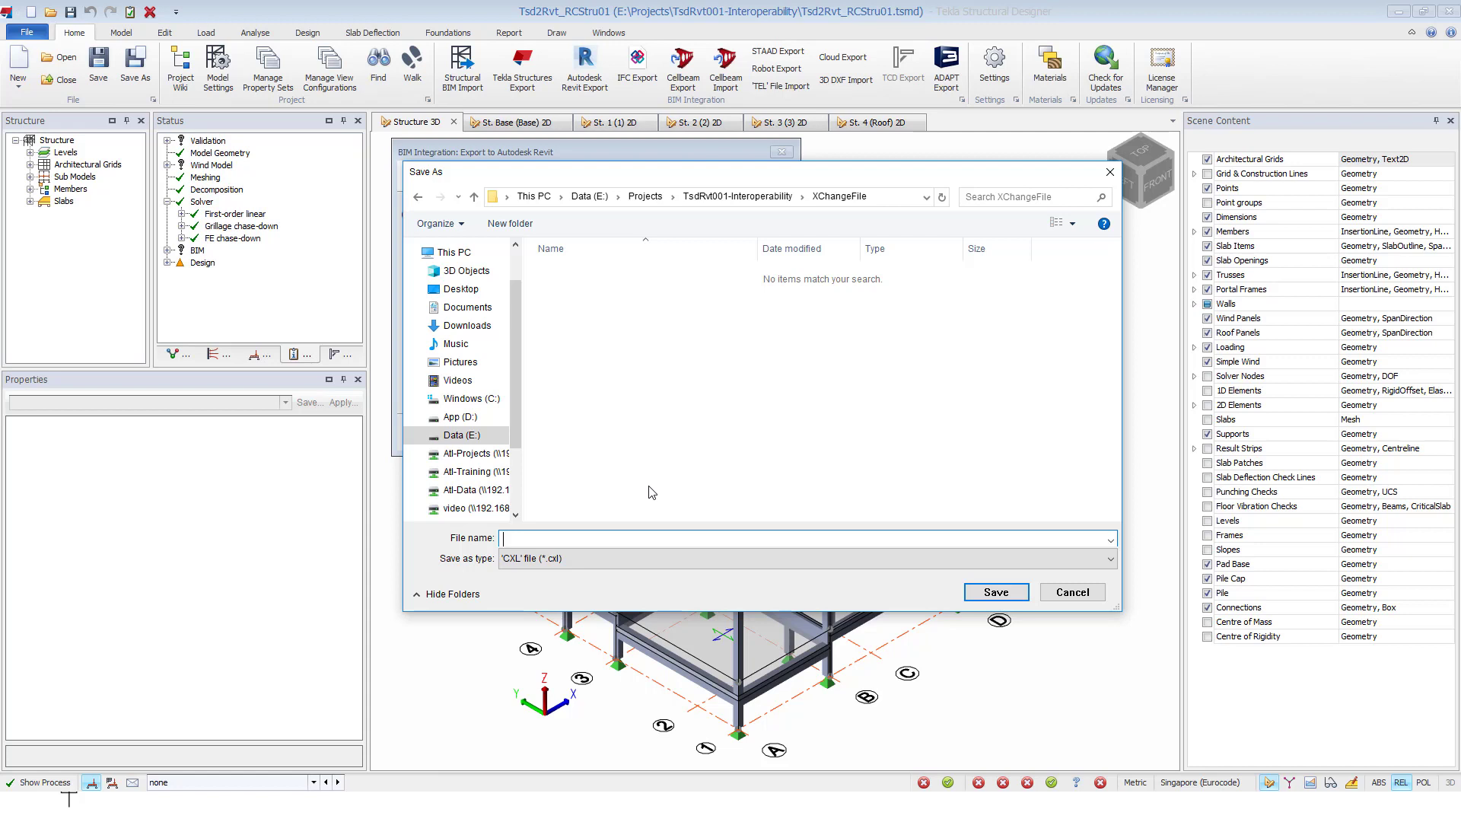
type("Tsd2Rvt_RCStru01")
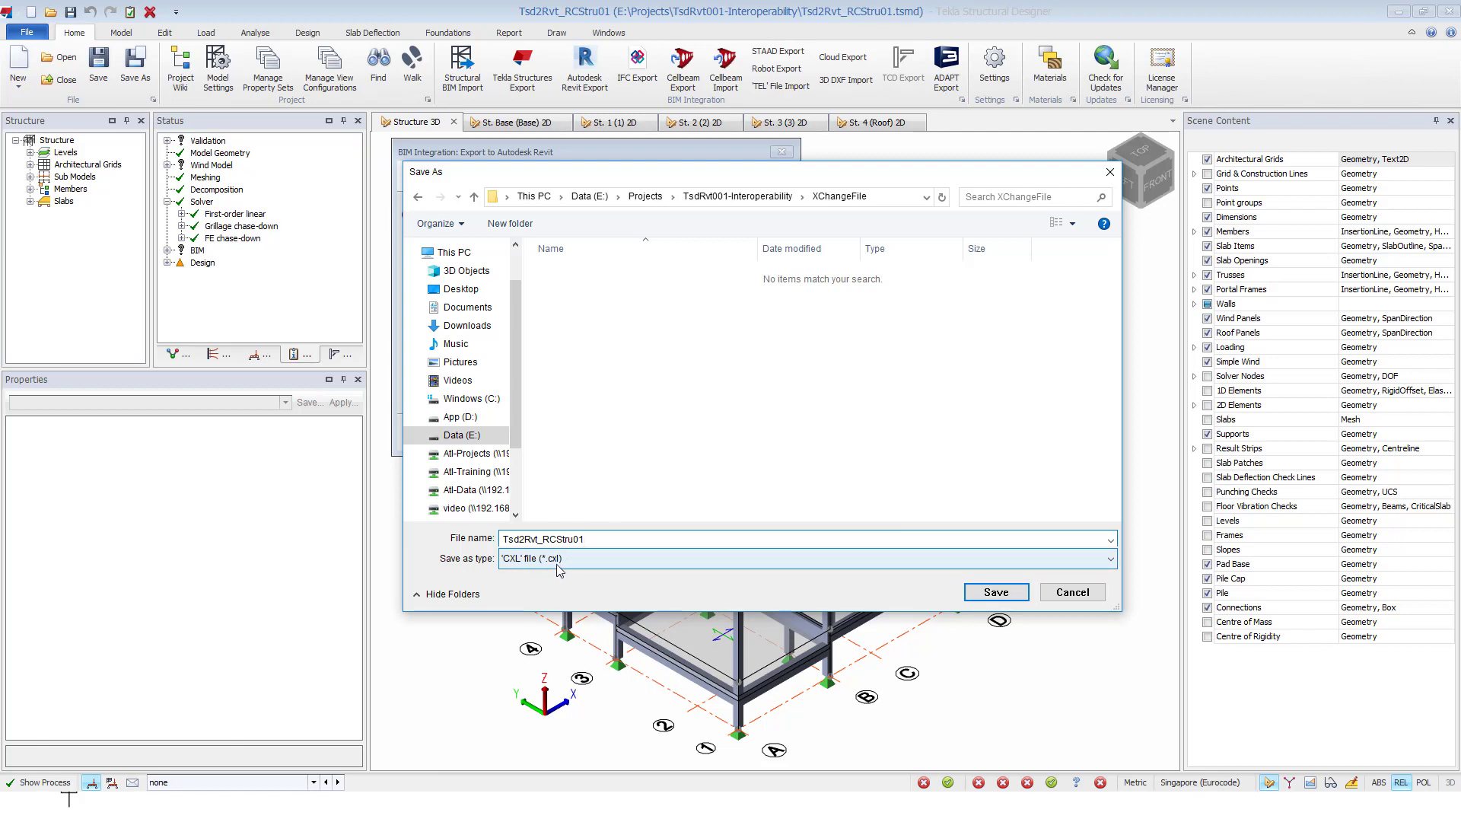
left_click(996, 593)
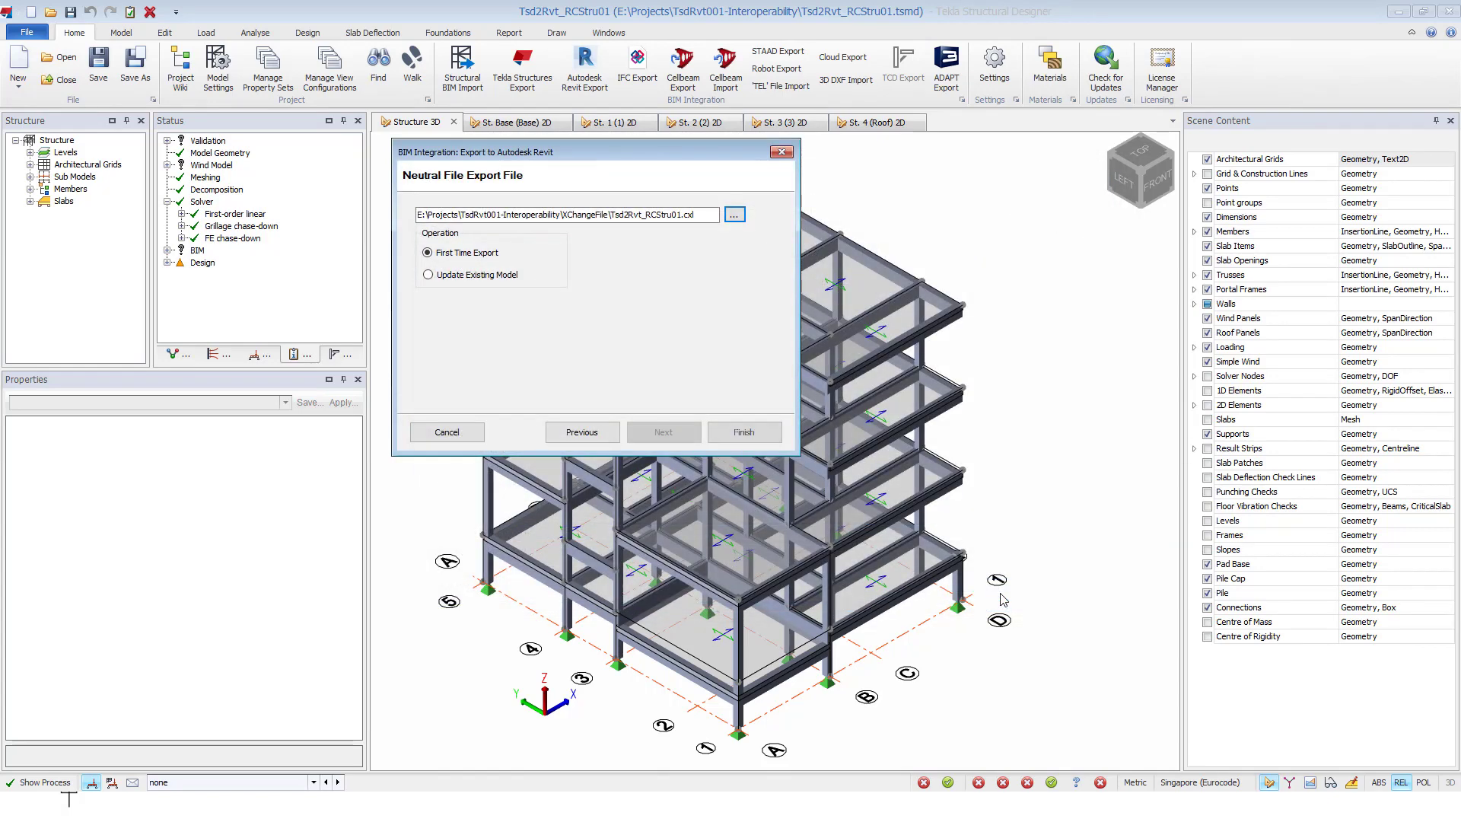
left_click(754, 433)
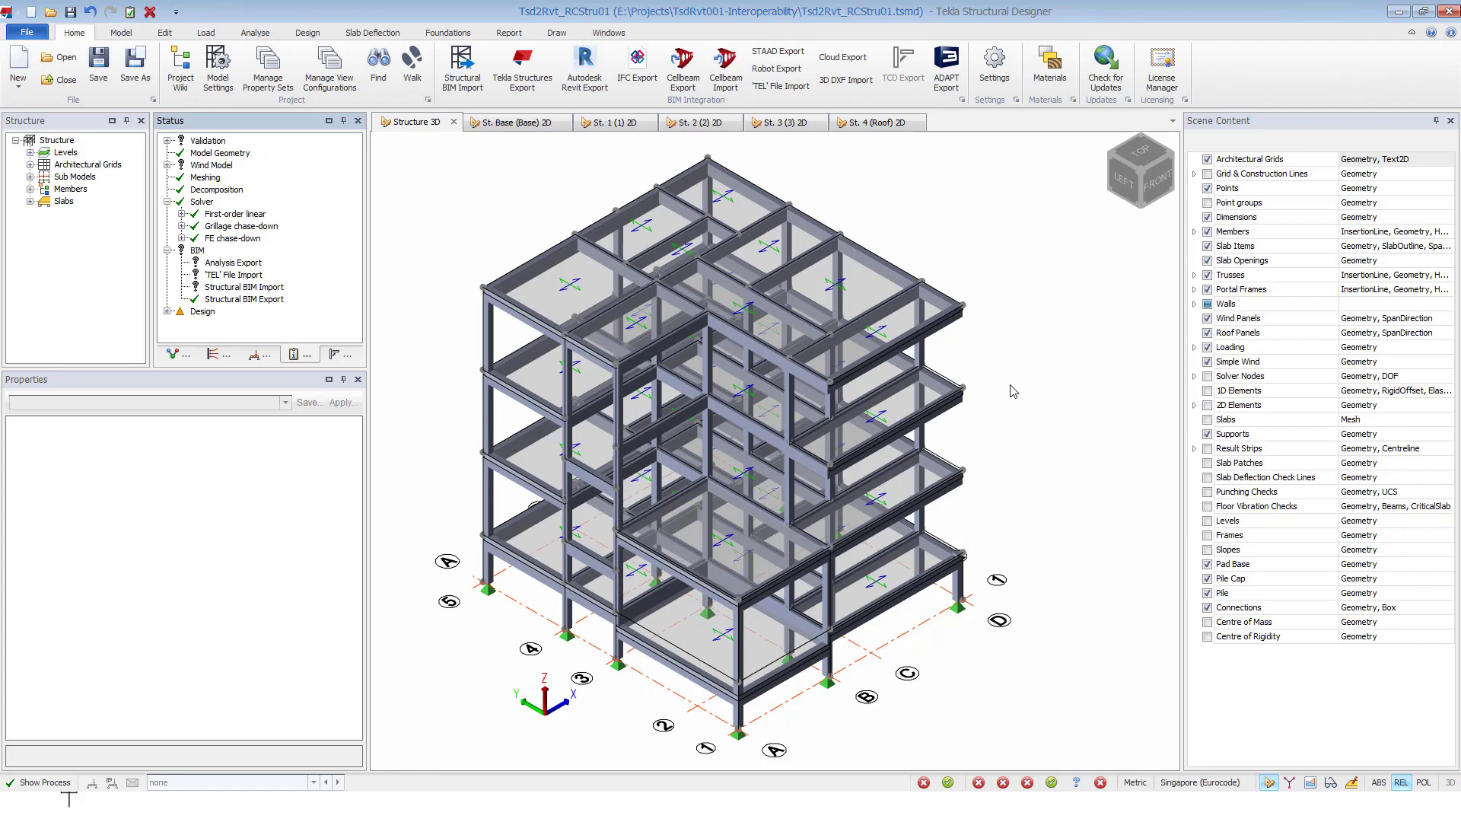
- Minimise Tekla Structural Designer and switch to Autodesk Revit
scroll(1013, 392, "up", 1)
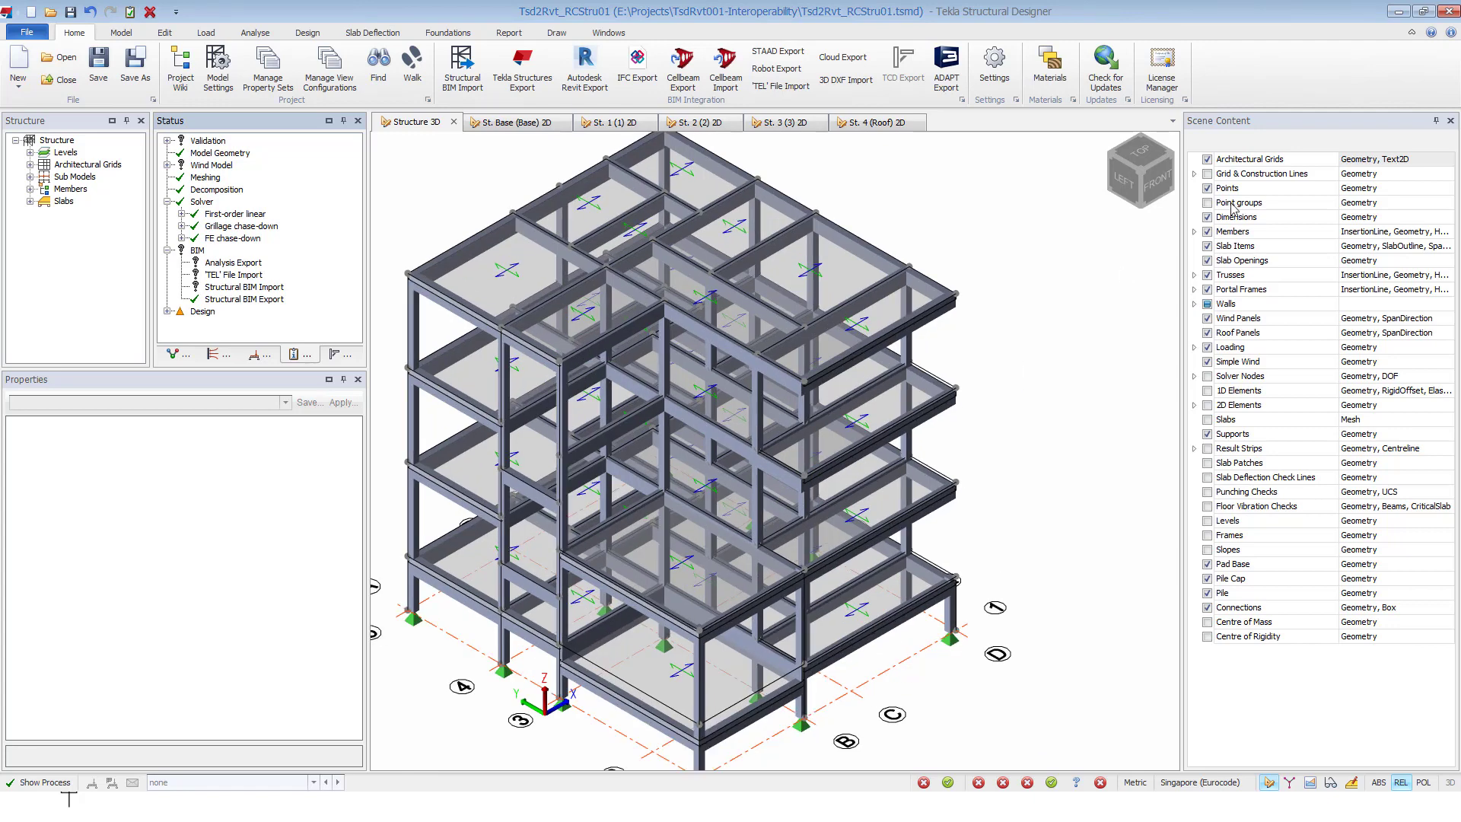
left_click(1399, 12)
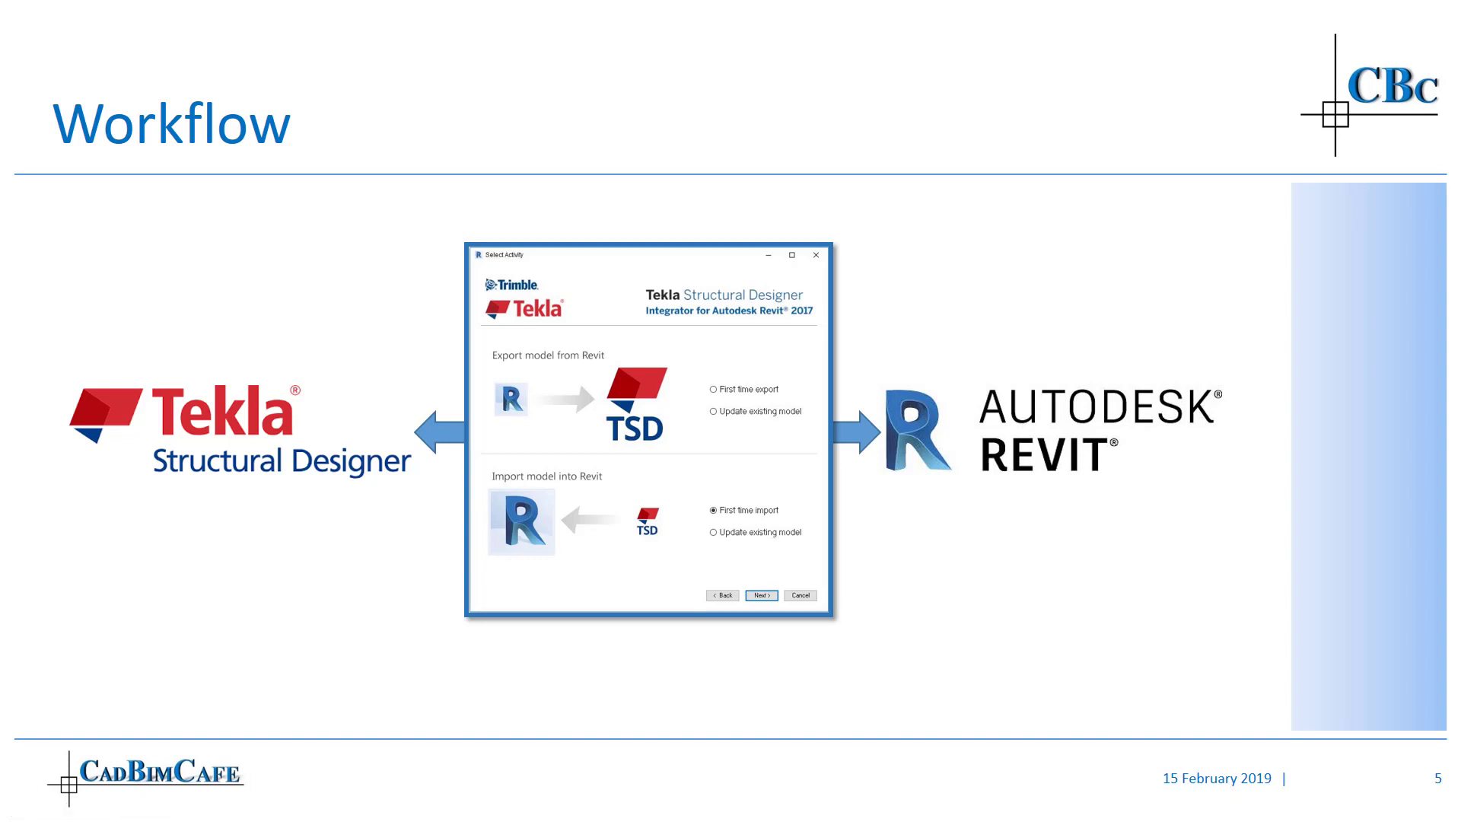
key("alt+Tab")
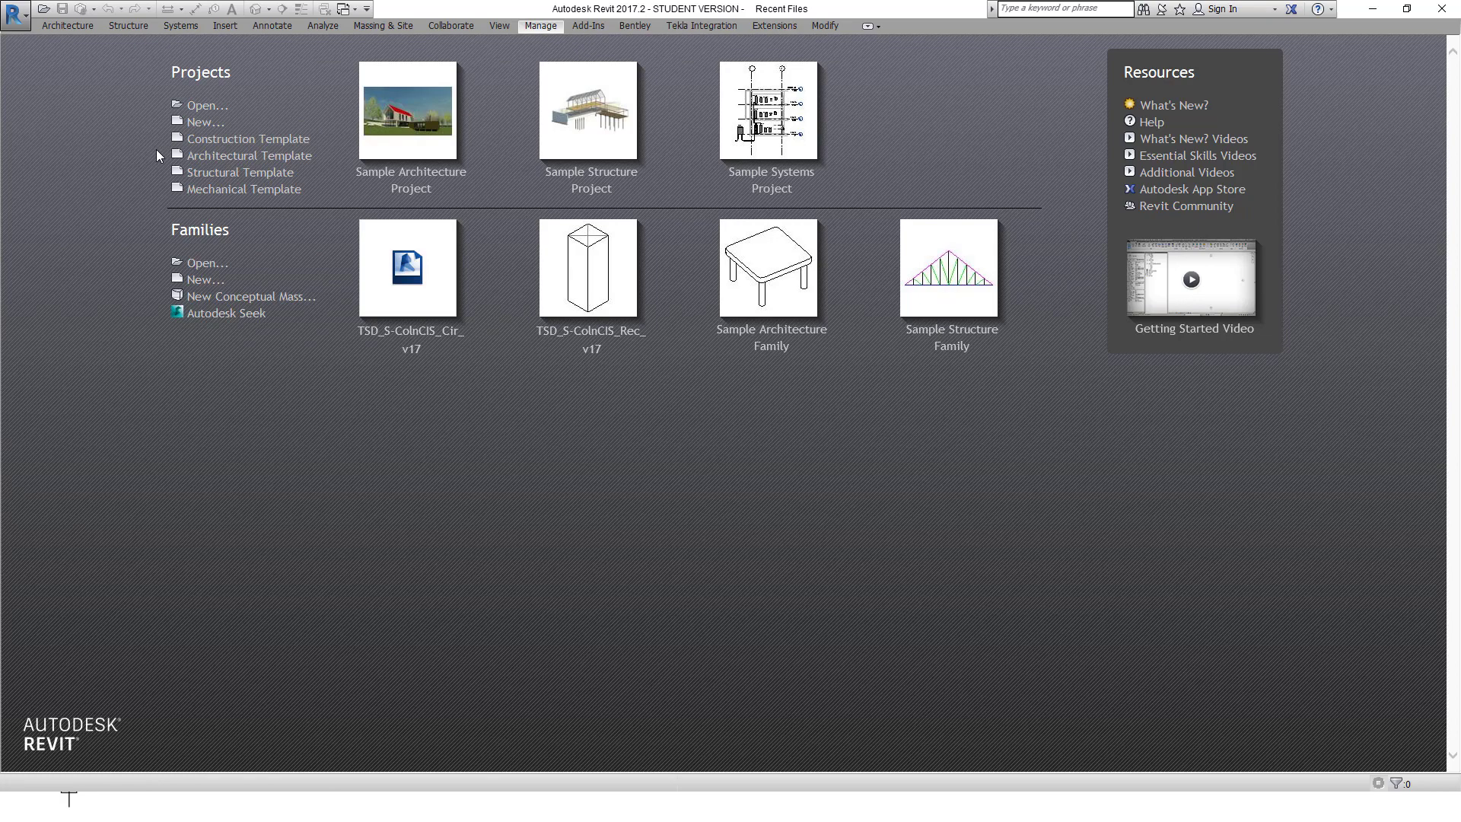
- Create a new project from the TL_StruStdTemplate_v17 template in the project's RevitFile folder on drive E
left_click(202, 124)
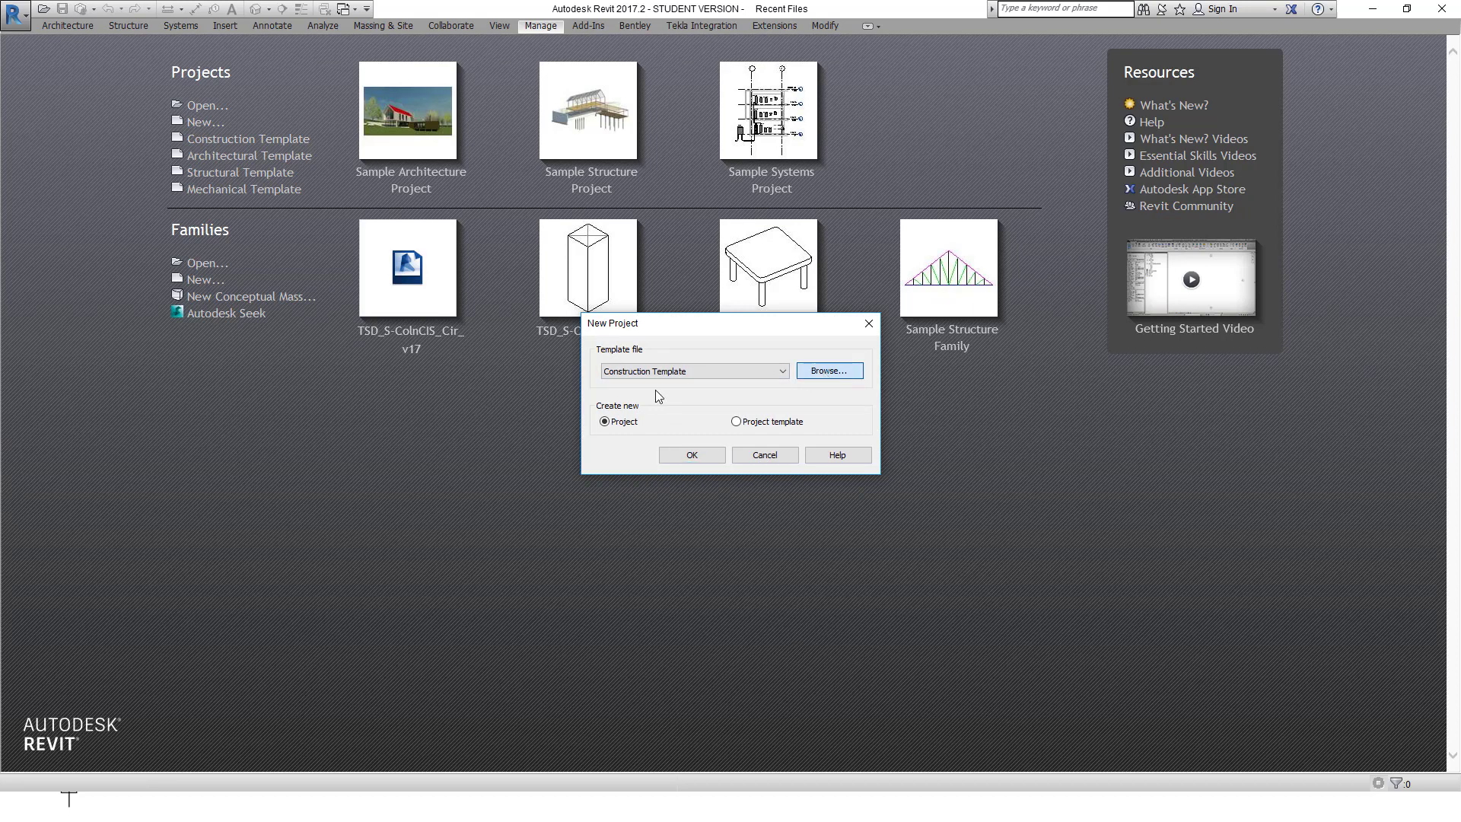
left_click(830, 370)
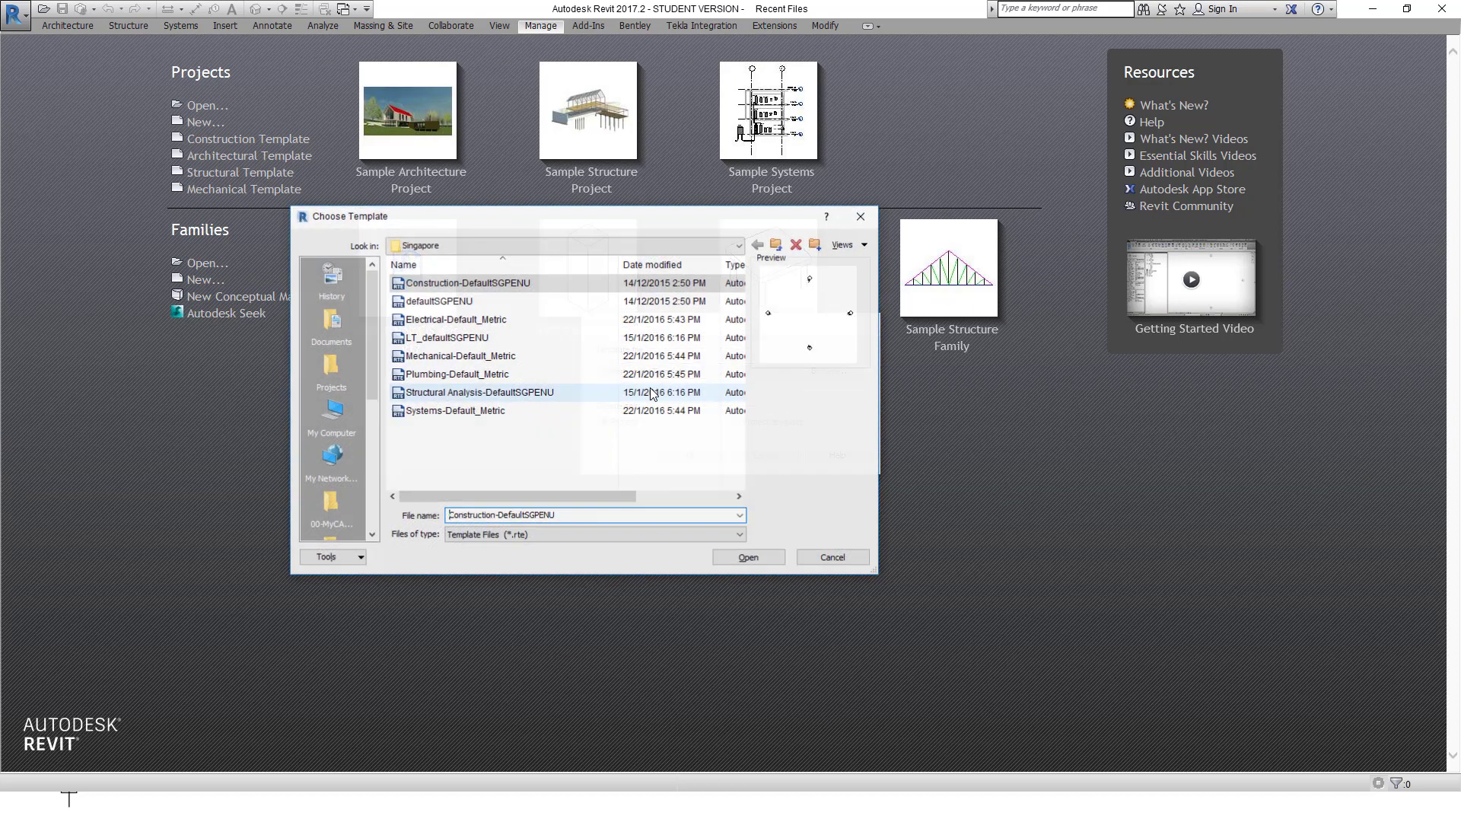
left_click(460, 245)
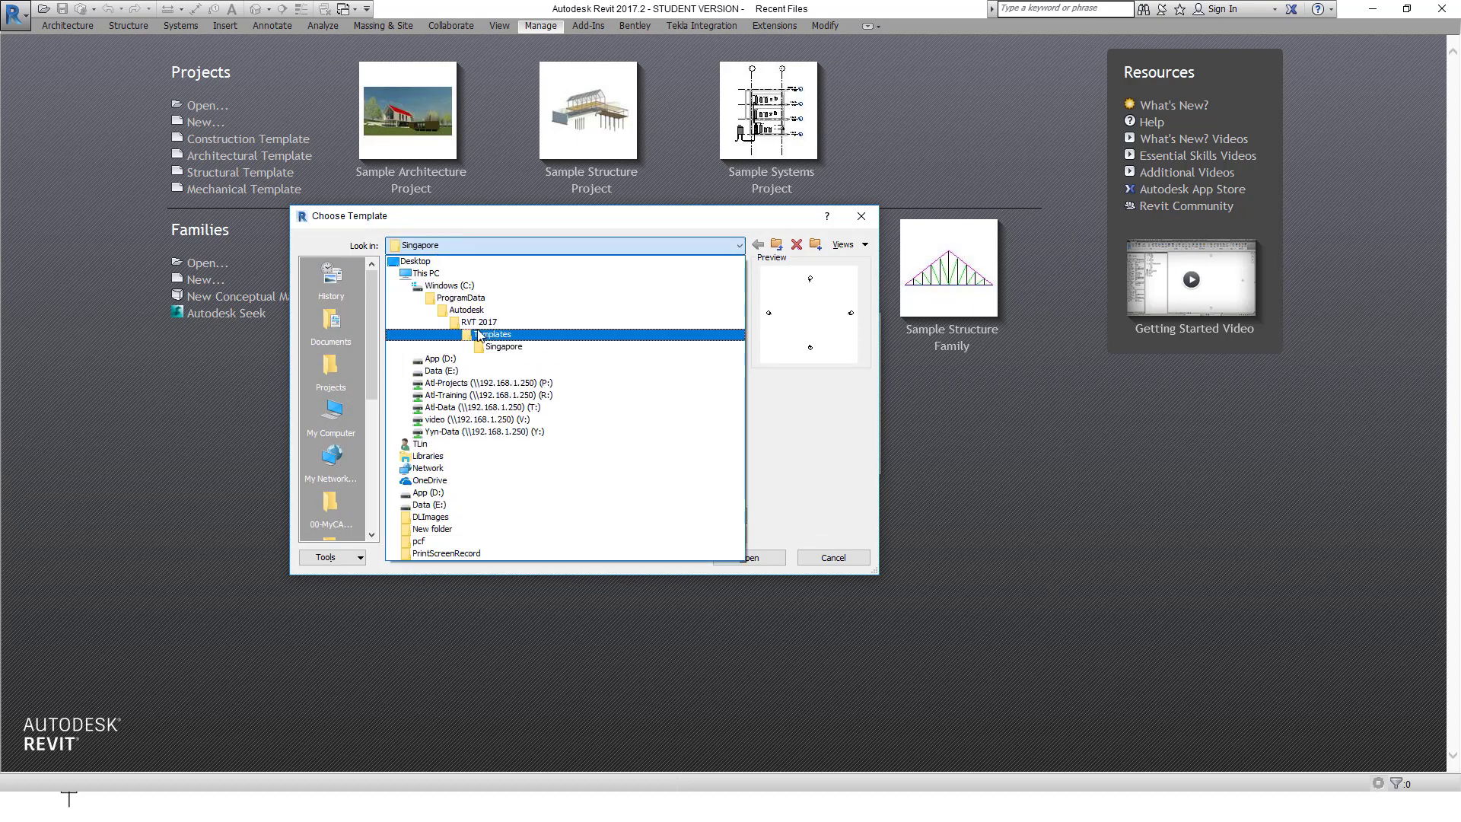
left_click(465, 371)
double_click(423, 318)
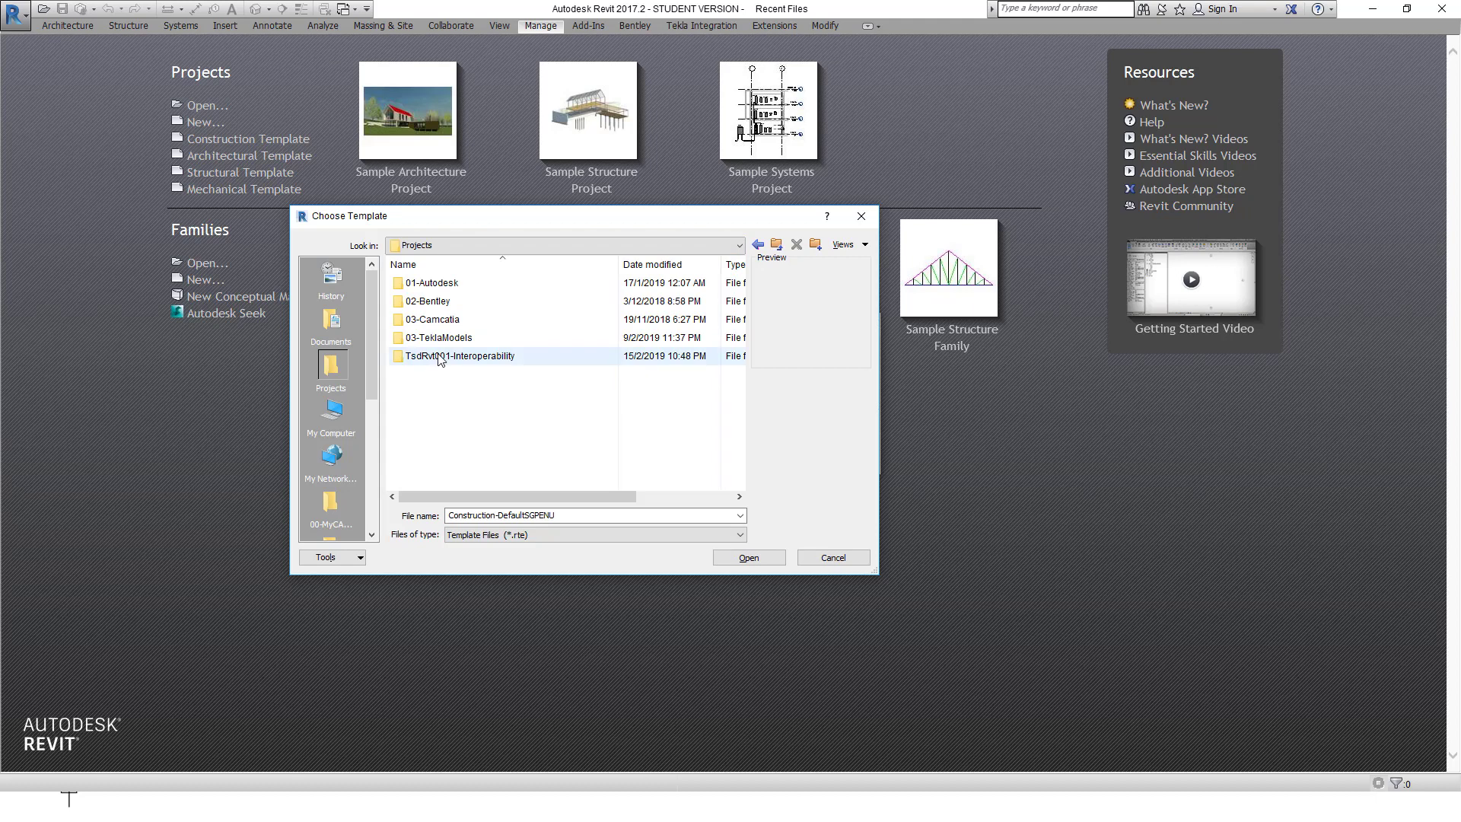
double_click(449, 355)
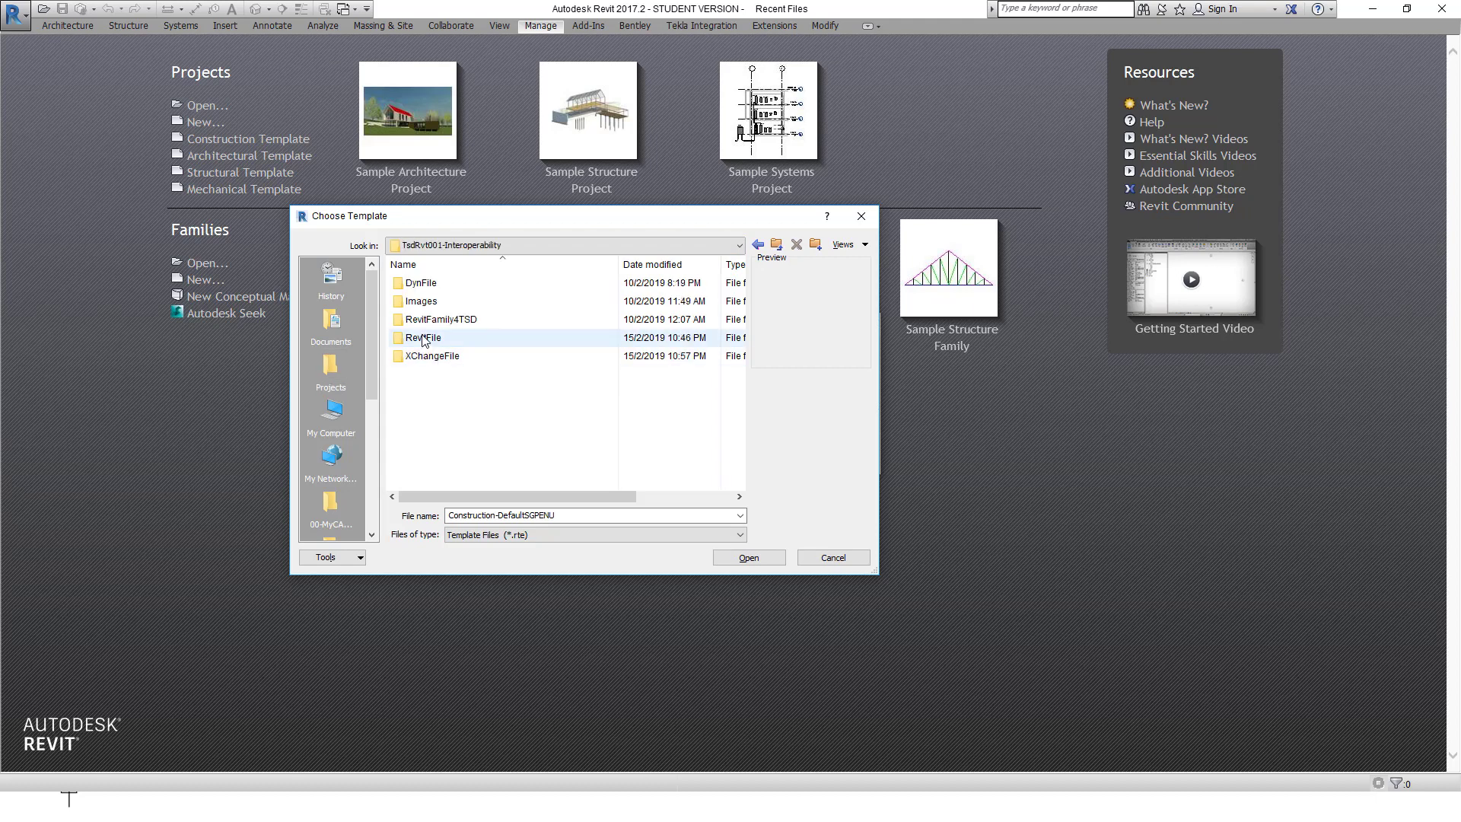
double_click(425, 338)
left_click(457, 284)
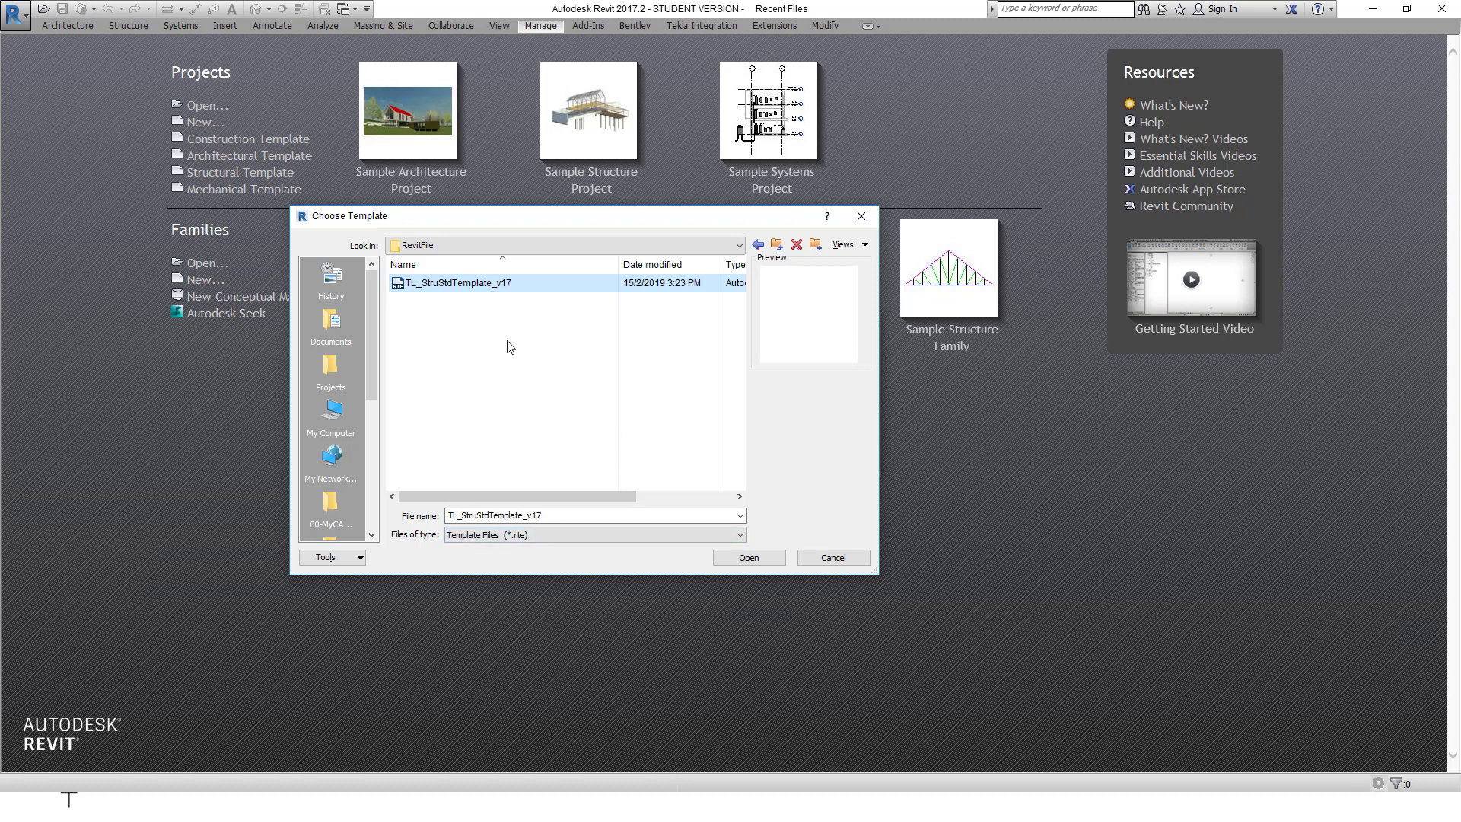
left_click(765, 563)
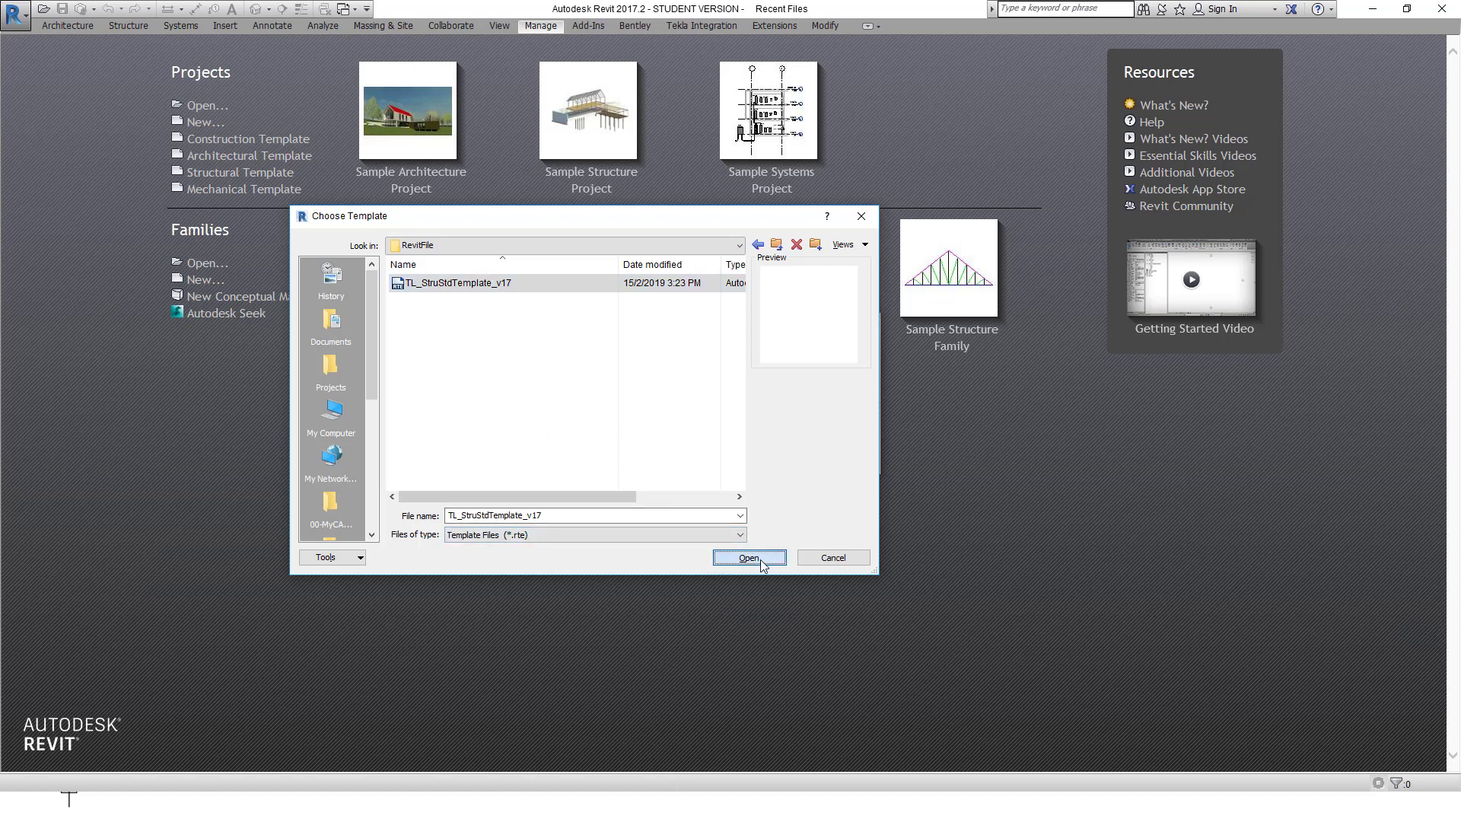
left_click(697, 455)
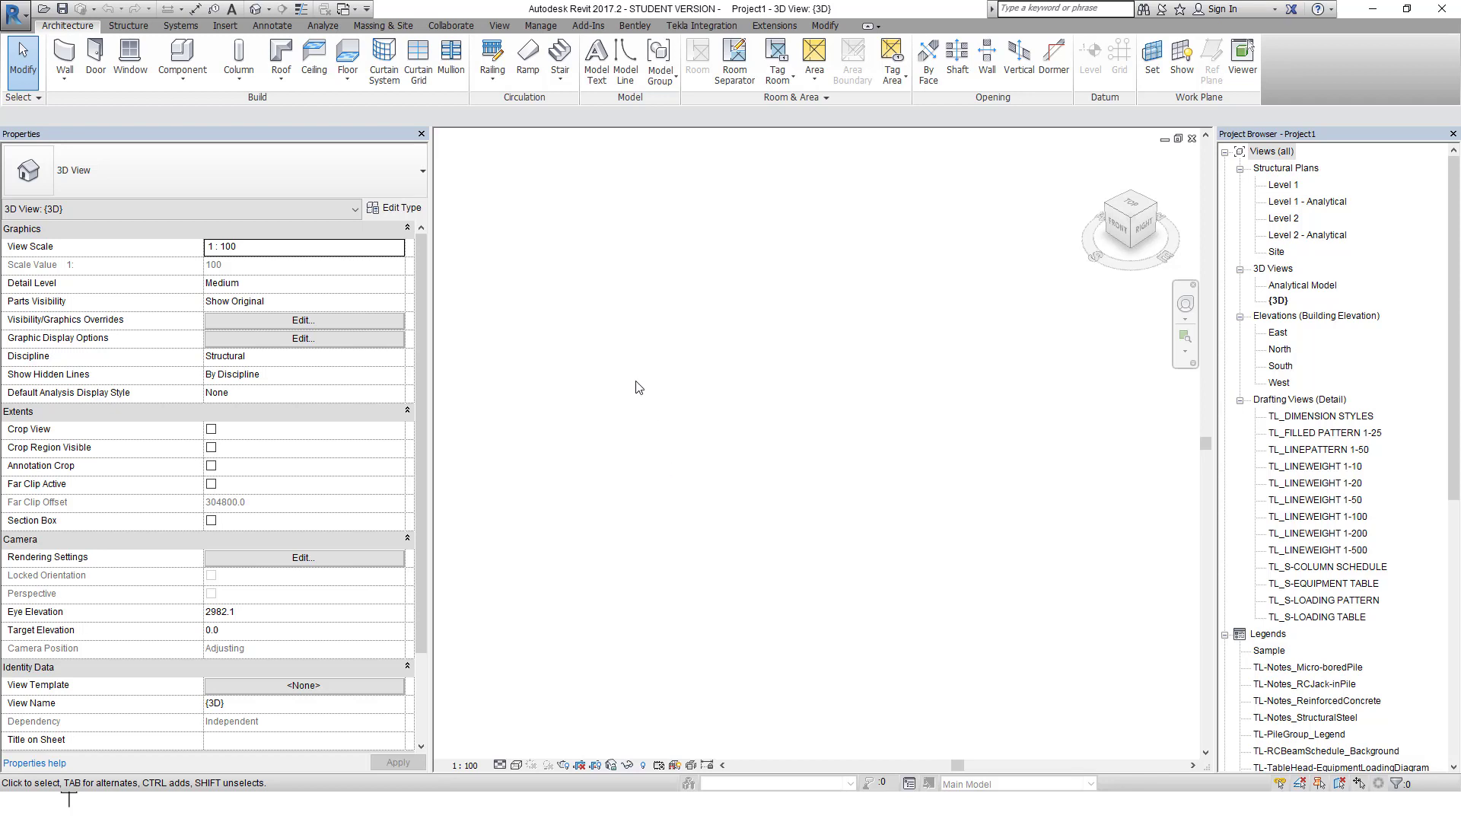
- Save the project as Rvt4Tsd_RCStru01 in the RevitFile folder with maximum backups set to 1
left_click(63, 8)
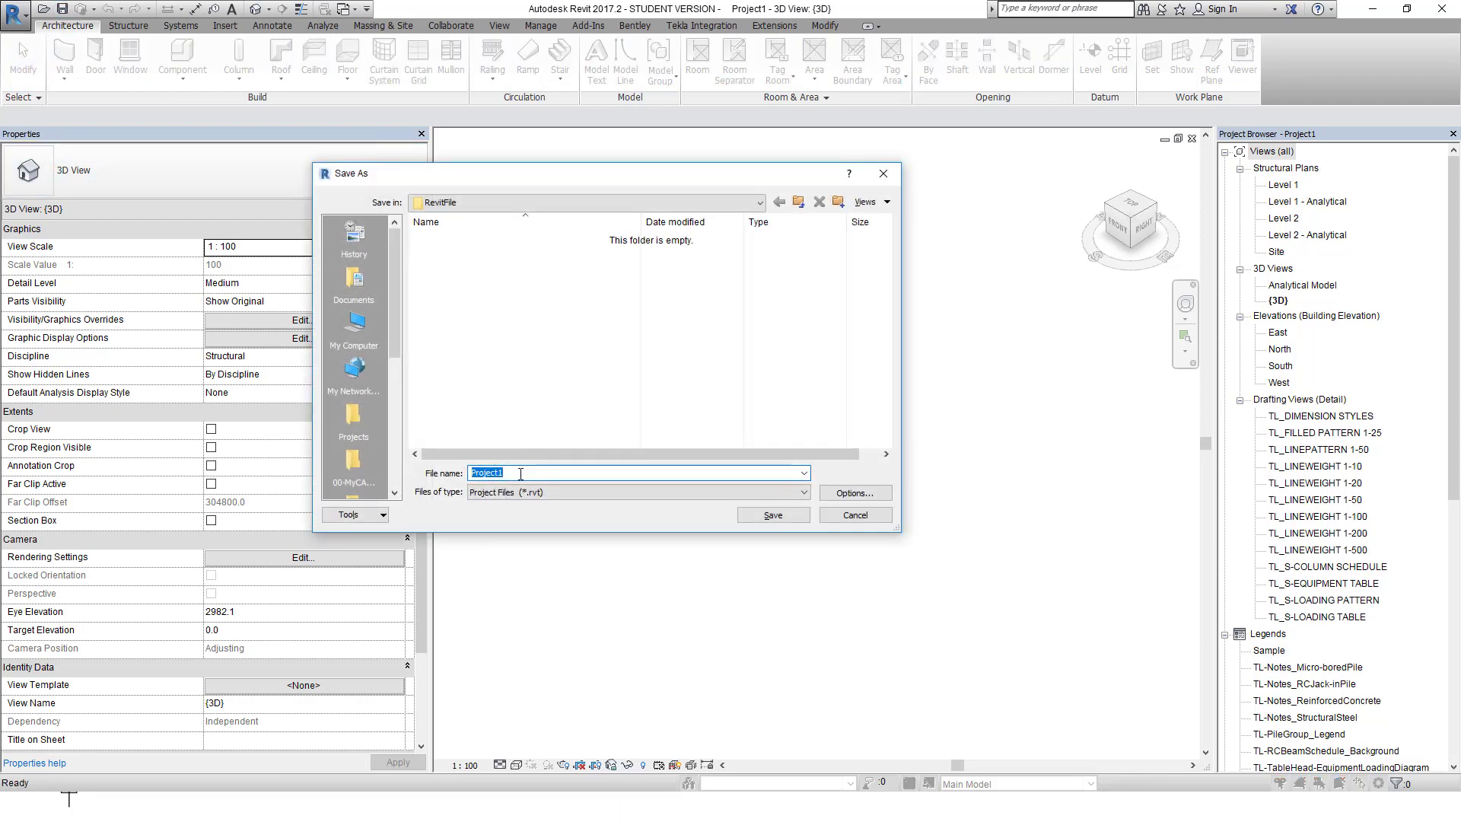
type("Tsd")
key("BackSpace")
key("BackSpace")
key("BackSpace")
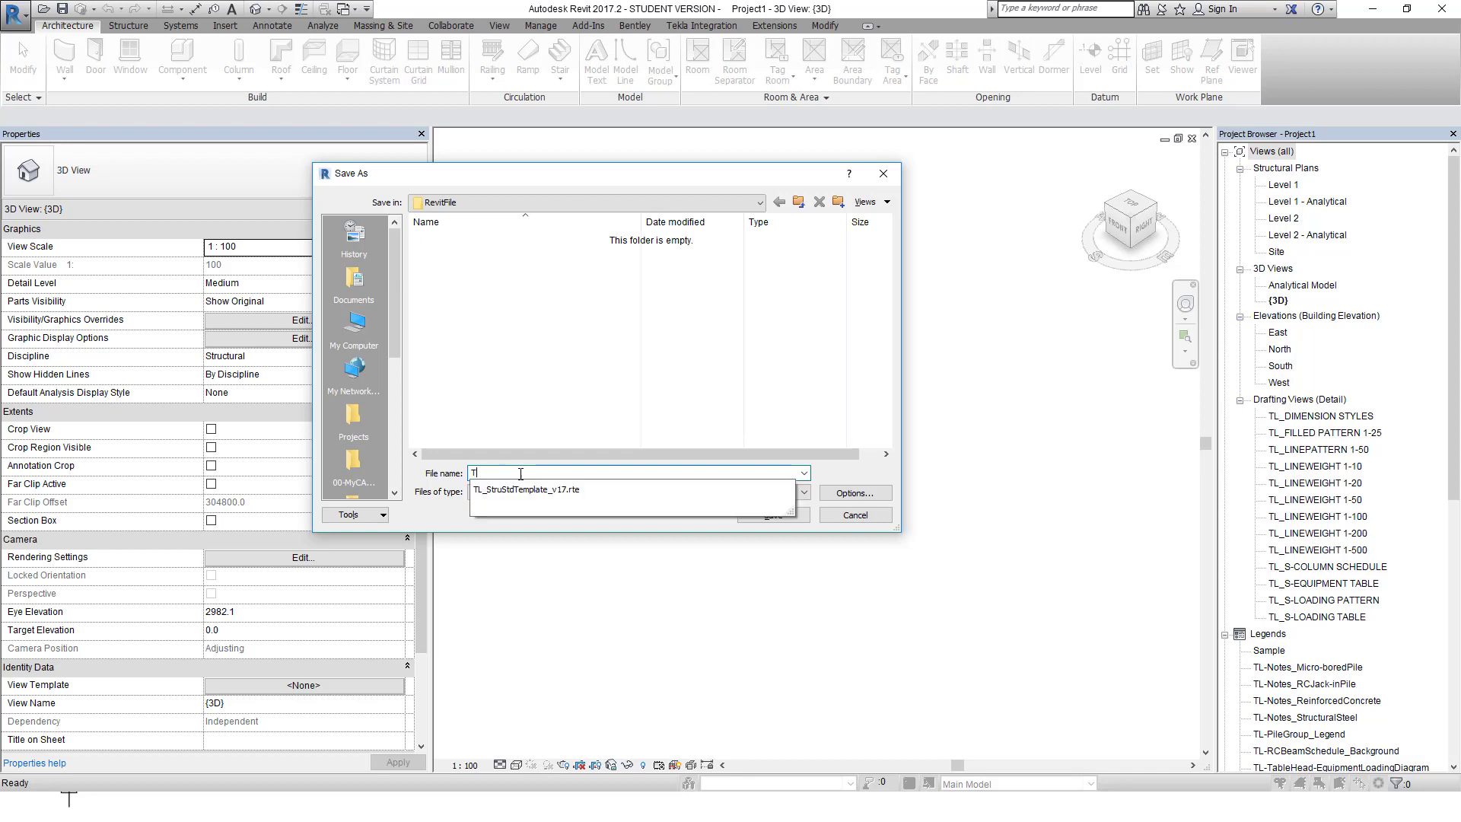
type("Rc")
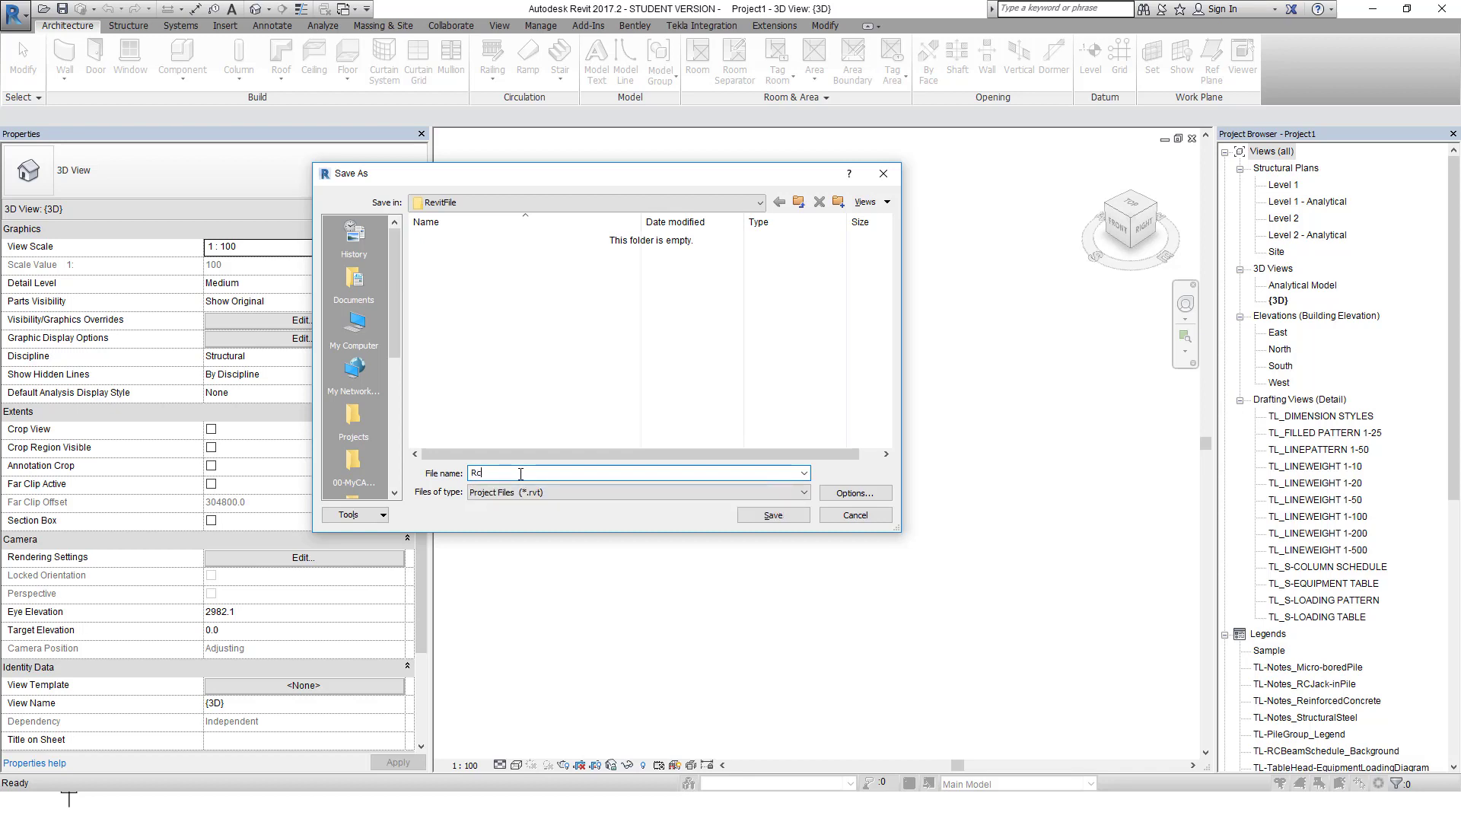
type("t")
type("Tsd_RCStru01")
left_click(854, 493)
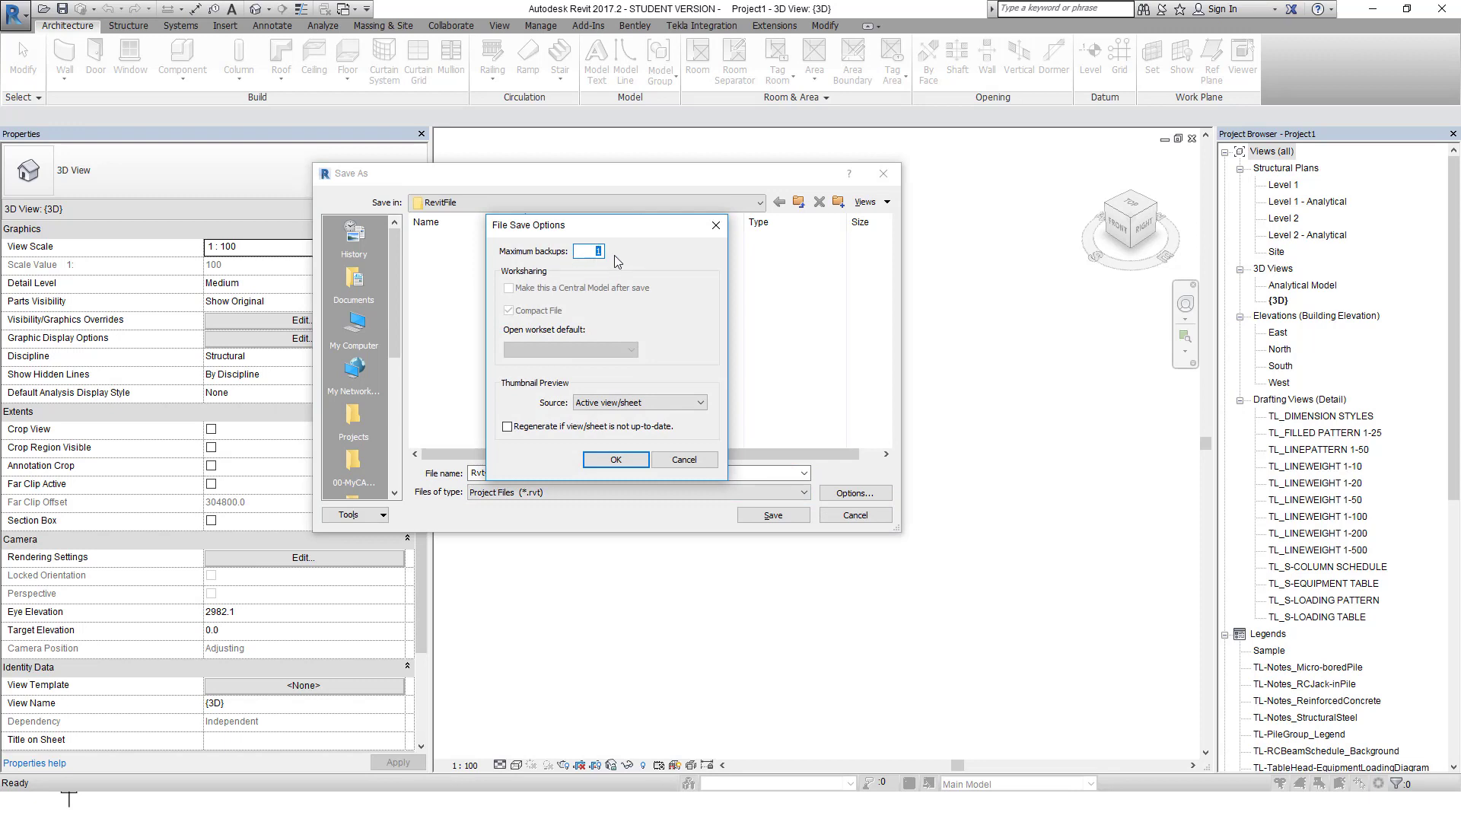
left_click(606, 461)
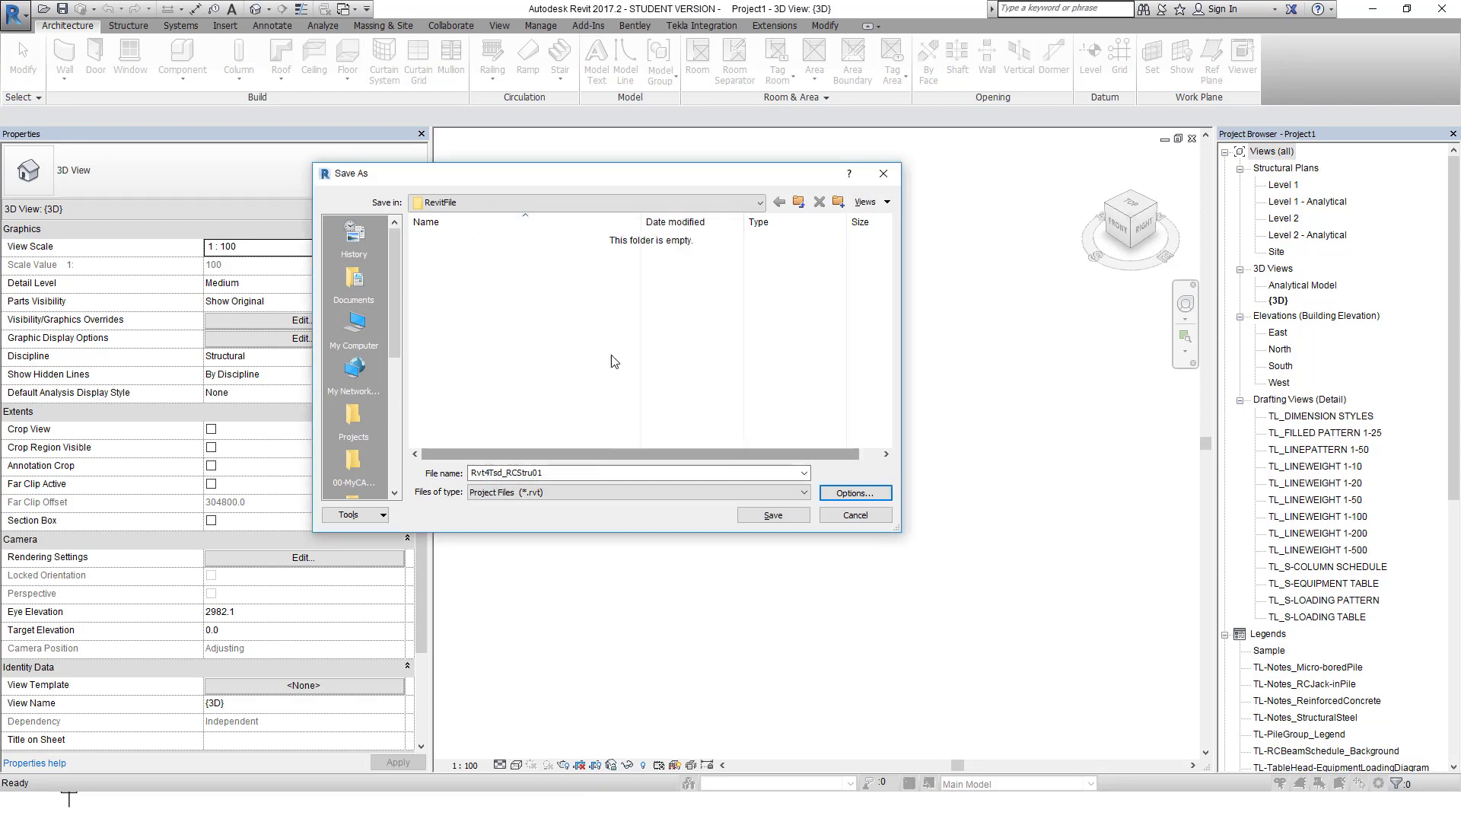
left_click(783, 516)
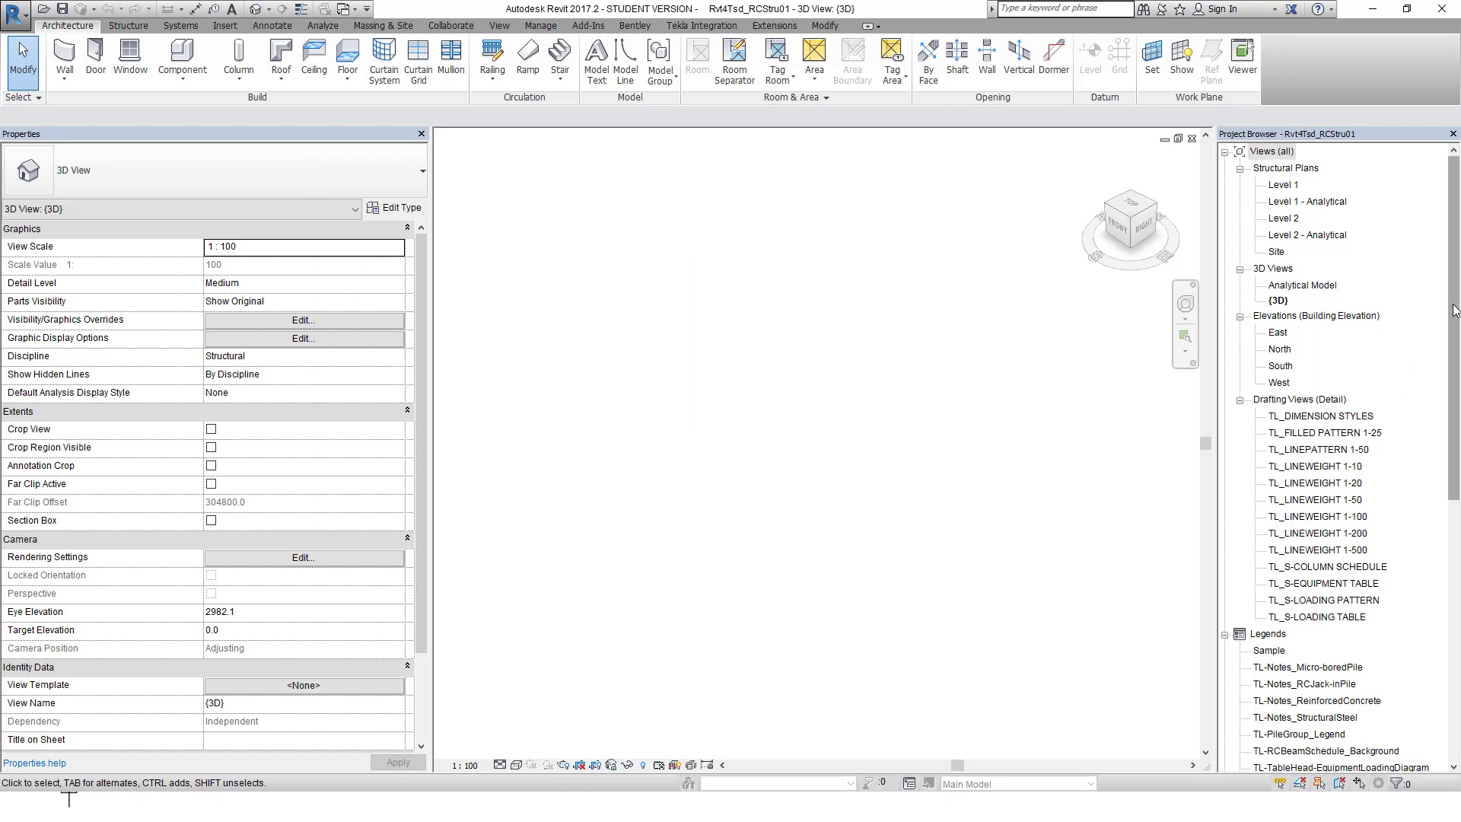
- Launch the Integrator for Structural Designer and choose a first-time import of the model into Revit
left_click_drag(1455, 309, 1451, 574)
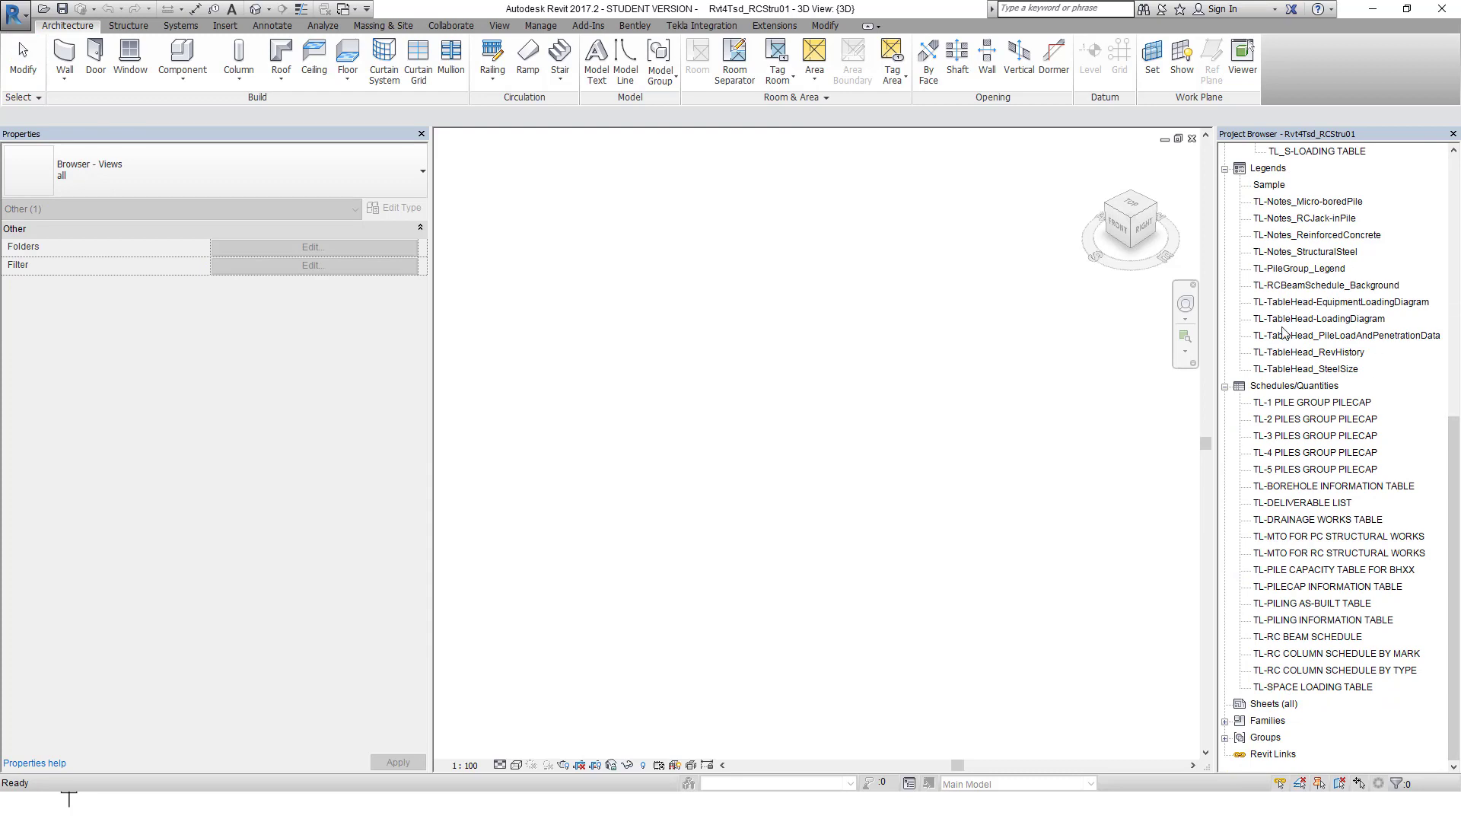
left_click_drag(1454, 444, 1452, 277)
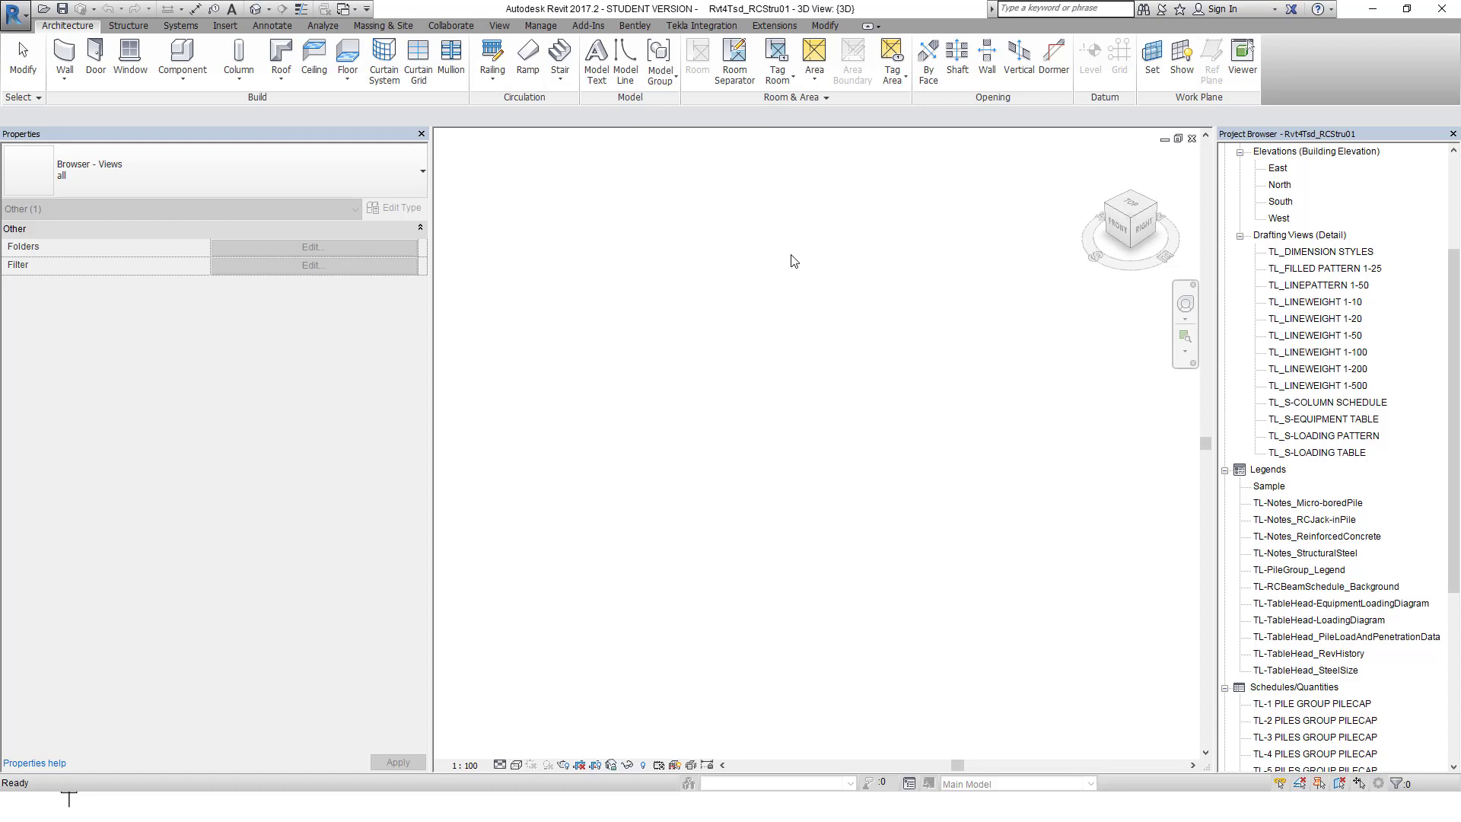
left_click(703, 27)
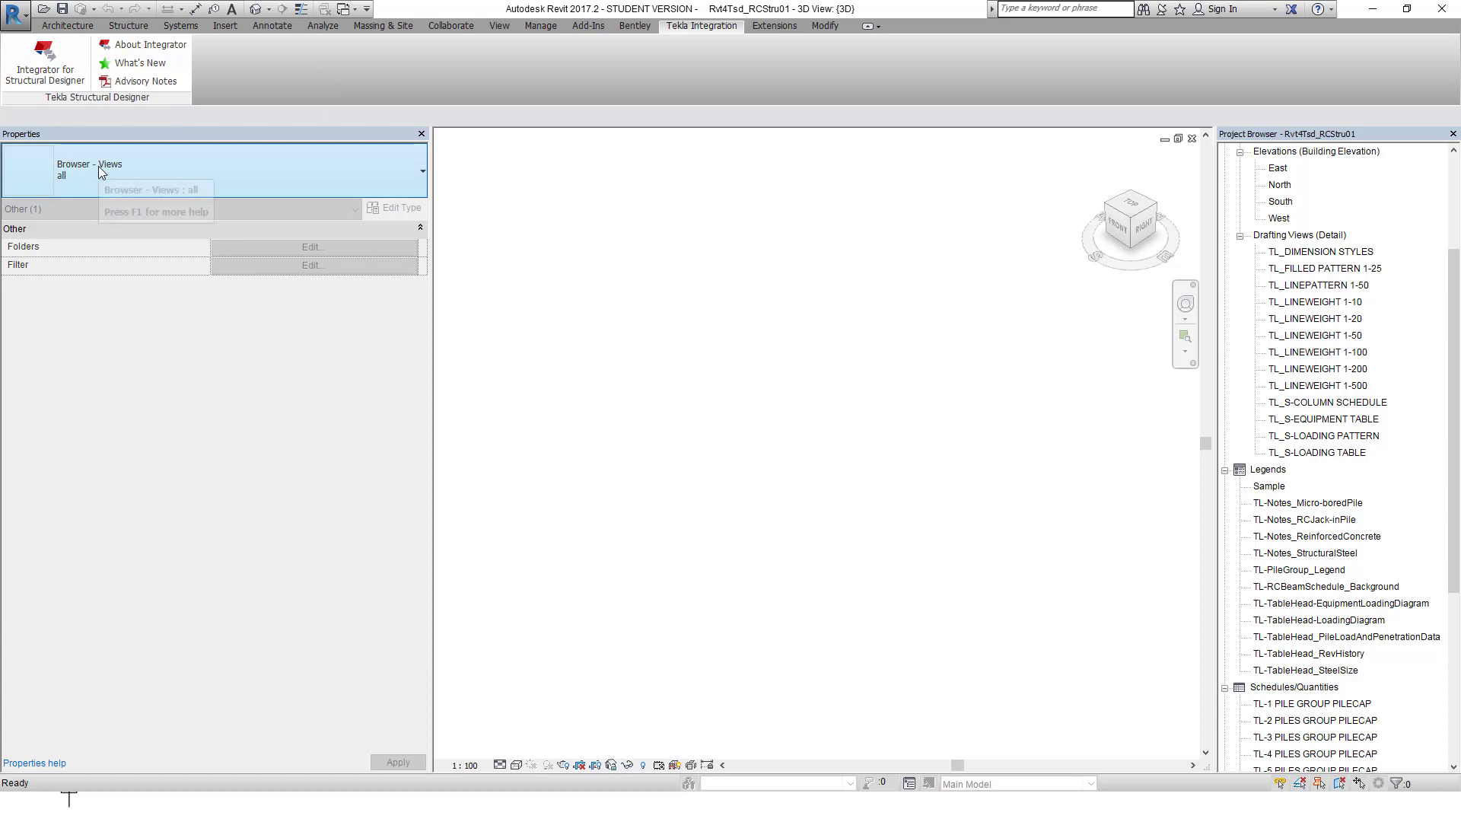
left_click(48, 58)
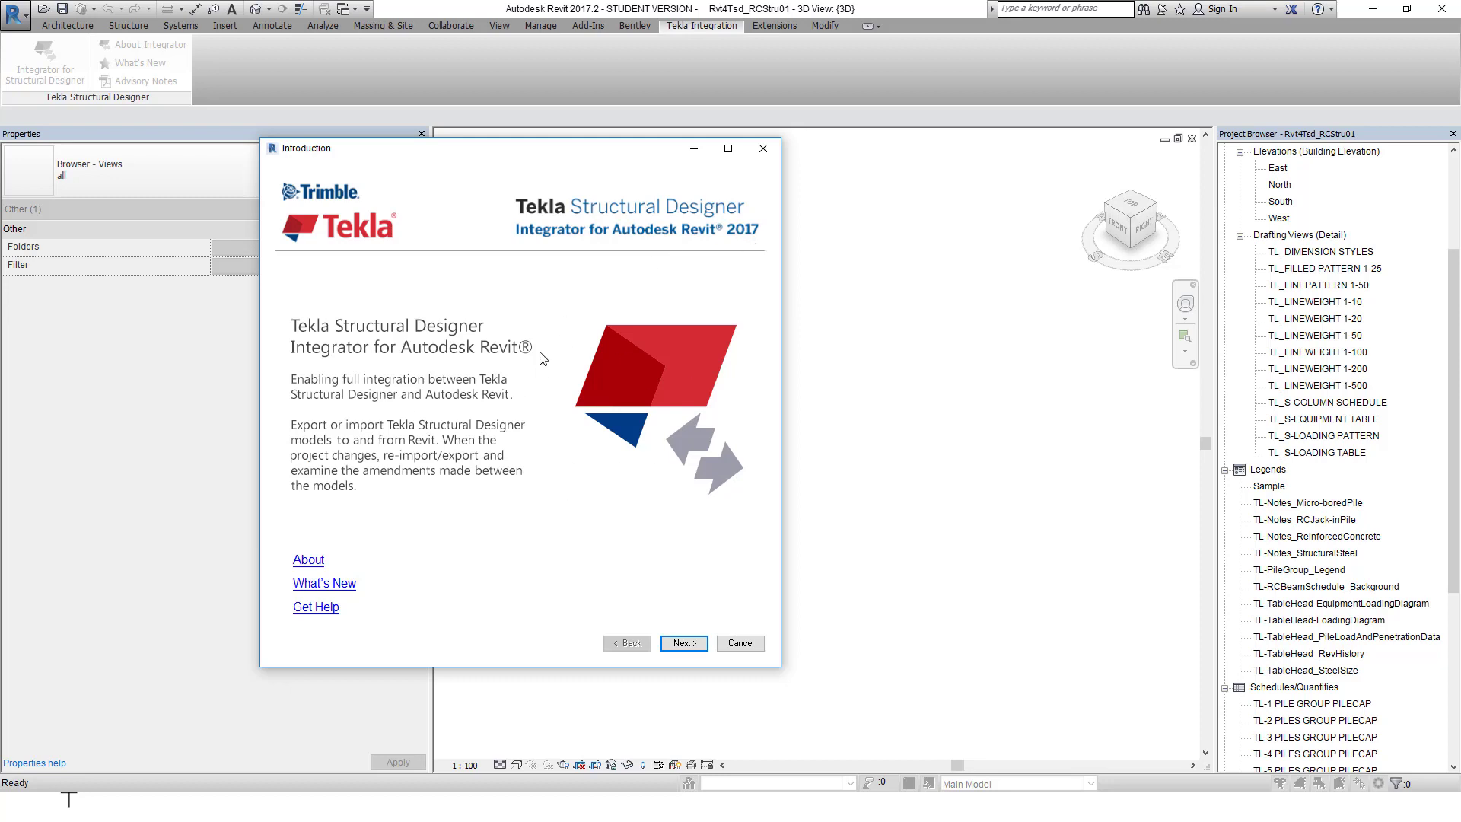
left_click(683, 644)
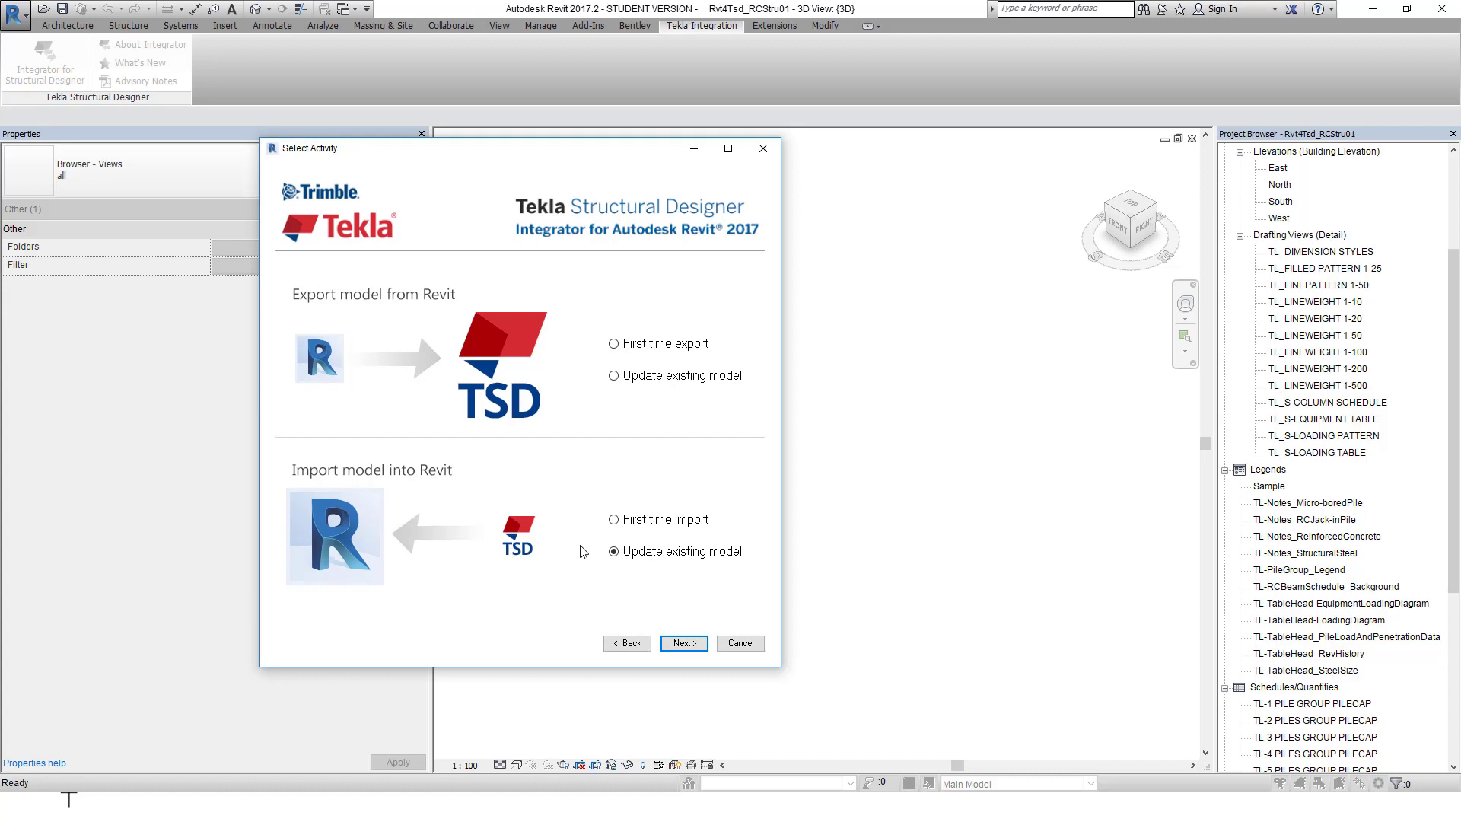
left_click(613, 520)
left_click(684, 644)
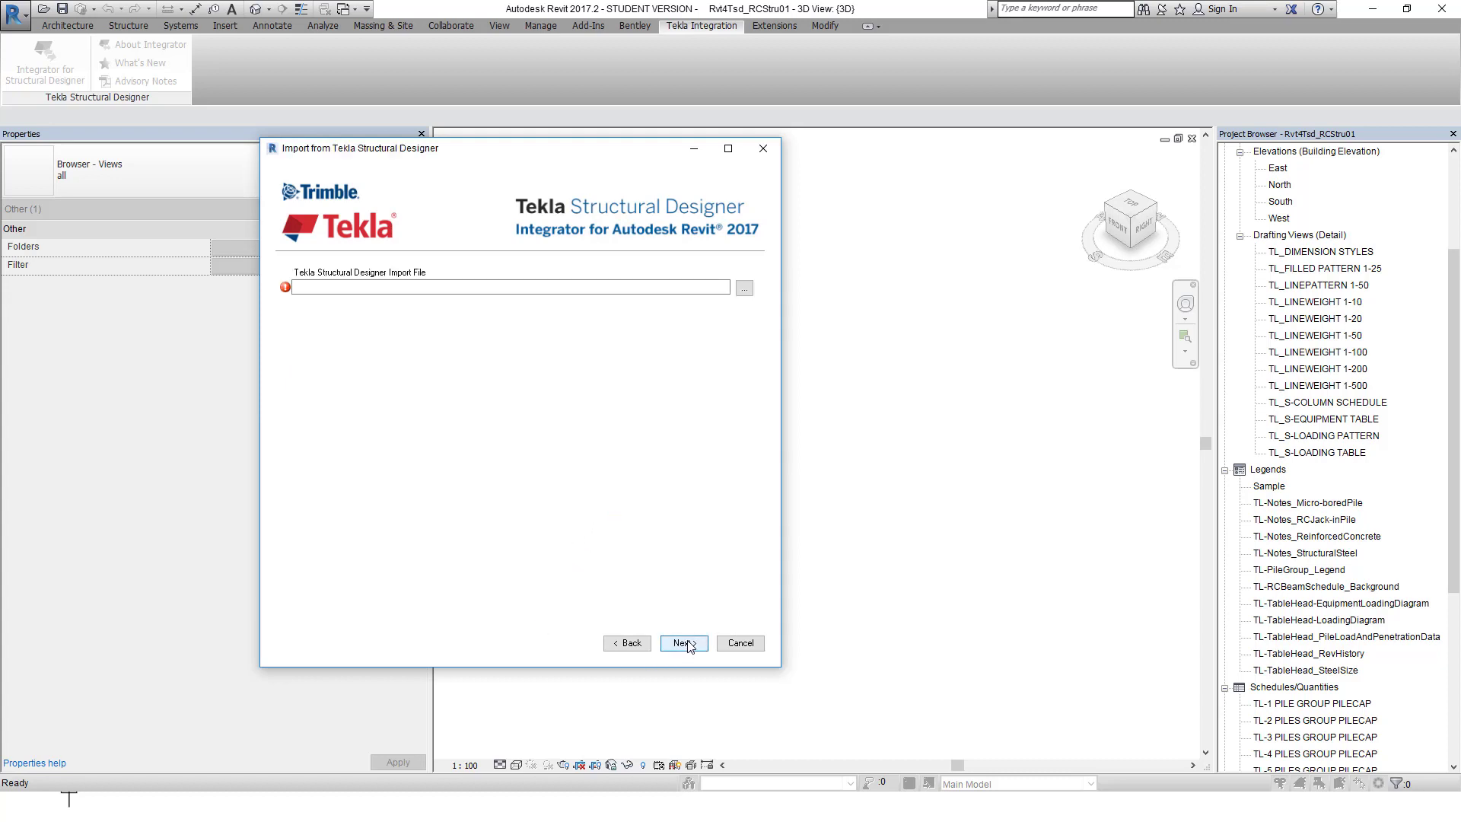
- Select Tsd2Rvt_RCStru01.cxl from the XChangeFile folder of TsdRvt001-Interoperability as the import file
left_click(744, 288)
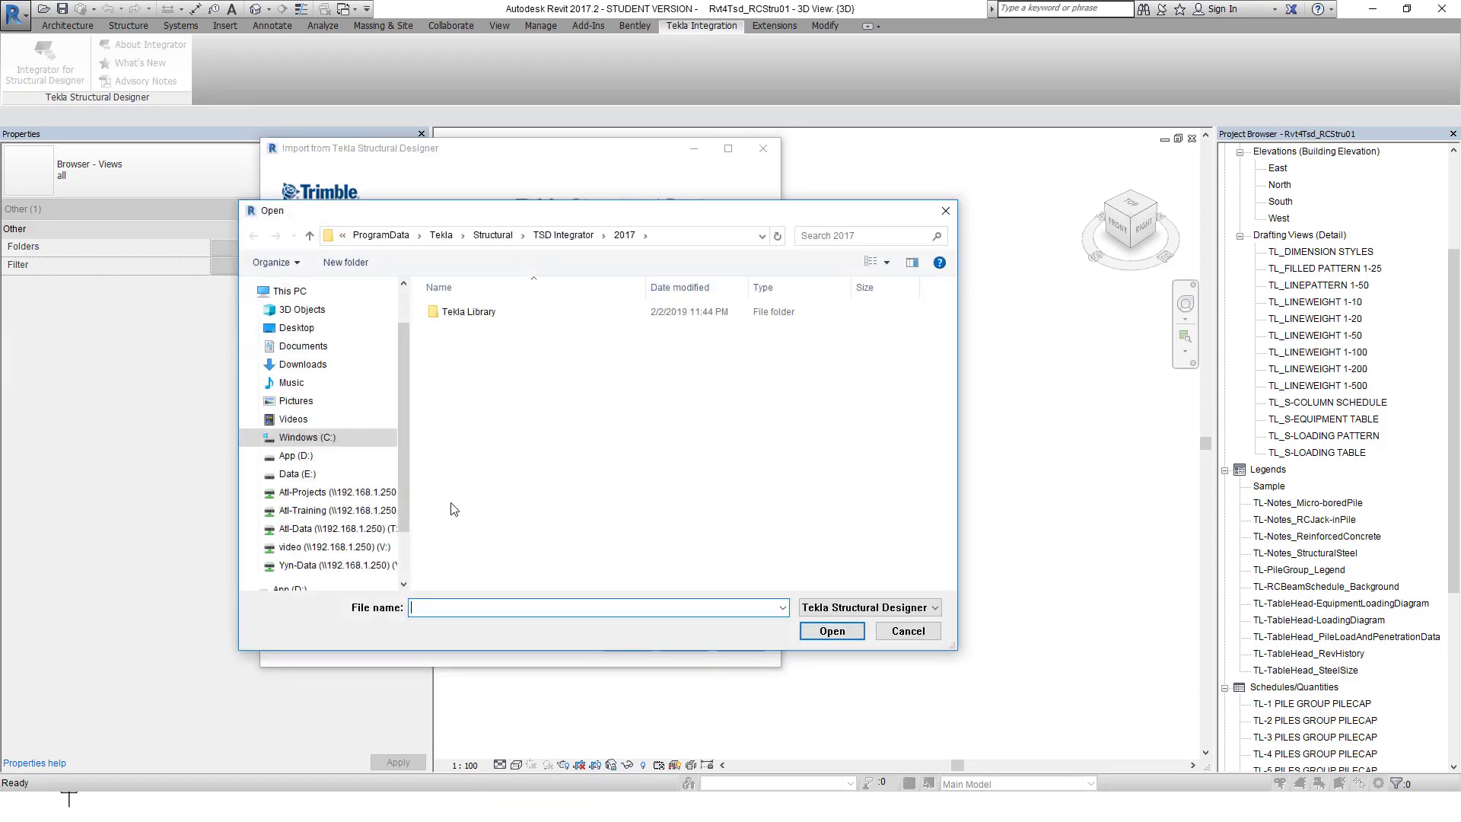
left_click(296, 475)
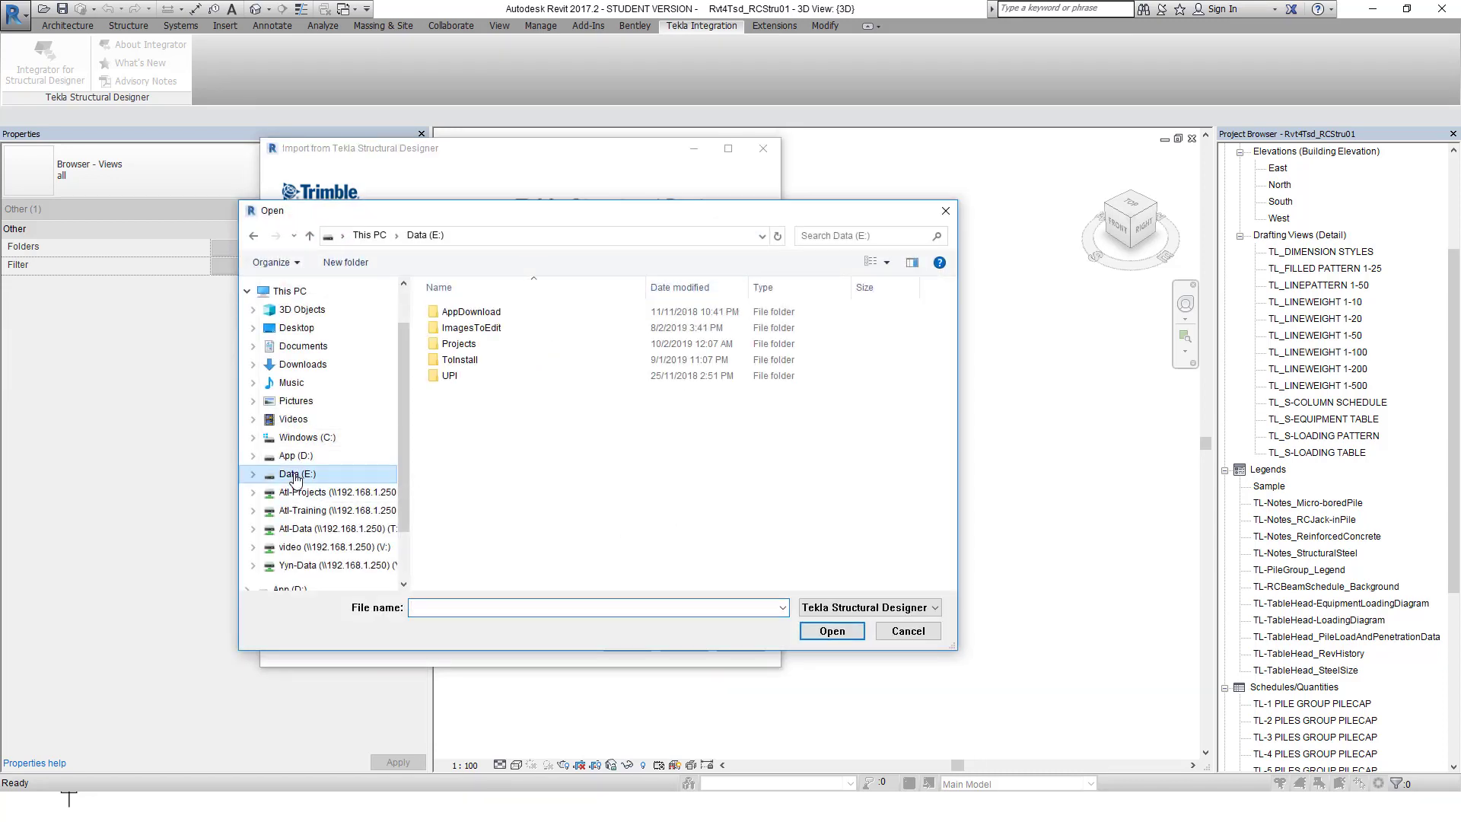
double_click(456, 344)
double_click(479, 377)
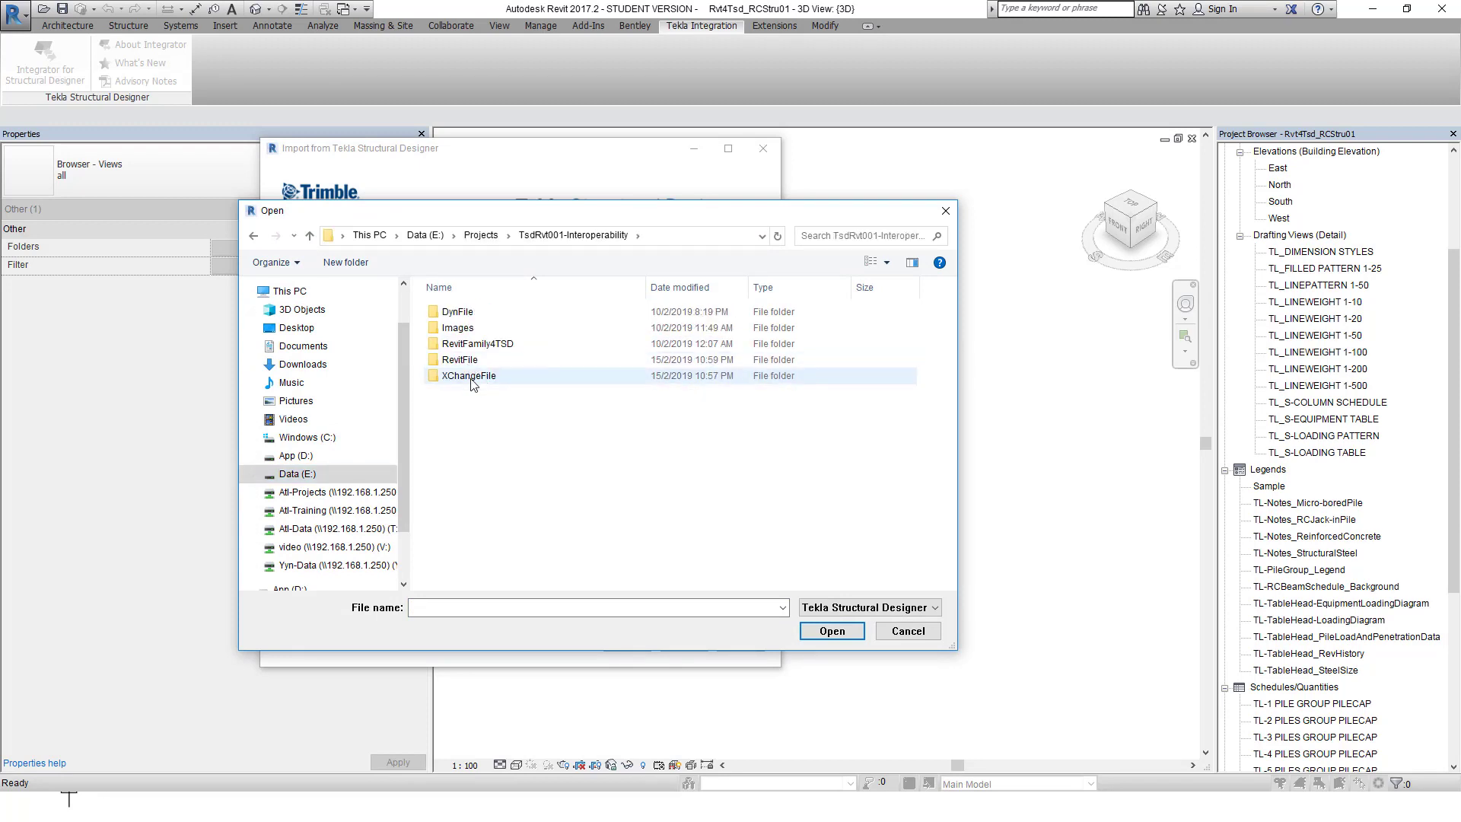
double_click(468, 376)
left_click(491, 312)
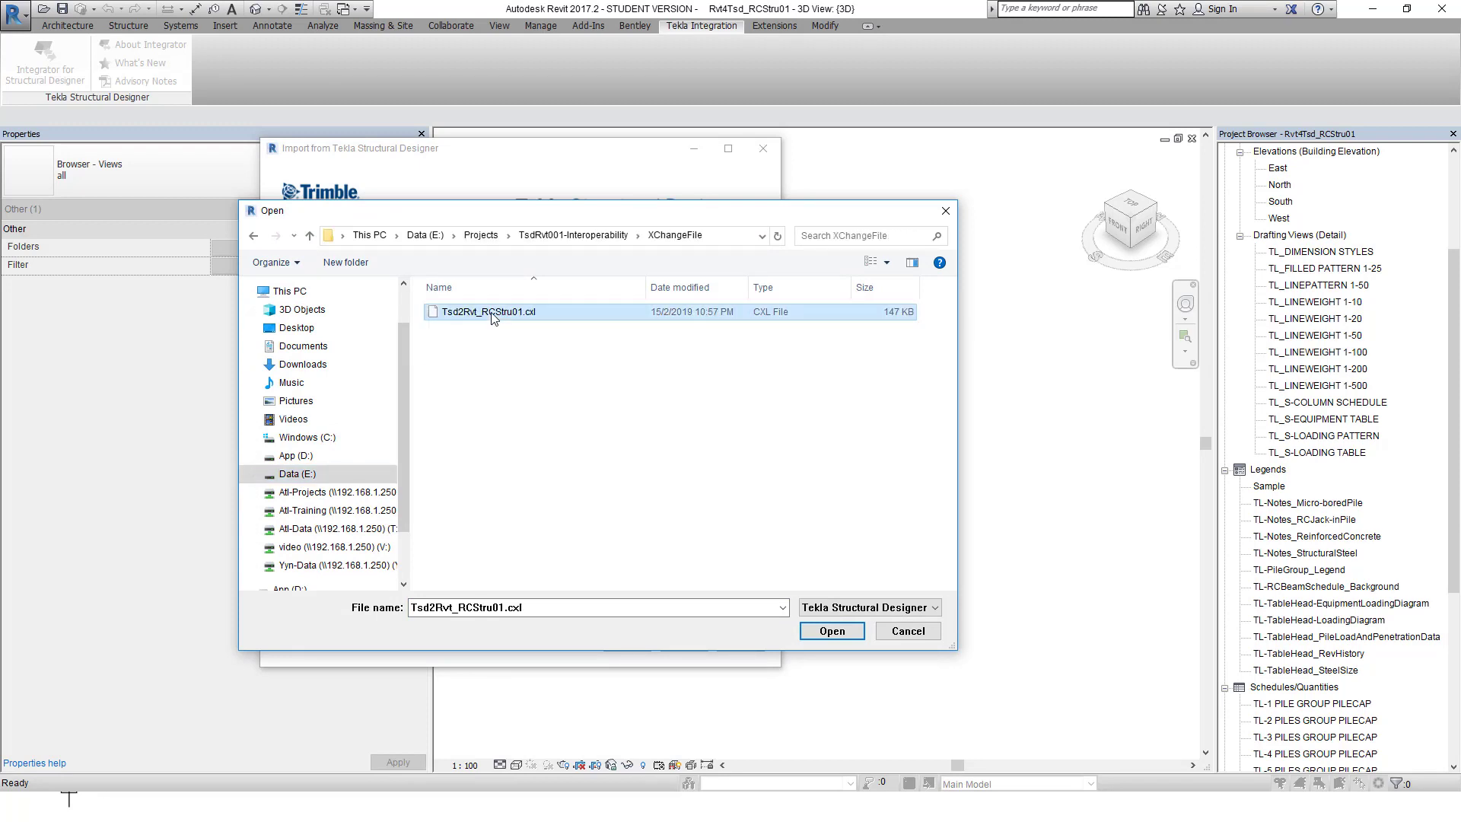
left_click(838, 631)
- Keep grids, levels, slabs/decks, members and walls included in the import and proceed to the section and material mapping
left_click(682, 646)
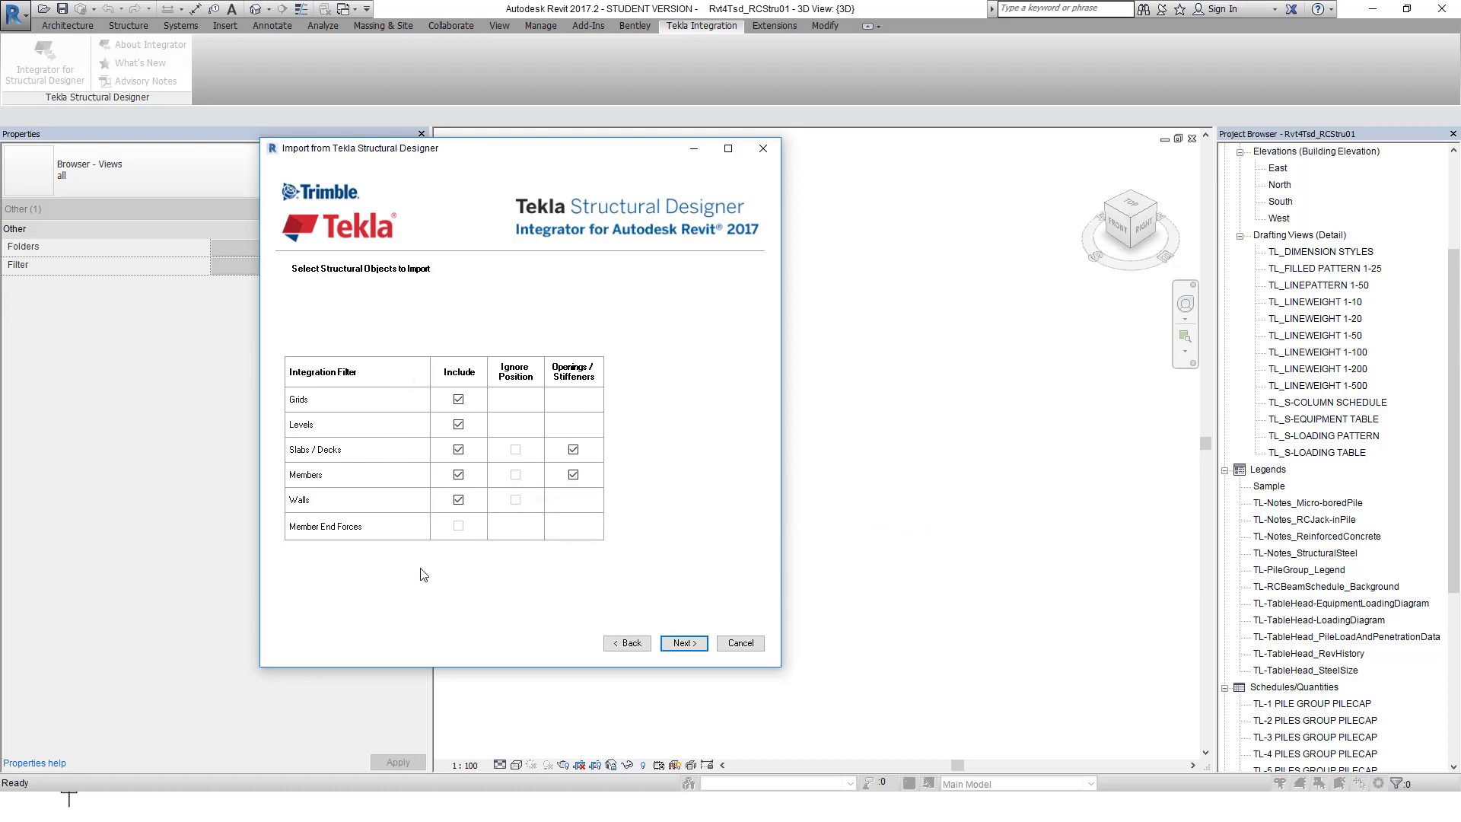
left_click(691, 646)
left_click(689, 643)
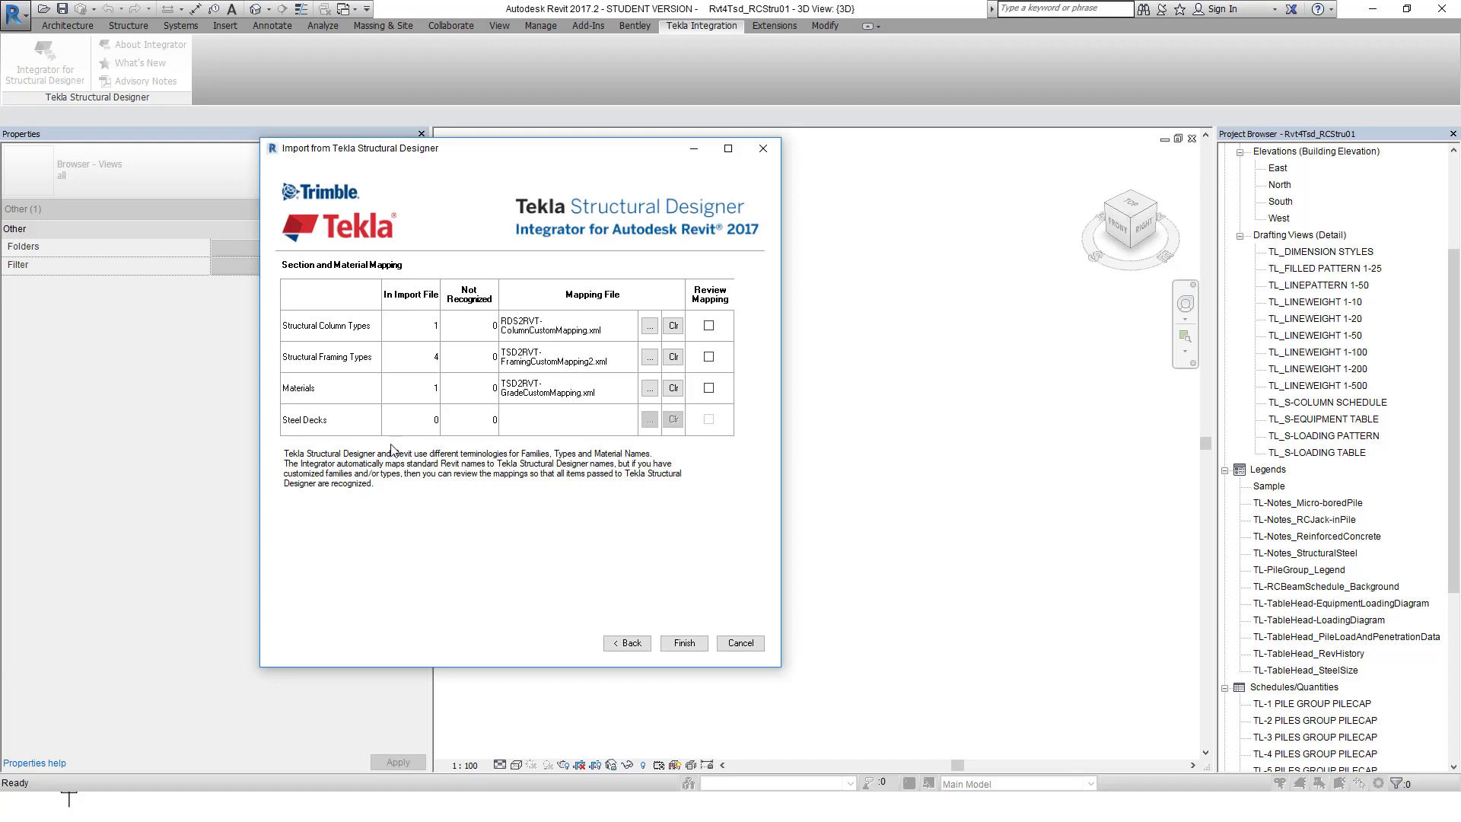
- Clear the column, framing and material mapping files, enable mapping review for all three, and continue to the structural column mapping
left_click(649, 327)
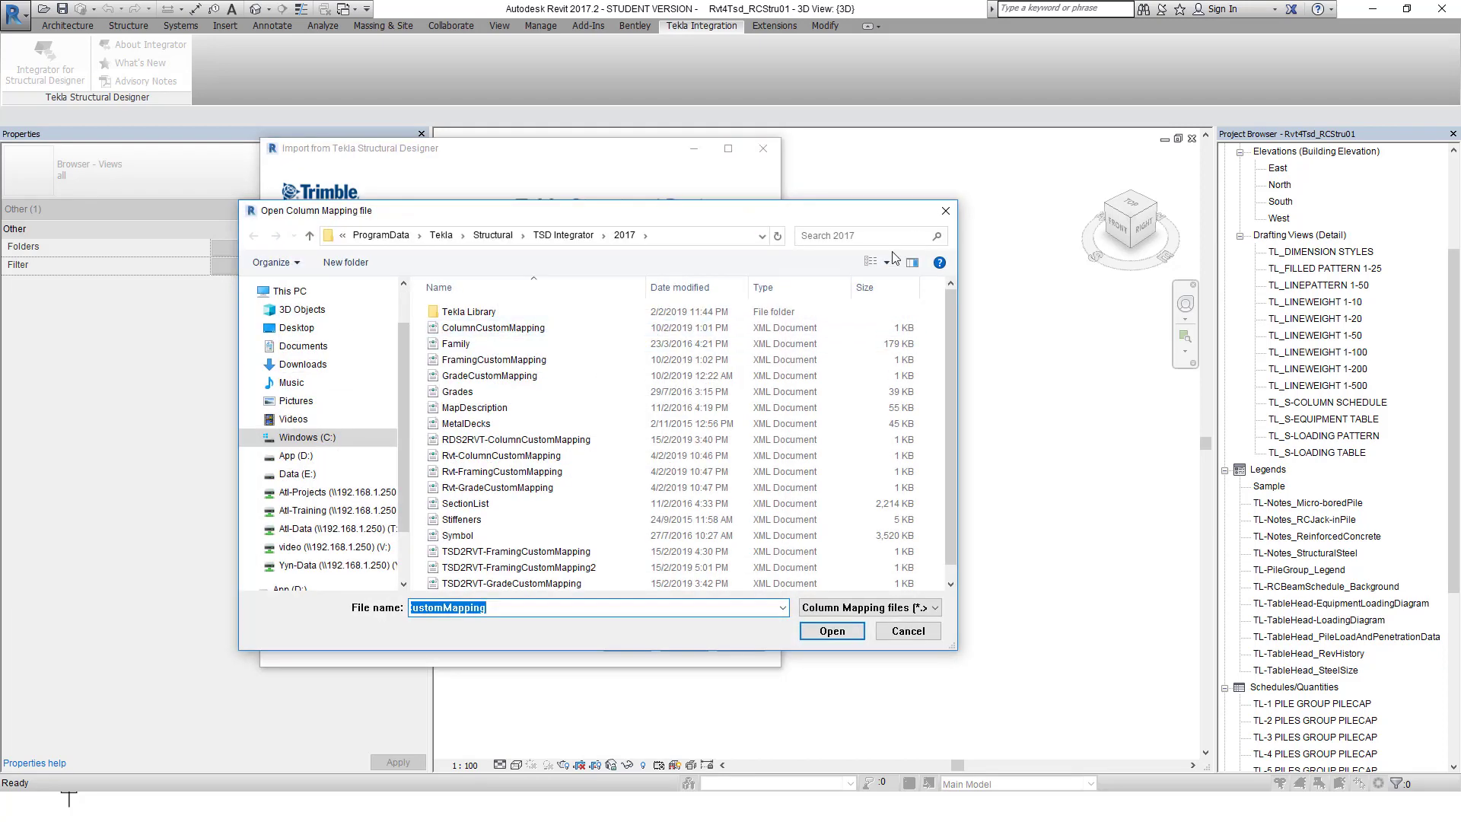
left_click(945, 210)
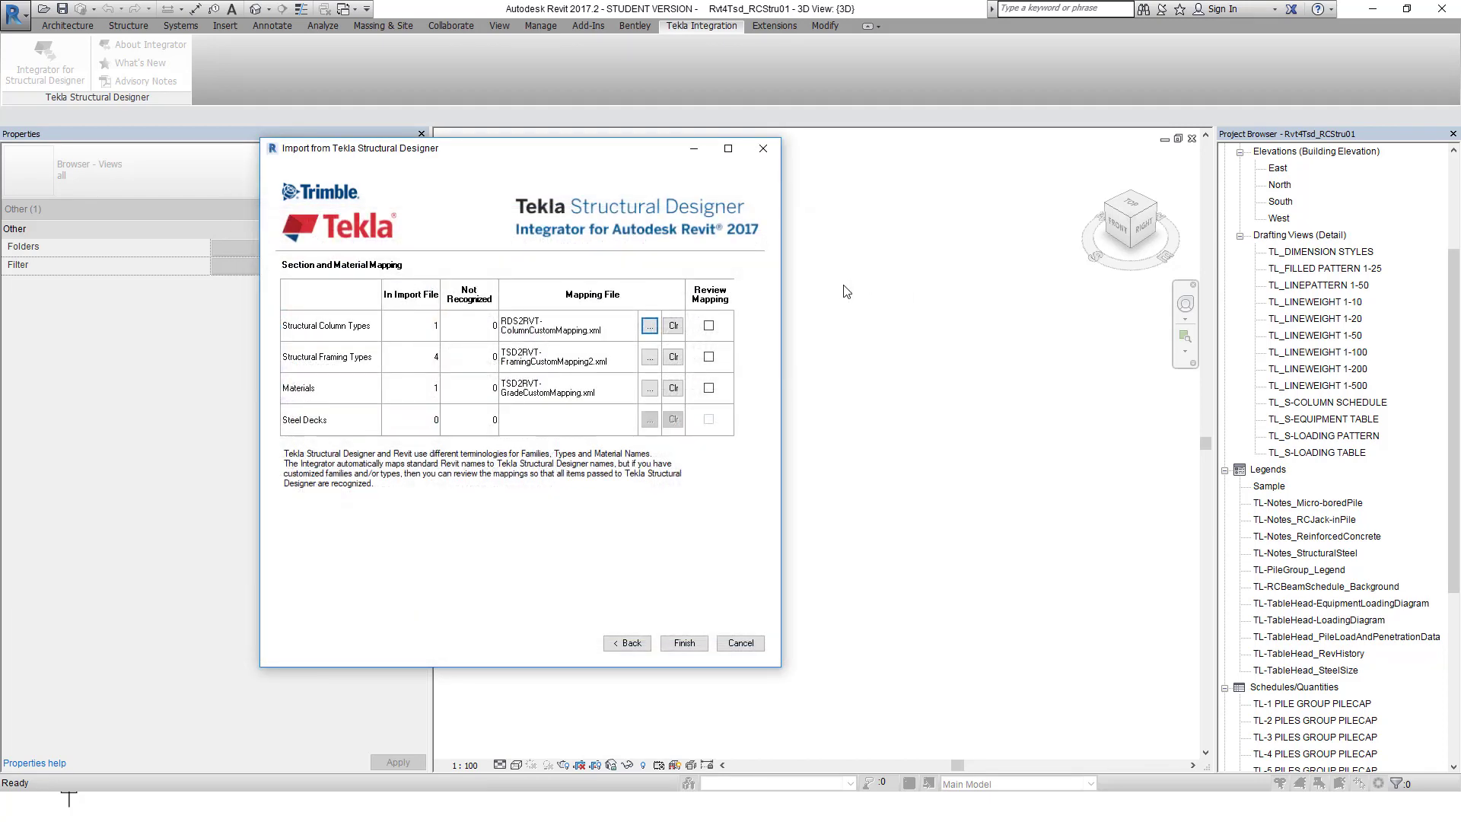
left_click(673, 326)
left_click(674, 357)
left_click(674, 389)
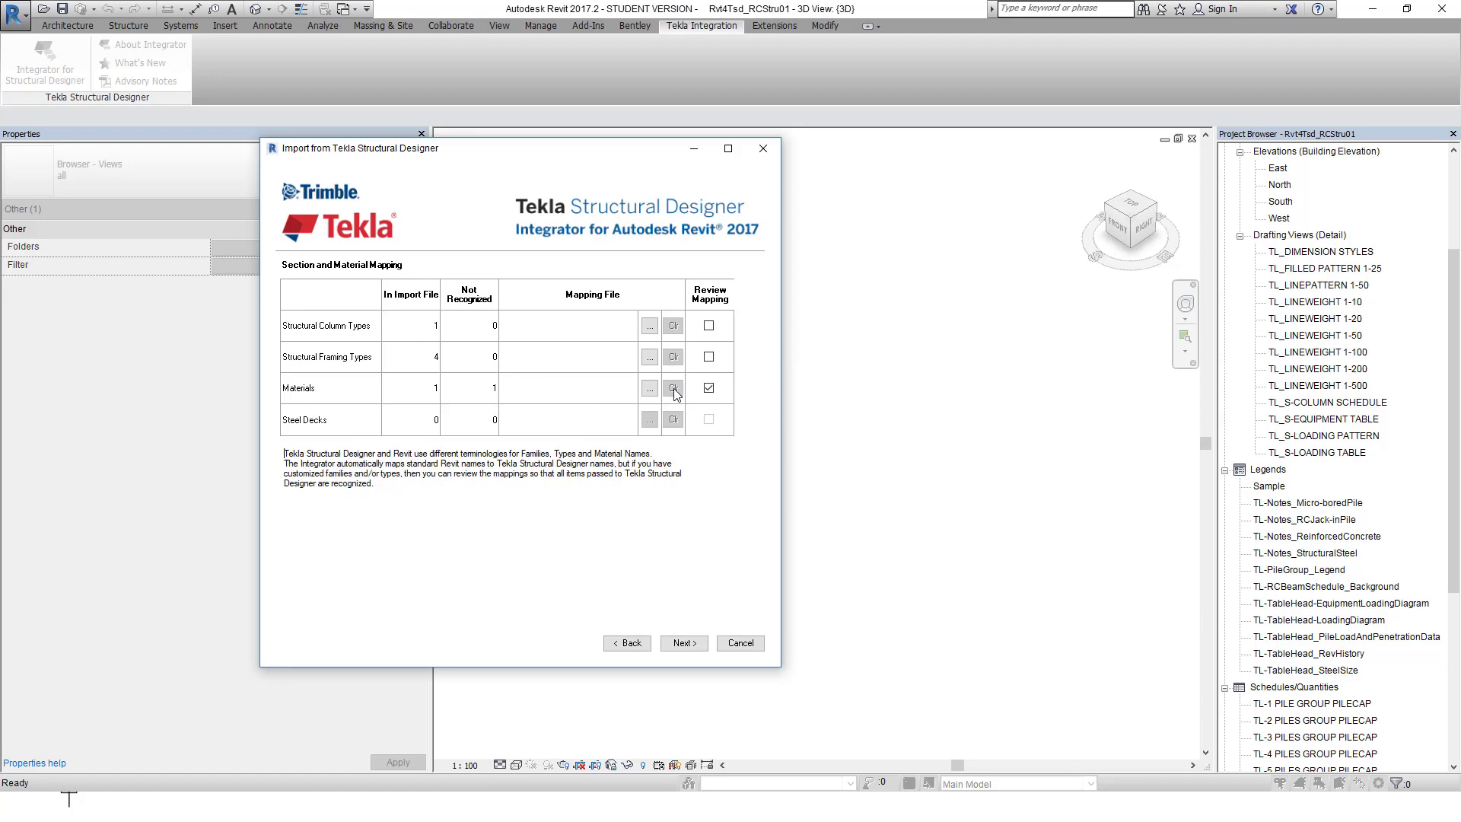
left_click(709, 358)
left_click(709, 327)
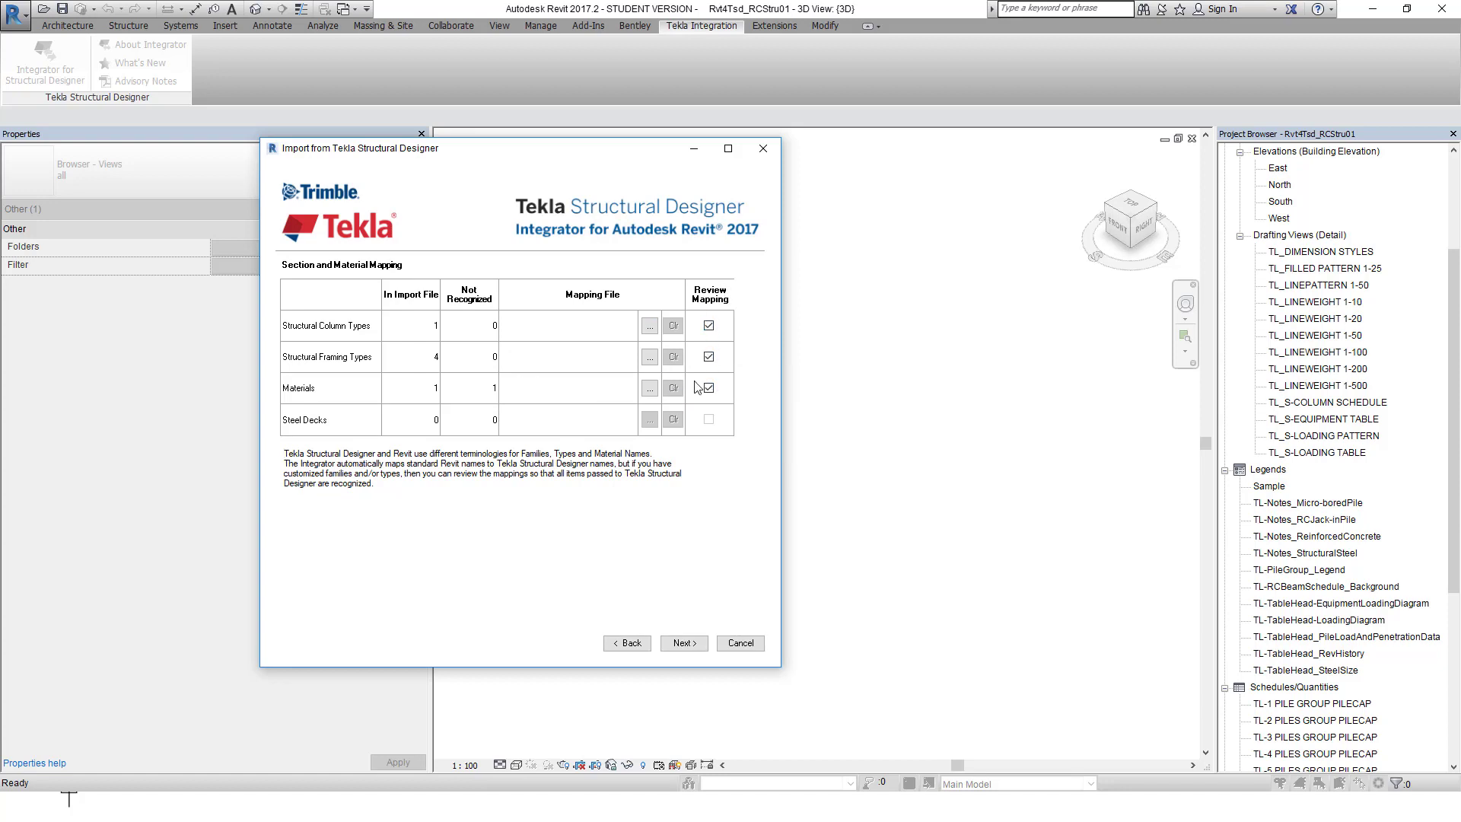
left_click(684, 644)
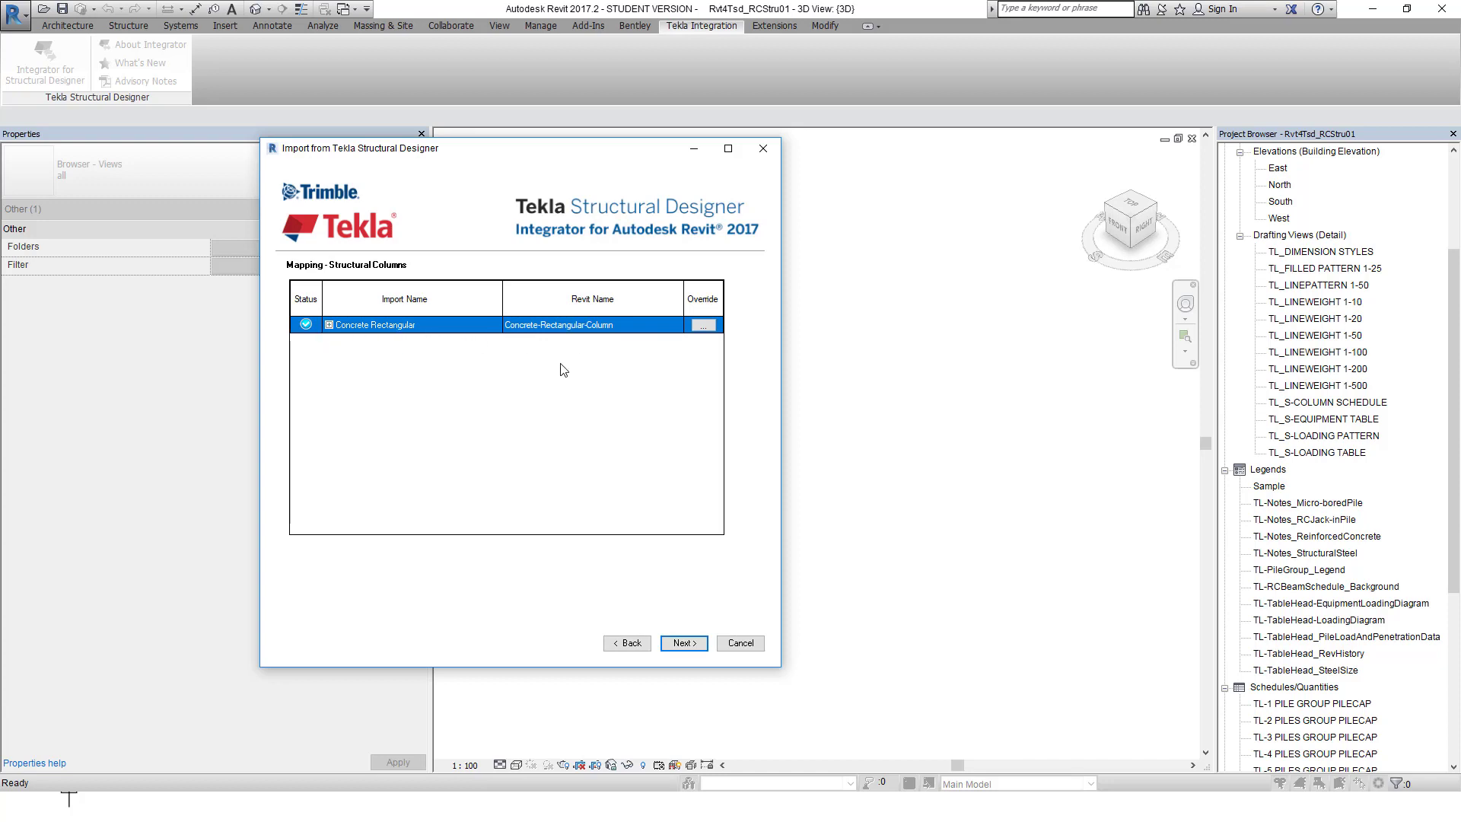
- Open the family override for the Concrete Rectangular column and examine the subfolders of the RevitFamily4TSD project folder
left_click(704, 326)
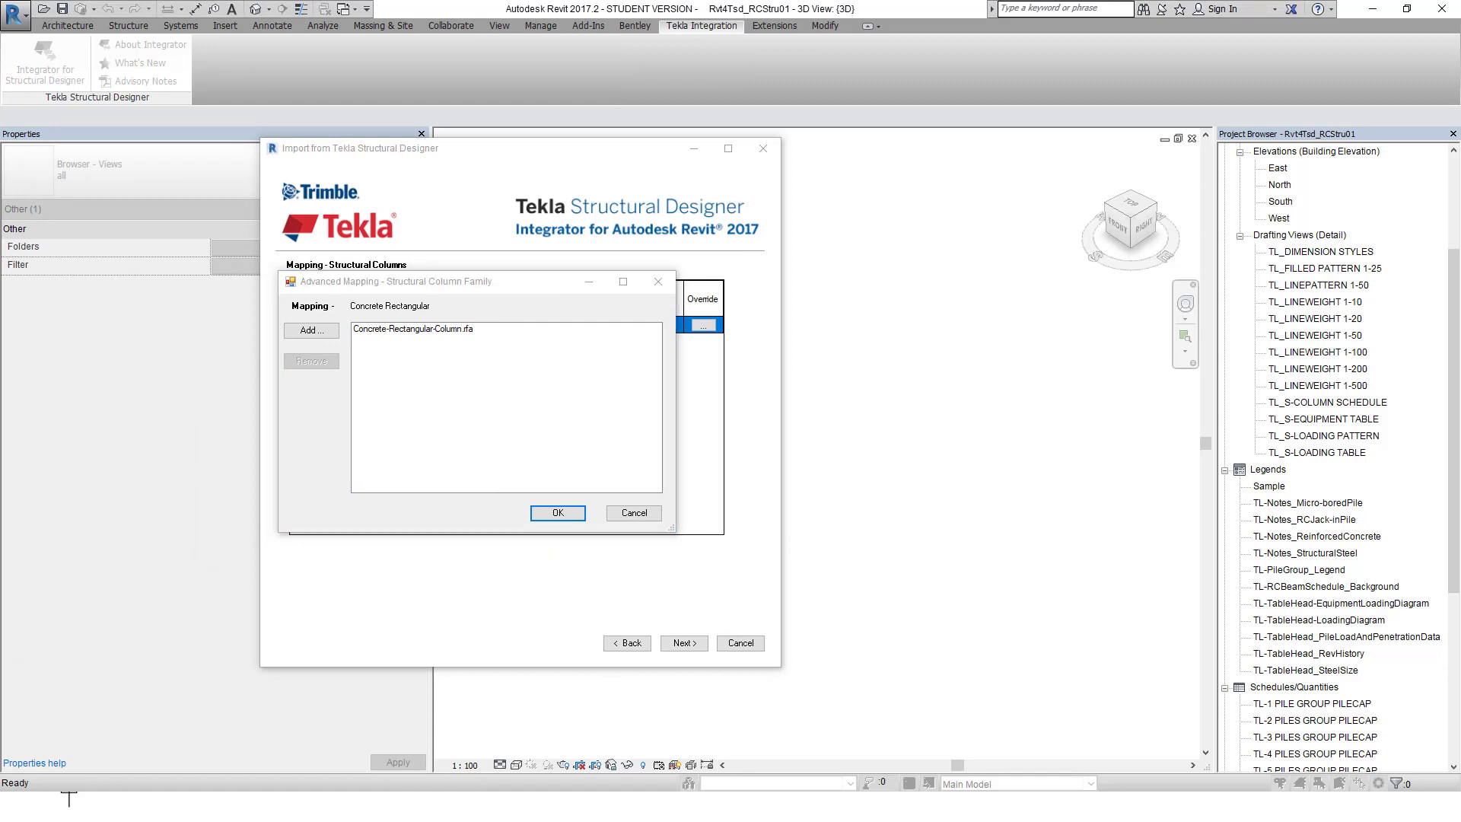
left_click_drag(0, 269, 409, 169)
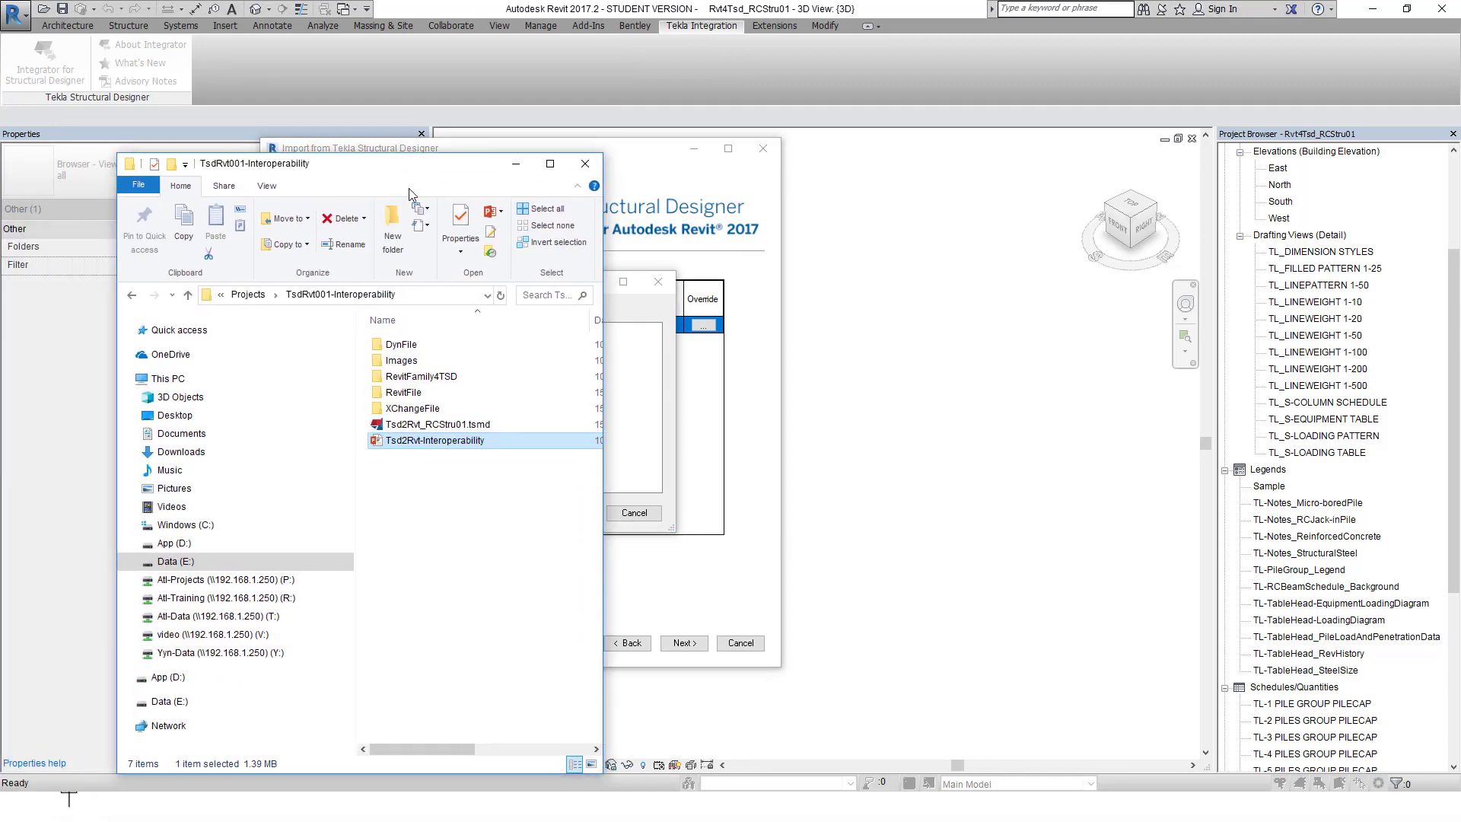
double_click(418, 378)
double_click(423, 376)
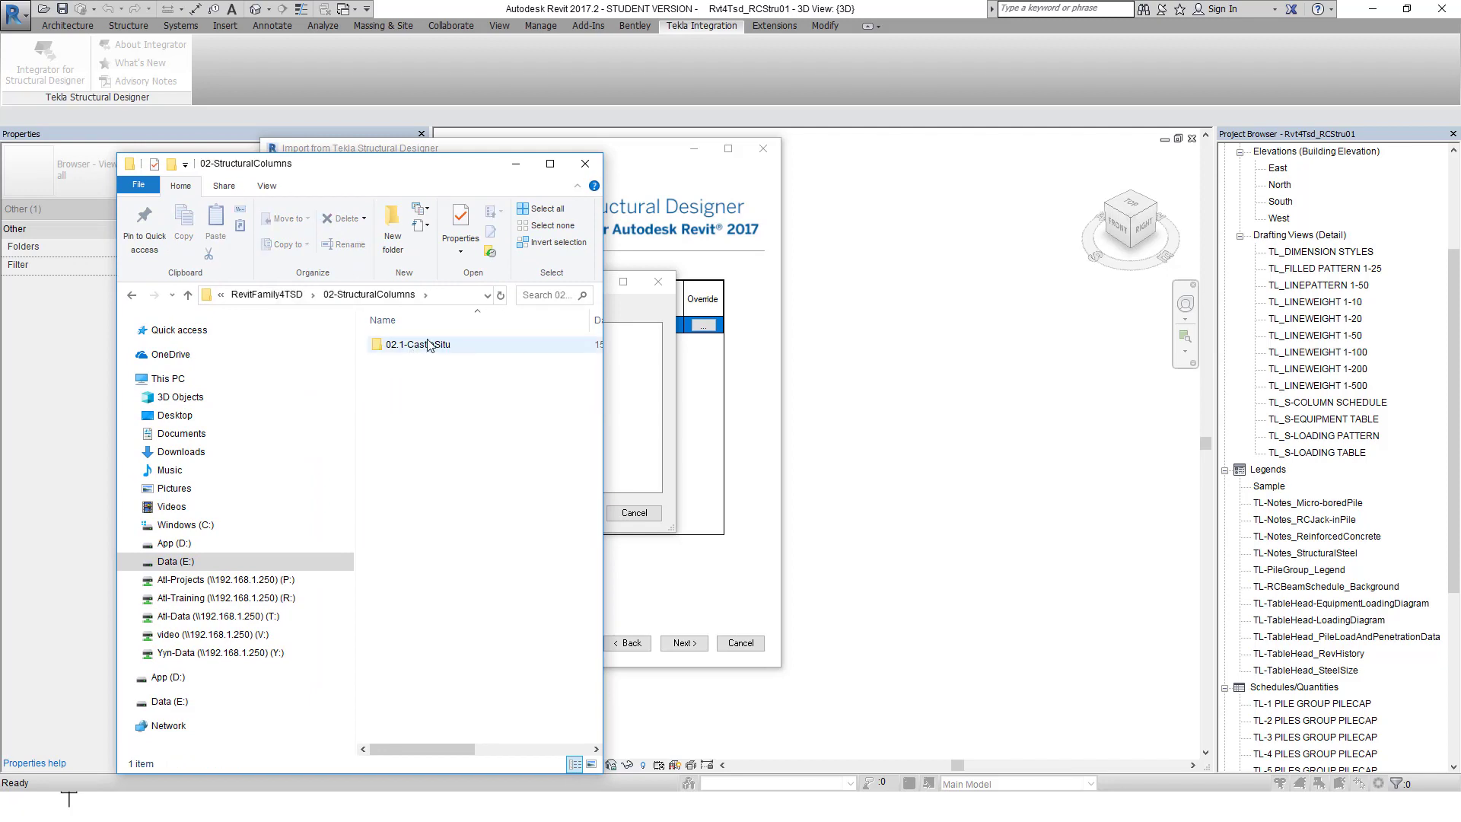
left_click(267, 294)
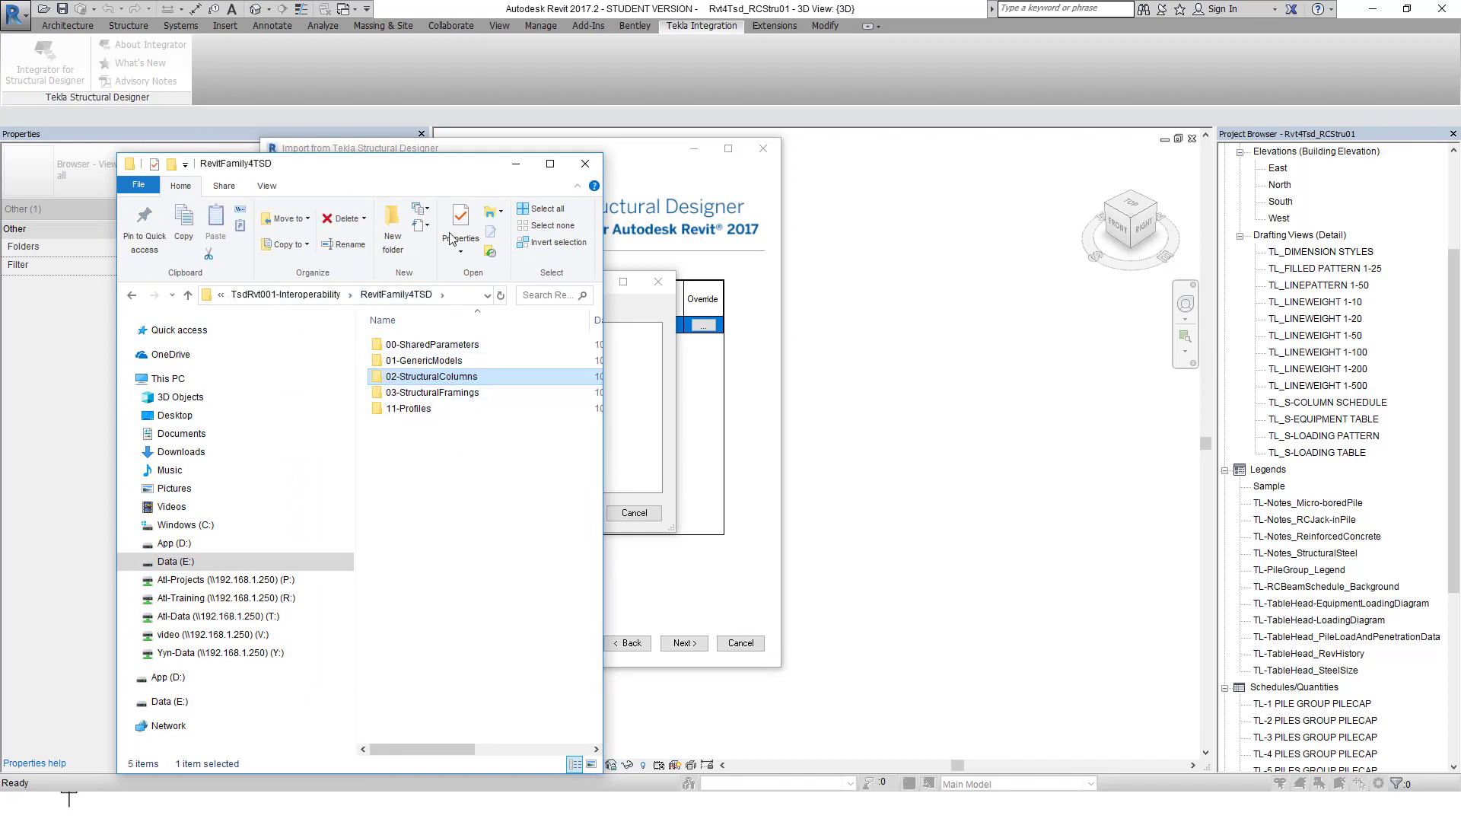
left_click_drag(471, 171, 0, 148)
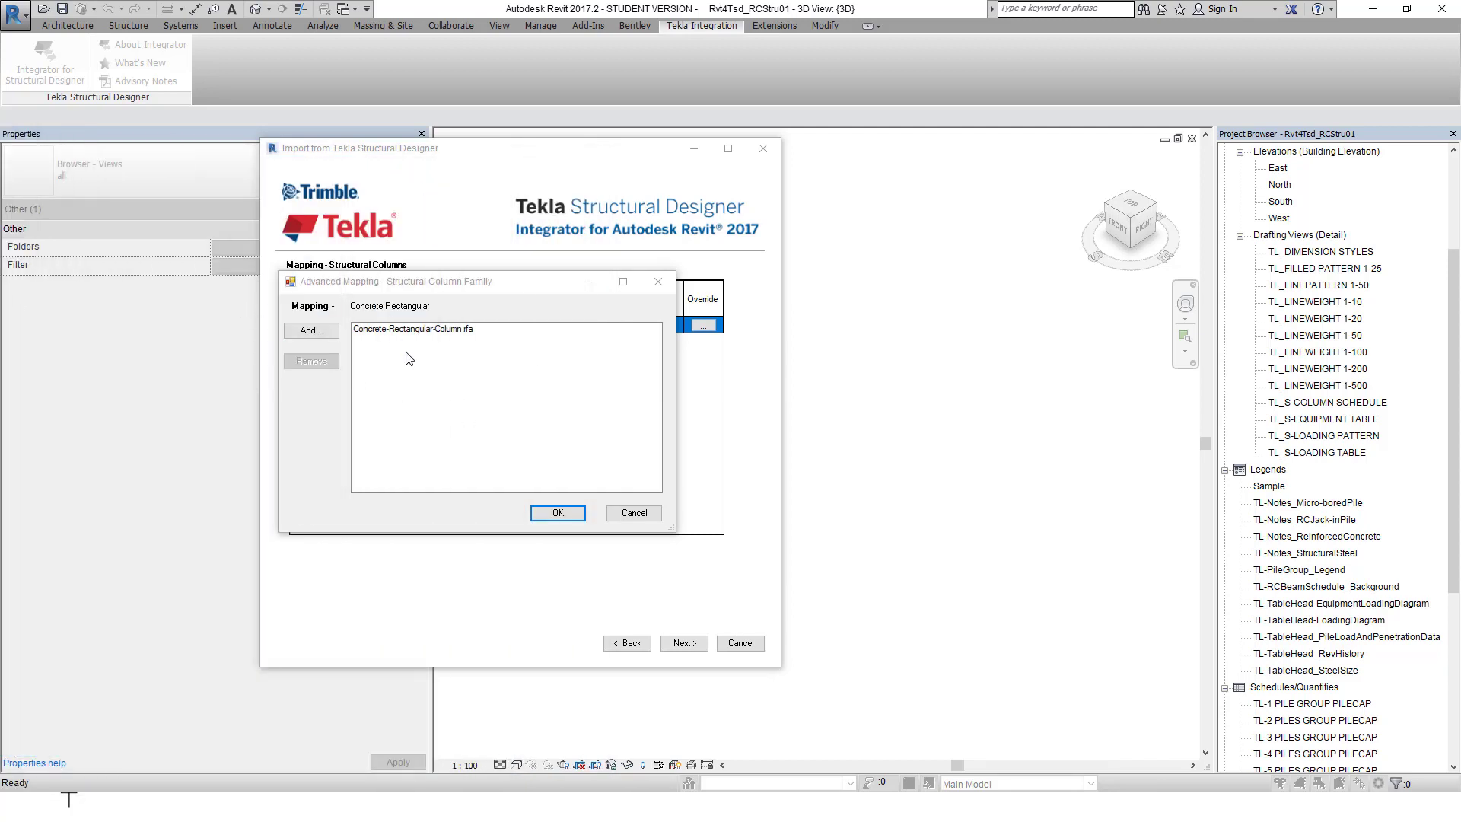
- Replace the Concrete Rectangular column family with TSD_S-ColnCIS_Rec_v17 from 02.1-CastInSitu and expand the mapping to show its section types
left_click(389, 330)
left_click(311, 360)
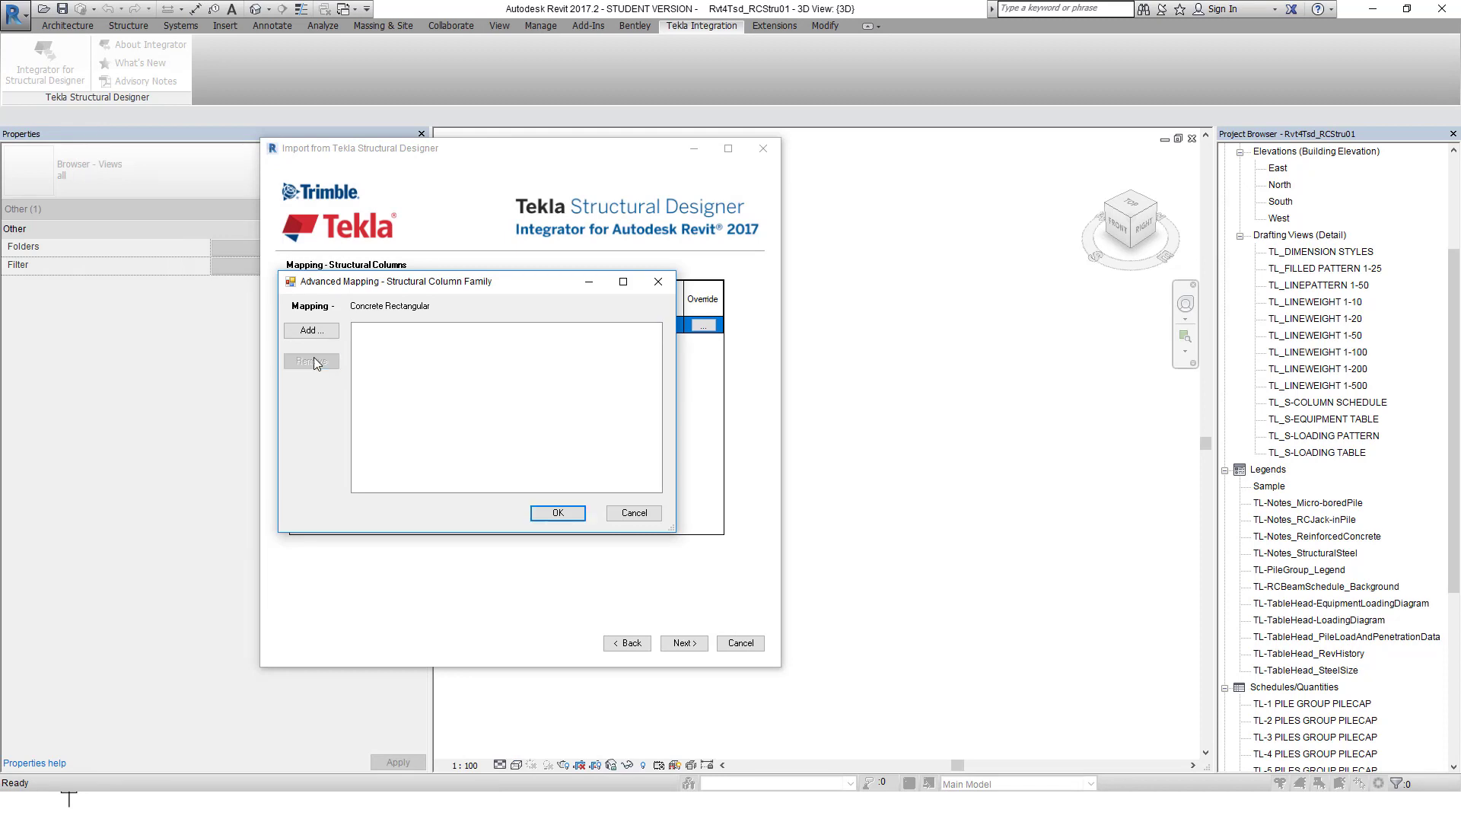
left_click(312, 331)
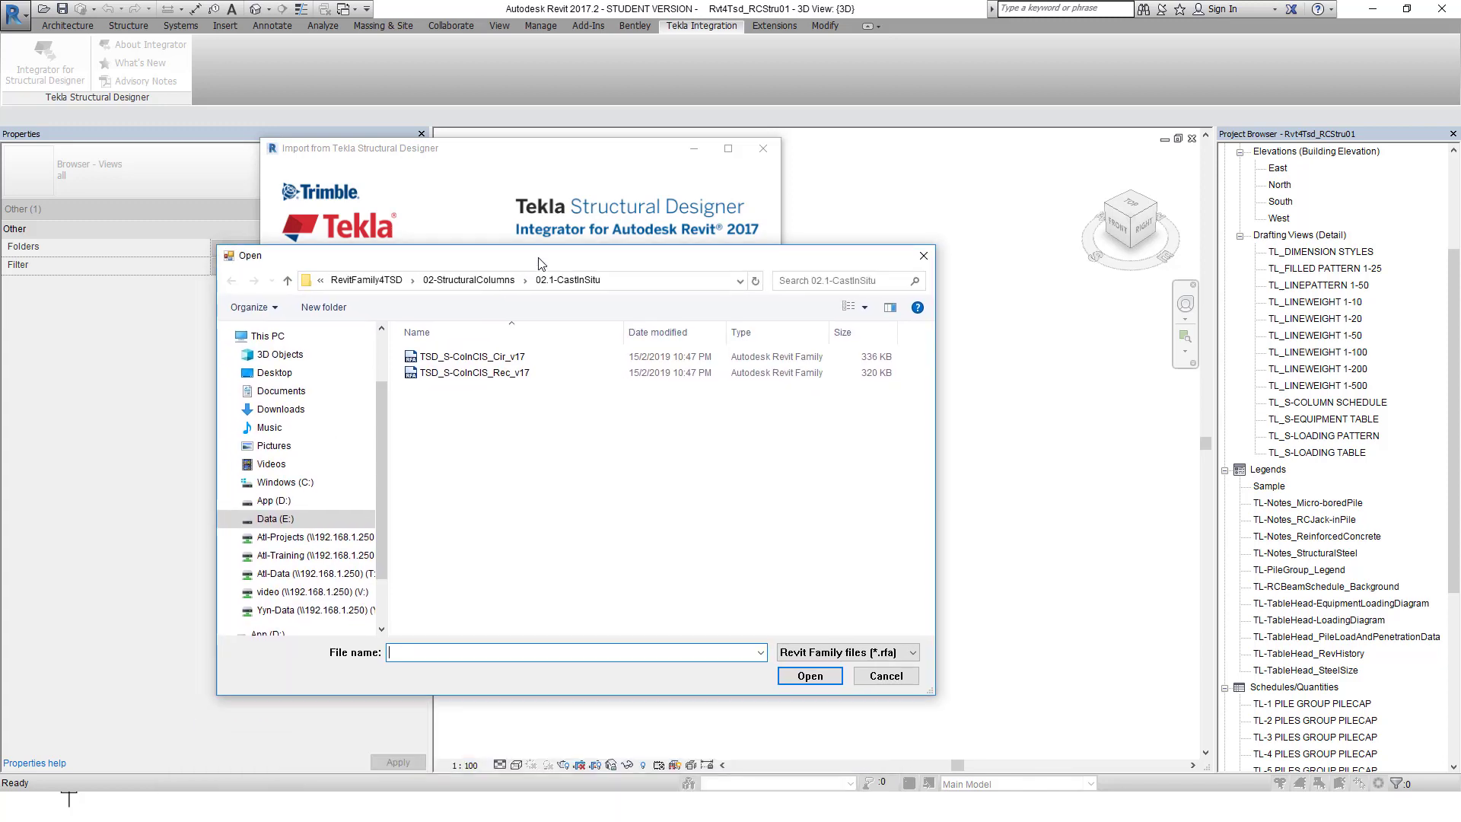
left_click(480, 374)
left_click(815, 677)
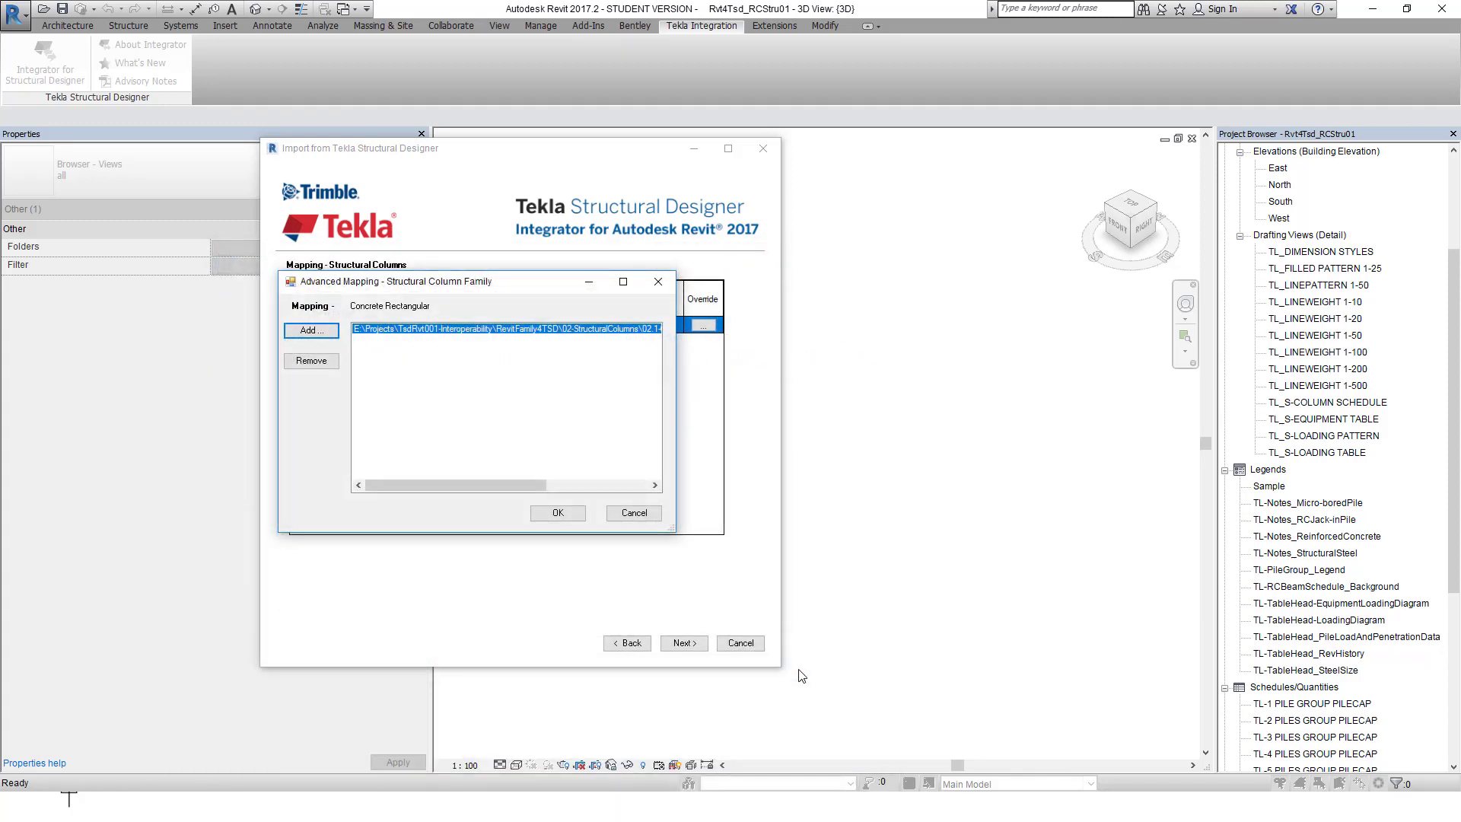
left_click(559, 511)
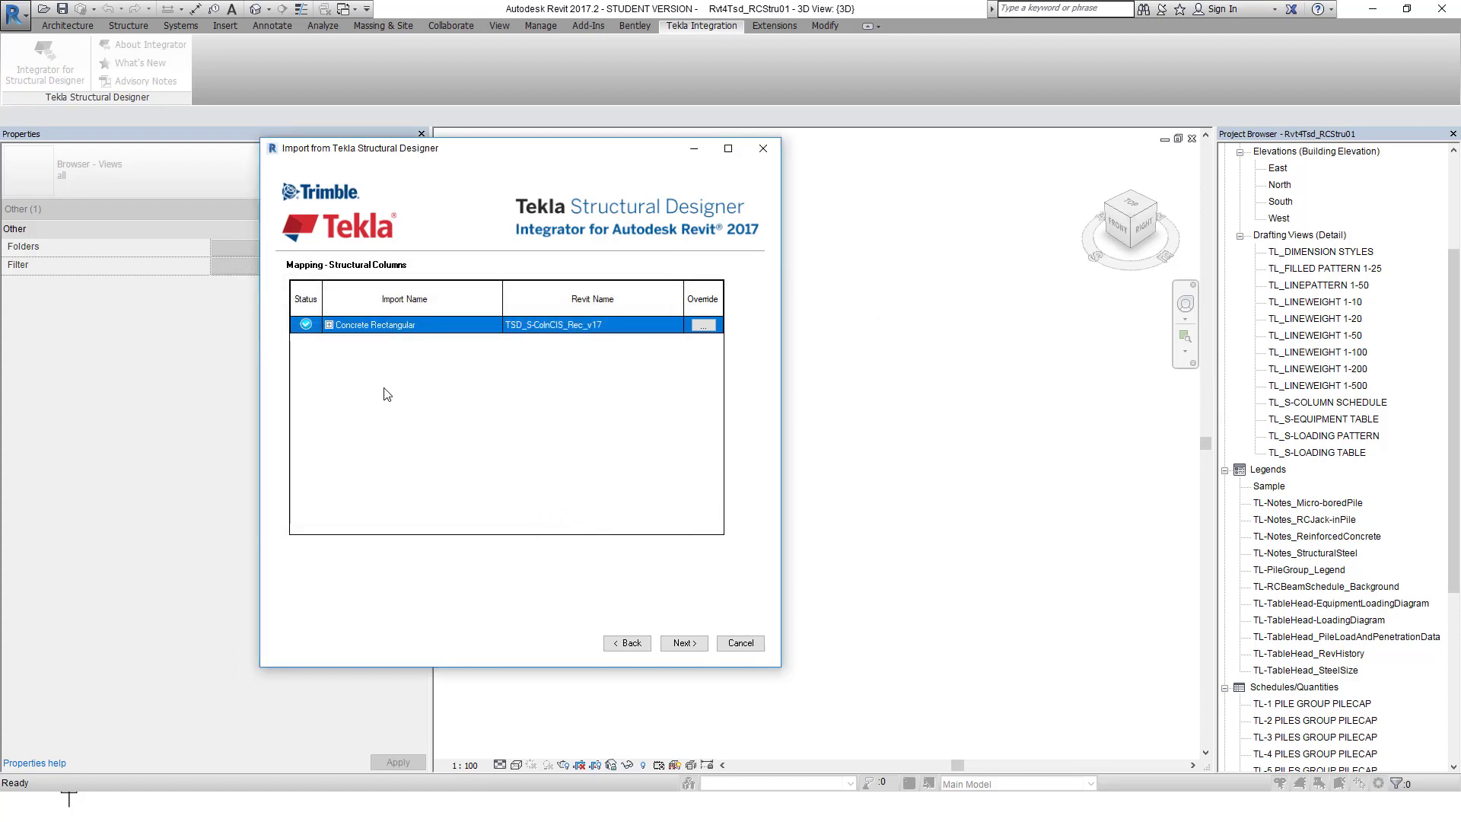
left_click(329, 325)
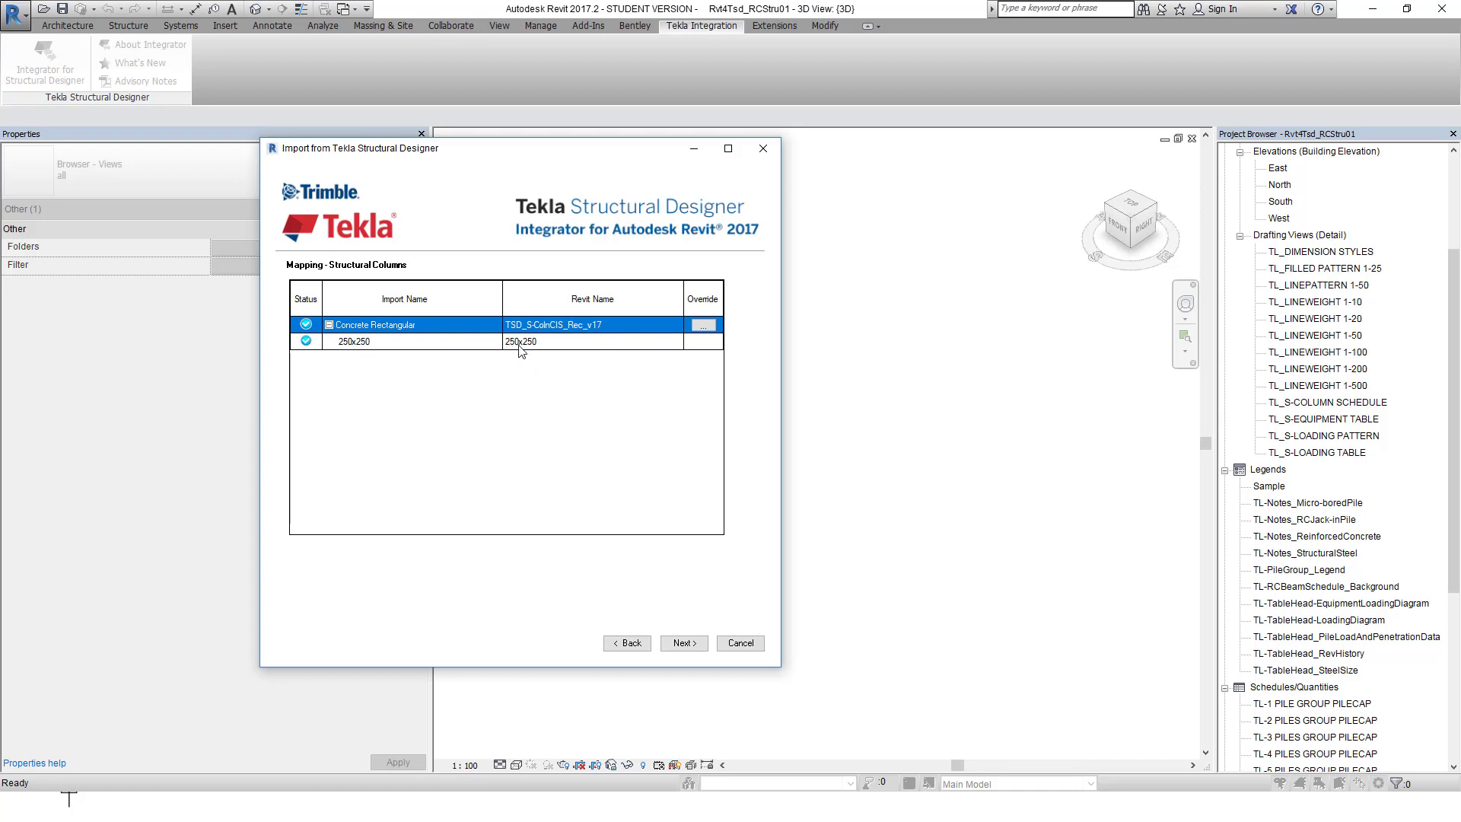
- Save the column mapping file as TL_ColumnCustomMapping and go to the structural framing mapping
left_click(685, 644)
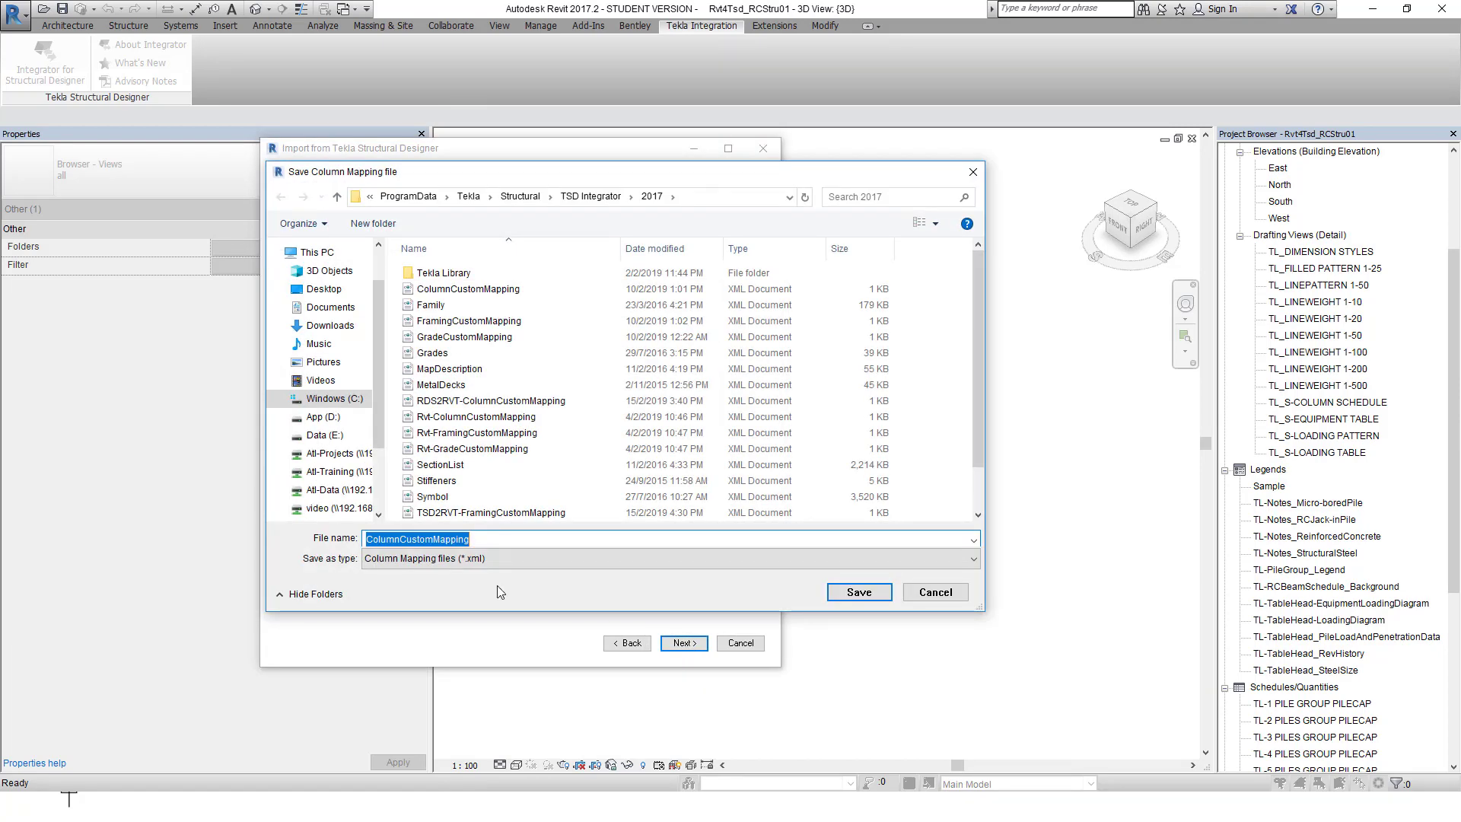
left_click(368, 539)
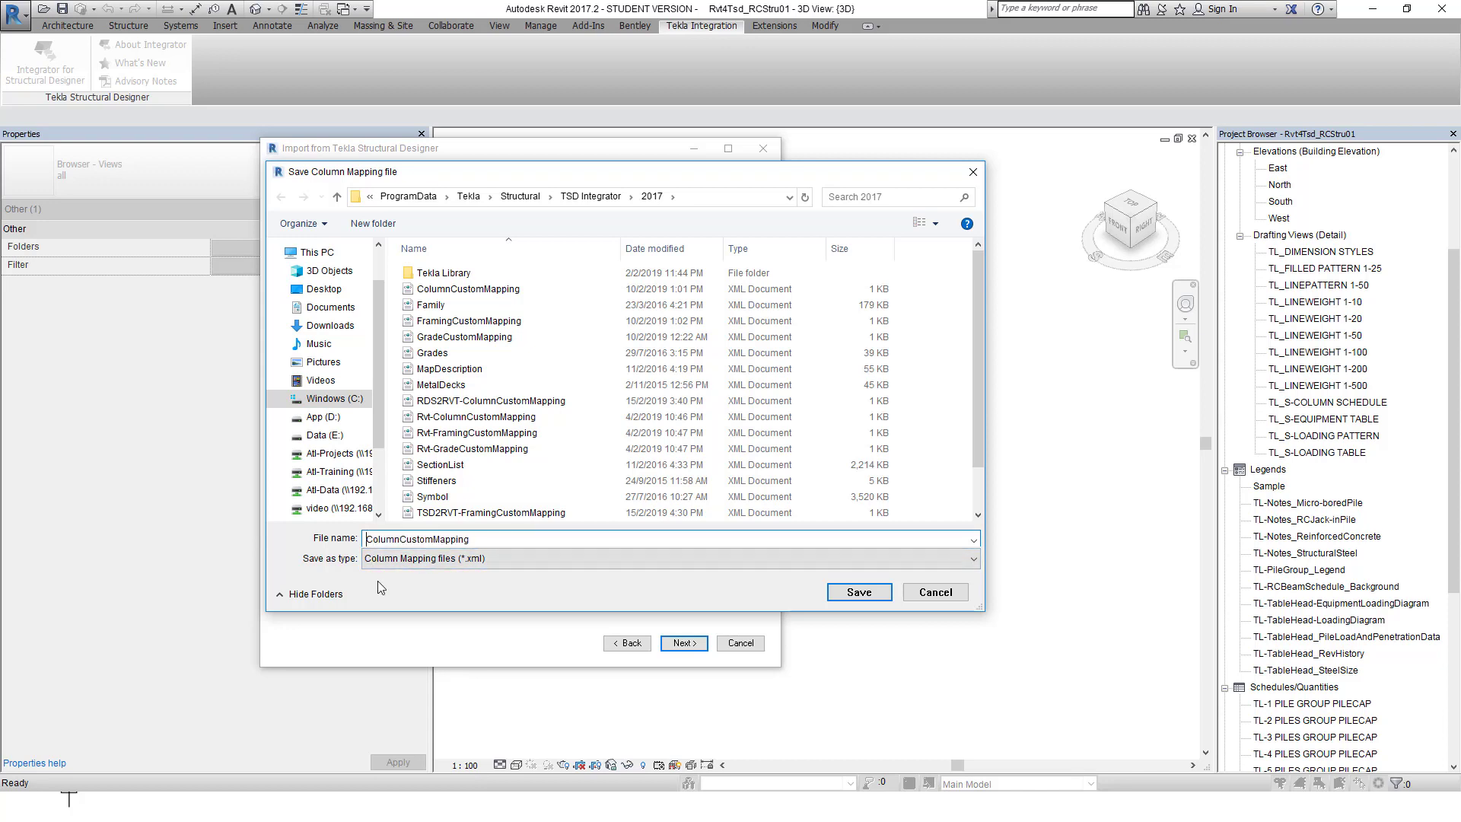
type("TL_")
left_click(859, 593)
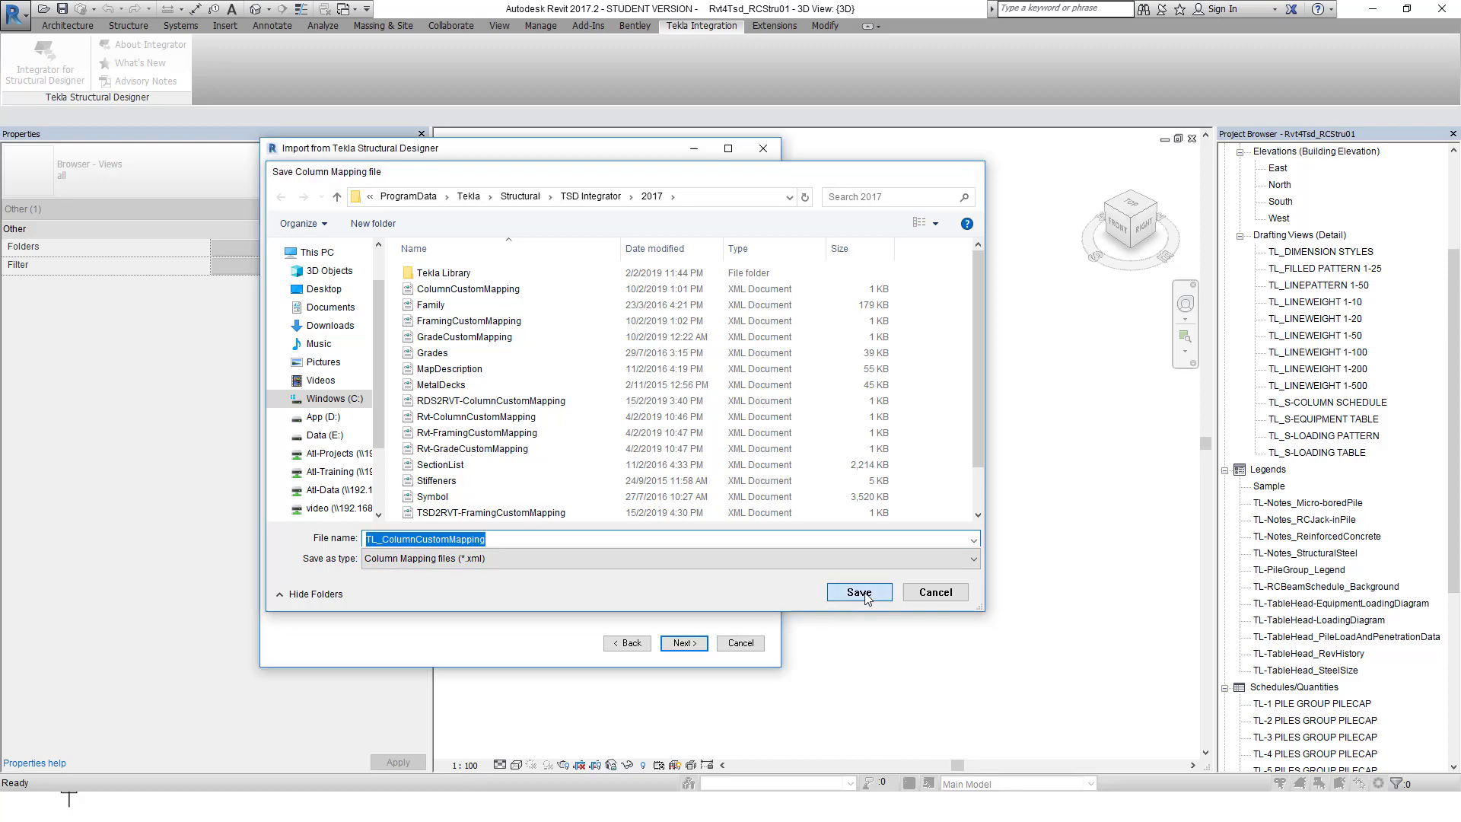
left_click(689, 646)
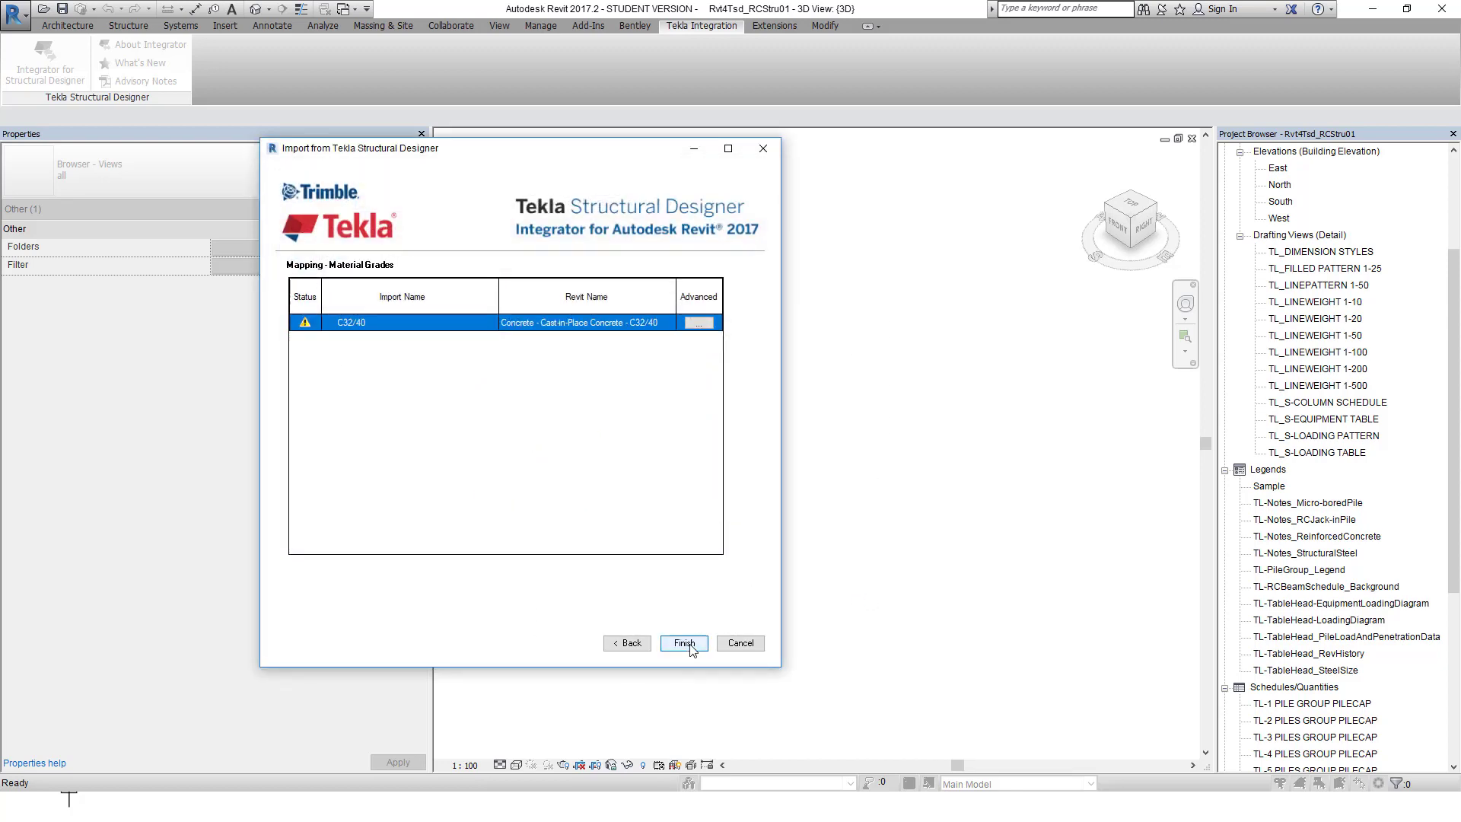
left_click(631, 644)
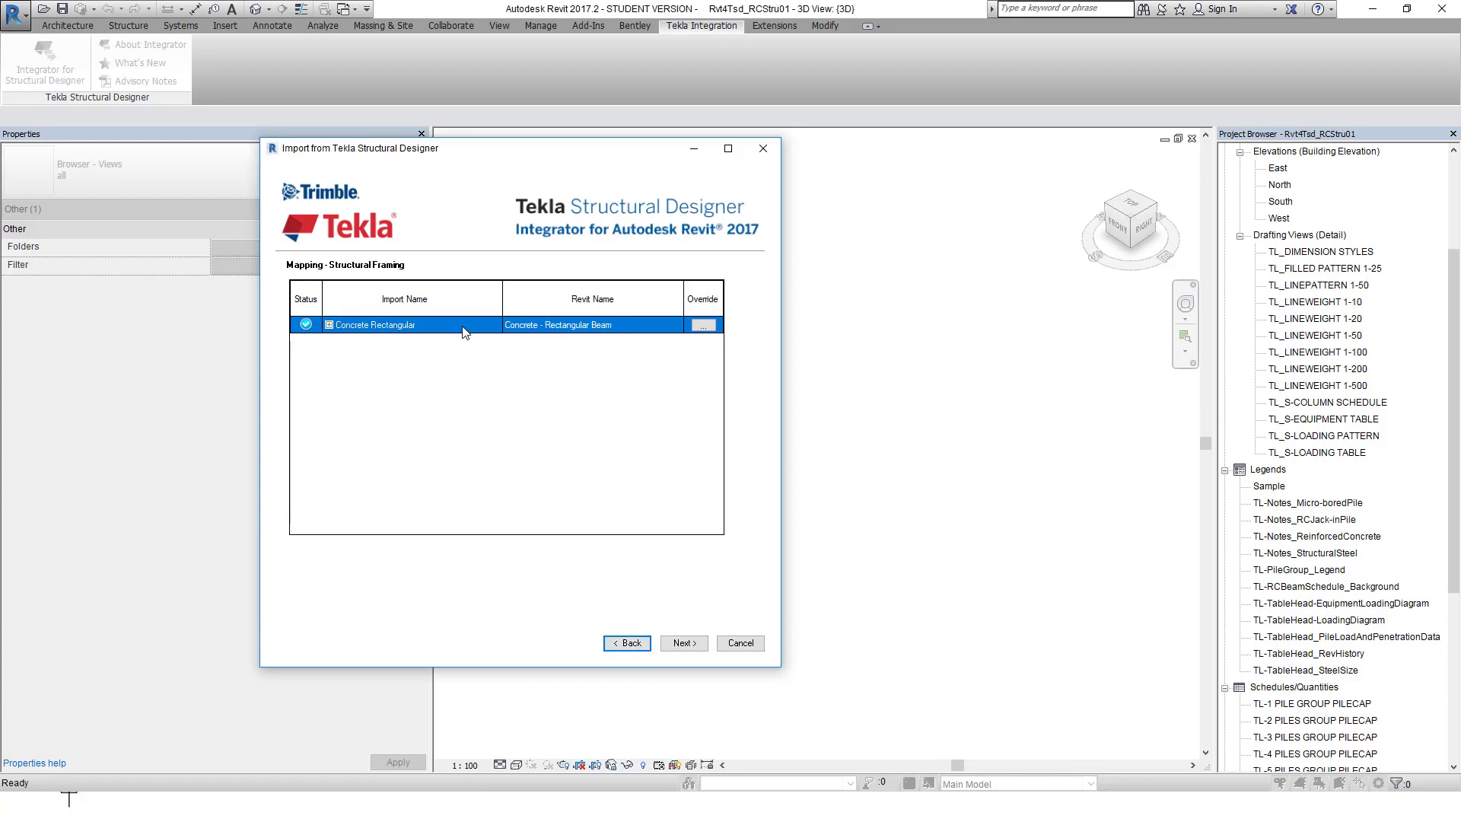
- Replace the Concrete Rectangular framing family with TSD_S-BeamCIS_Rec_v17 from the 03.1-CastInSitu folder
left_click(703, 326)
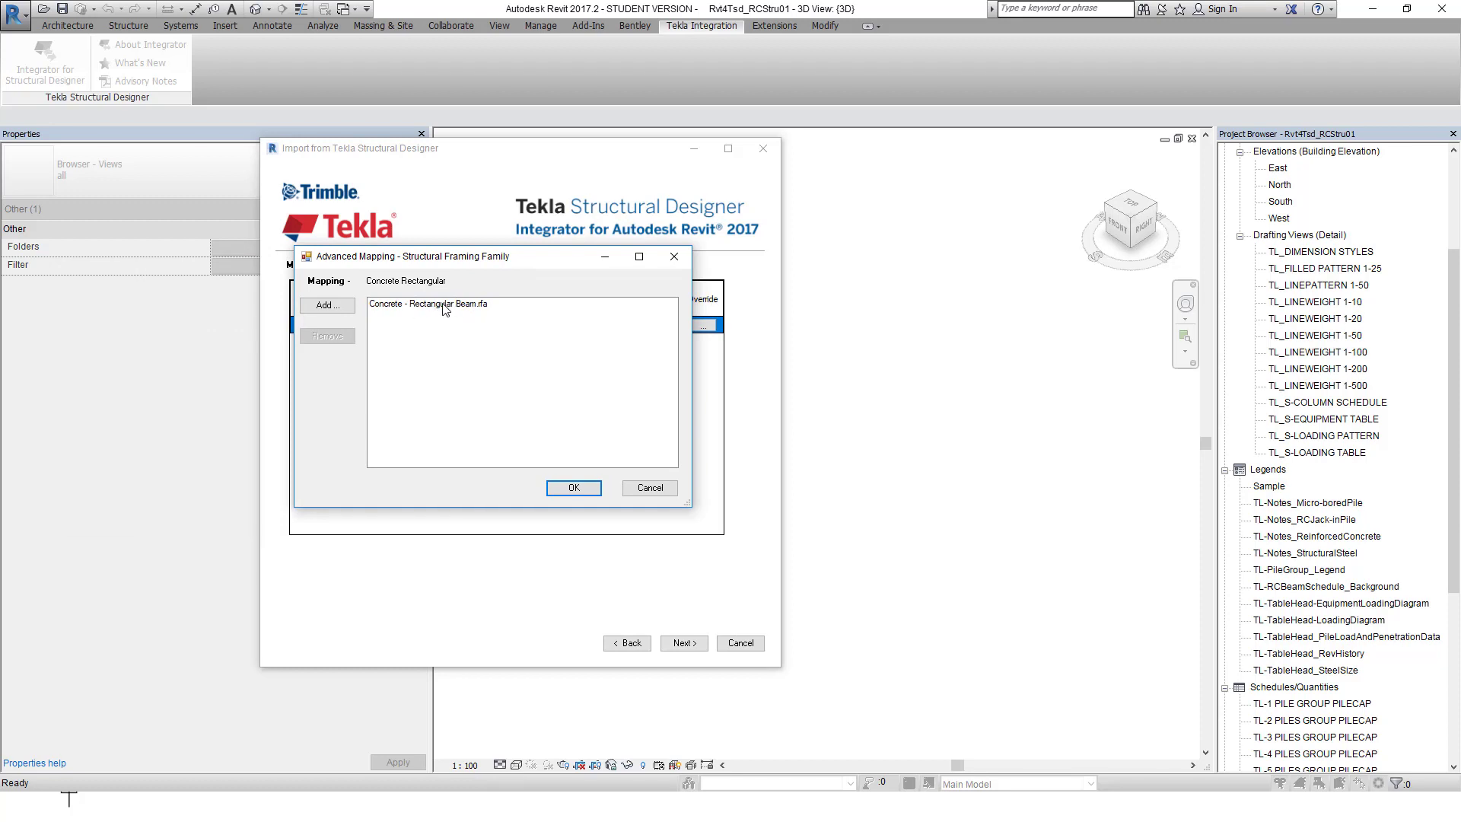
left_click(444, 306)
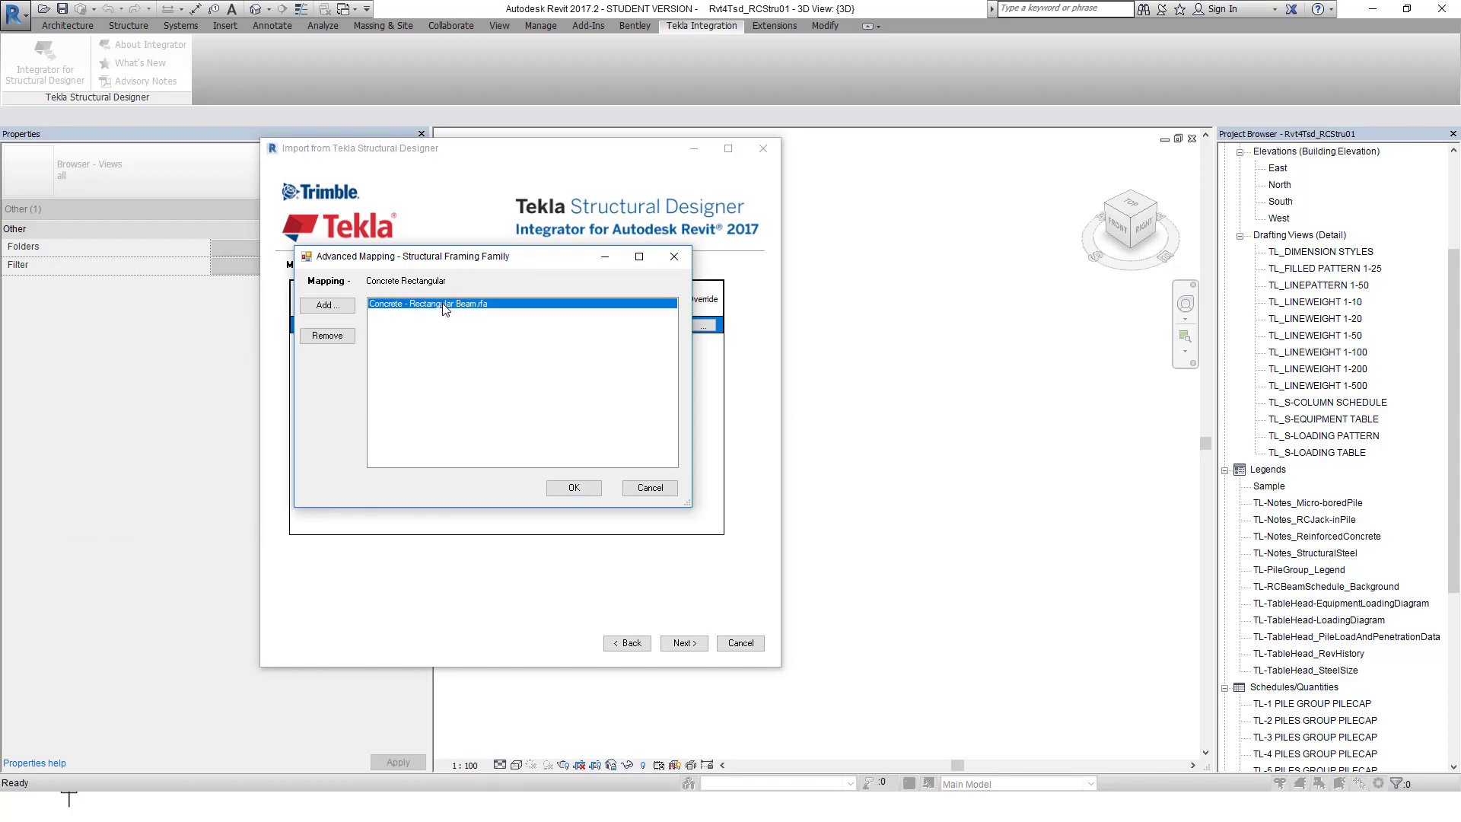
left_click(330, 337)
left_click(327, 305)
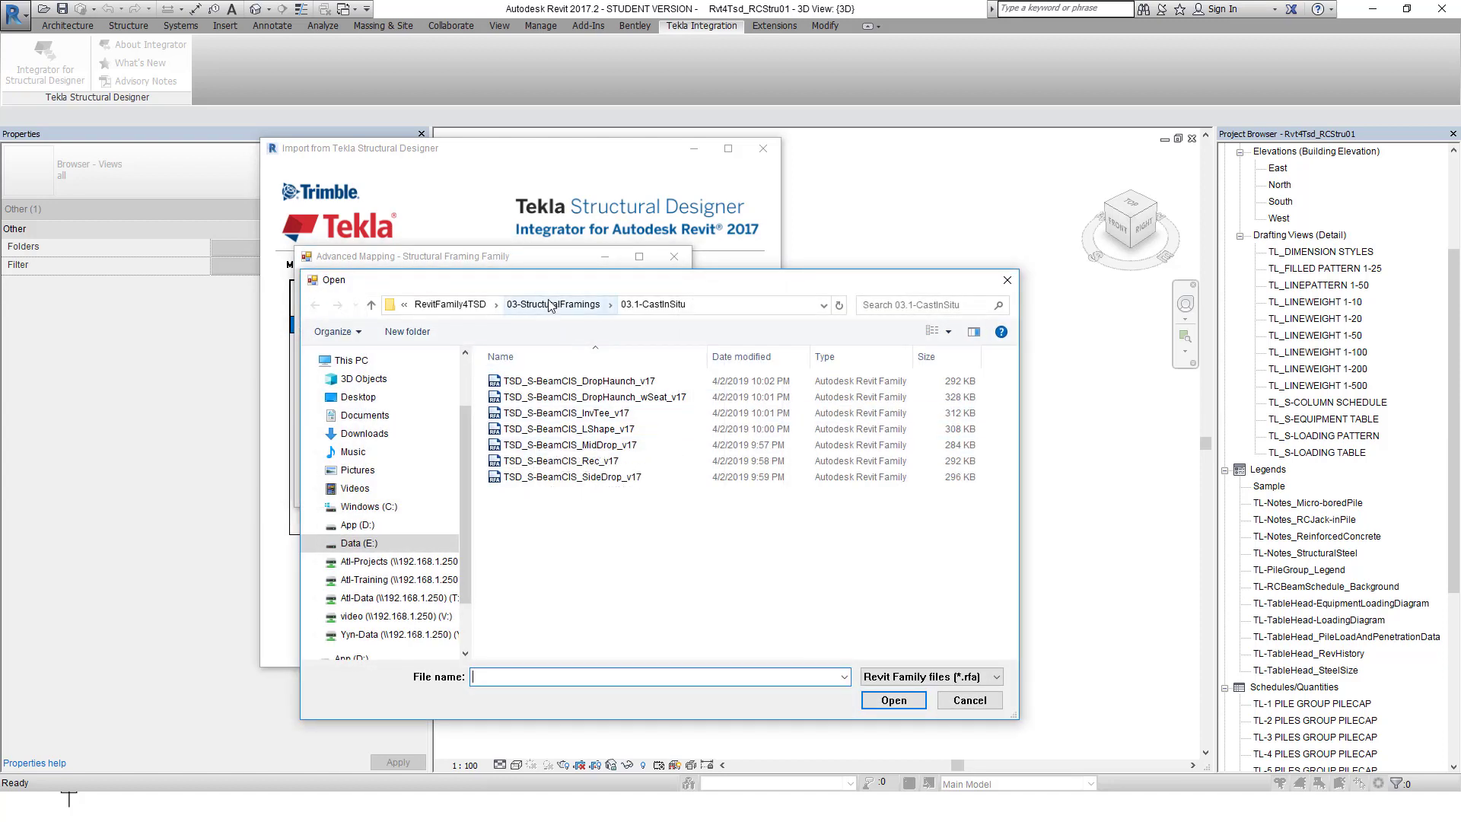
left_click(582, 461)
left_click(895, 701)
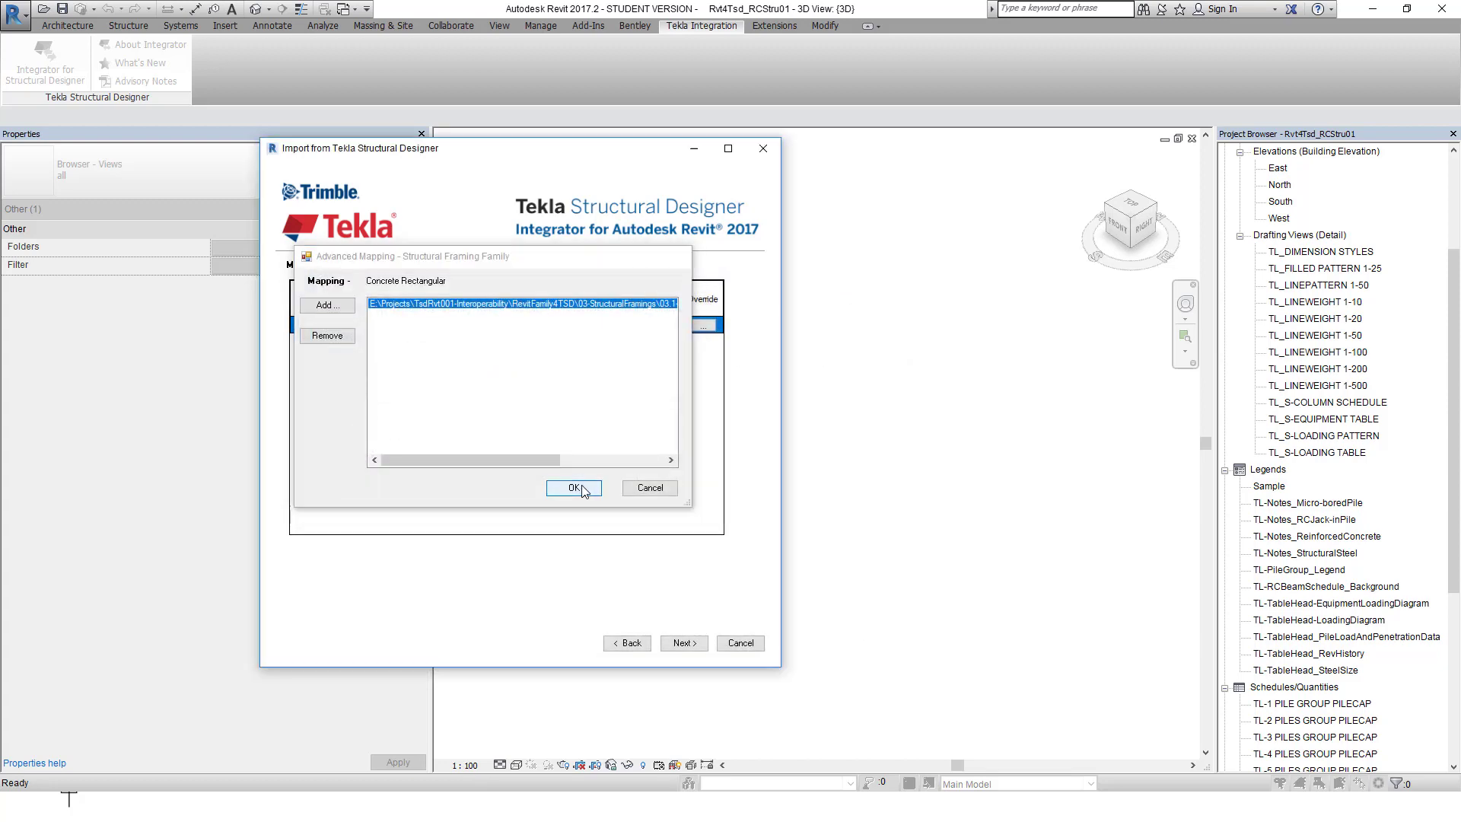
left_click(574, 488)
- Save the framing mapping file as TL_FramingCustomMapping and proceed to the material grade mapping
left_click(684, 644)
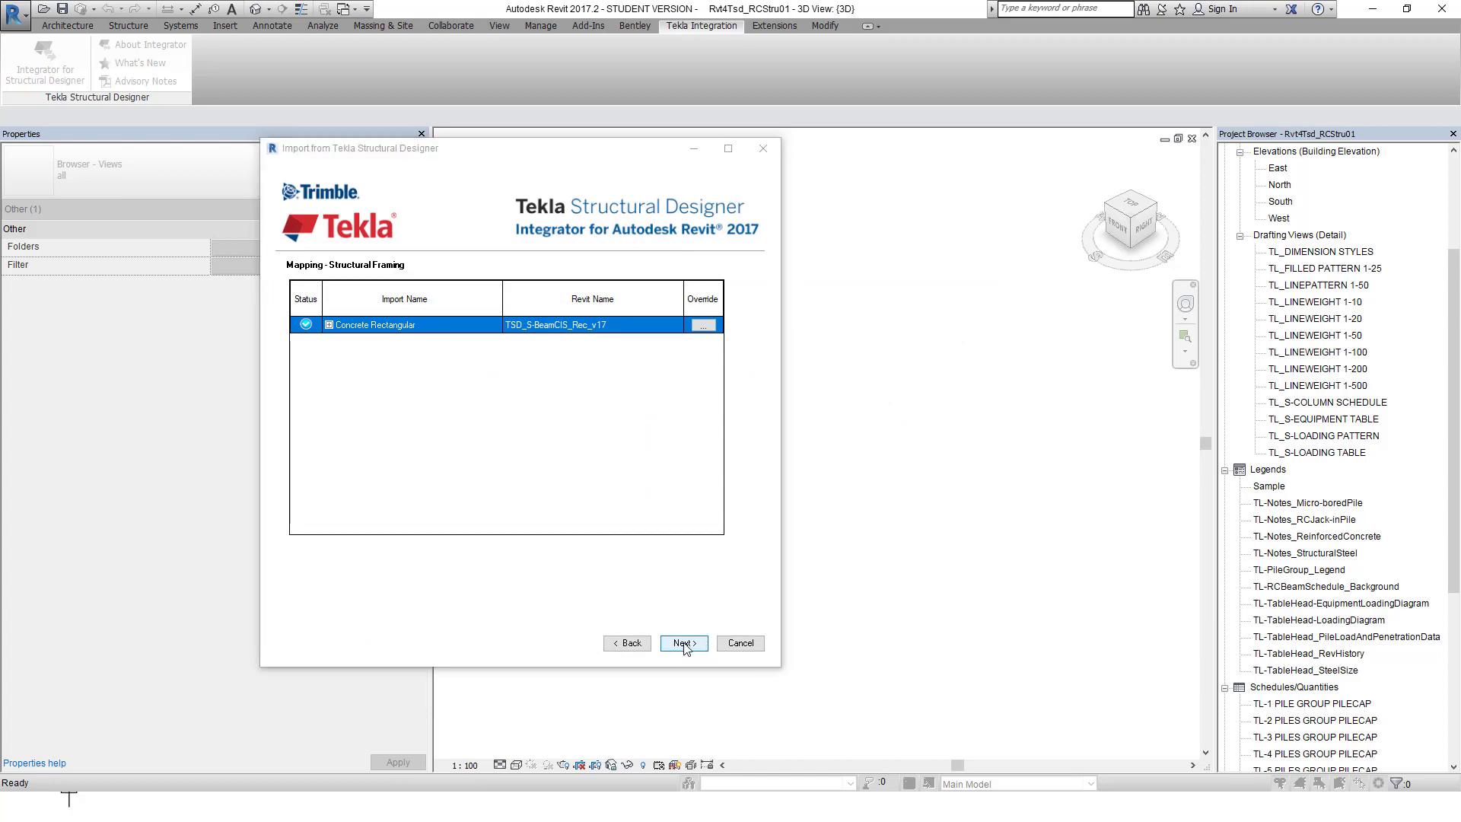
left_click(365, 538)
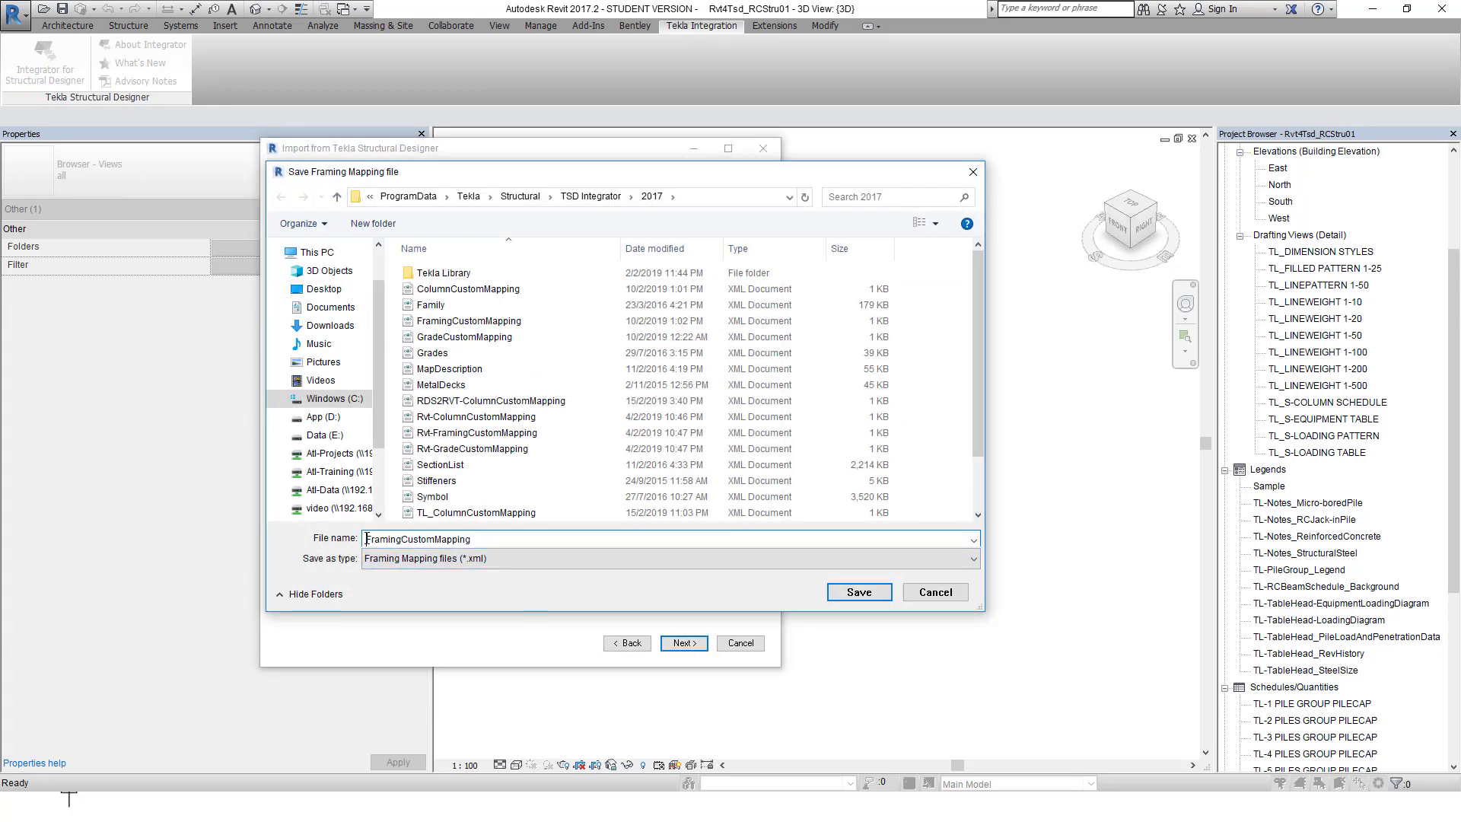
type("TL")
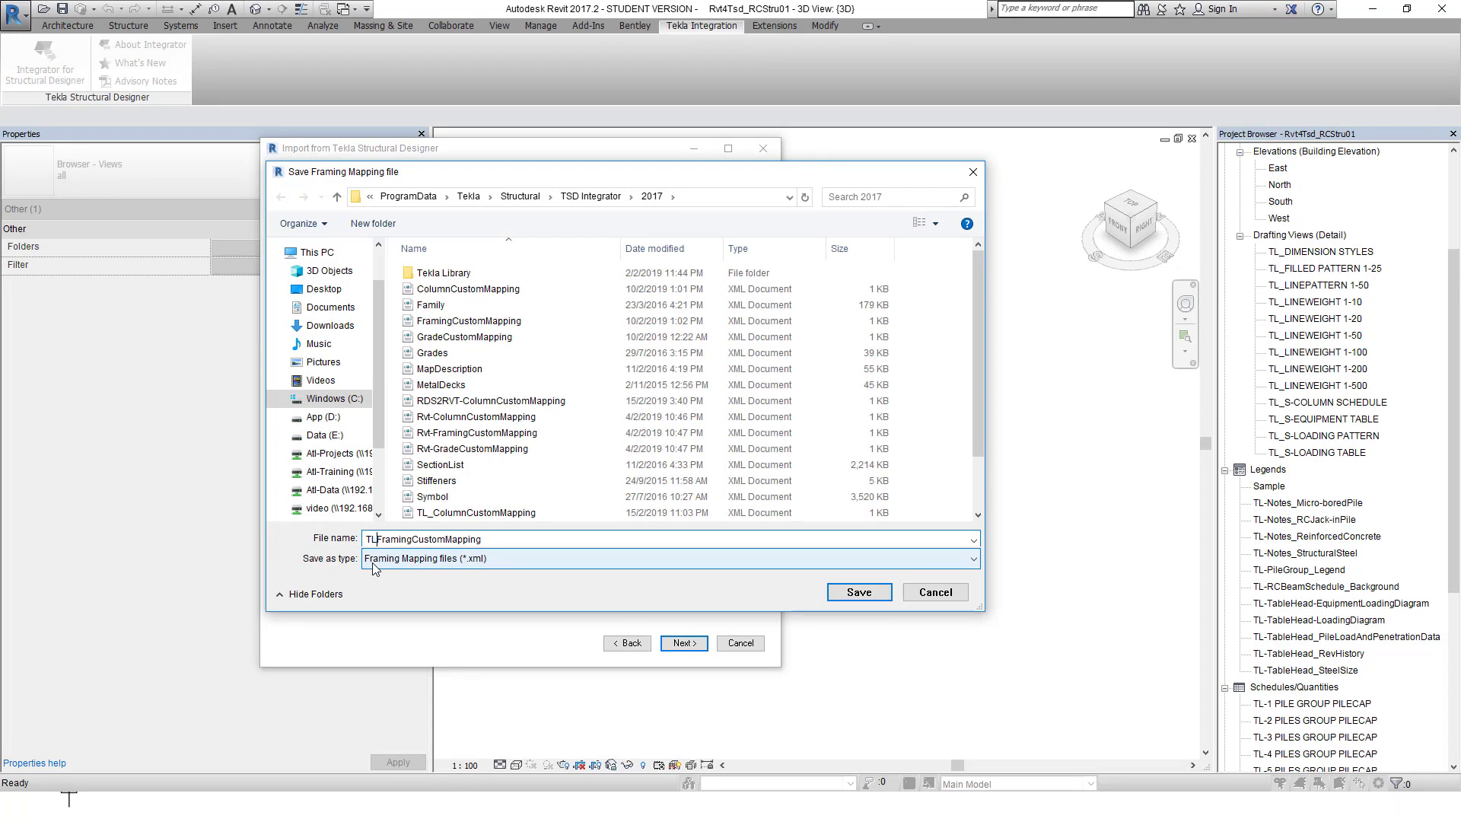
type("_")
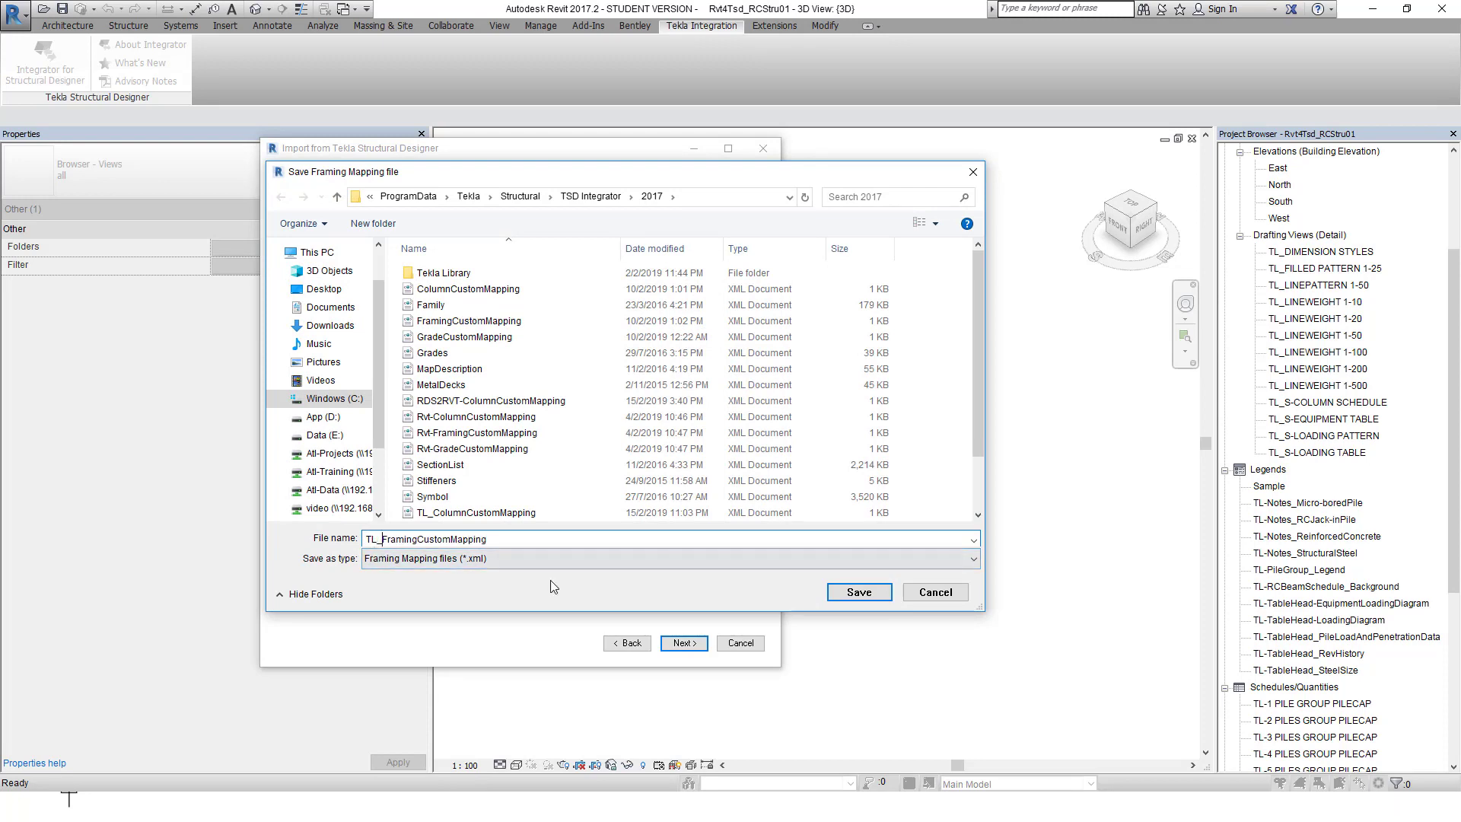
left_click(854, 594)
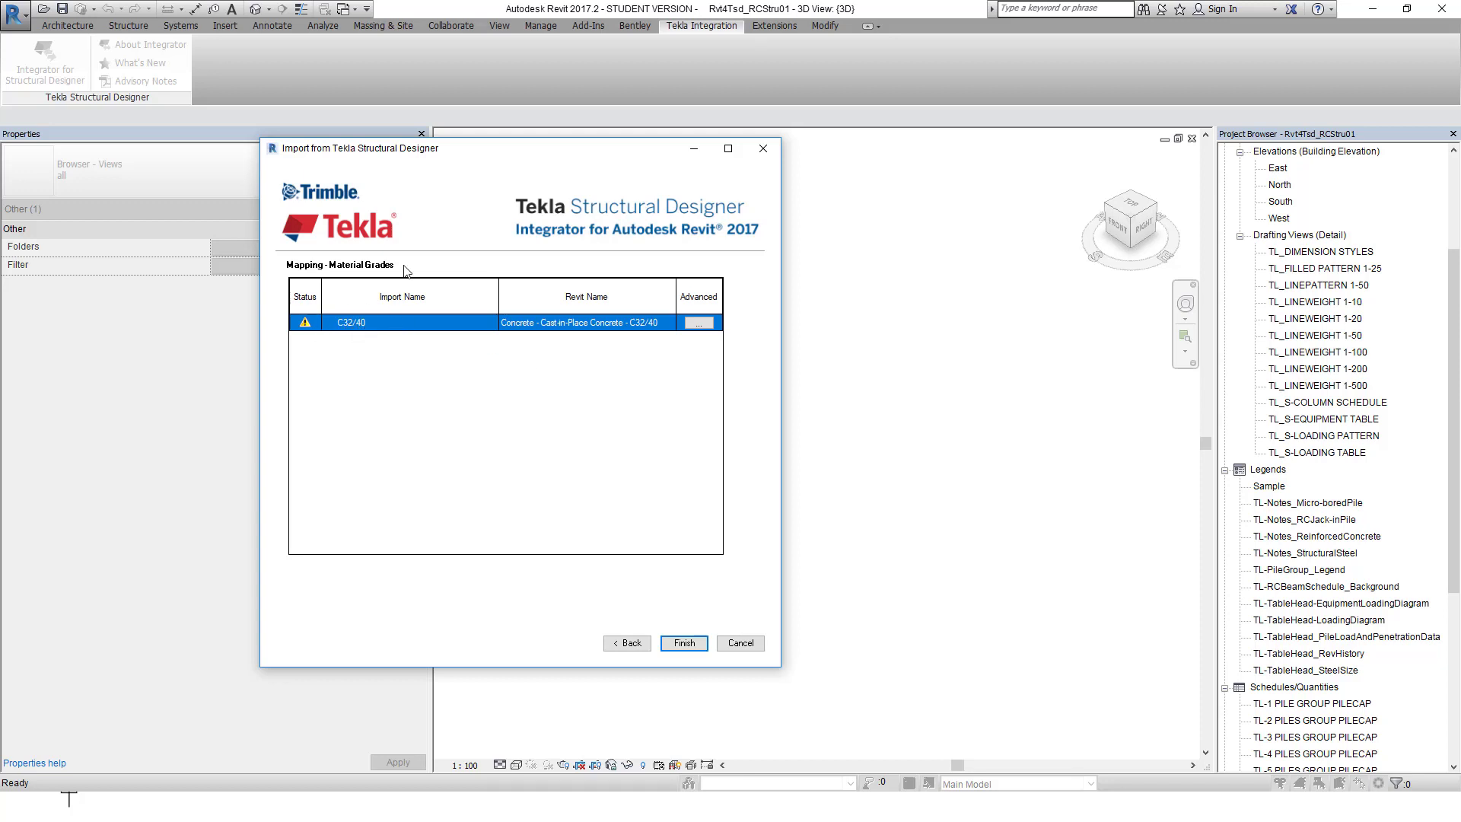
- Map the C32/40 material grade to TL_S-Concrete - Cast In Situ (CIS) and finish the mapping review
left_click(698, 323)
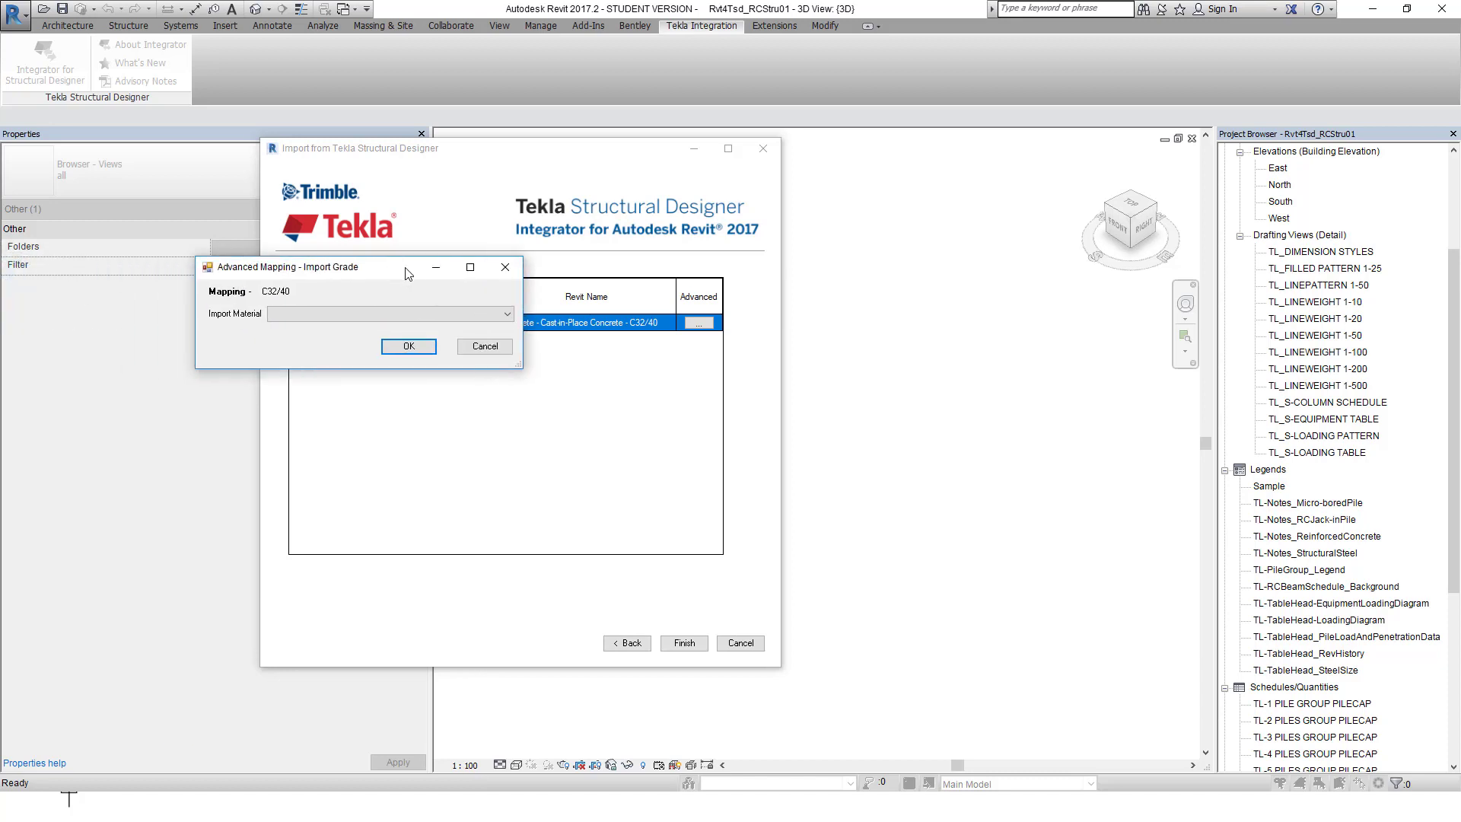
left_click(492, 314)
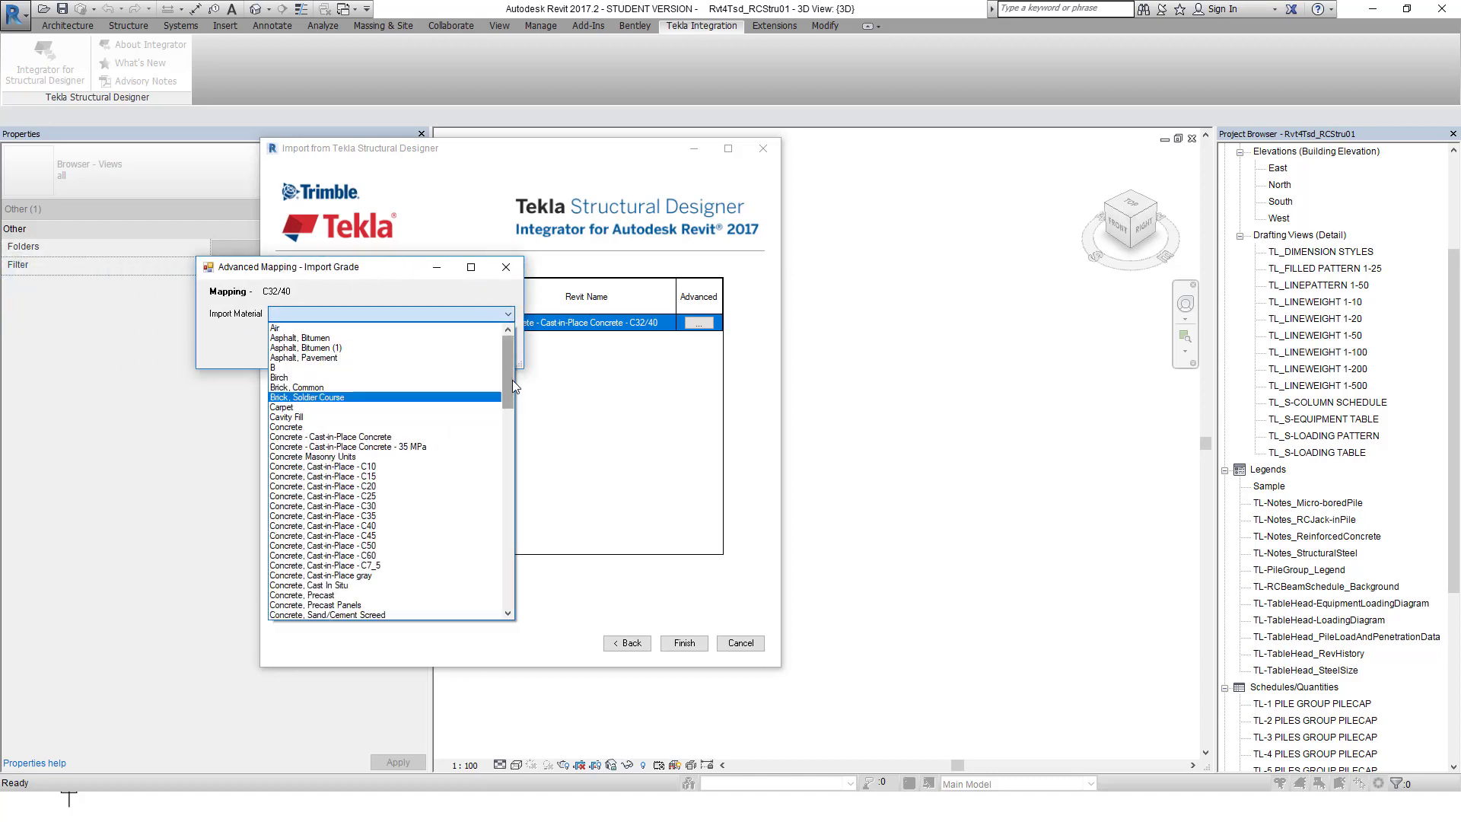
left_click_drag(511, 380, 508, 581)
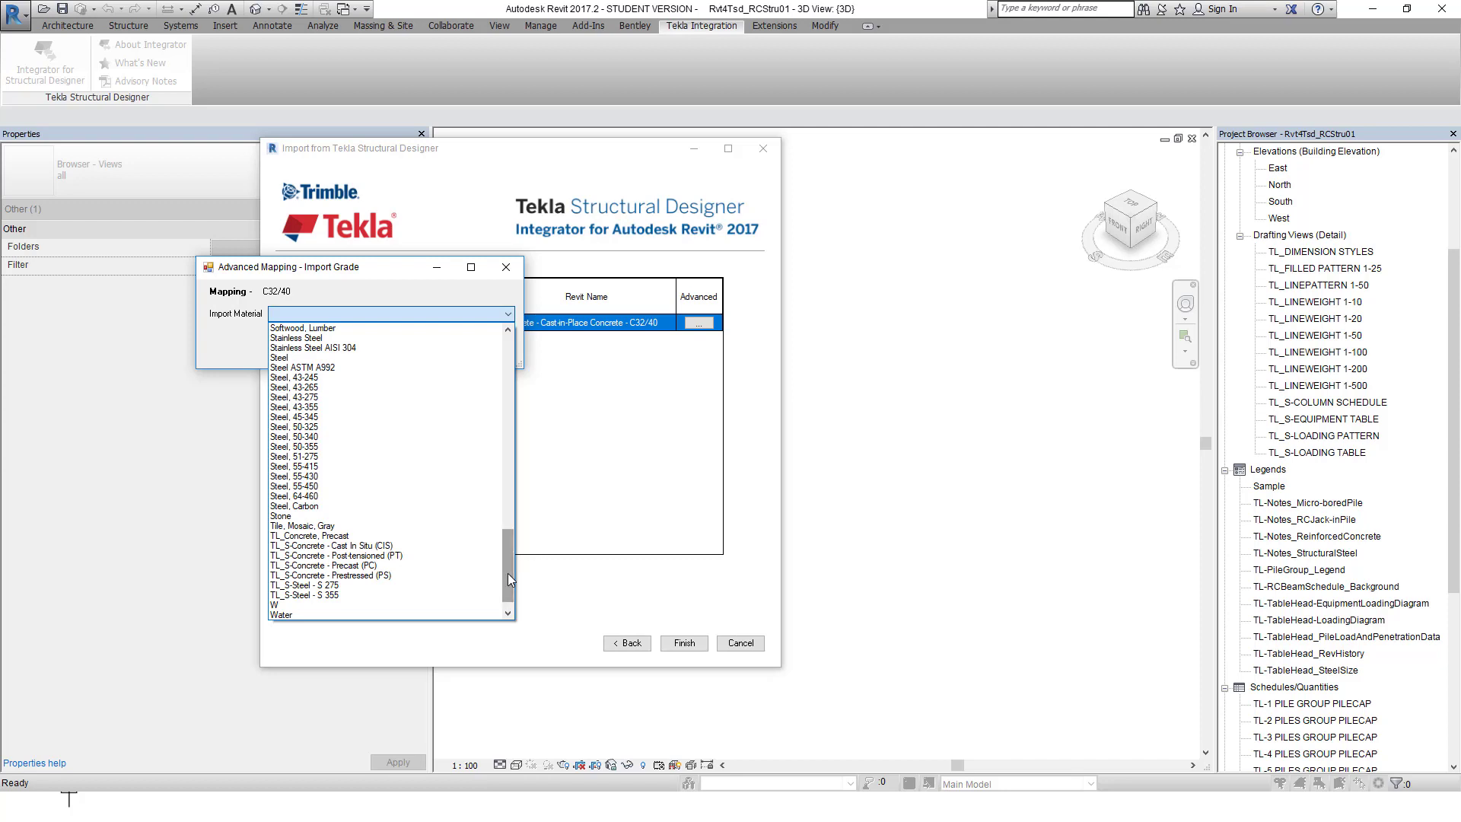
left_click(357, 546)
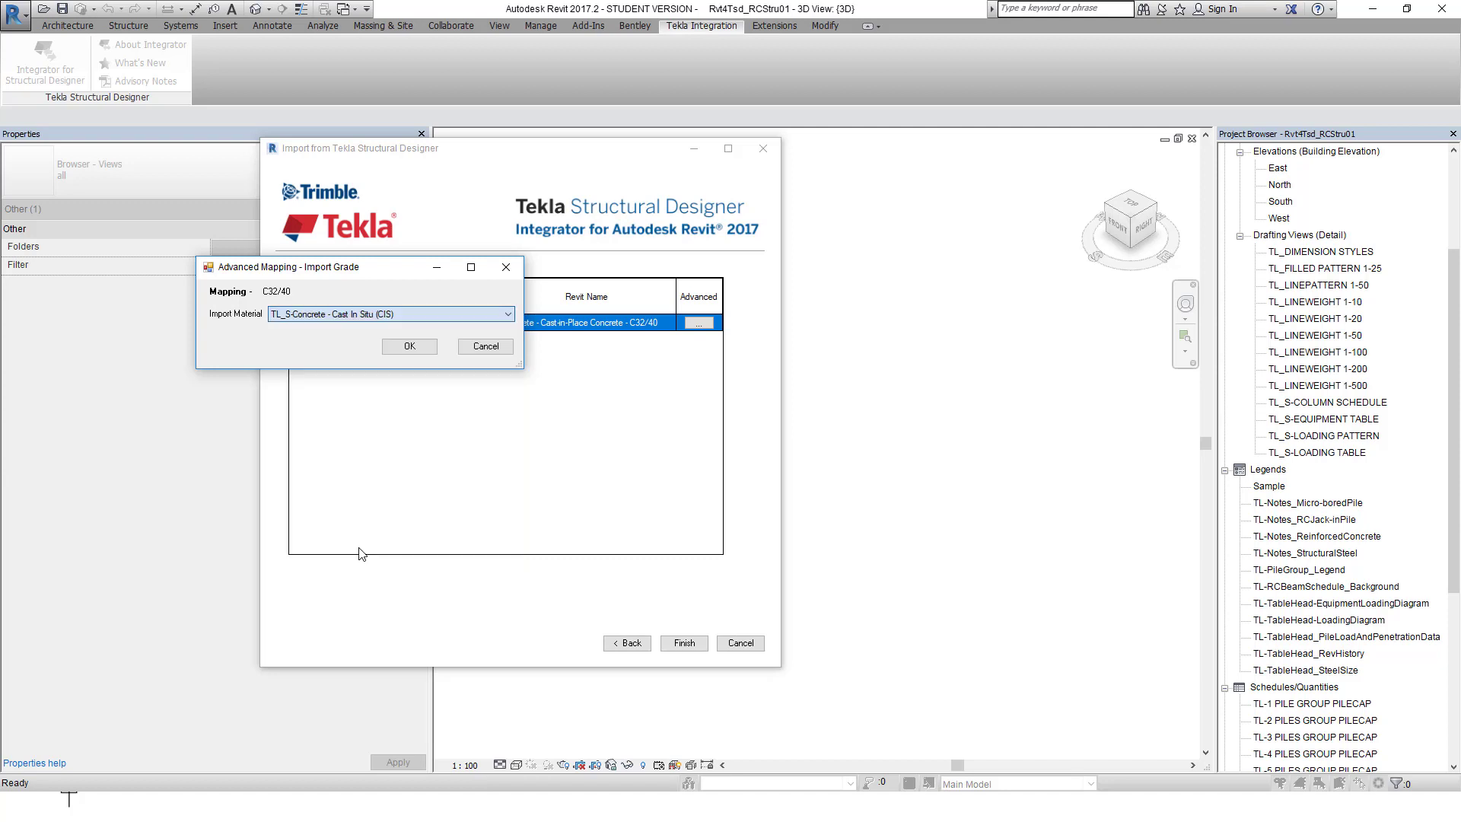
left_click(411, 347)
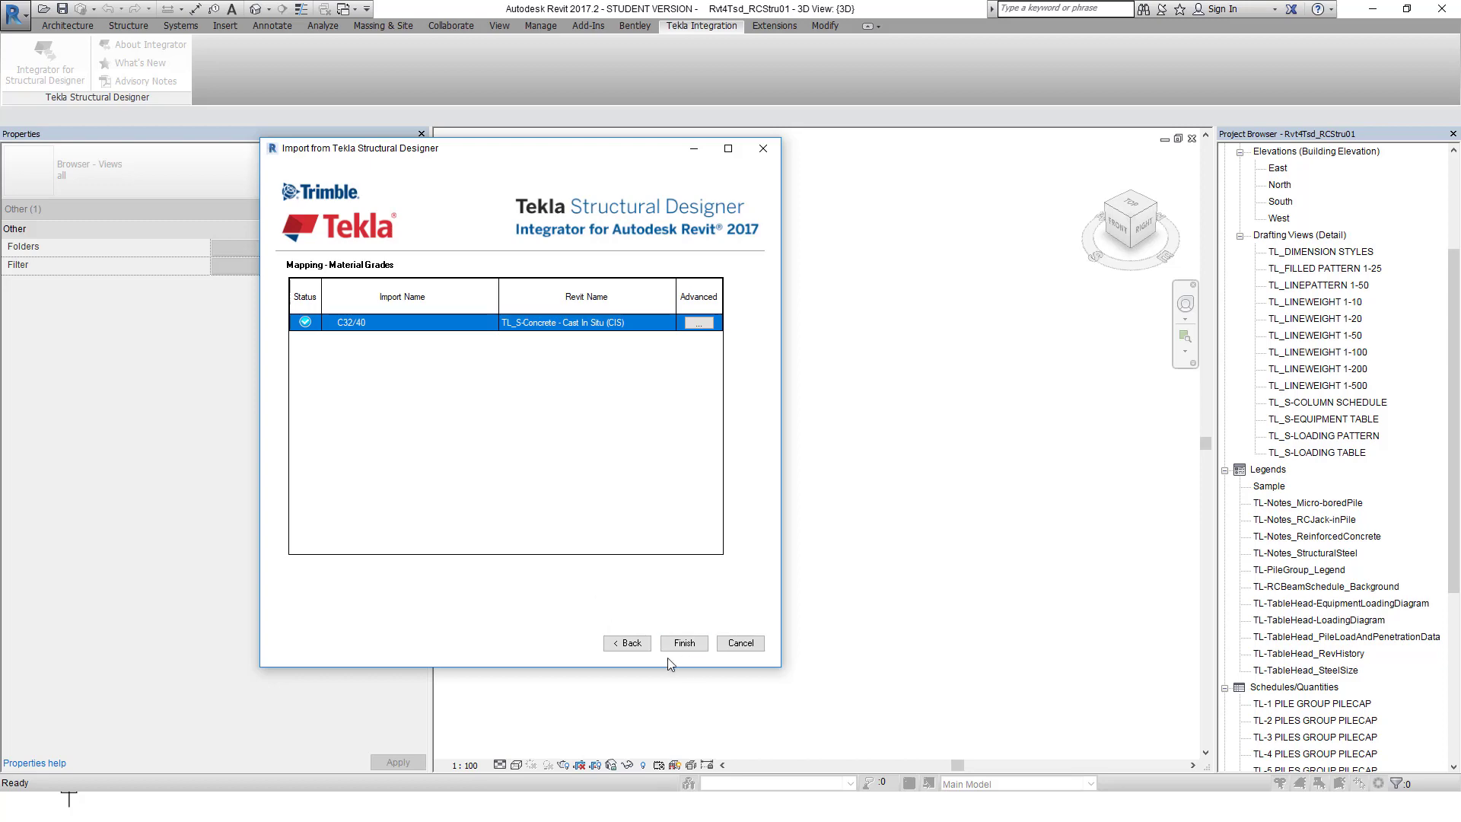
left_click(684, 643)
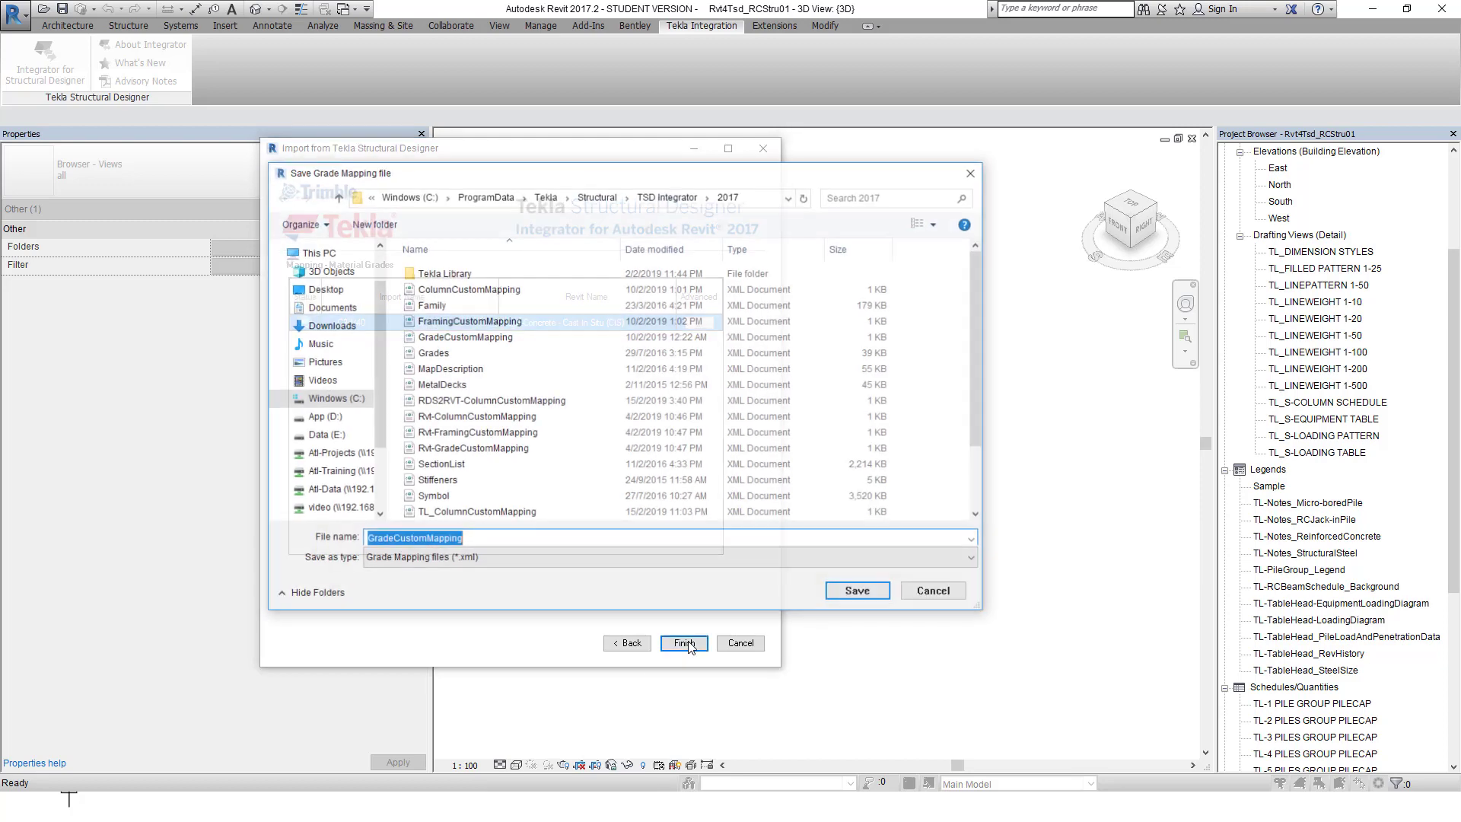
- Save the grade mapping file as TL_GradeCustomMapping to run the import, and close the resulting import log
left_click(367, 539)
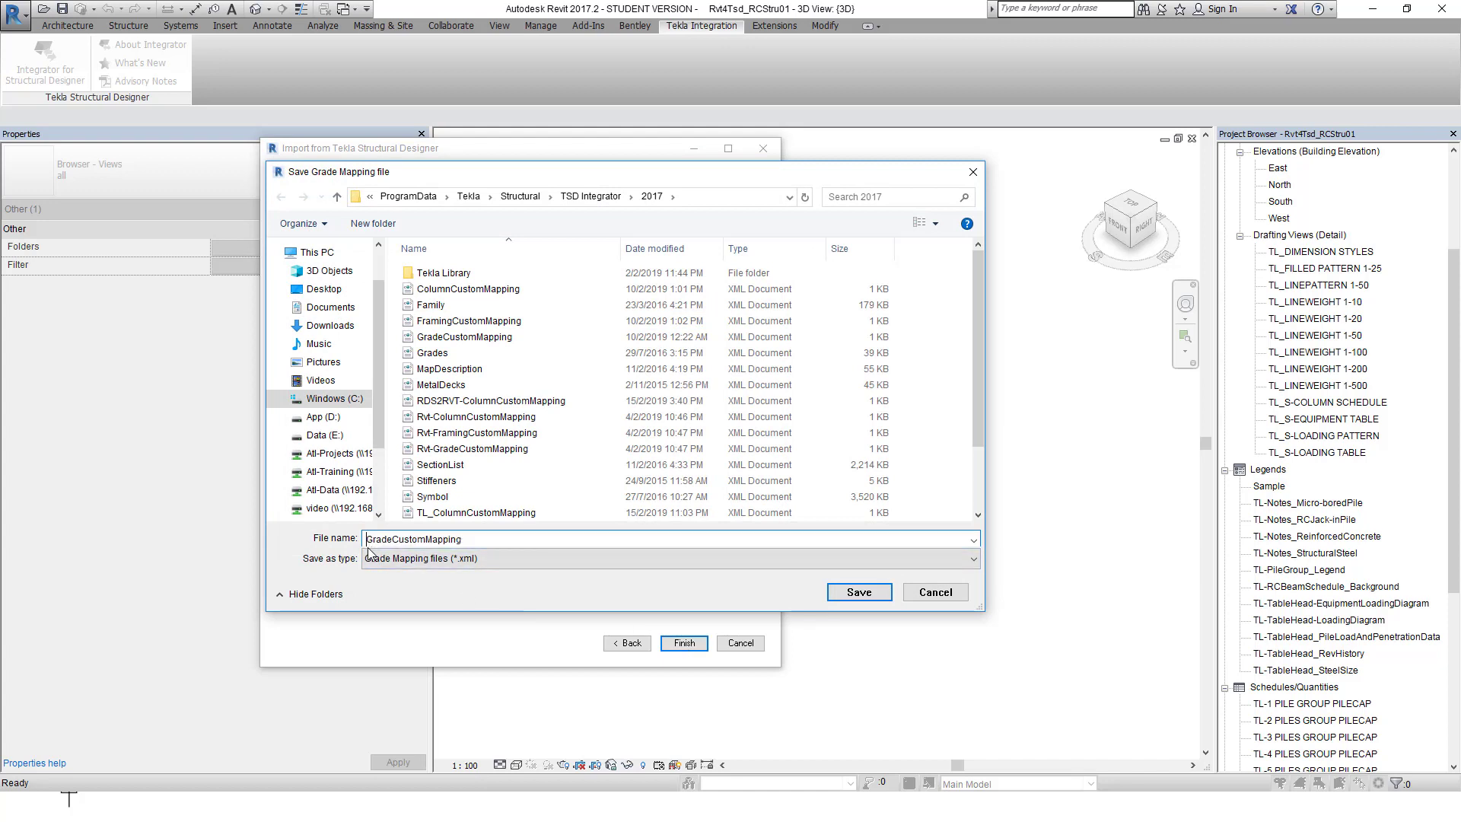
type("TL")
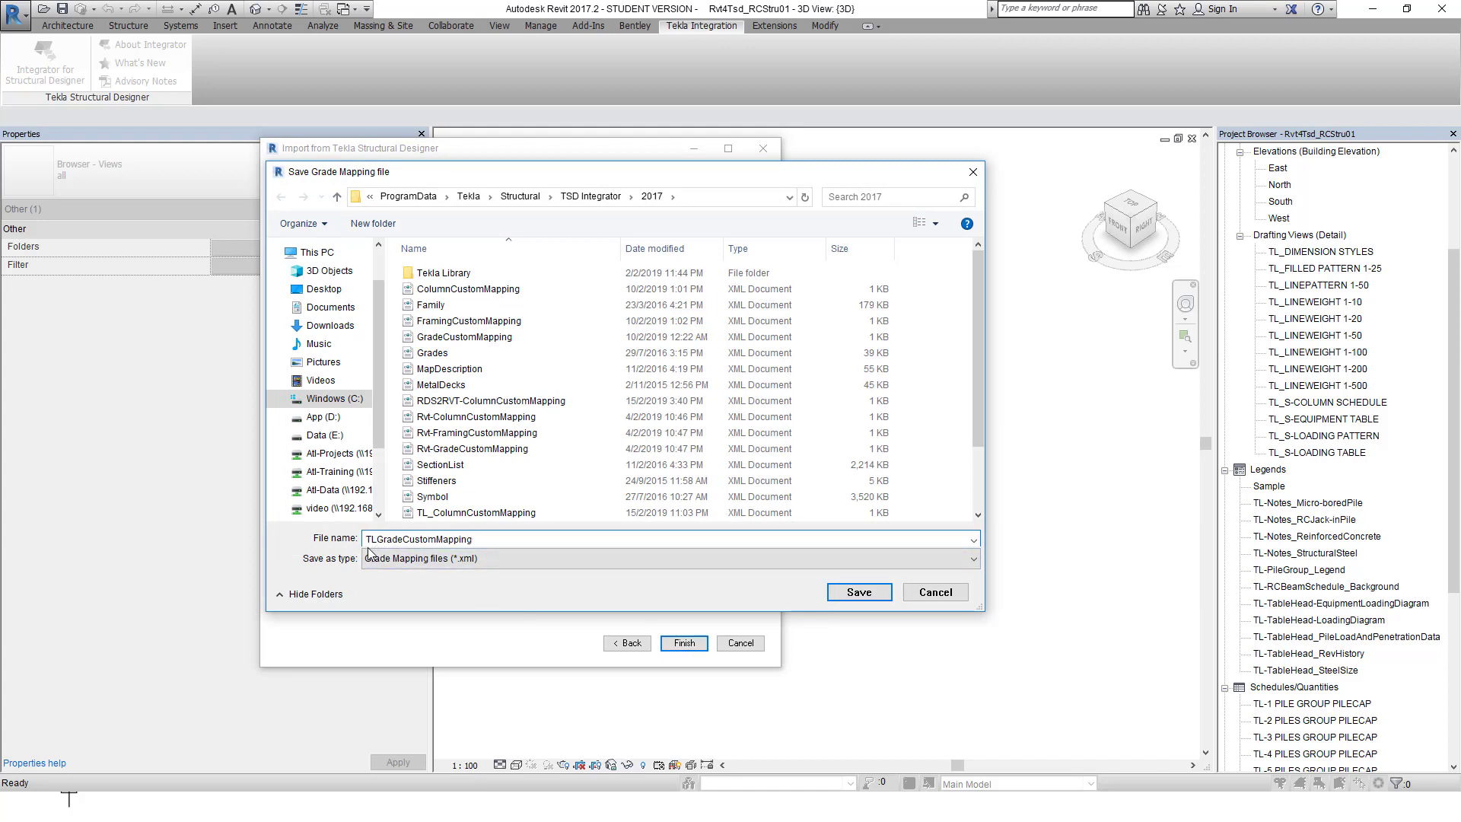
type("_")
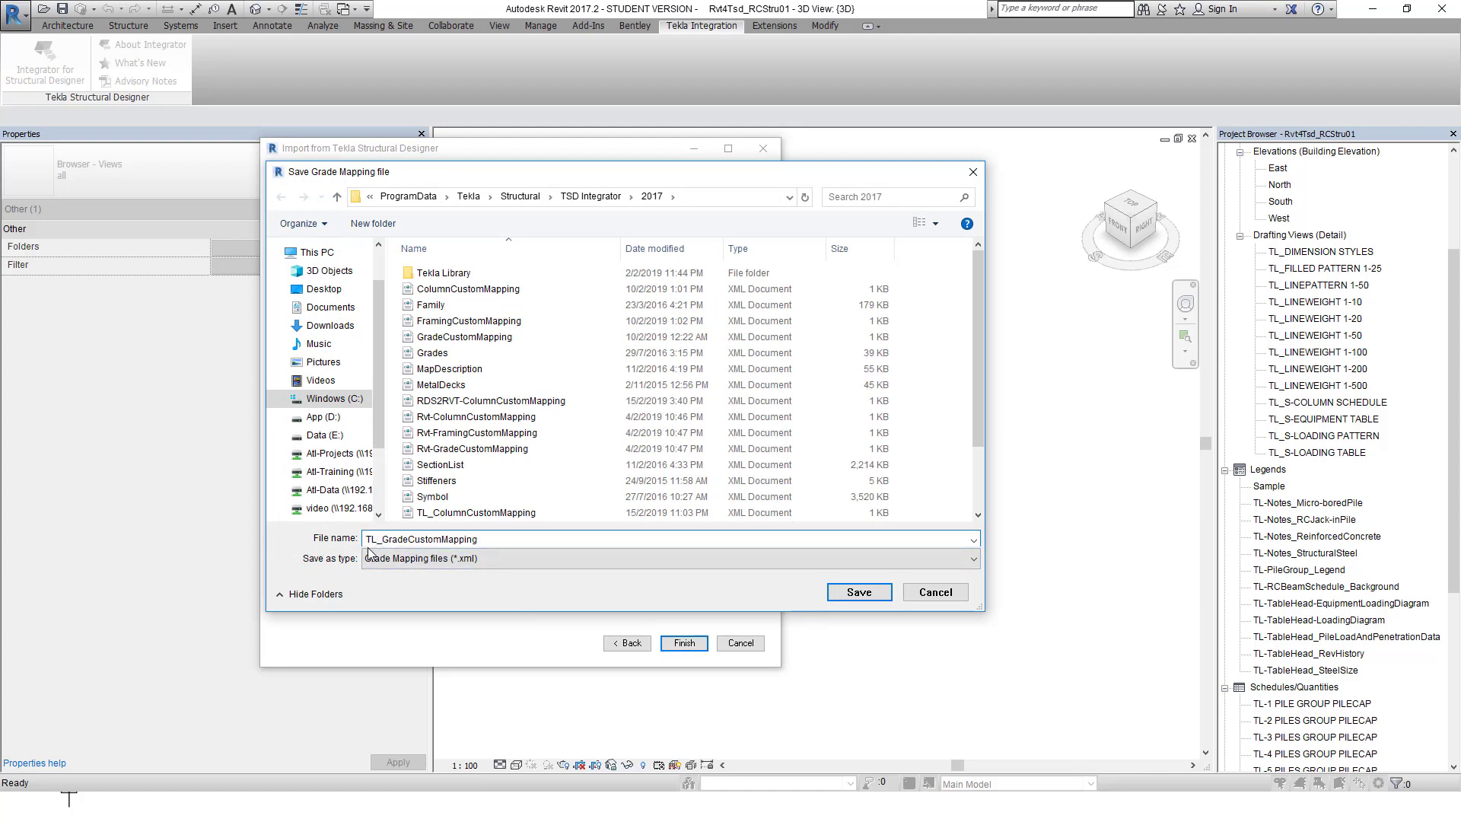
left_click(859, 593)
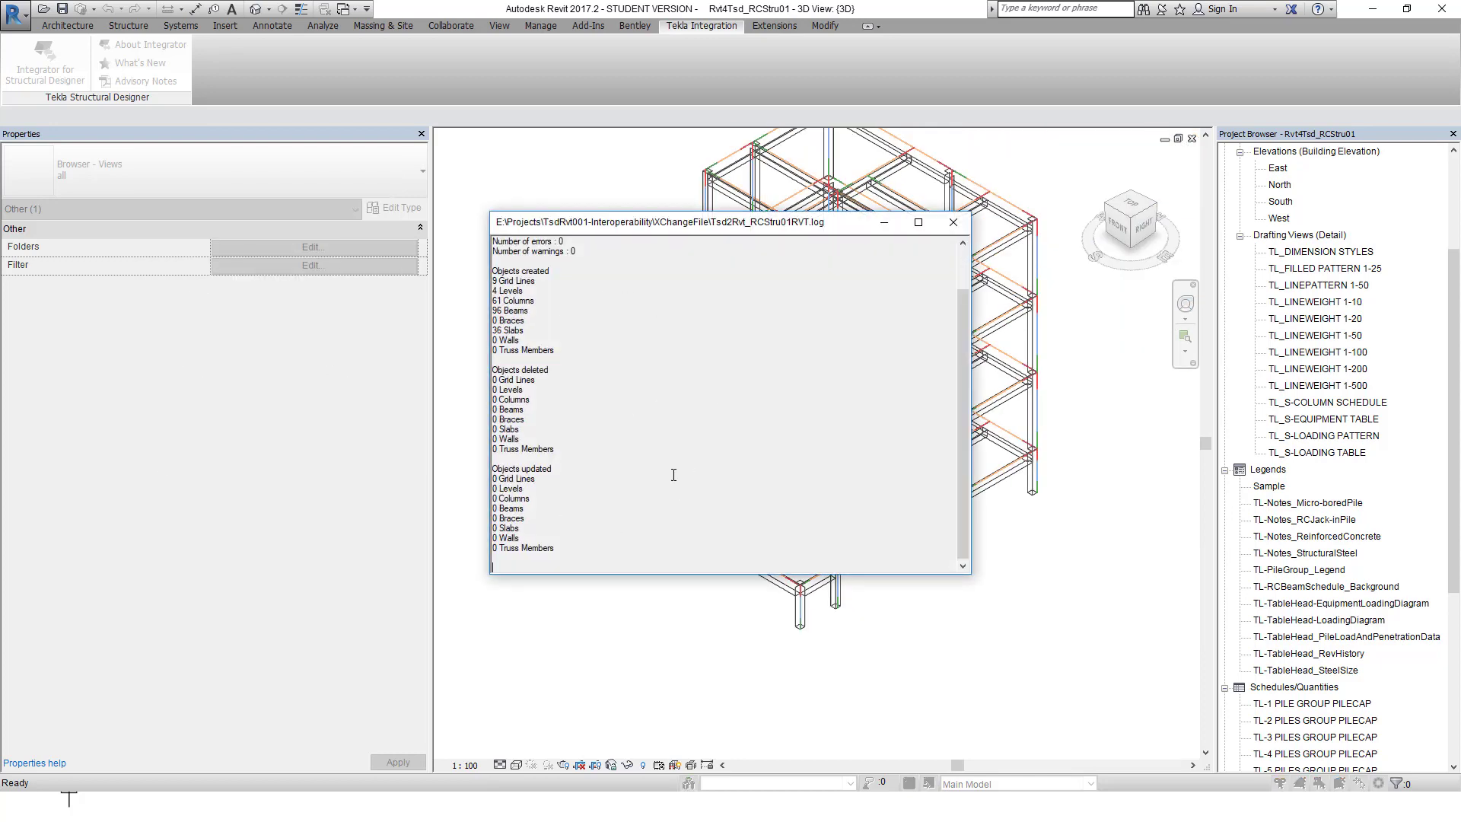
left_click(526, 570)
left_click(953, 223)
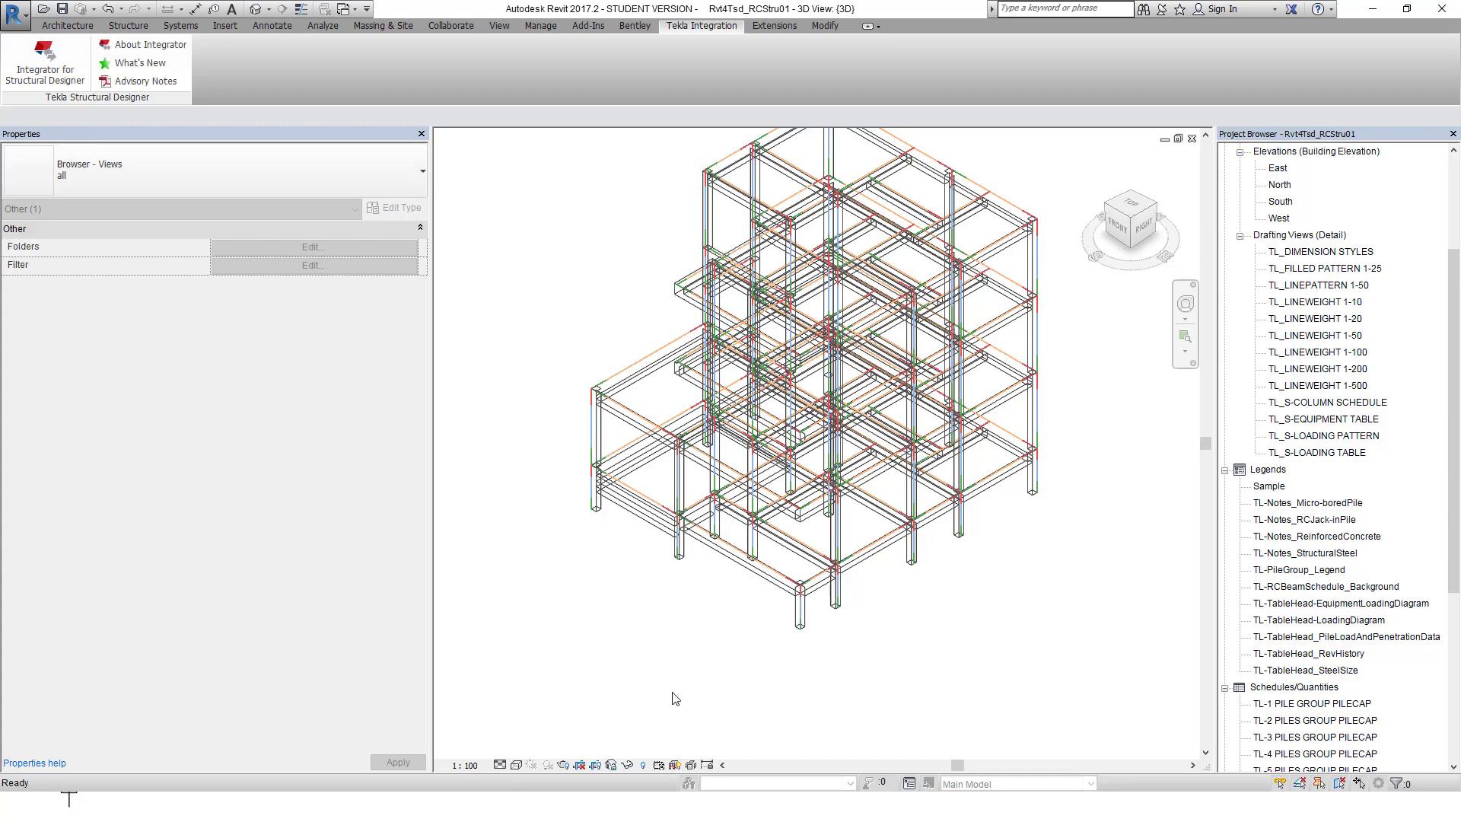
- Display the imported building in the Shaded visual style and turn the 3D view to the top-left-front corner
left_click(676, 765)
left_click(516, 766)
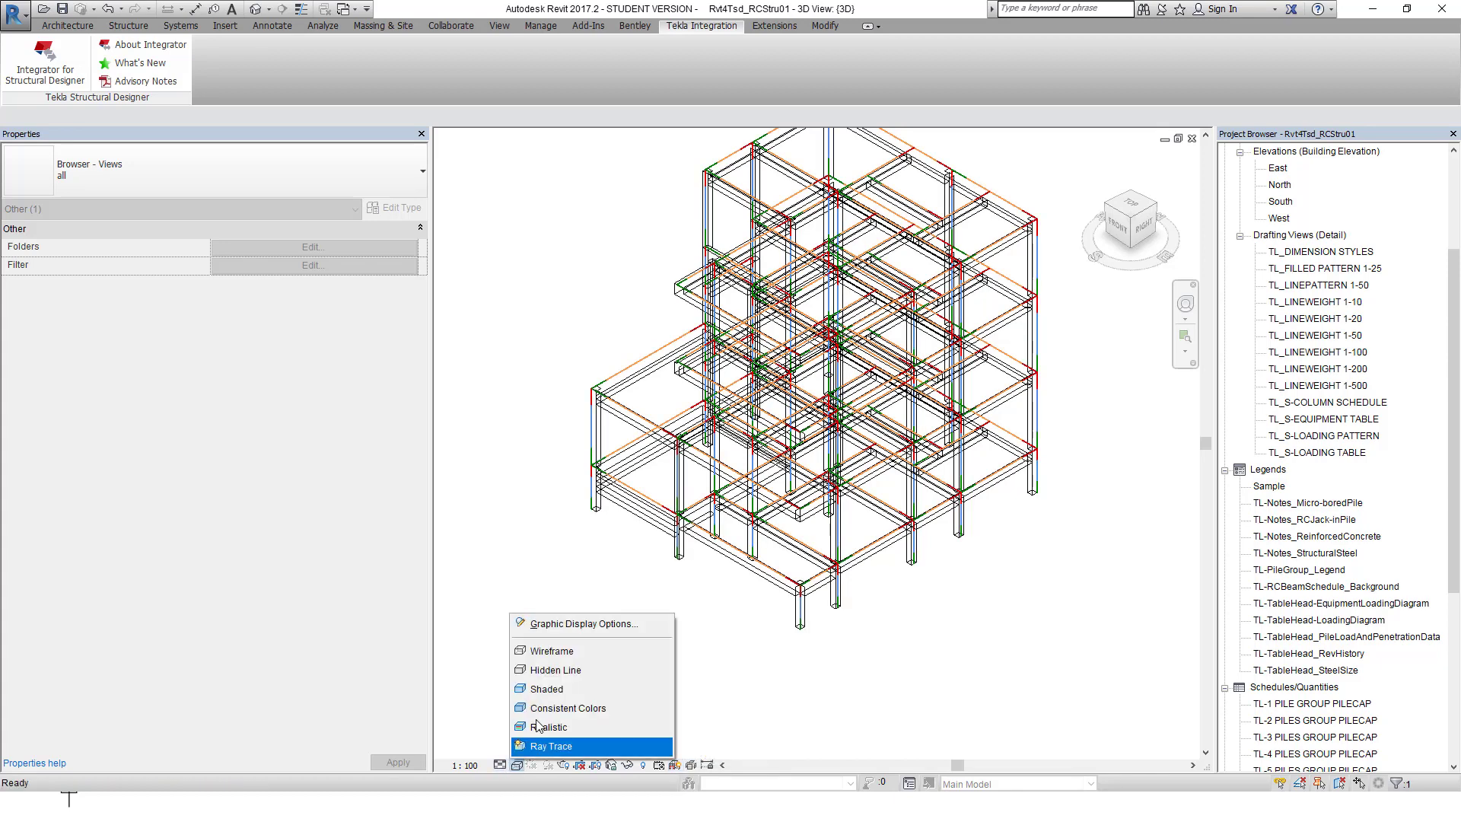
left_click(553, 691)
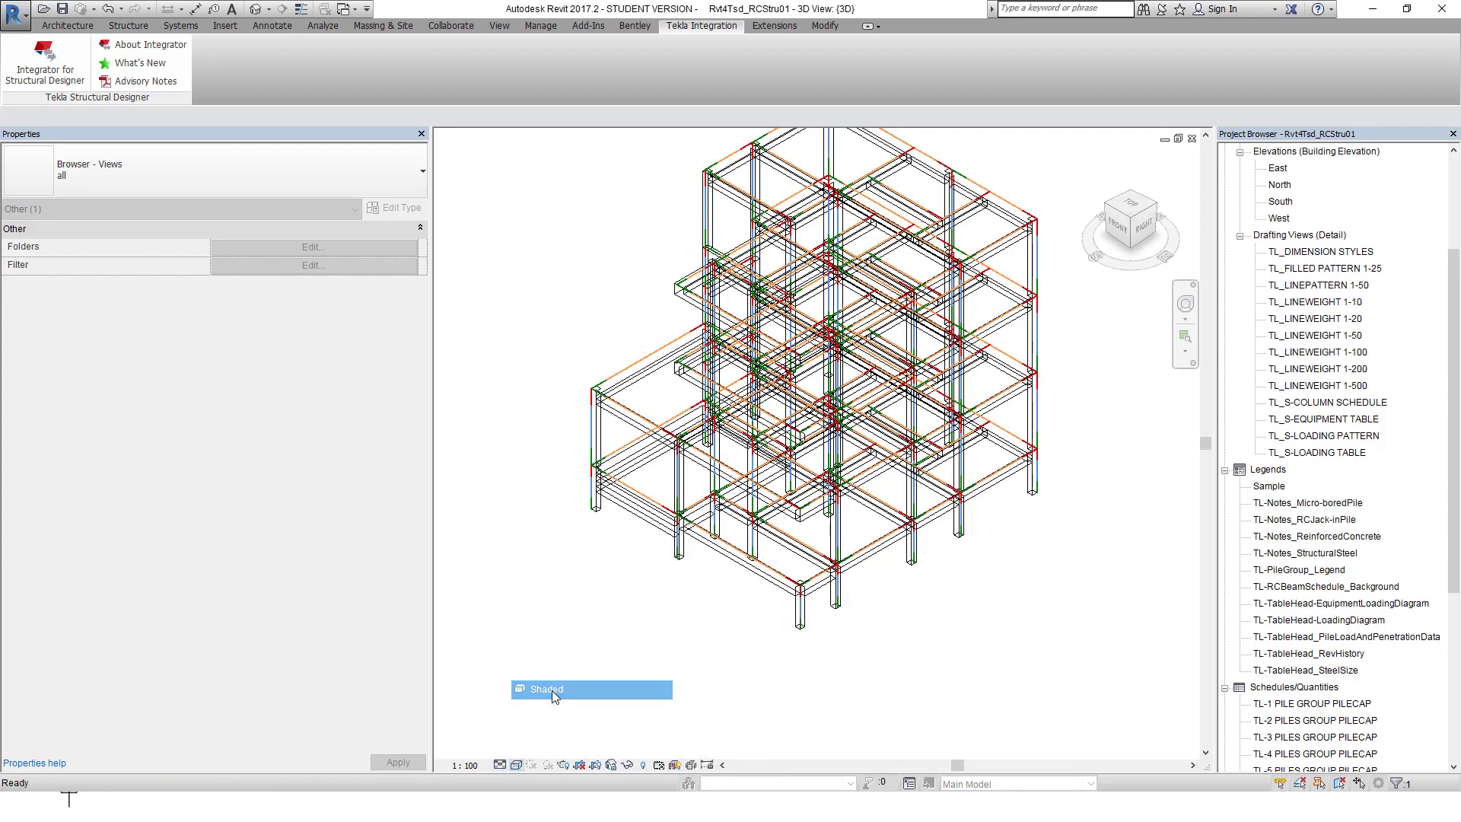
left_click(677, 765)
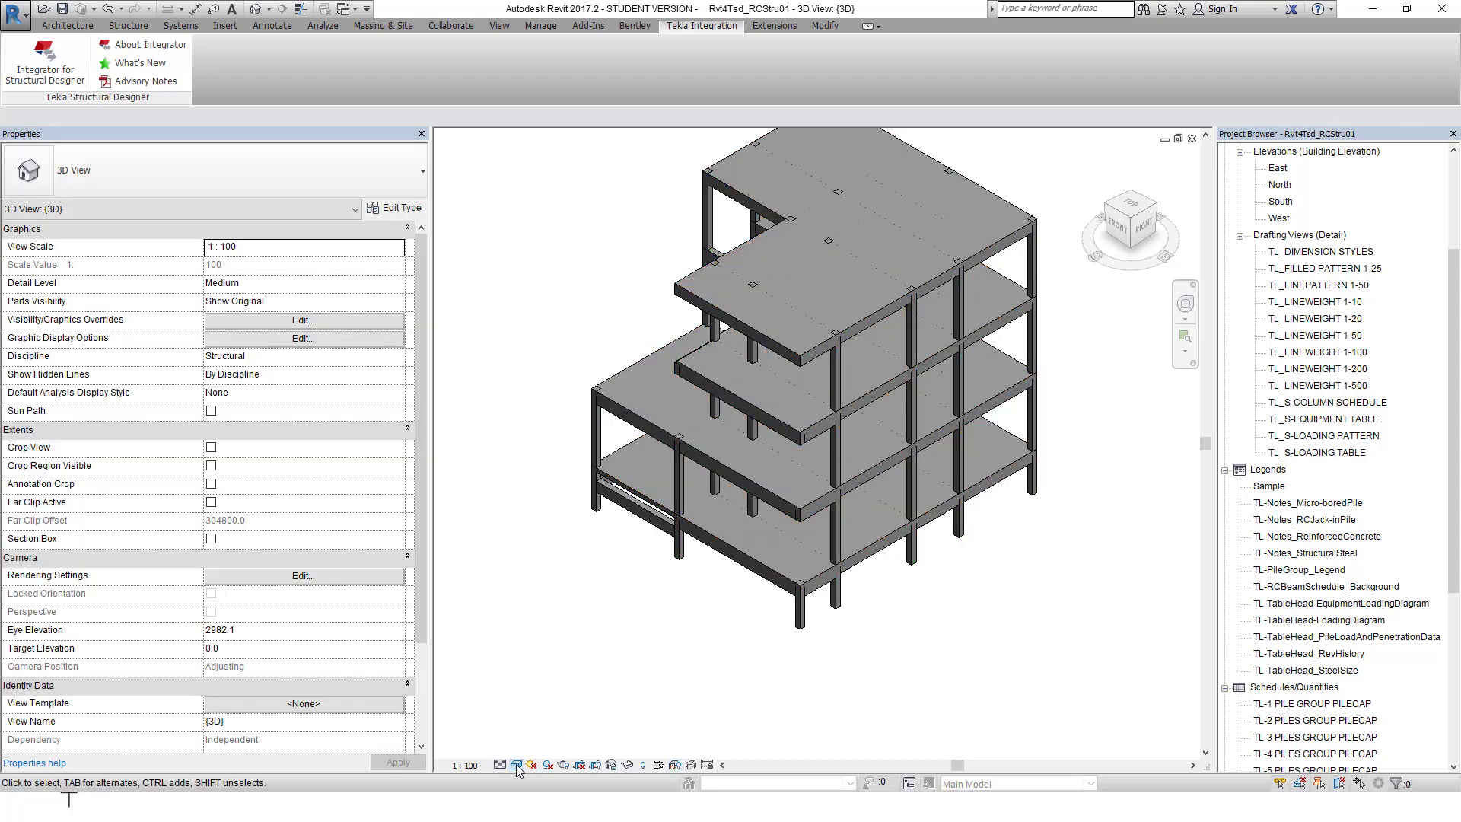
left_click(1102, 203)
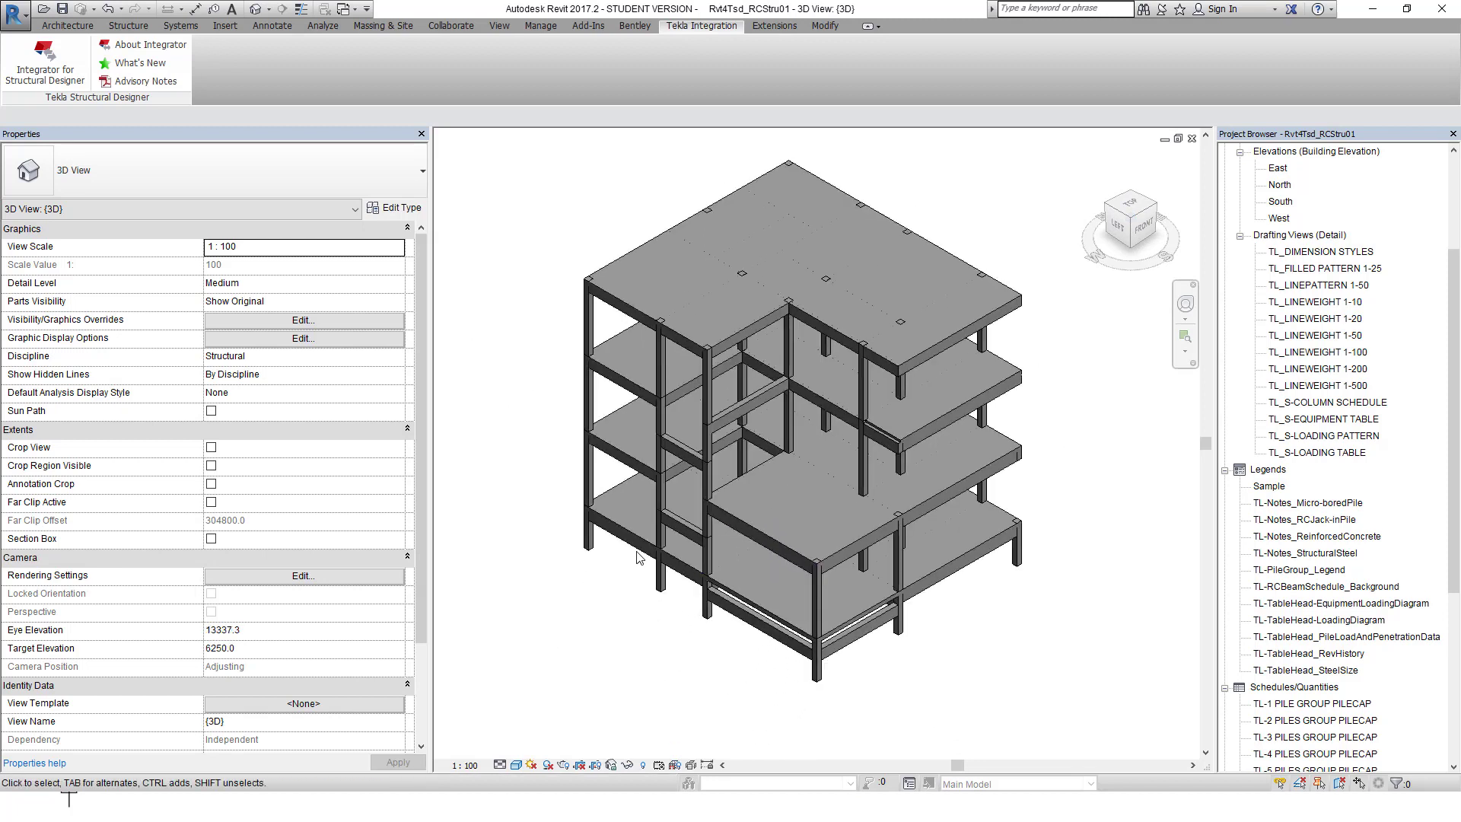
- Set the 3D view's ambient light to 40 in the graphic display options and turn the shadows off
left_click(500, 765)
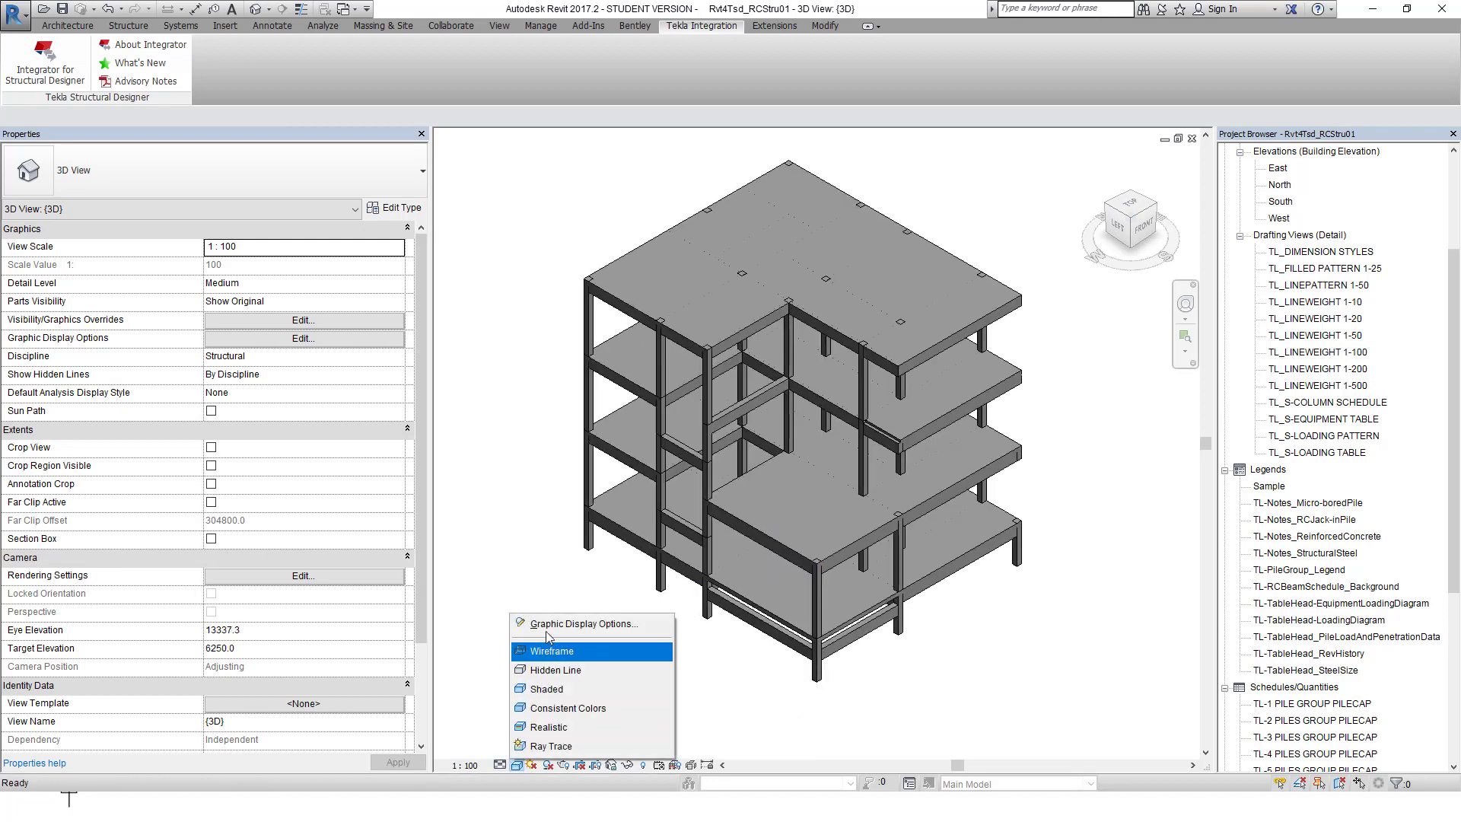
left_click(545, 625)
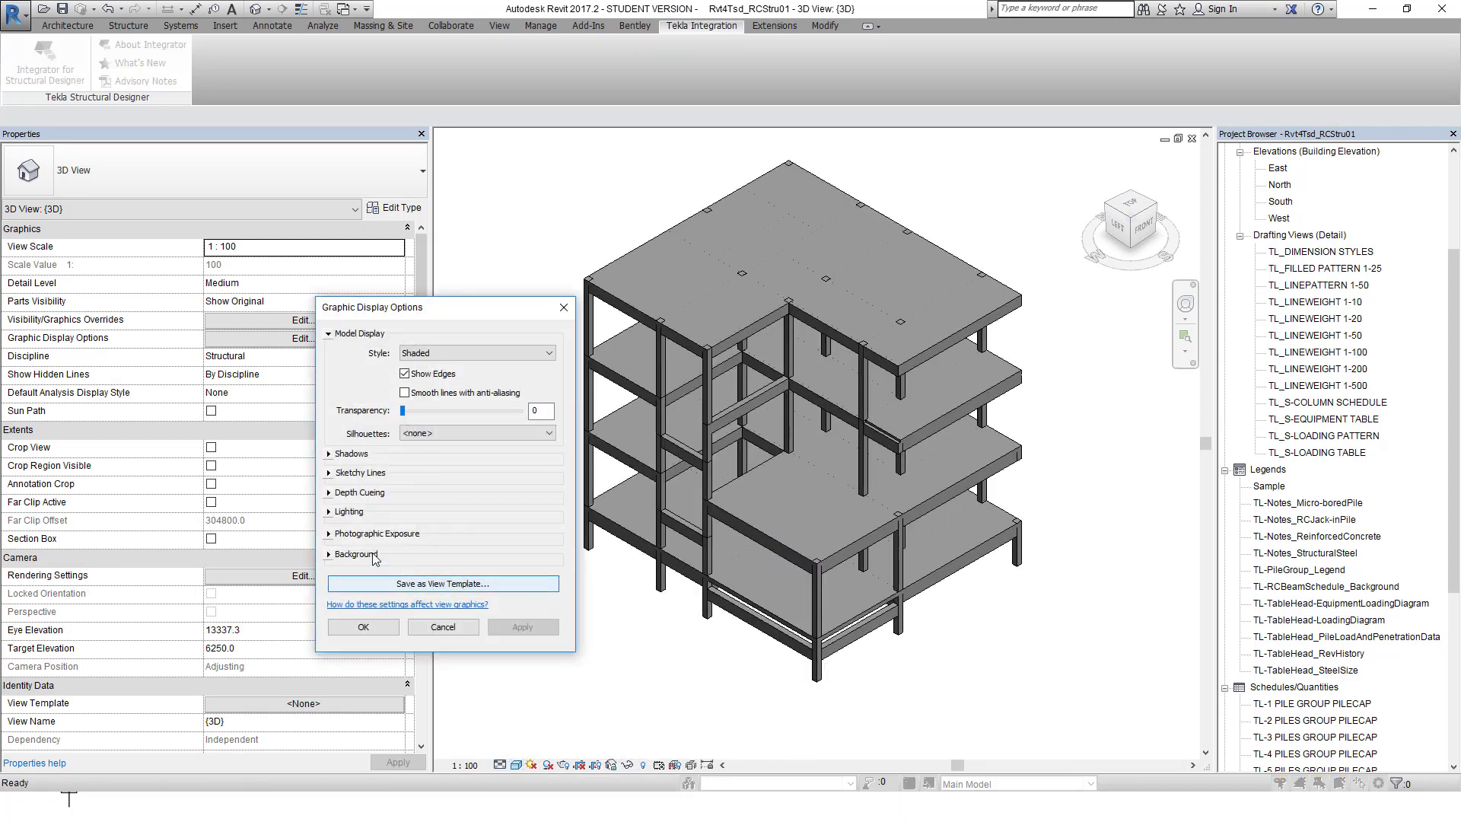
left_click(335, 512)
left_click(452, 623)
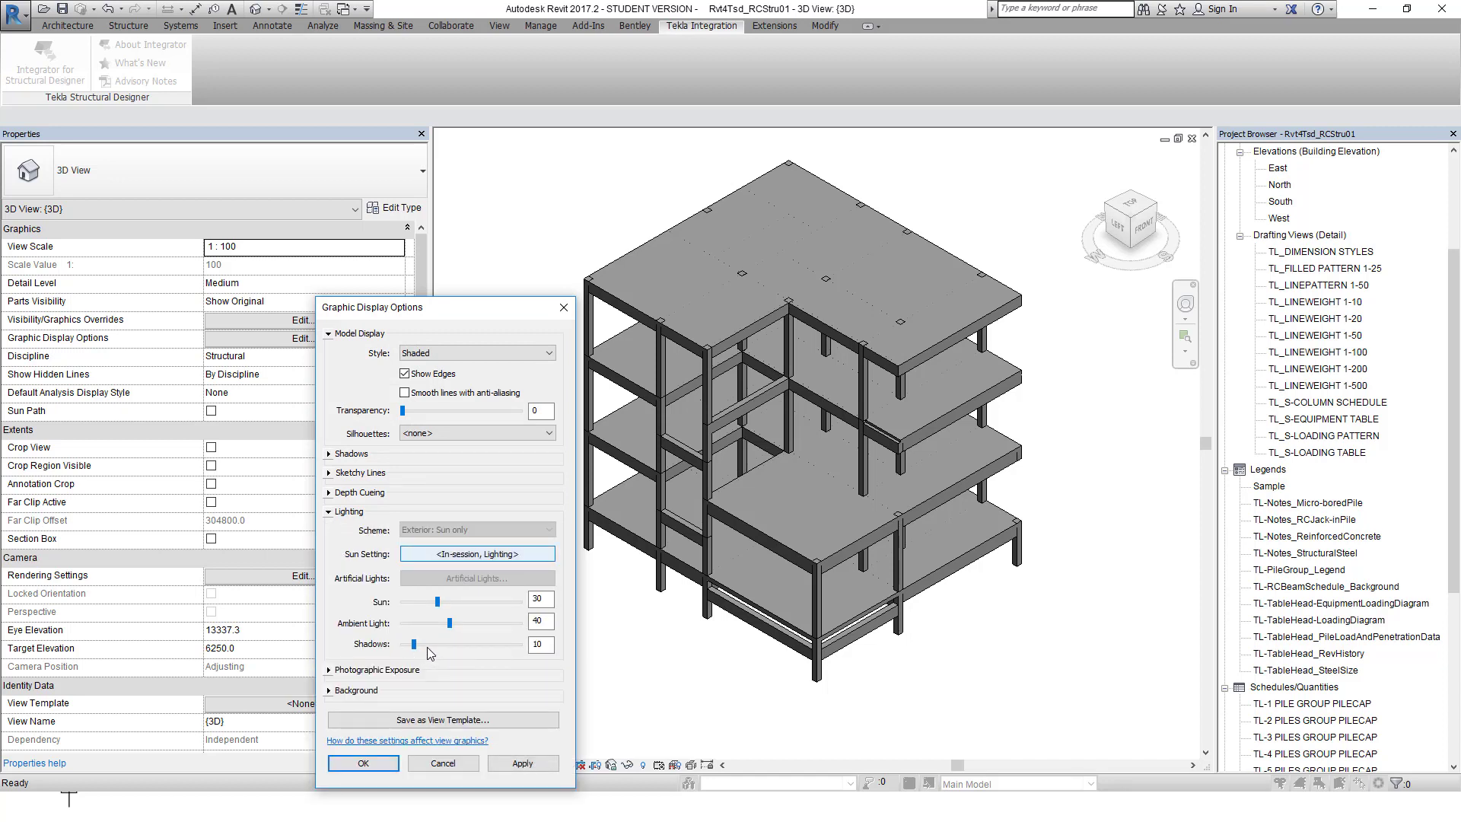
left_click(503, 764)
left_click(363, 763)
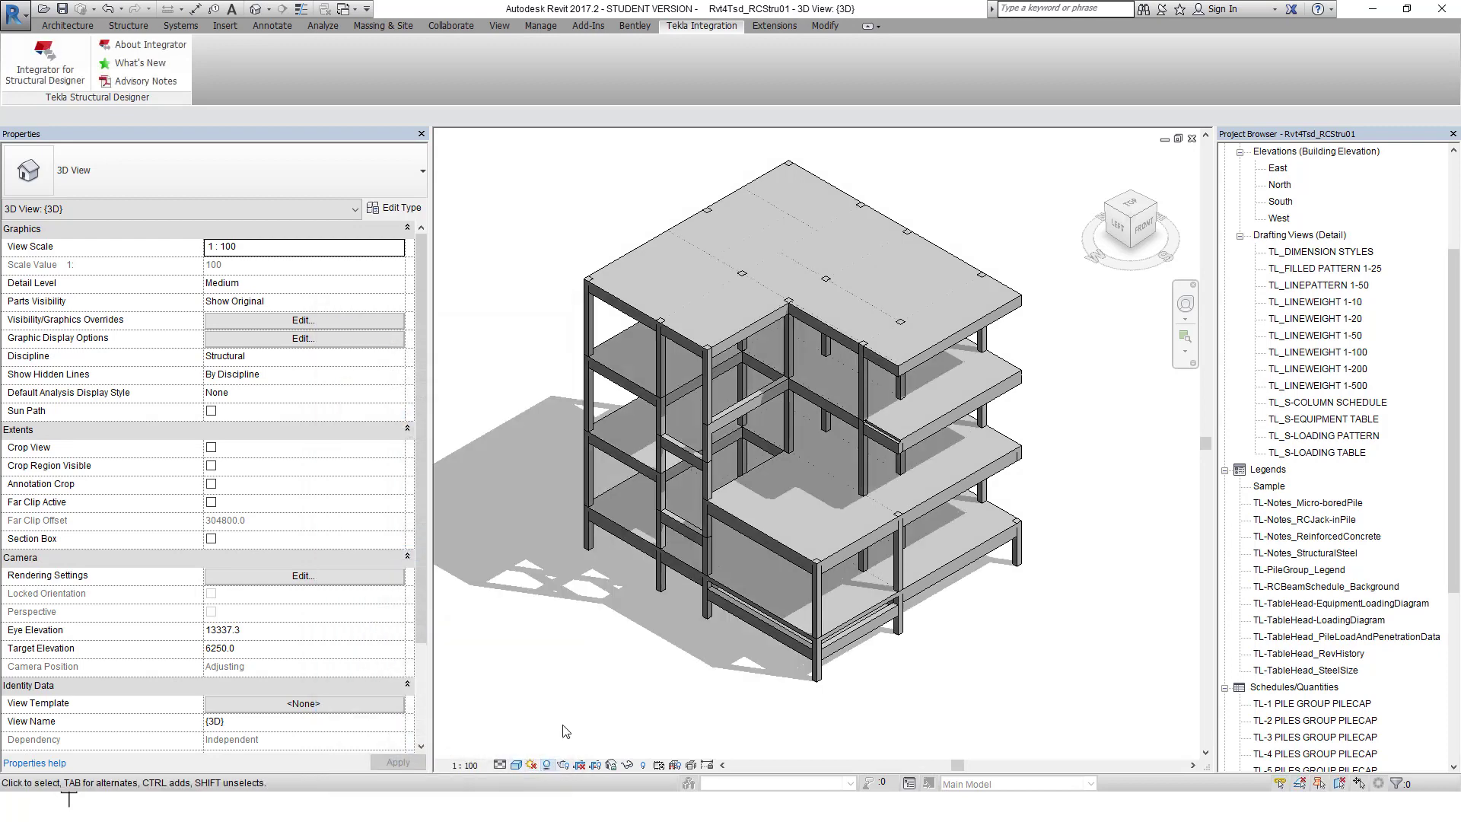
left_click(547, 765)
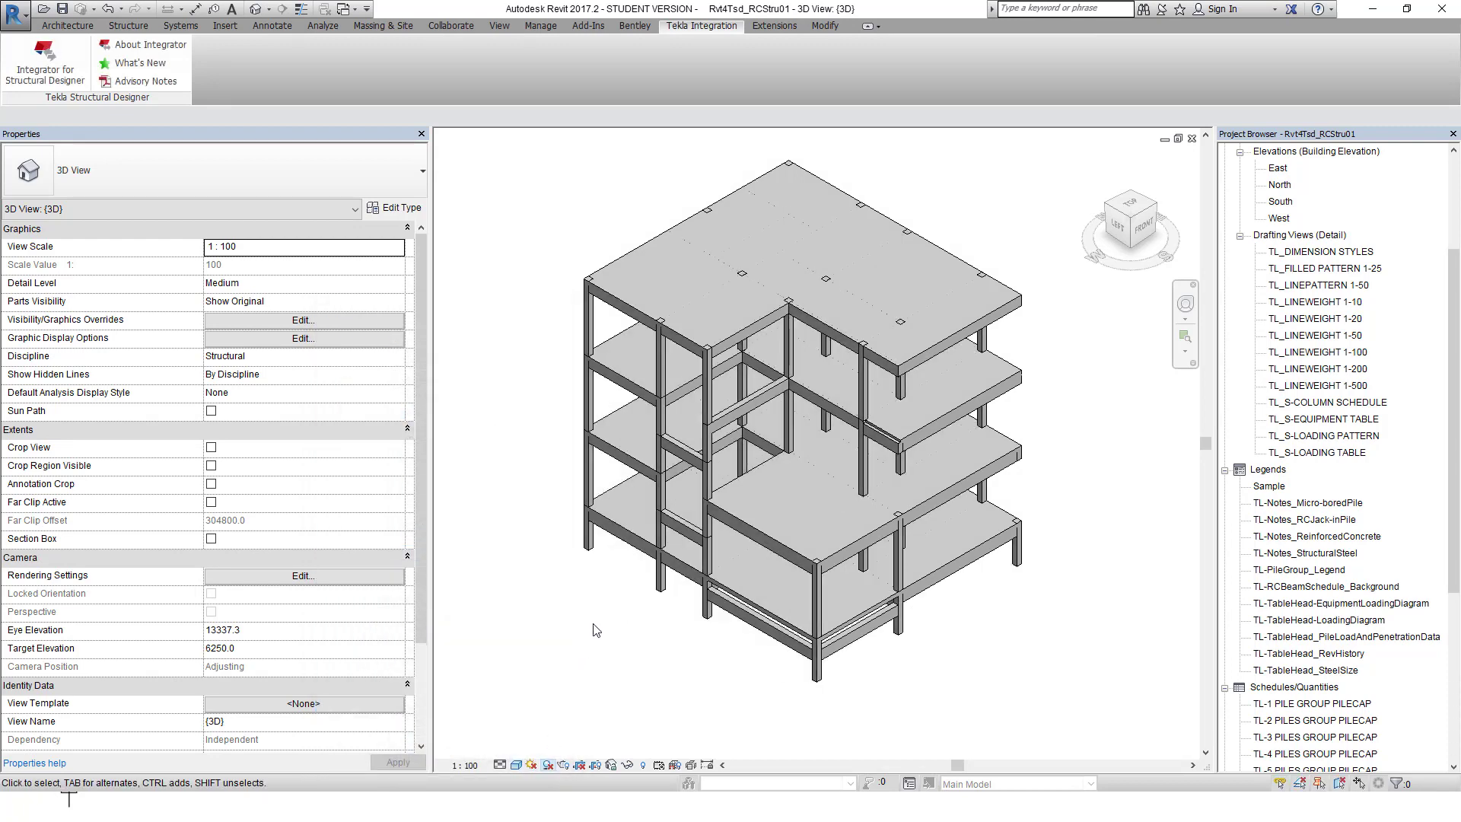
- Switch to Tekla Structural Designer, compare its Structure 3D and St. 4 (Roof) 2D views with the imported building, and return to Revit
mouse_move(594, 624)
middle_mouse_down()
mouse_move(580, 621)
mouse_move(653, 611)
mouse_move(611, 604)
middle_mouse_up()
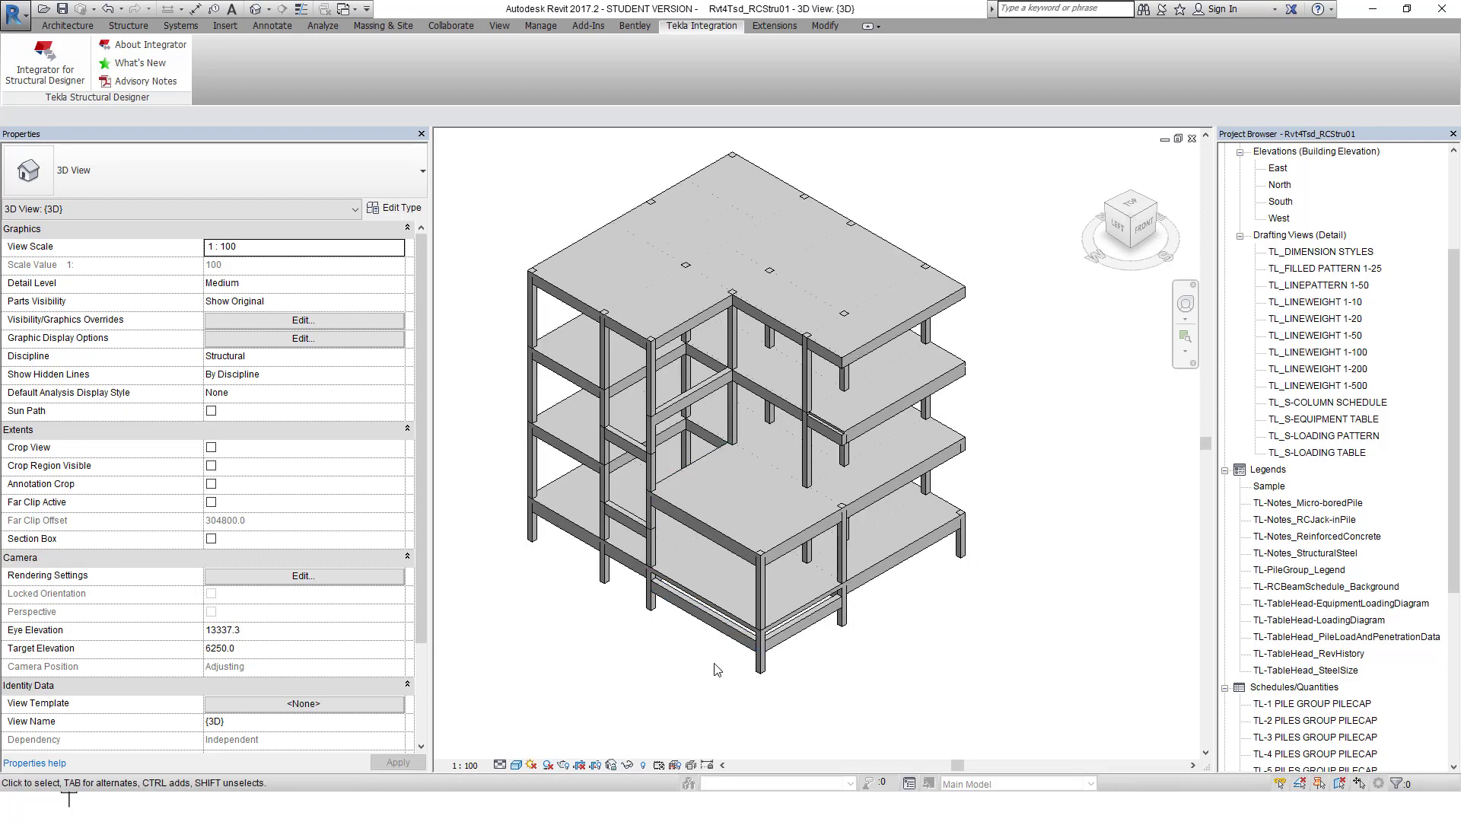
middle_click_drag(665, 627, 676, 628)
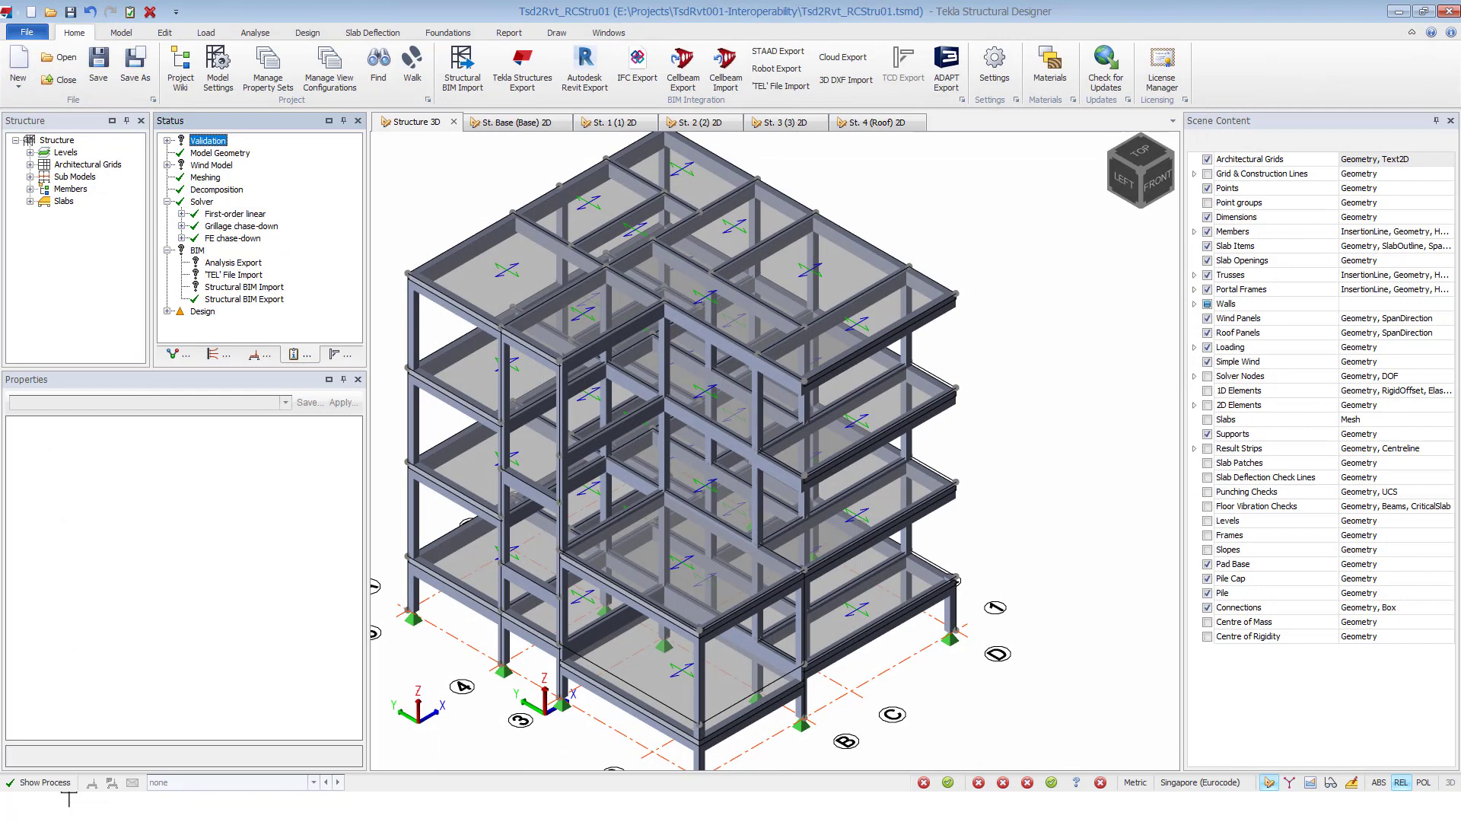
scroll(432, 654, "down", 1)
middle_click_drag(433, 654, 446, 604)
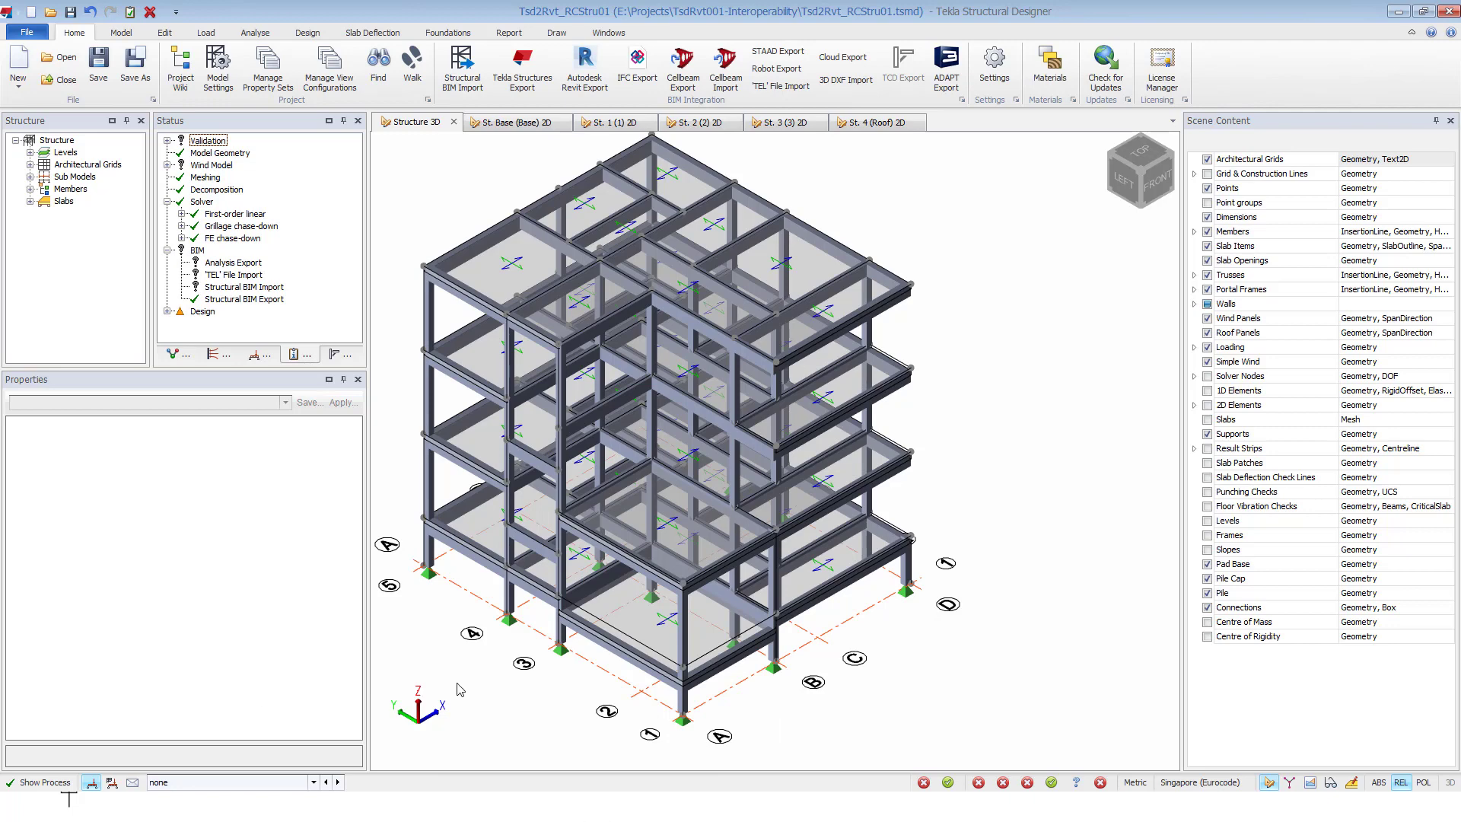
key("ctrl+Tab")
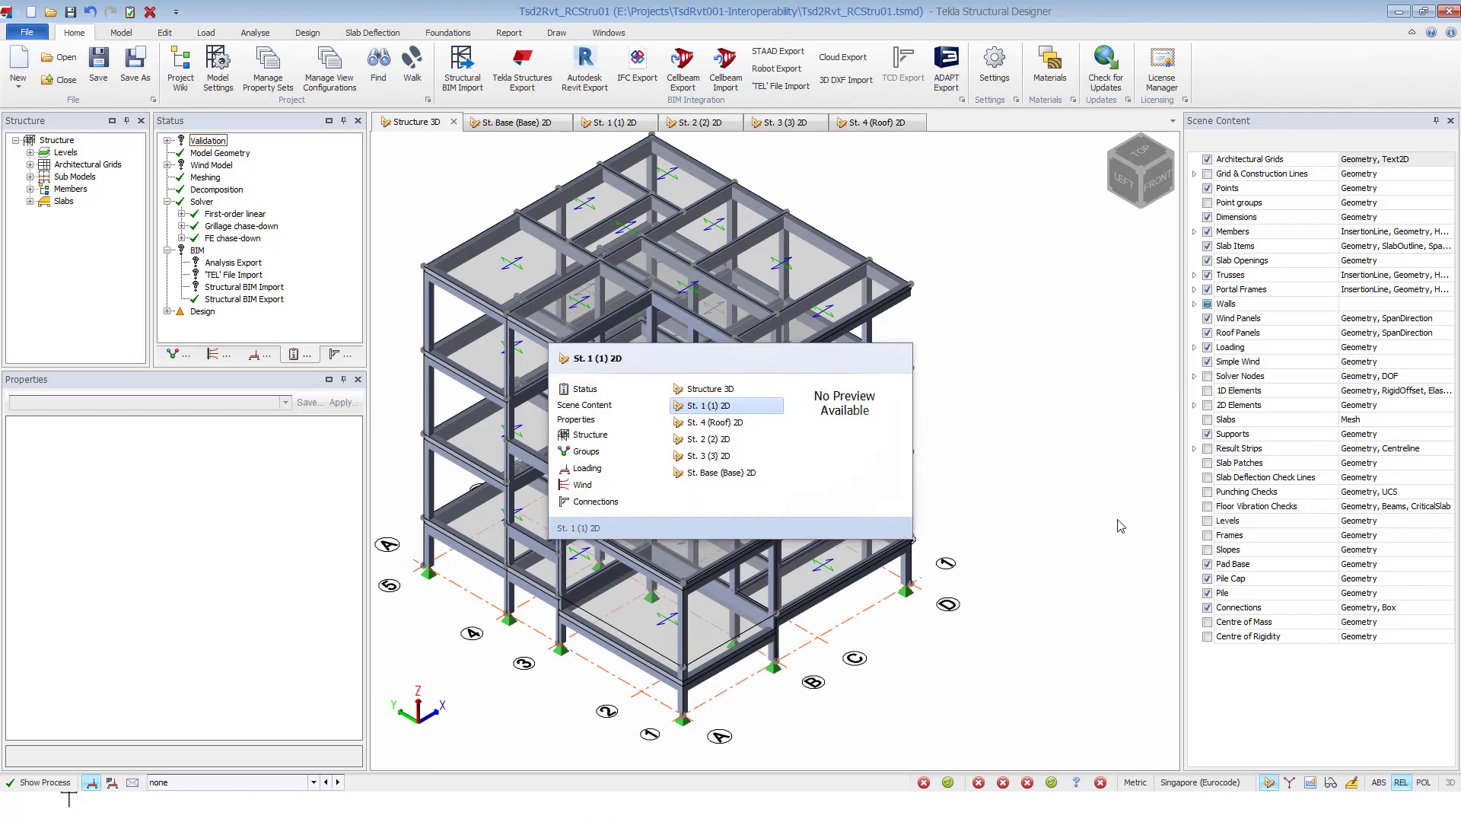
key("ctrl+Tab")
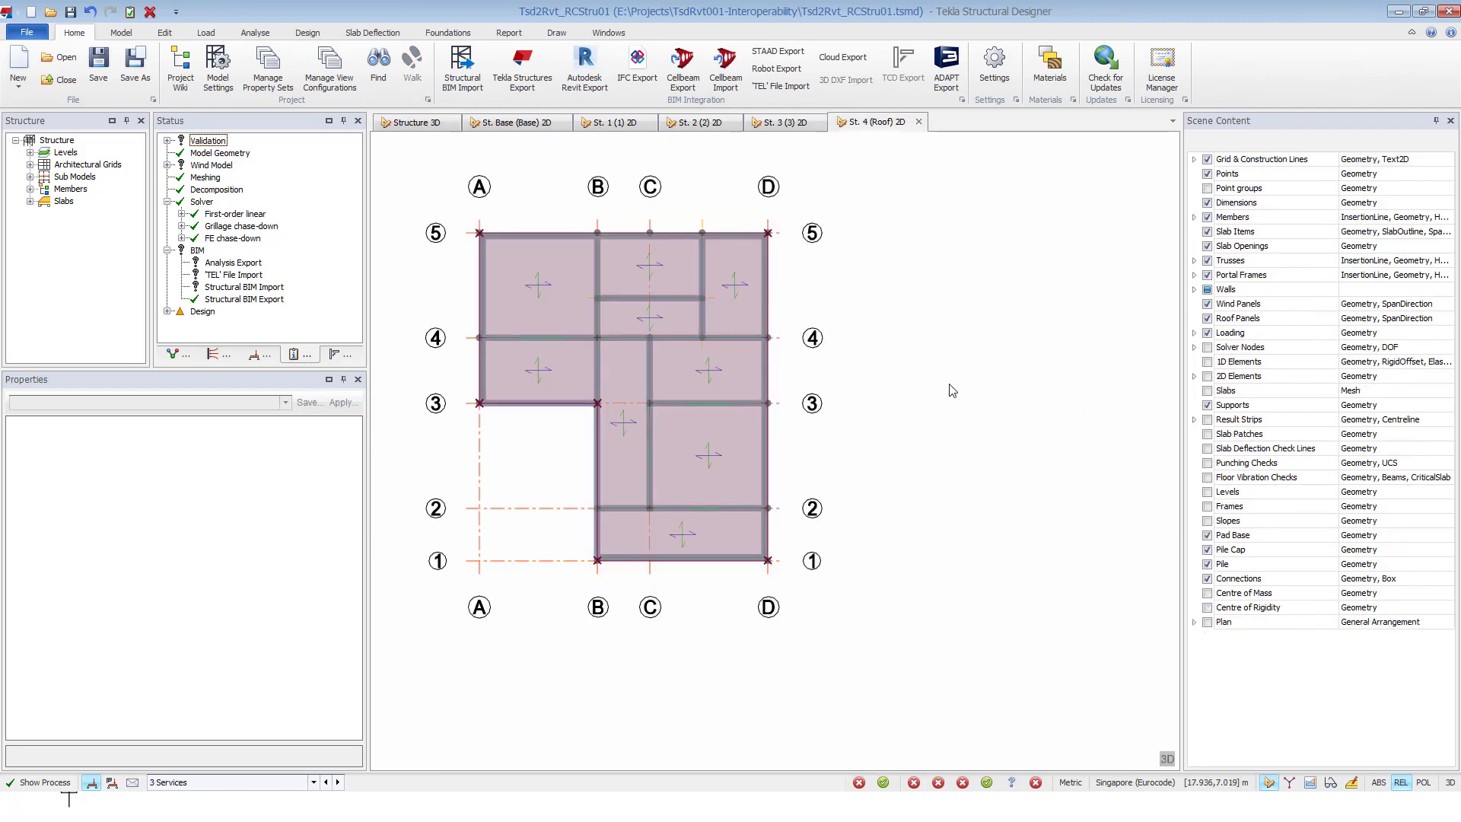
left_click(423, 122)
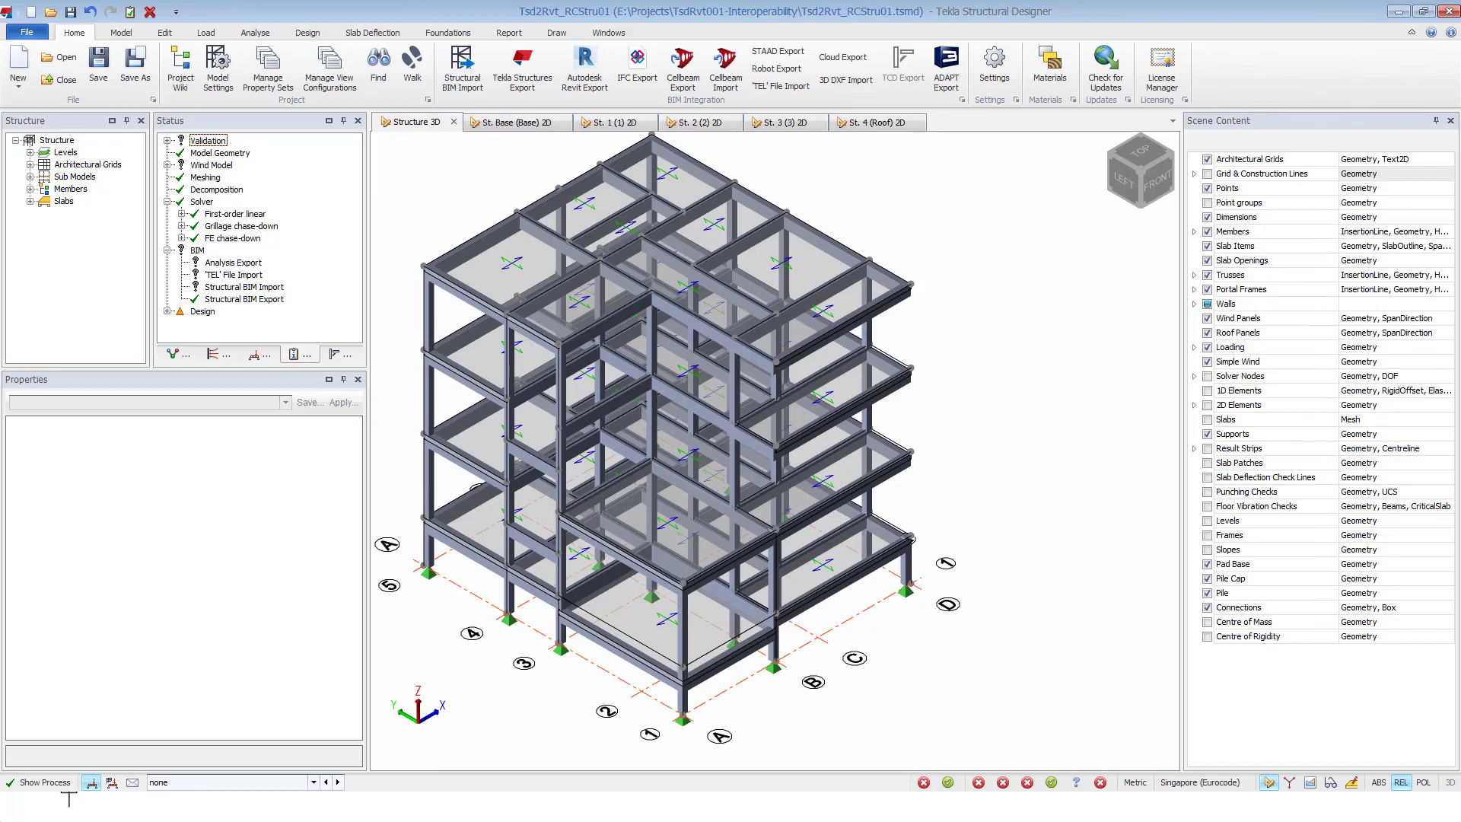
left_click(68, 800)
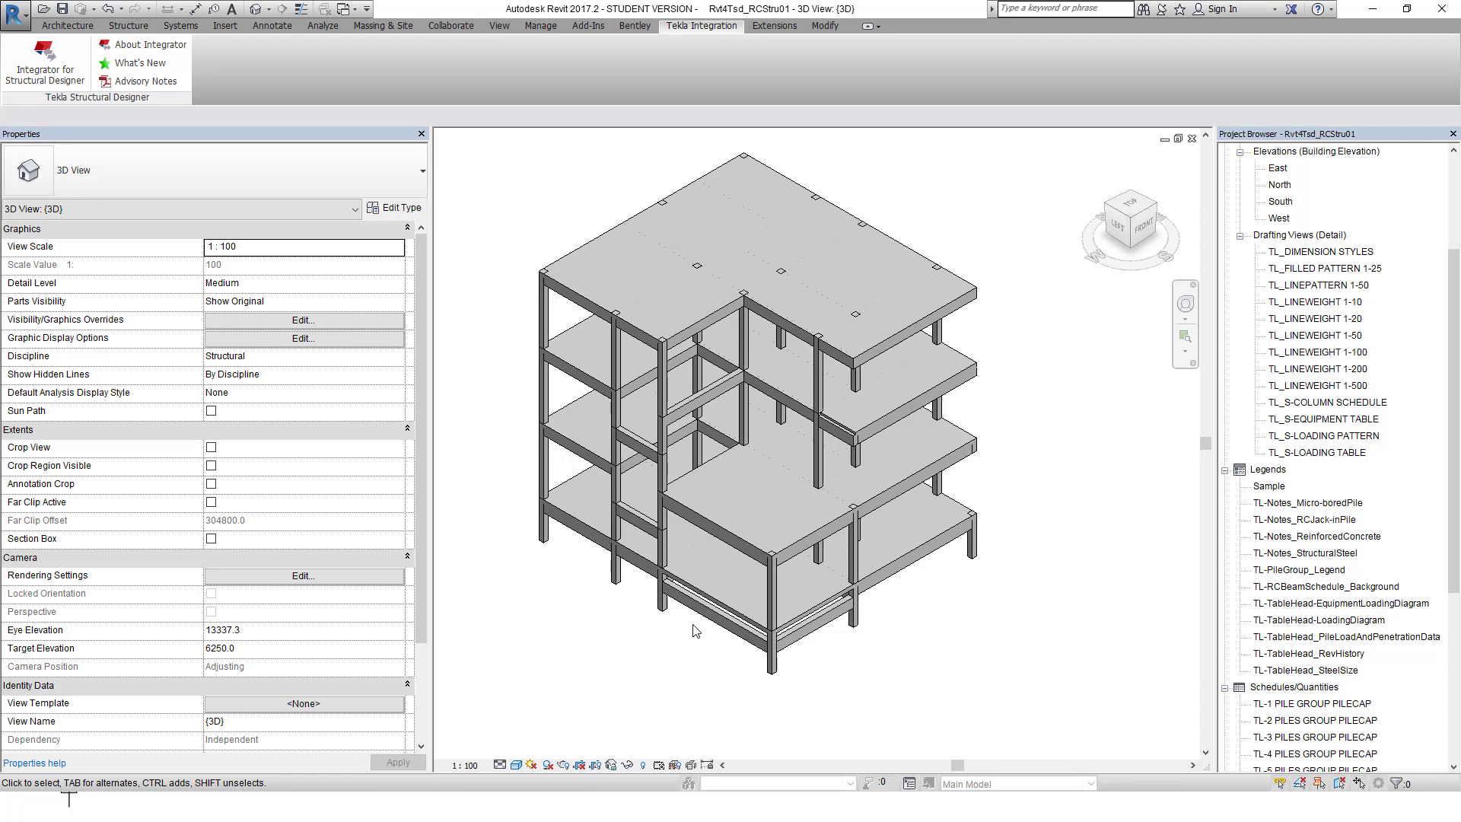
scroll(638, 639, "down", 1)
middle_click_drag(638, 639, 597, 619)
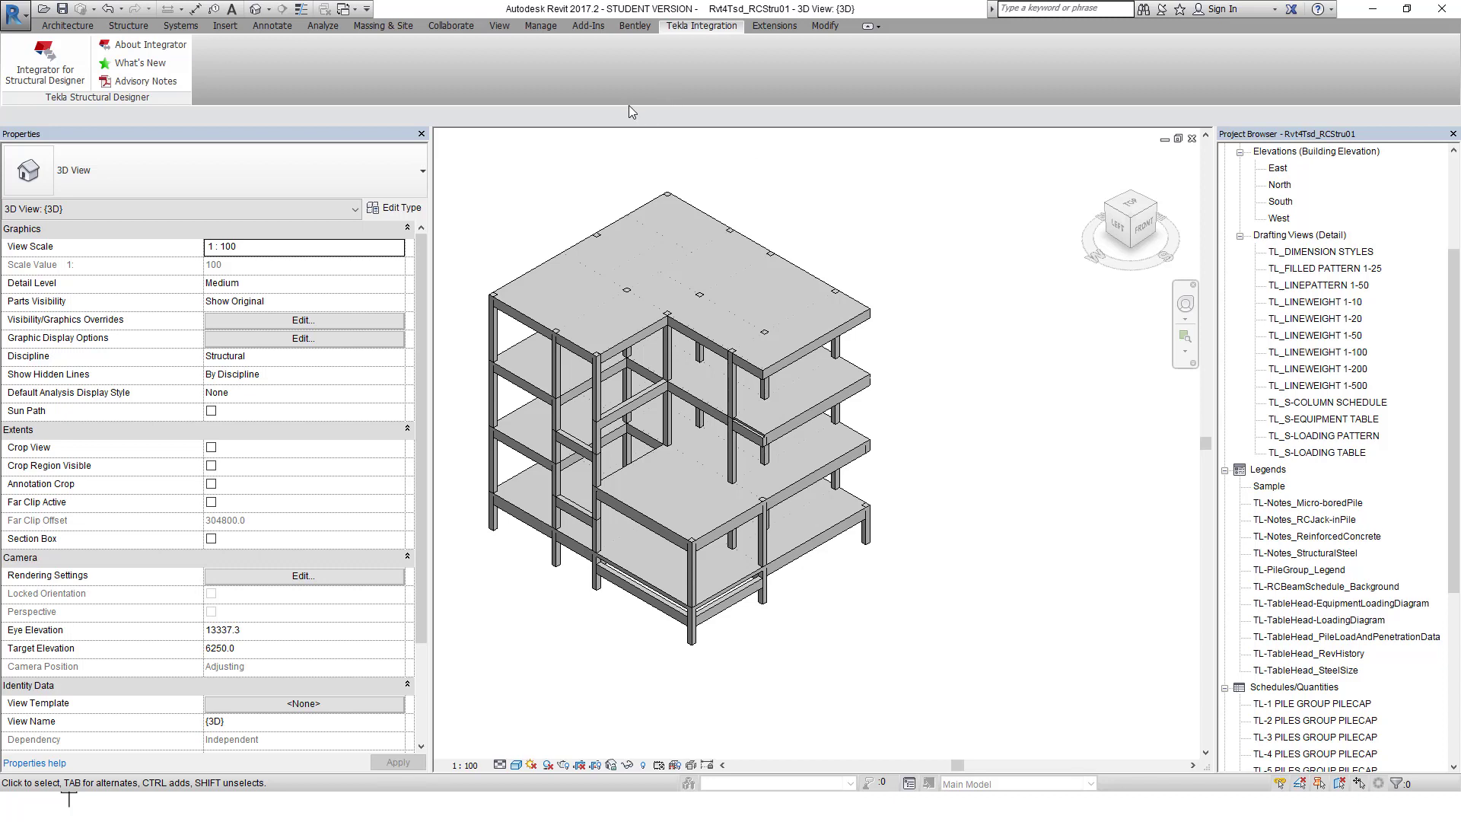
- Try a height offset of -600 on the Level 1 floor slab in the front corner bay, unjoining its elements, and undo the change
left_click(541, 26)
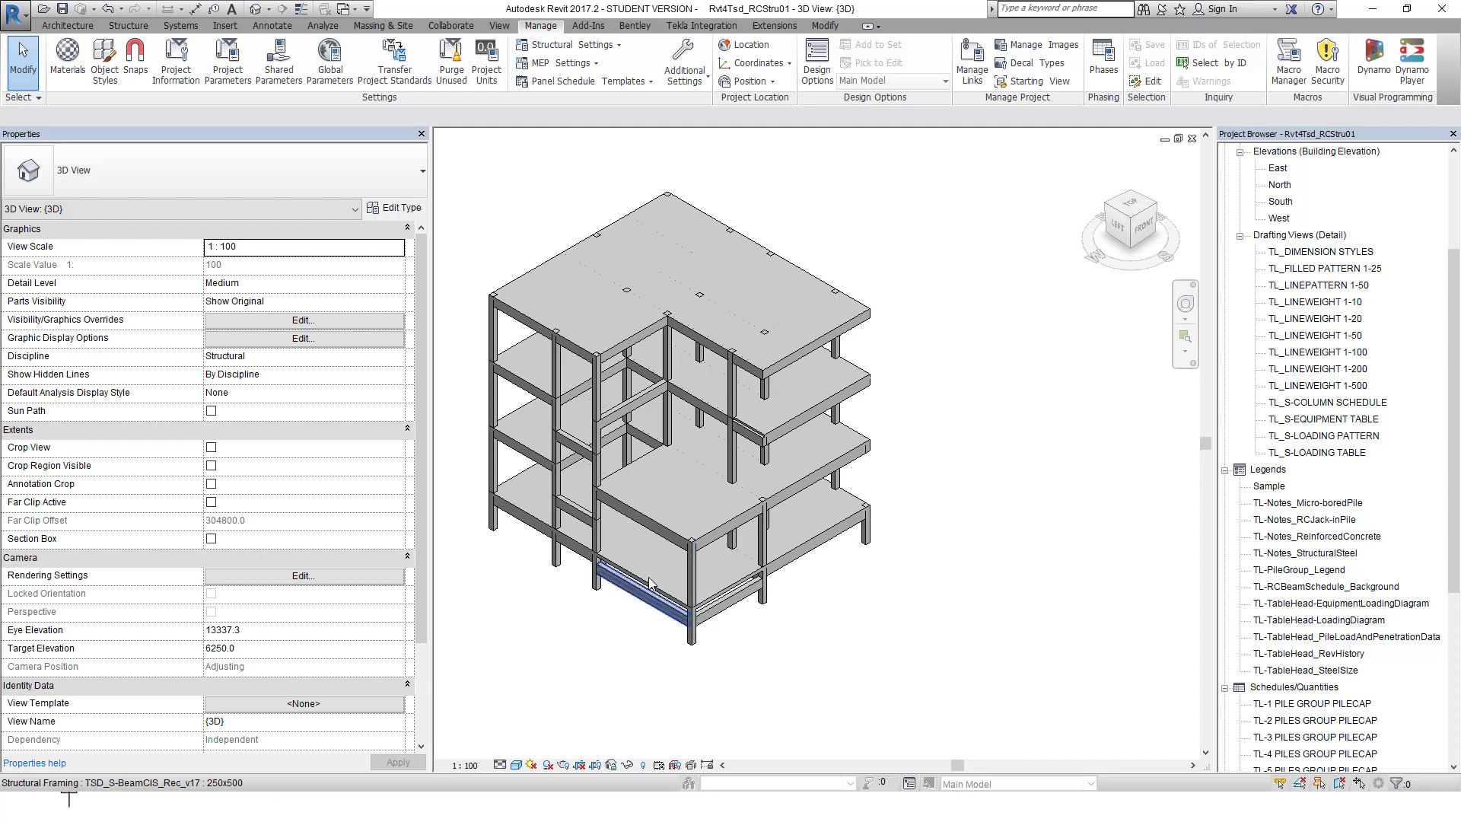
key("Tab")
key("Tab")
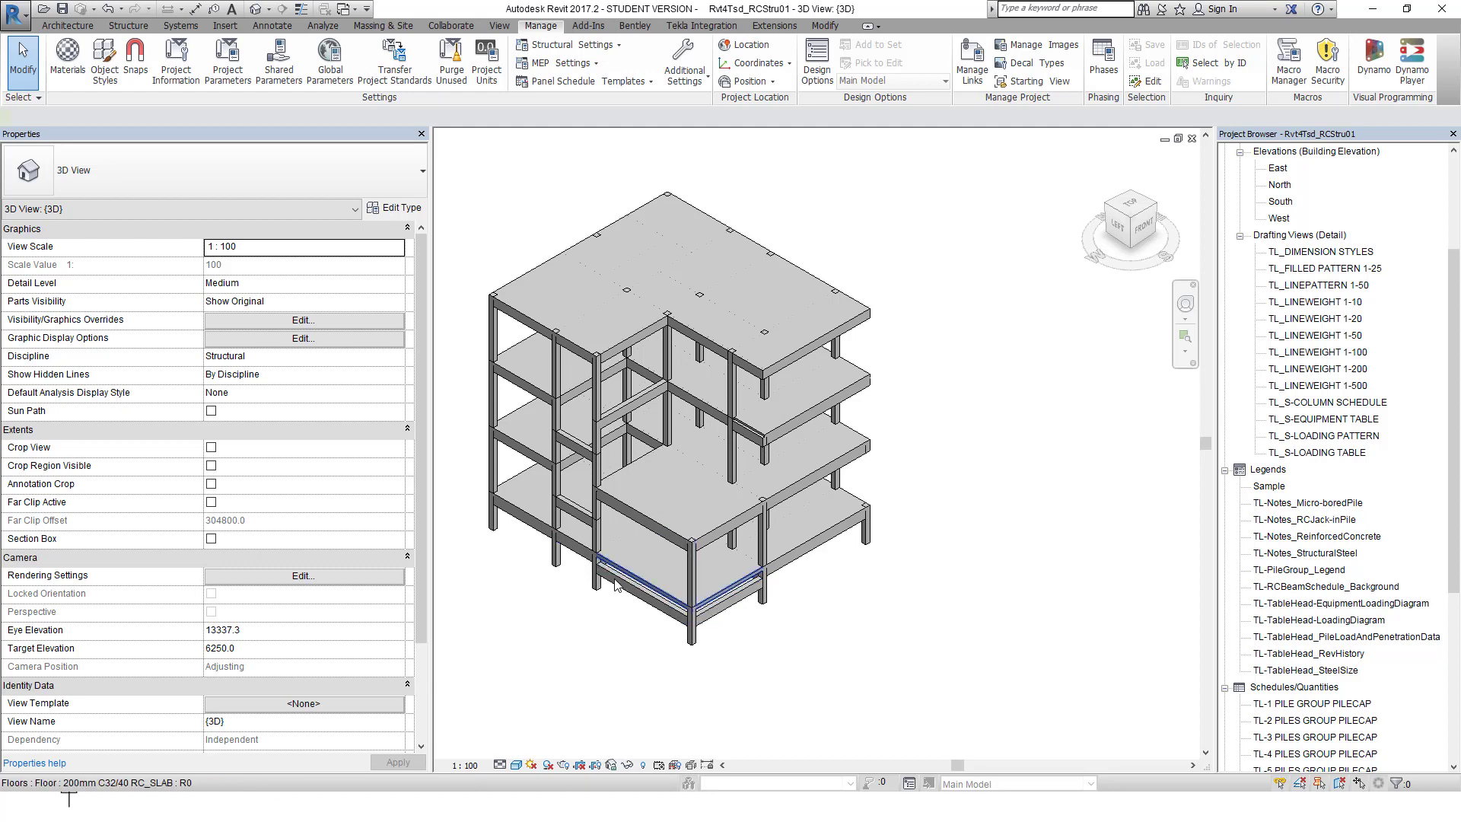
left_click(615, 584)
left_click(233, 267)
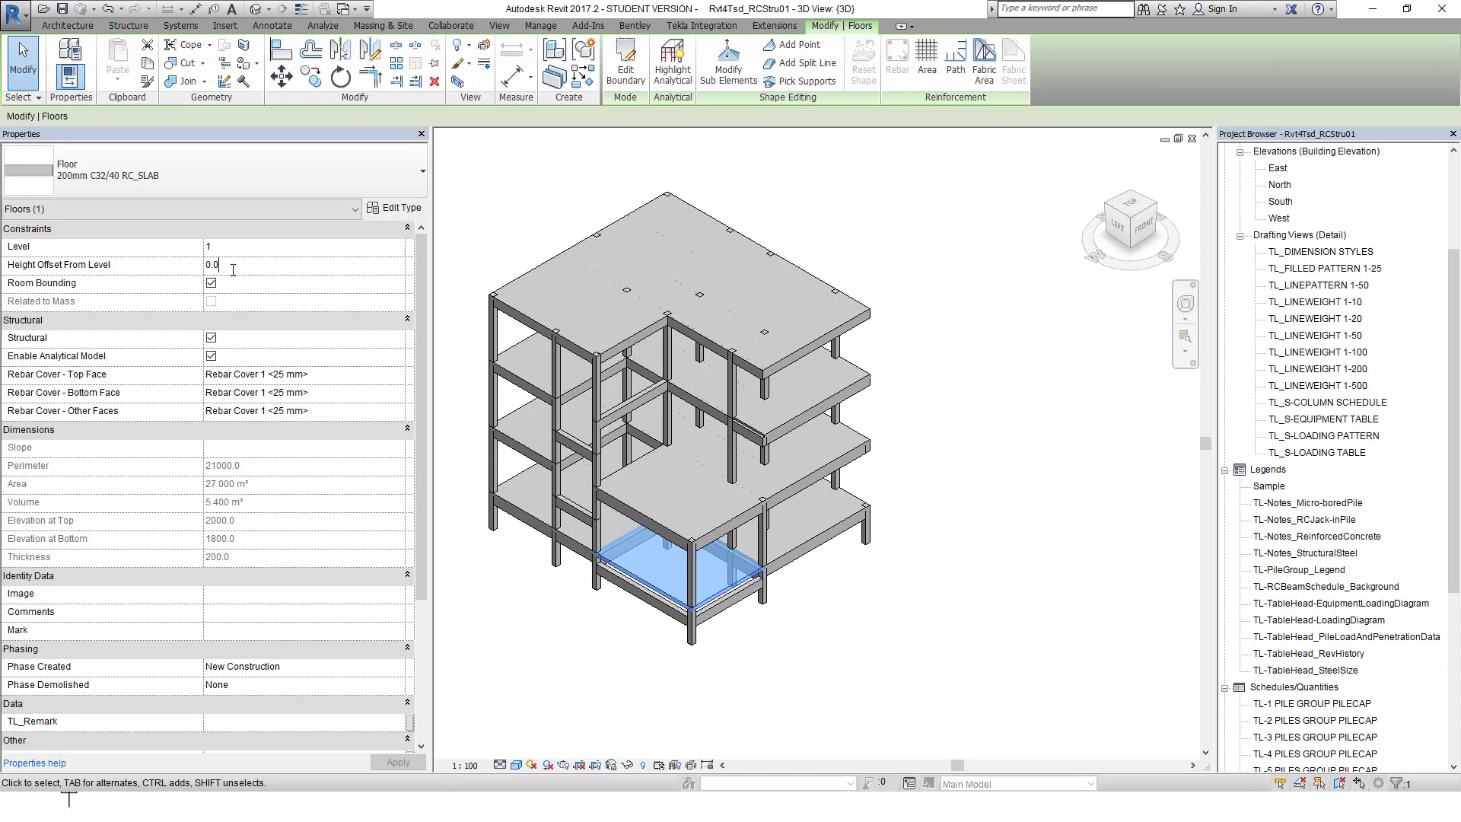
key("BackSpace")
key("BackSpace")
left_click(396, 764)
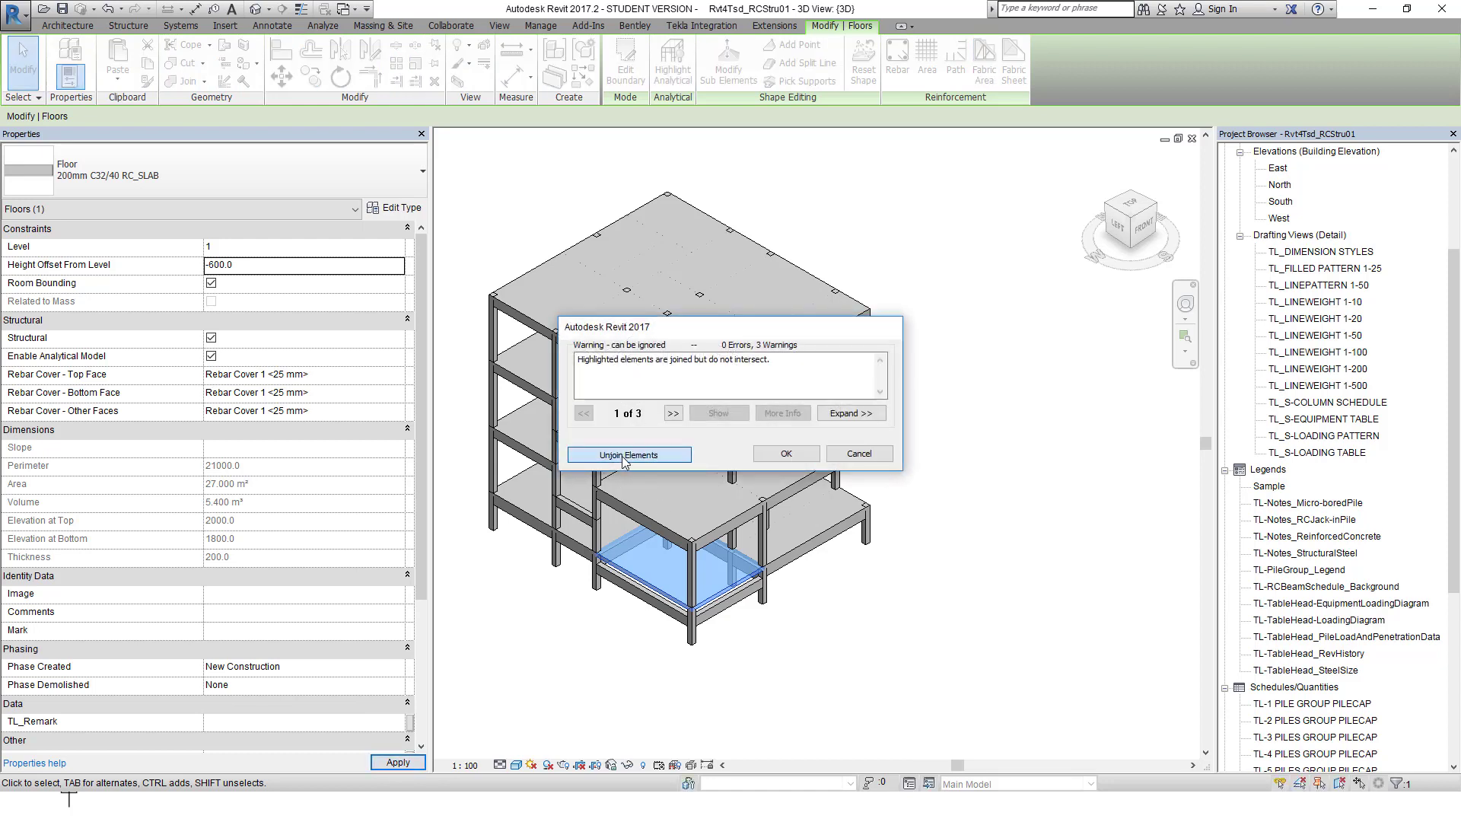
left_click(628, 455)
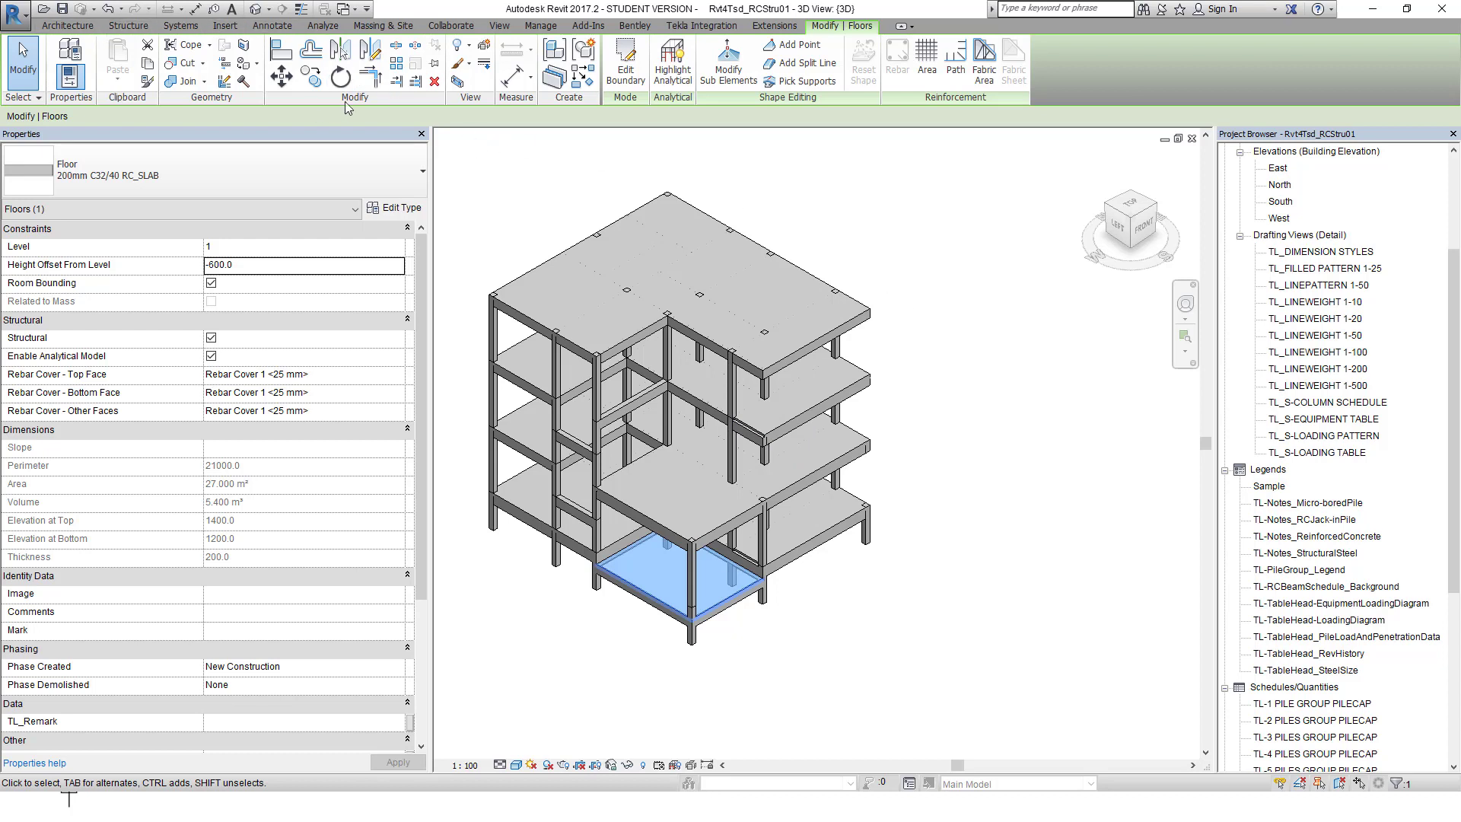
left_click(108, 9)
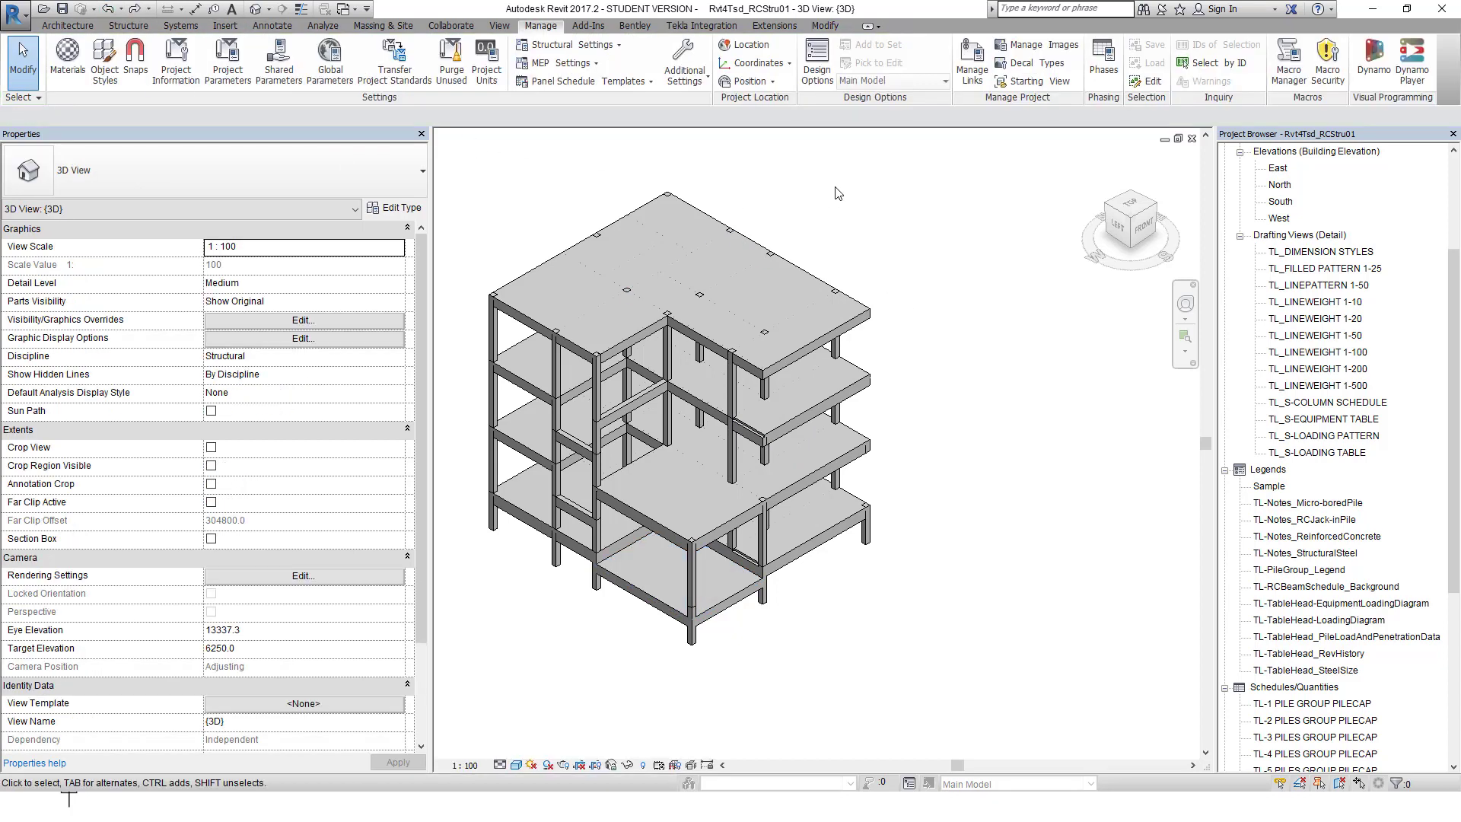
left_click(108, 9)
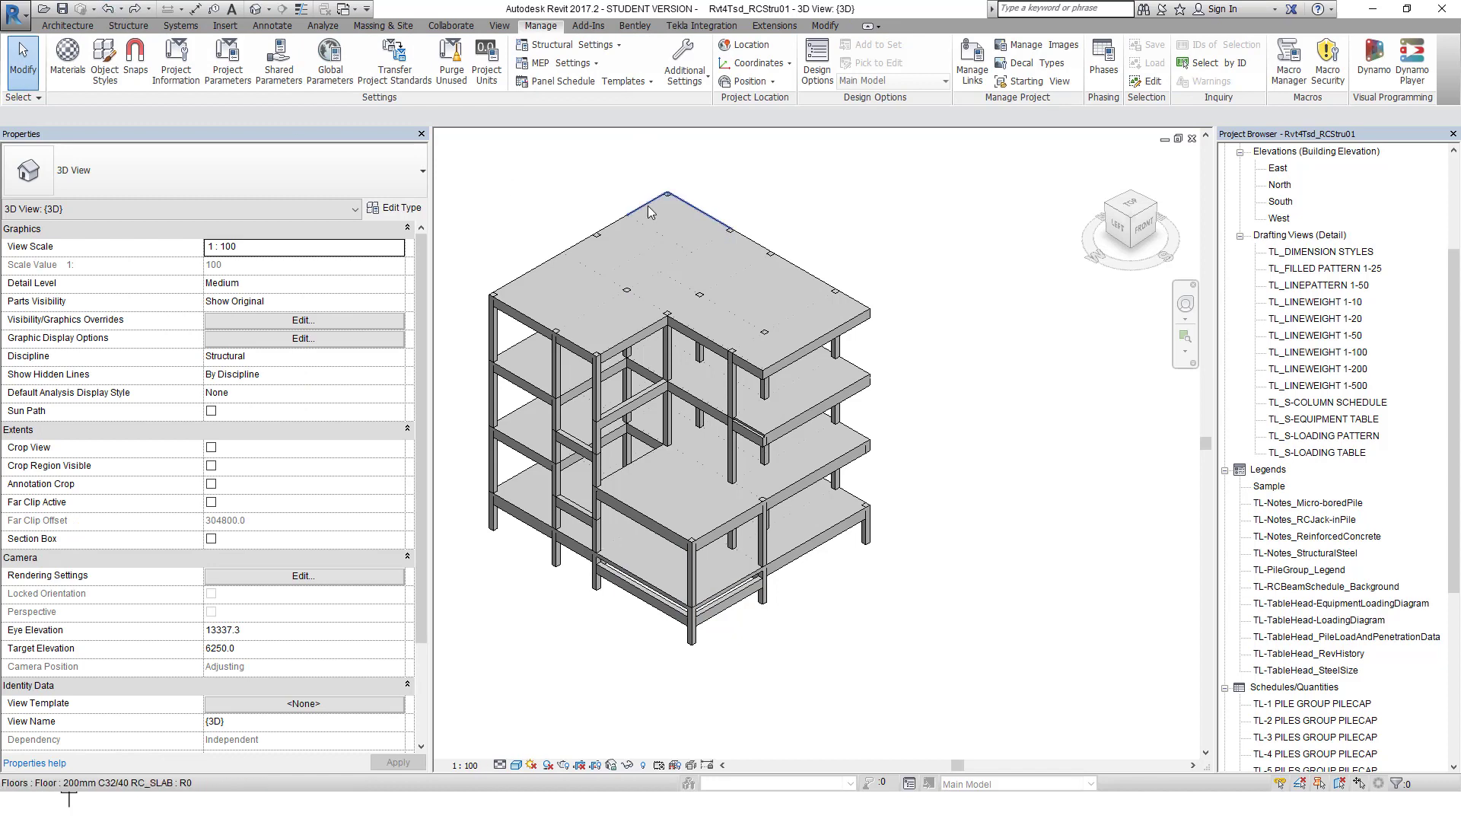
- Open Dynamo Player and load the scripts from the DynFile folder in TsdRvt001-Interoperability
left_click(1408, 56)
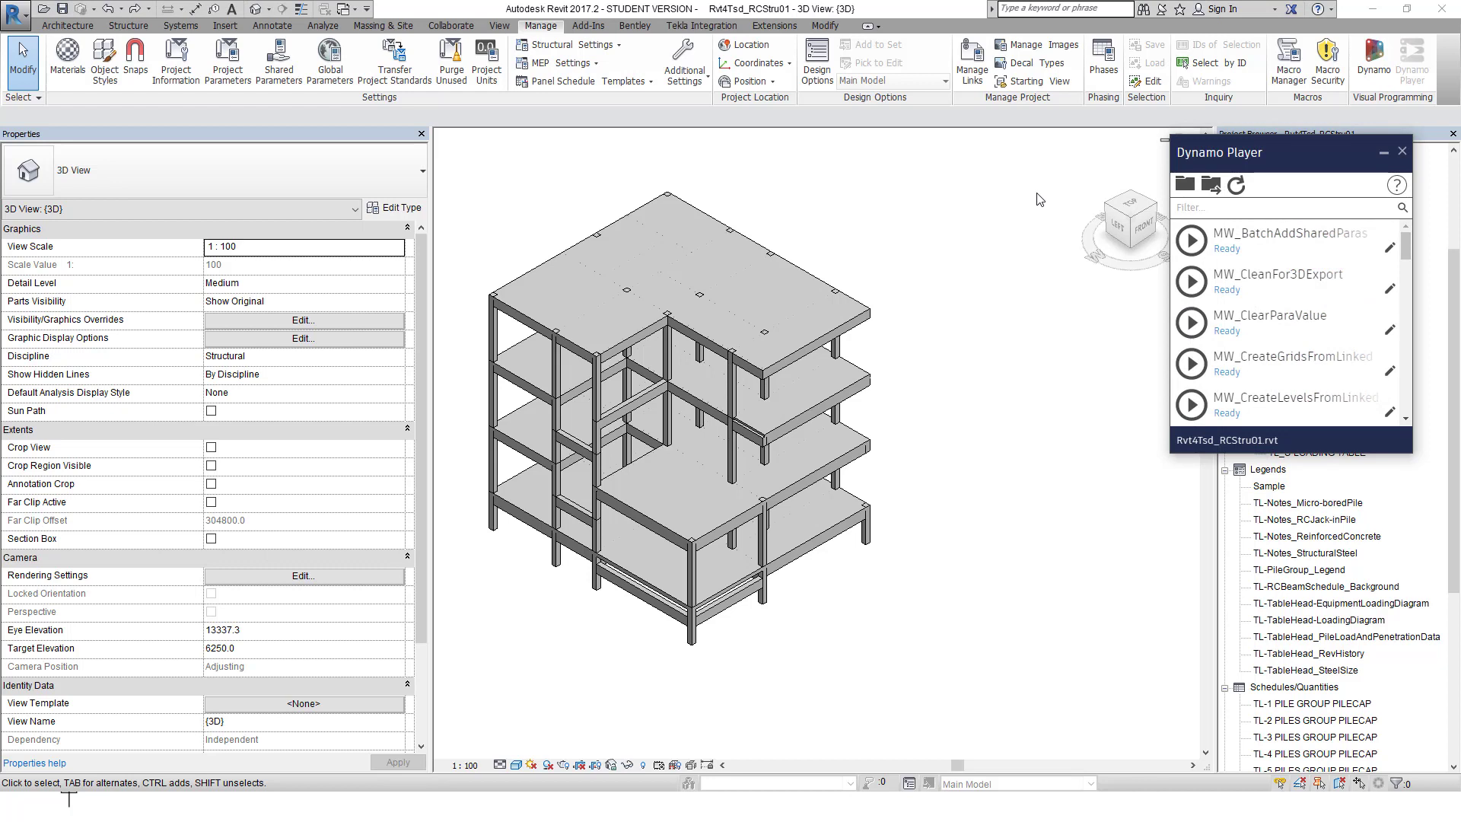
left_click(1186, 185)
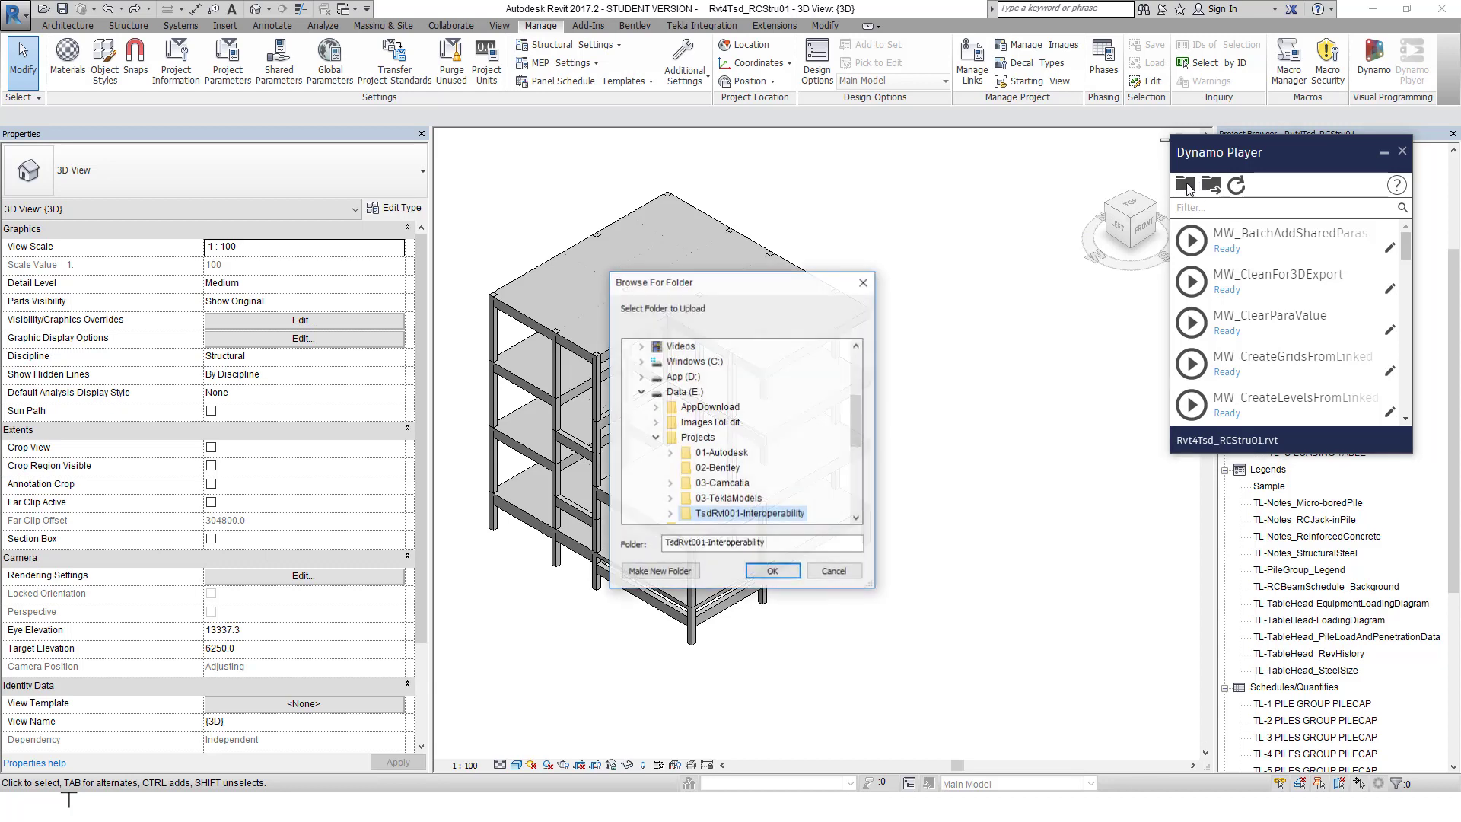
double_click(718, 513)
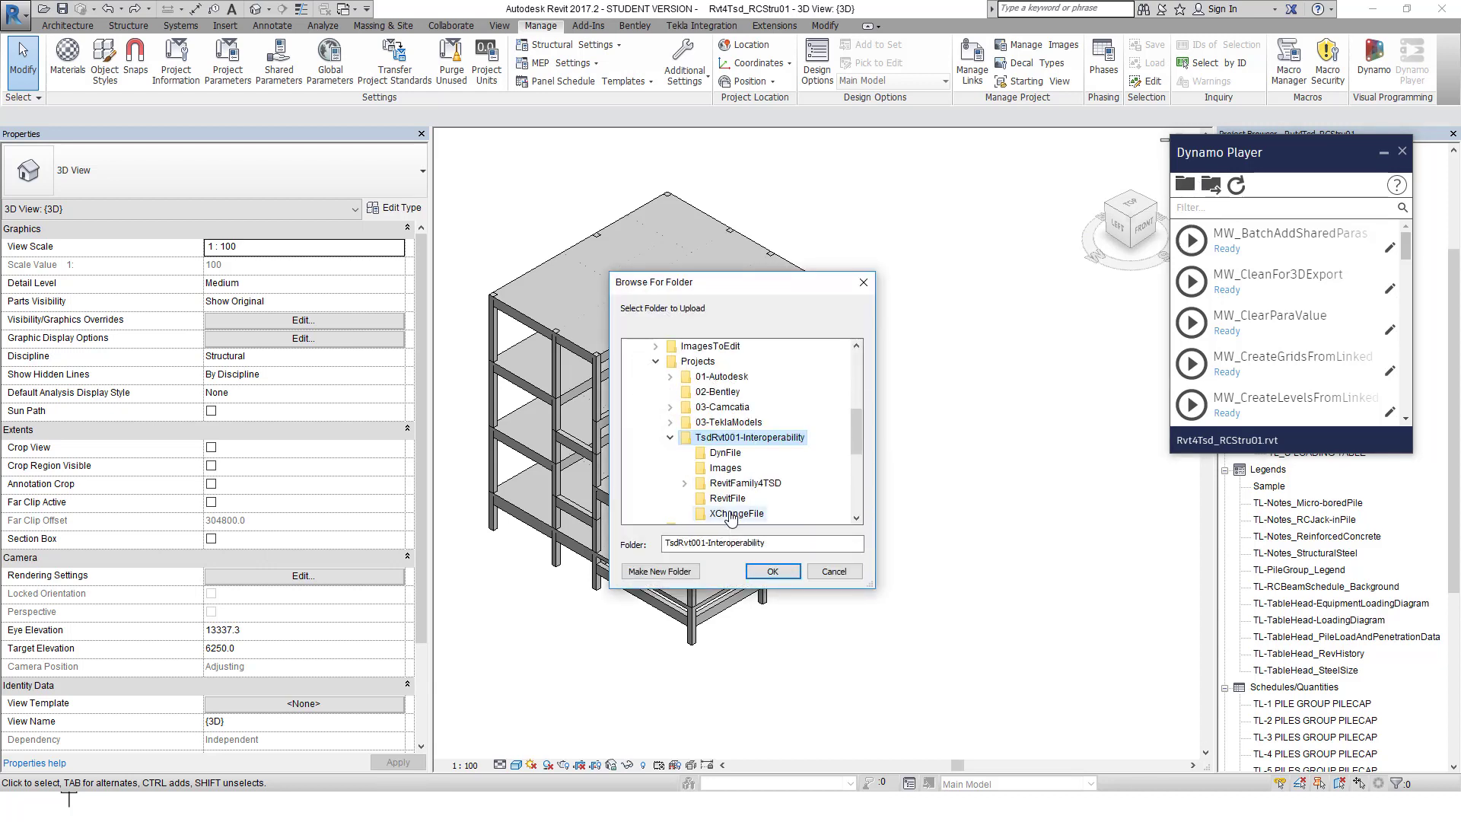
left_click(723, 452)
left_click(773, 572)
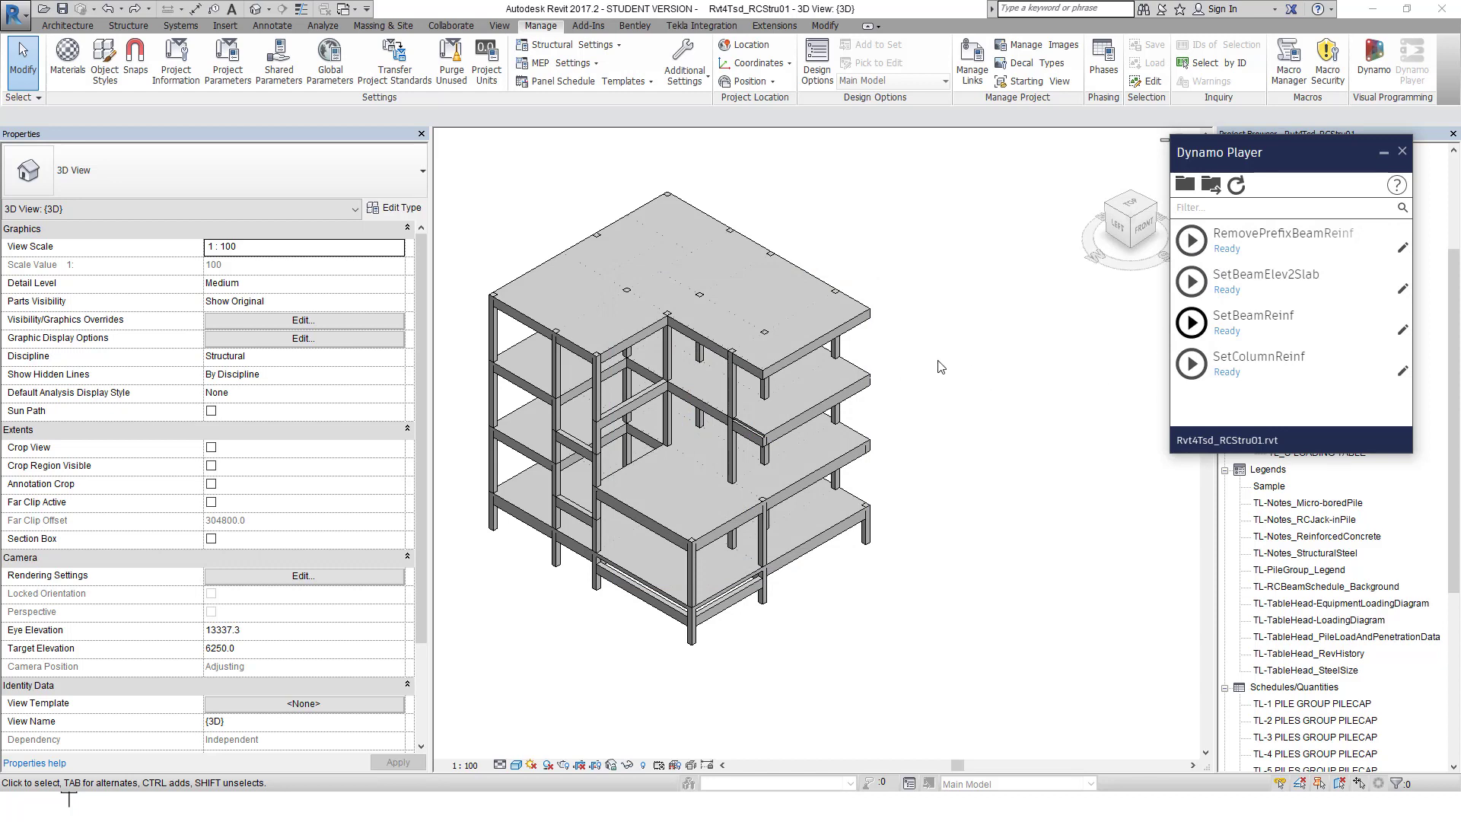
- Run the SetBeamElev2Slab script on the 250x500 front edge beam of the front corner bay, using that bay's Level 1 slab as reference
left_click(1191, 281)
left_click_drag(626, 147, 427, 144)
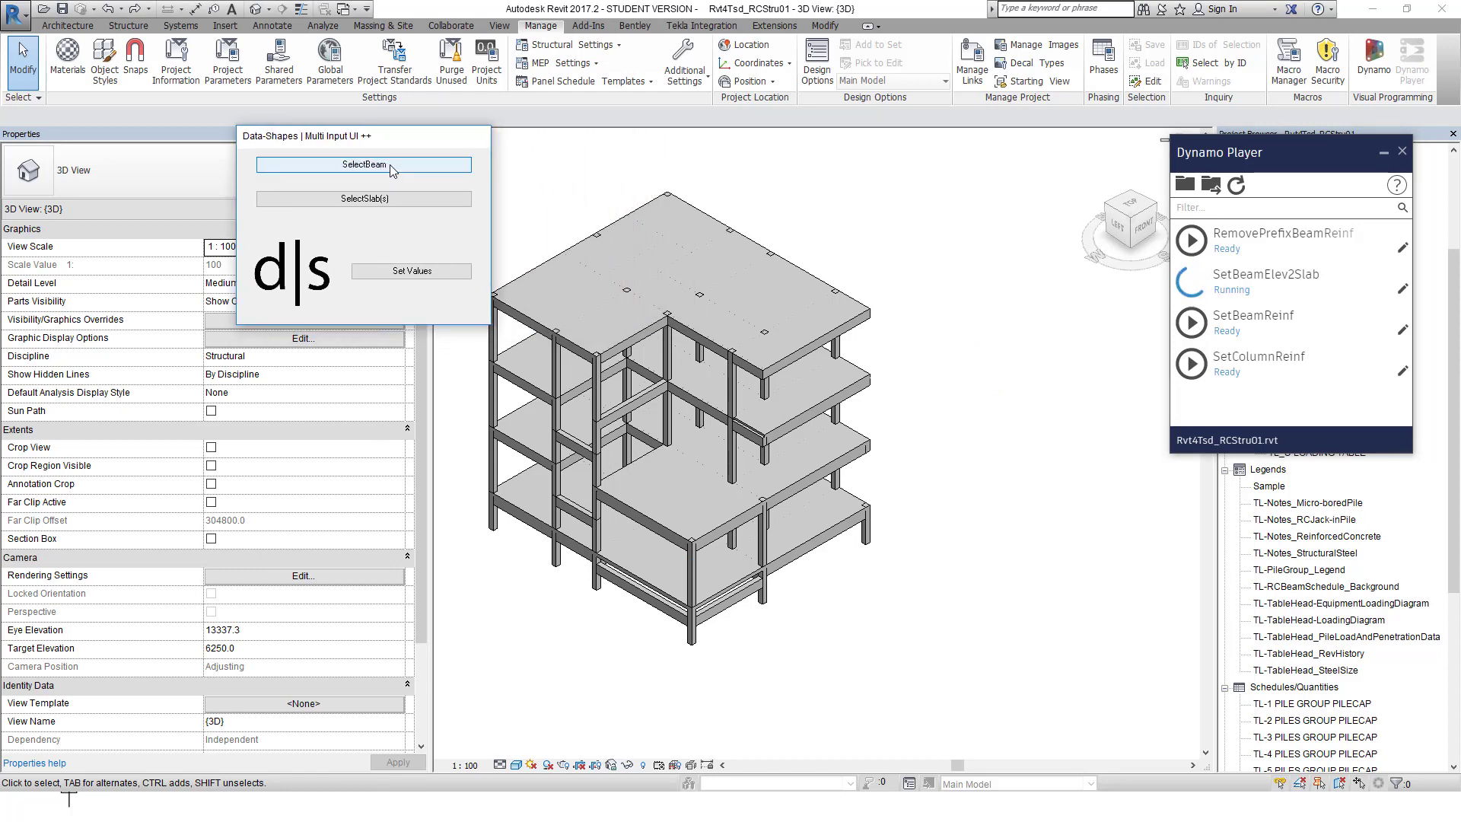
left_click(392, 166)
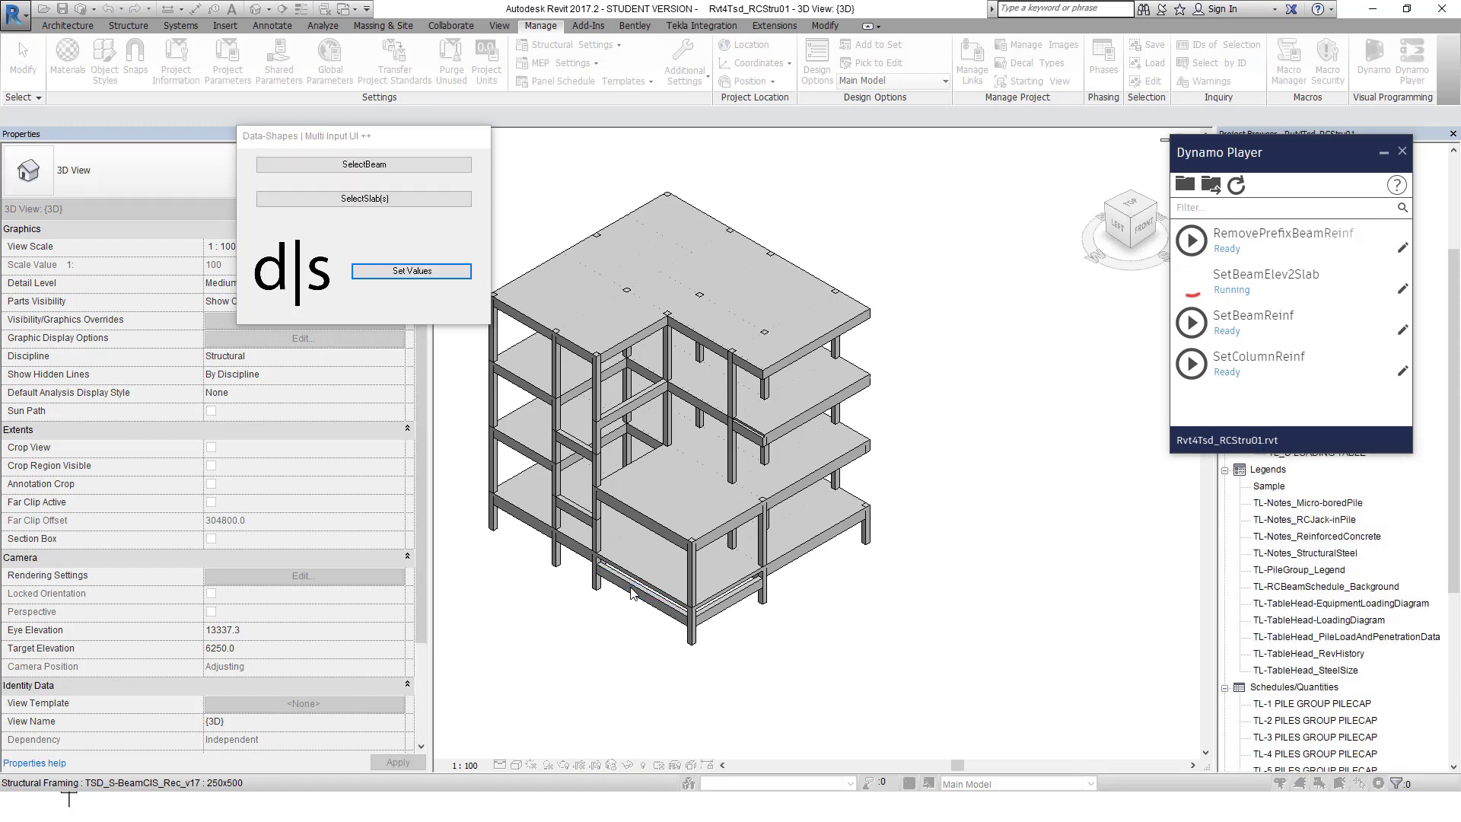
left_click(630, 594)
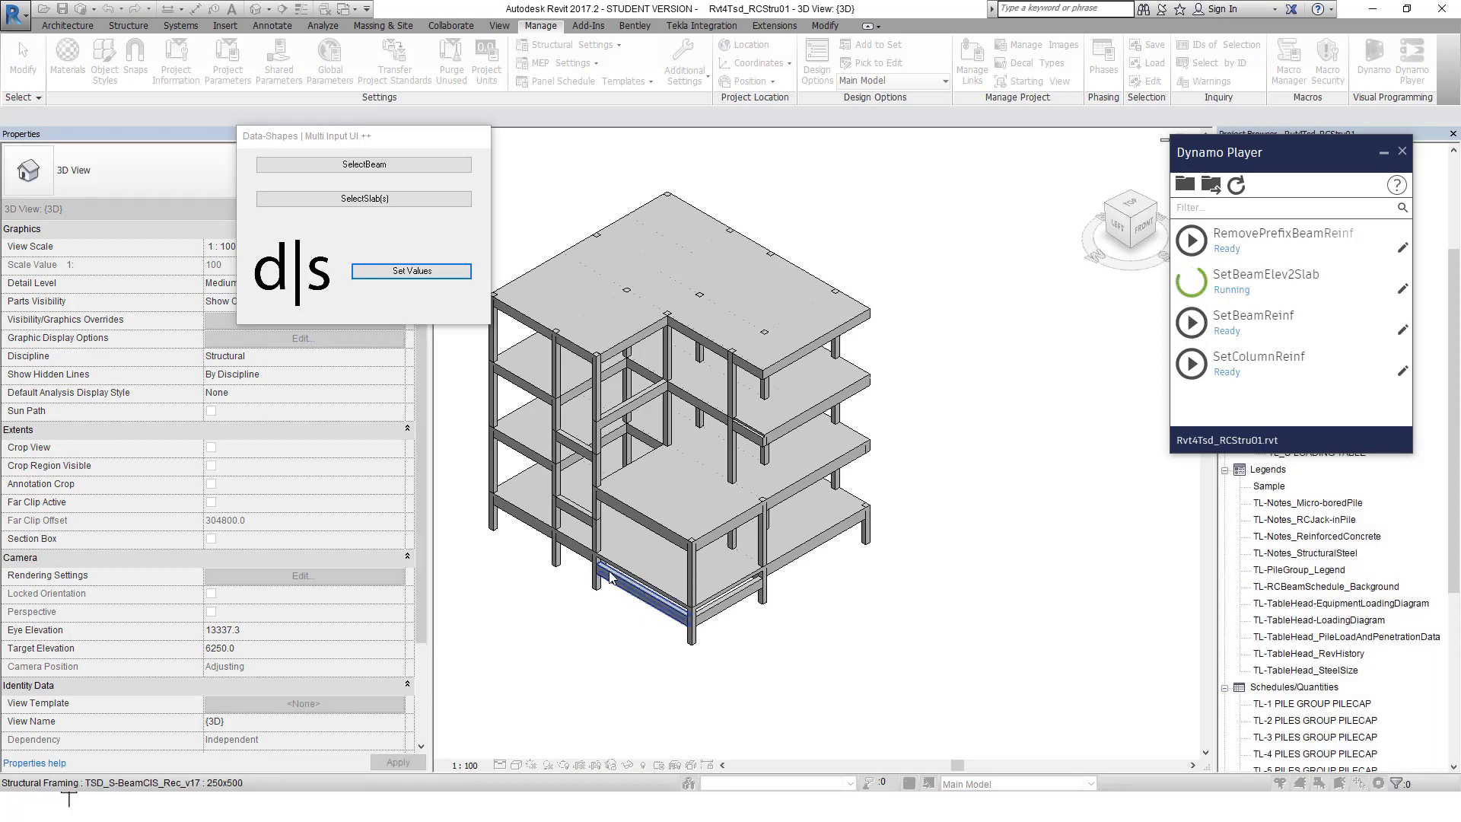
left_click(383, 199)
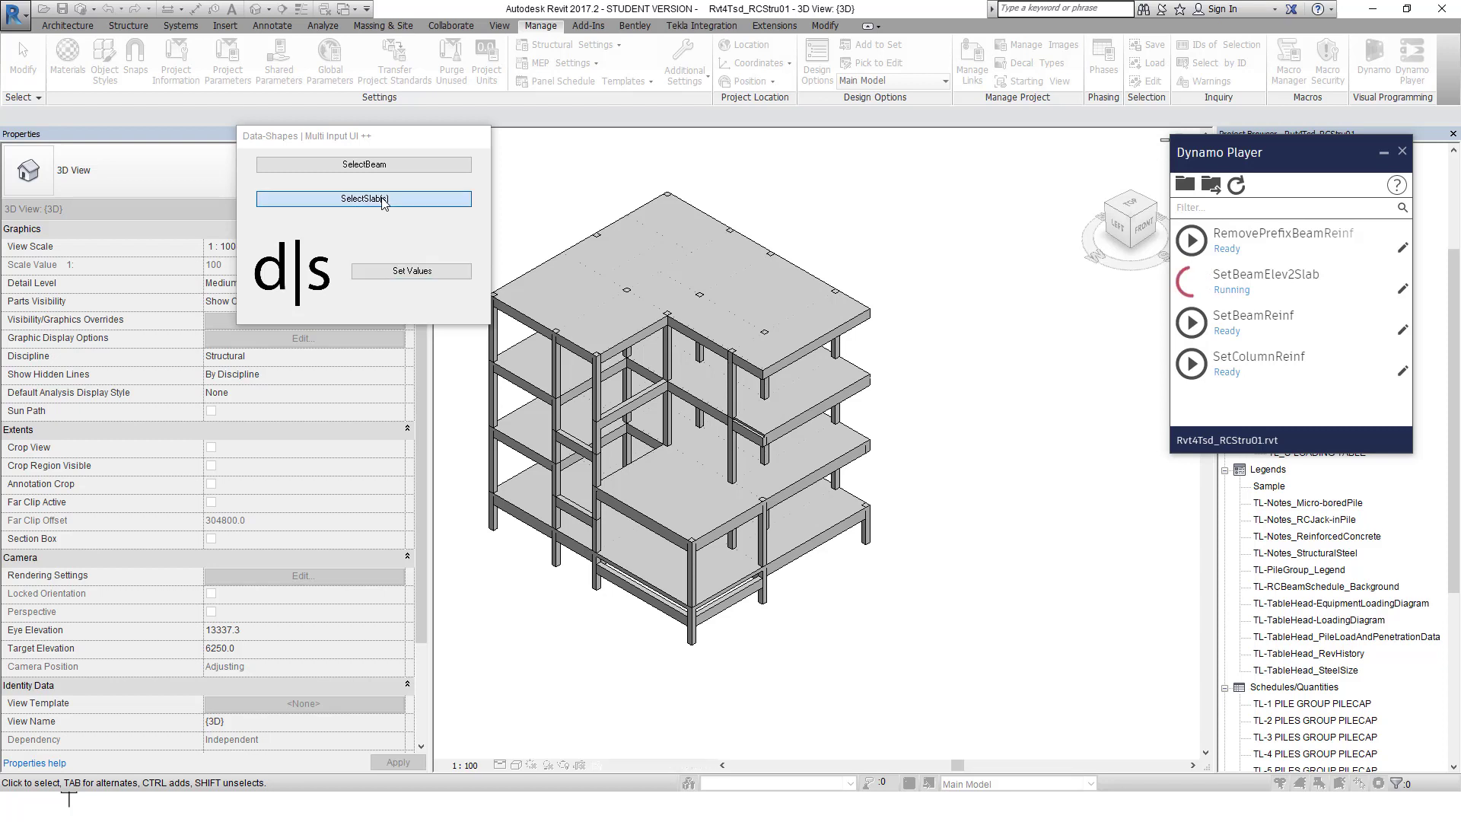
left_click(638, 571)
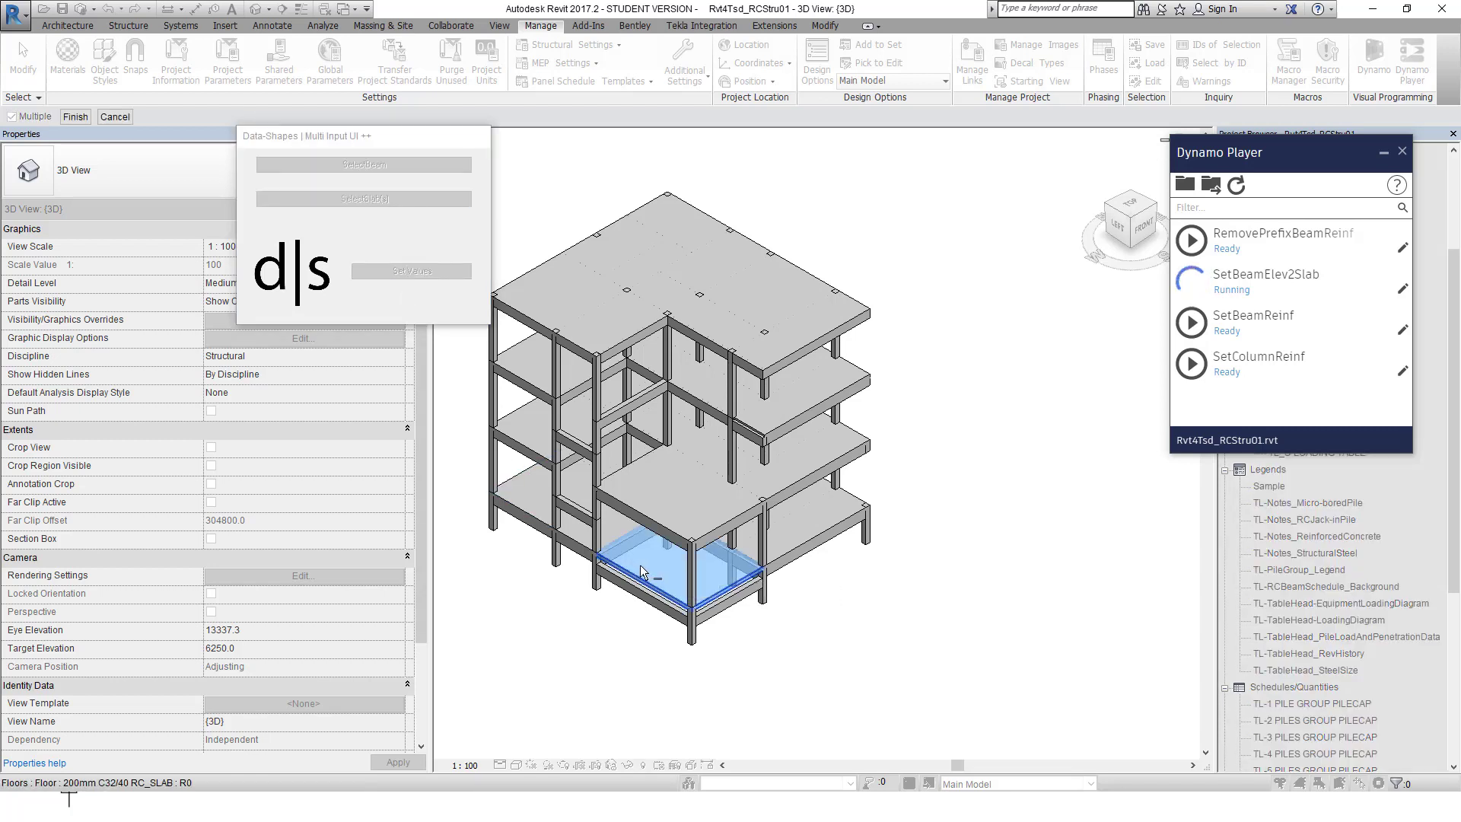
left_click(74, 119)
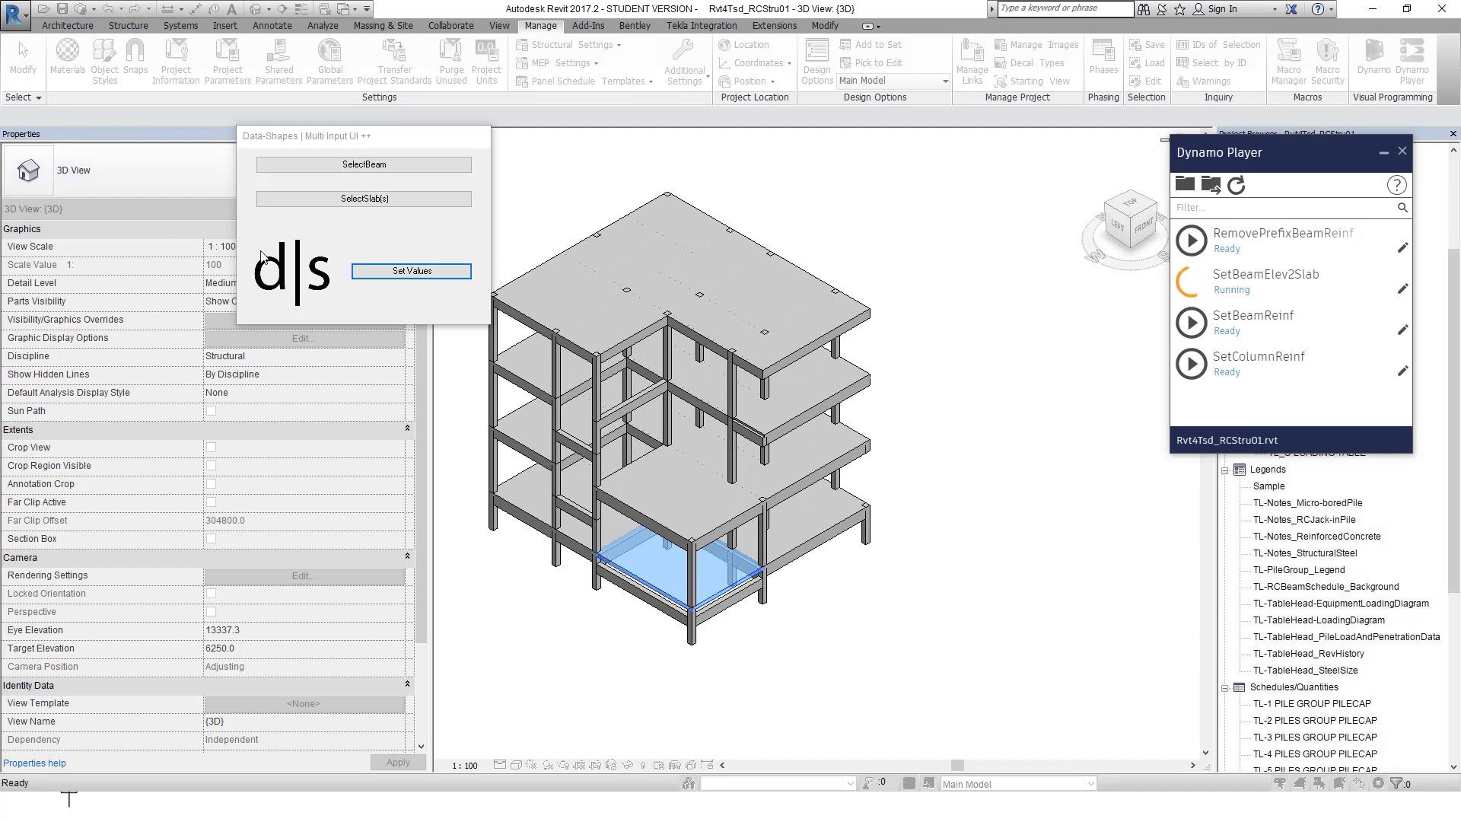
left_click(411, 272)
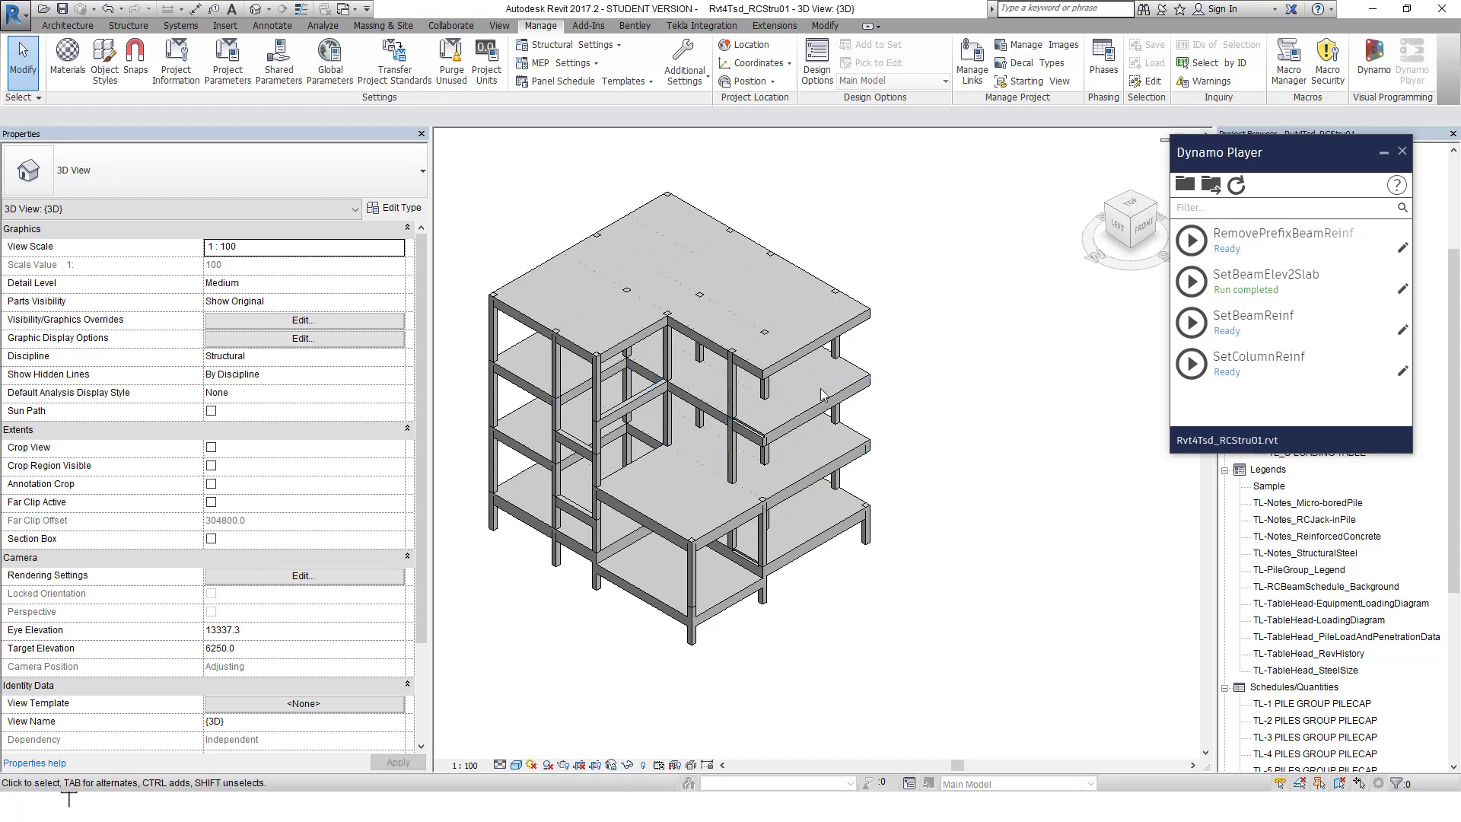
- Run the SetBeamElev2Slab script again and pick the 250x750 beam between the front corner bay and the bay behind it
left_click(1191, 282)
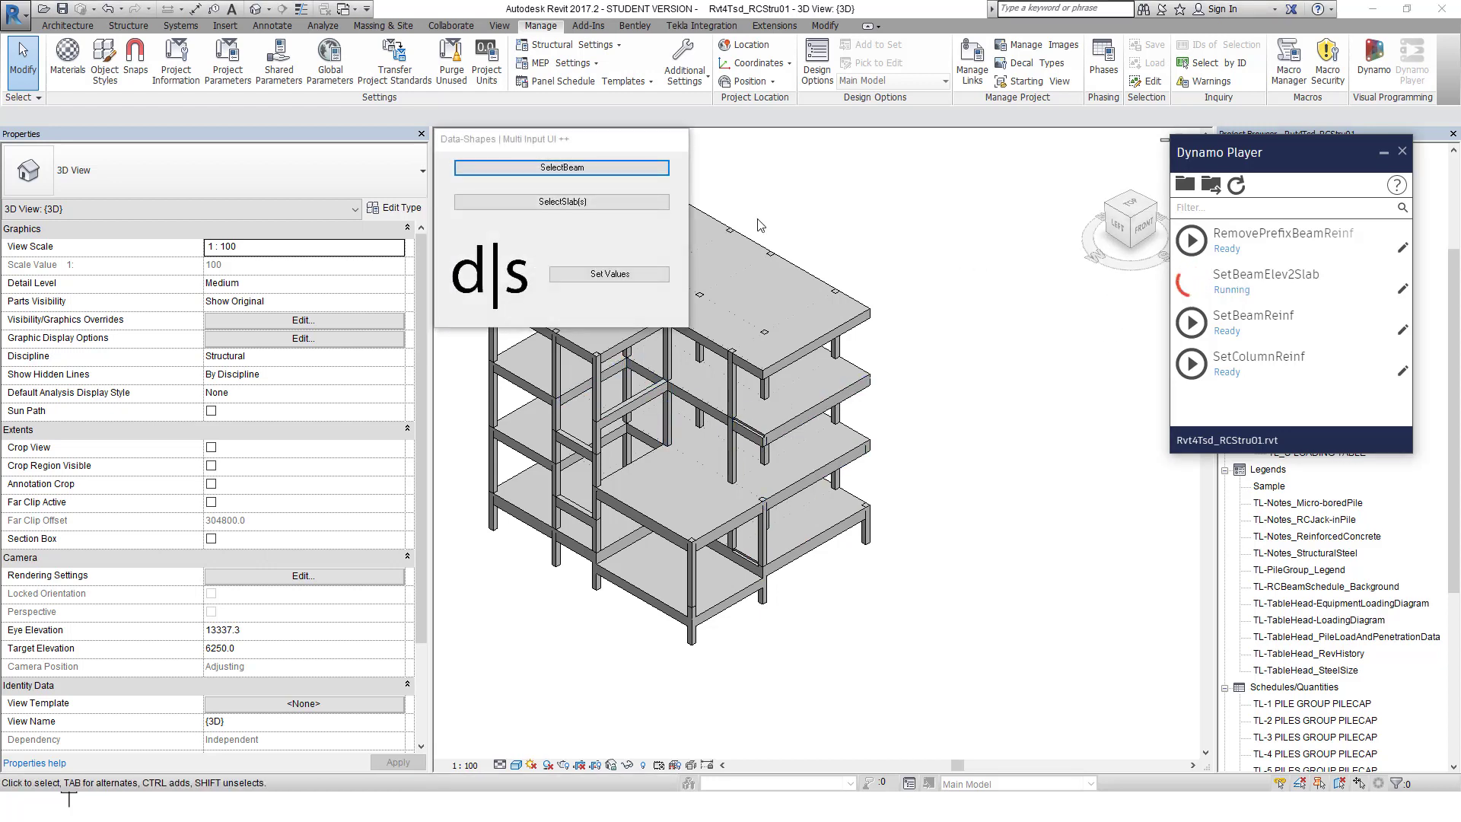
left_click(583, 168)
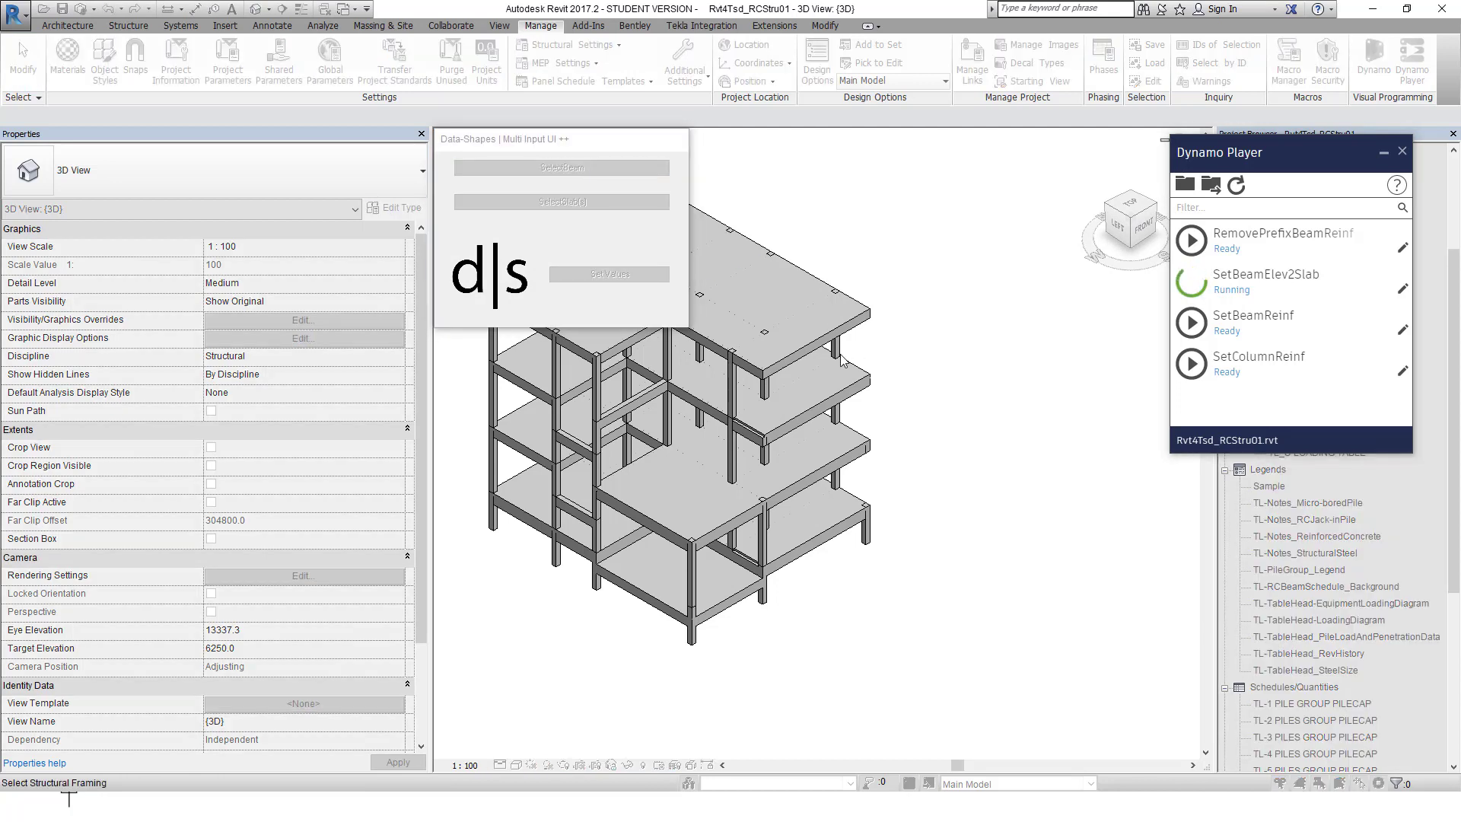
left_click(753, 564)
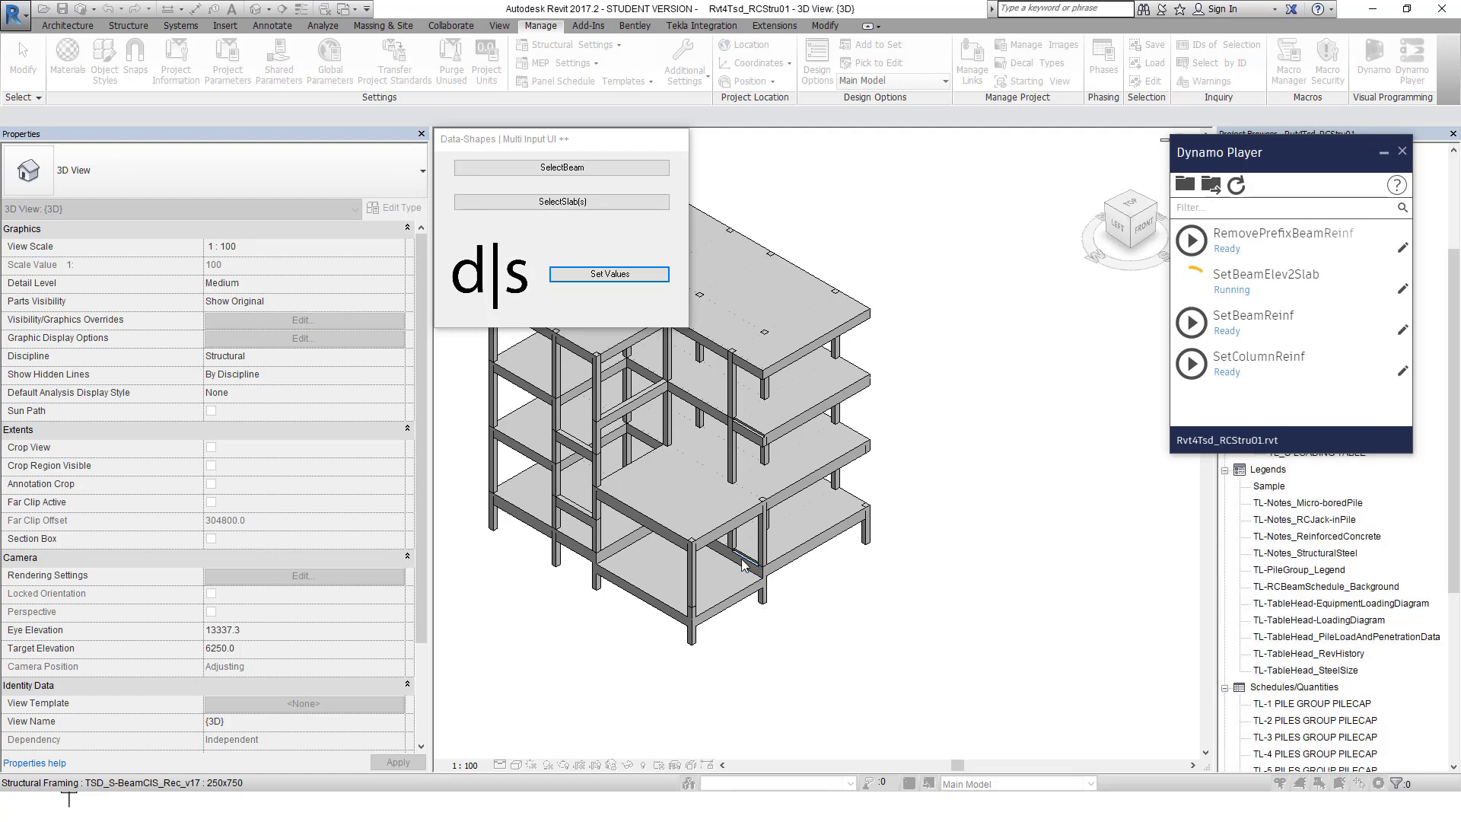
- Assign the seven slabs as script references, four on the front side and three stacked on the rear side, and set the values
left_click(539, 203)
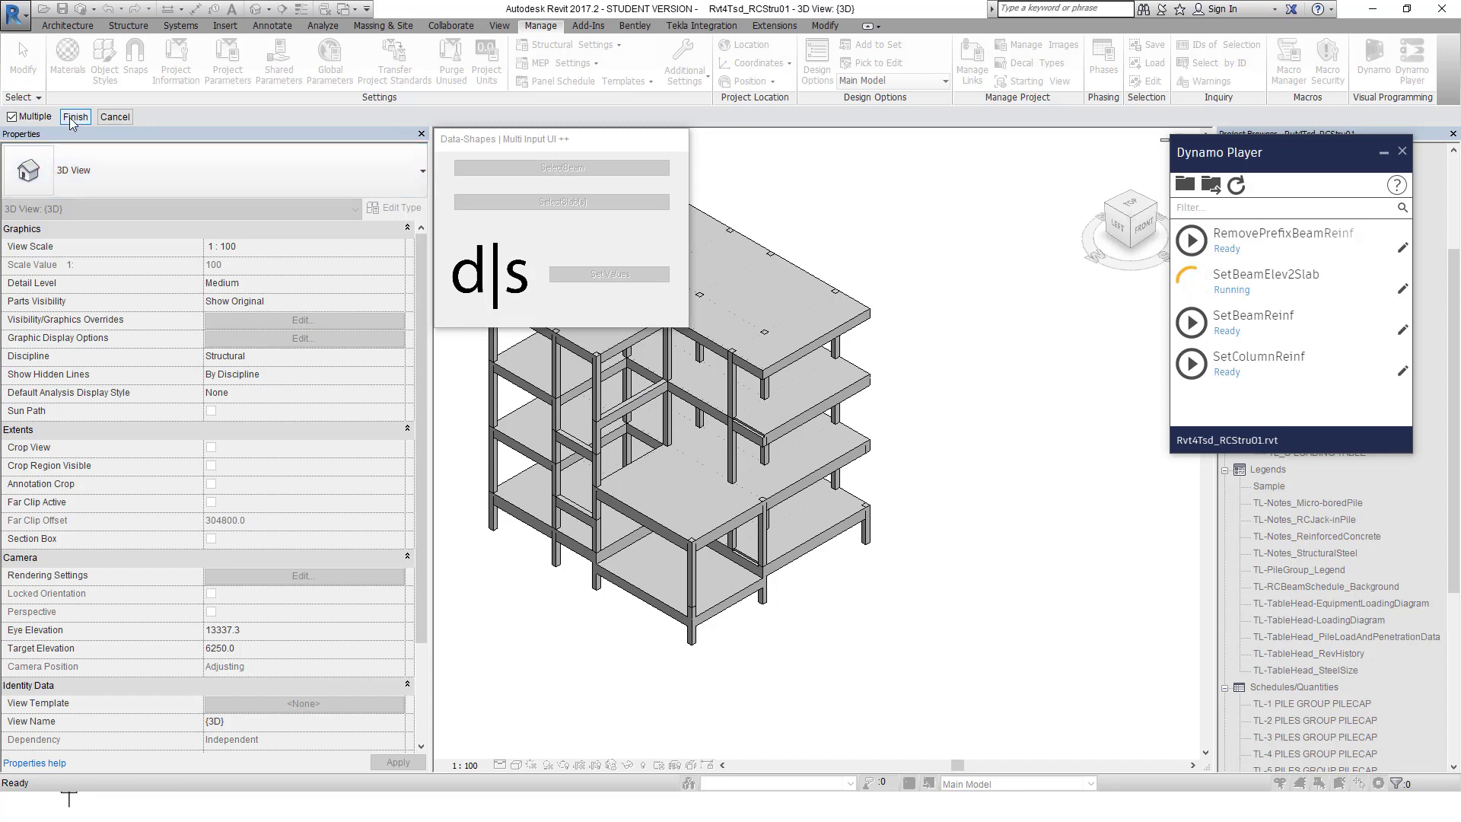
left_click(778, 542)
left_click(793, 468)
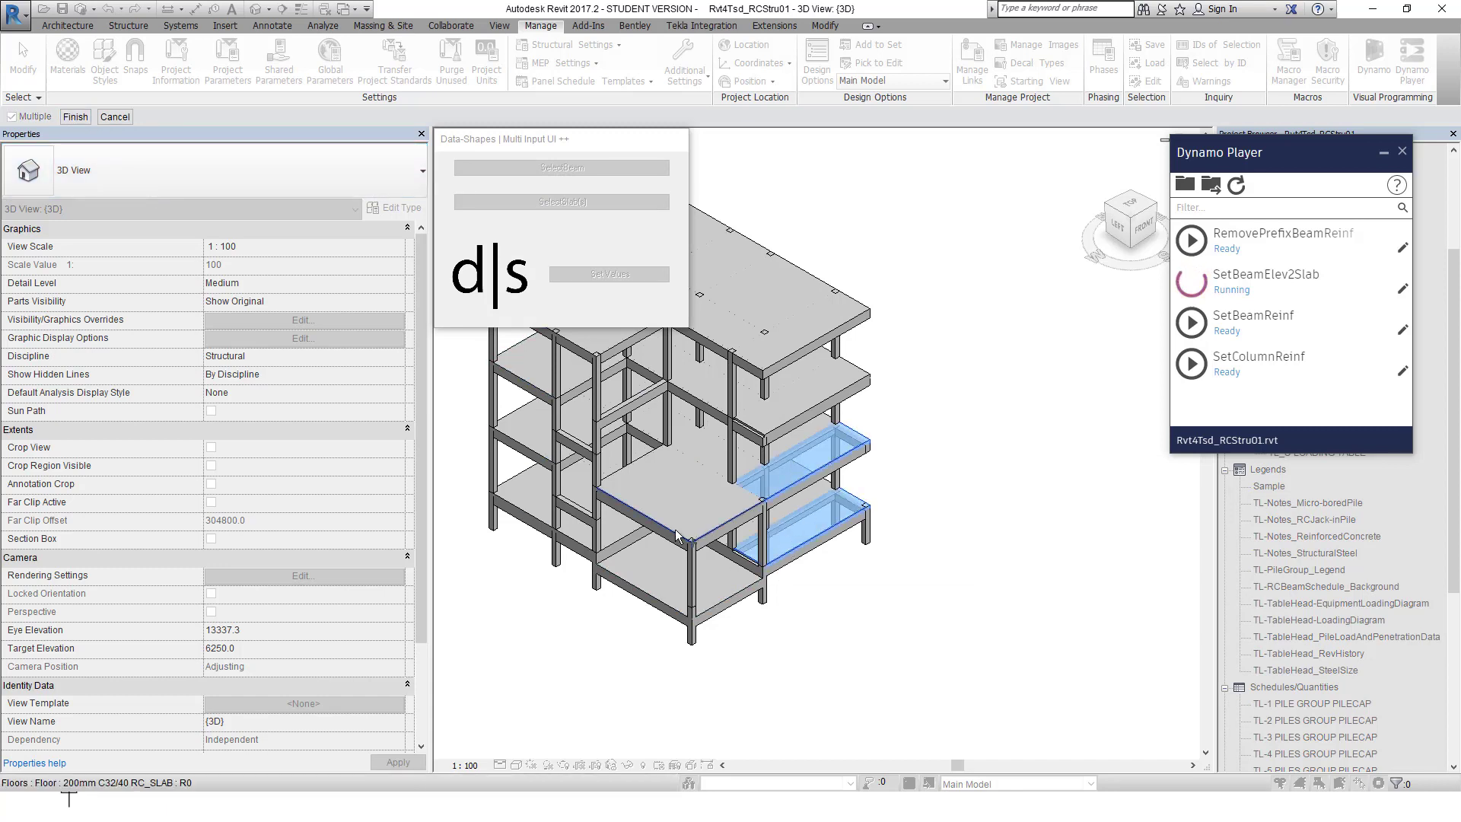
left_click(694, 518)
left_click(818, 411)
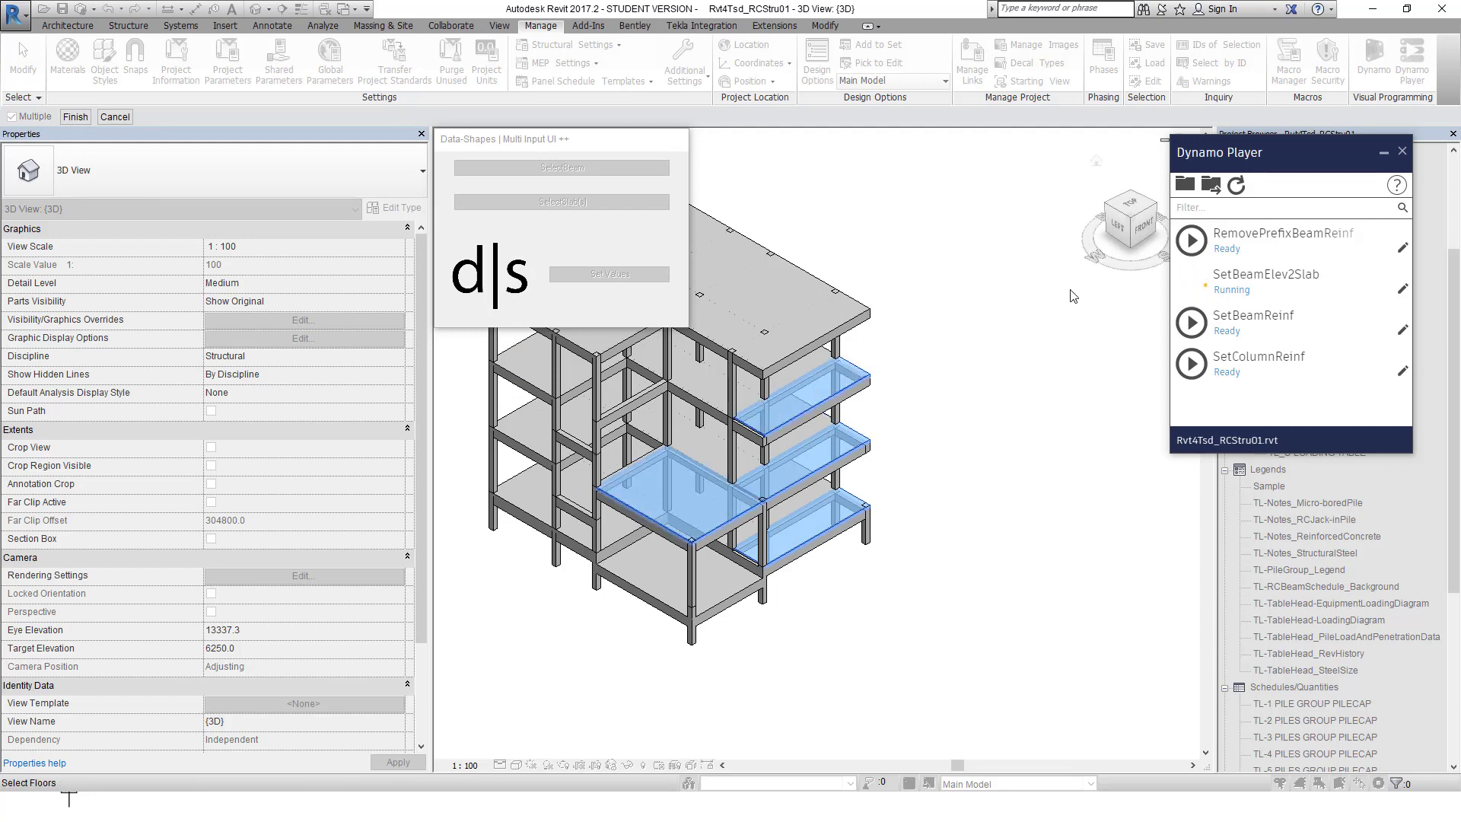
left_click(1108, 205)
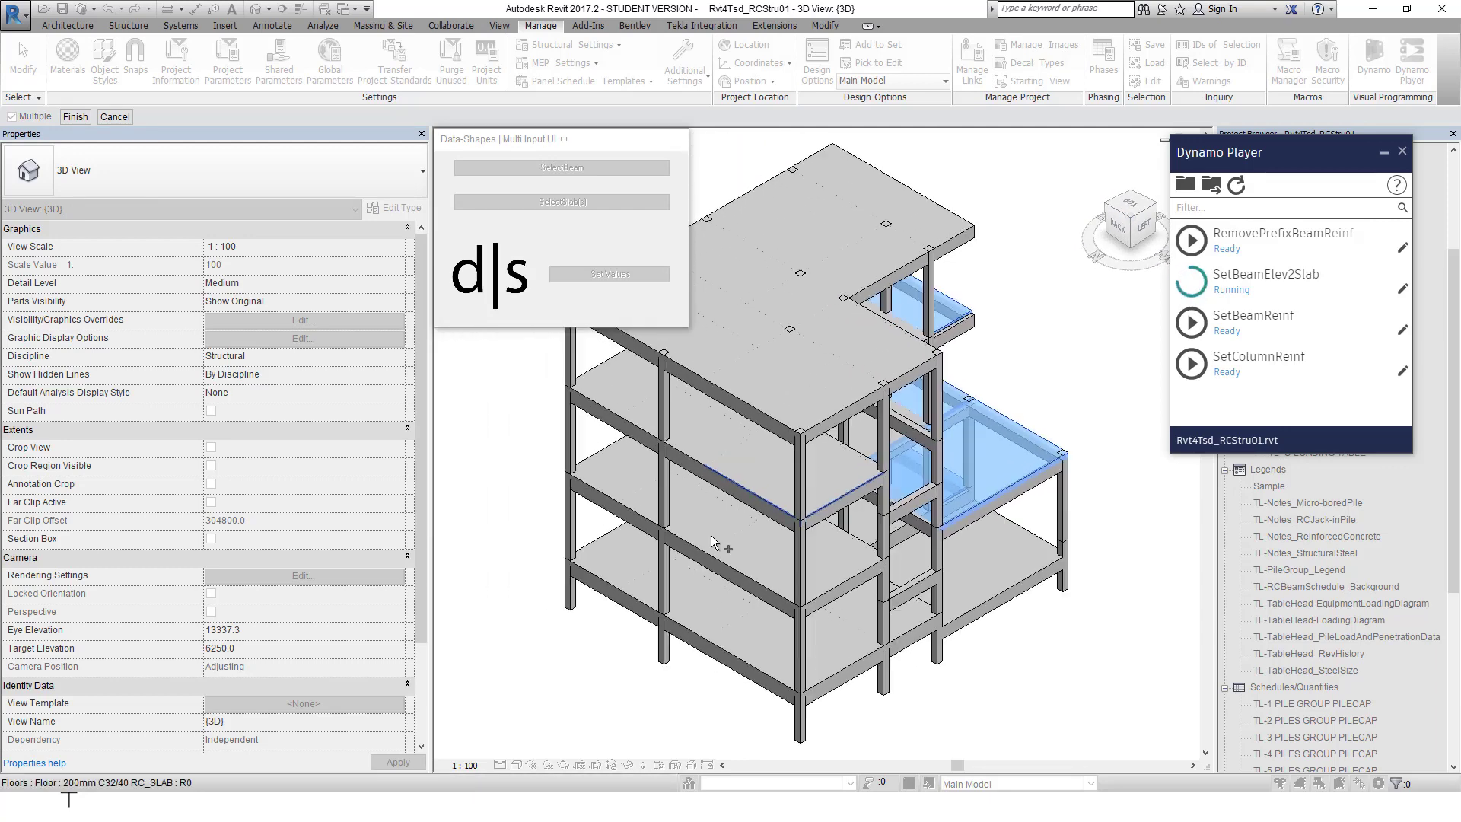
left_click(689, 610)
left_click(692, 523)
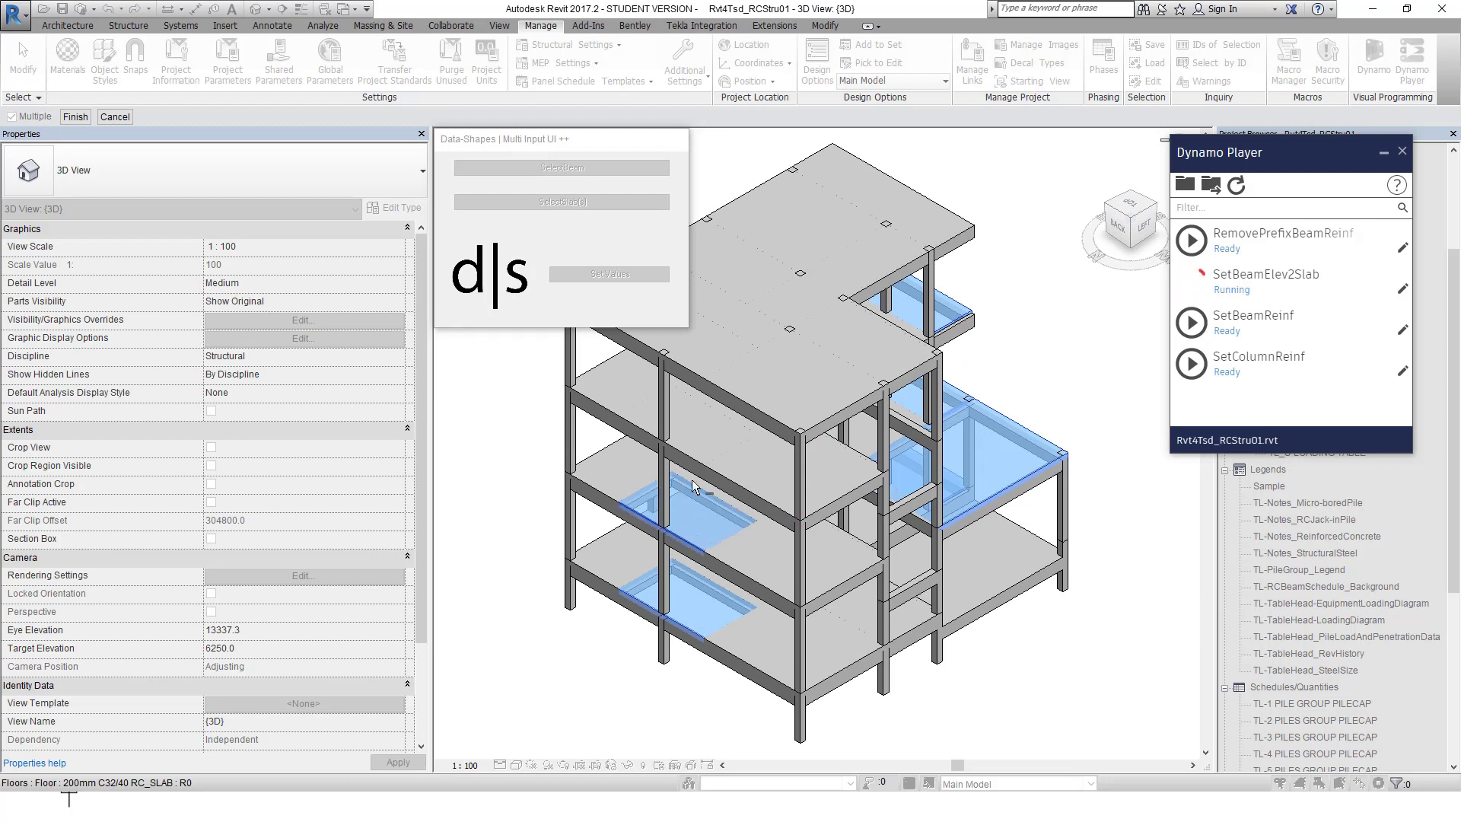
left_click(693, 436)
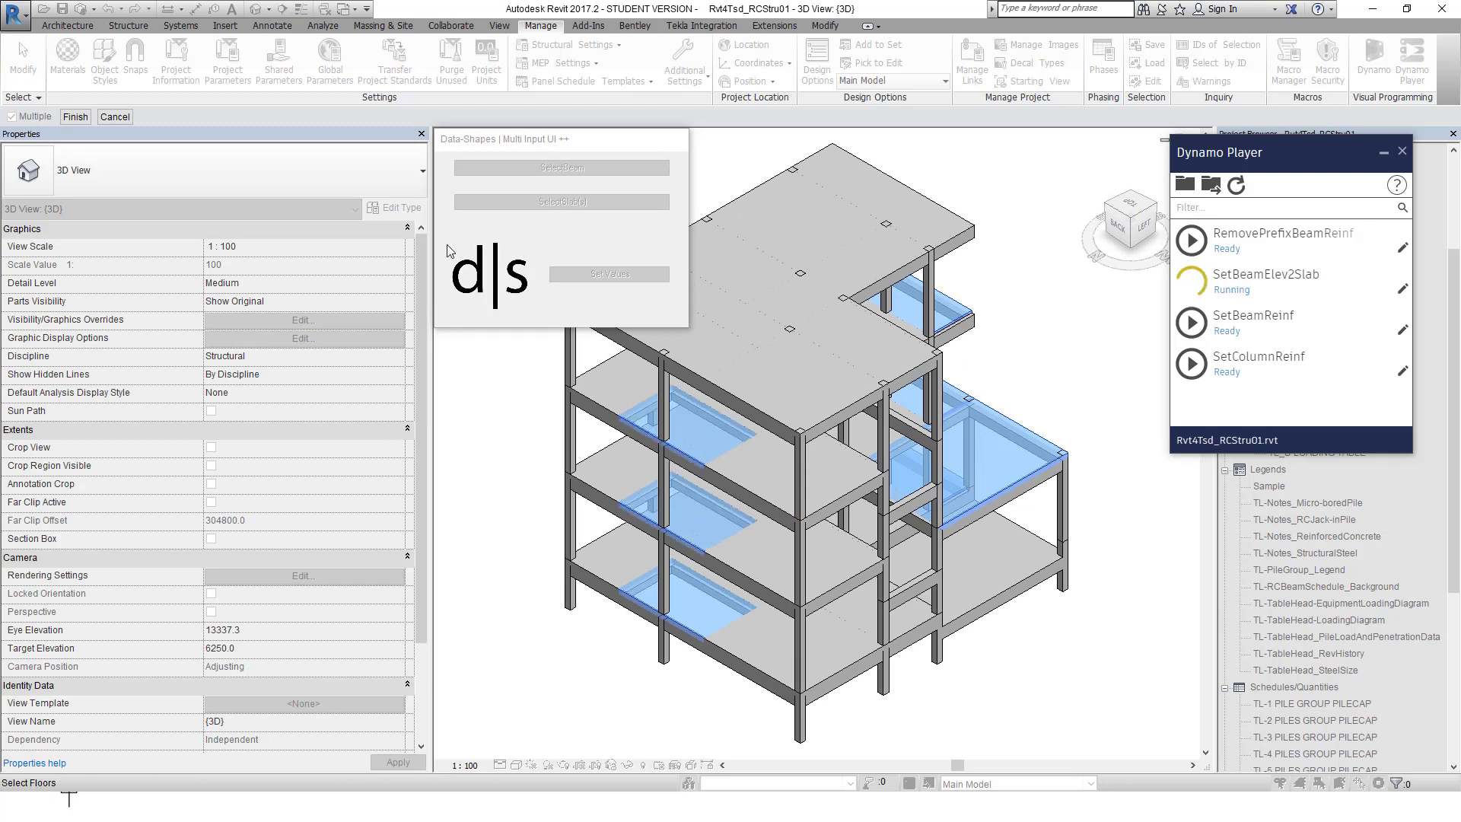
left_click(76, 116)
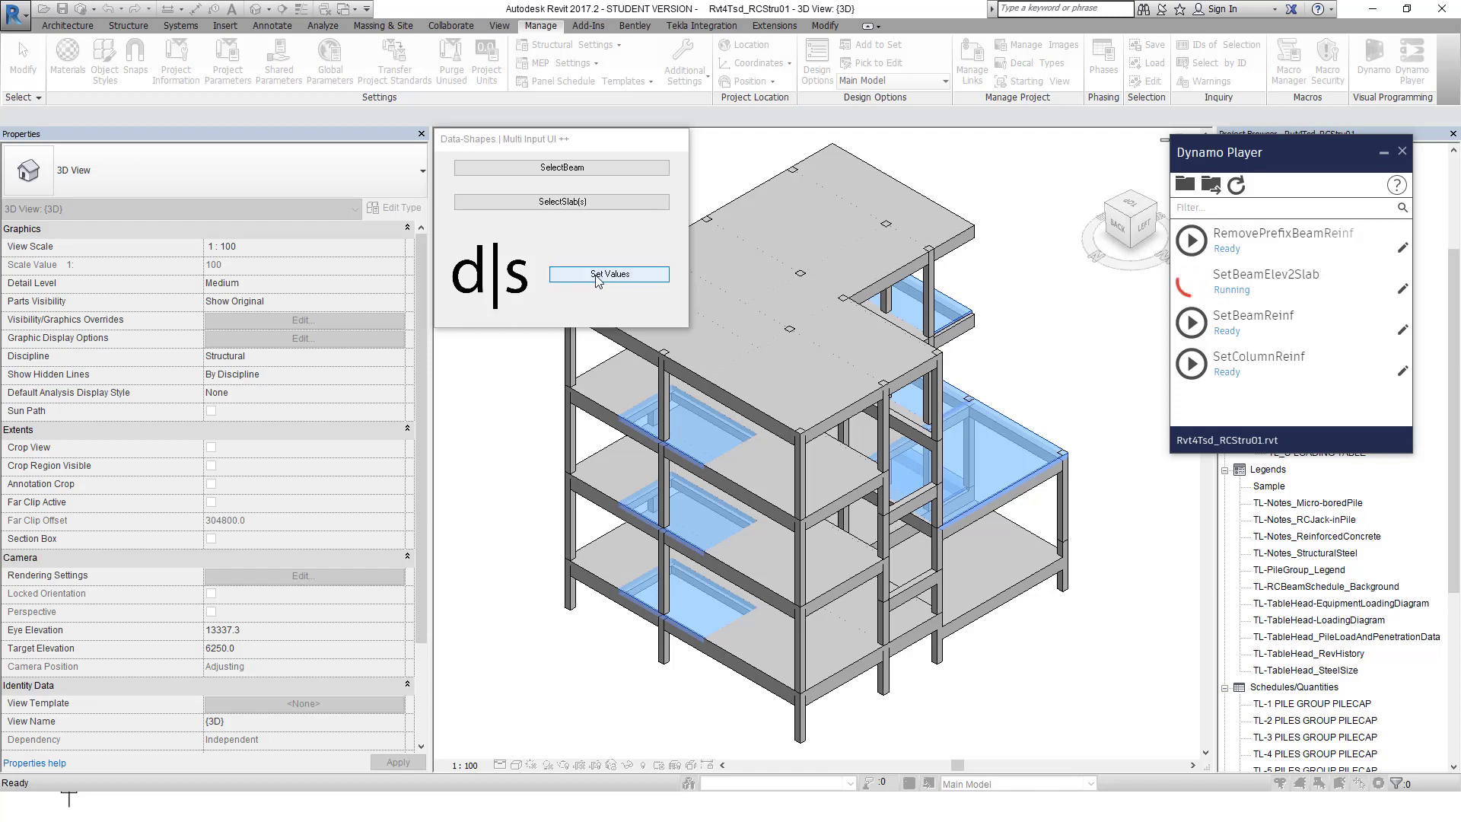
left_click(613, 274)
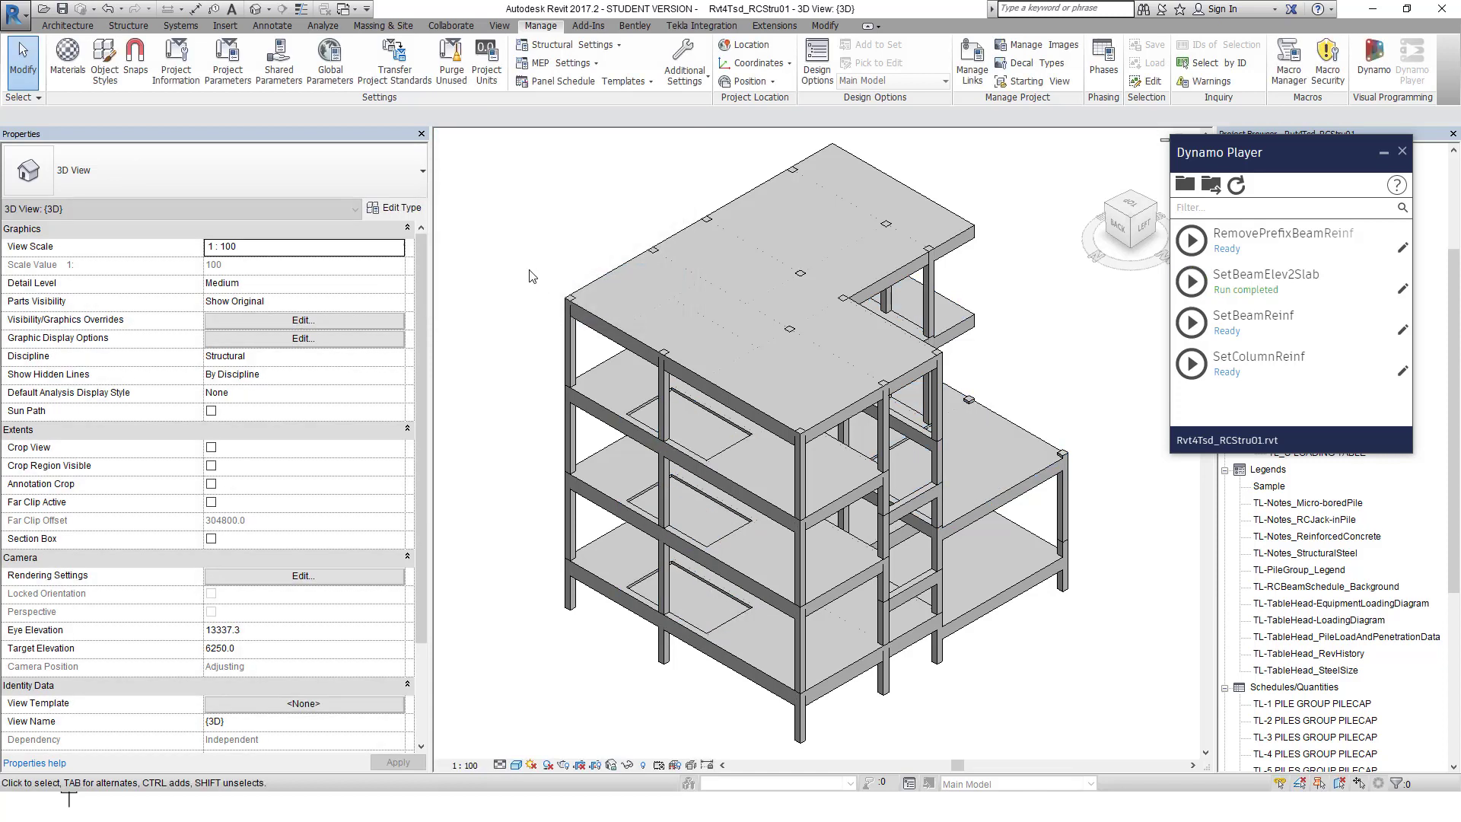
- Set the top offset to -100 for the three 250x250 columns protruding above the slabs at the front corner bay and the adjoining bay's outer corner
scroll(529, 271, "down", 3)
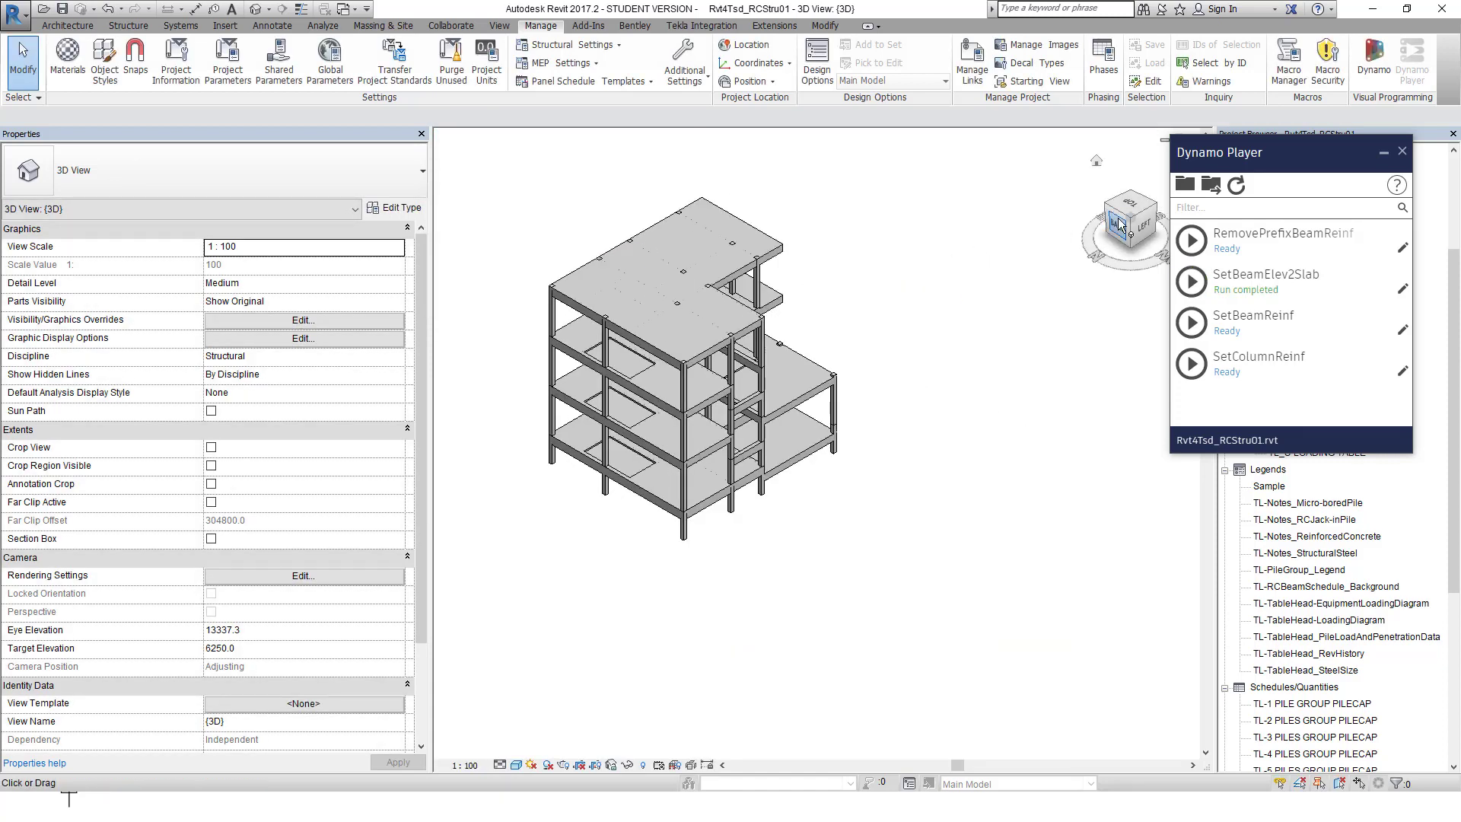
left_click(1156, 220)
scroll(730, 358, "down", 3)
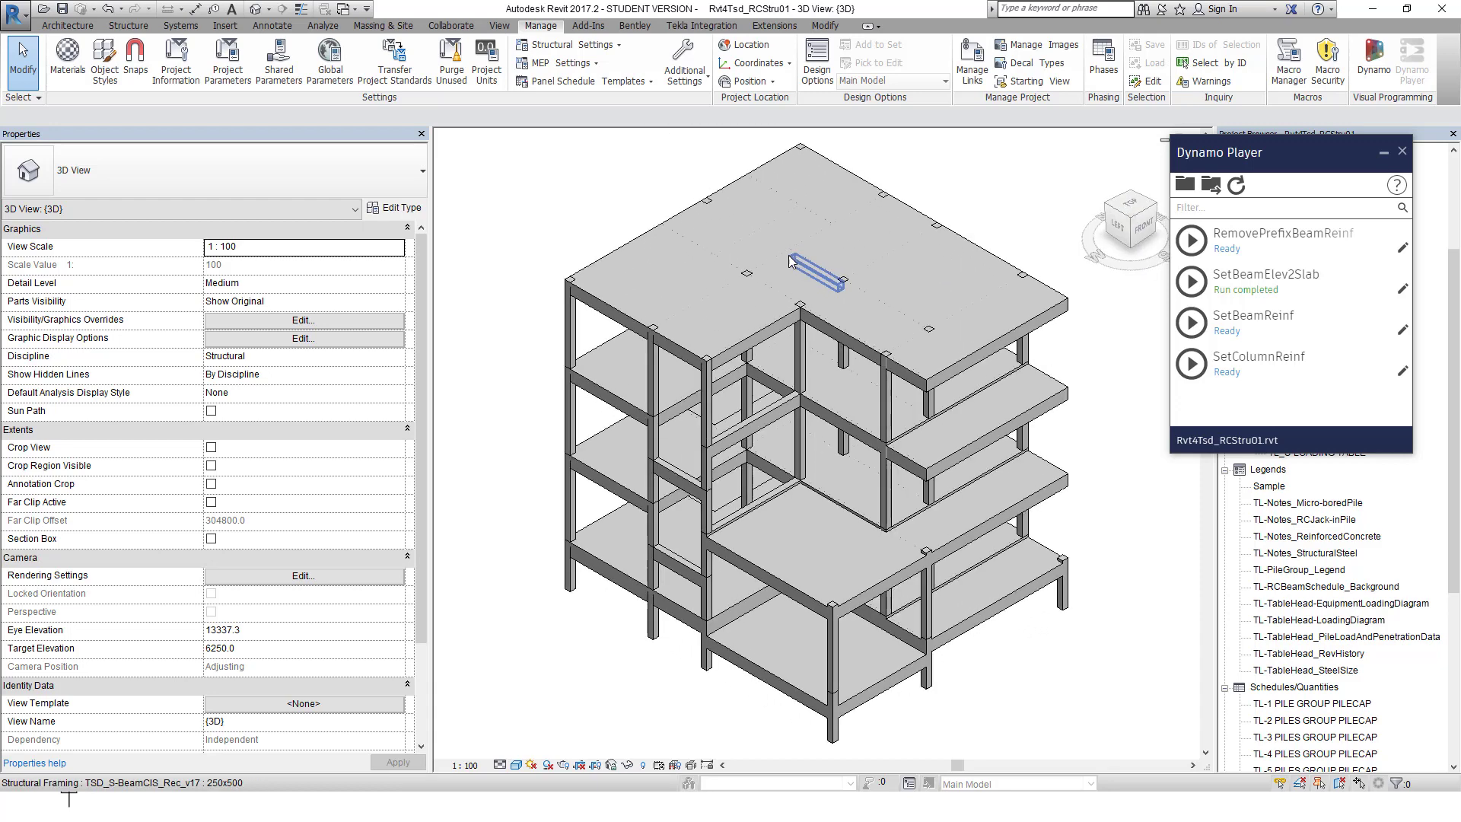
scroll(770, 502, "up", 2)
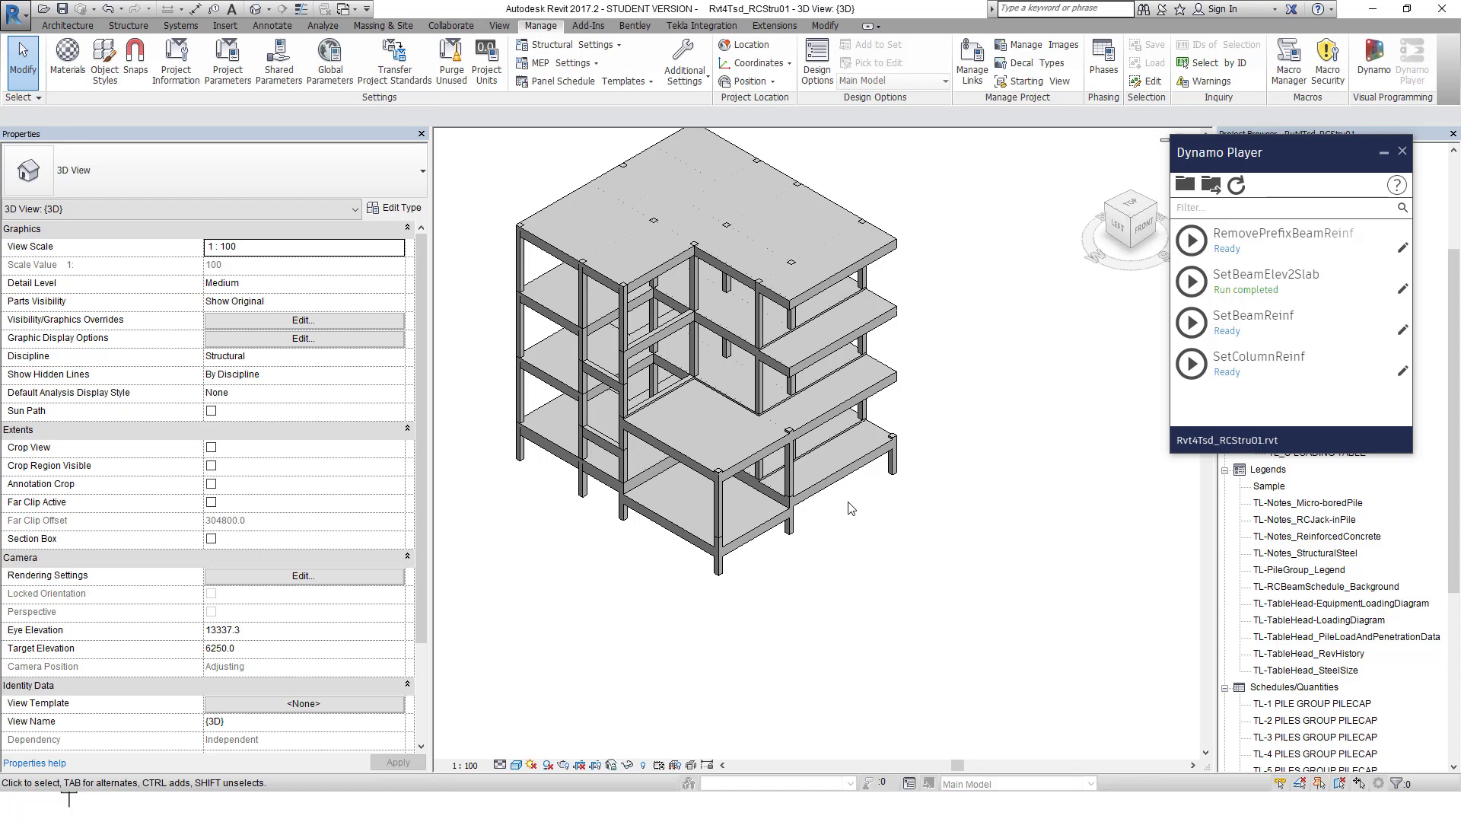
middle_click_drag(912, 228, 923, 275)
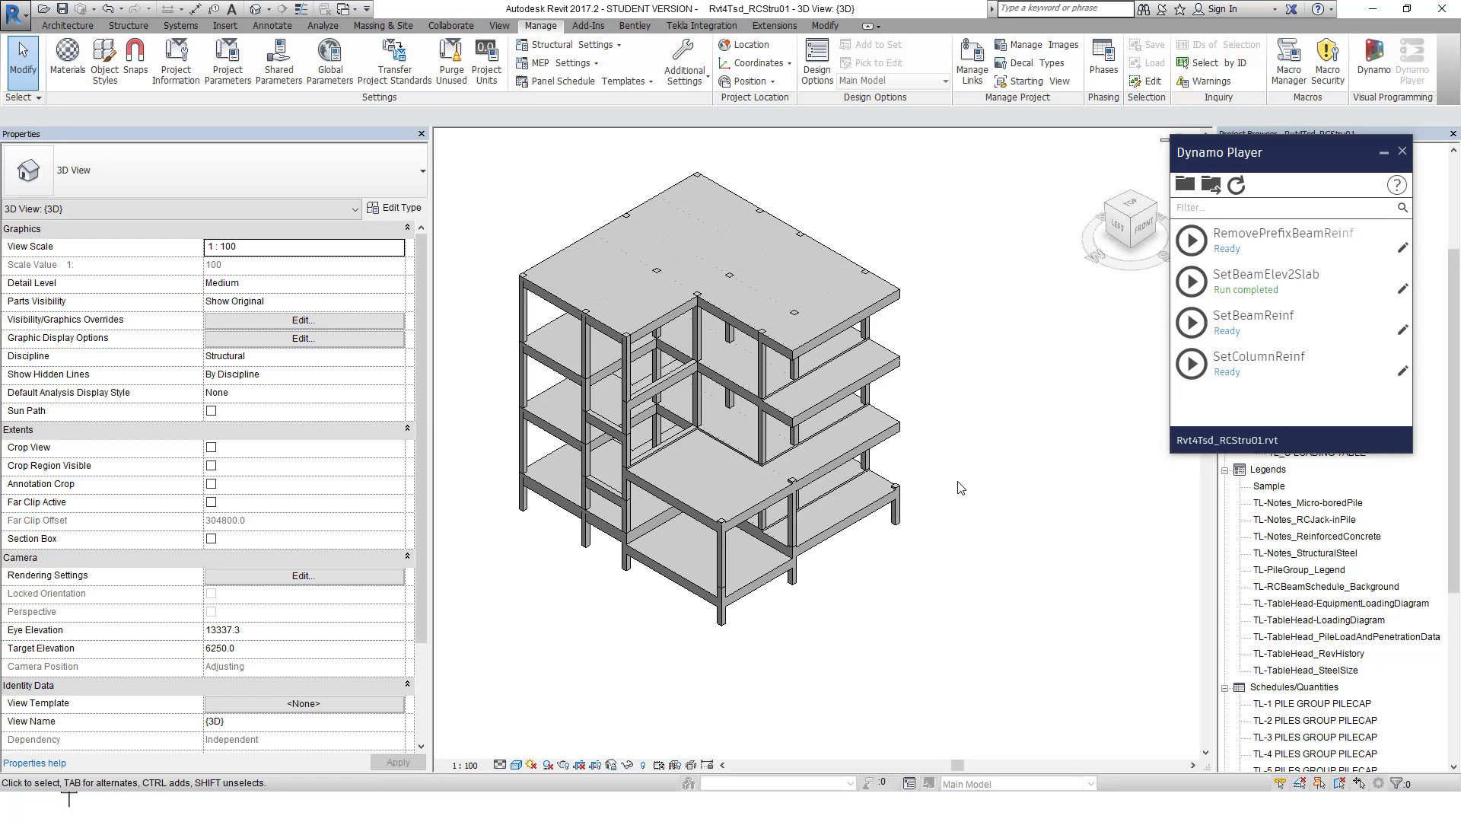
scroll(918, 548, "up", 3)
left_click(888, 498)
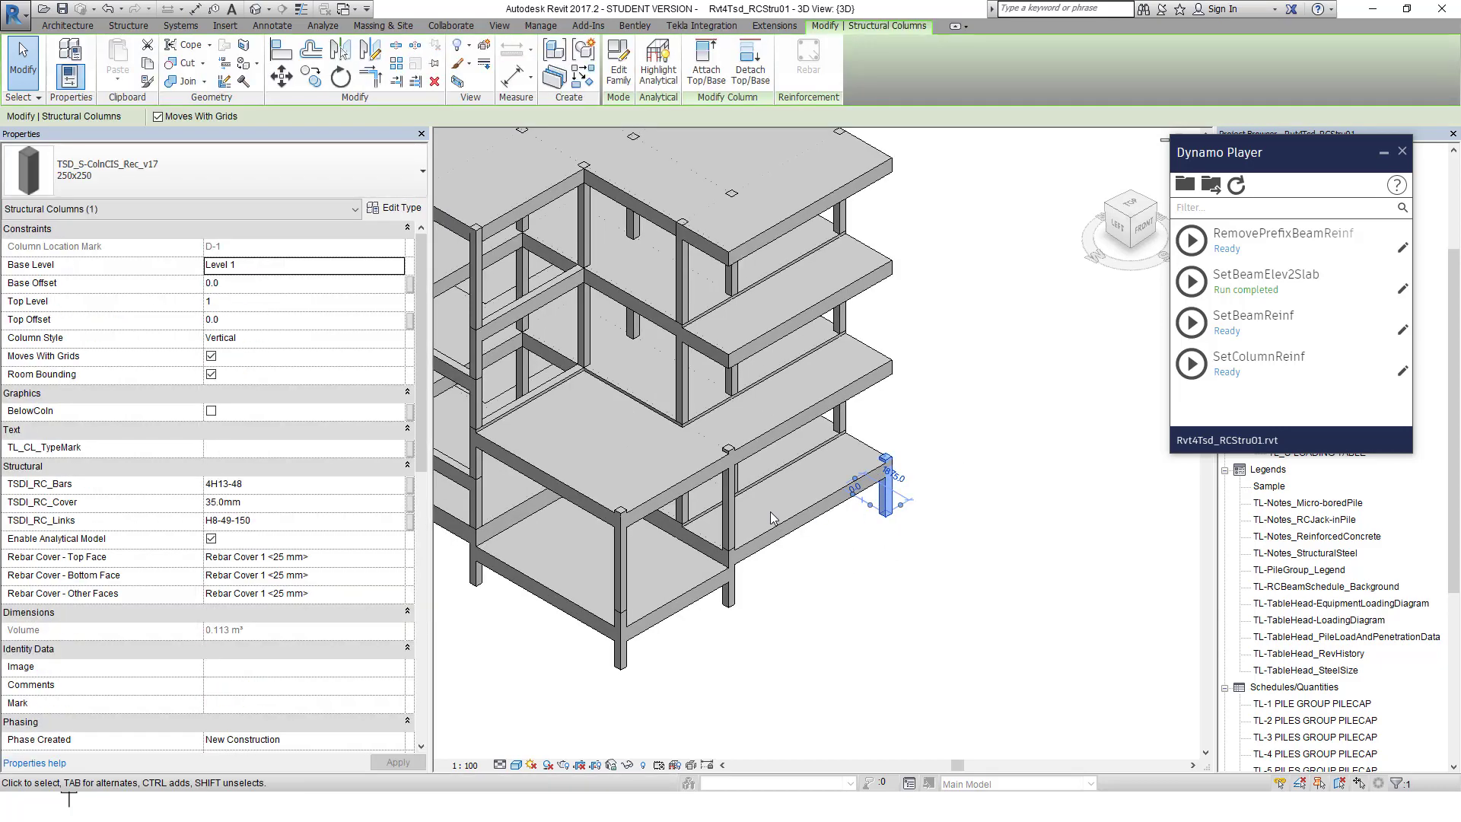
left_click(727, 499, "ctrl")
left_click(624, 569, "ctrl")
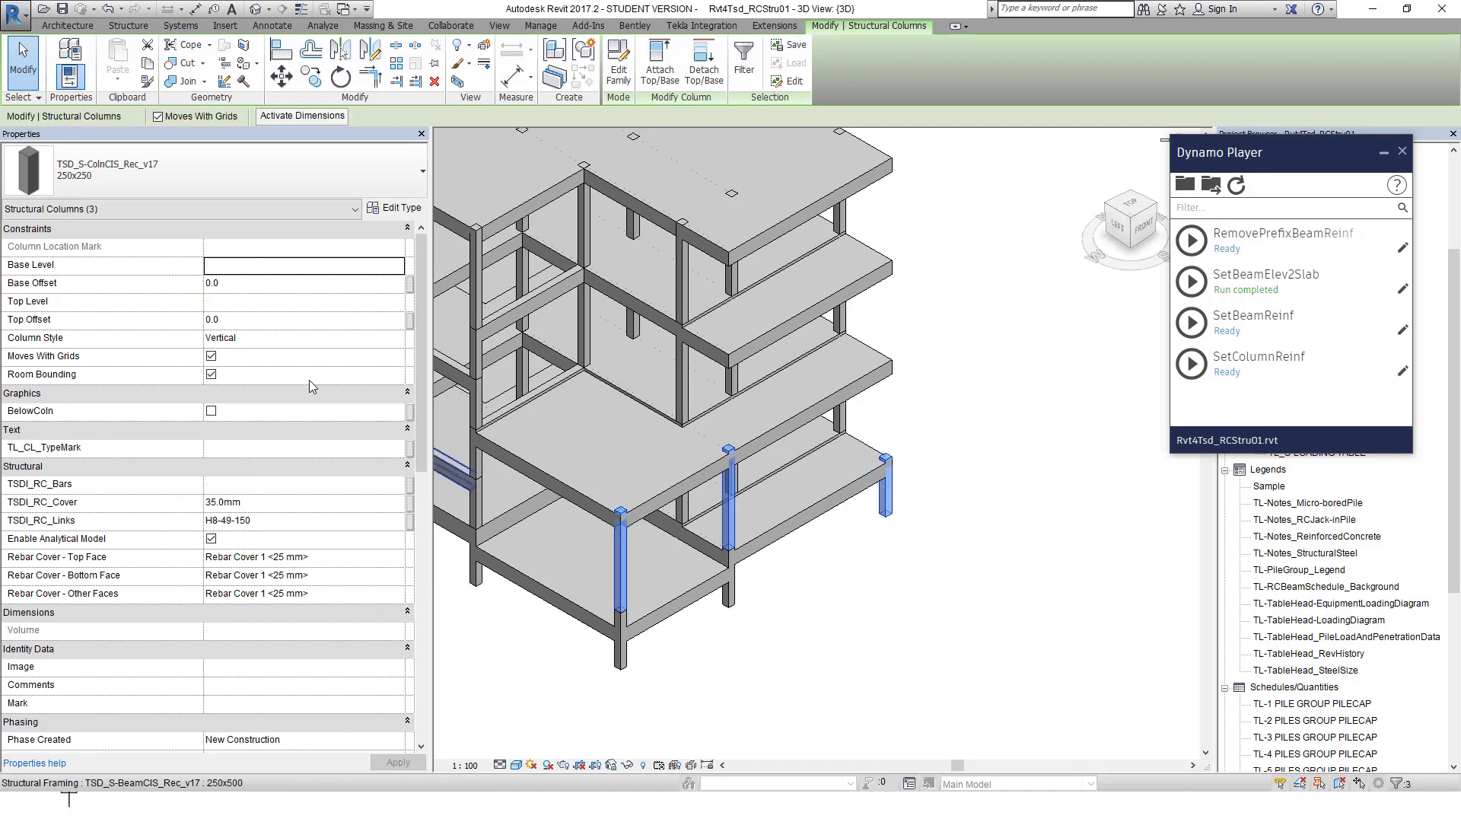
left_click(234, 320)
type("-10")
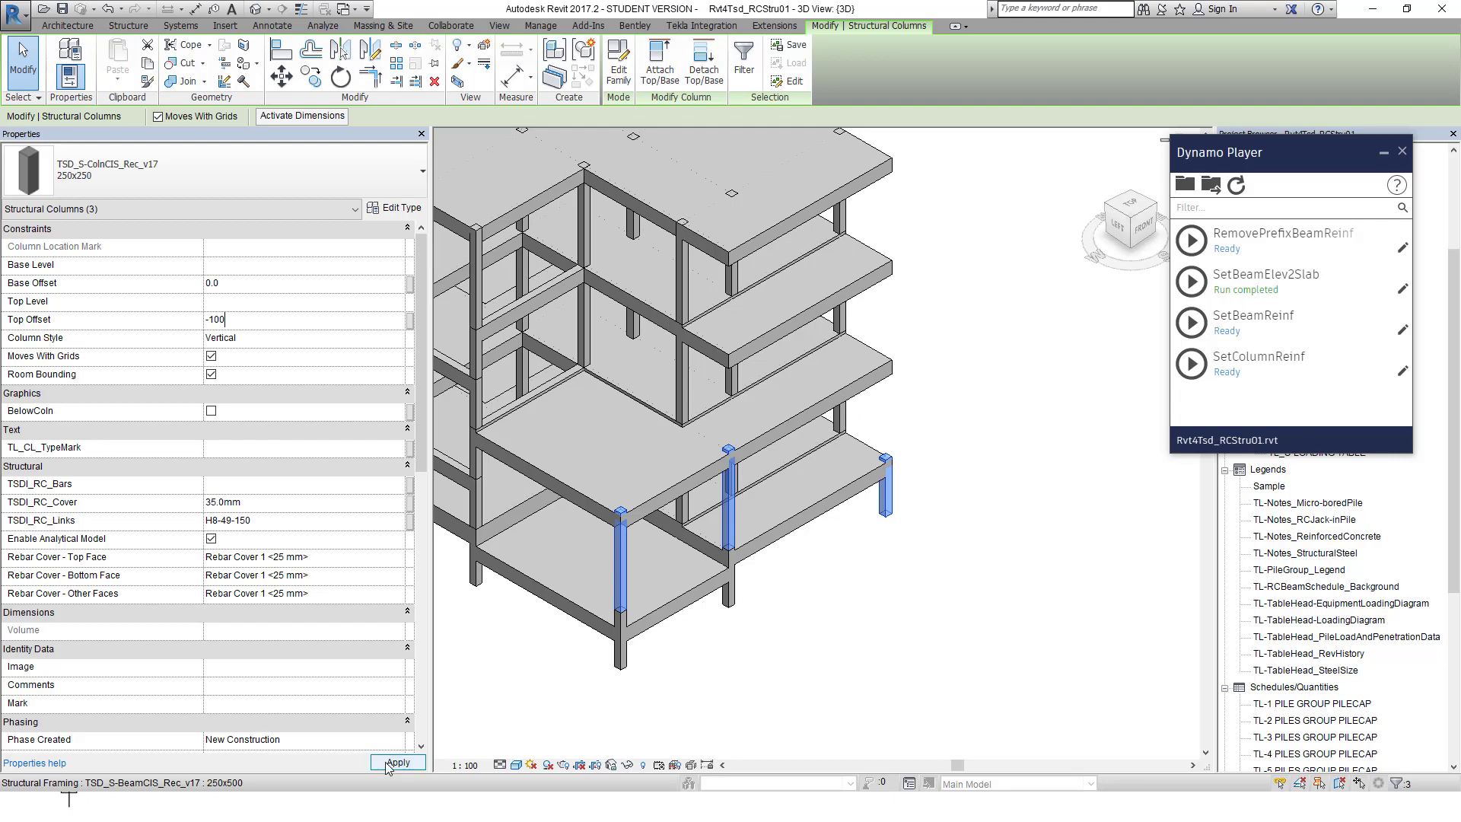
type("0")
left_click(388, 763)
left_click(760, 675)
scroll(761, 613, "down", 1)
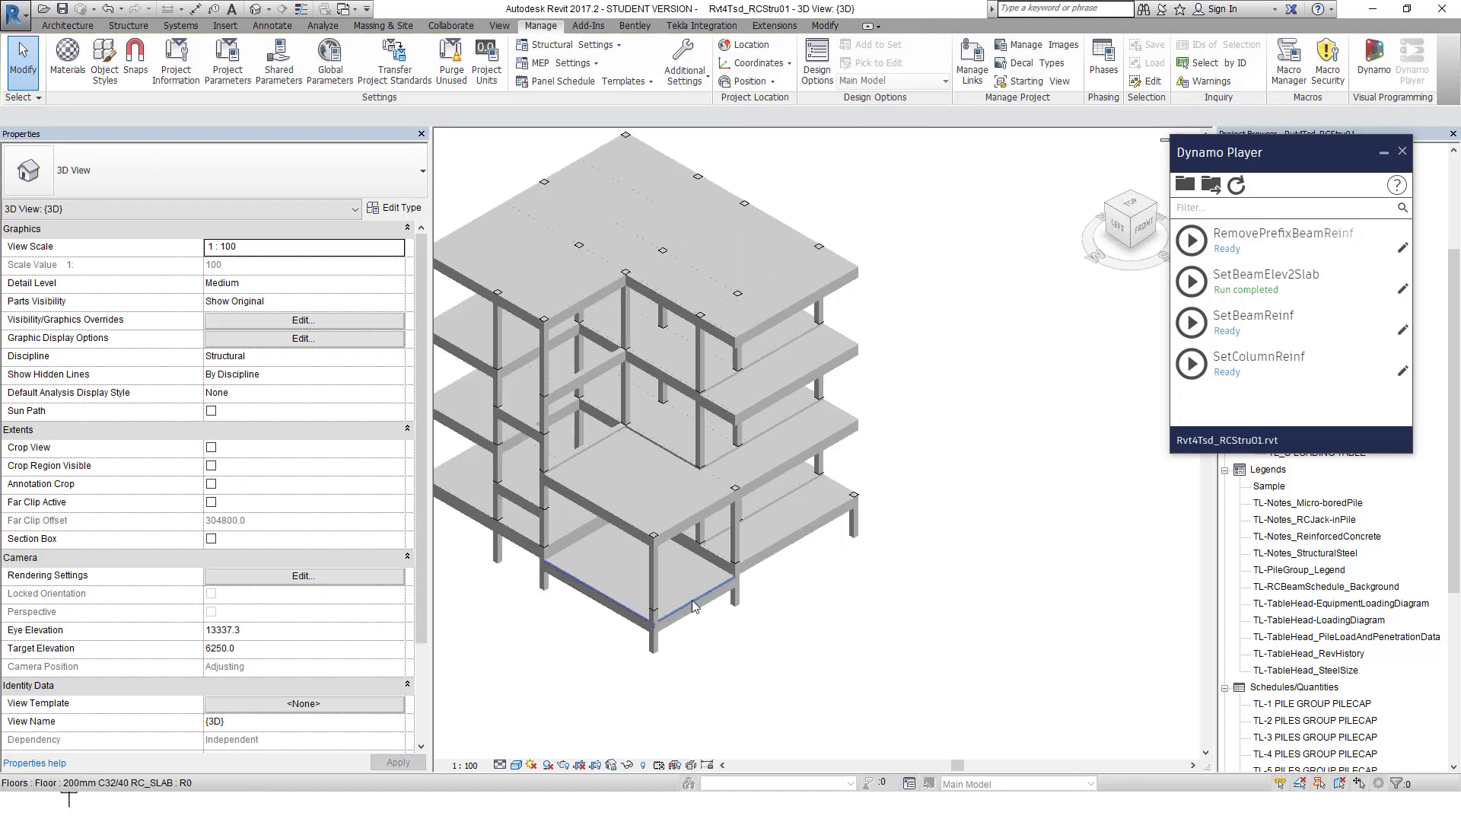
middle_click_drag(692, 600, 786, 598)
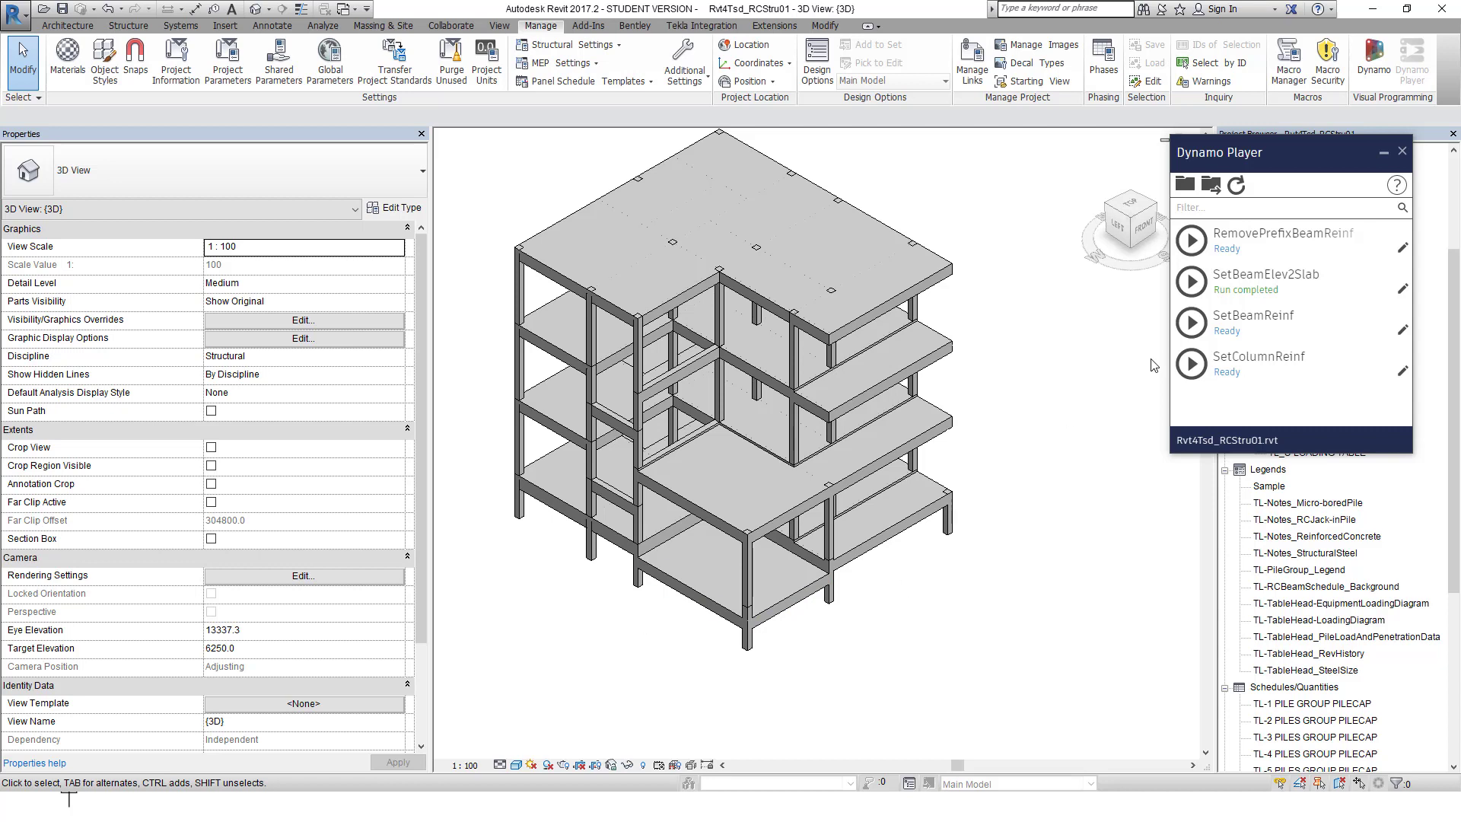
- Minimize Dynamo Player and examine the structural, analysis result, data and TSDI parameters of the outer corner column A-5 between levels 1 and 2
left_click(1385, 153)
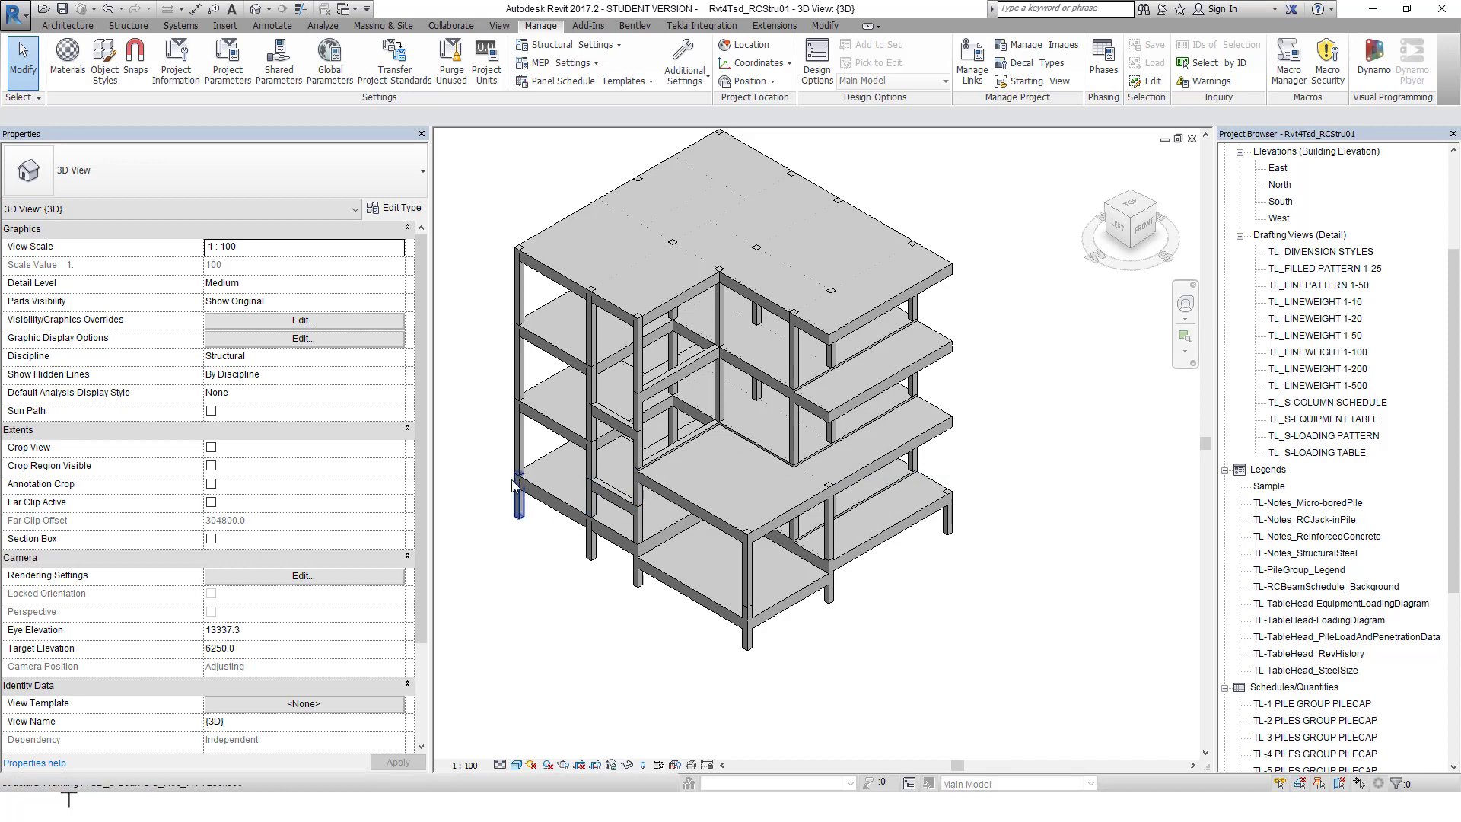
middle_click_drag(492, 439, 534, 453)
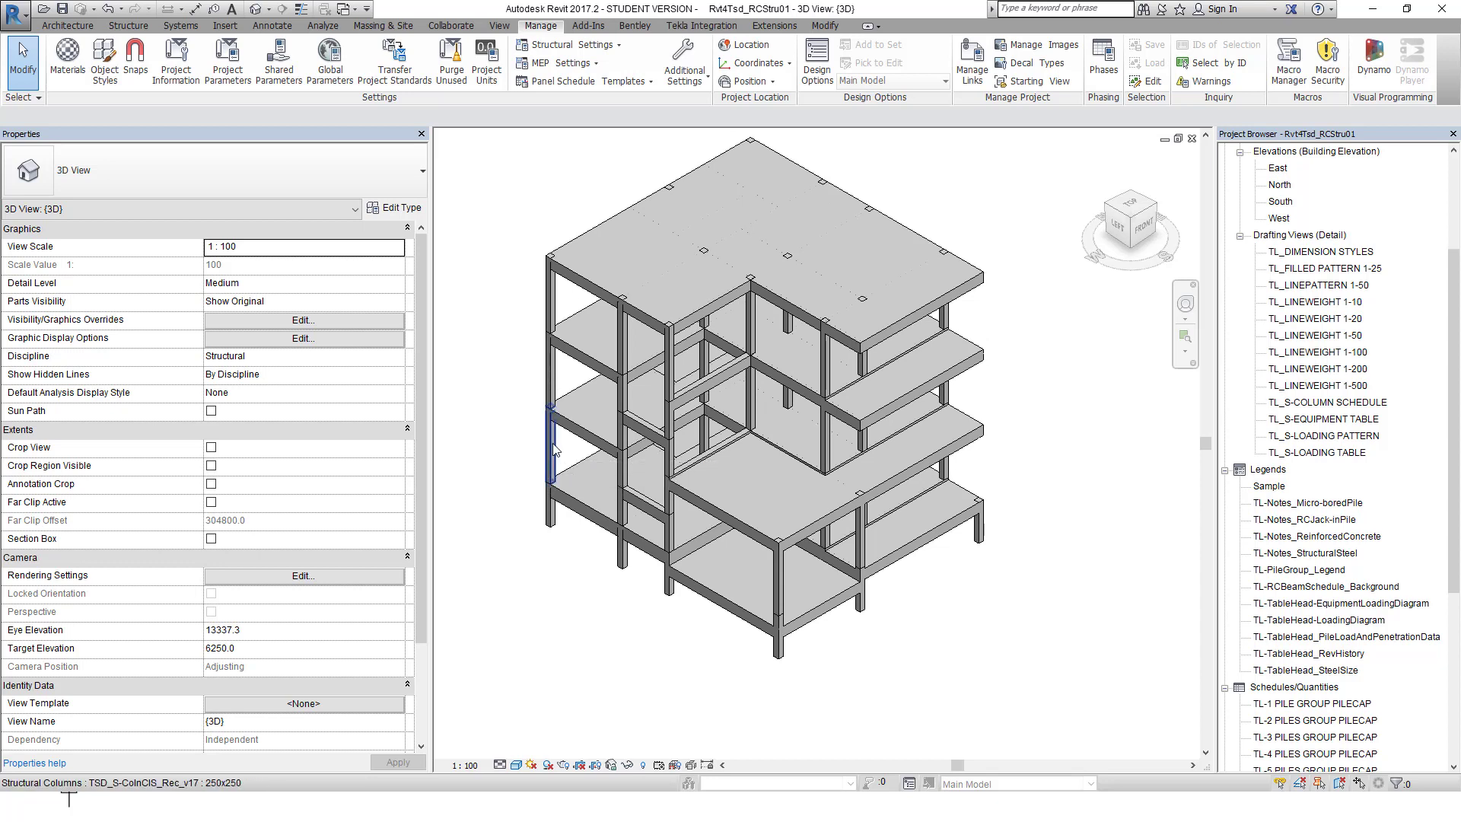
left_click(553, 449)
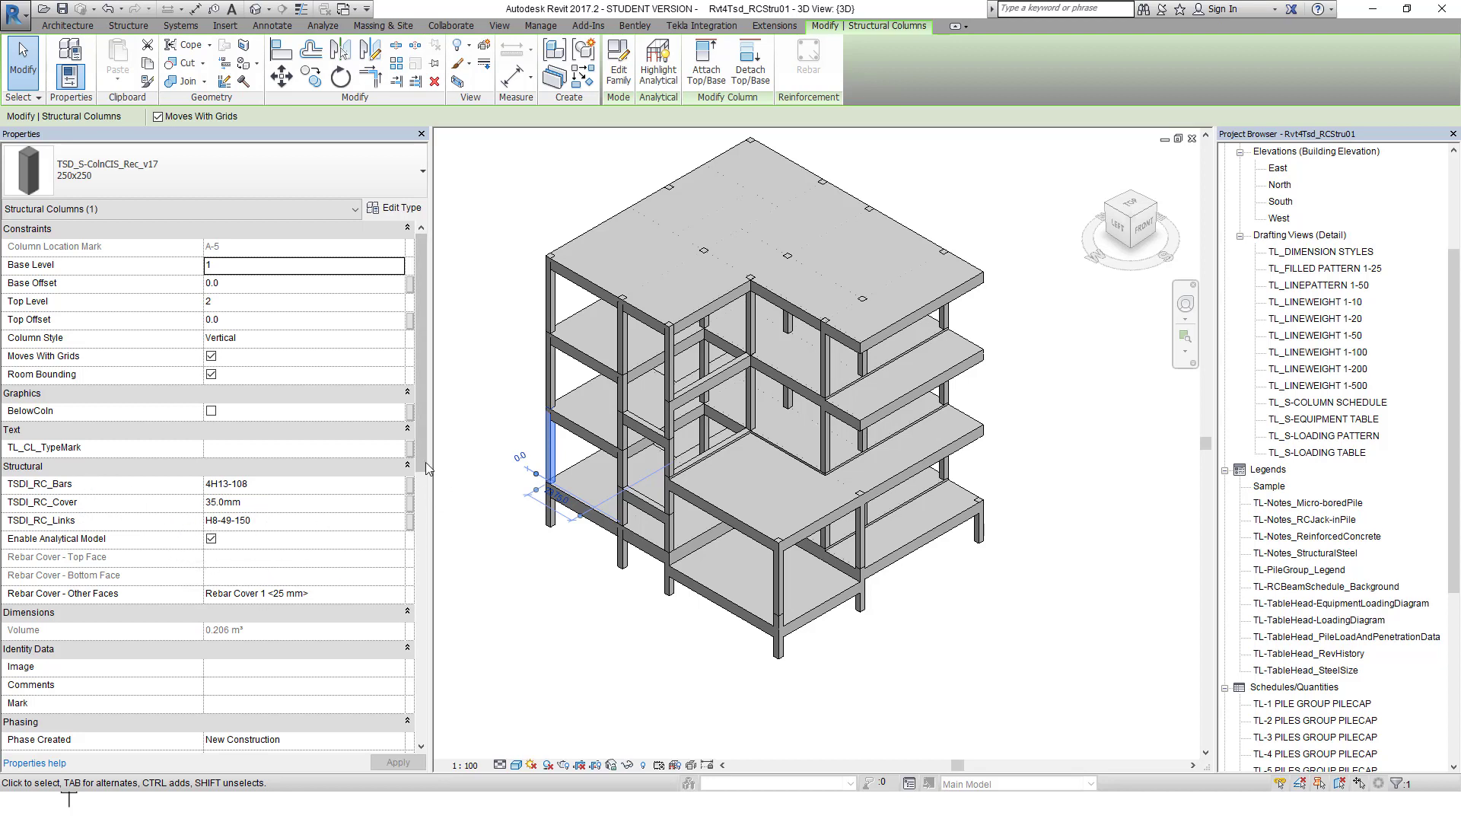
scroll(423, 462, "down", 1)
left_click_drag(423, 461, 411, 697)
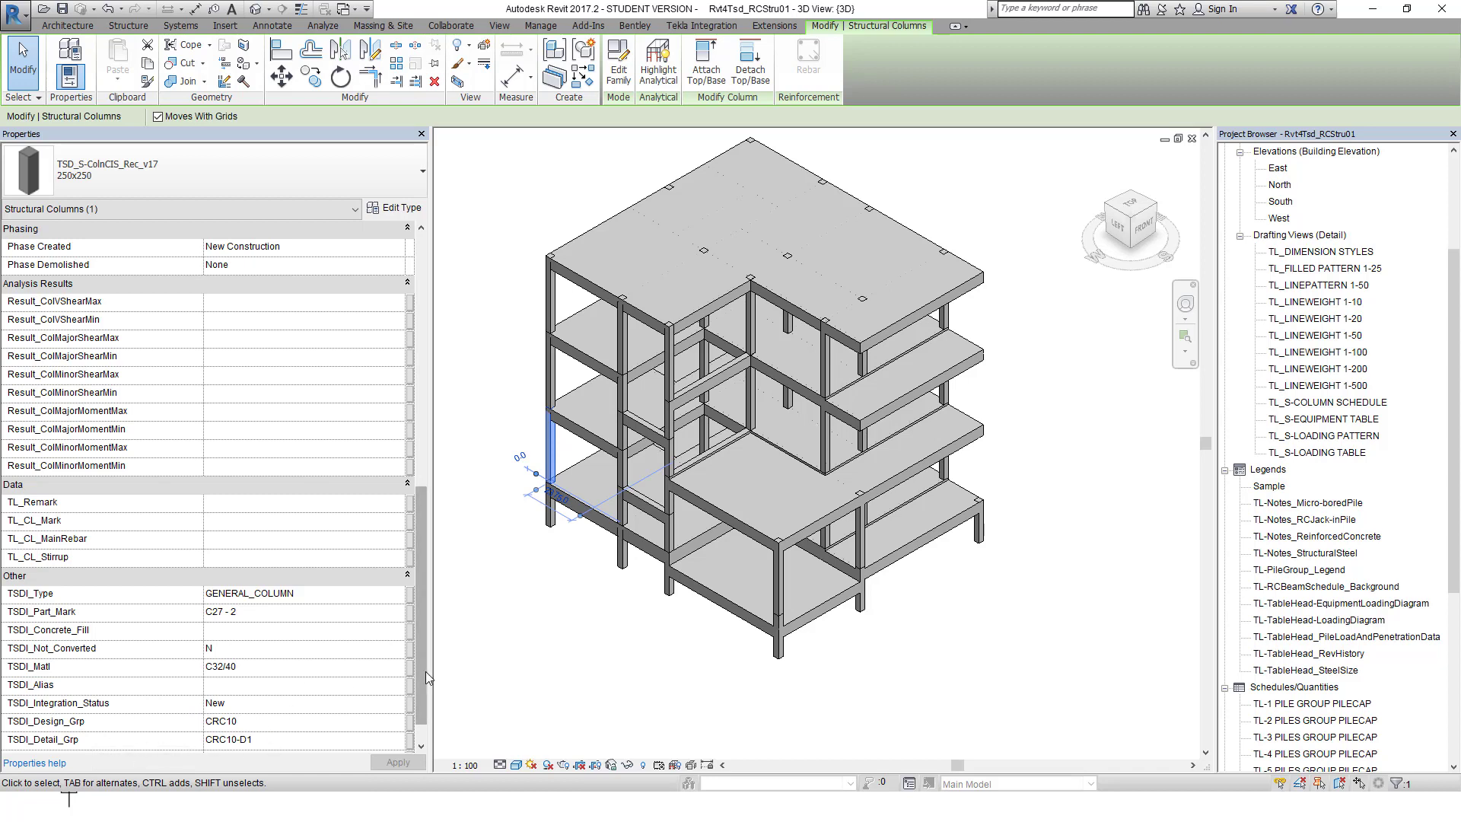
left_click_drag(427, 653, 414, 572)
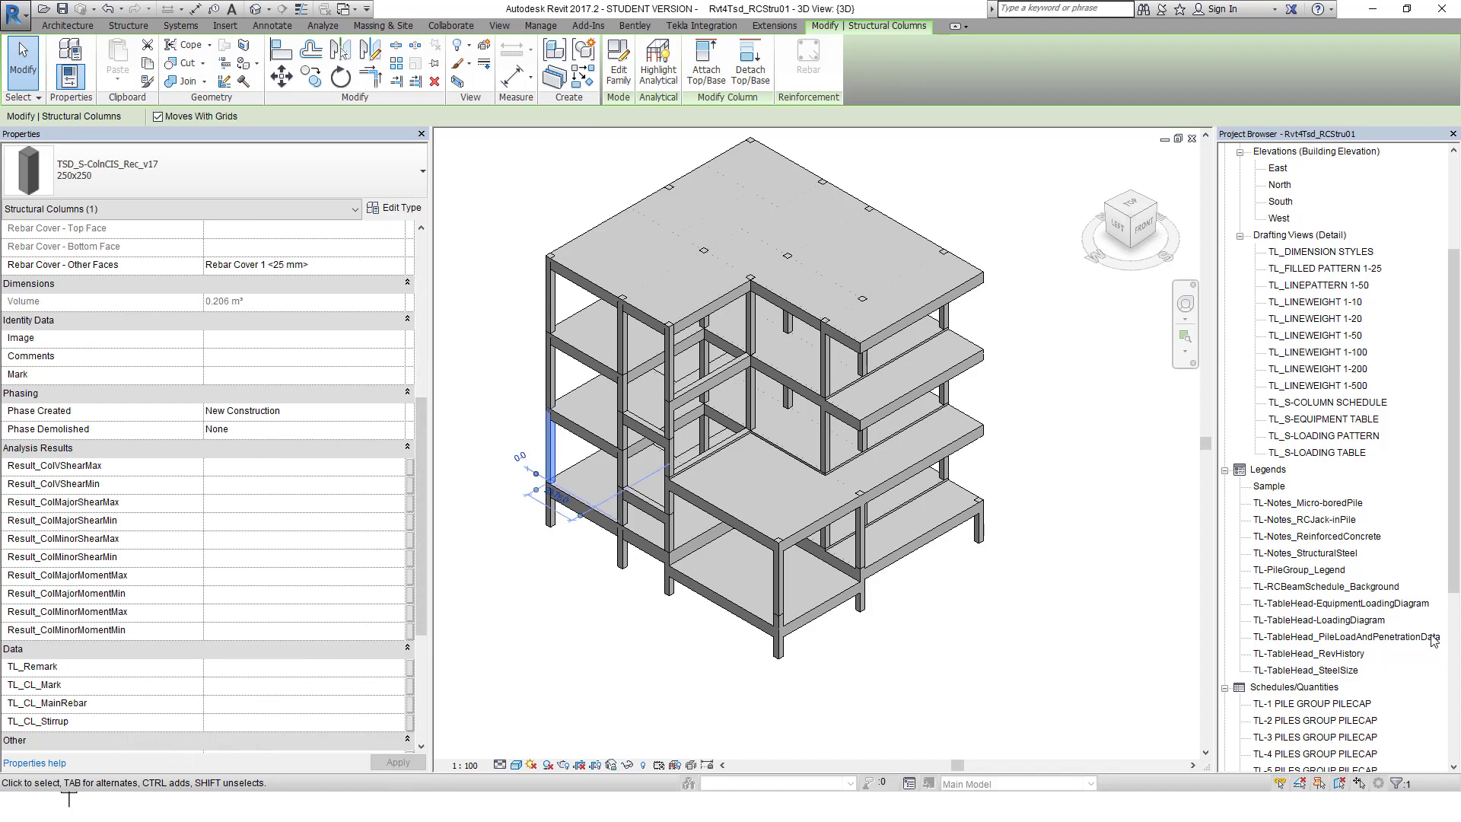
- Open the TL-RC COLUMN SCHEDULE BY MARK schedule, check its mark, size and reinforcement columns, and close it to return to the 3D view
left_click_drag(1455, 549, 1455, 686)
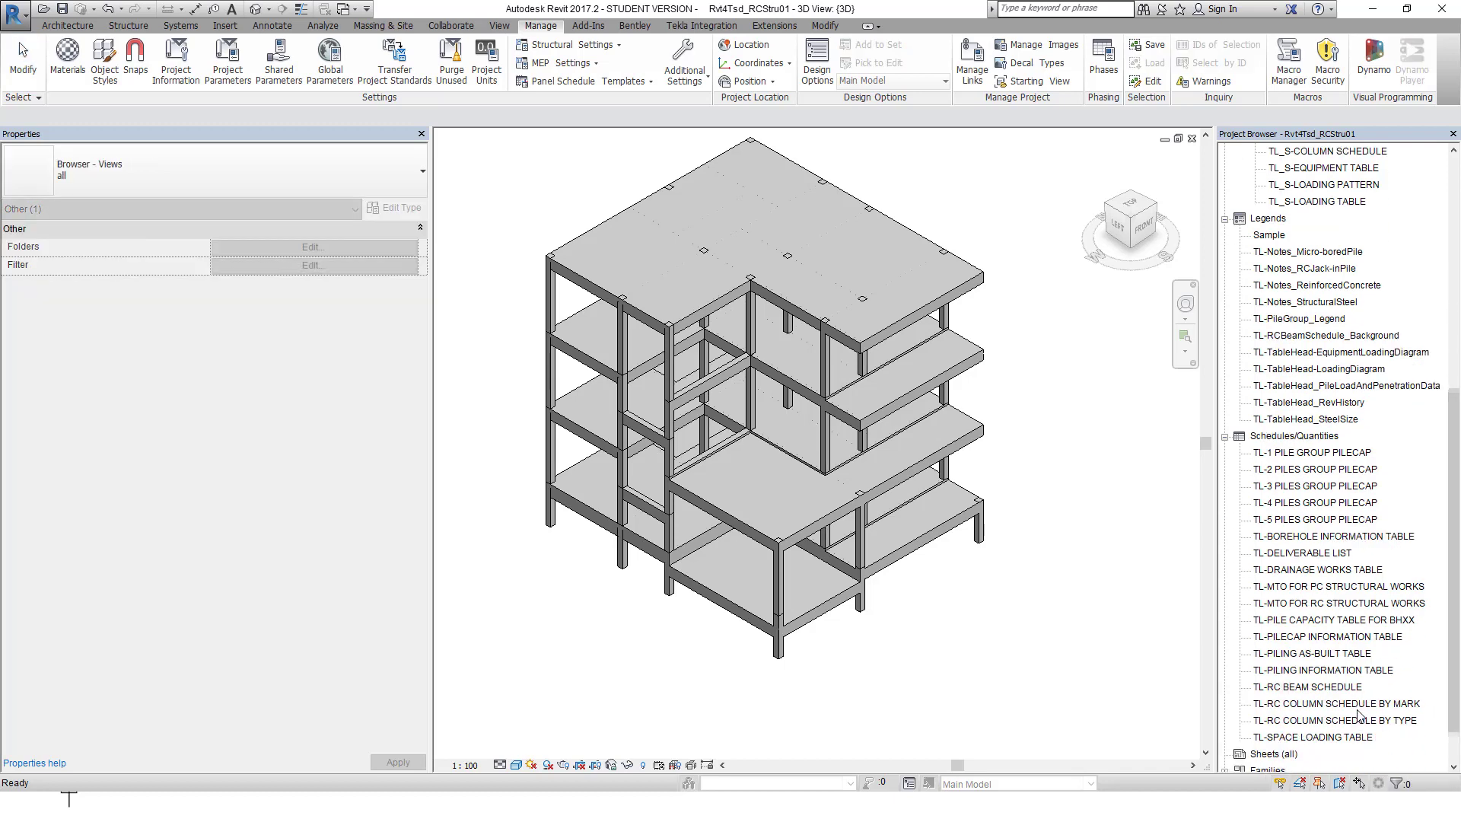
left_click(1358, 704)
double_click(1359, 704)
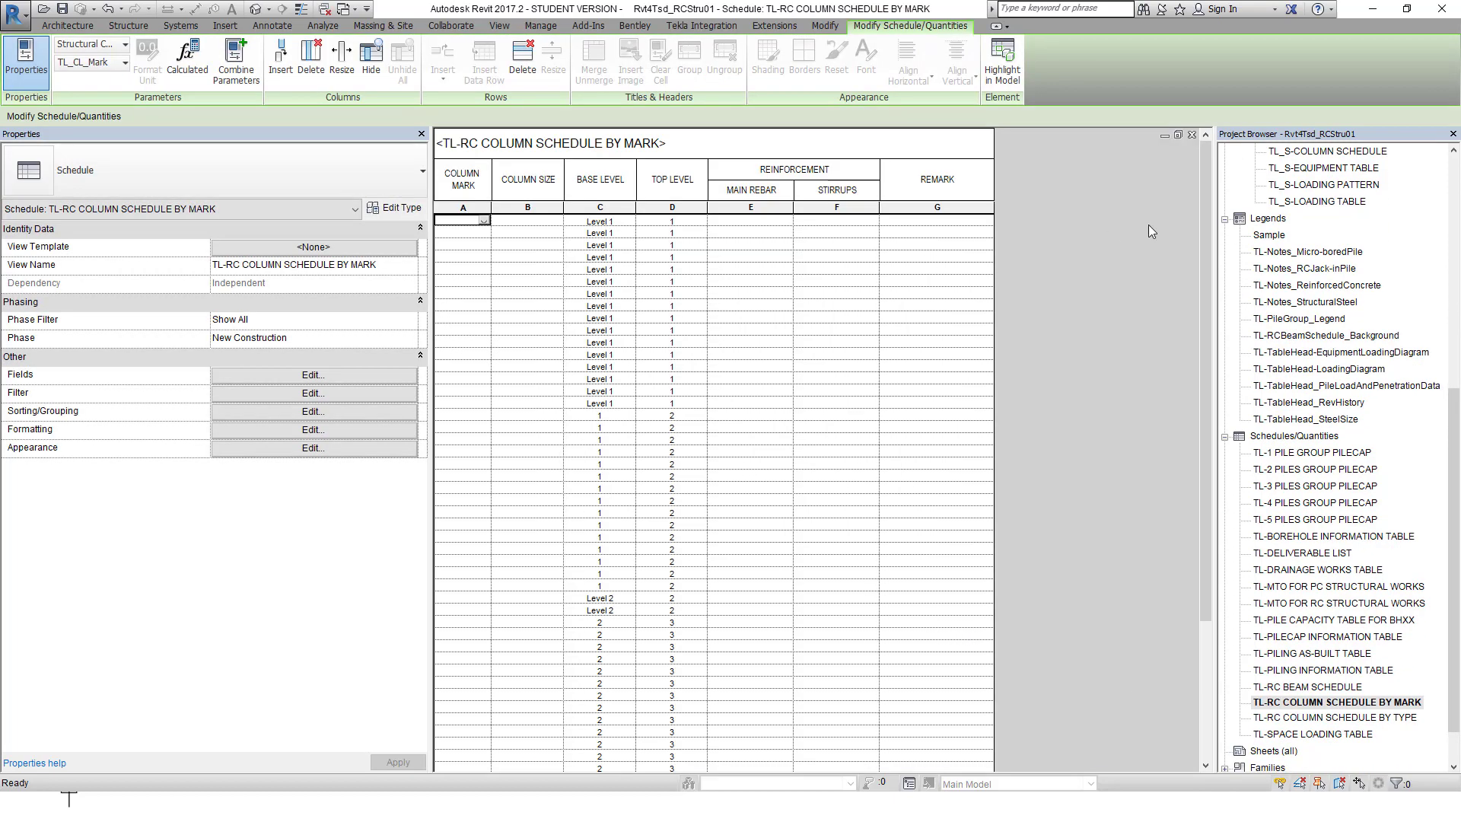
left_click(1191, 135)
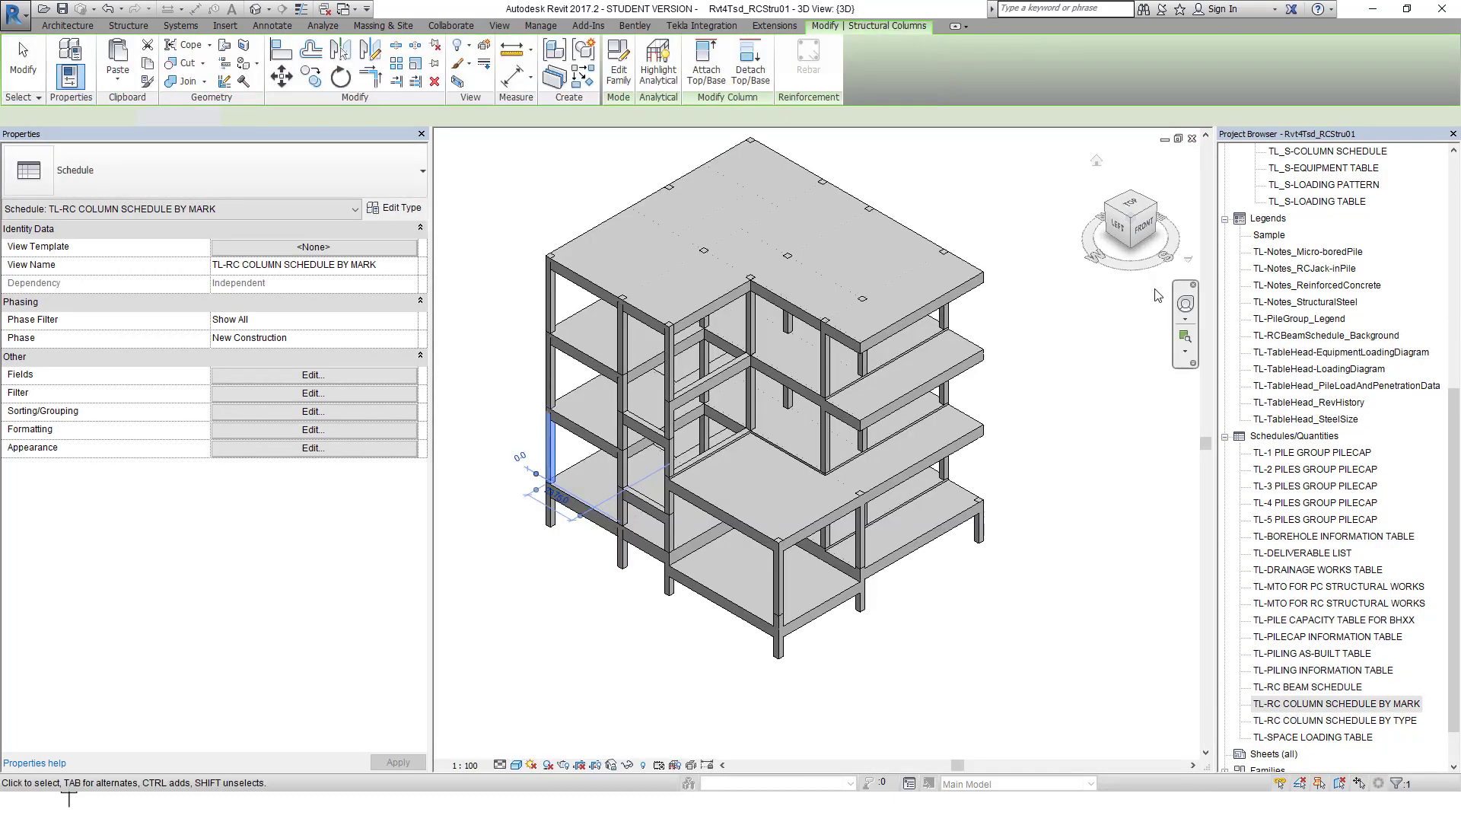
- Examine the structural, analysis result, data and TSDI parameters of the outer corner column A-5 between levels 2 and 3
left_click(1055, 350)
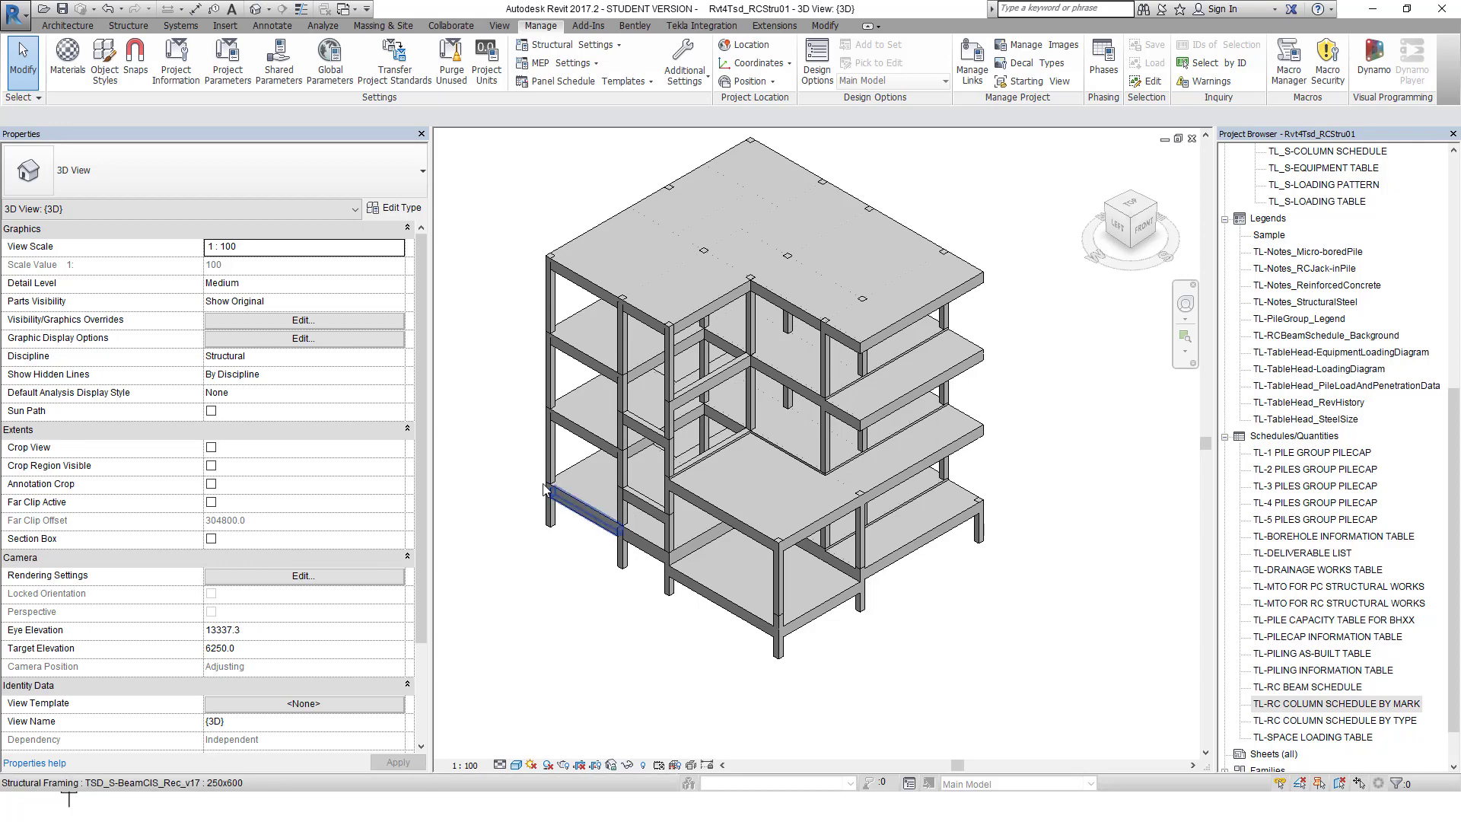
left_click(553, 392)
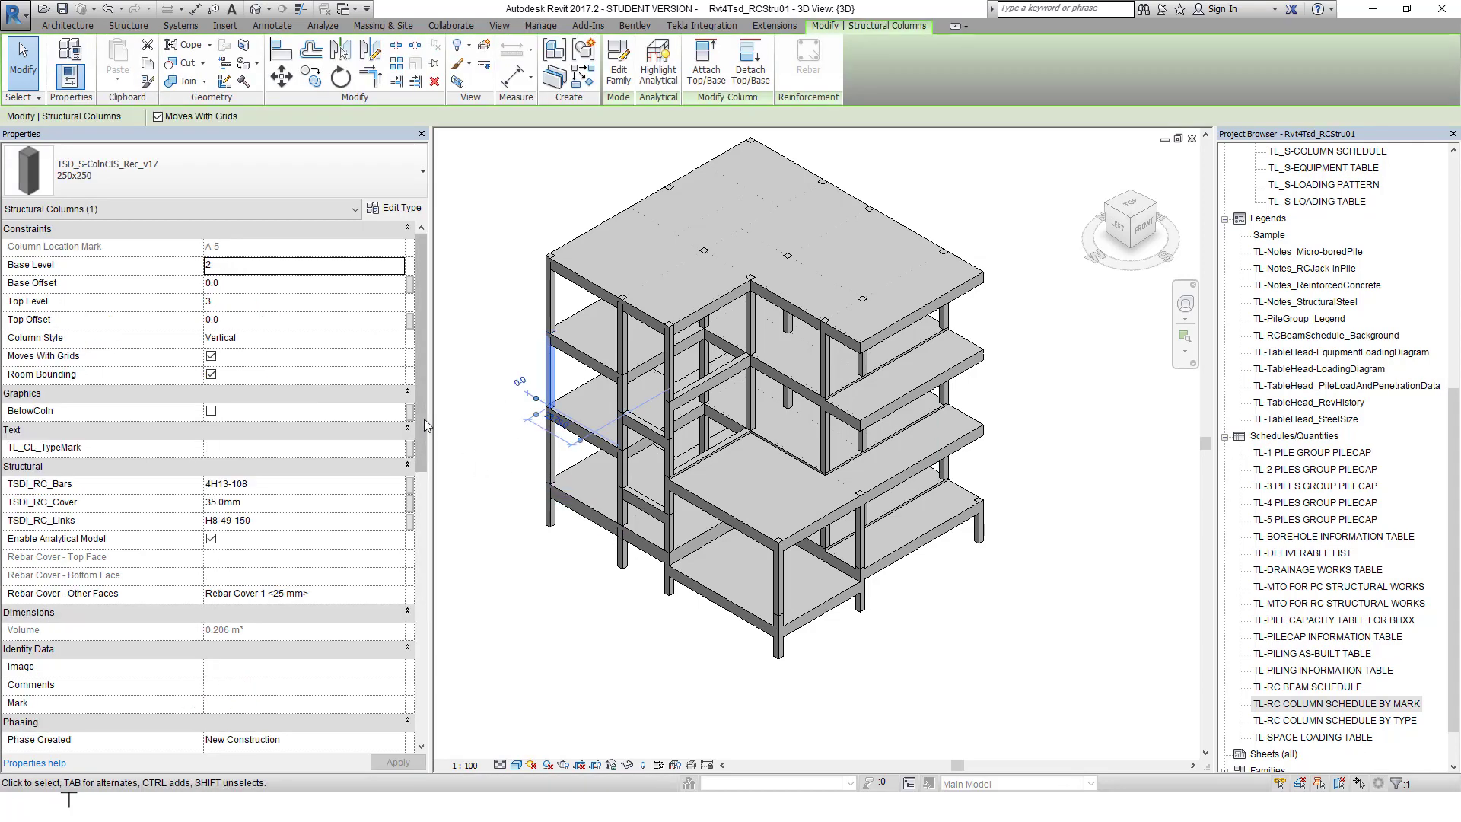
left_click_drag(424, 419, 418, 673)
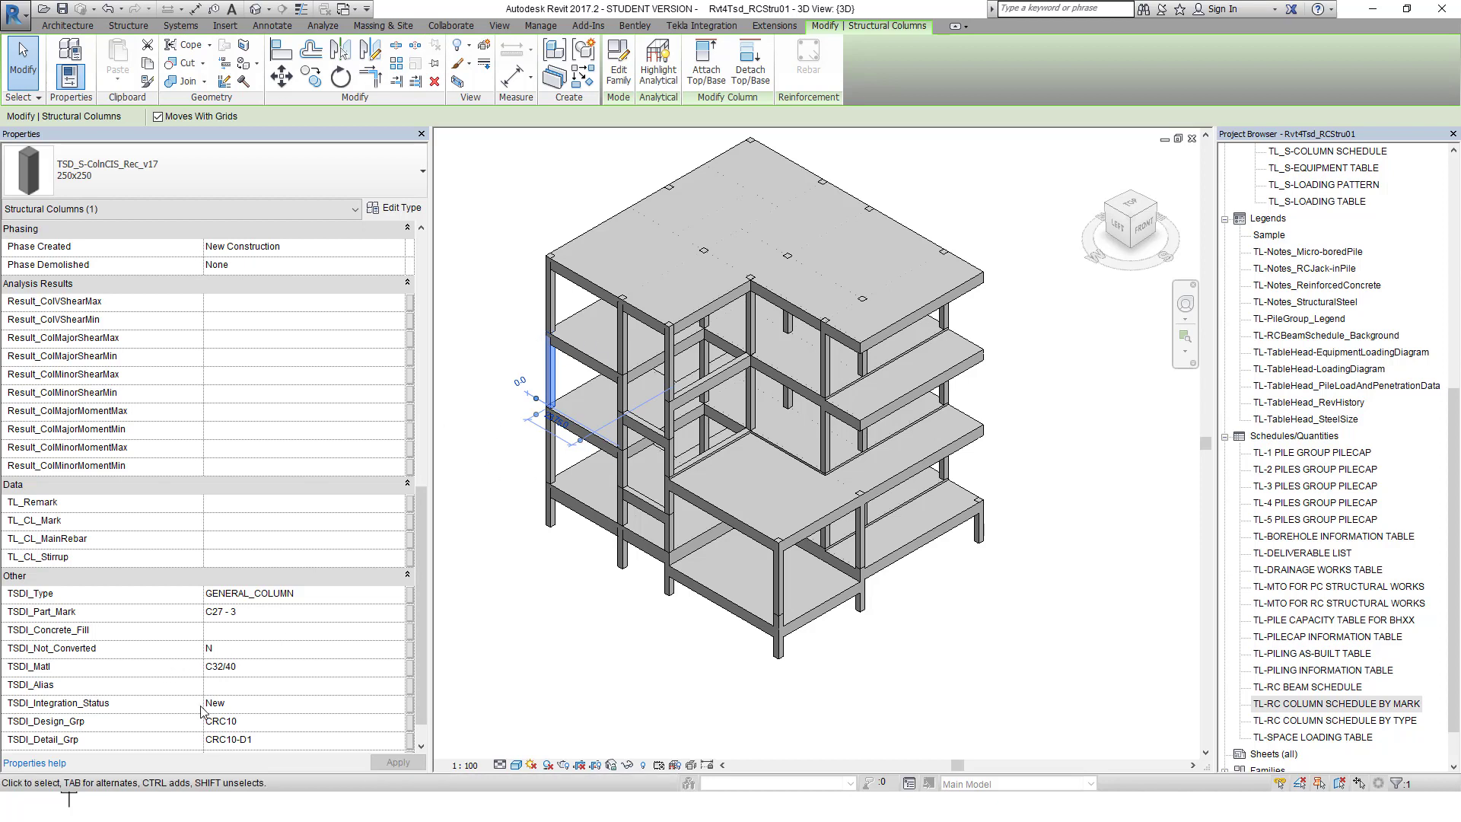
left_click_drag(420, 555, 419, 352)
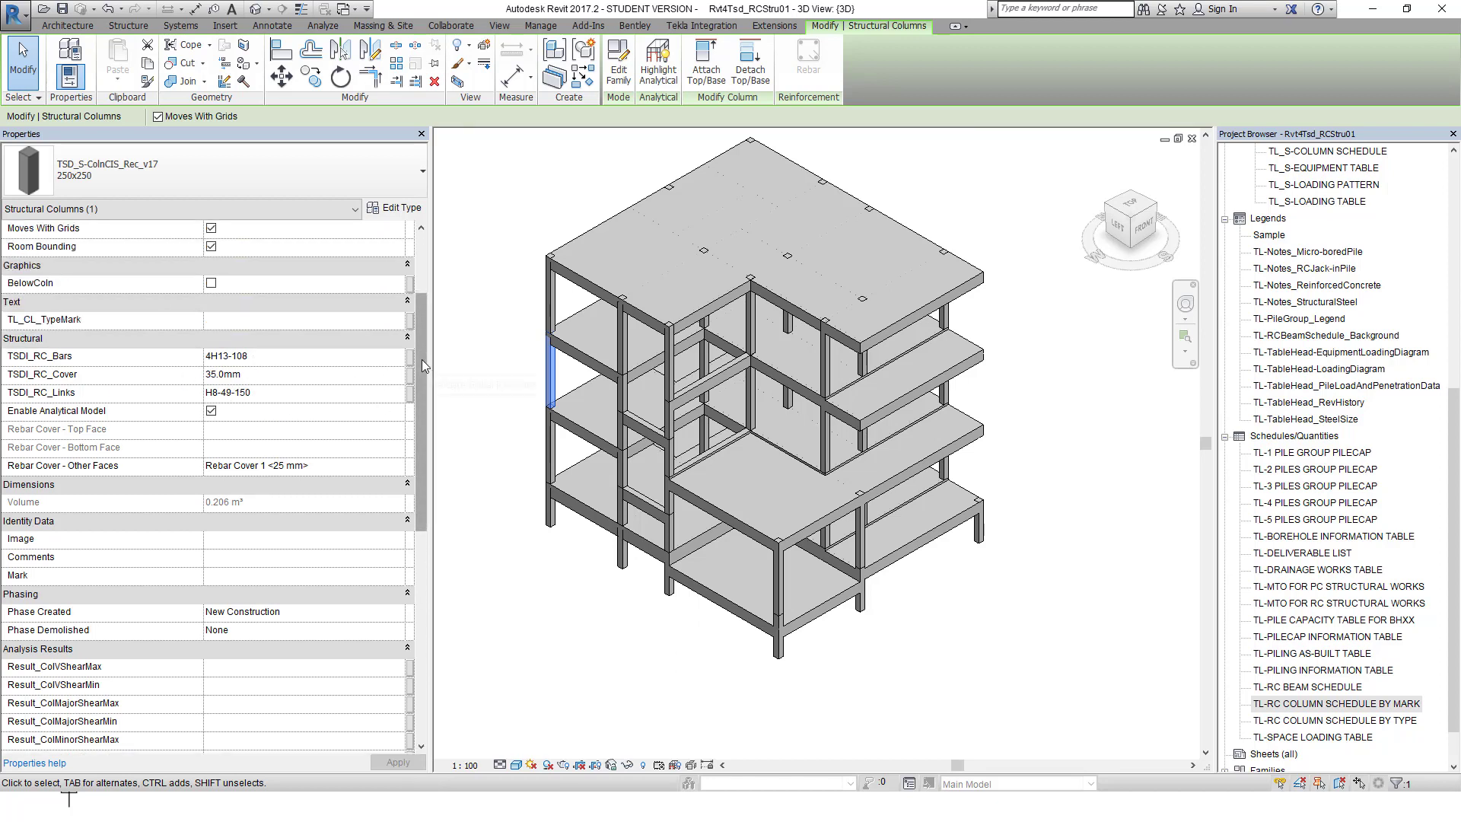
left_click_drag(421, 359, 412, 567)
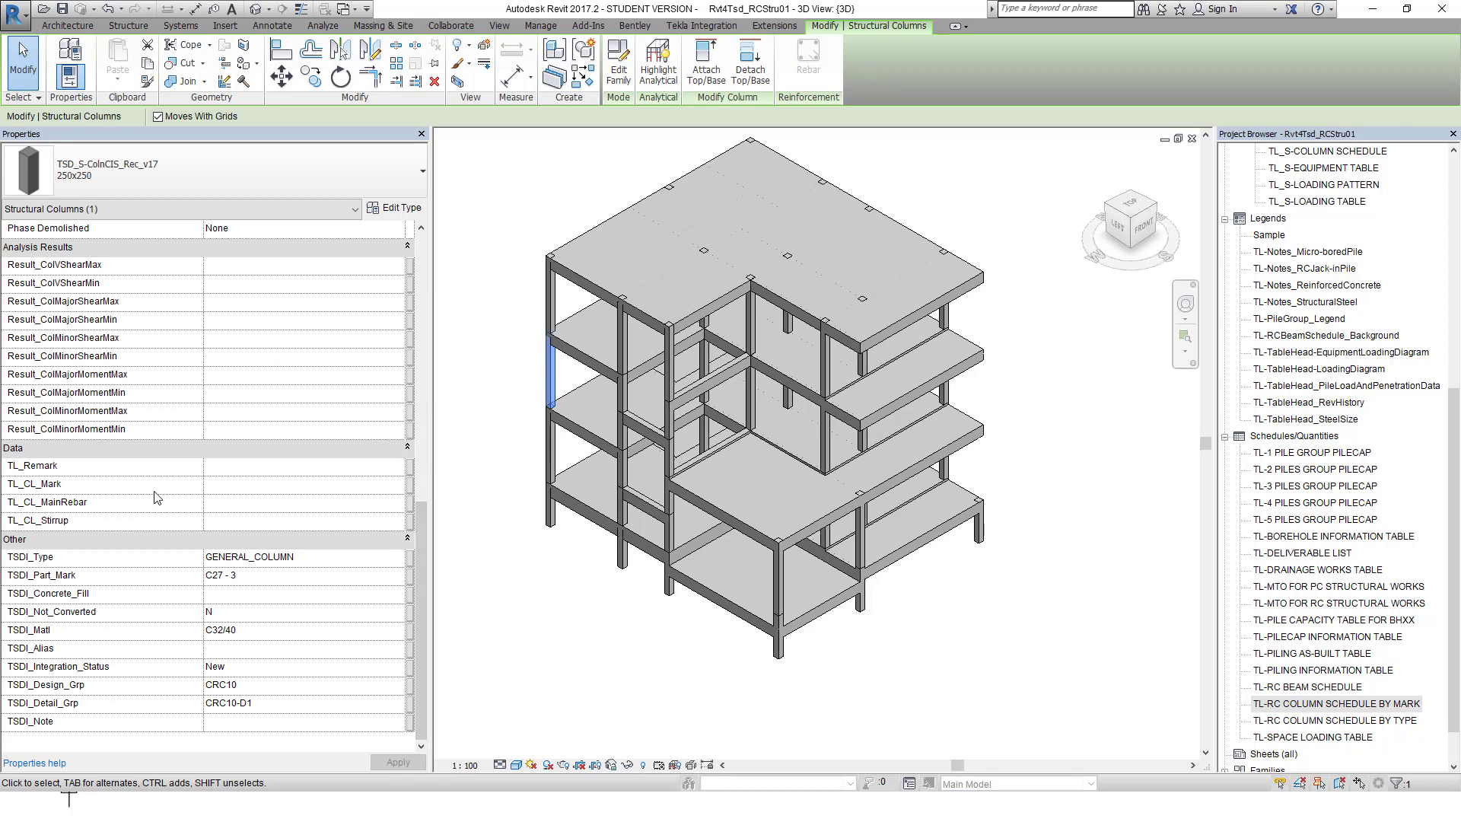
left_click_drag(423, 568, 423, 315)
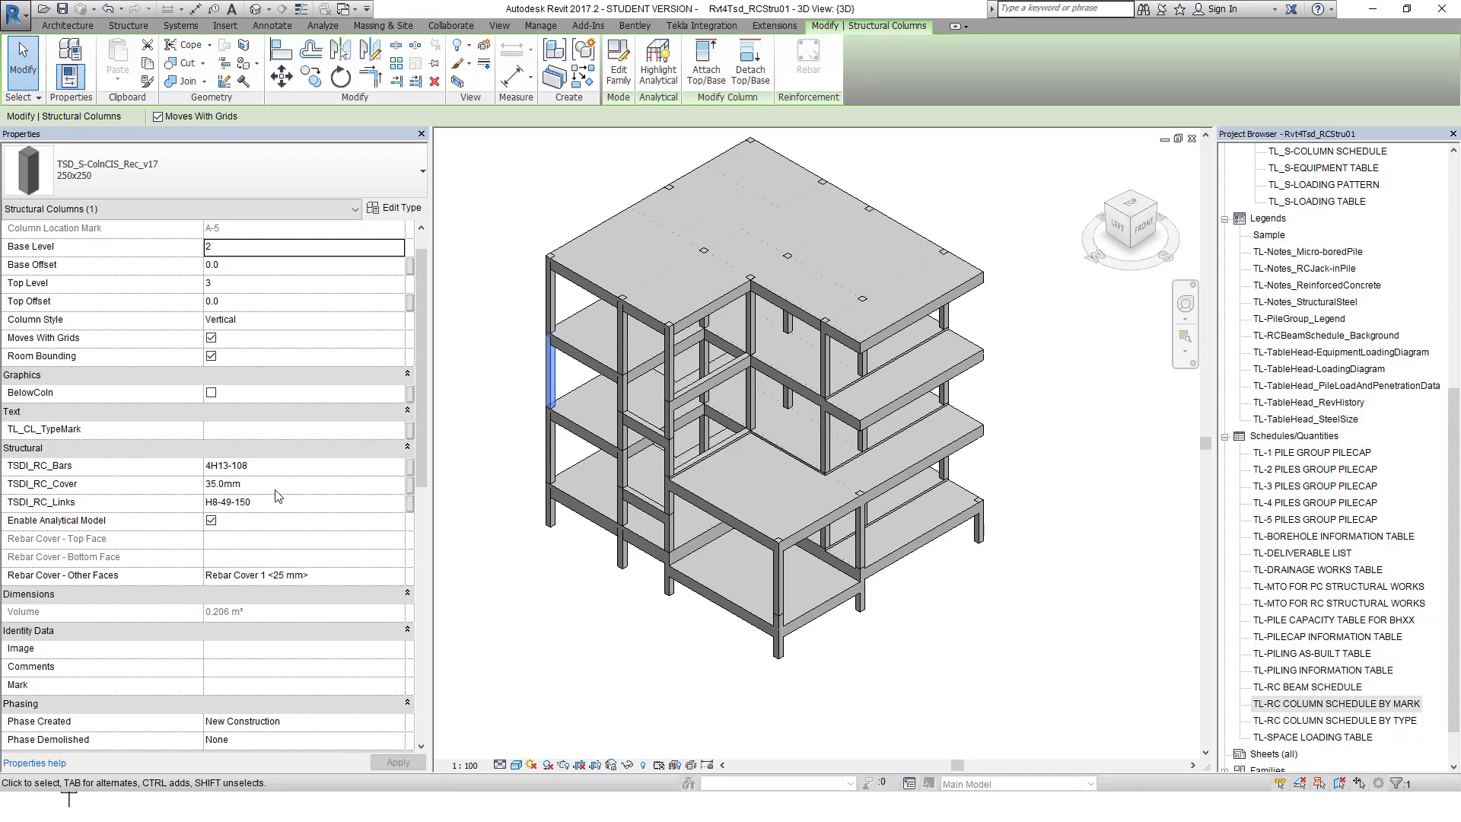
left_click(501, 518)
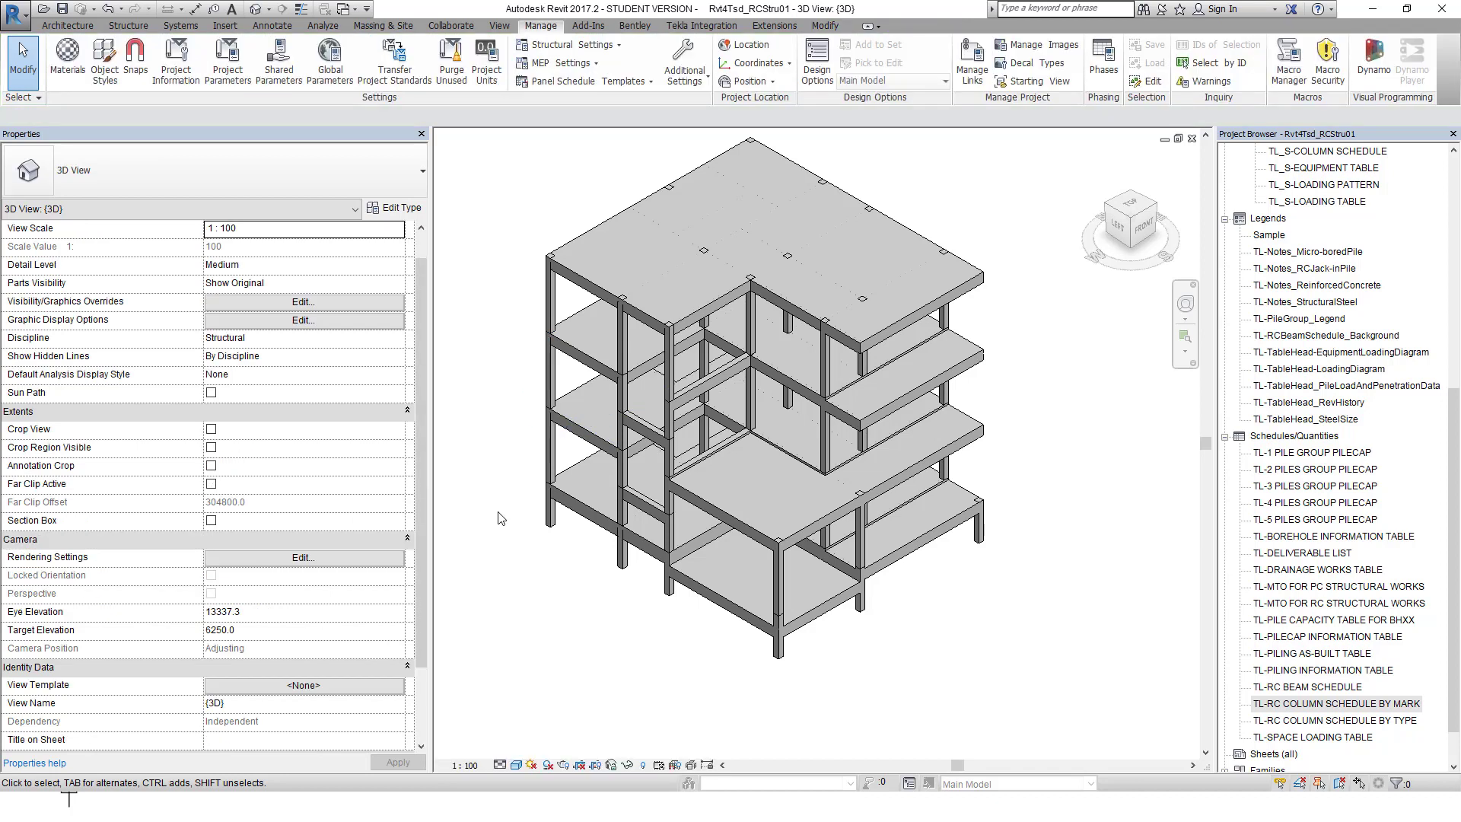
- Examine the reinforcement and data parameters of the 250x600 level 1 beam beside column A-5, checking them against the TL-RC BEAM SCHEDULE columns
left_click(597, 528)
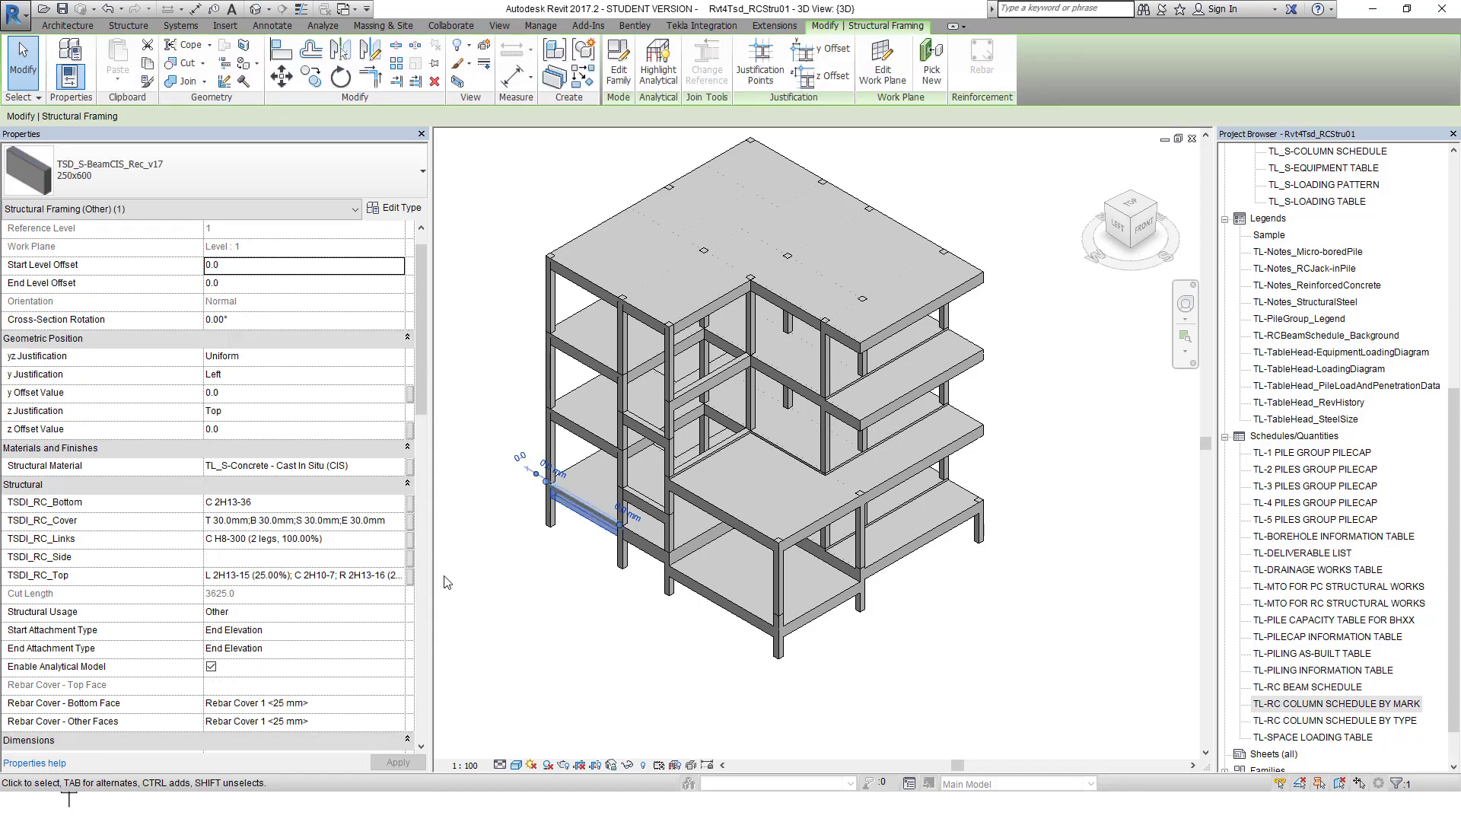
left_click_drag(431, 567, 501, 567)
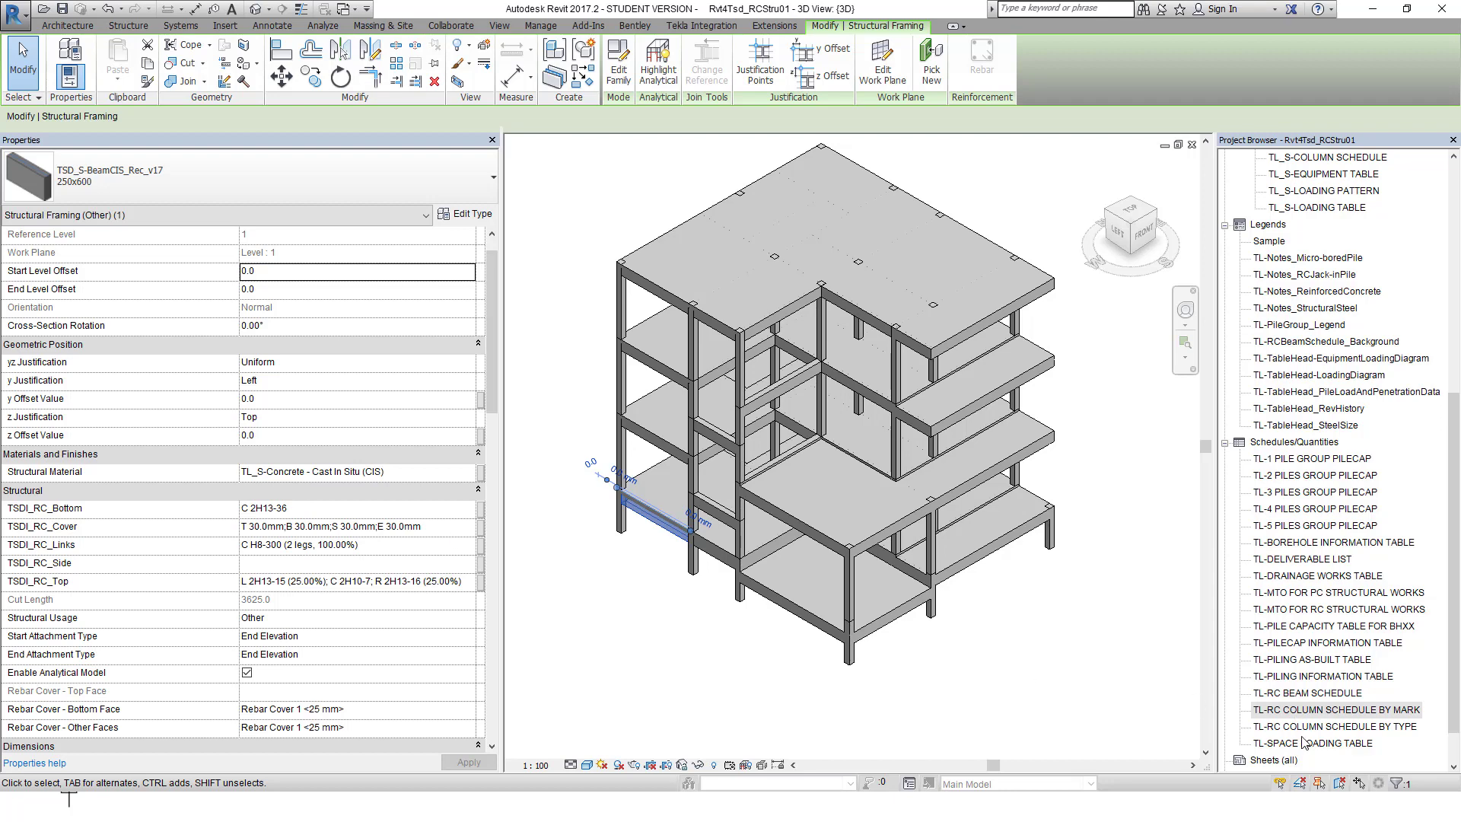
double_click(1305, 693)
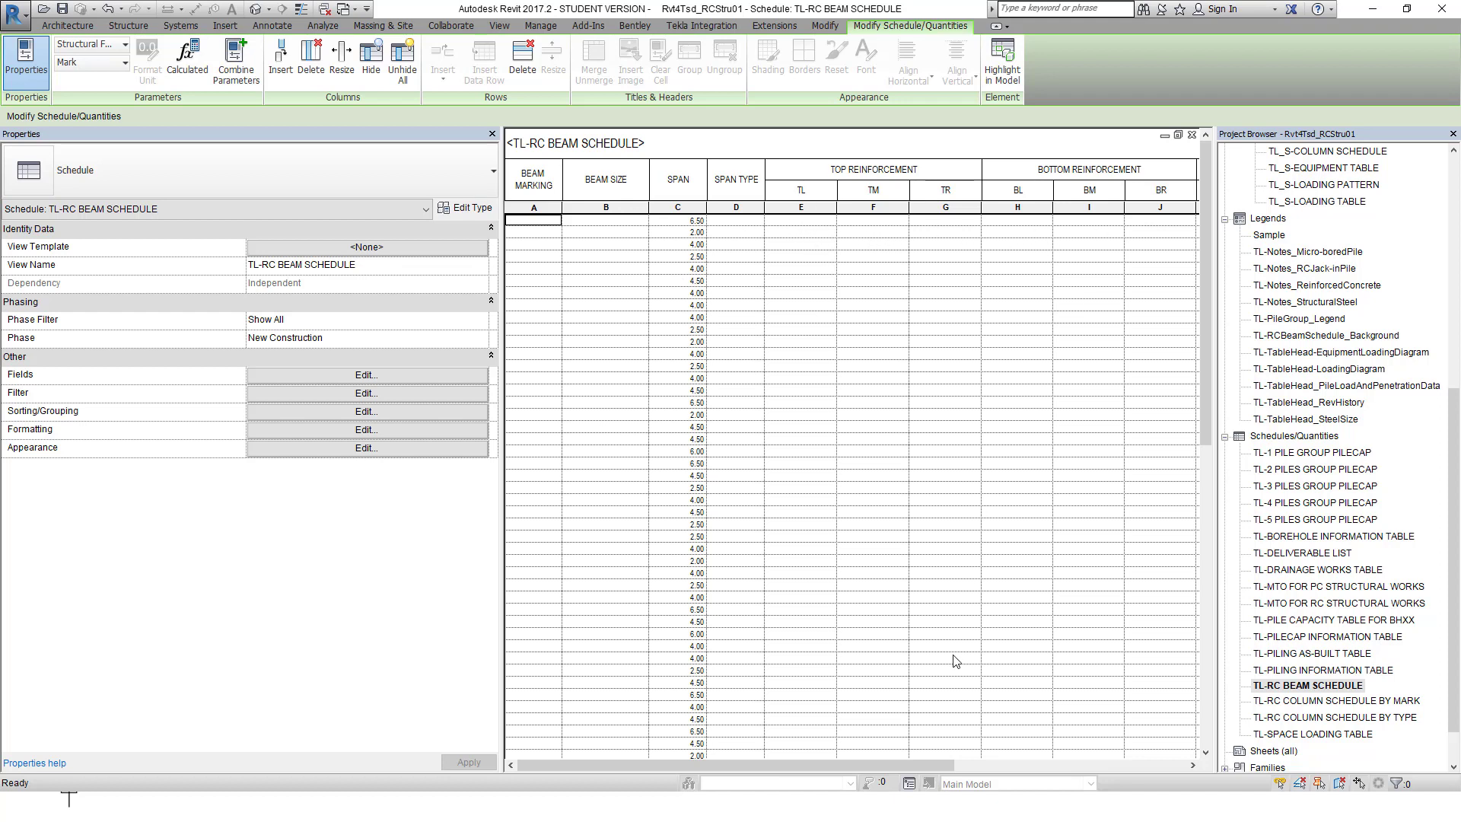
mouse_move(935, 767)
left_mouse_down()
mouse_move(1172, 769)
mouse_move(929, 781)
left_mouse_up()
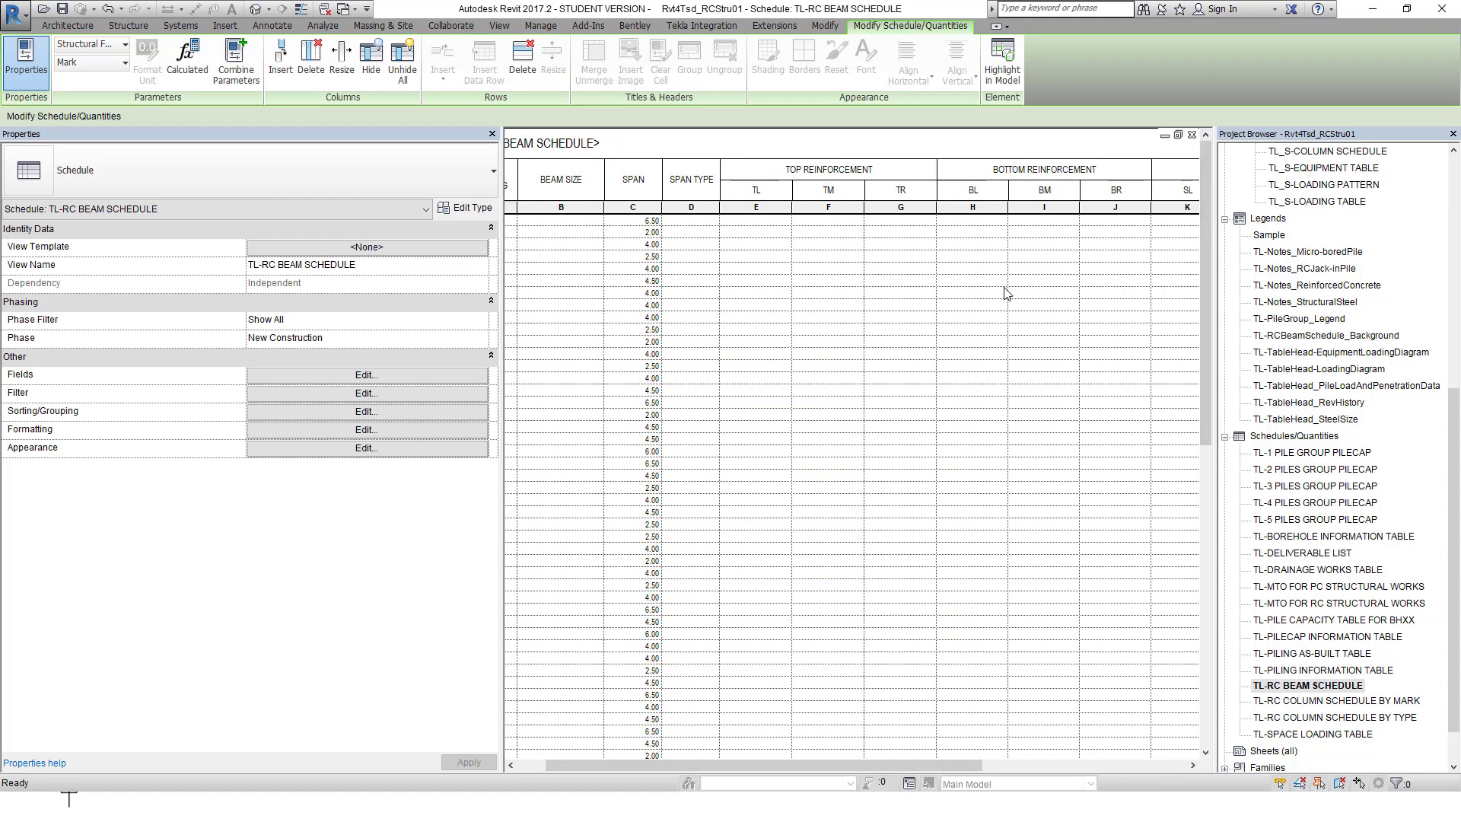
left_click(1191, 136)
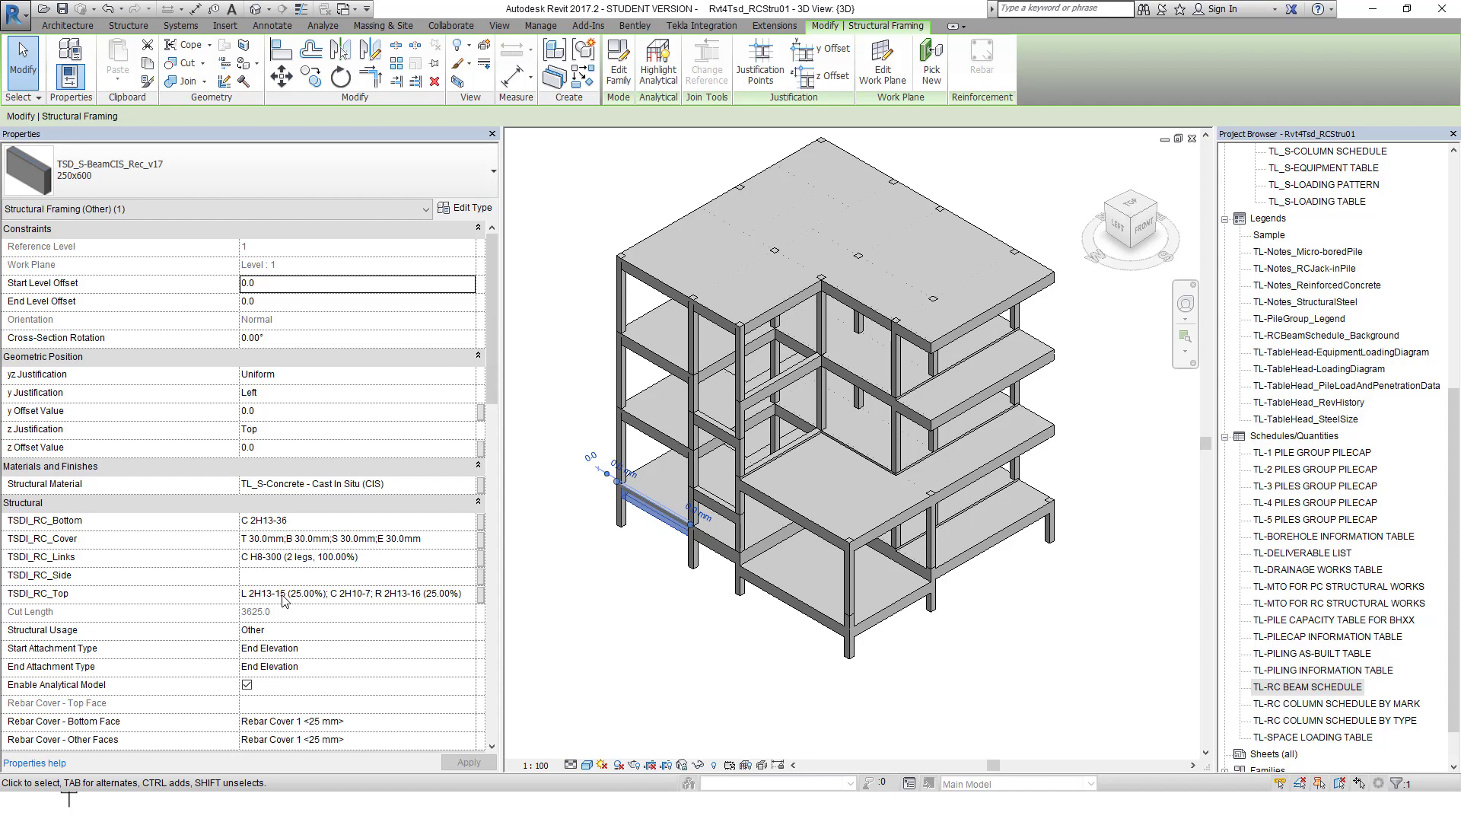
left_click_drag(494, 362, 495, 695)
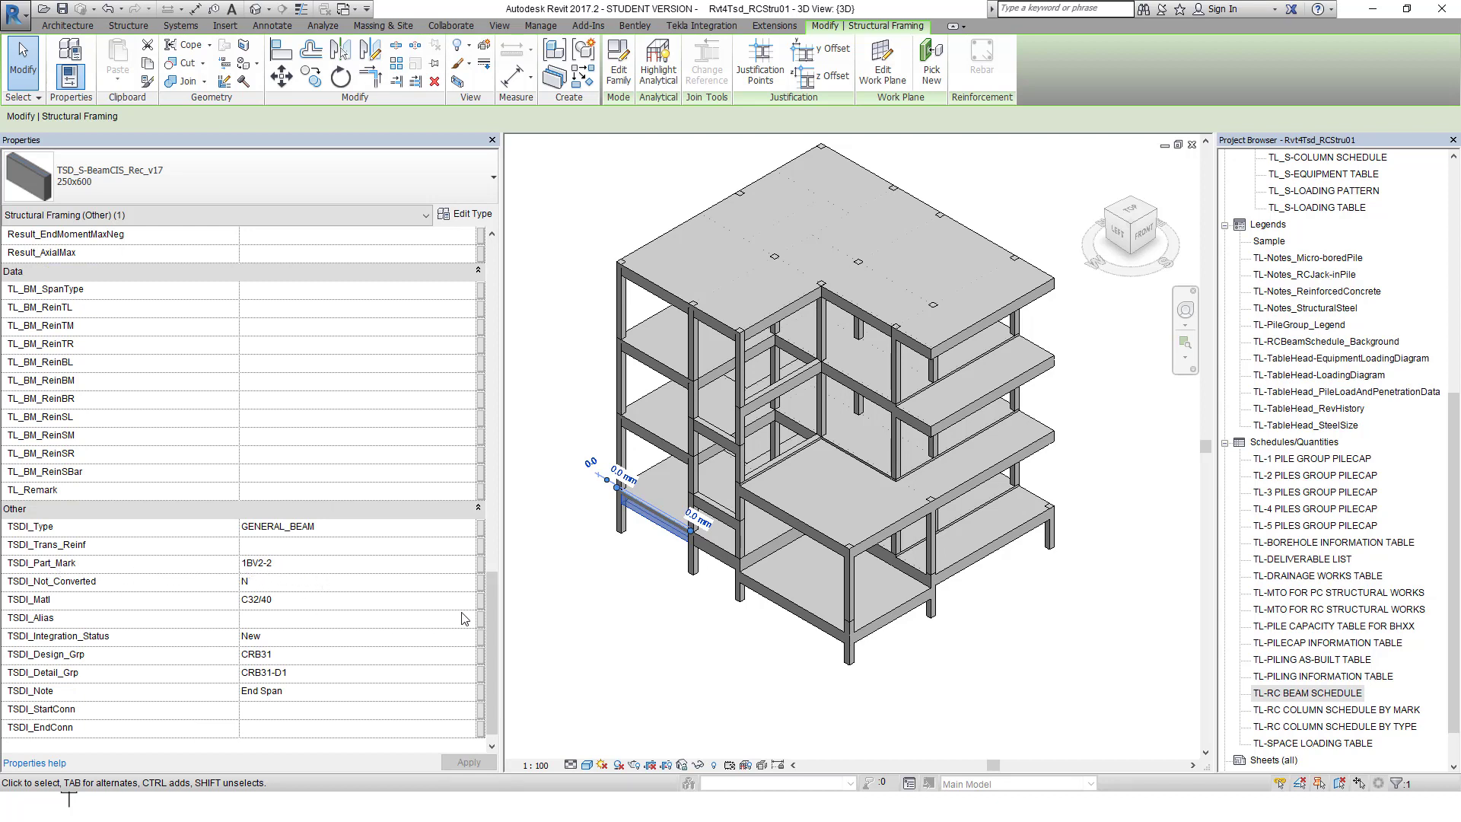
left_click_drag(497, 609, 454, 350)
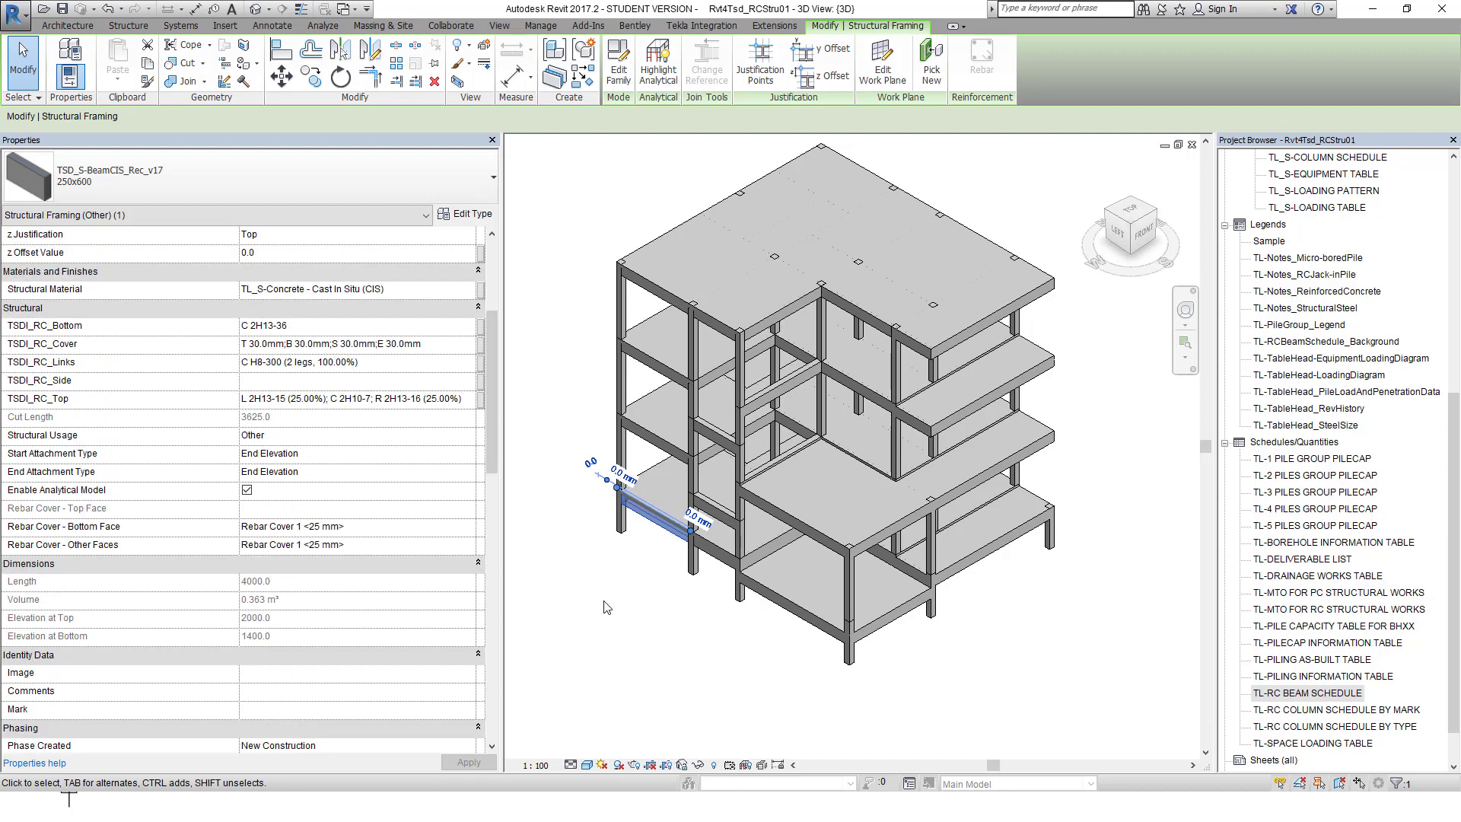
- Deselect the beam and save the project
left_click(629, 606)
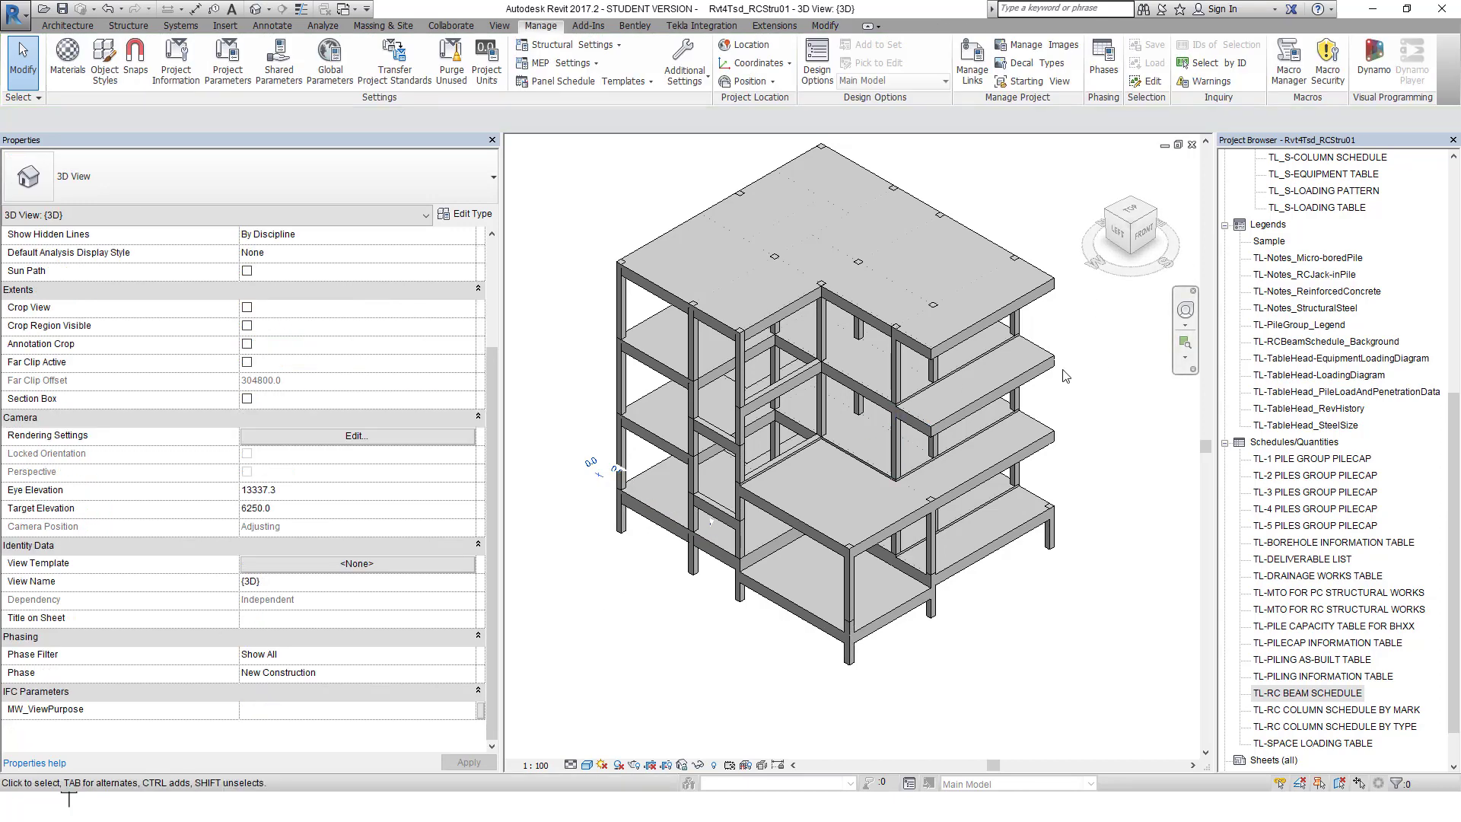
scroll(826, 348, "down", 2)
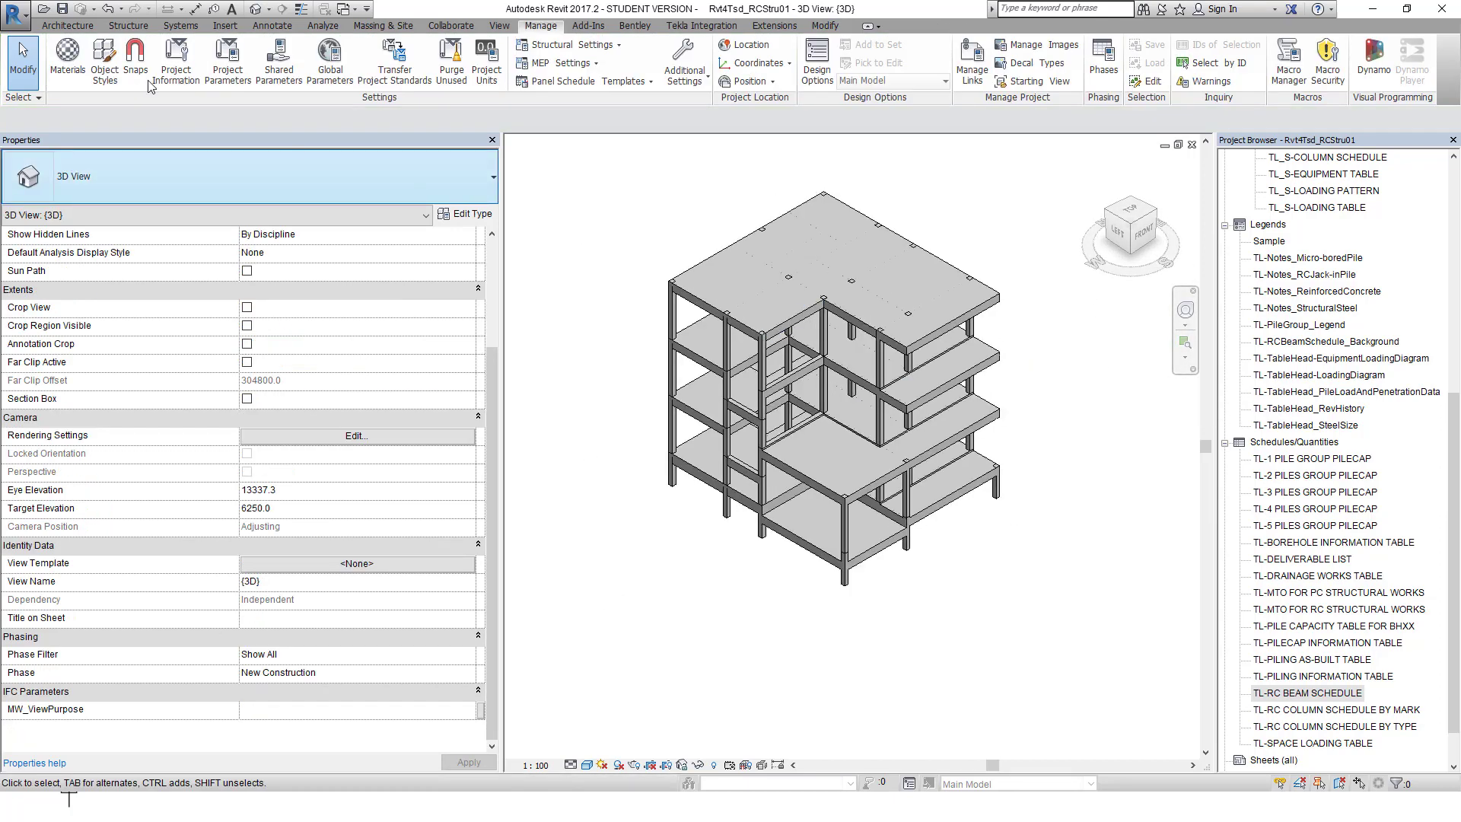
left_click(62, 9)
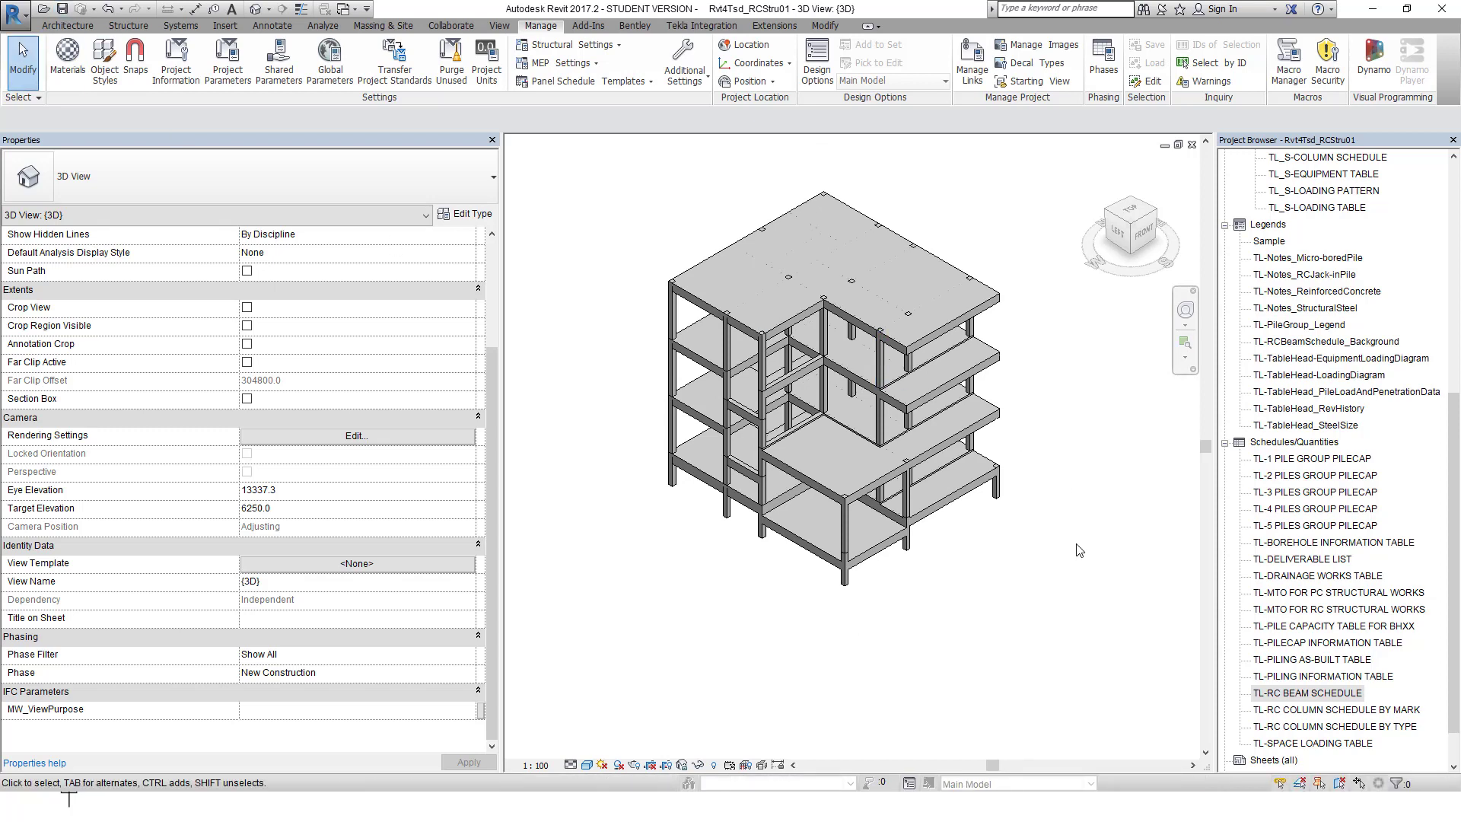
- Open the TL-RC COLUMN SCHEDULE BY MARK schedule and run the SetColumnReinf script to fill its marks and reinforcement
double_click(1337, 711)
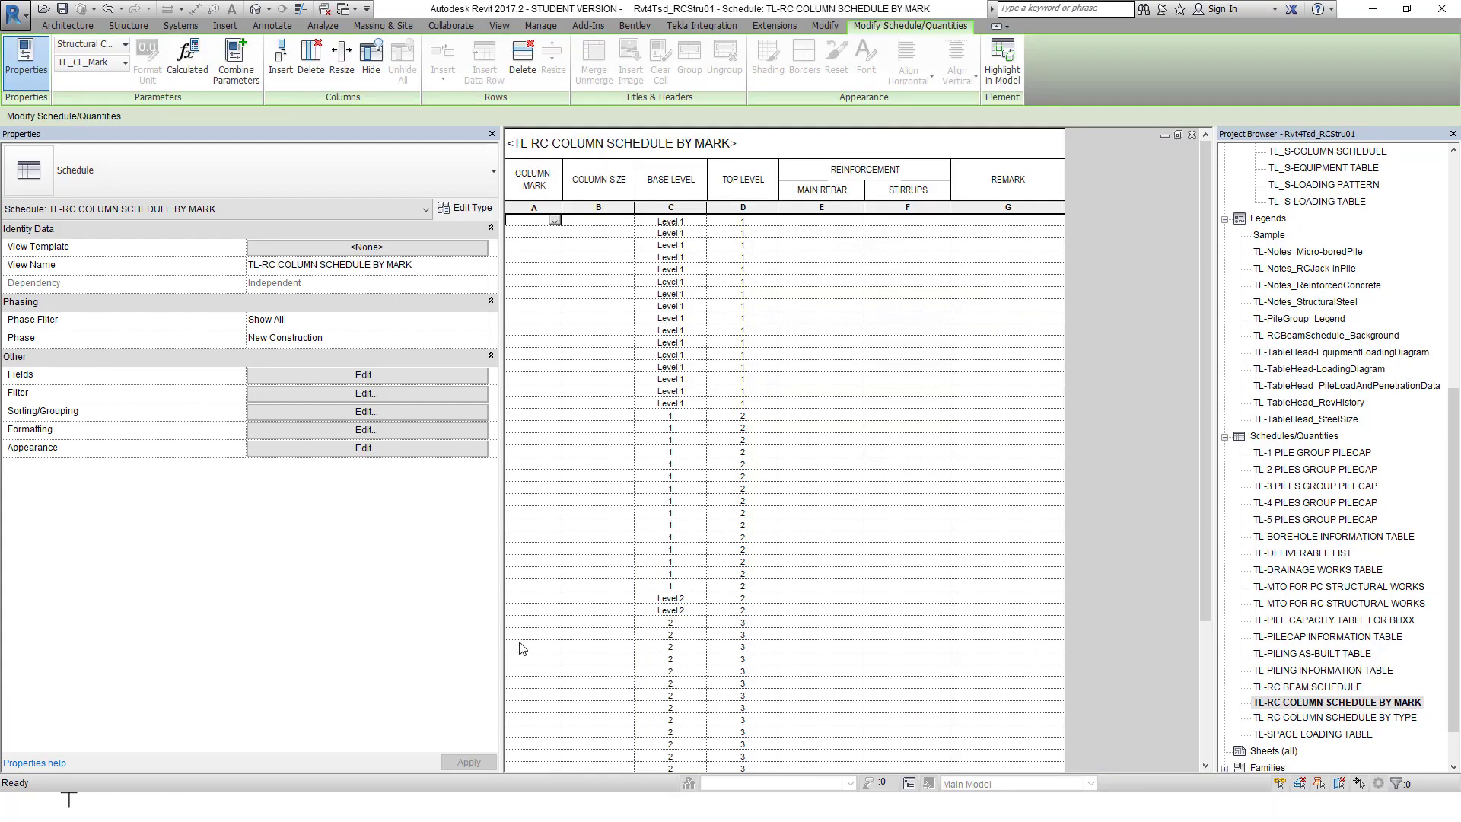
left_click(69, 797)
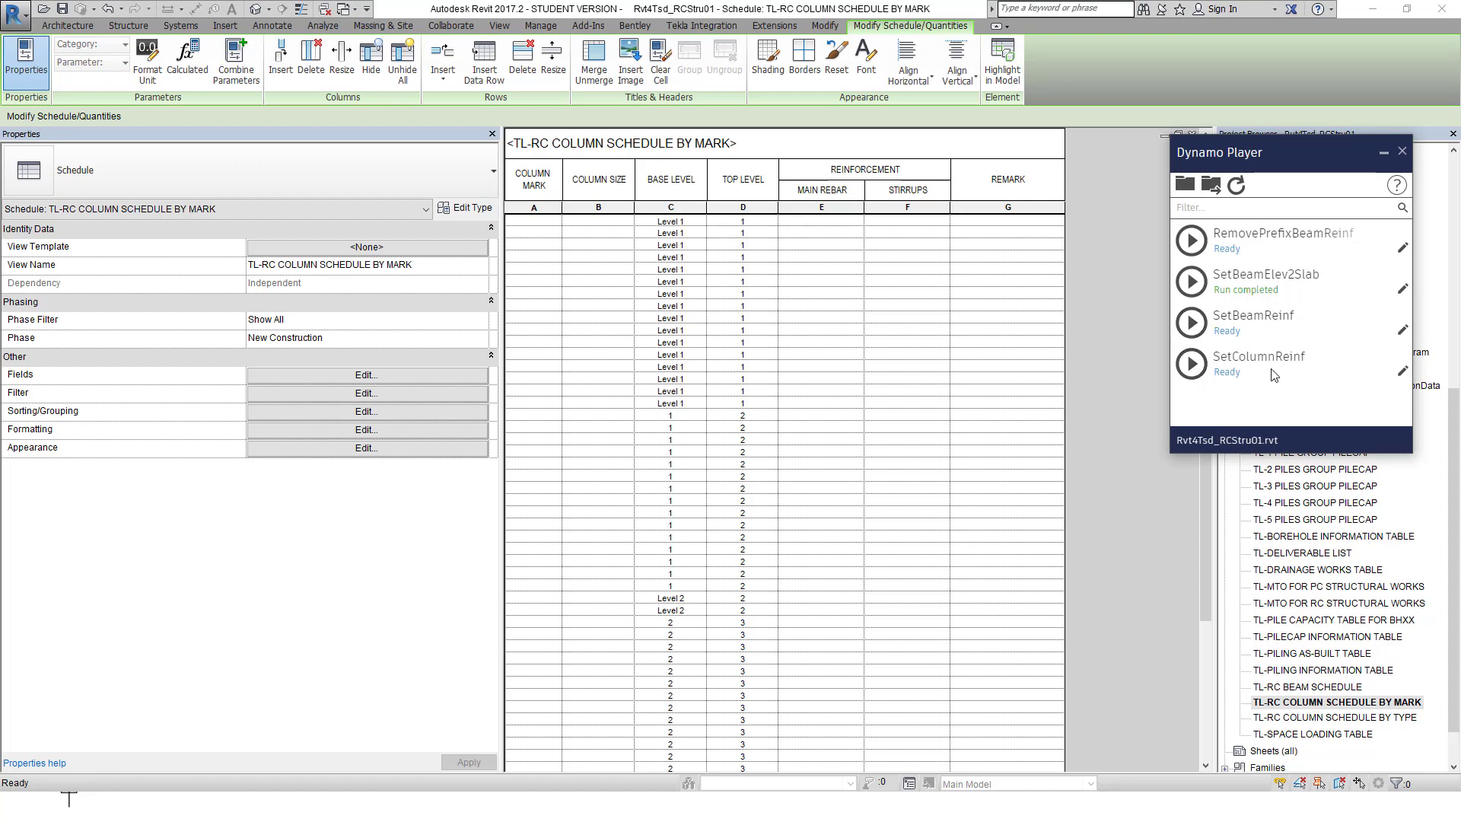
left_click(1192, 365)
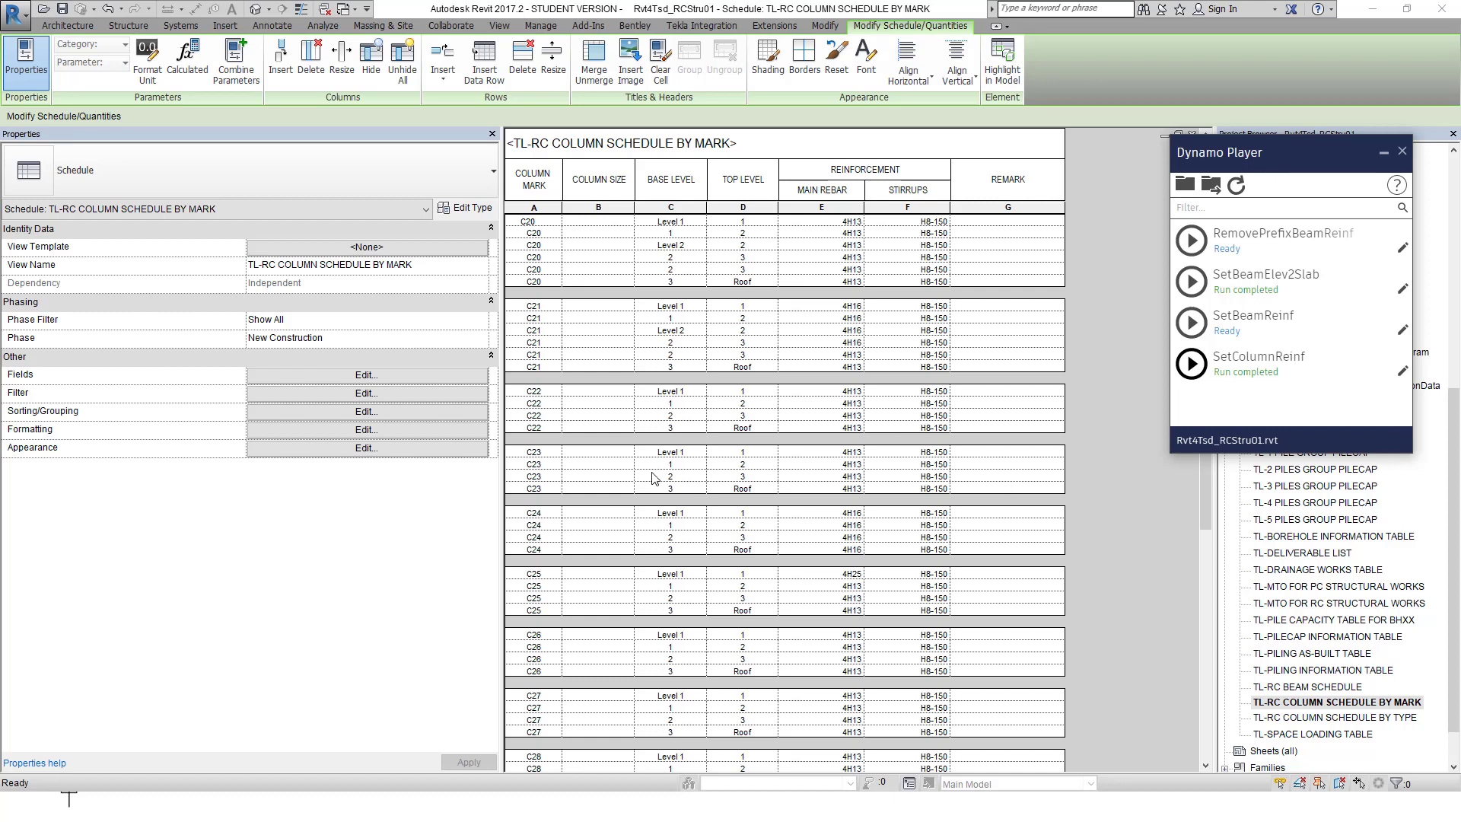
- Return to the maximized 3D view and check the TL_CL mark, main rebar and stirrup data of the lowest outer corner column
left_click_drag(1263, 154, 1277, 203)
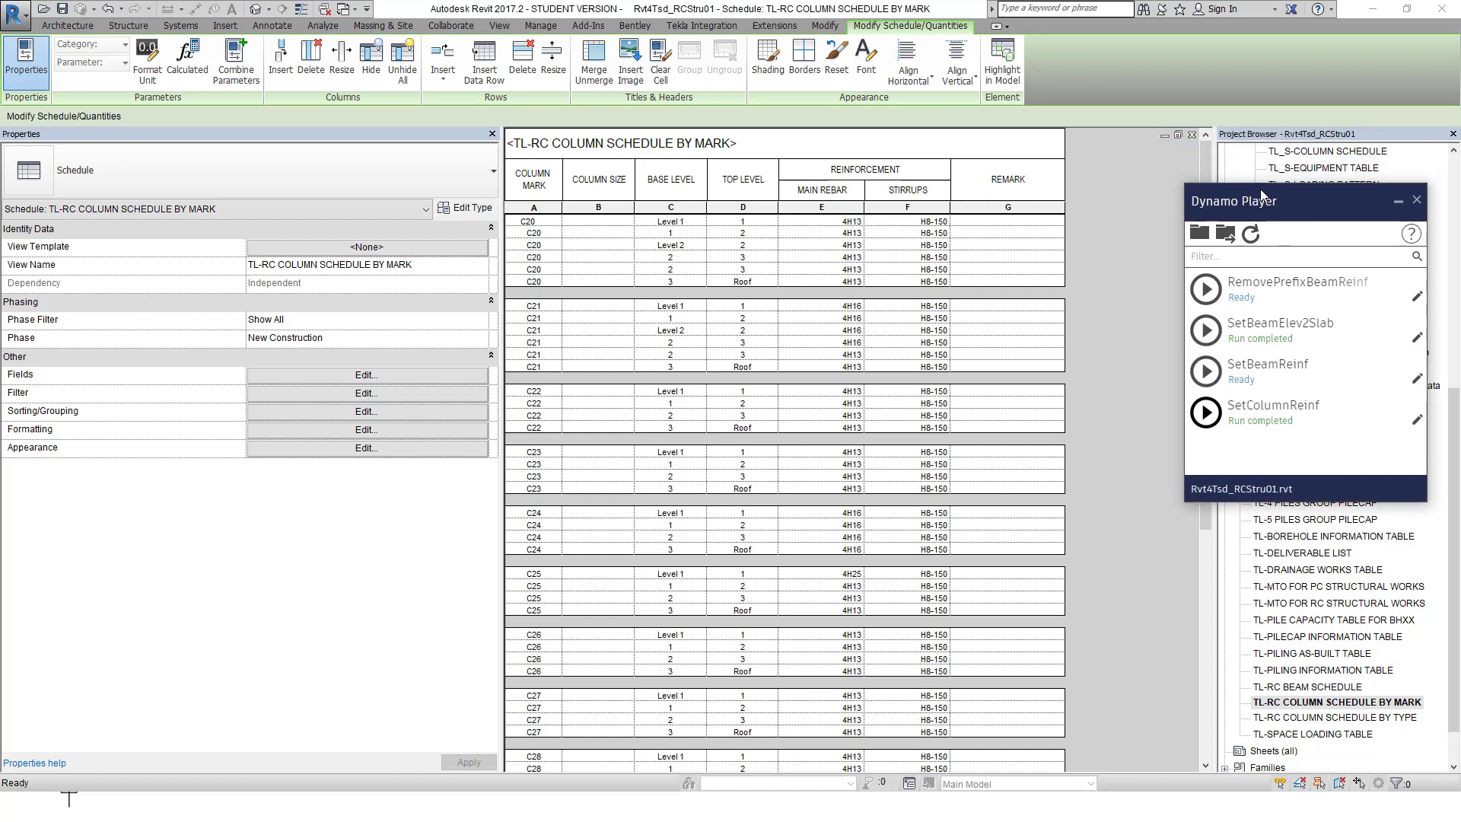
left_click(1165, 134)
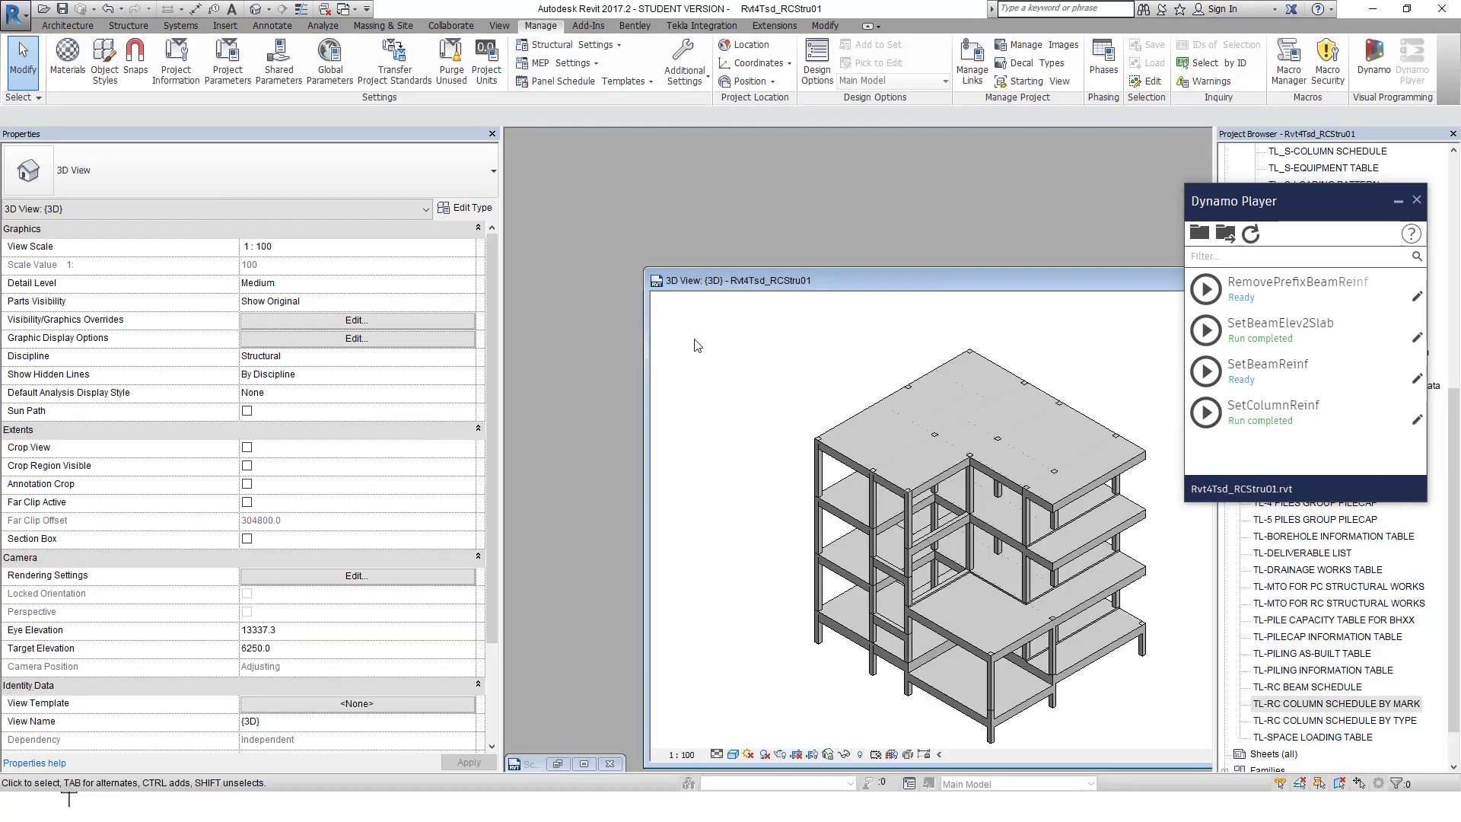
double_click(829, 282)
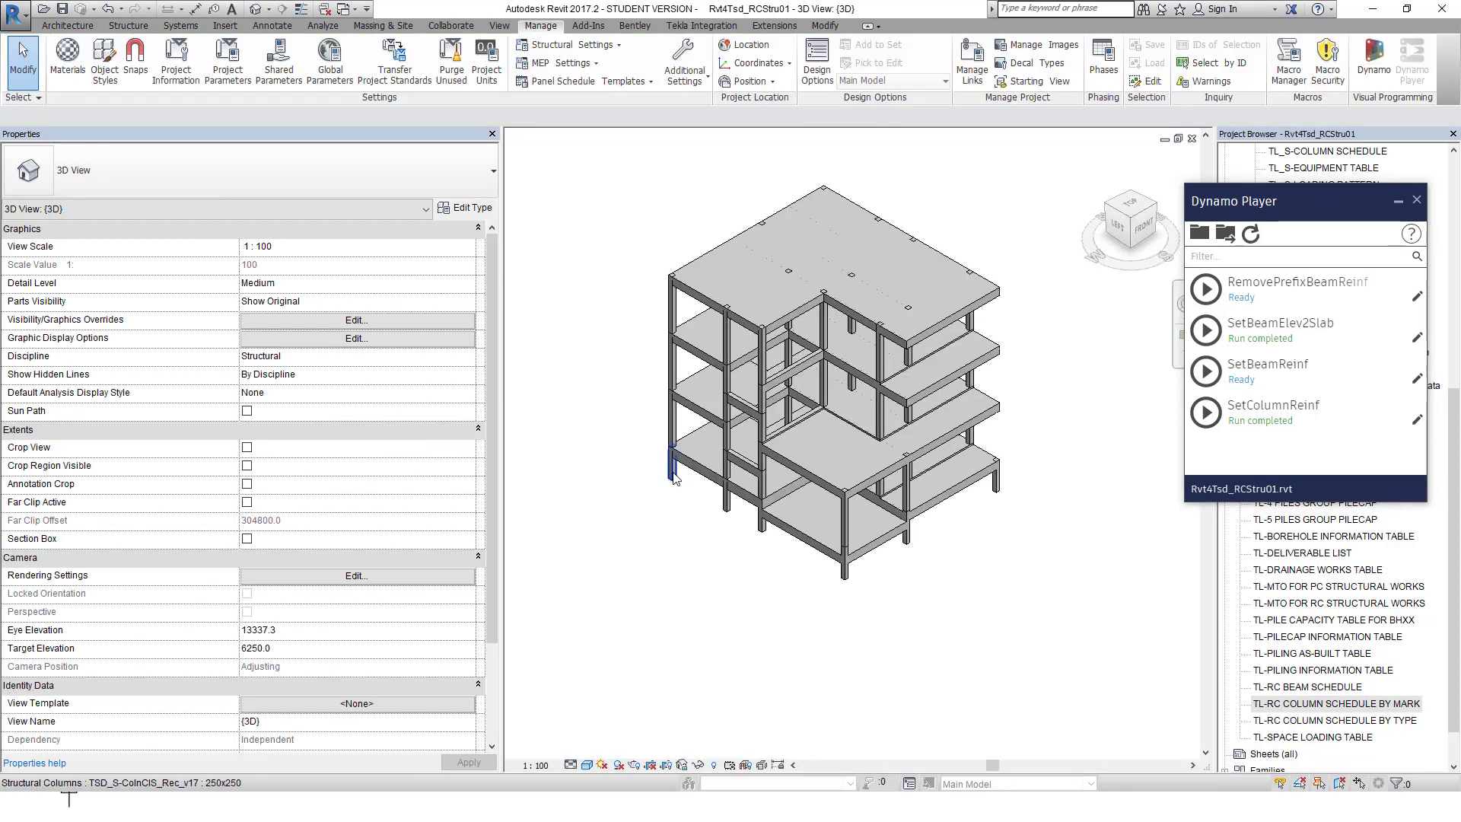
left_click(670, 470)
left_click_drag(495, 439, 487, 693)
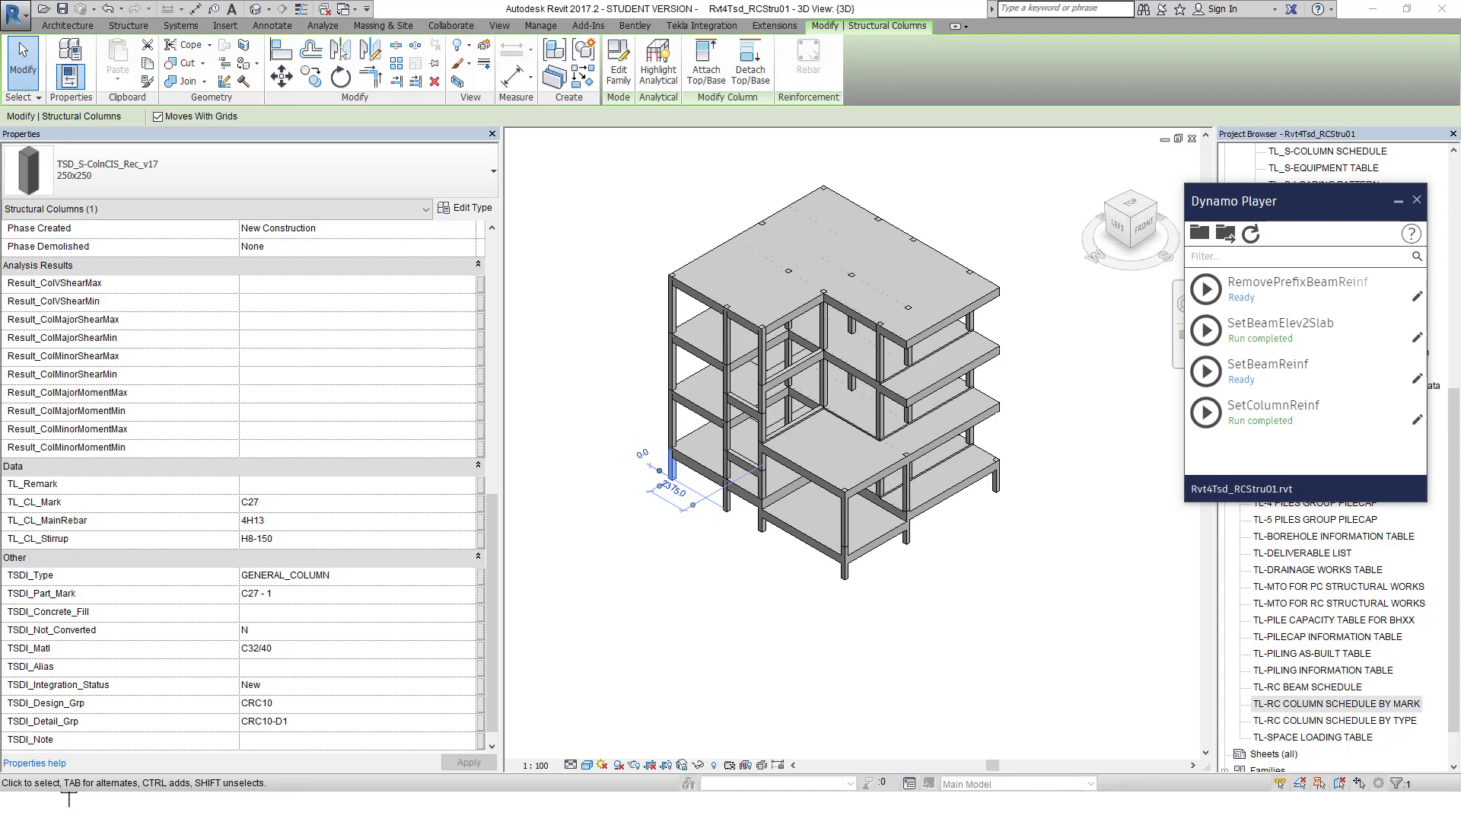
left_click(580, 532)
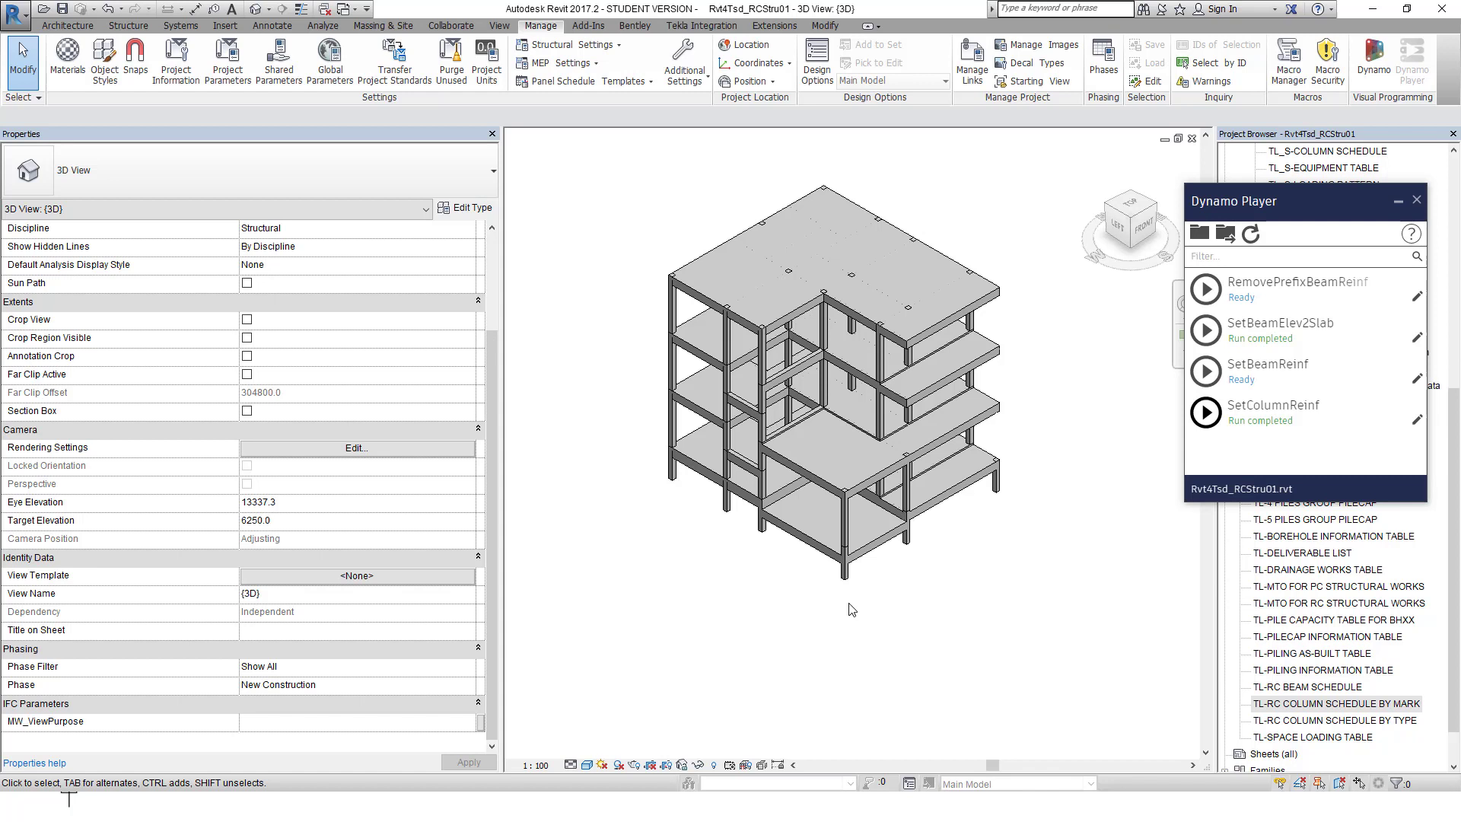
scroll(771, 577, "down", 1)
middle_click_drag(831, 590, 723, 582)
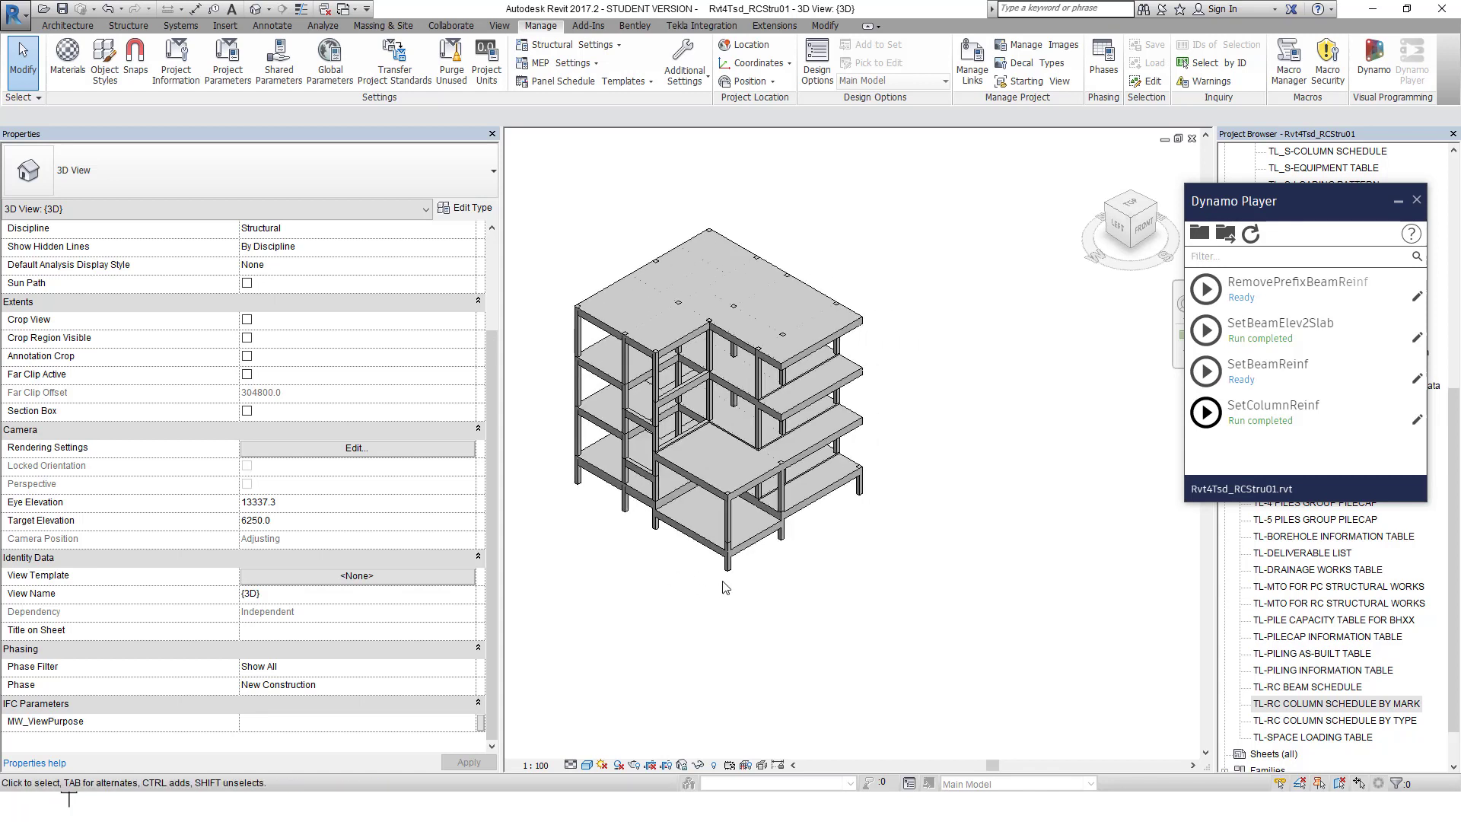
- Minimize Dynamo Player, open the South elevation and delete the level named Level 2
left_click(1399, 204)
left_click_drag(1454, 403, 1452, 149)
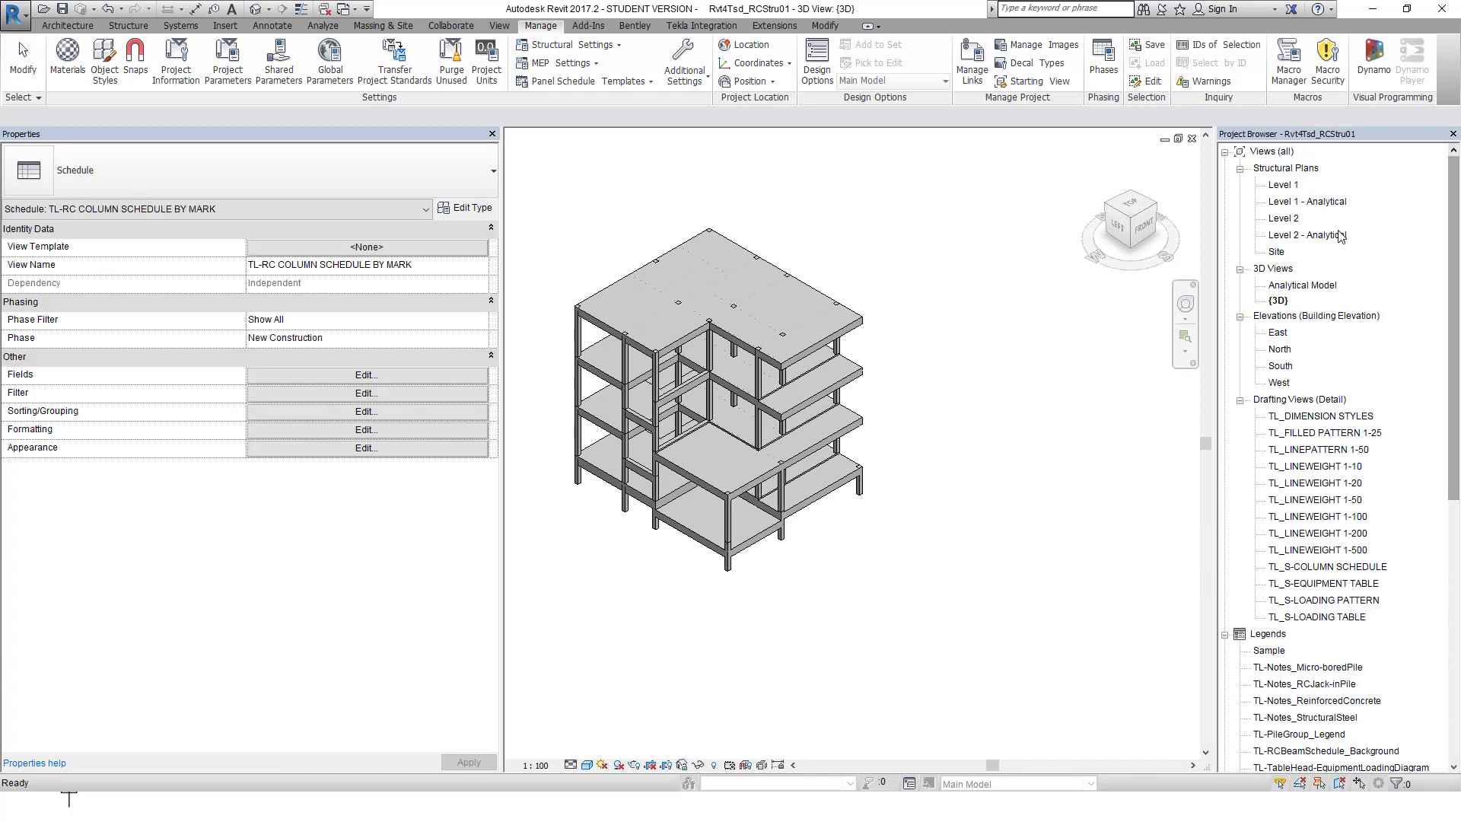
double_click(1281, 367)
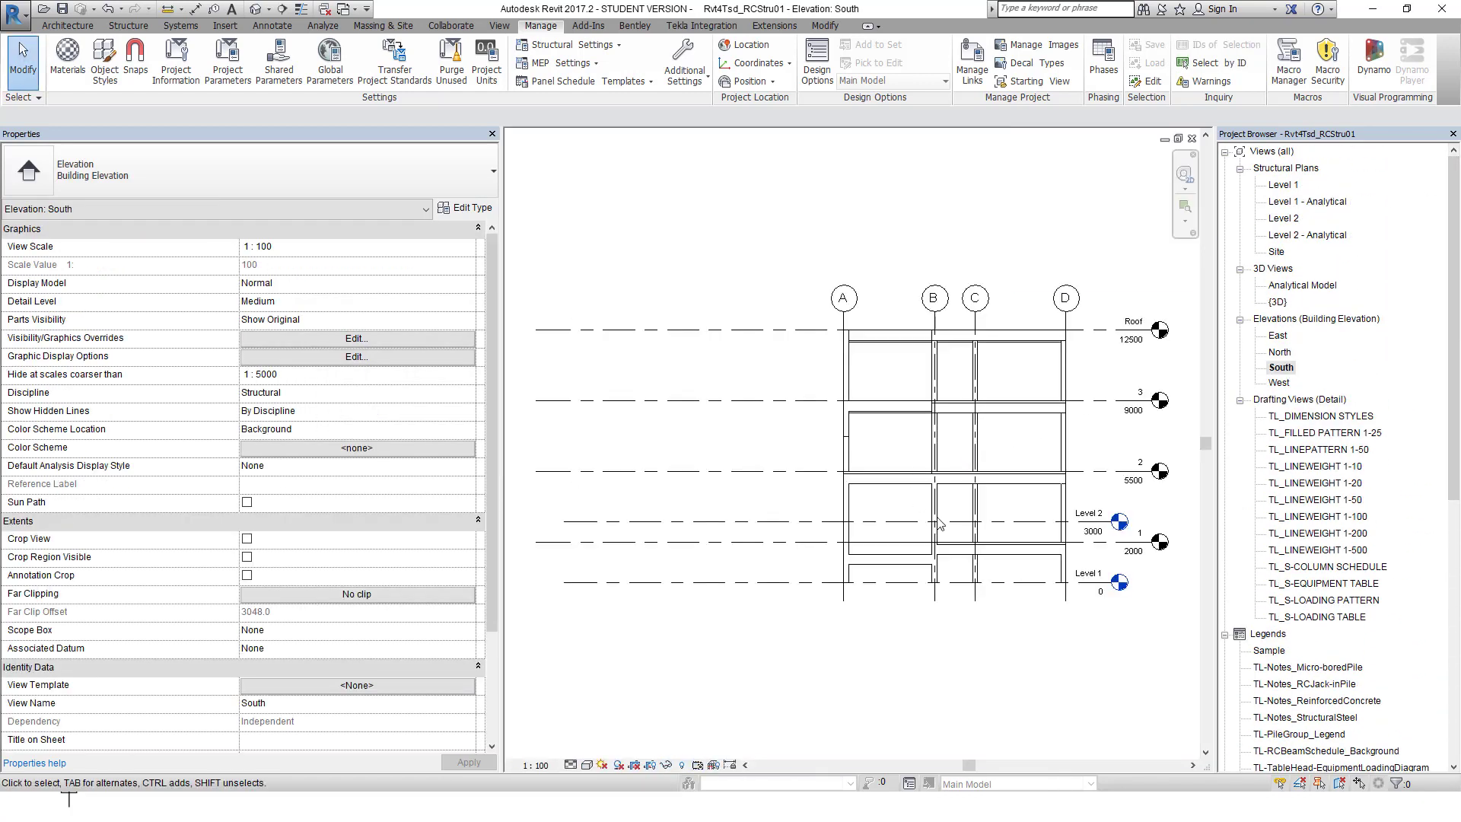
left_click(806, 522)
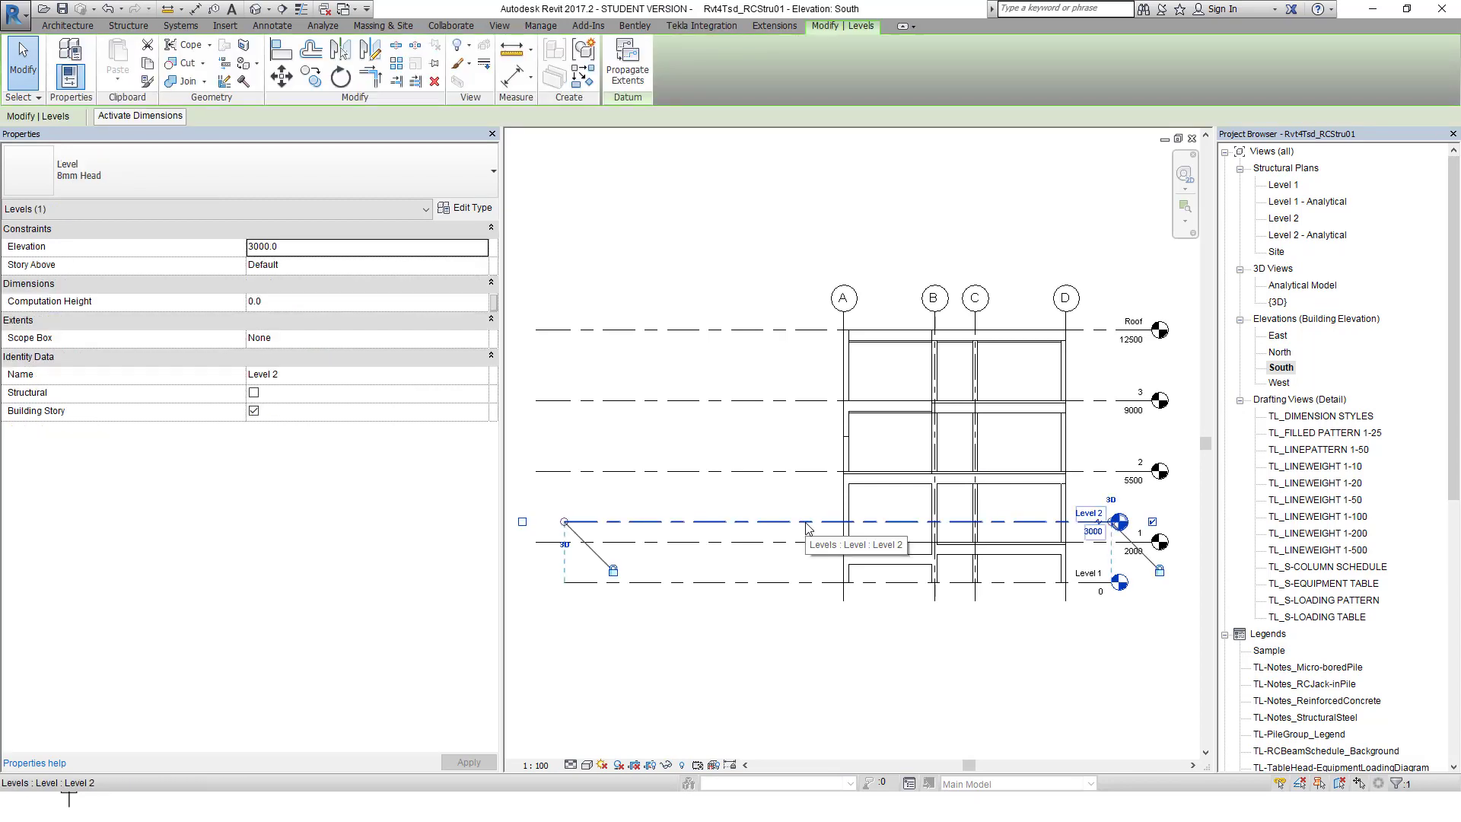
key("Delete")
left_click(799, 455)
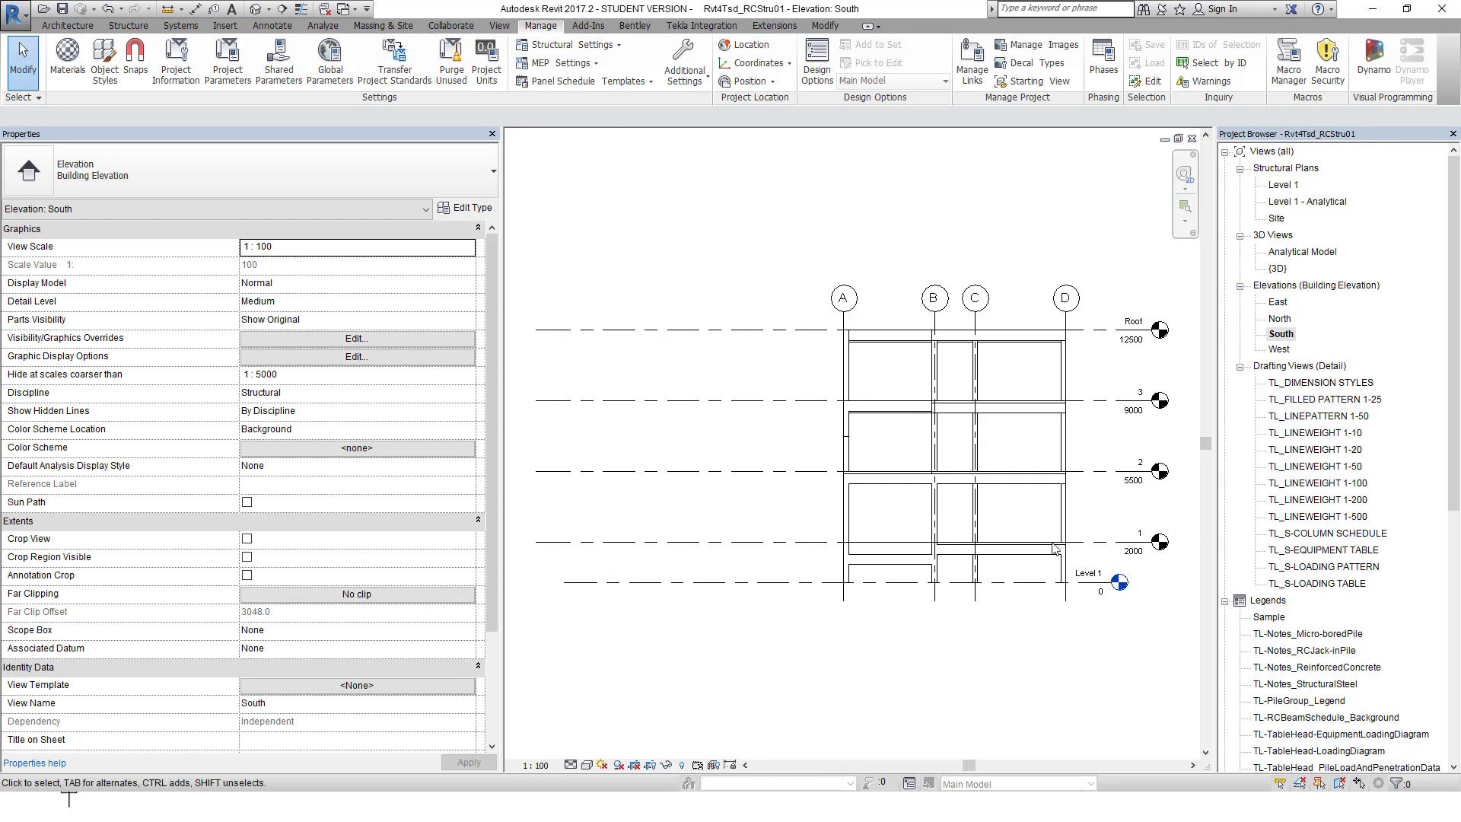
- Extend the head end of the Level 1 line outward, close to the heads of the levels above
middle_click_drag(1088, 650, 990, 643)
left_click(712, 577)
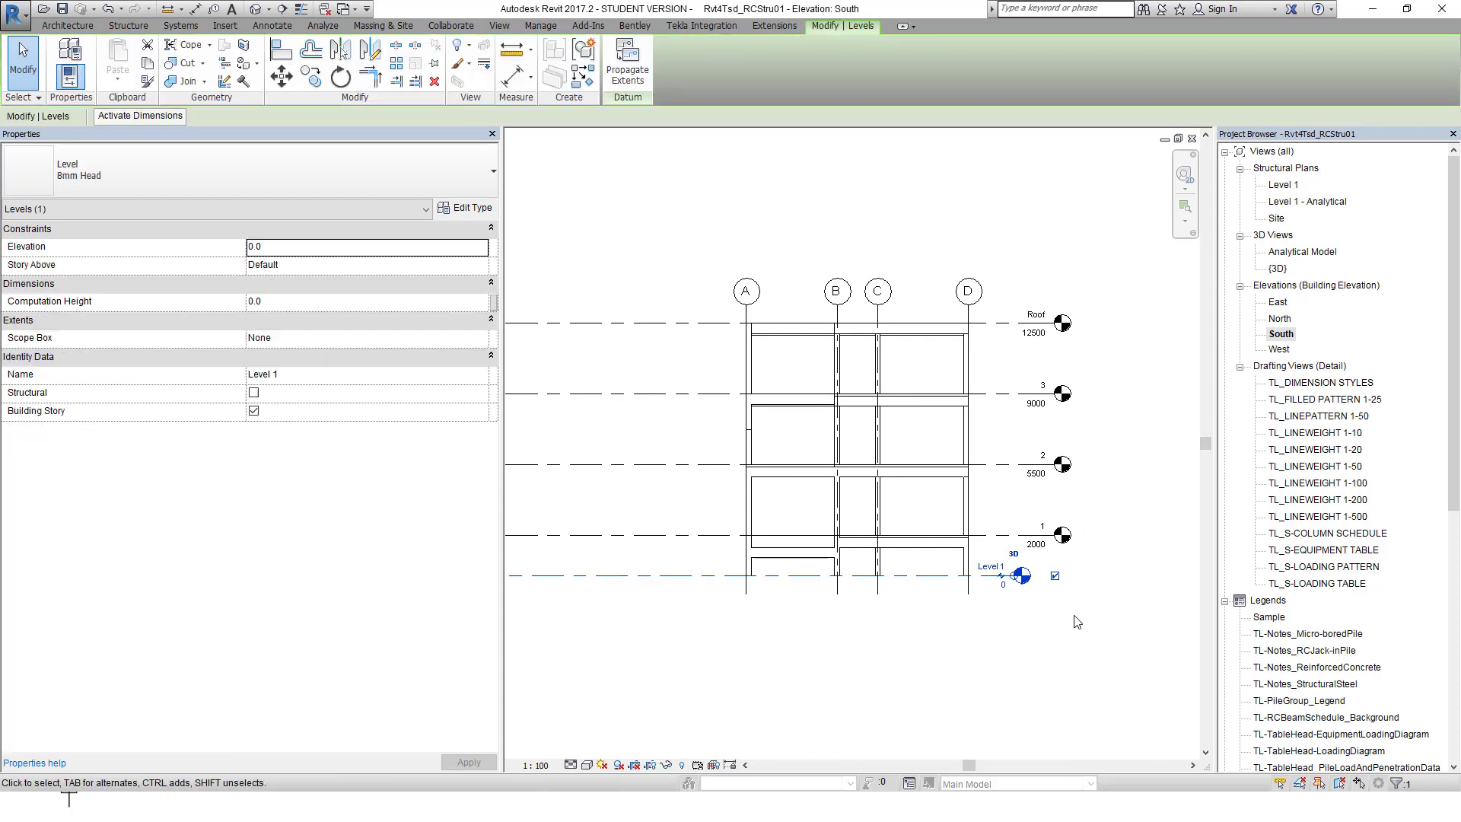
left_click_drag(1019, 582, 965, 570)
- Rename Level 1 as Base together with its corresponding views, and close the South elevation
left_click(1034, 566)
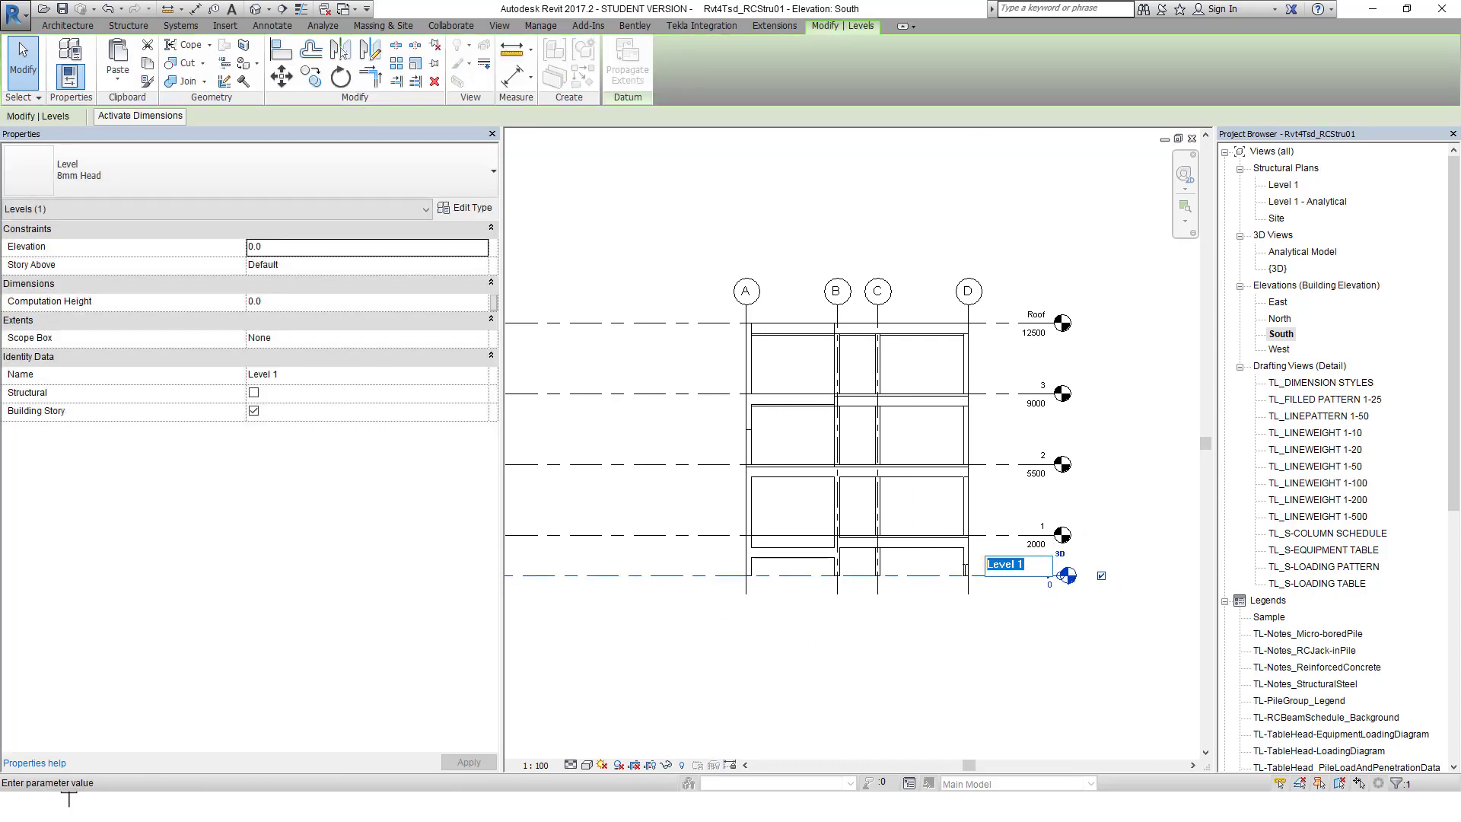
type("Base")
key("Return")
left_click(784, 407)
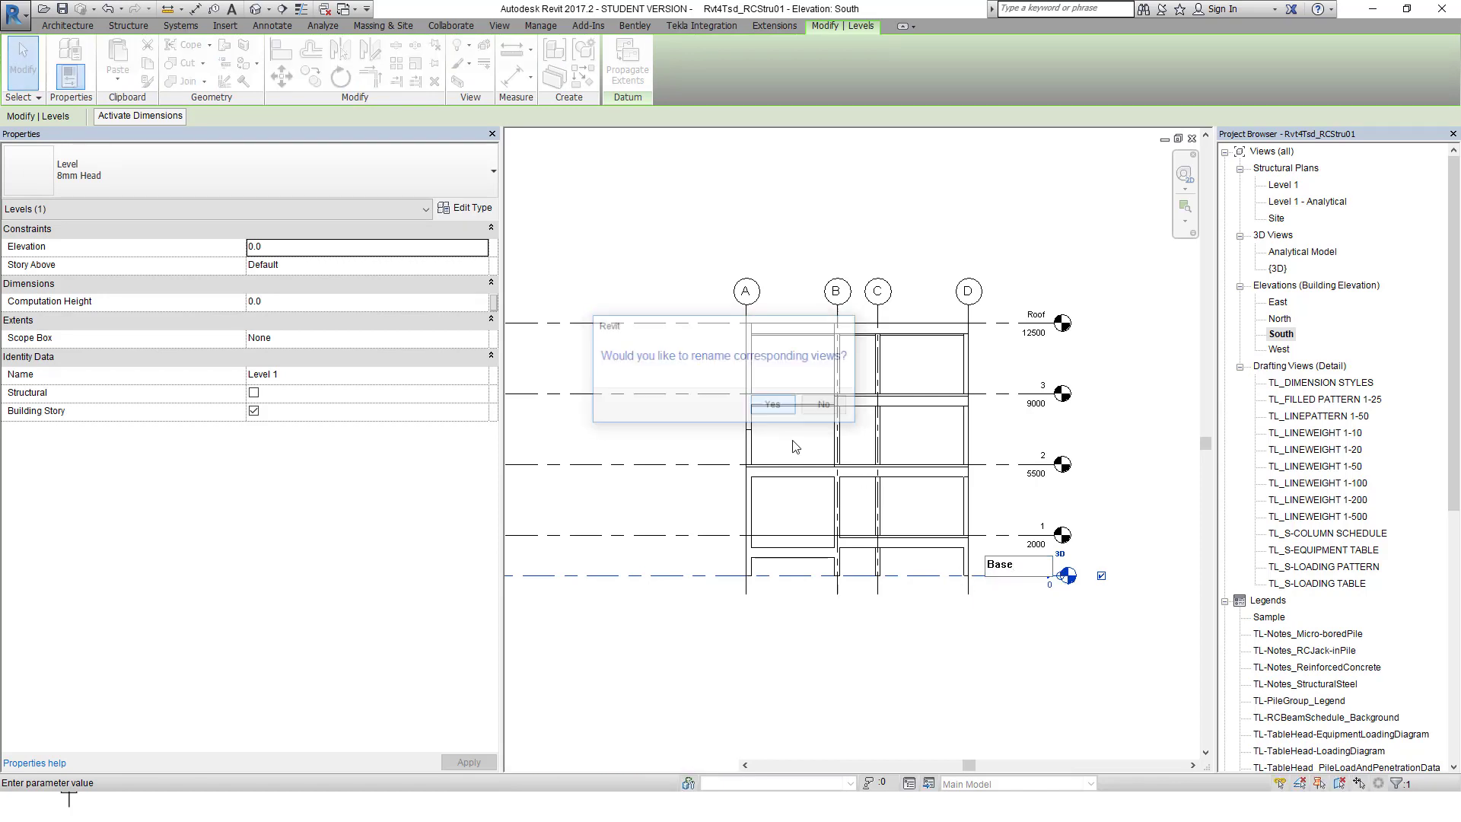
left_click(1053, 239)
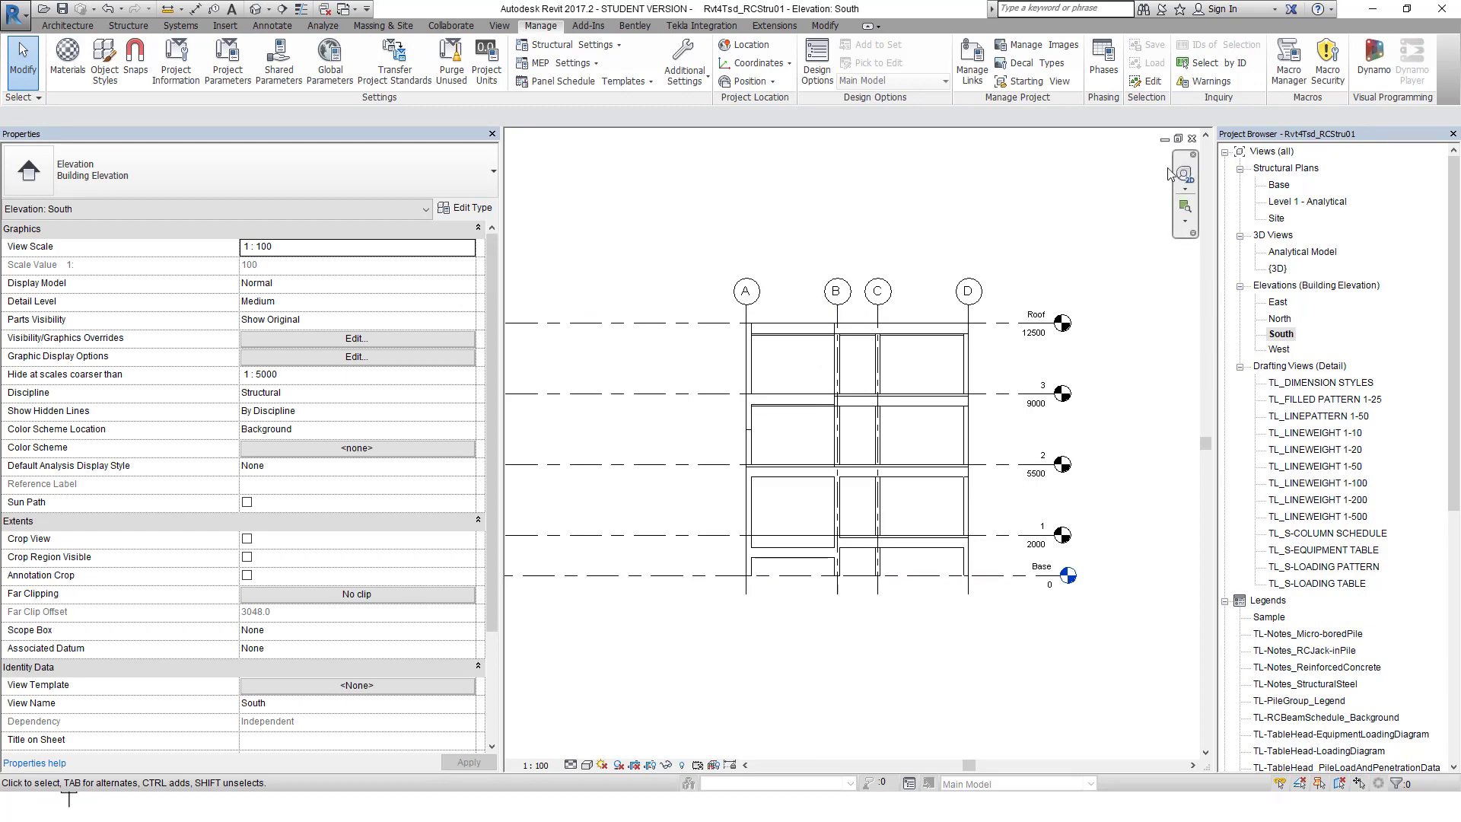
left_click(1192, 138)
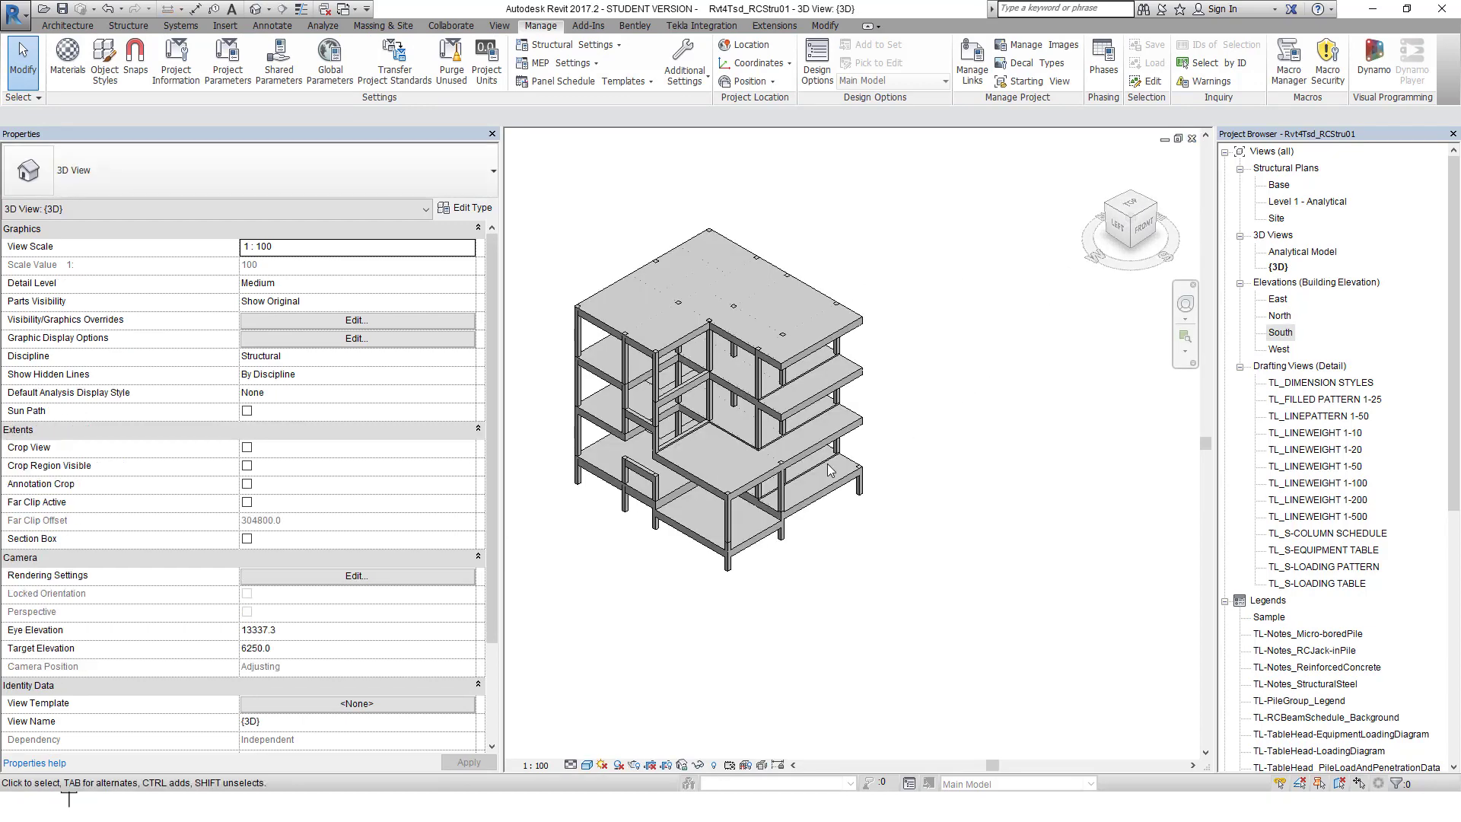
- Close the hidden windows and inspect the updated building in 3D from the left side and the front-left corner
scroll(746, 494, "up", 10)
scroll(745, 487, "down", 10)
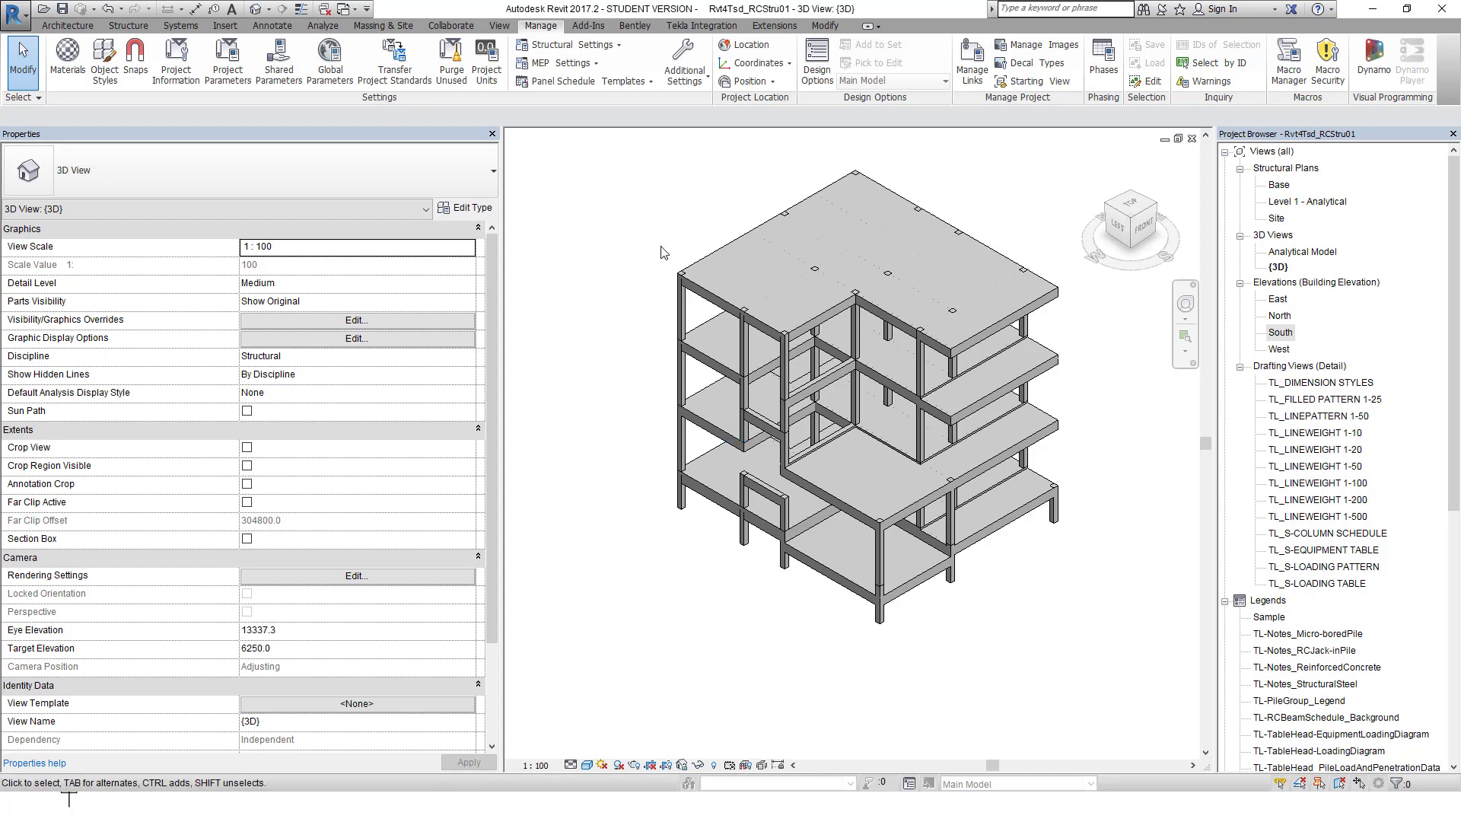
scroll(662, 312, "down", 2)
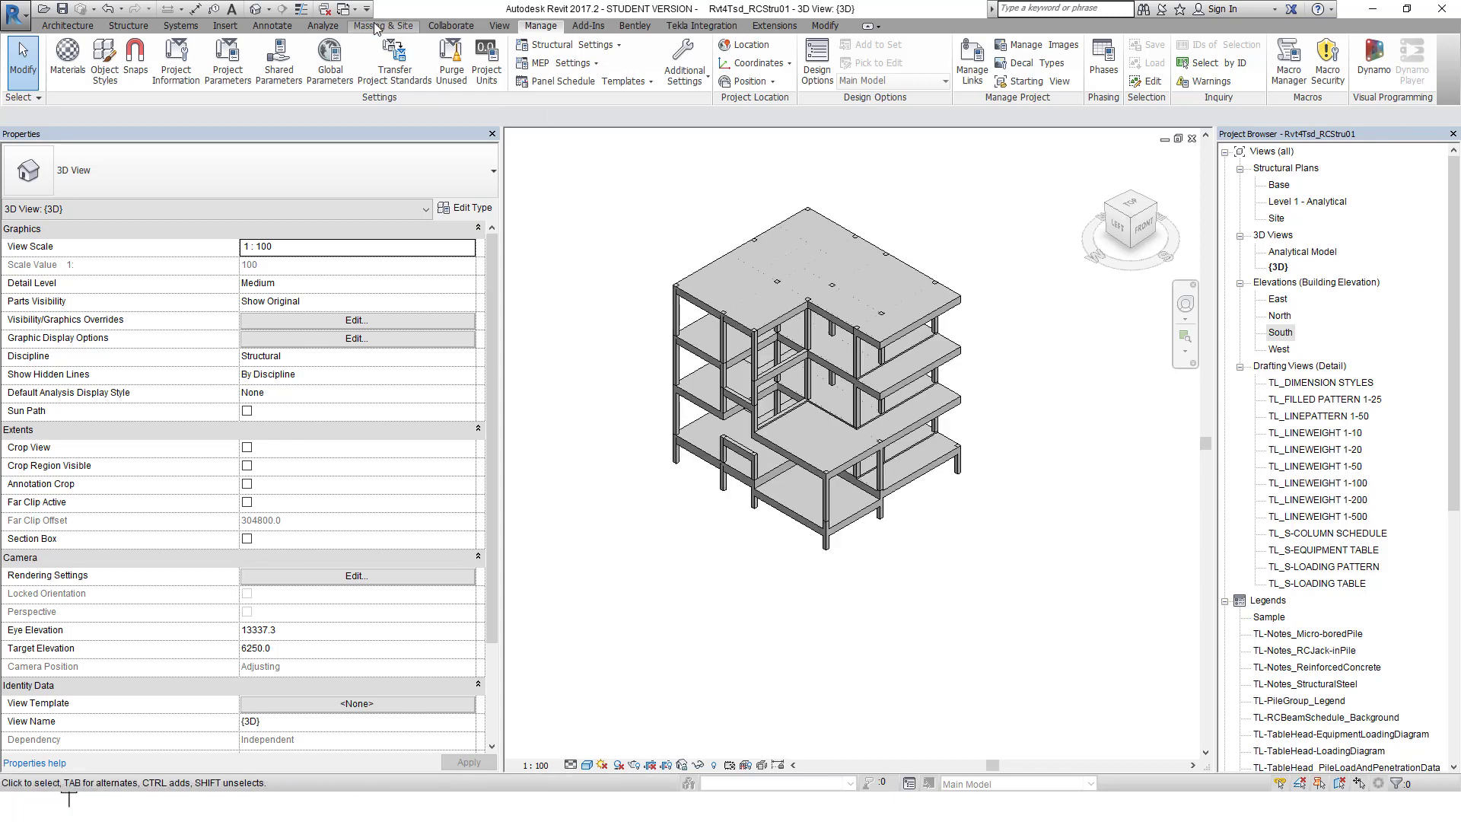
left_click(325, 10)
scroll(730, 445, "up", 2)
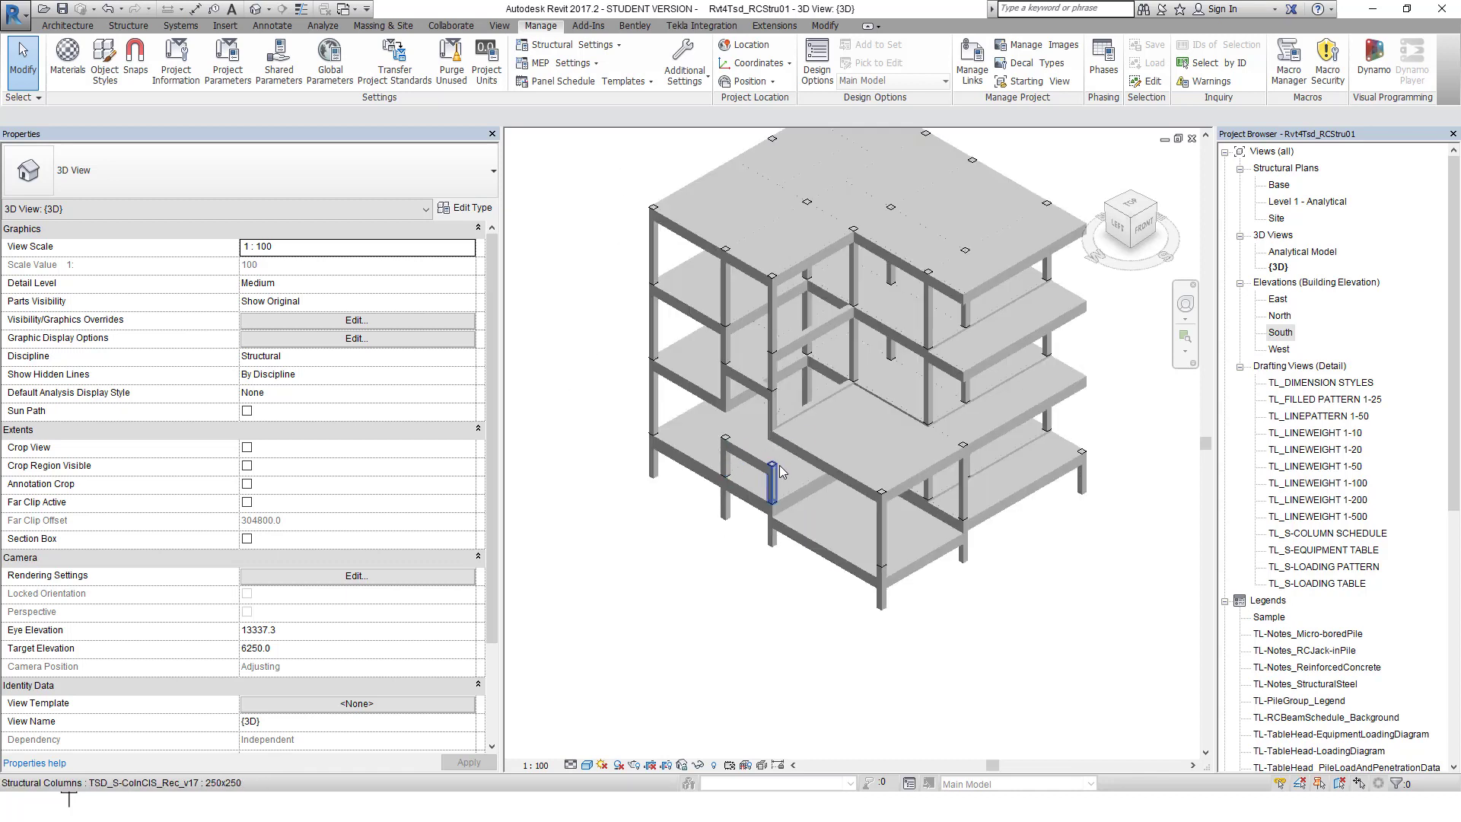
left_click(1117, 226)
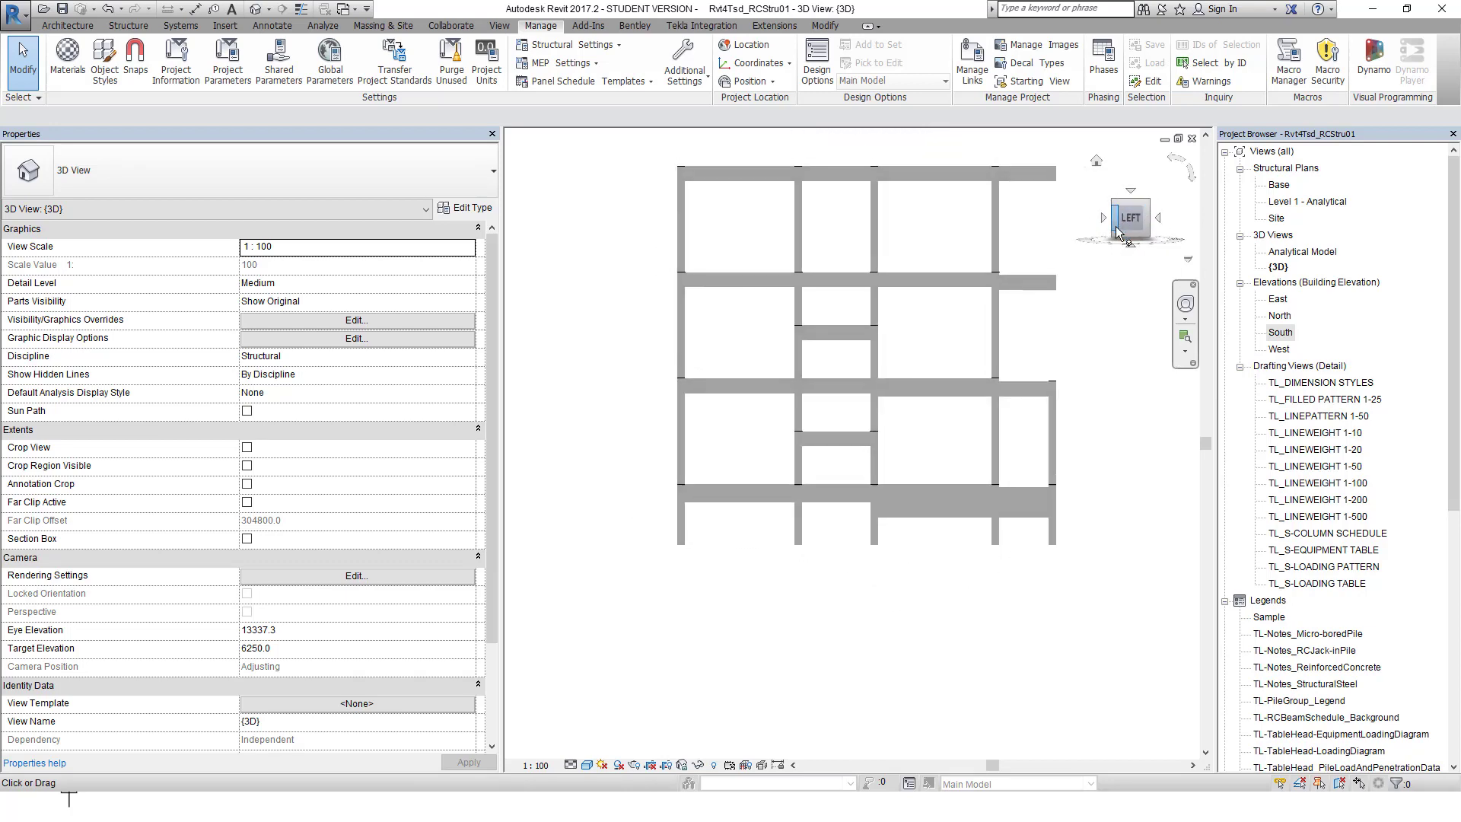
left_click(1149, 201)
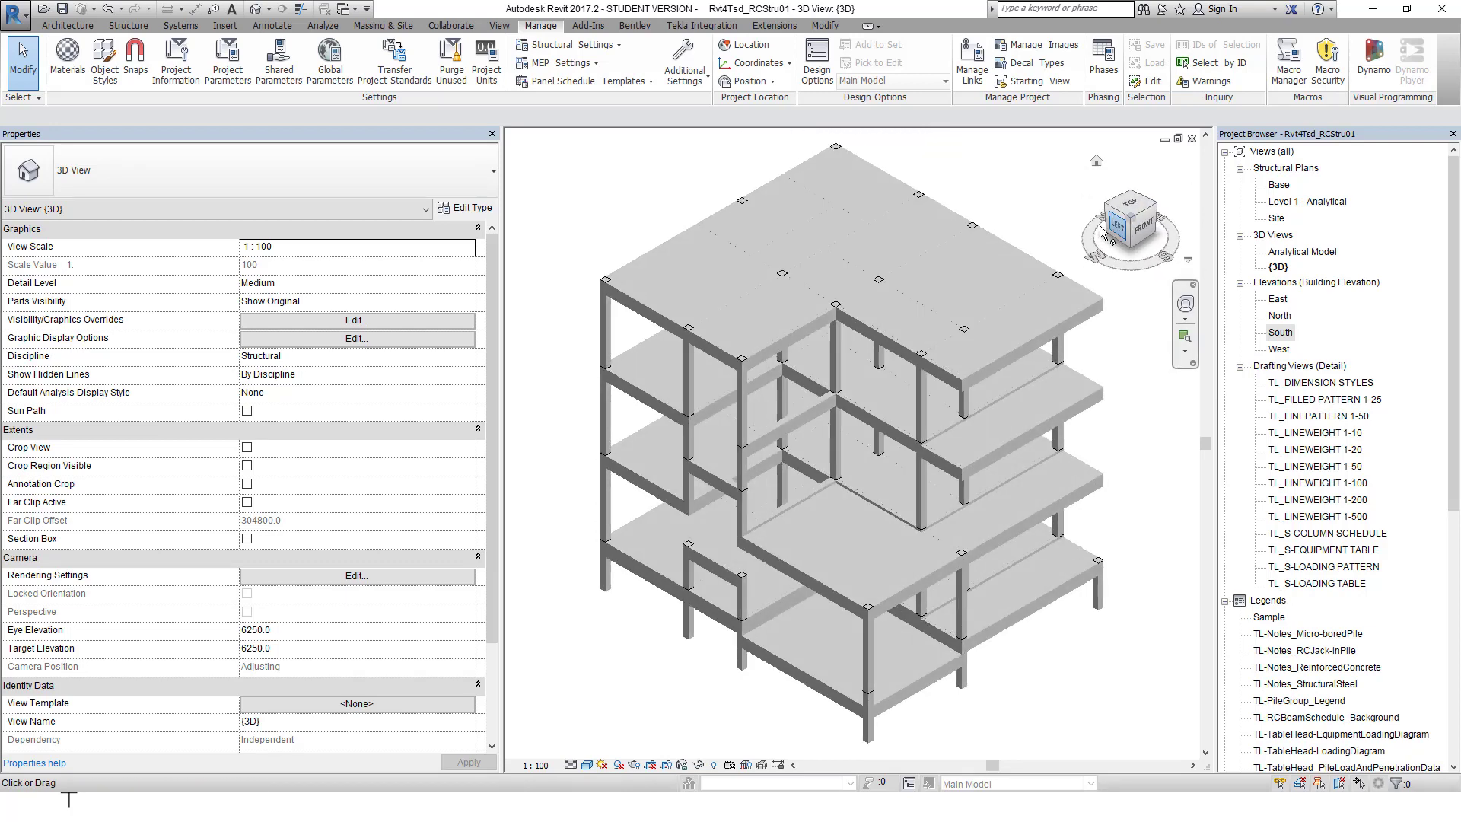
- Start the Tekla Structural Designer integrator and choose to update the existing Revit model by import
left_click(704, 26)
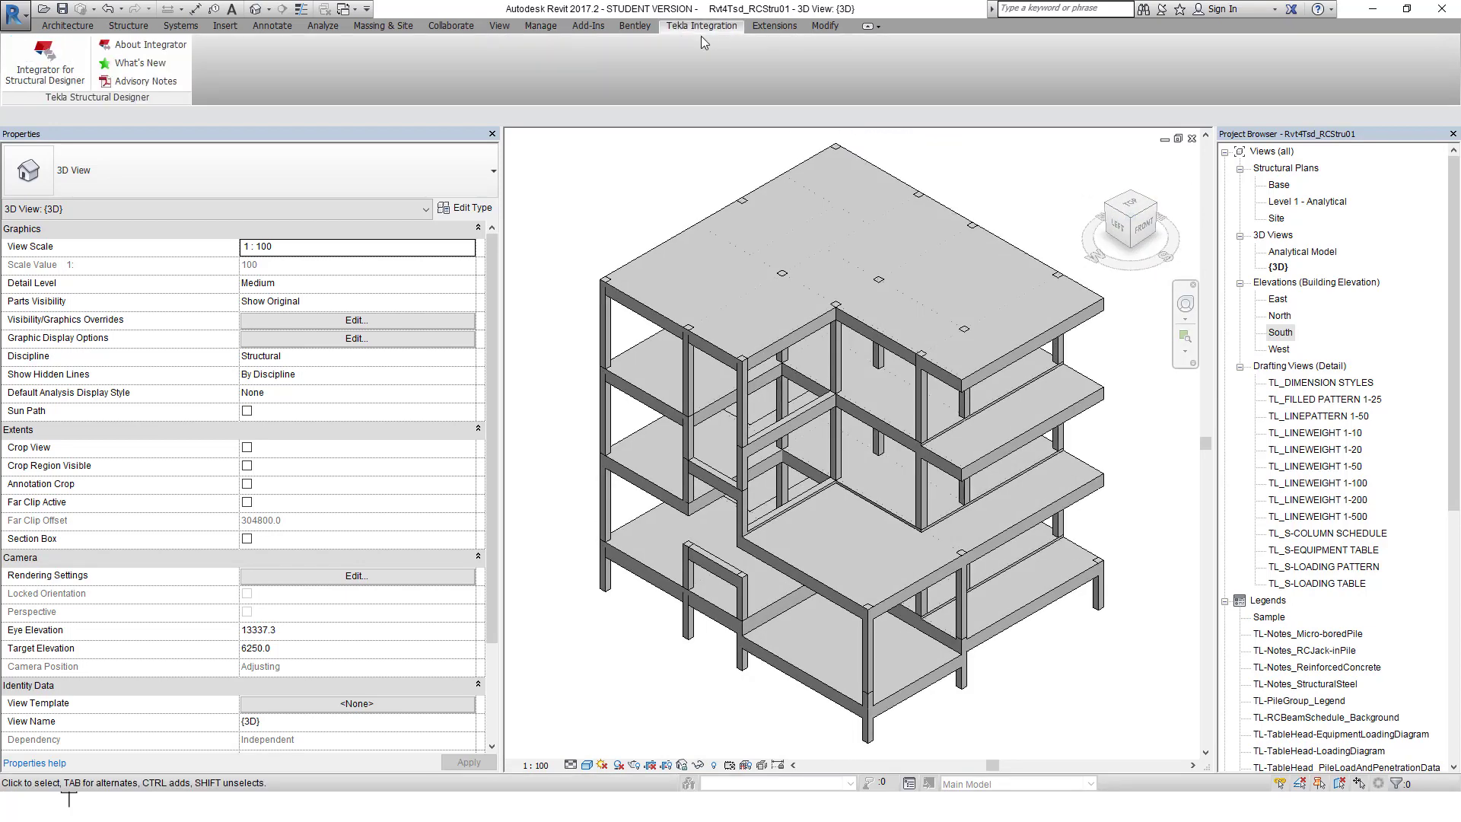
left_click(31, 67)
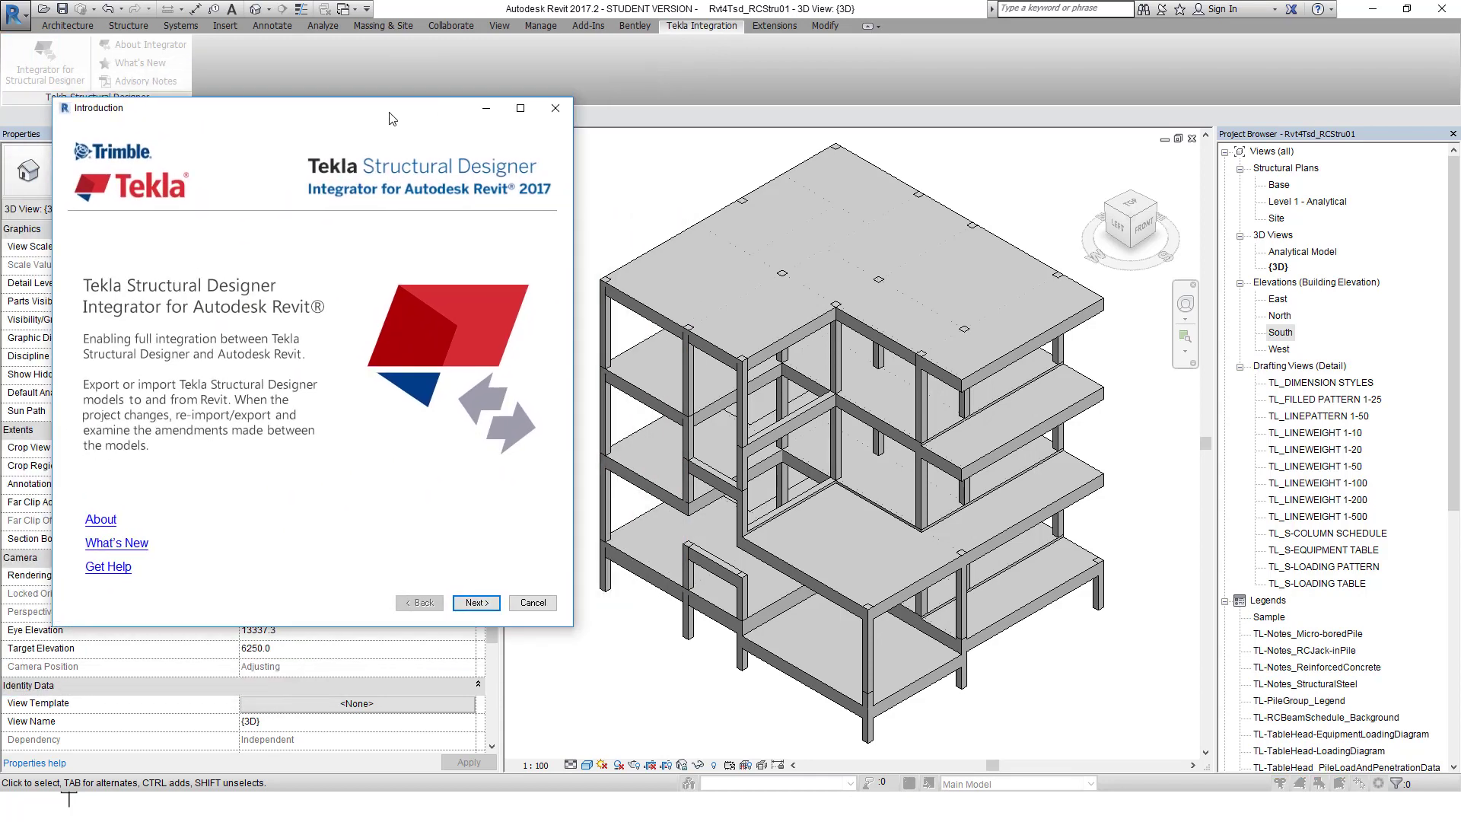
left_click(502, 588)
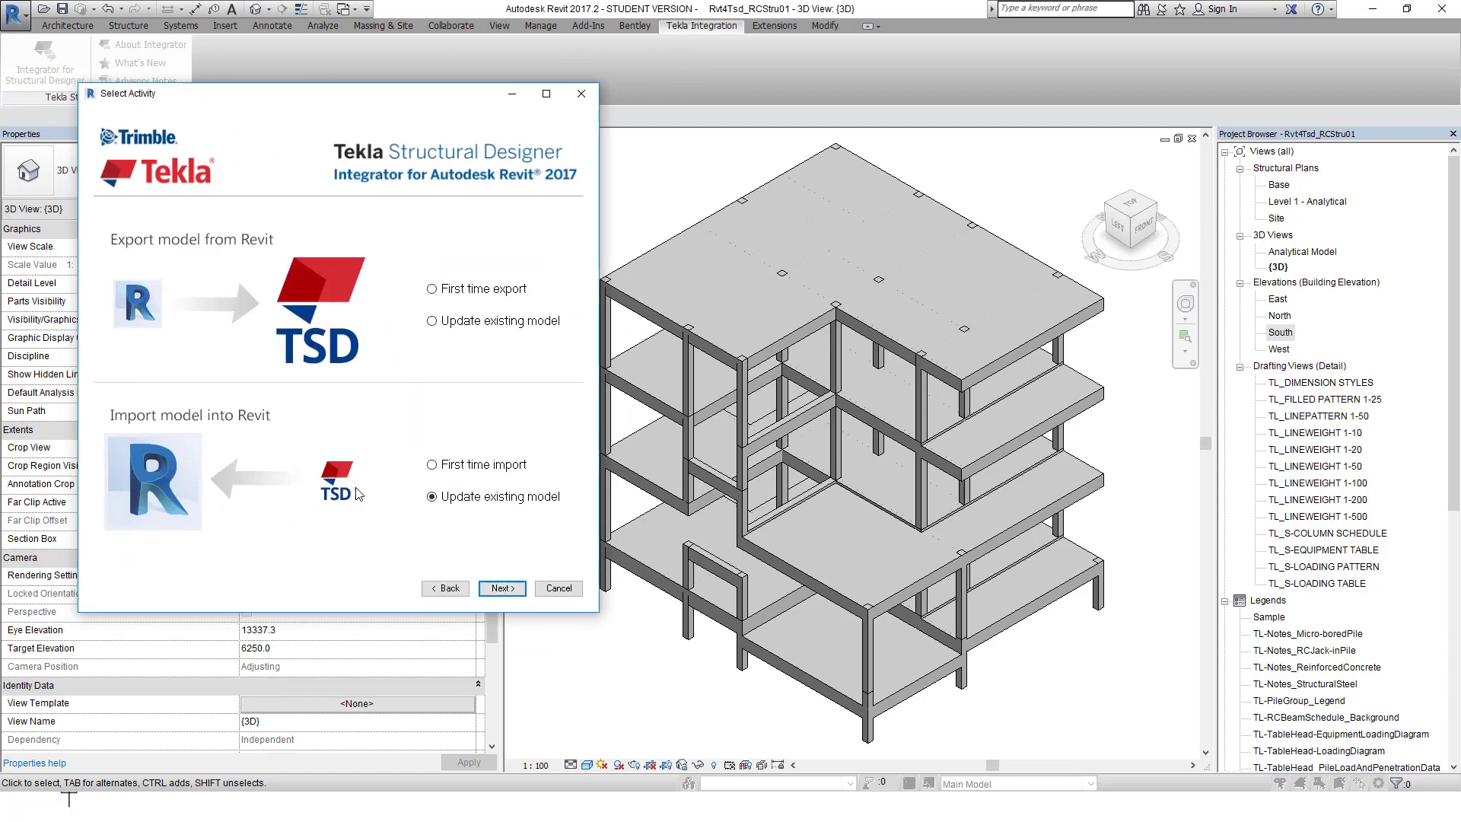
left_click(504, 590)
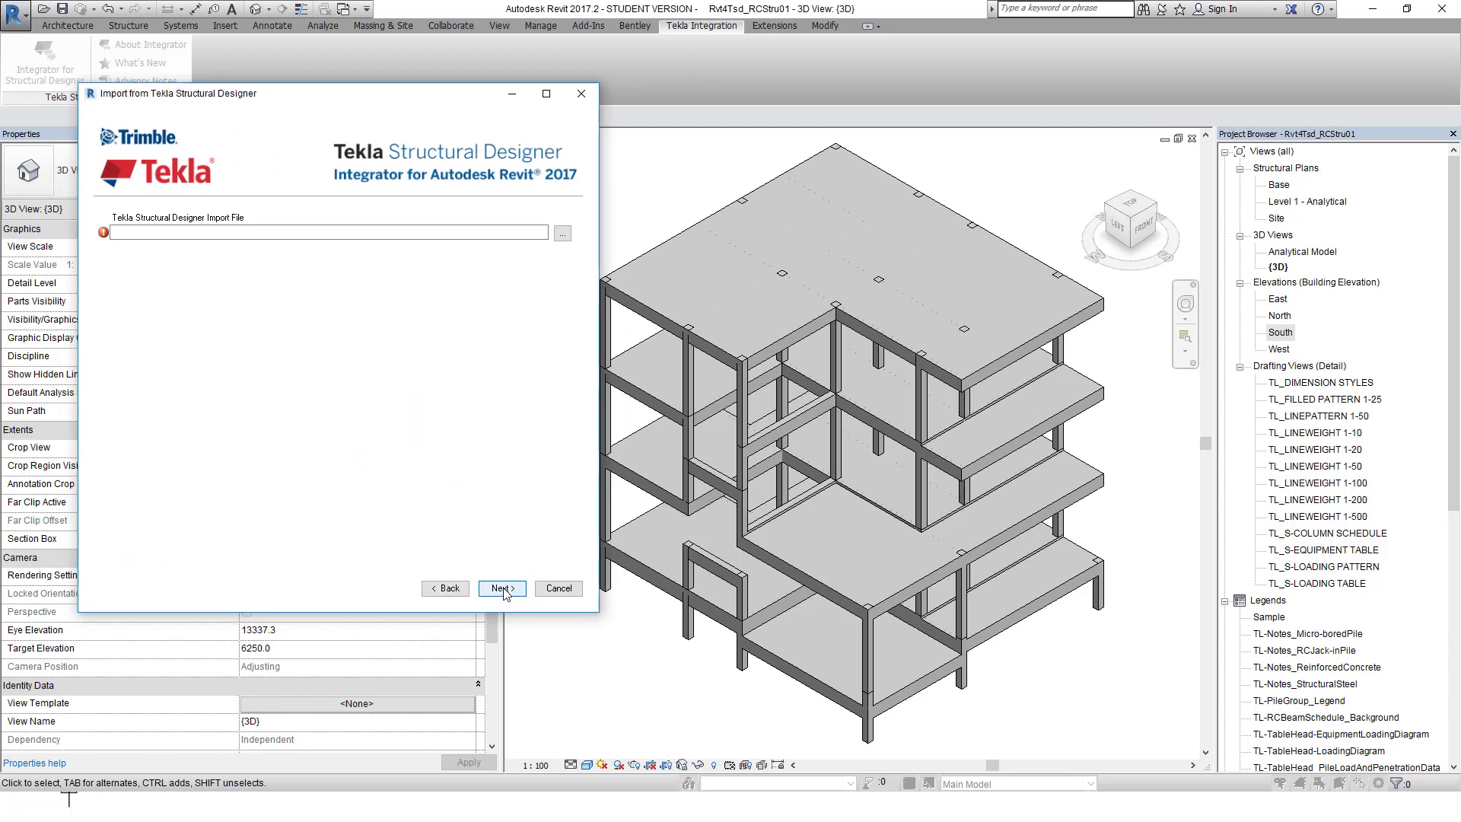
- Choose Tsd2Rvt_RCStru01.cxl from the XChangeFile folder of the TsdRvt001-Interoperability project as the import file
left_click(563, 235)
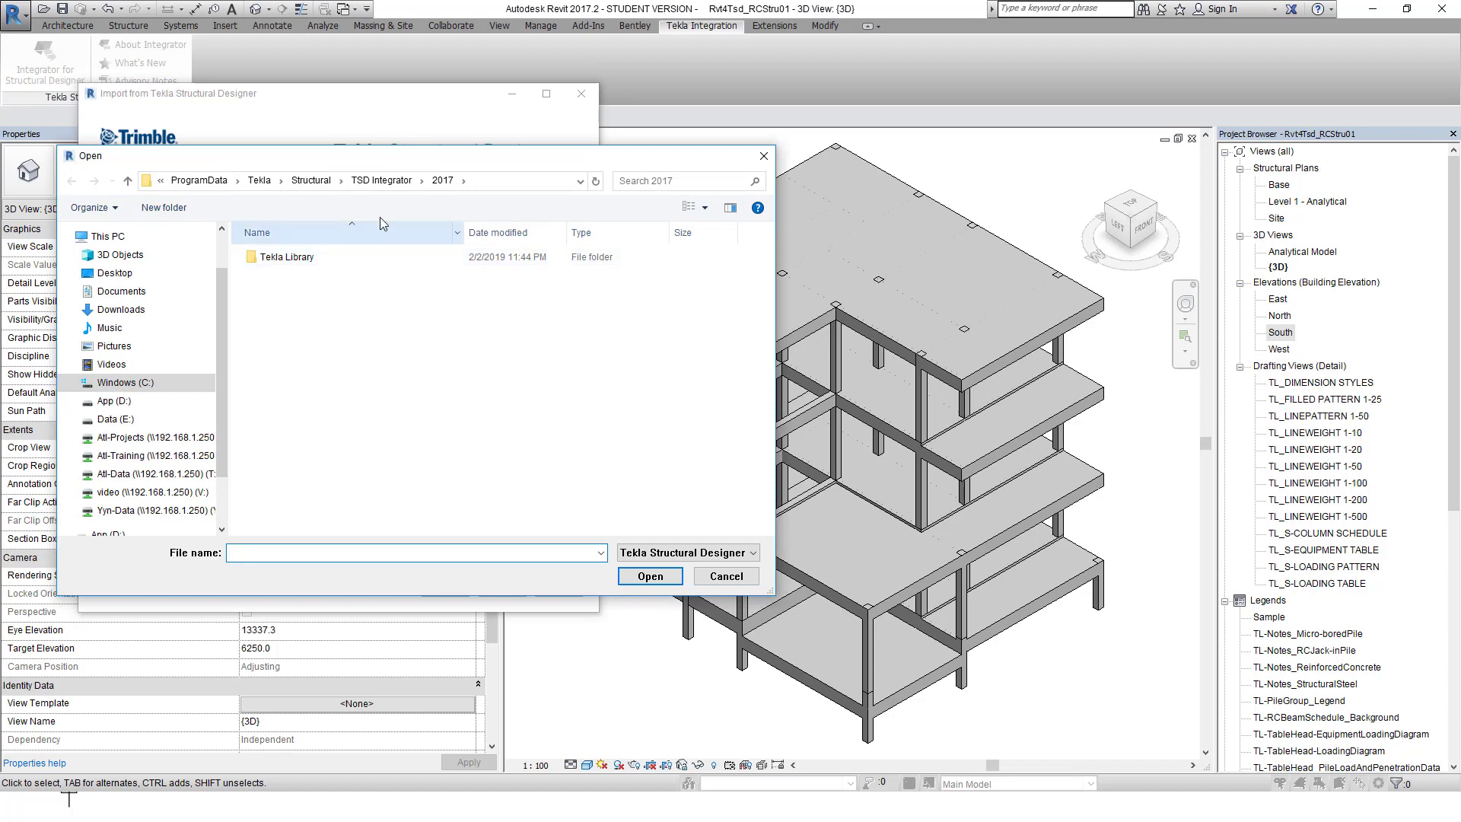
left_click(114, 419)
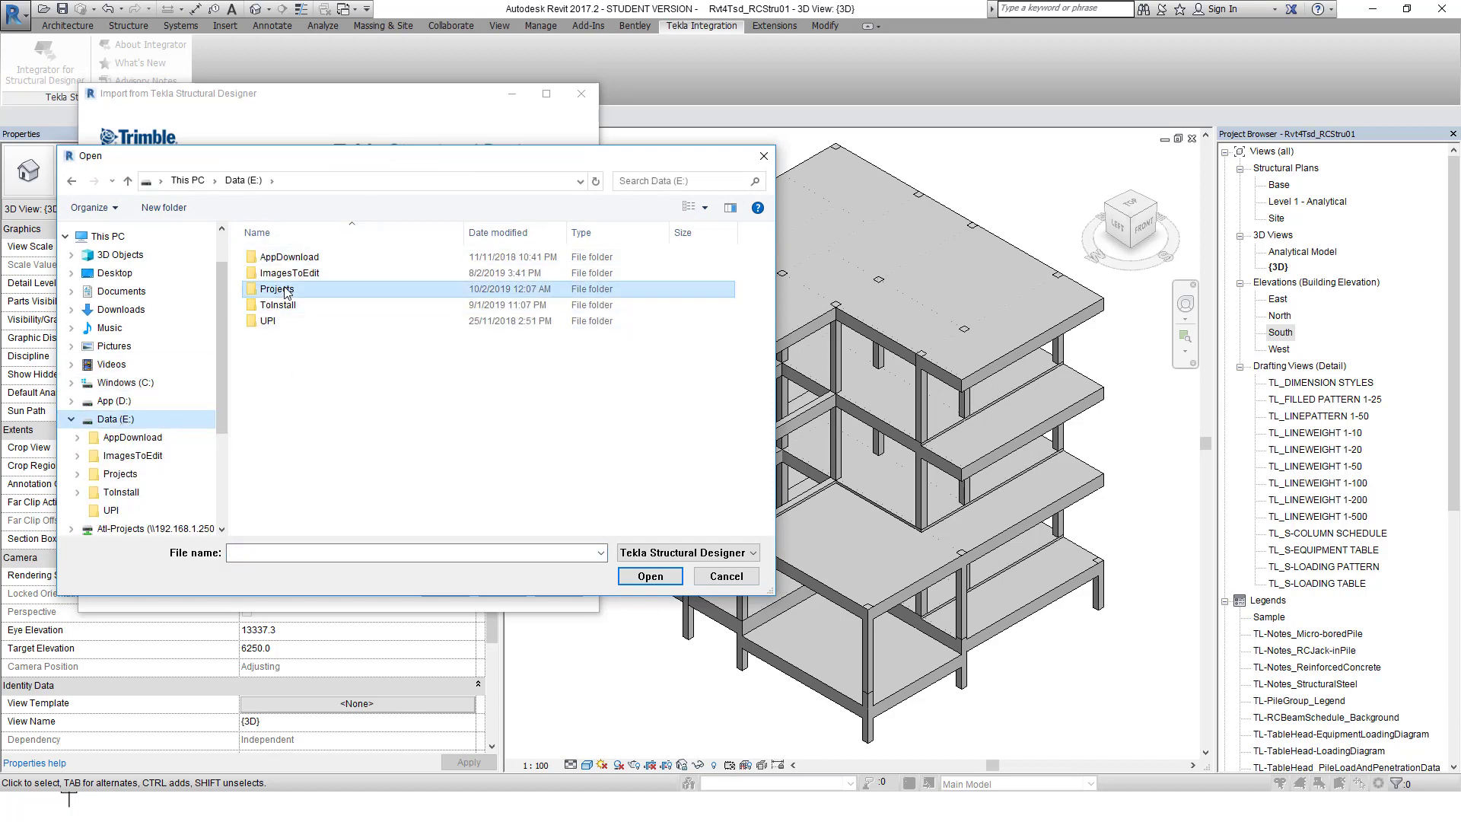
double_click(286, 289)
double_click(293, 321)
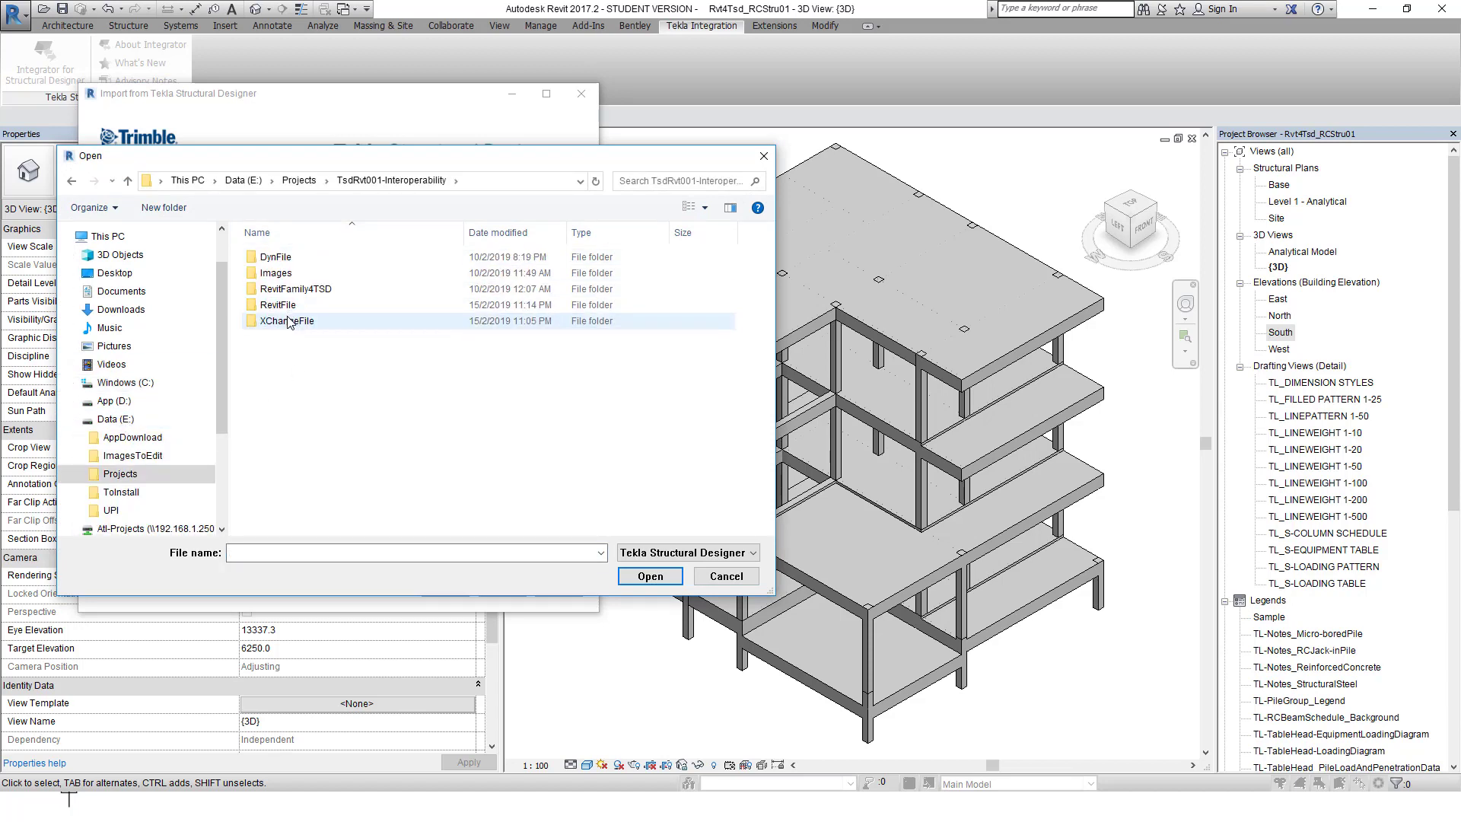
double_click(290, 321)
left_click(294, 260)
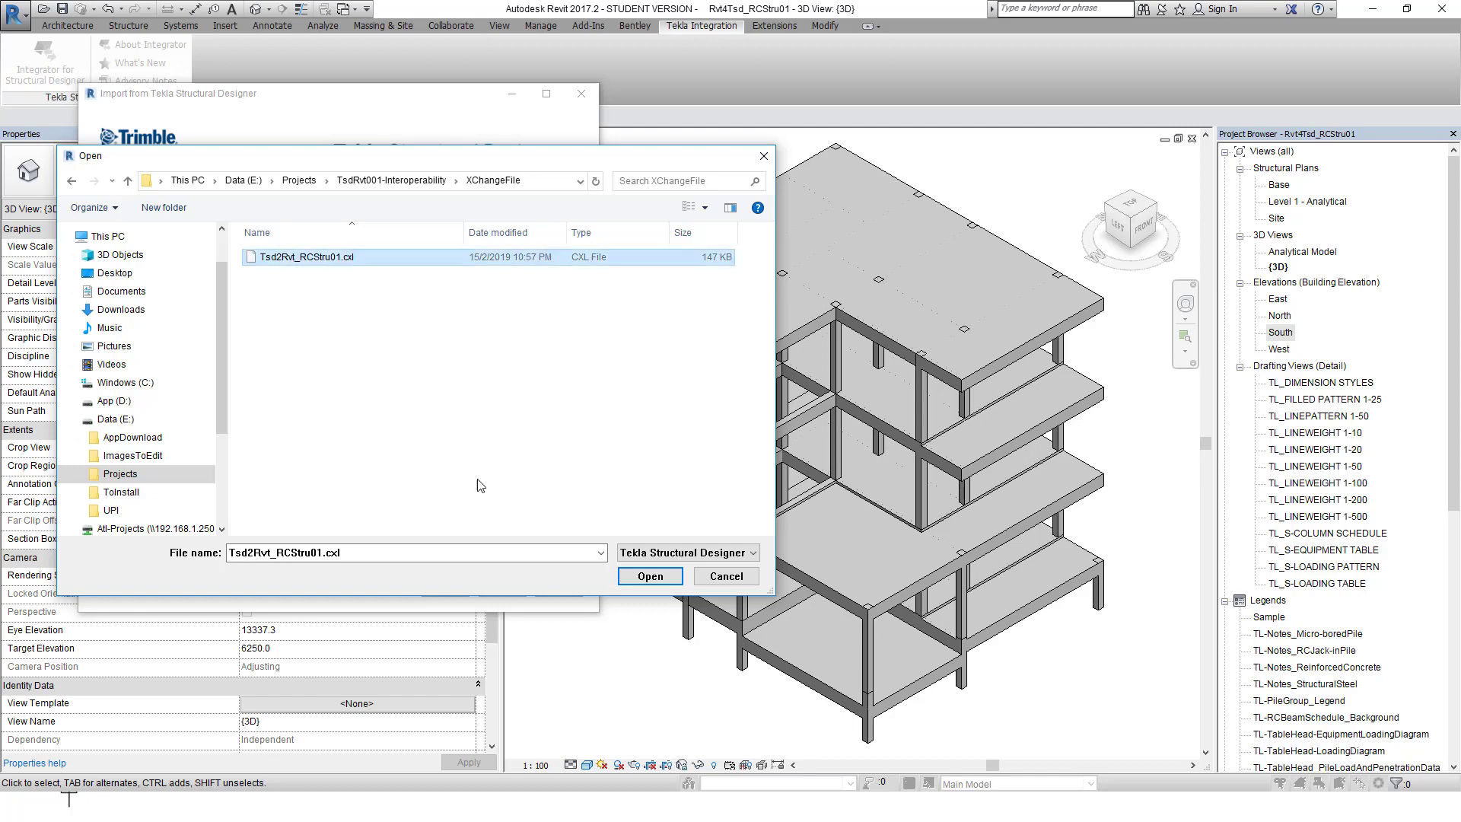
left_click(651, 576)
left_click(503, 588)
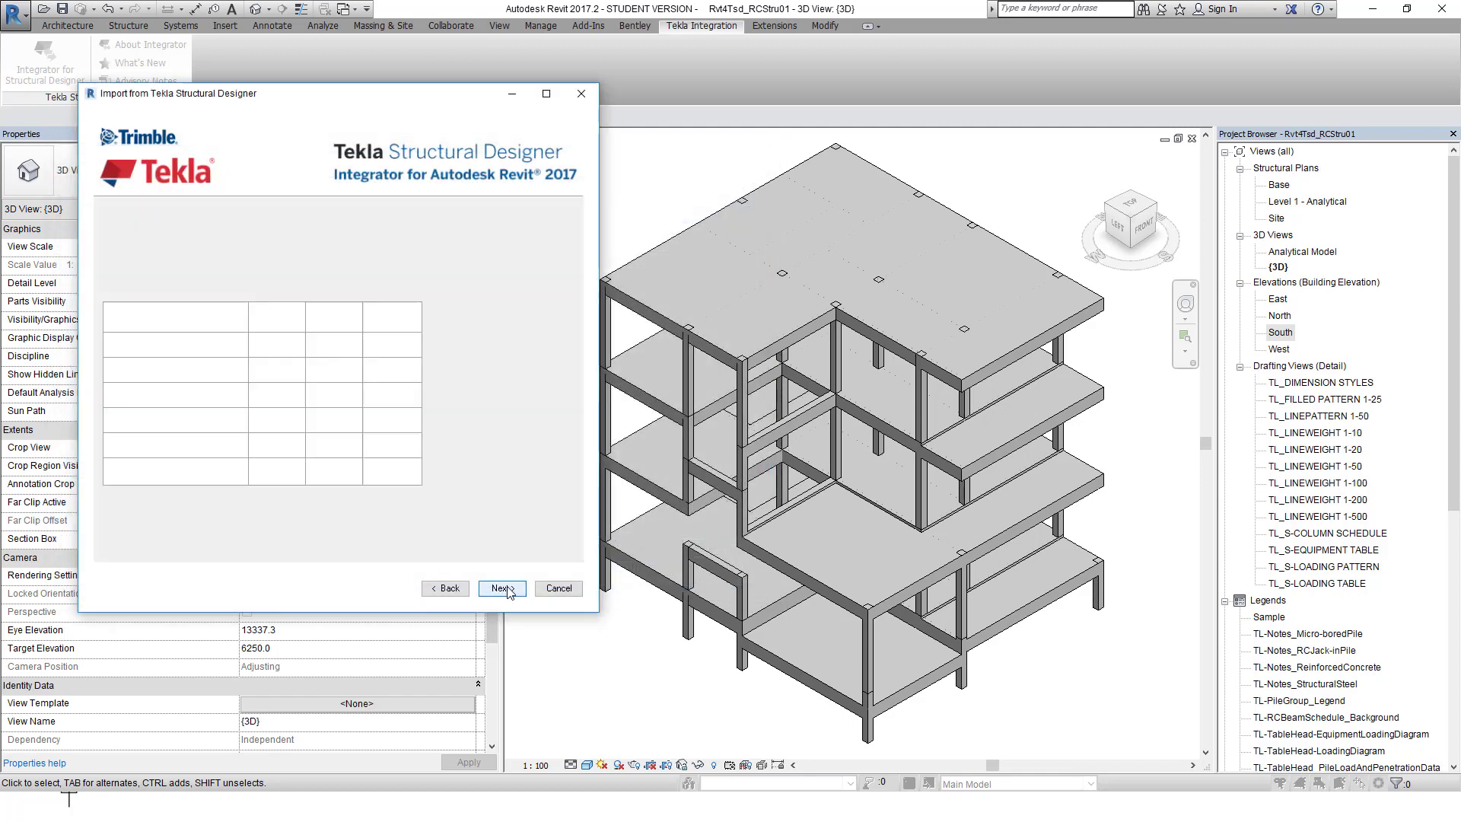
- Go through the object filter, keep the TL custom mapping files, run the import, and read and close the import log
left_click(277, 345)
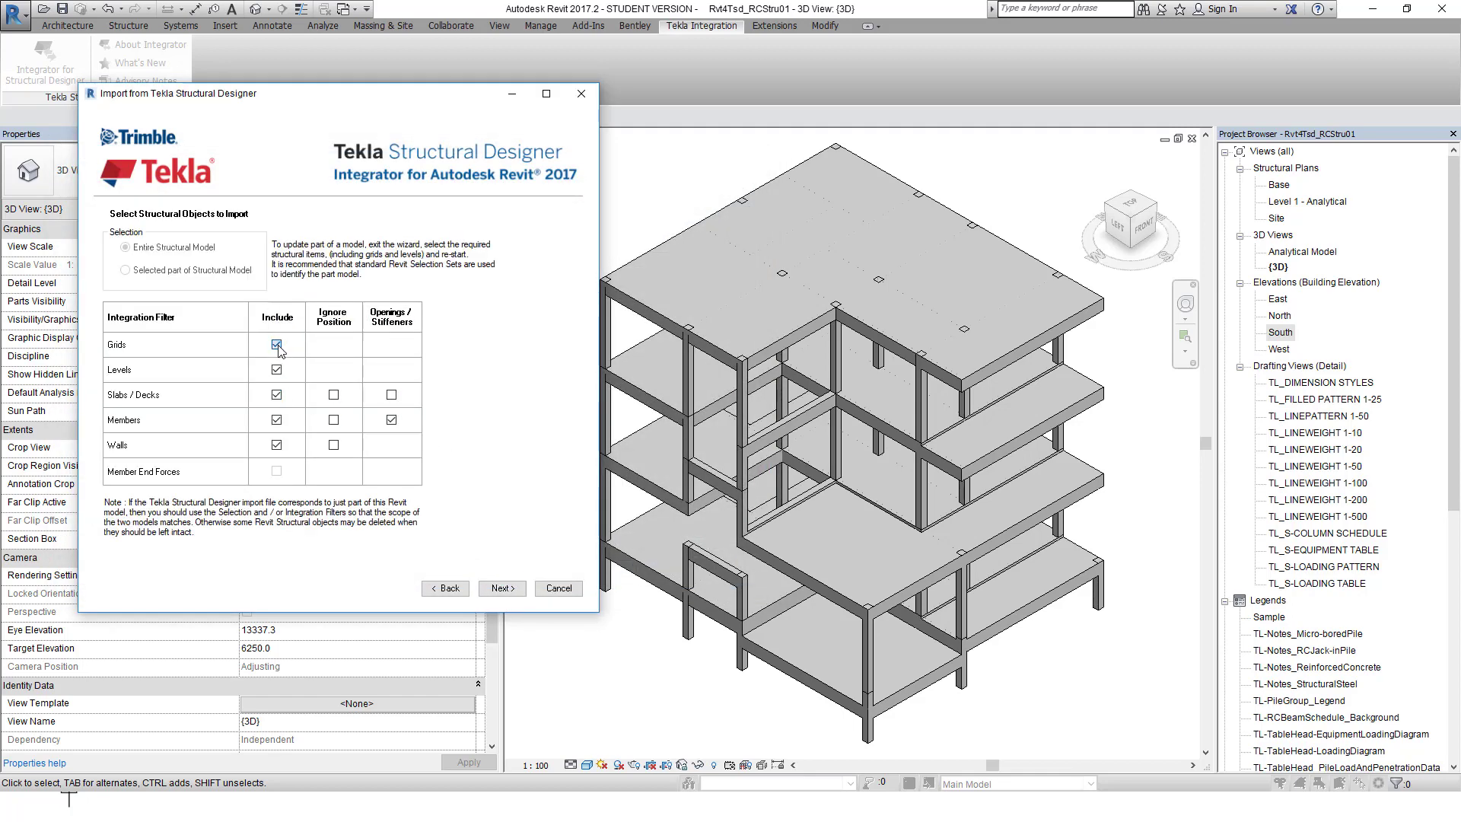
left_click(277, 395)
left_click(502, 588)
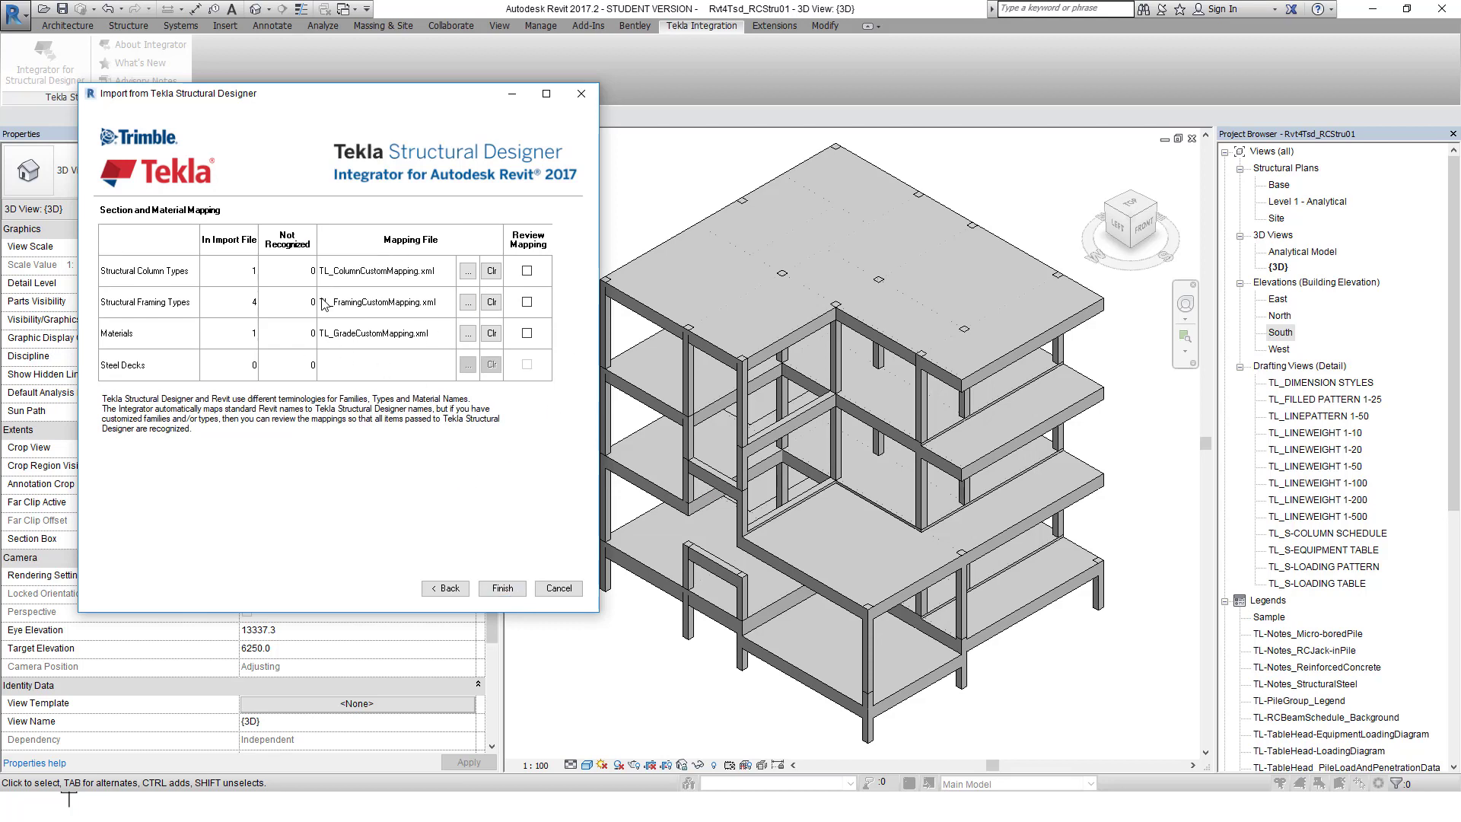
left_click(502, 589)
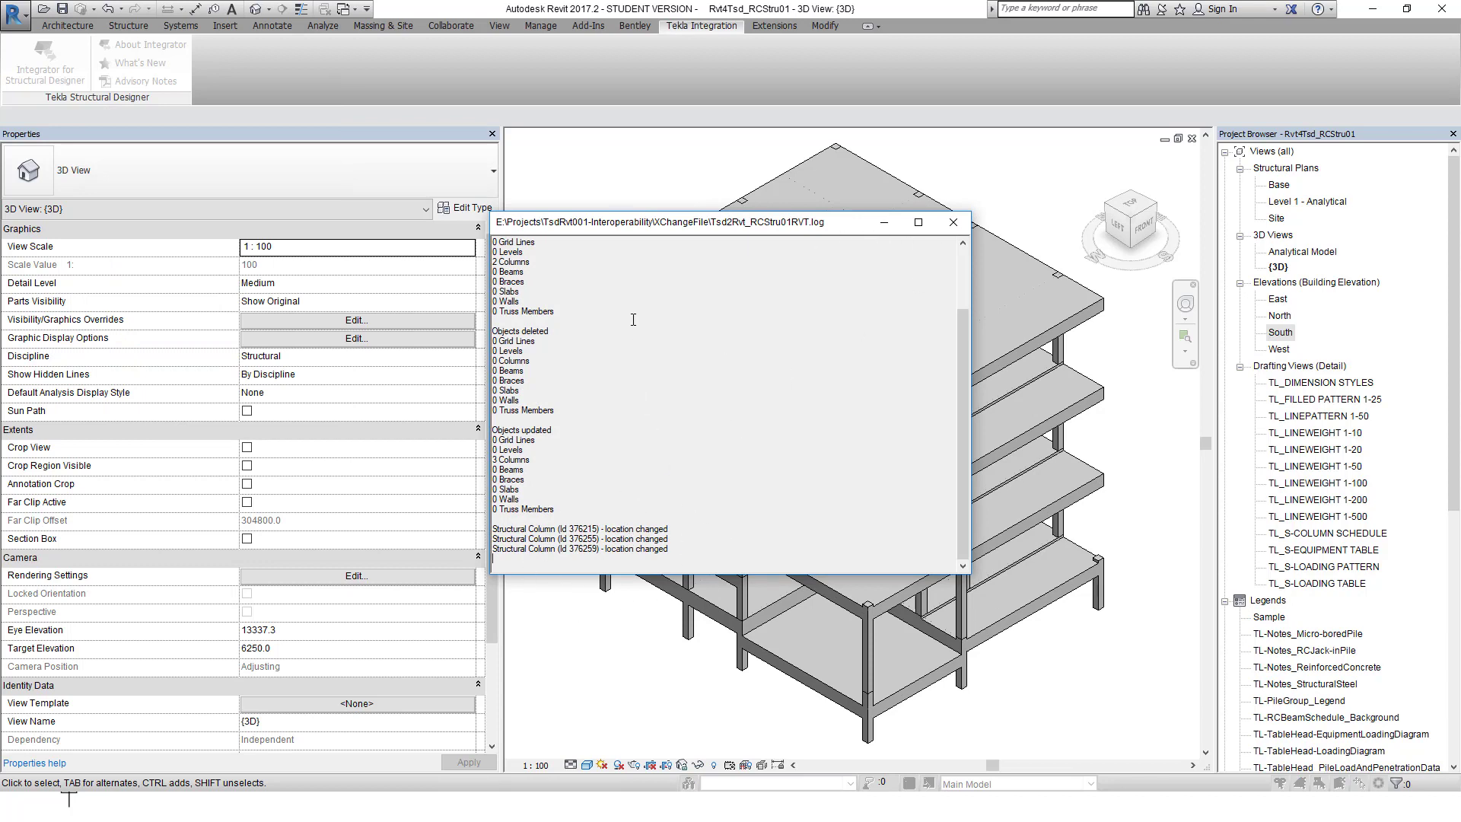
left_click_drag(631, 230, 652, 151)
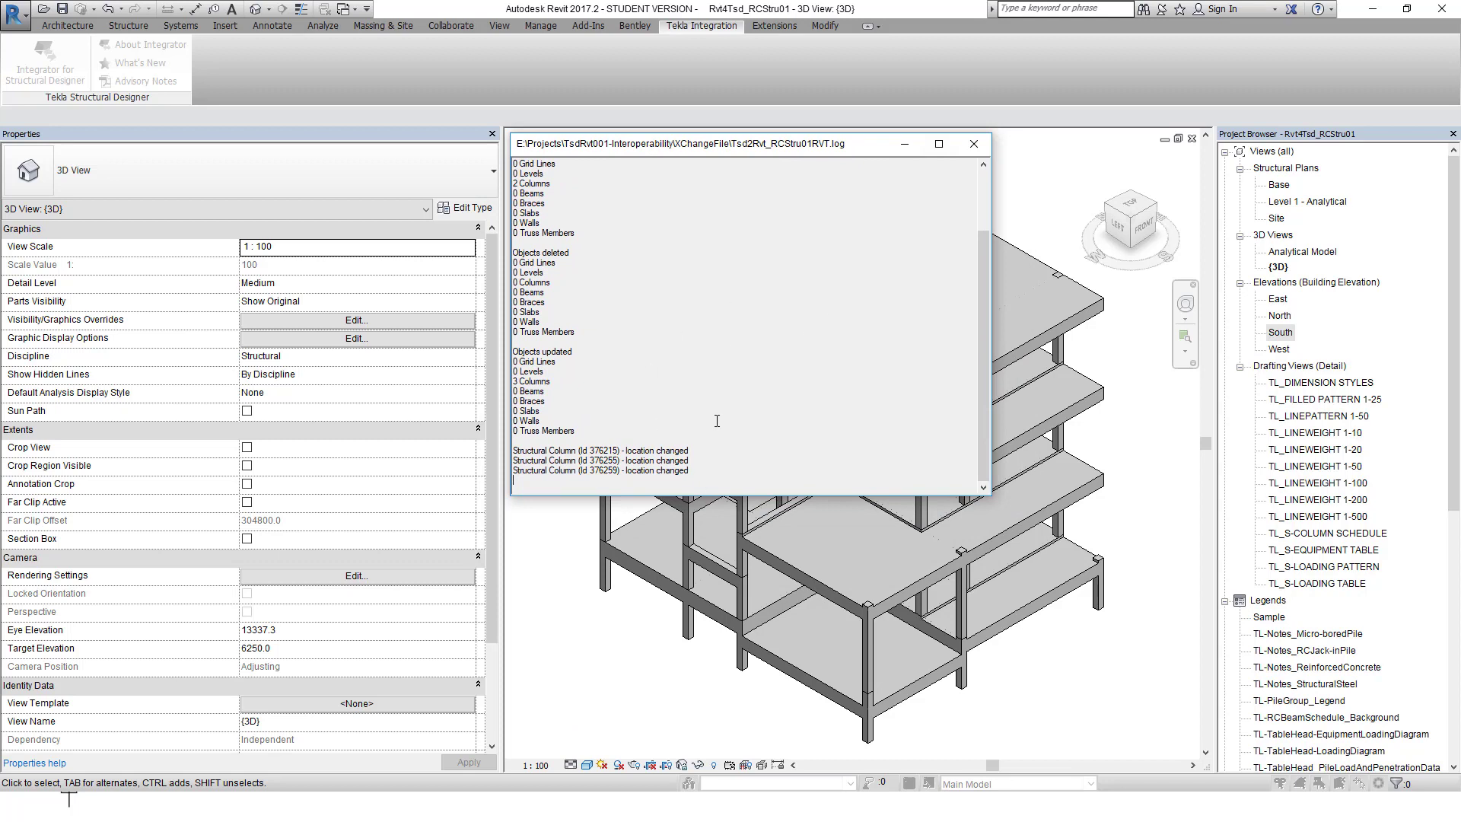
left_click(974, 143)
- Set the top offset of the three columns protruding above the lower slabs along the front side to -100 mm
scroll(942, 645, "up", 3)
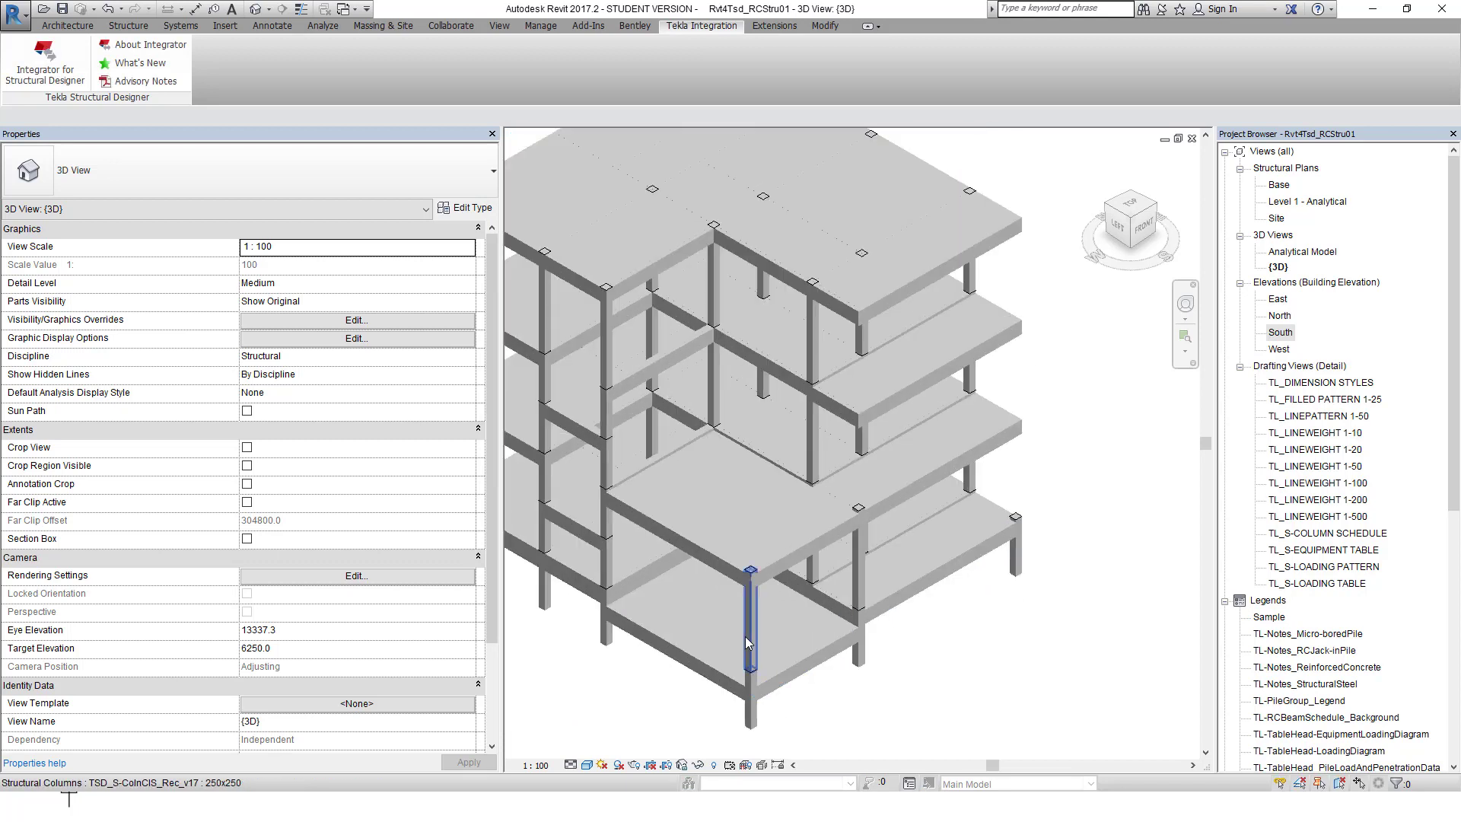
left_click(751, 623)
left_click(860, 563, "ctrl")
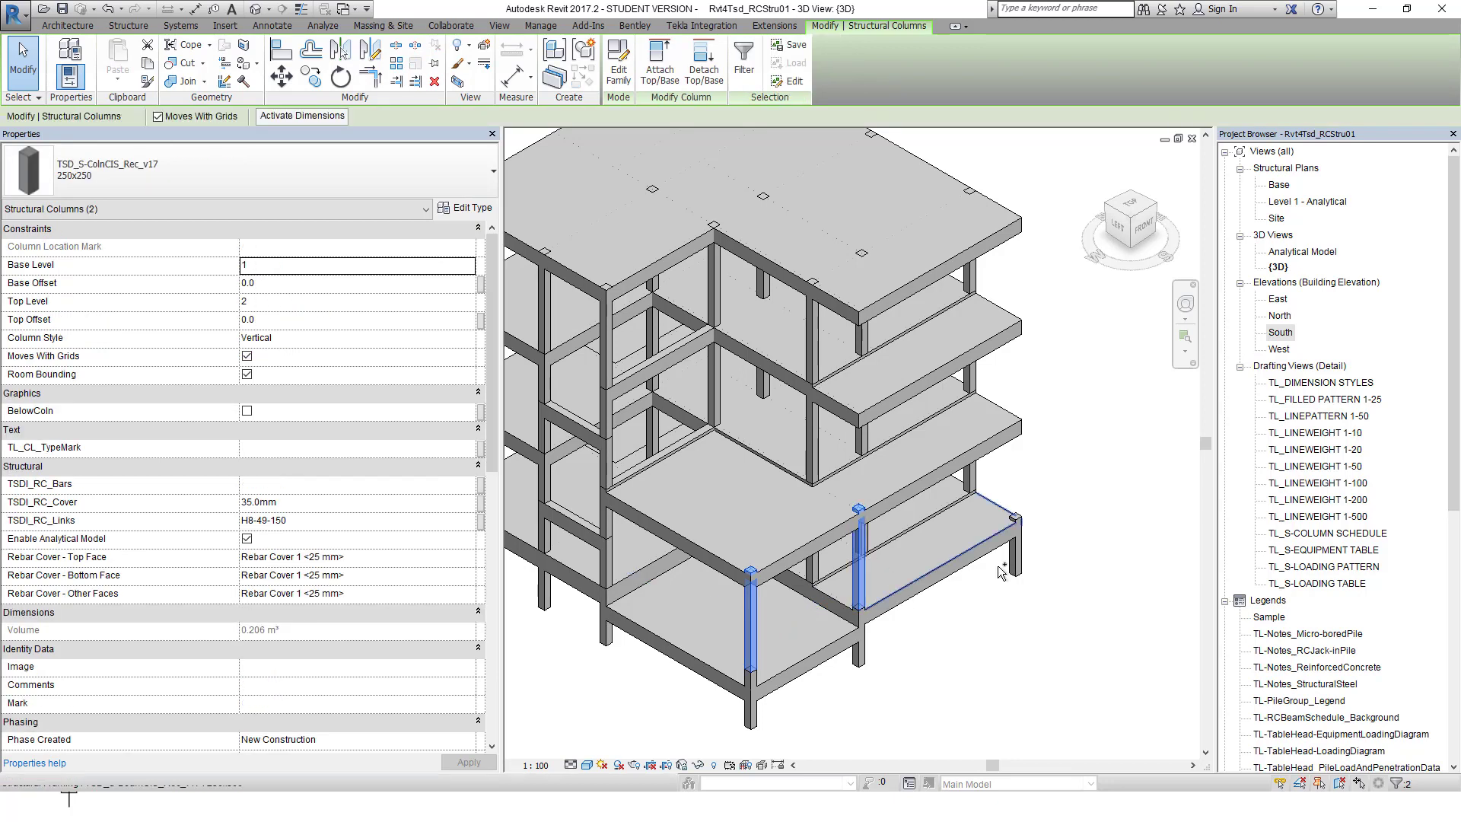
left_click(1015, 548, "ctrl")
left_click(271, 323)
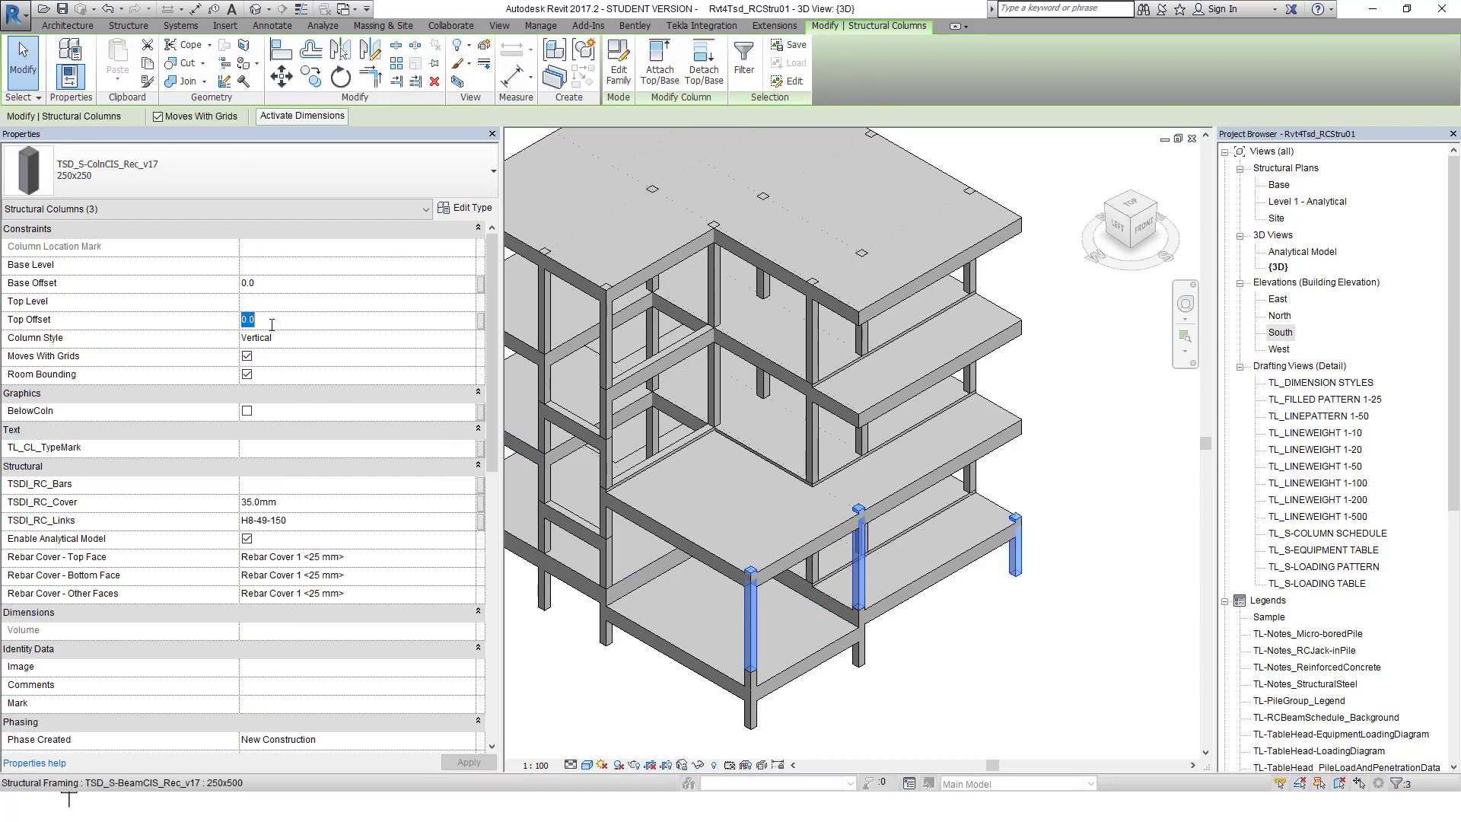
type("-10")
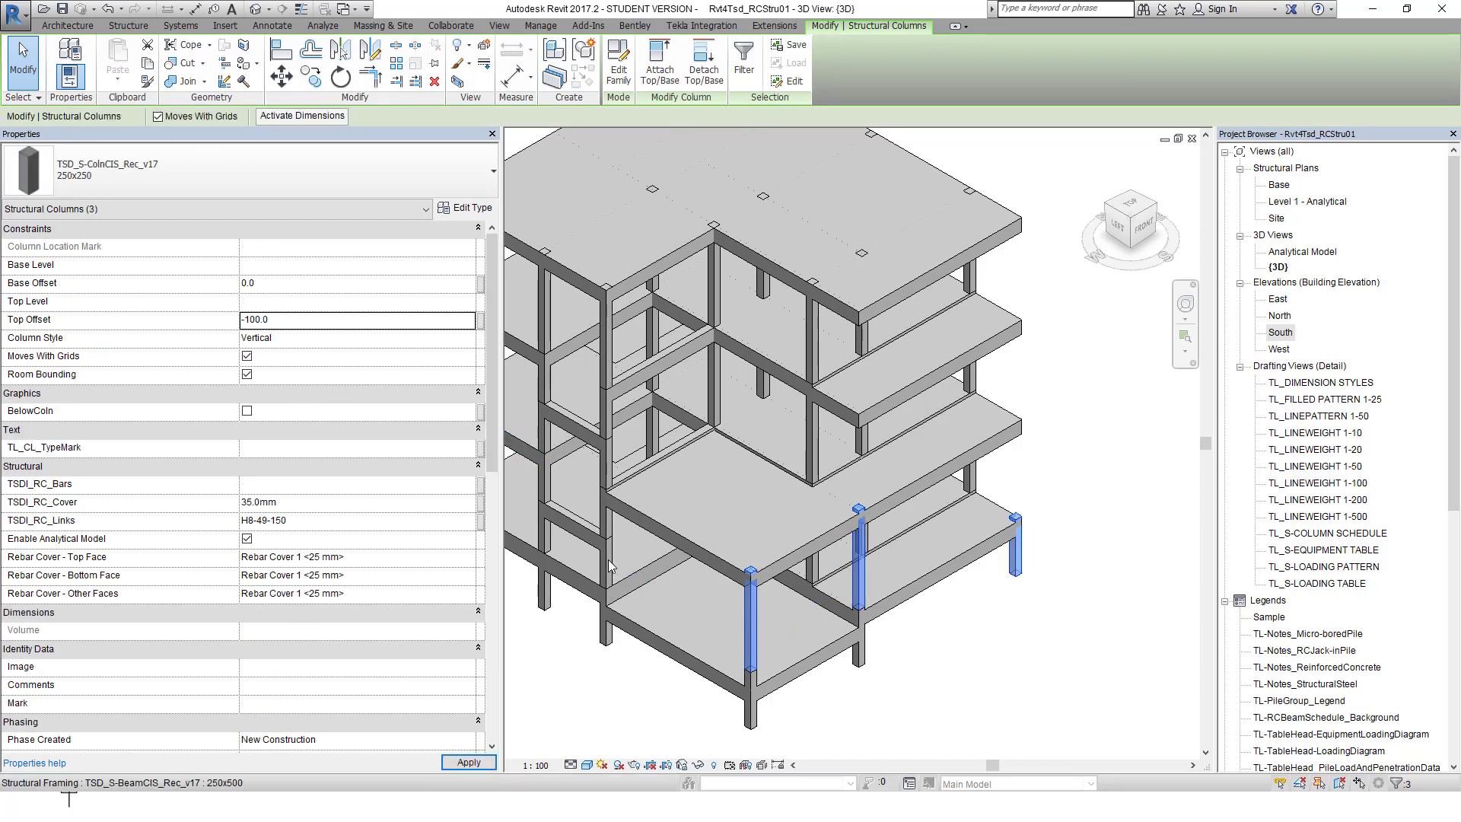
left_click(586, 642)
scroll(569, 642, "down", 2)
middle_click_drag(570, 641, 658, 588)
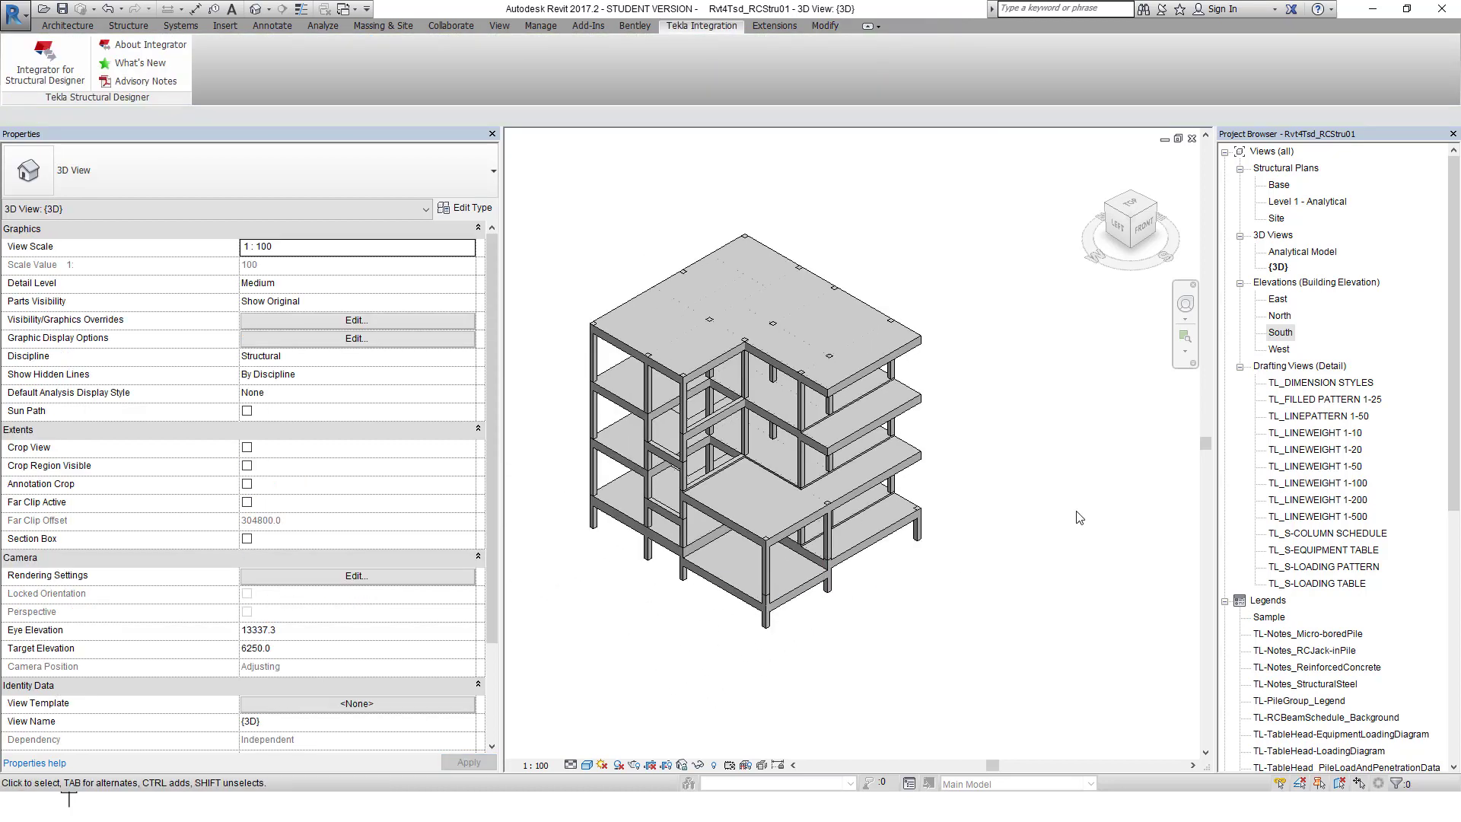
- Open the TL-RC COLUMN SCHEDULE BY MARK, fill it by running the SetColumnReinf script in Dynamo Player, and close it
left_click_drag(1444, 411, 1443, 634)
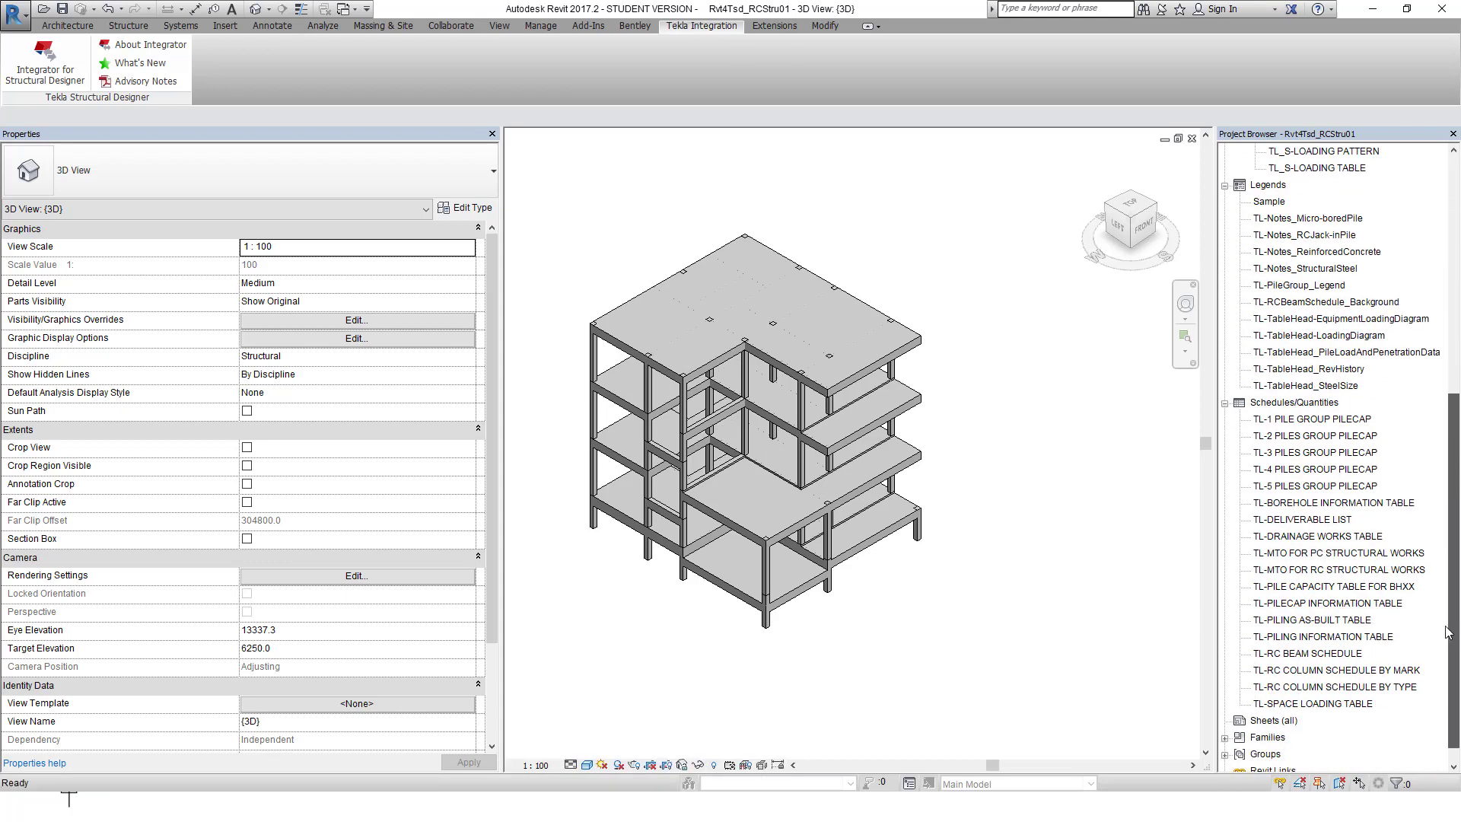
double_click(1312, 672)
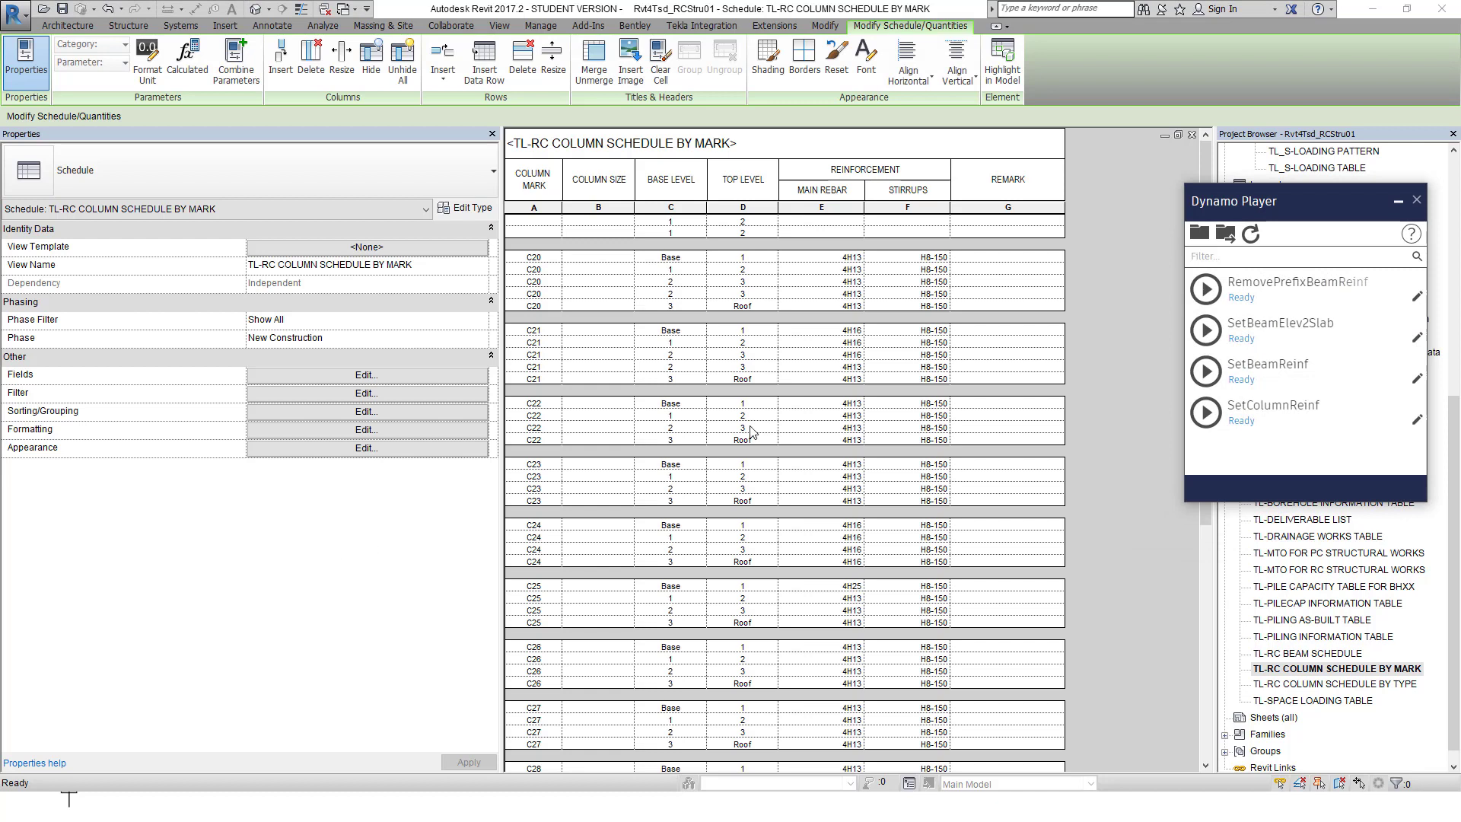
left_click(1206, 419)
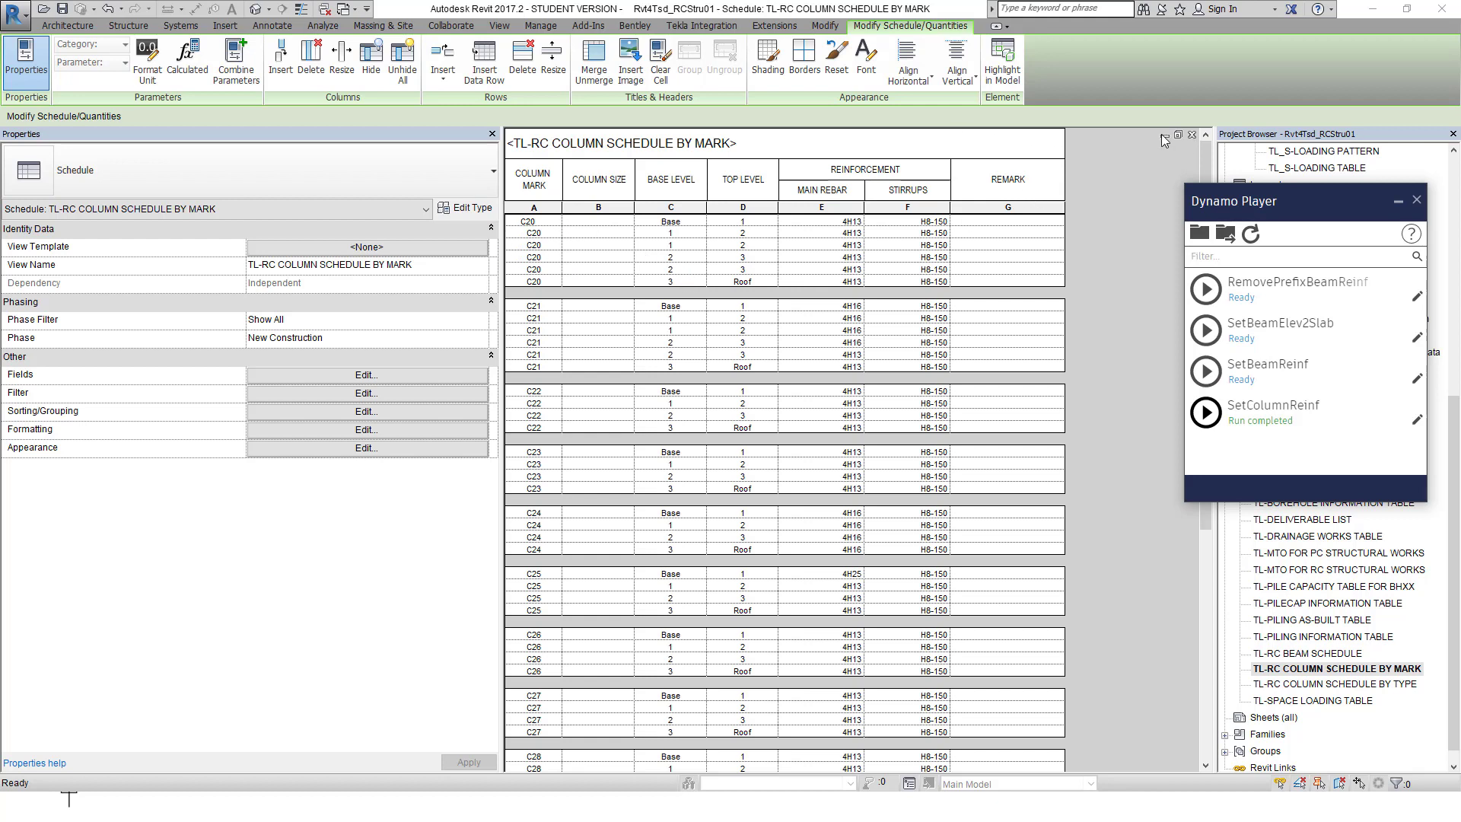
left_click(1191, 136)
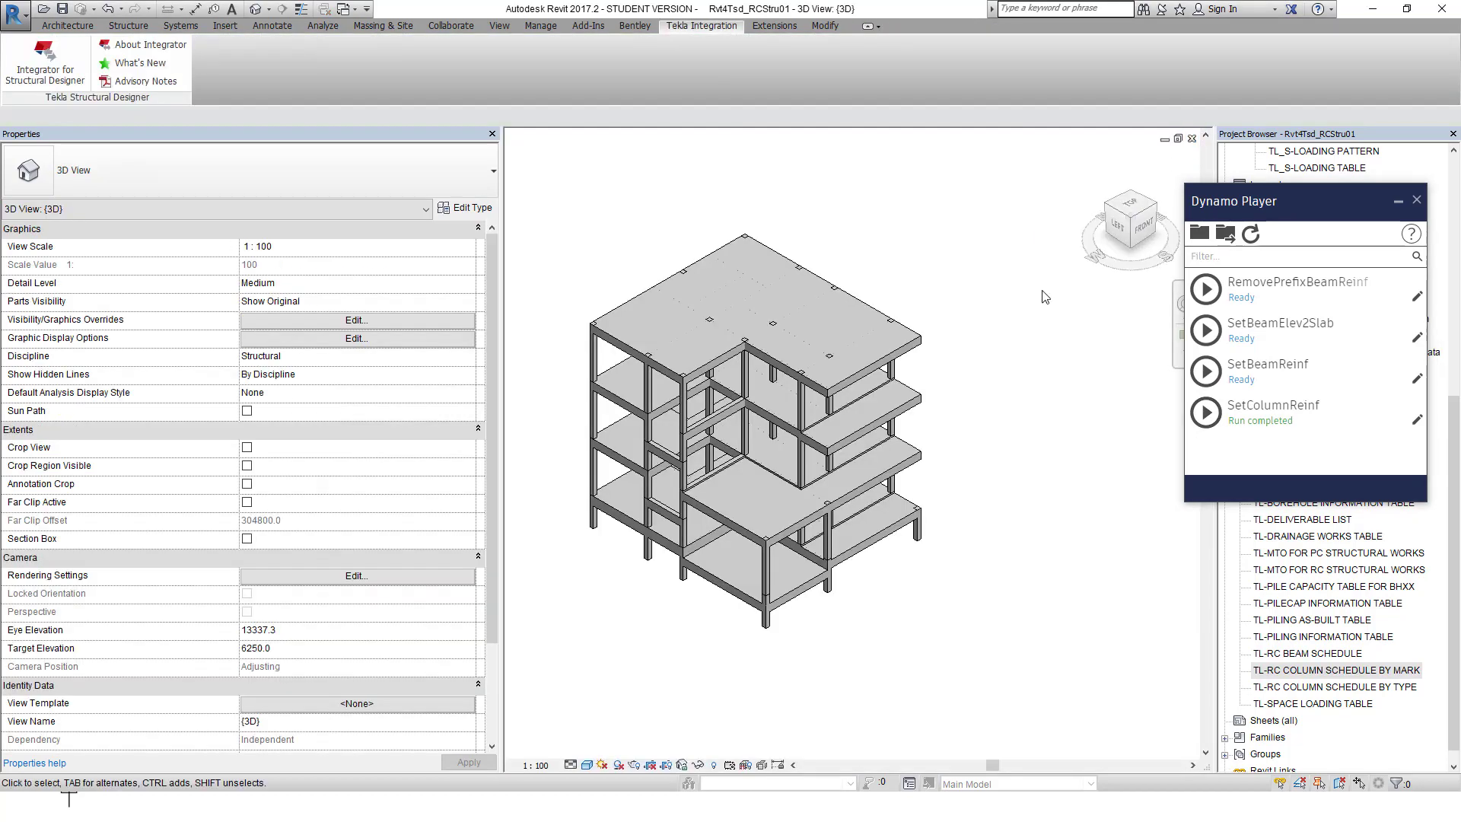
- Check the levels, mark, main rebar and stirrup data of the columns stacked at grid A-5, storey by storey
left_click(594, 518)
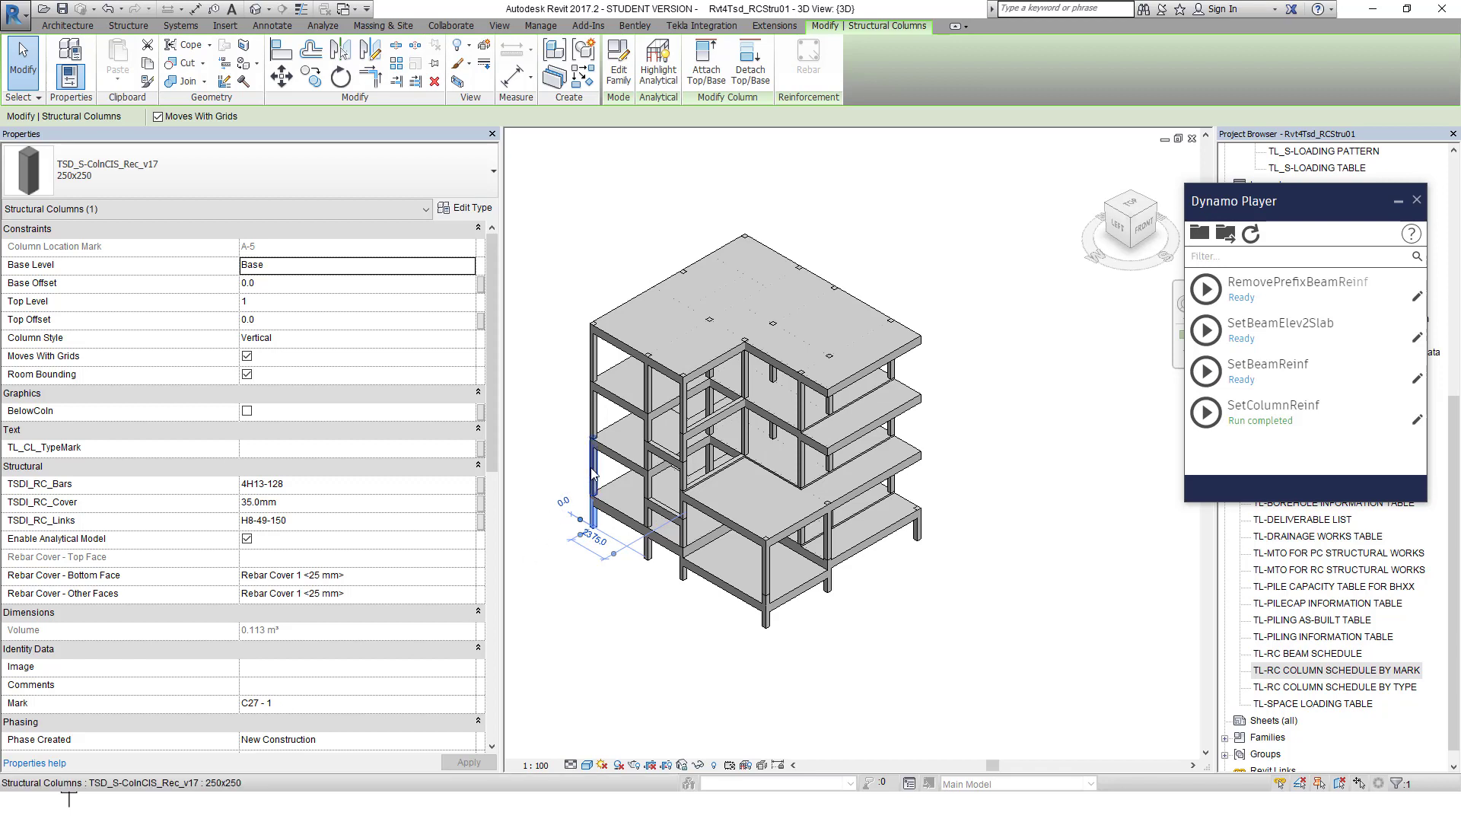
left_click(593, 414)
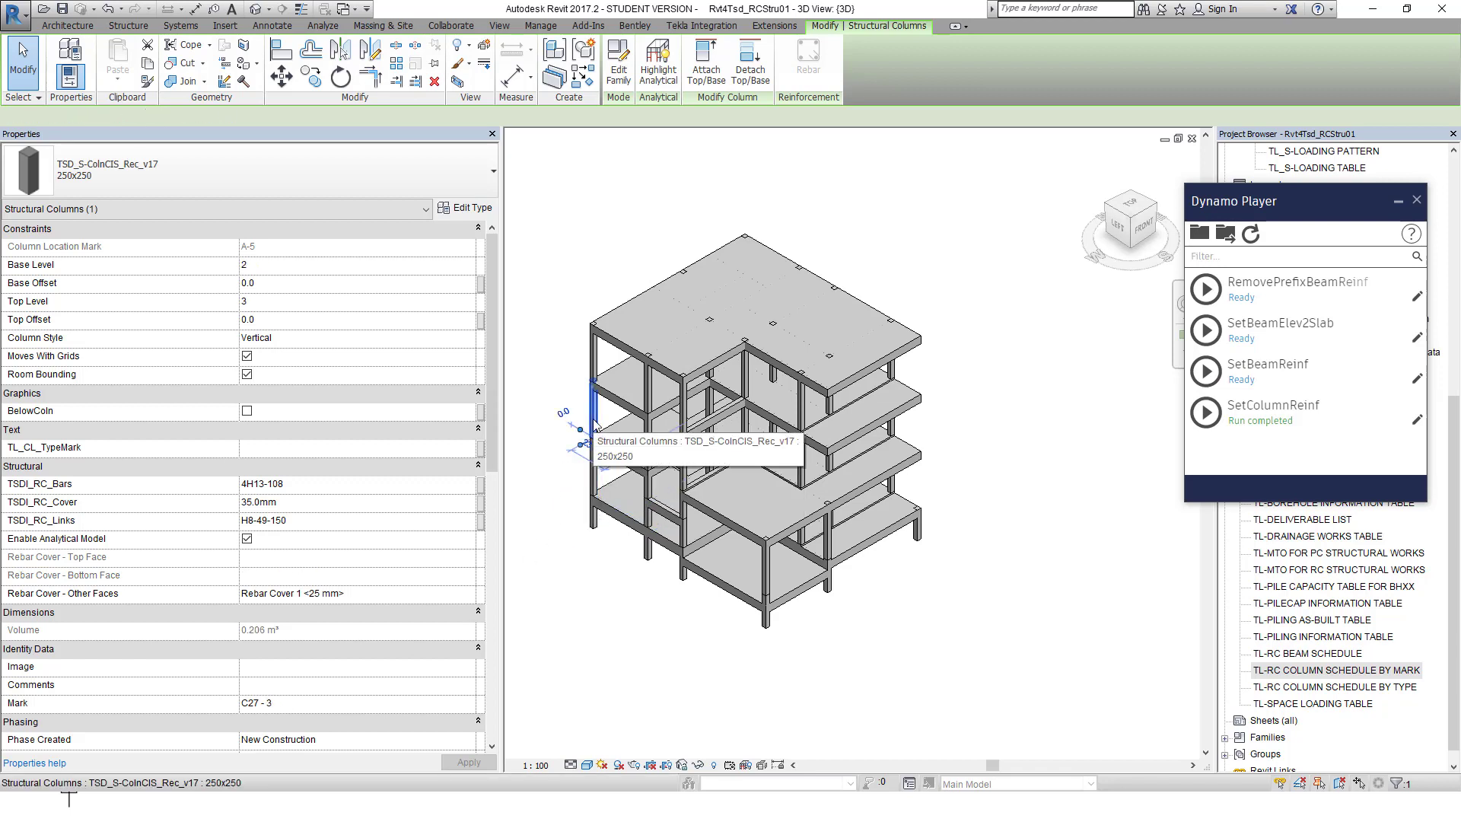
left_click(591, 346)
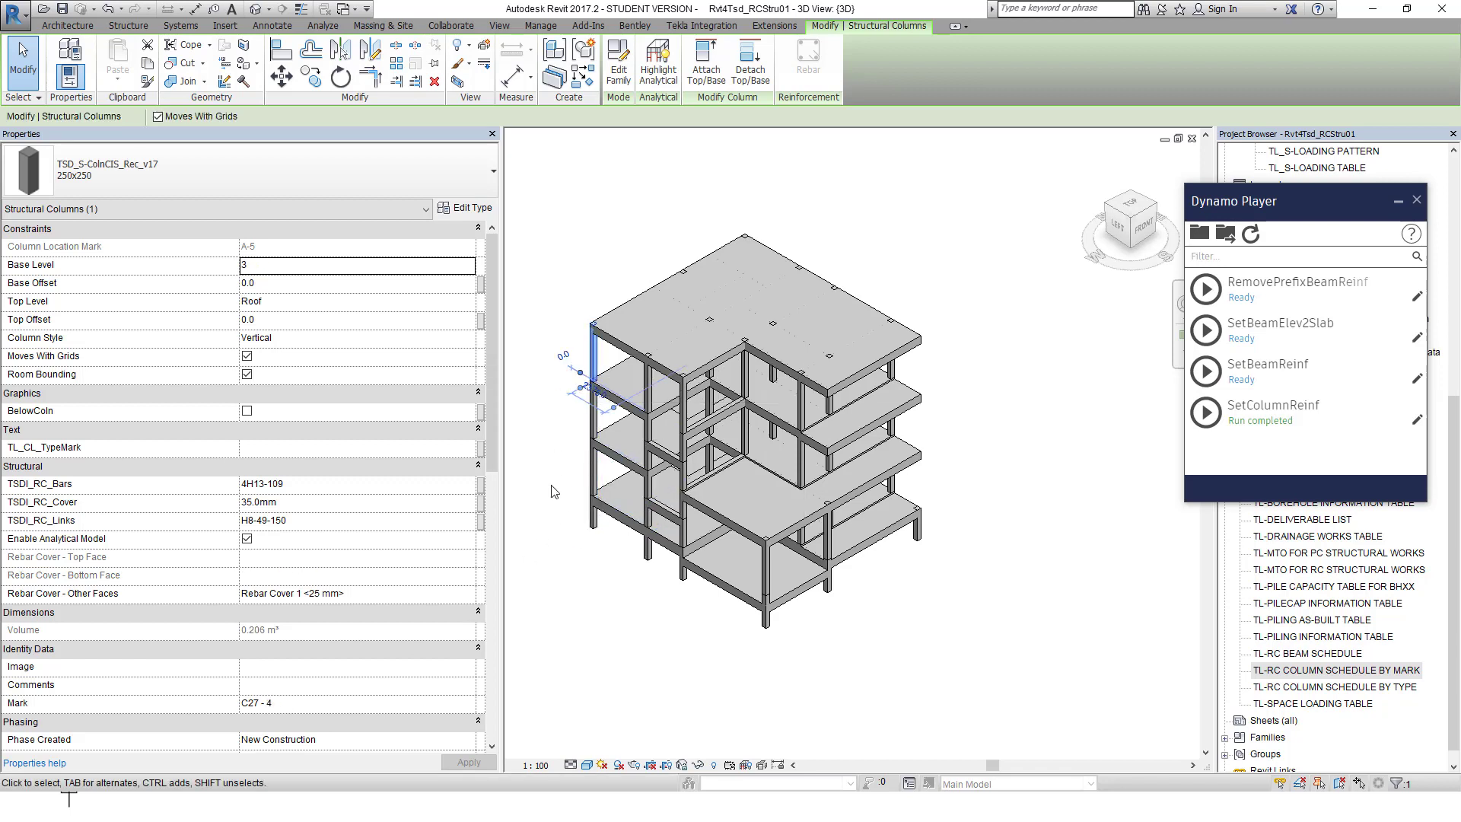
left_click(555, 492)
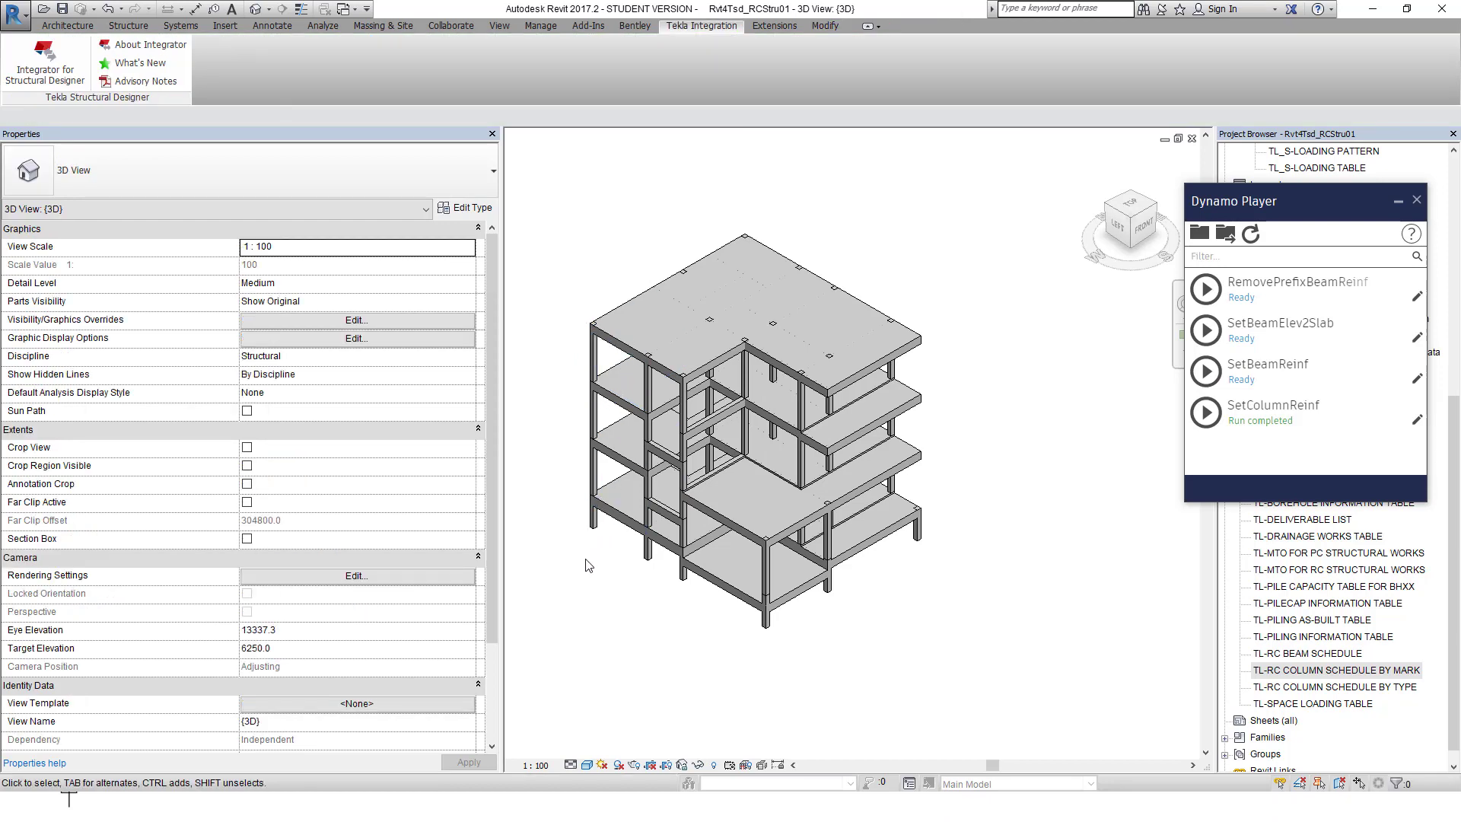
left_click_drag(492, 499, 492, 576)
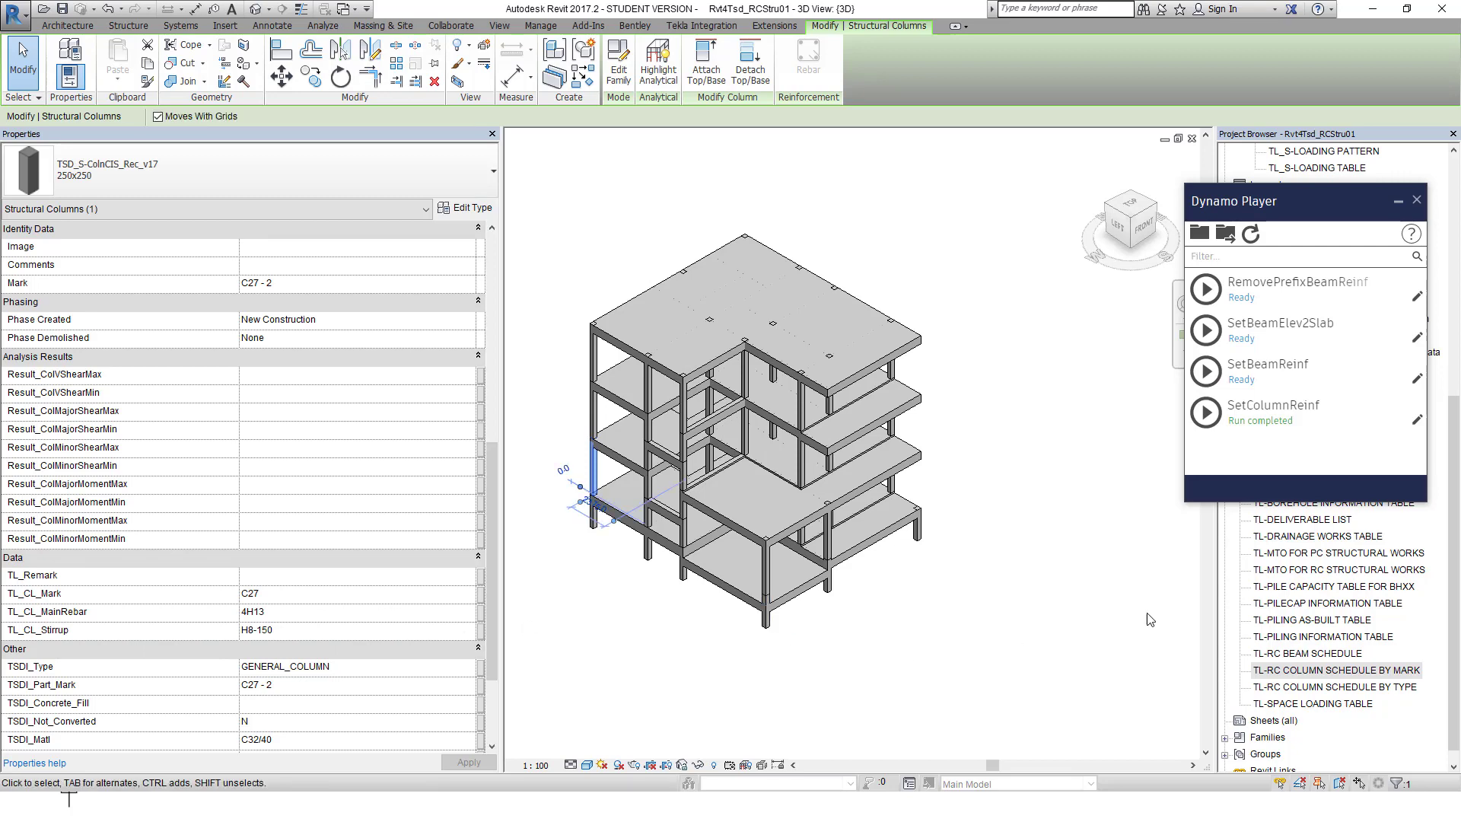
- Check the TL-RC COLUMN SCHEDULE BY MARK again, close it, and open the TL-RC BEAM SCHEDULE
double_click(1312, 670)
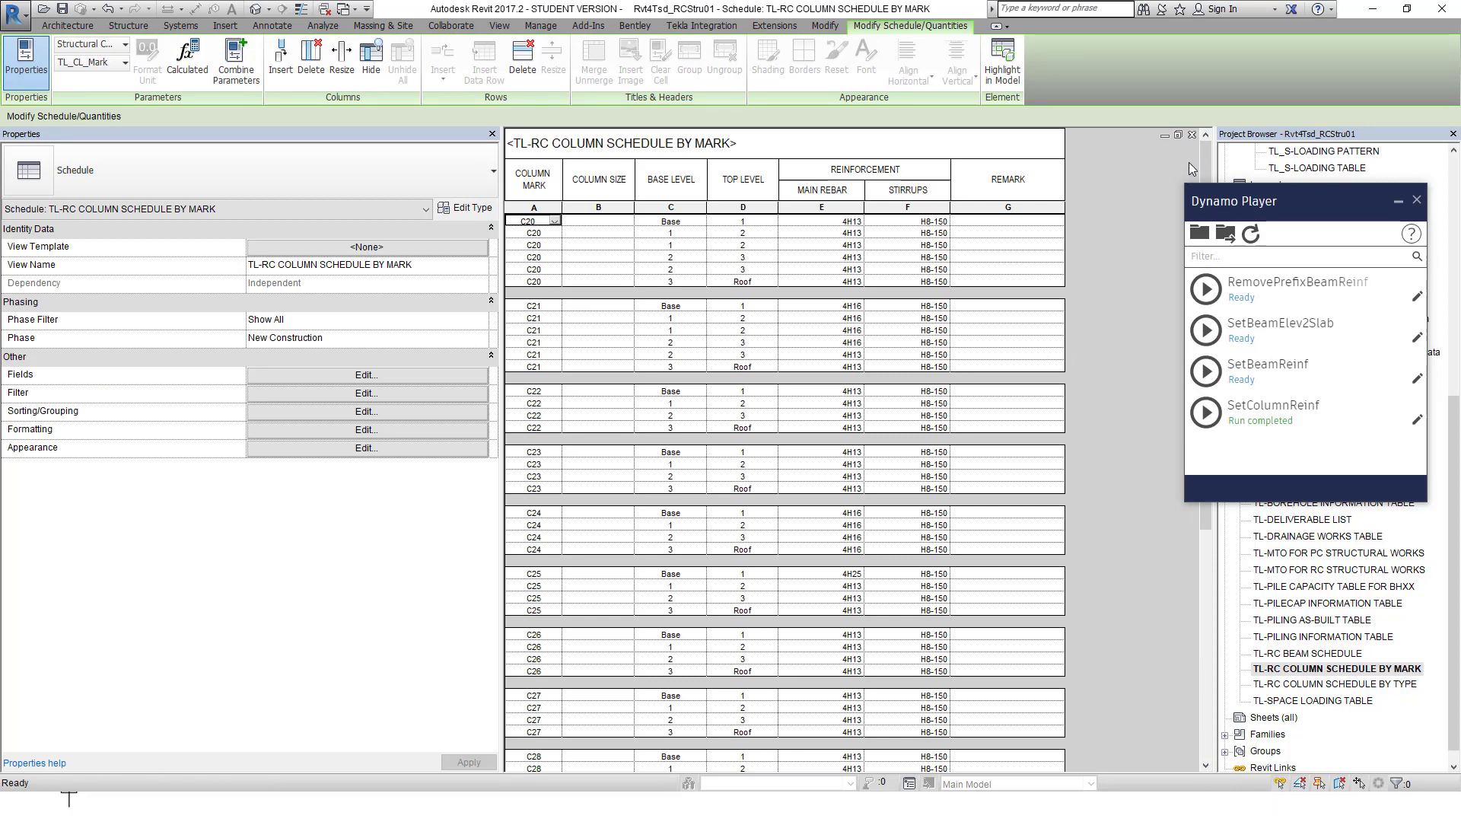
left_click(1191, 135)
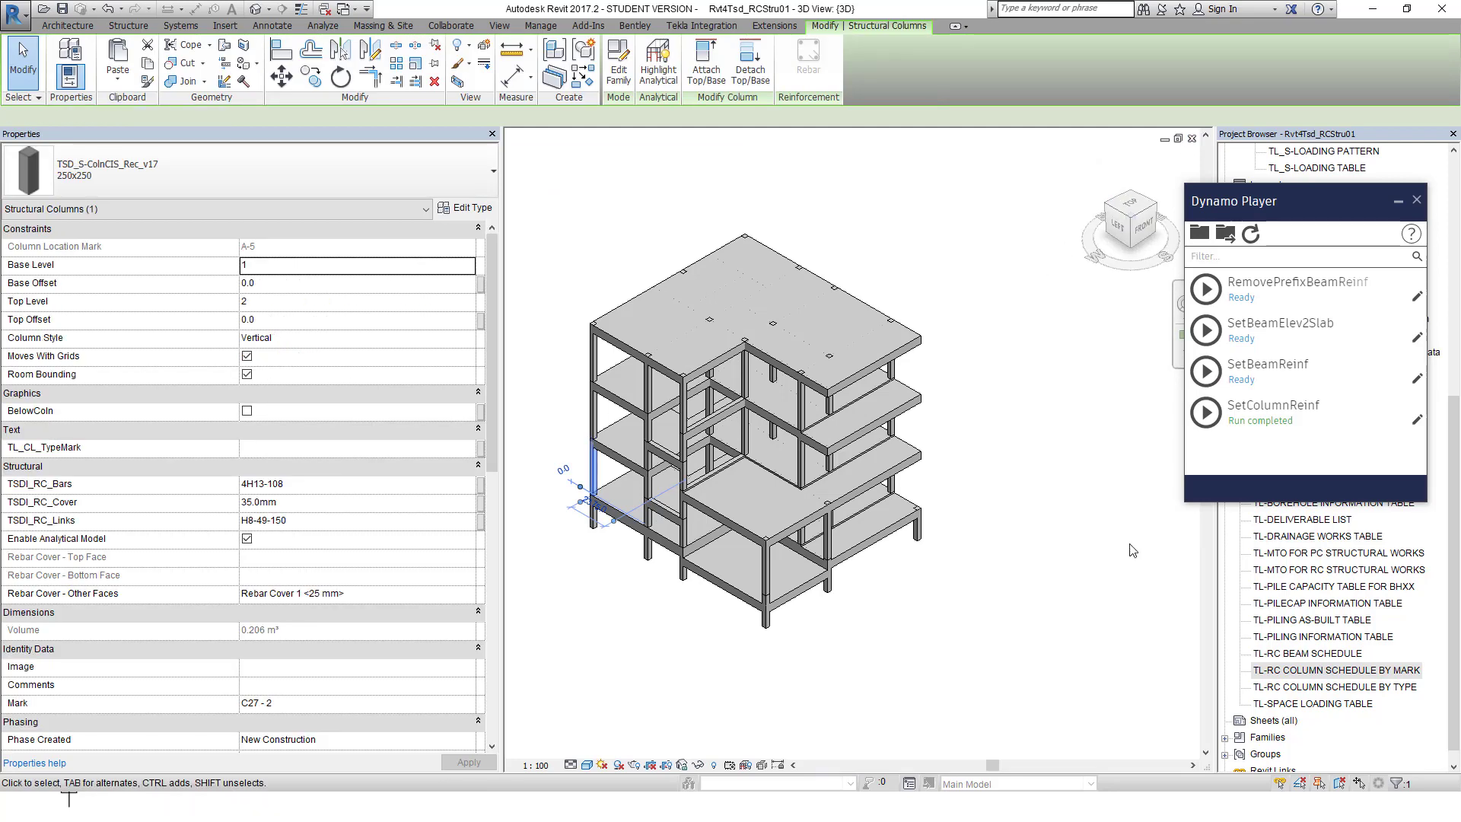
double_click(1297, 654)
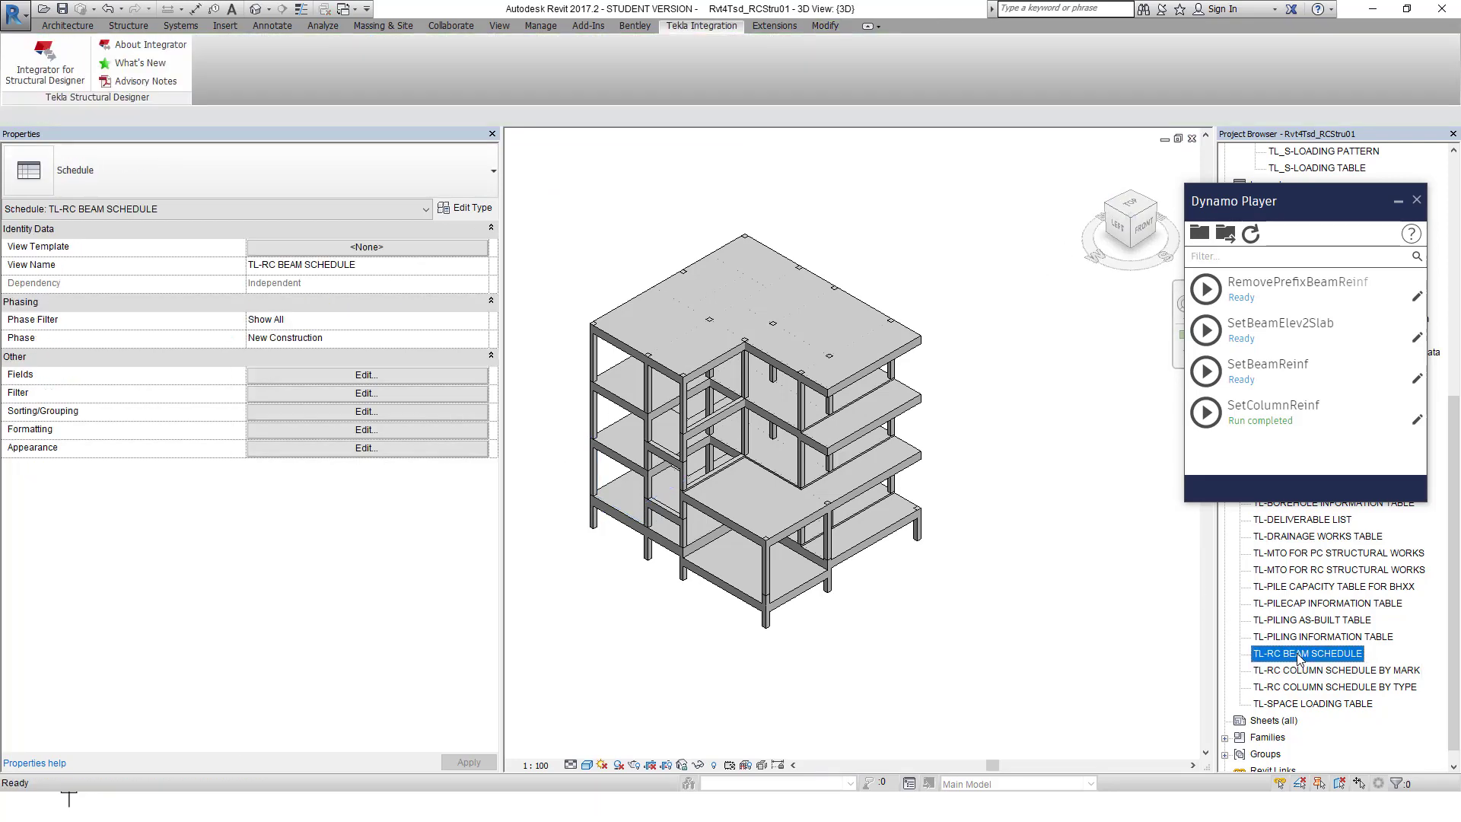
- Look through the TL-RC BEAM SCHEDULE, close it, and check the reinforcement and TL_BM data of a level 1 edge beam
scroll(895, 426, "down", 3)
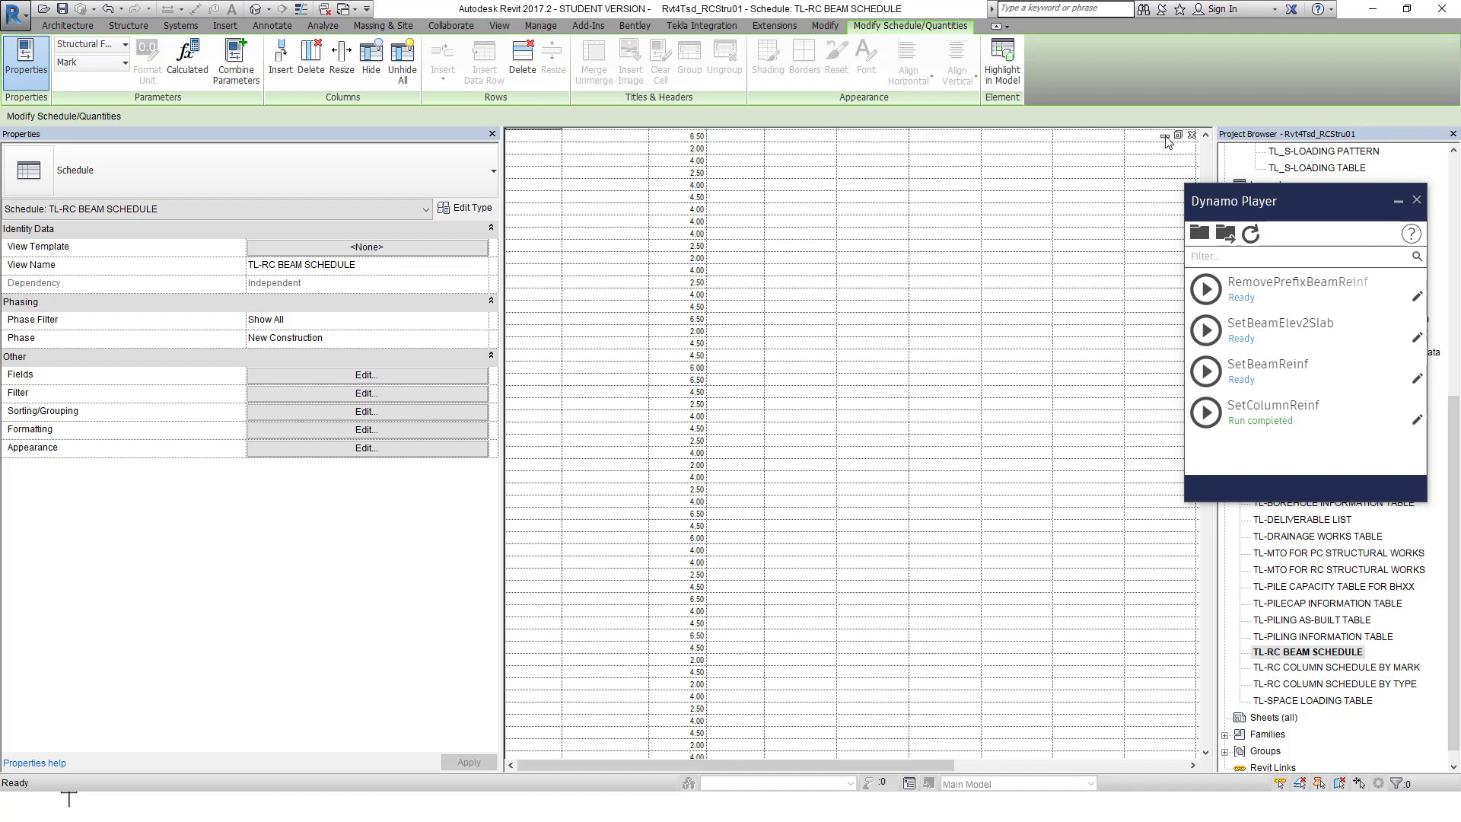
left_click(1192, 136)
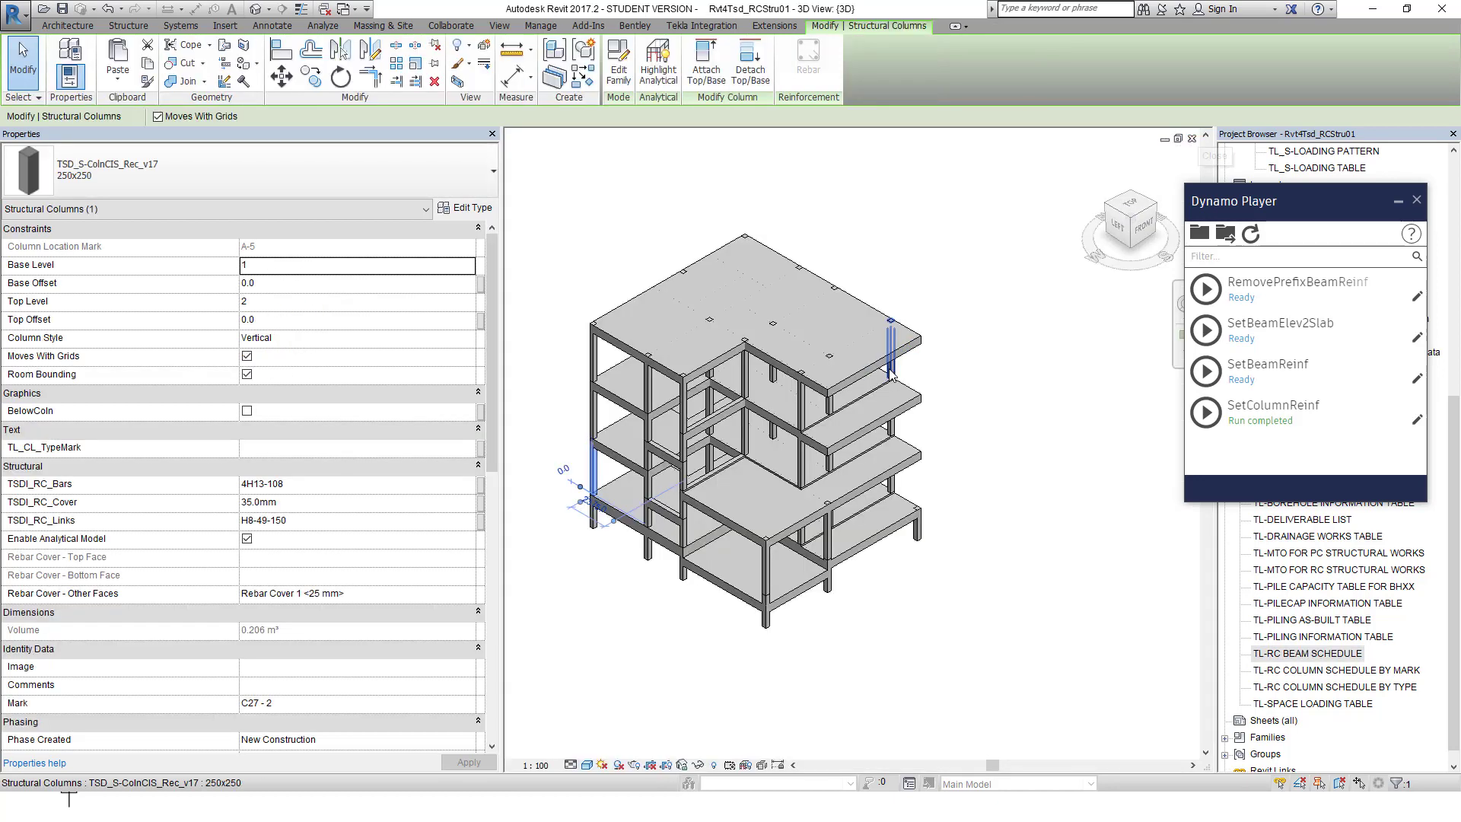
left_click(551, 466)
left_click(609, 515)
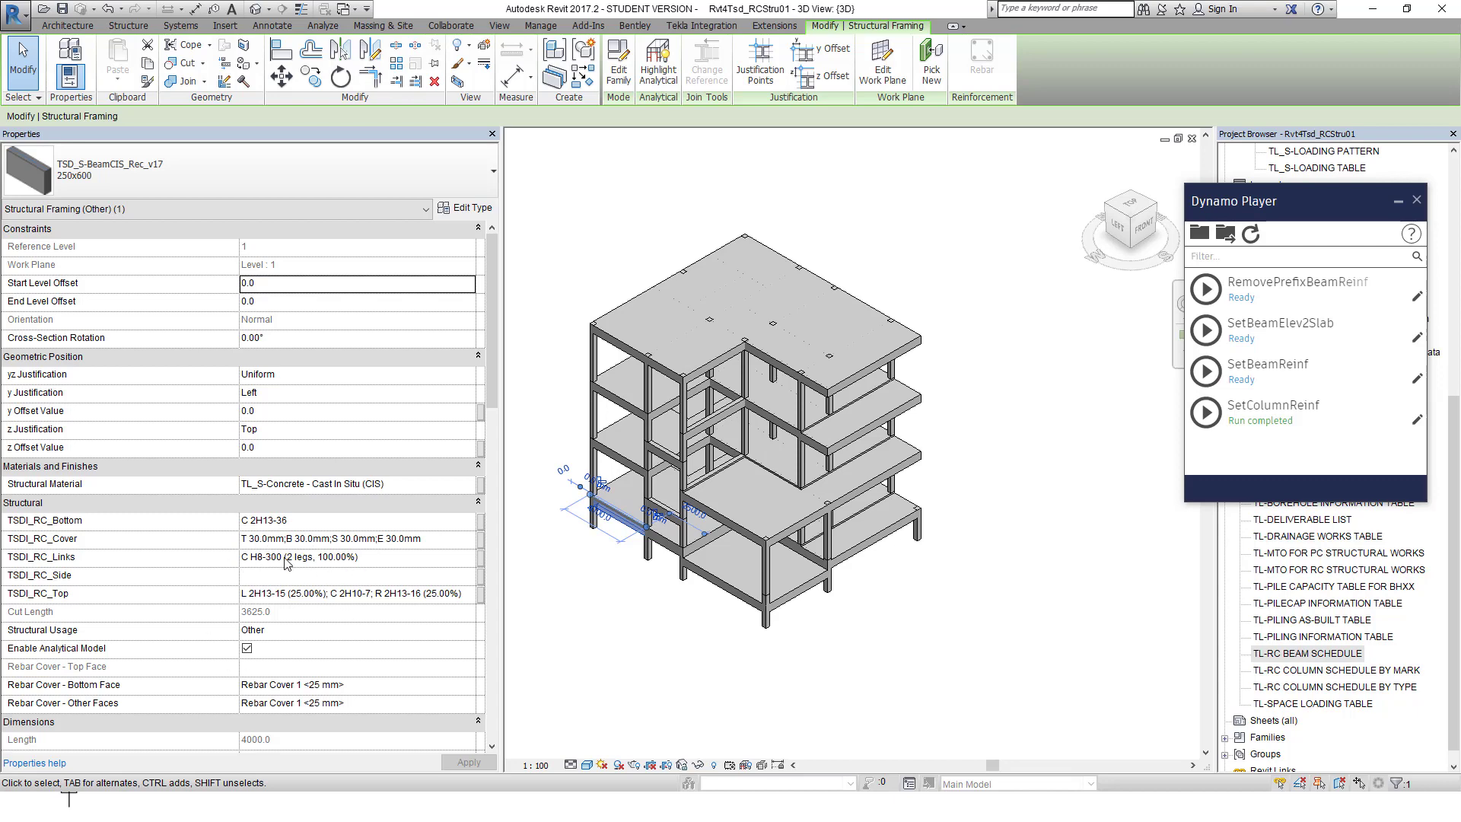
left_click_drag(490, 390, 490, 656)
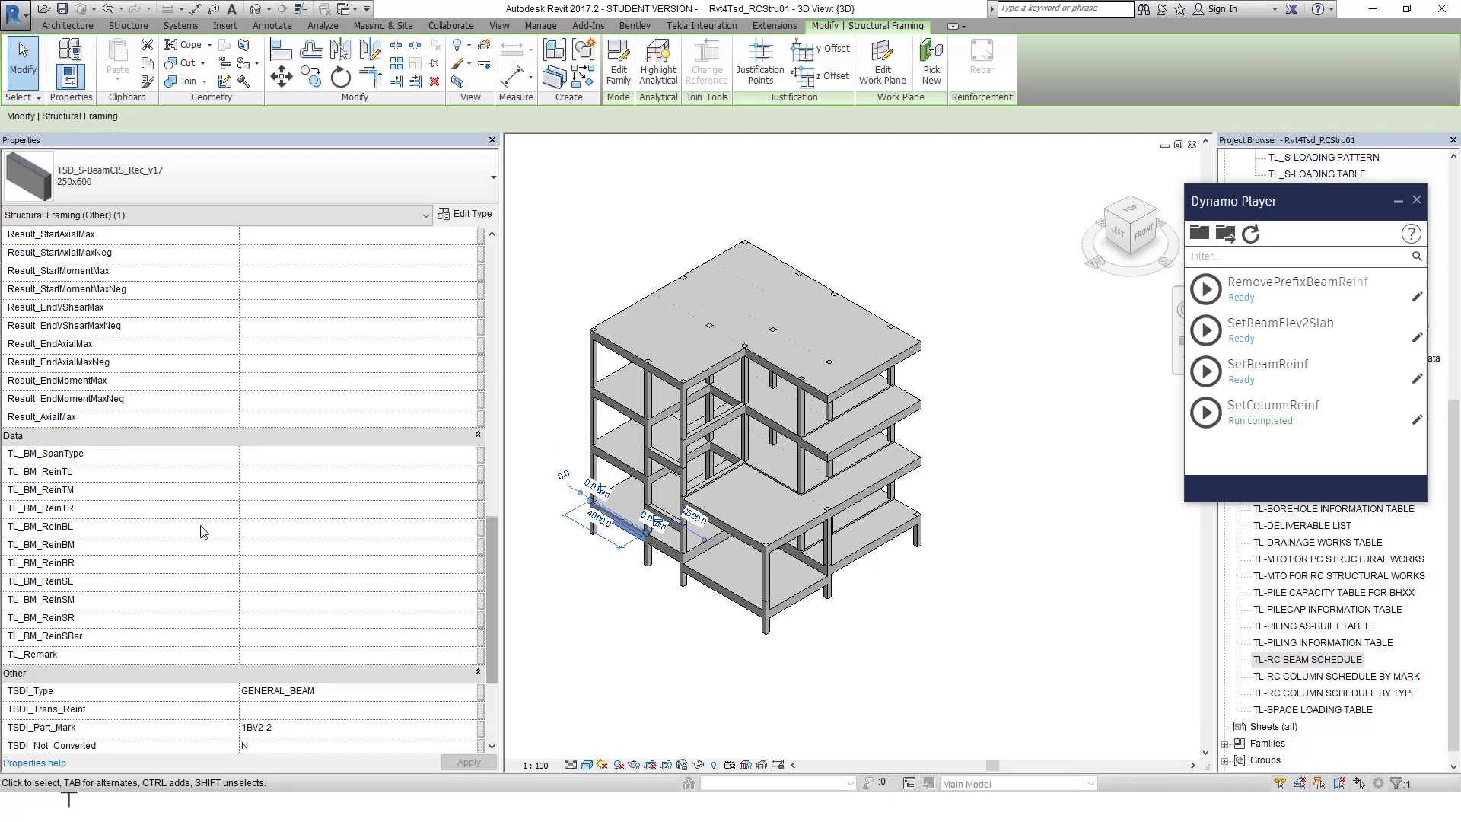
- Fill in the beam reinforcement data by running the SetBeamReinf script in Dynamo Player and reopen the TL-RC BEAM SCHEDULE
left_click(999, 433)
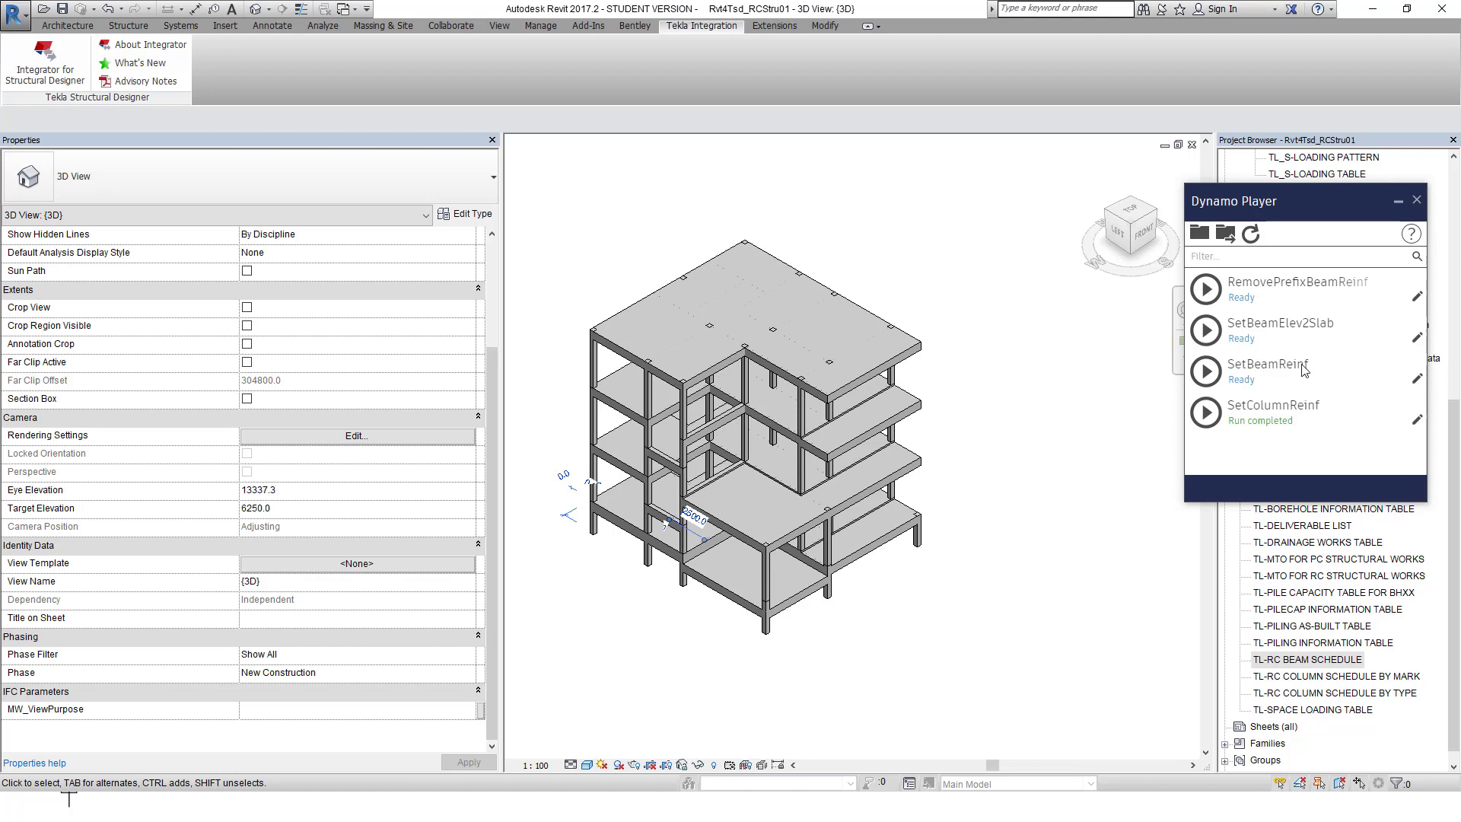
left_click(1207, 371)
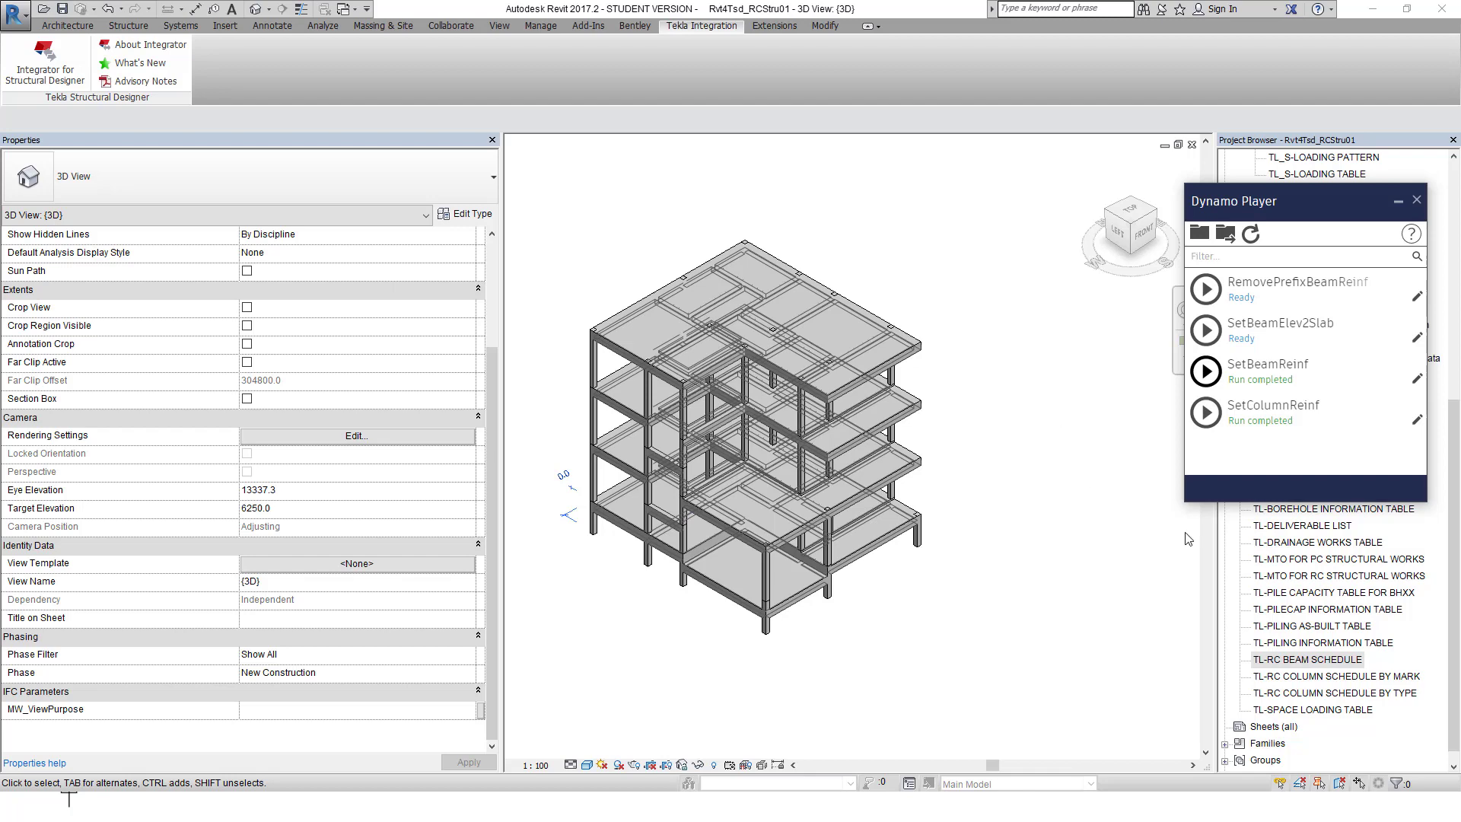
double_click(1291, 660)
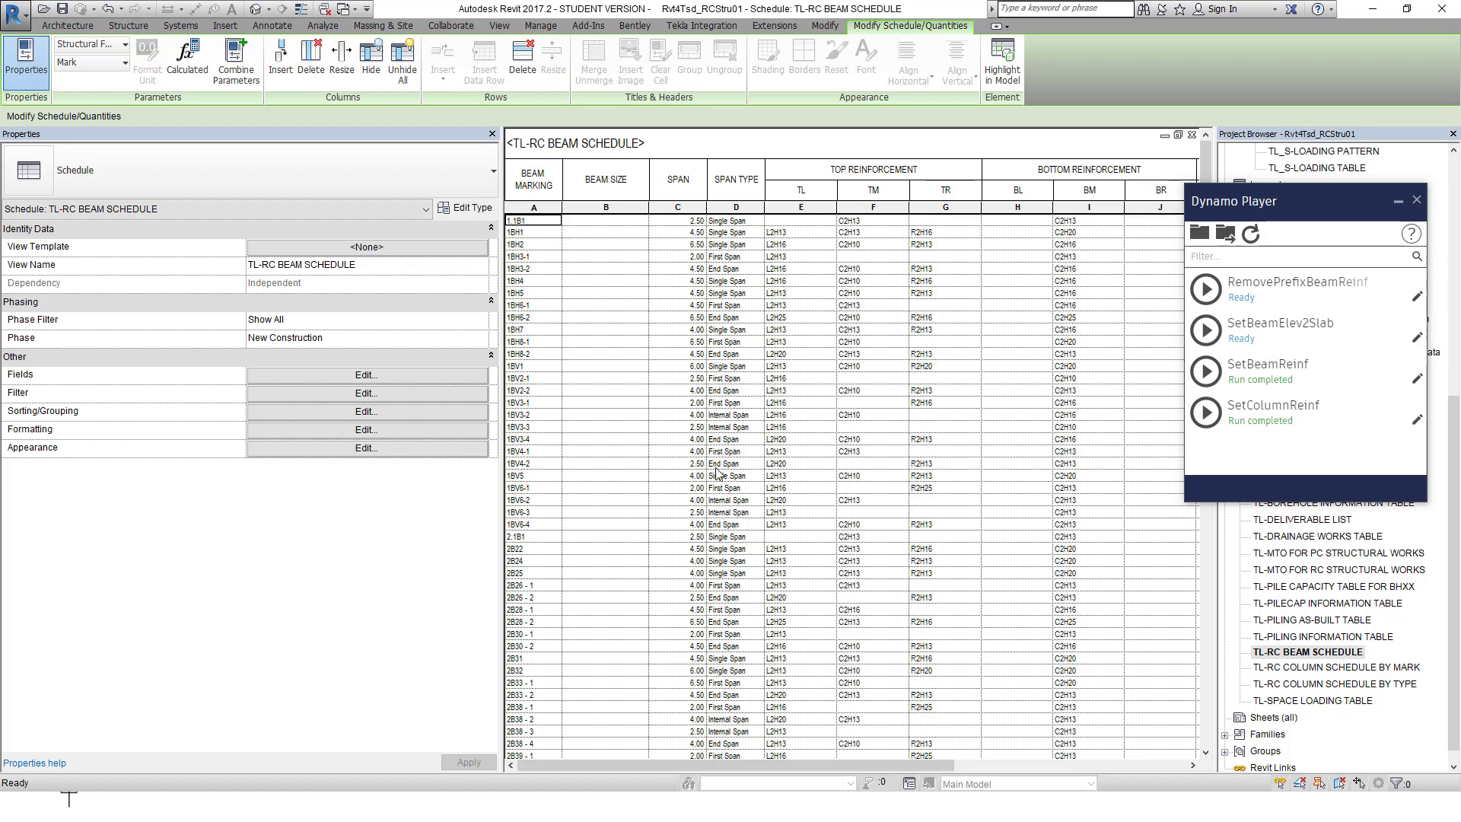
- Set the alignment of the beam schedule fields TL_BM_ReinTL through TL_BM_ReinSBar to Center
left_click(367, 429)
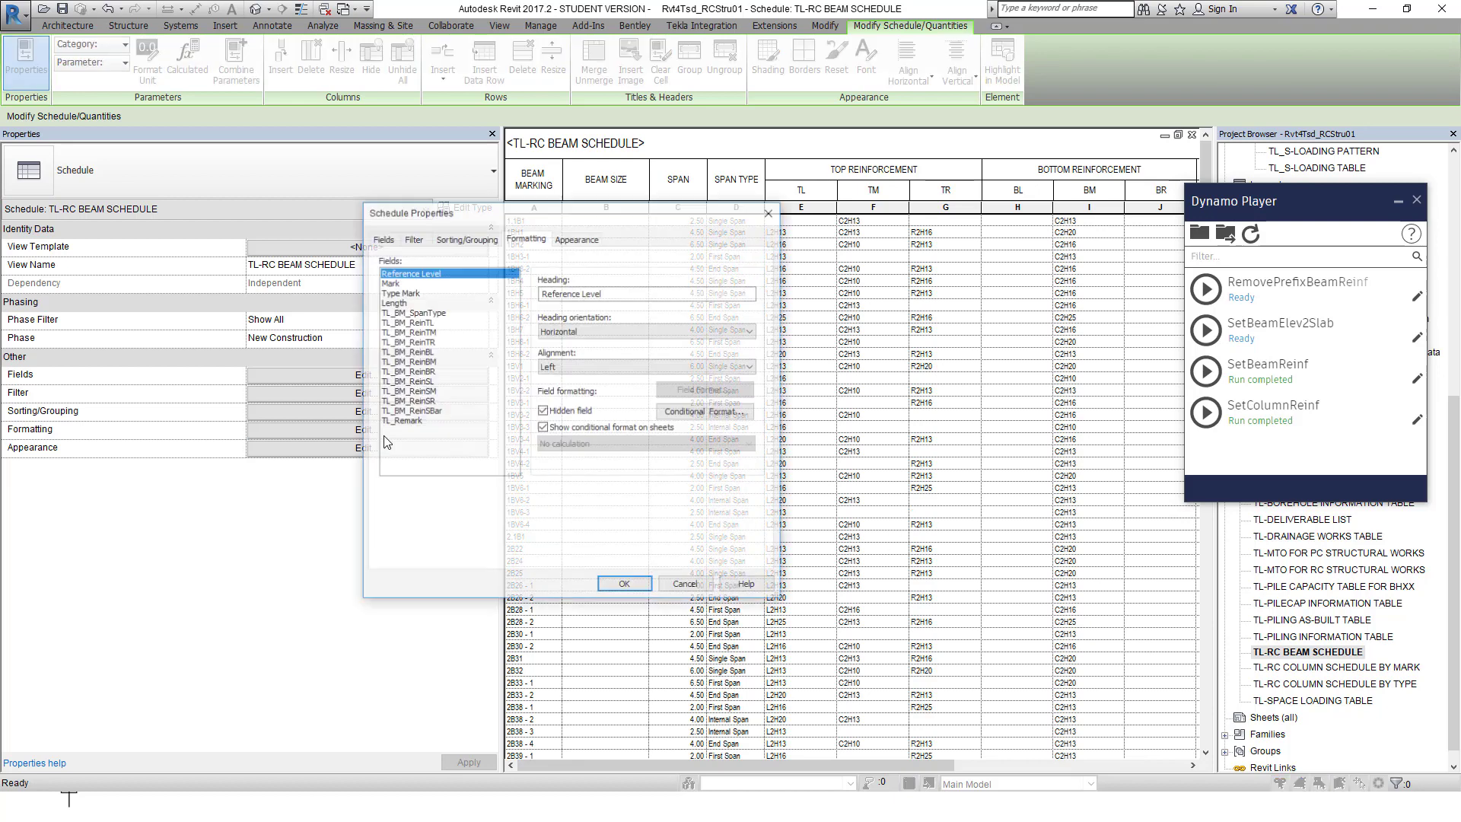
left_click(422, 323)
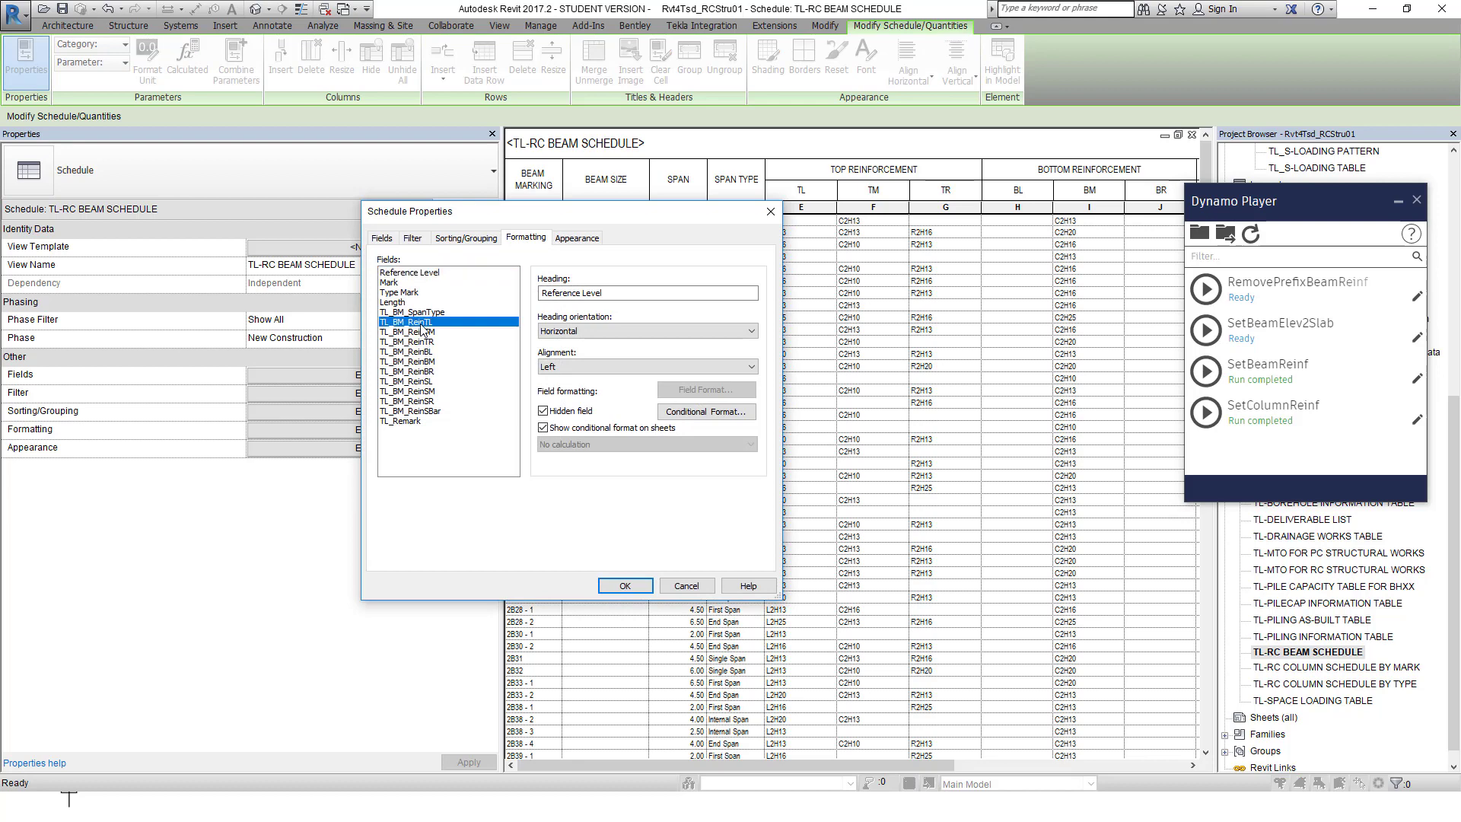
left_click(427, 413, "shift")
left_click(647, 367)
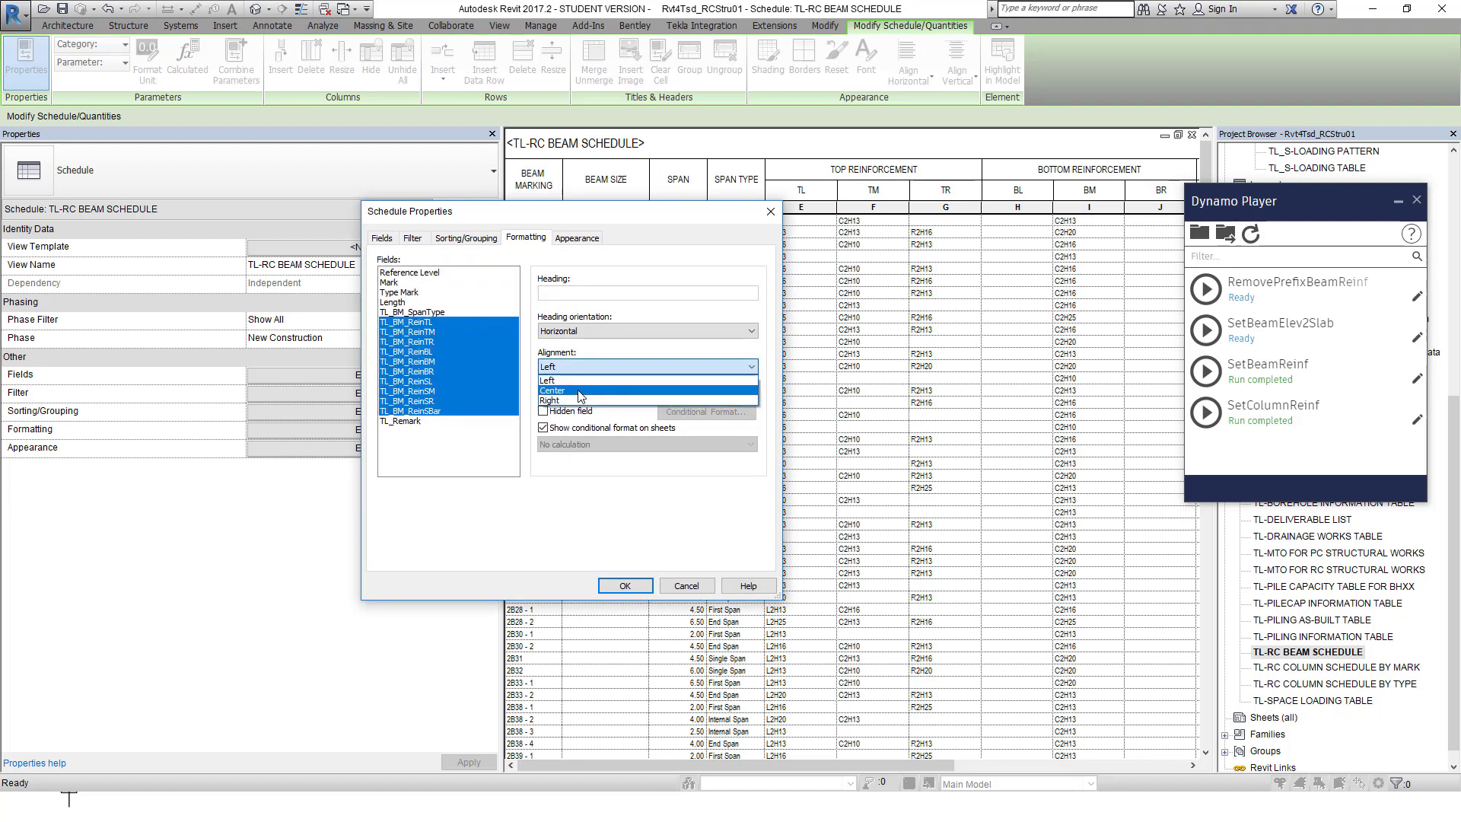
left_click(567, 390)
left_click(623, 583)
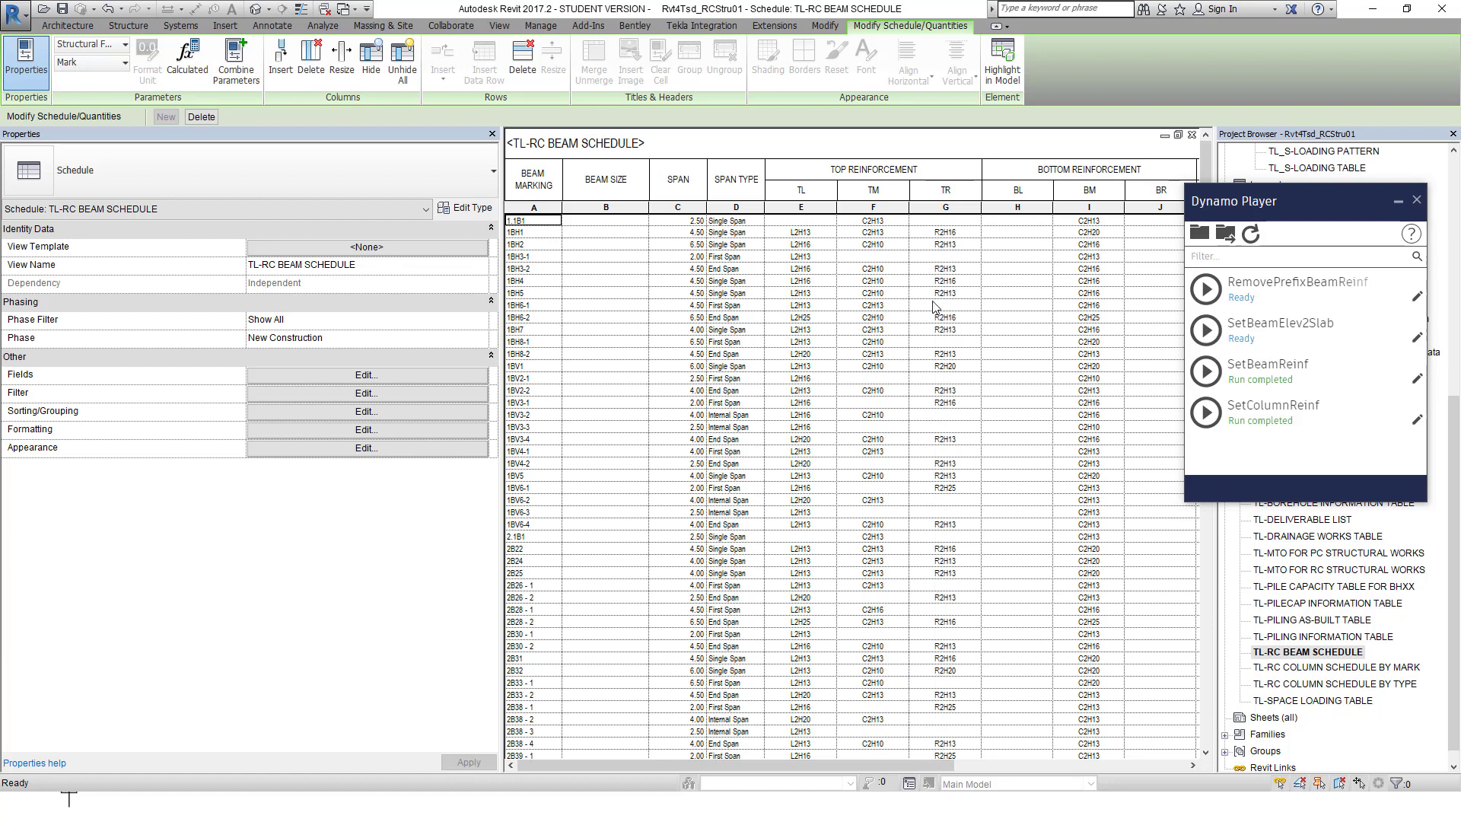
- Strip the letter prefixes from the beam reinforcement values with the RemovePrefixBeamReinf script and look through the schedule rows
left_click(1207, 289)
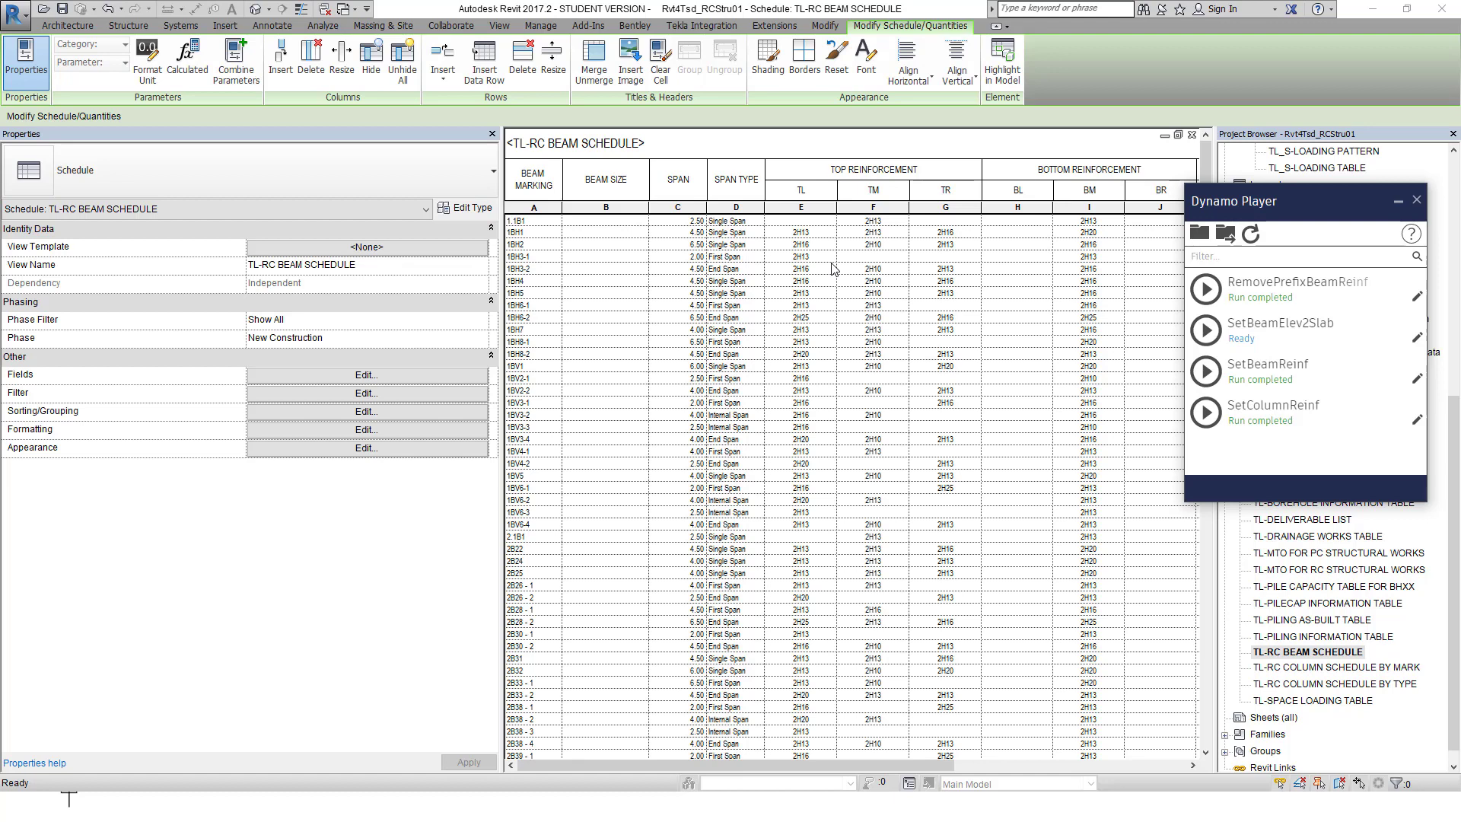
scroll(827, 265, "down", 4)
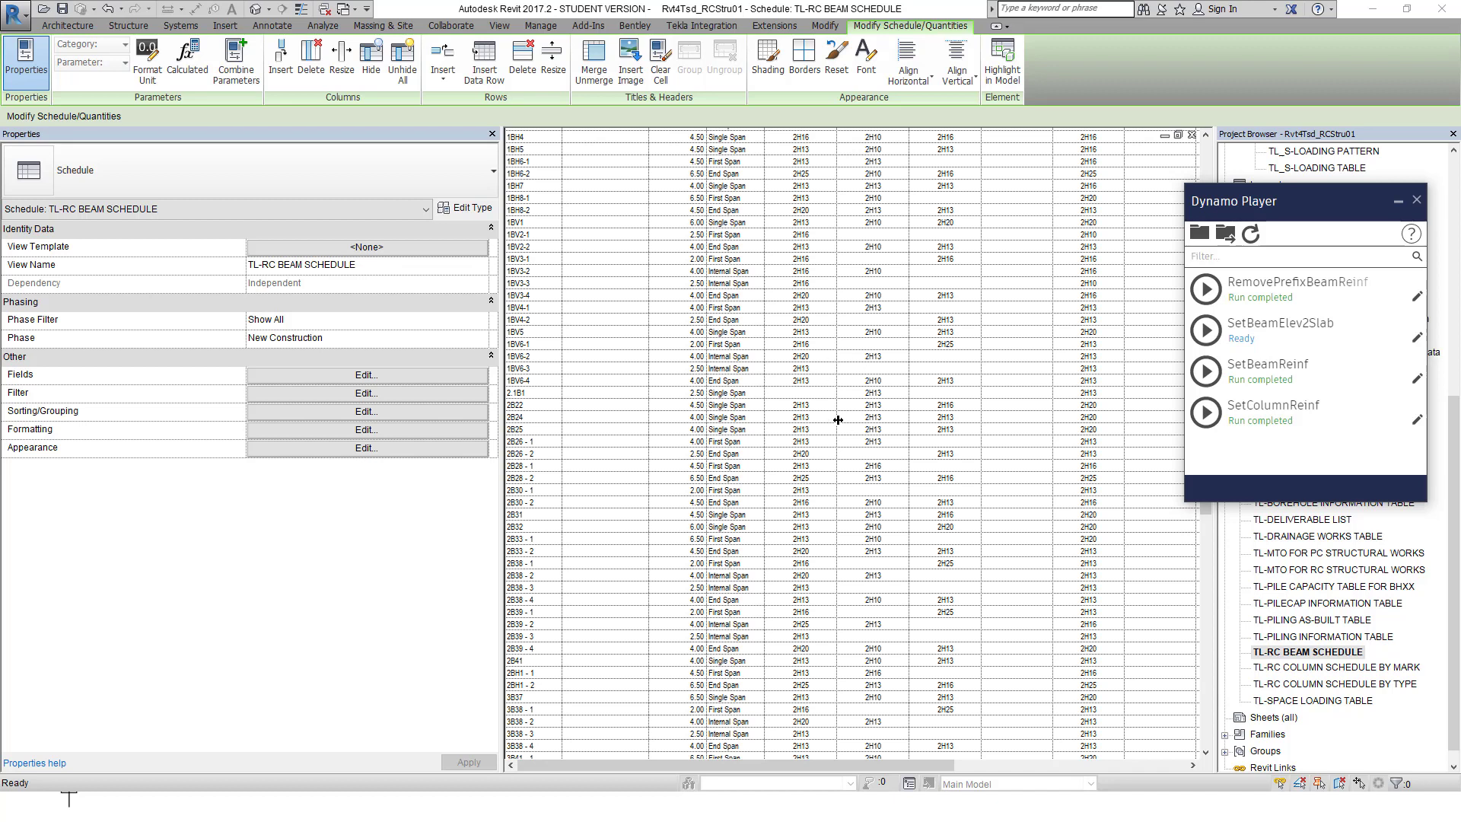
scroll(838, 420, "up", 4)
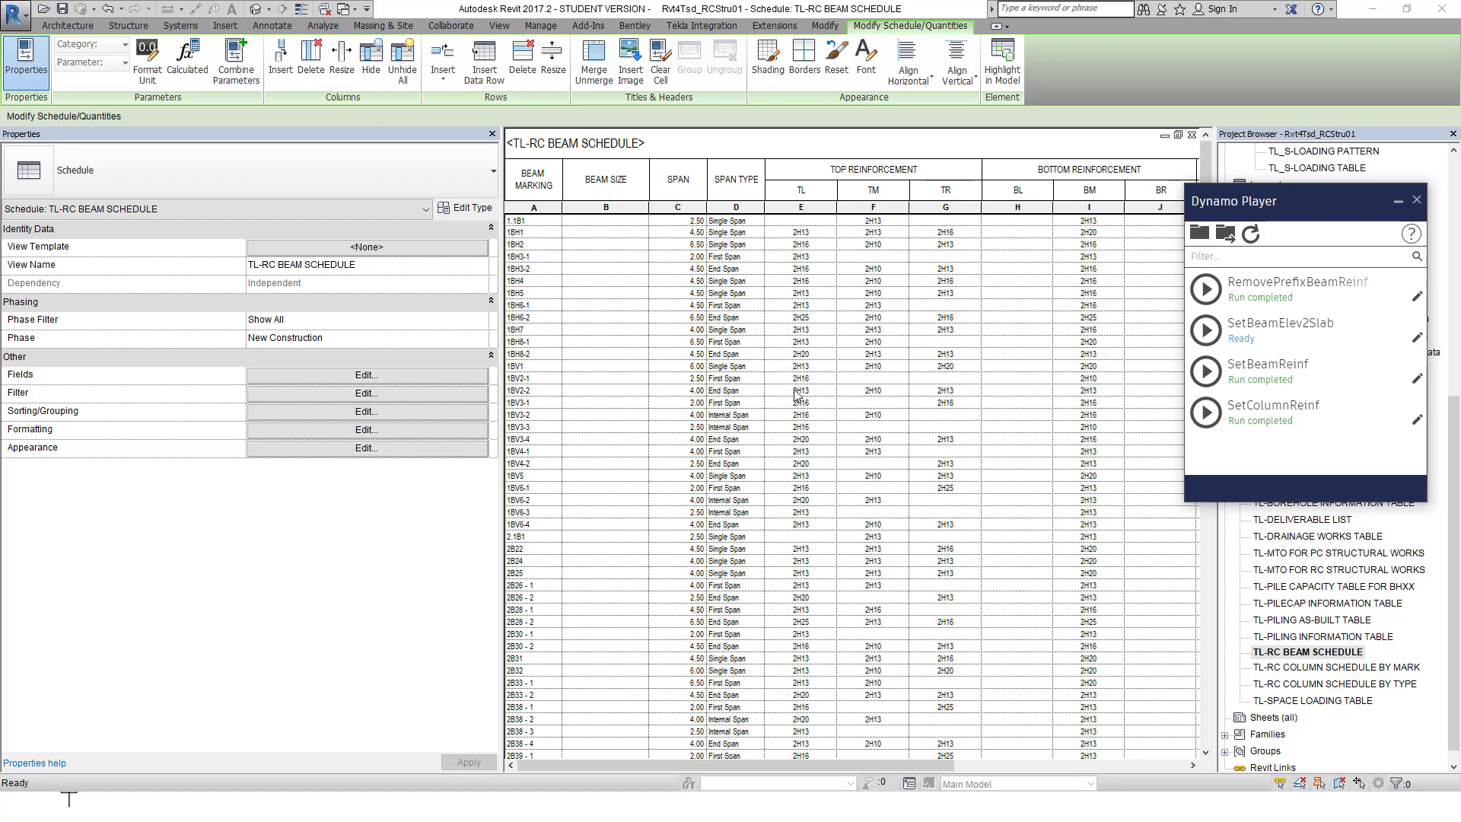
scroll(796, 394, "down", 5)
scroll(796, 395, "up", 5)
- Minimize Dynamo Player and close the TL-RC BEAM SCHEDULE to return to the 3D view of the building
left_click(1399, 203)
left_click(1192, 135)
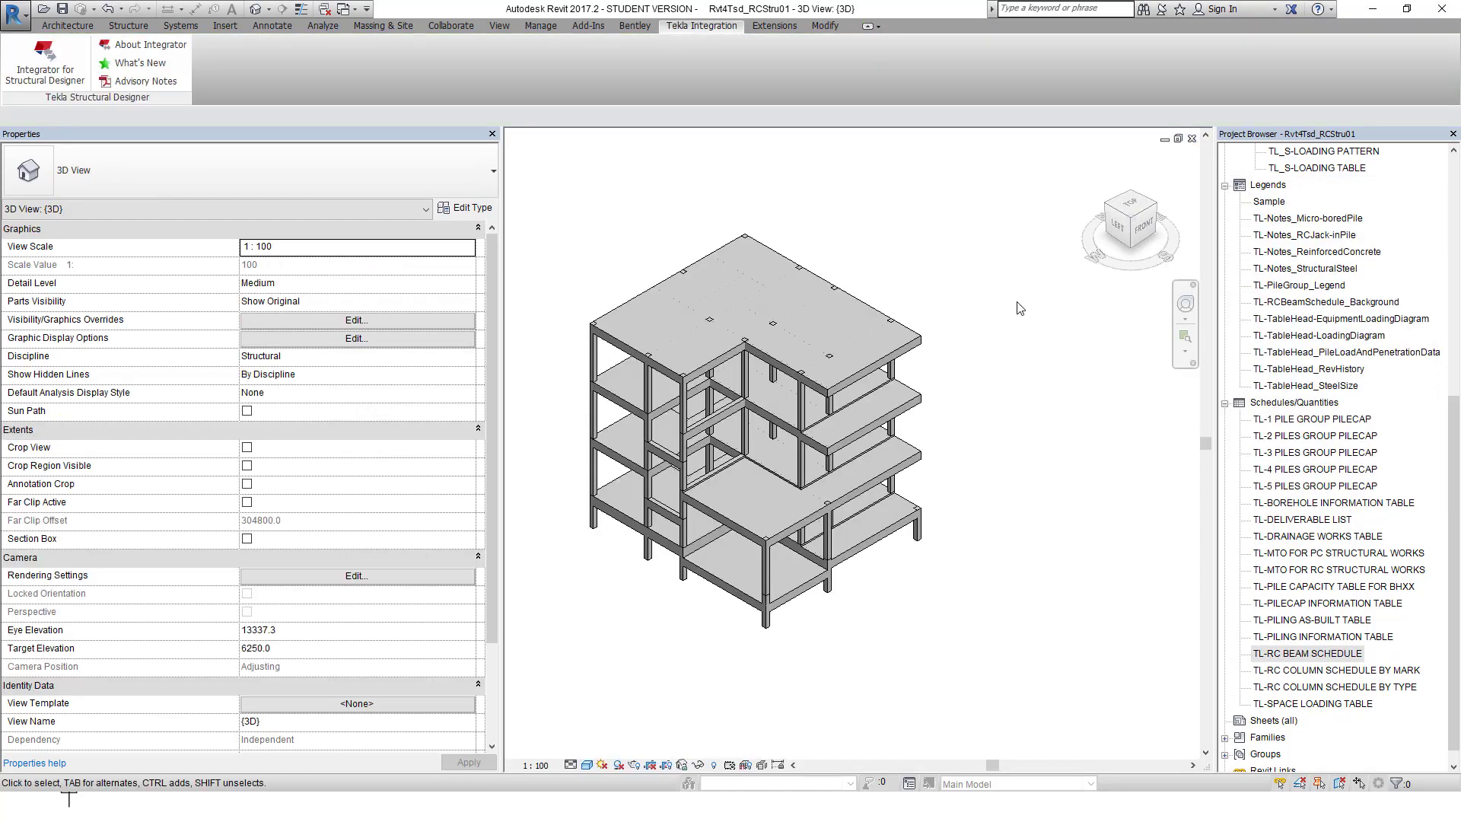
scroll(922, 510, "up", 4)
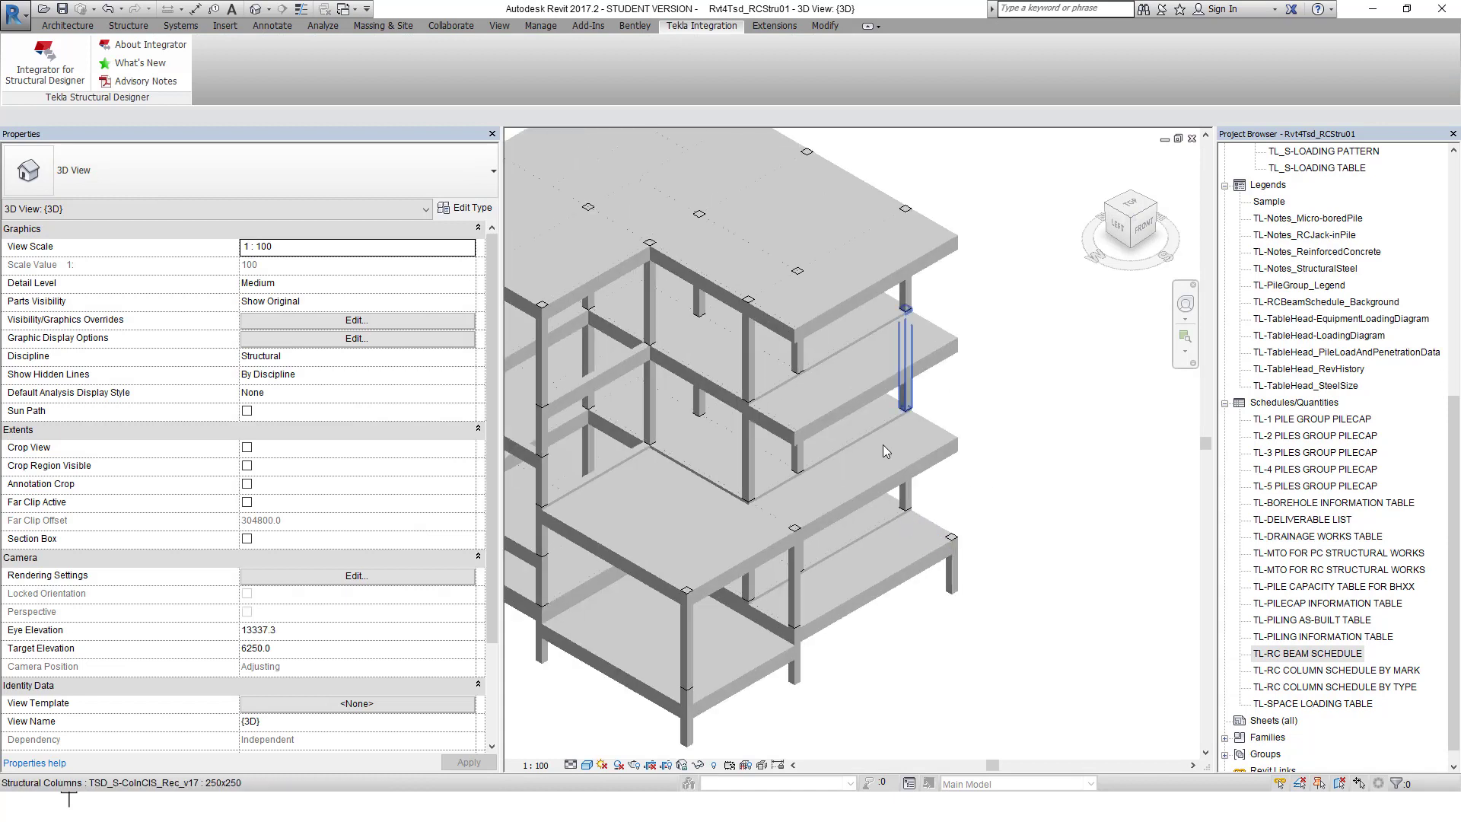
scroll(990, 433, "down", 3)
middle_click_drag(991, 434, 1017, 453)
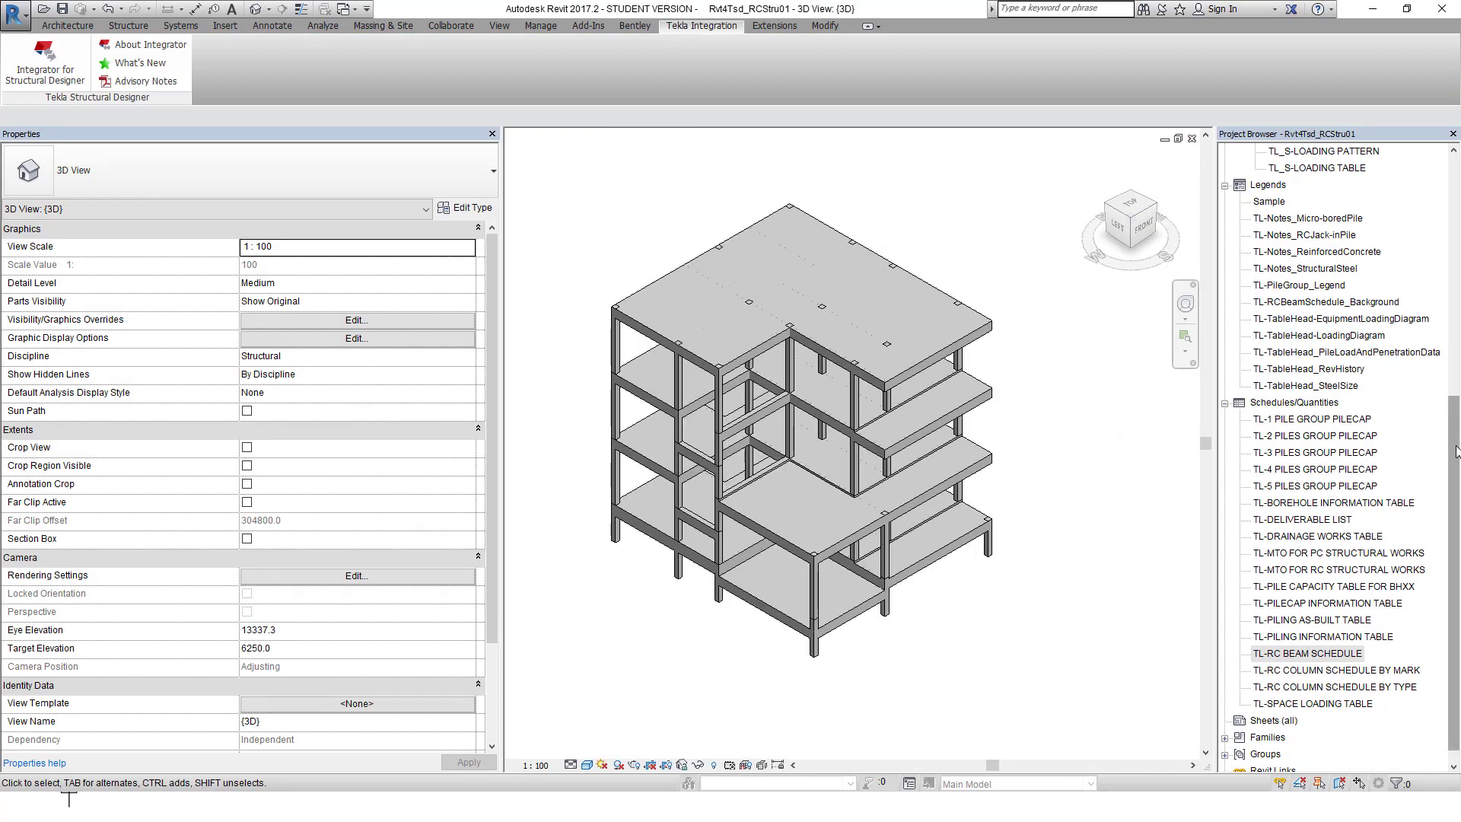
- Create structural plan views for levels 1, 2, 3 and Roof
left_click(1307, 653)
scroll(1294, 533, "up", 8)
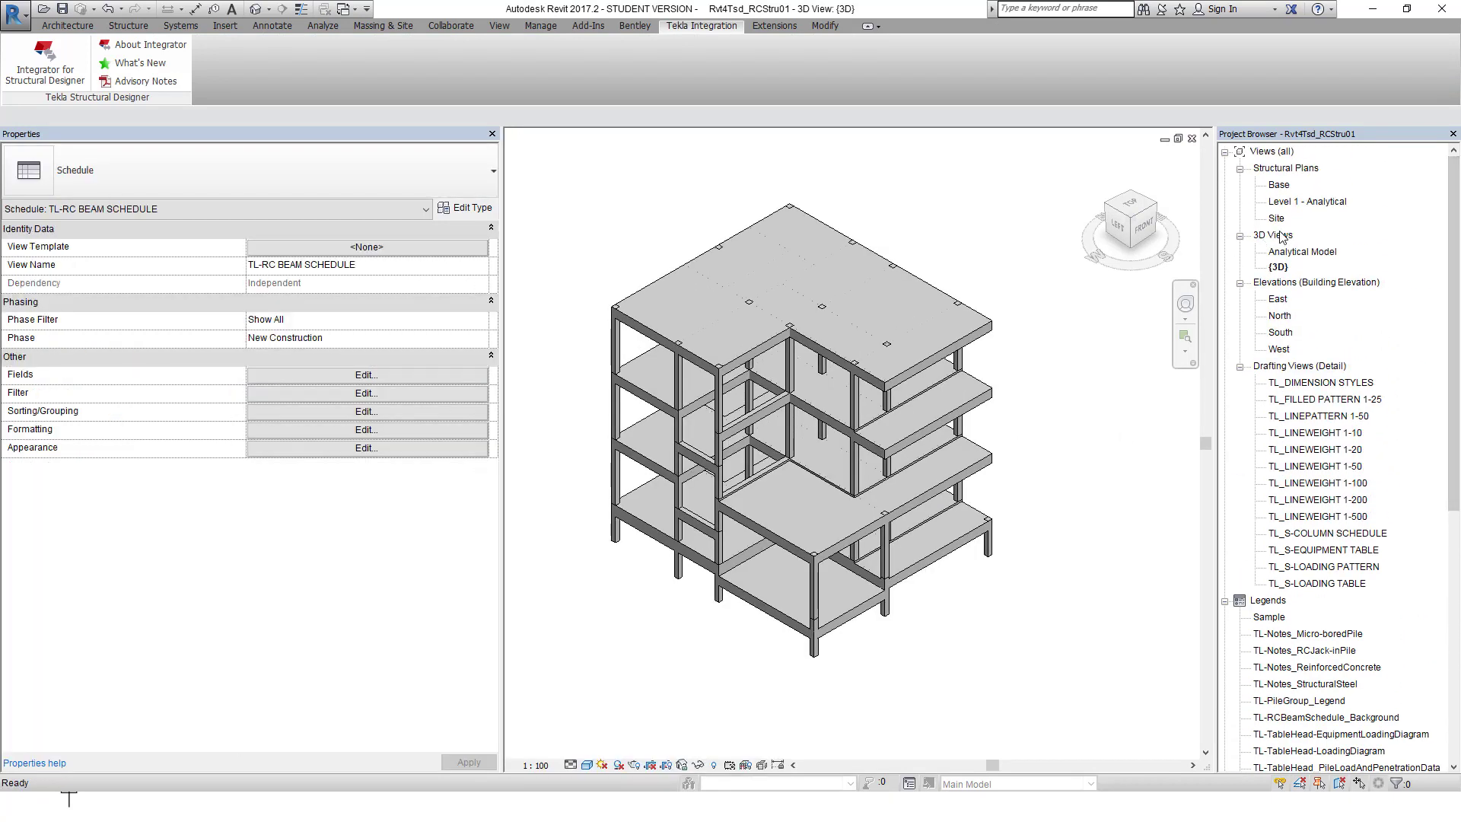
left_click(500, 26)
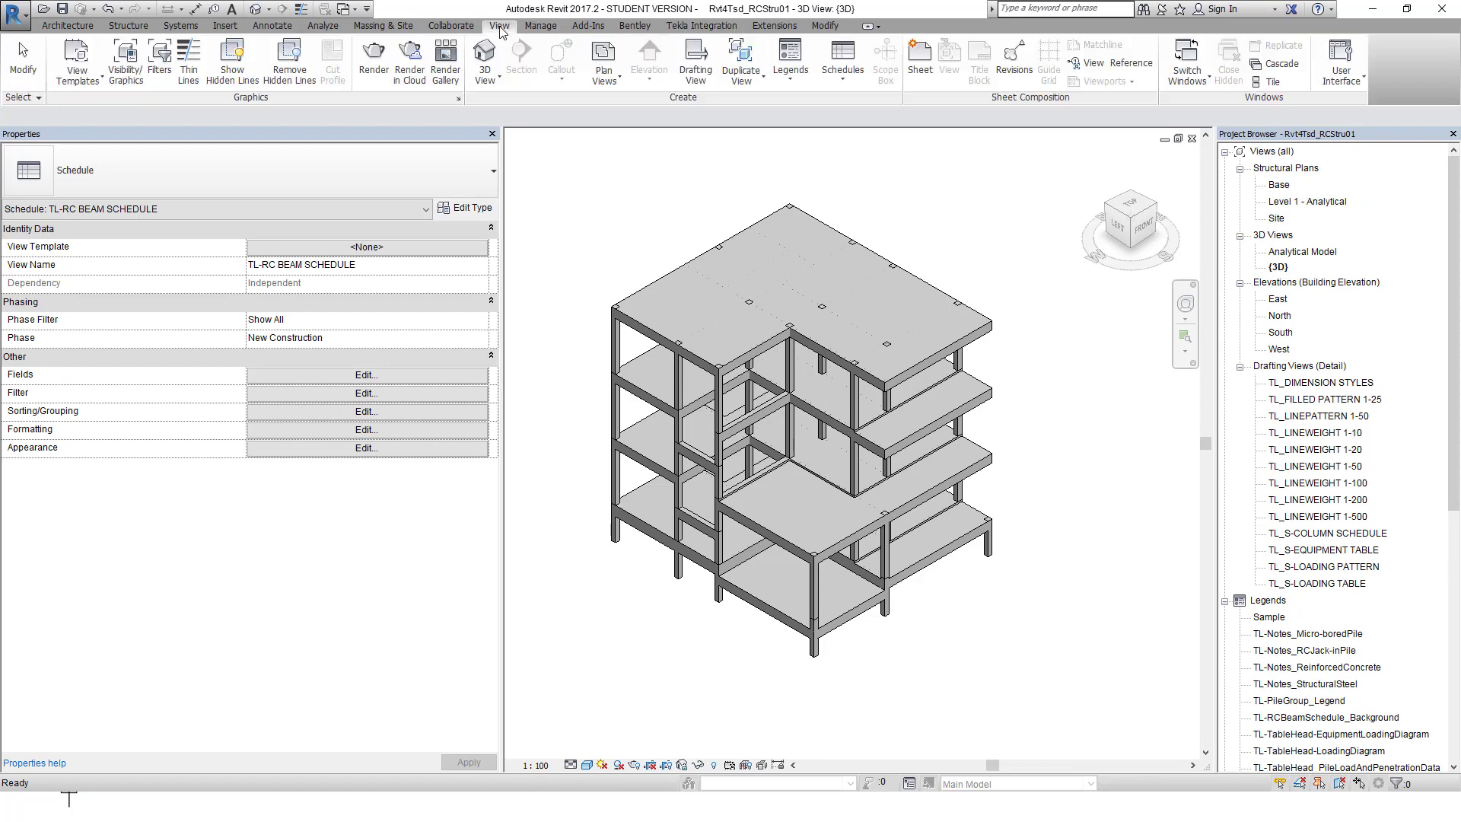
left_click(608, 81)
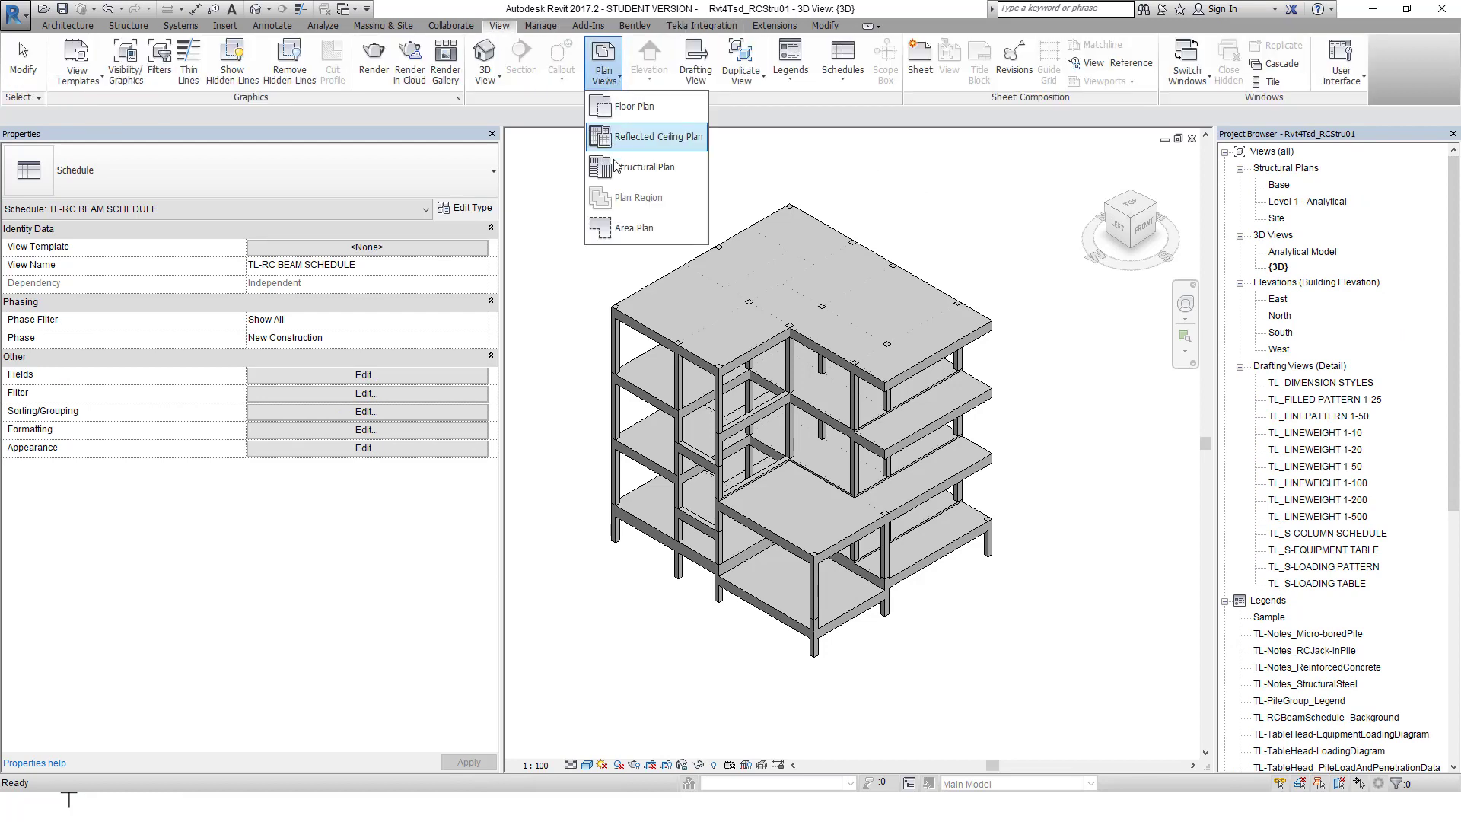
left_click(643, 166)
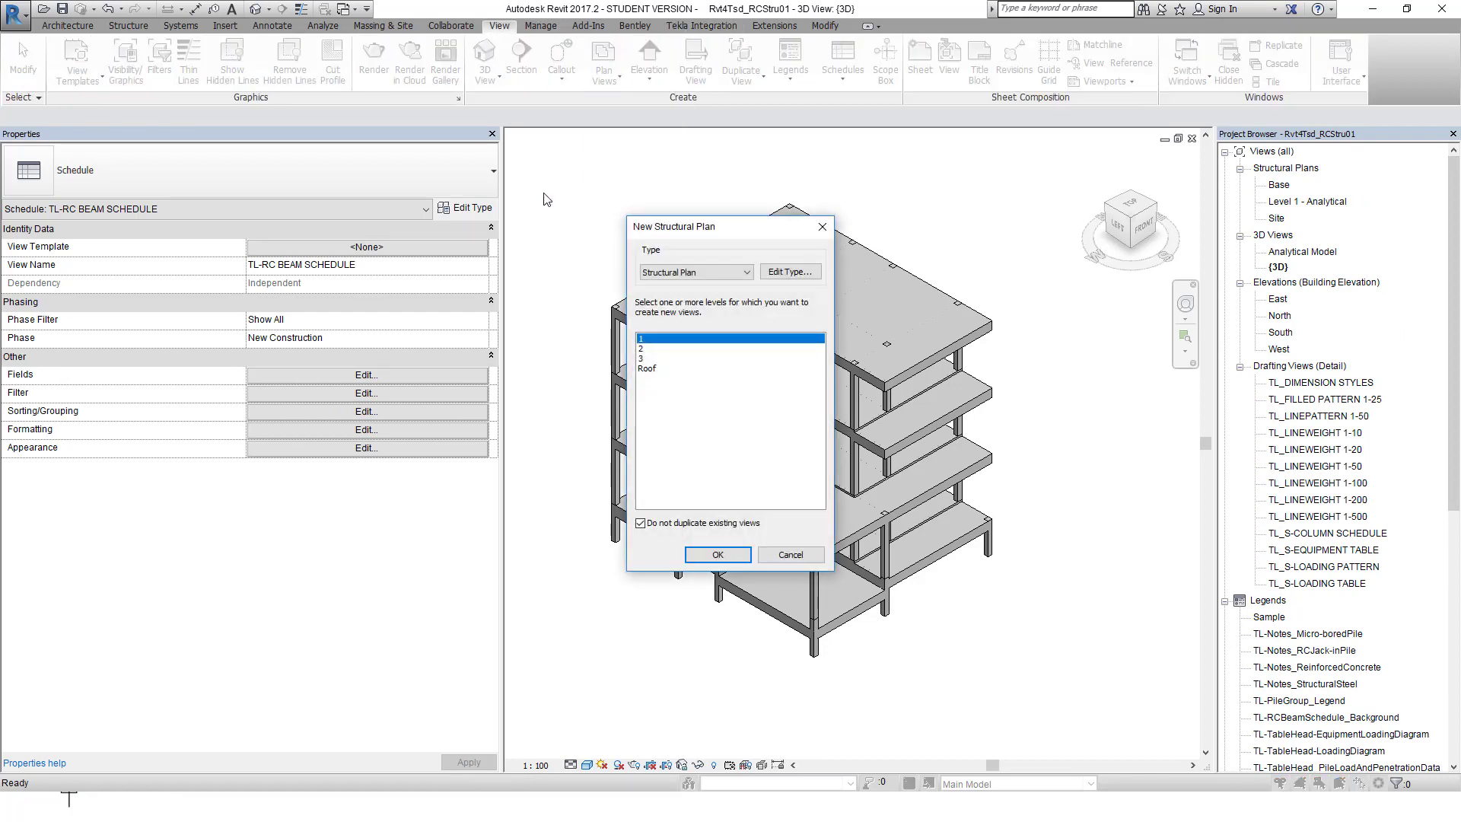
left_click(647, 368, "shift")
left_click(708, 555)
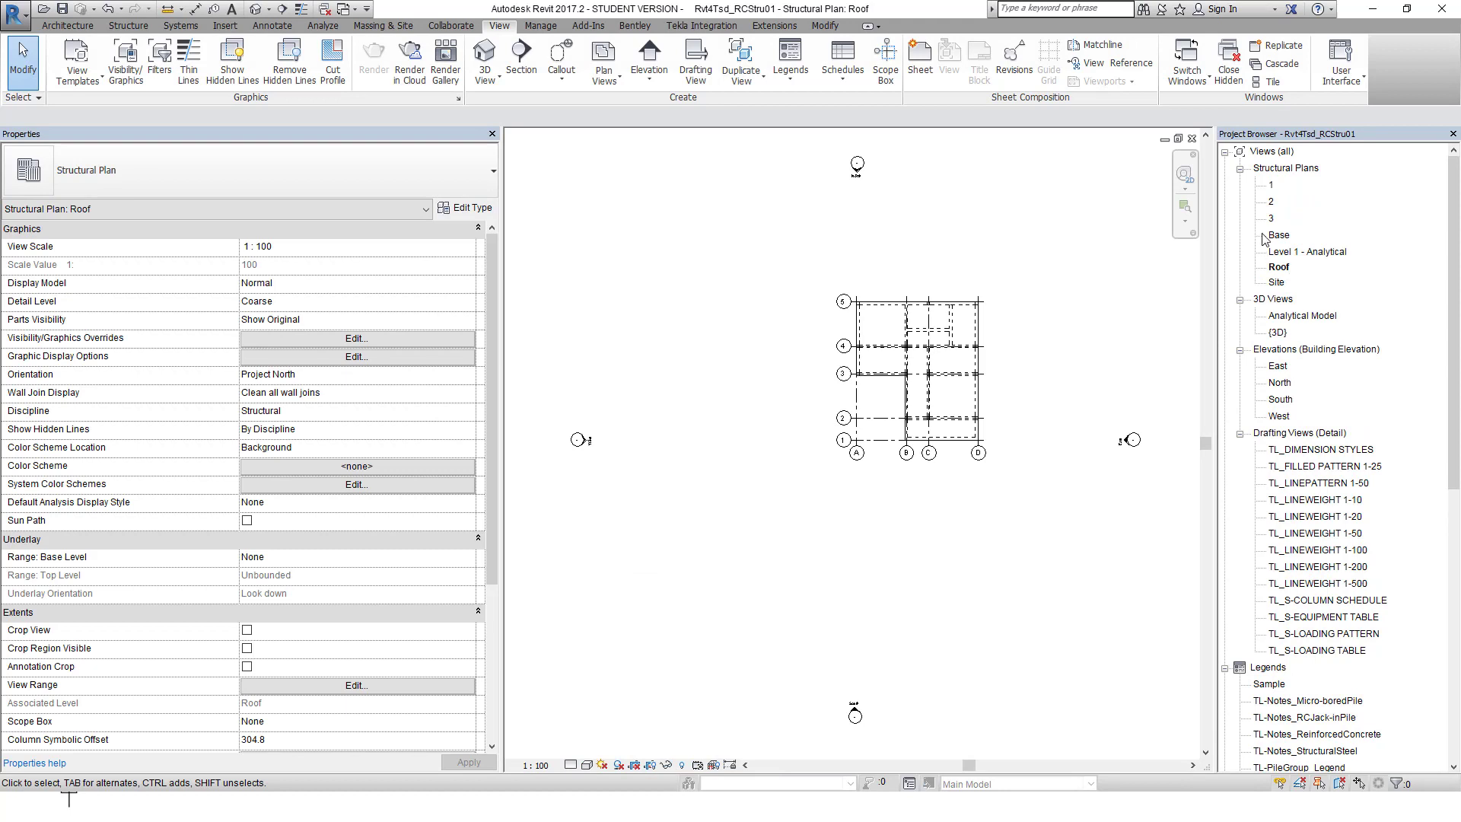
- Open the structural plan view of level 1
left_click(1270, 186)
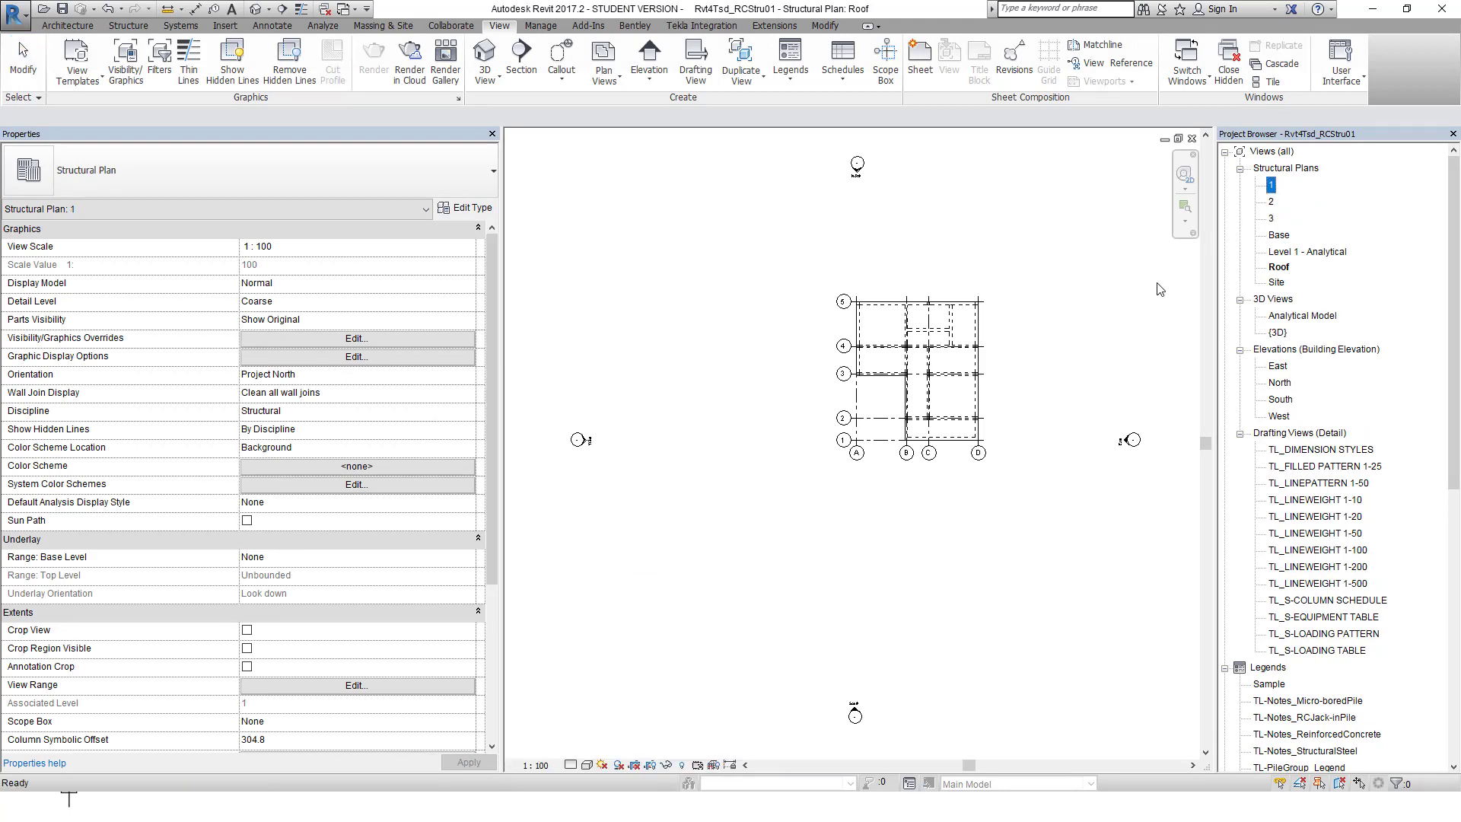
left_click(1067, 317)
scroll(1060, 360, "up", 4)
scroll(943, 386, "up", 1)
scroll(943, 393, "up", 1)
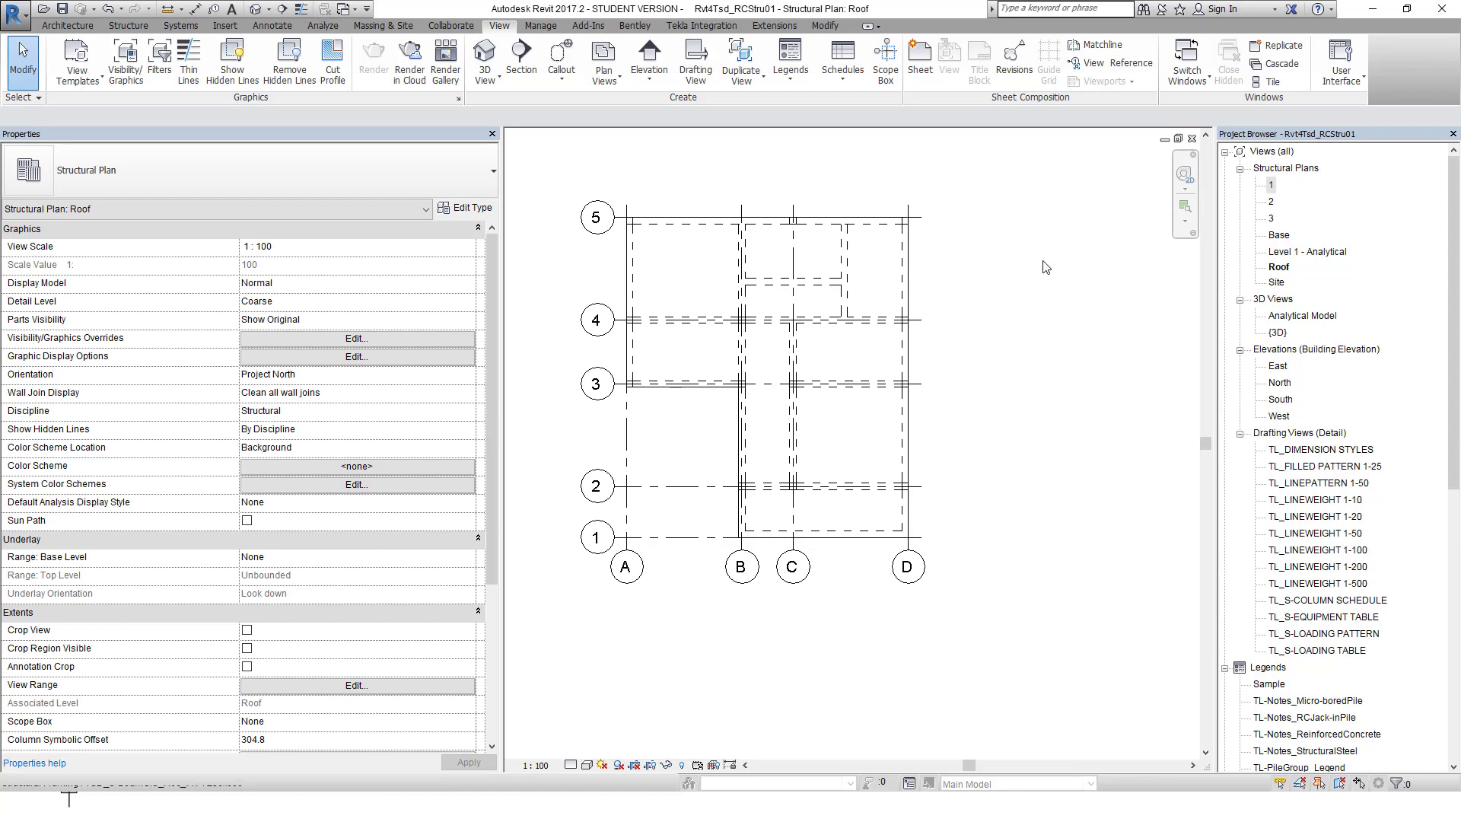
left_click(1288, 252)
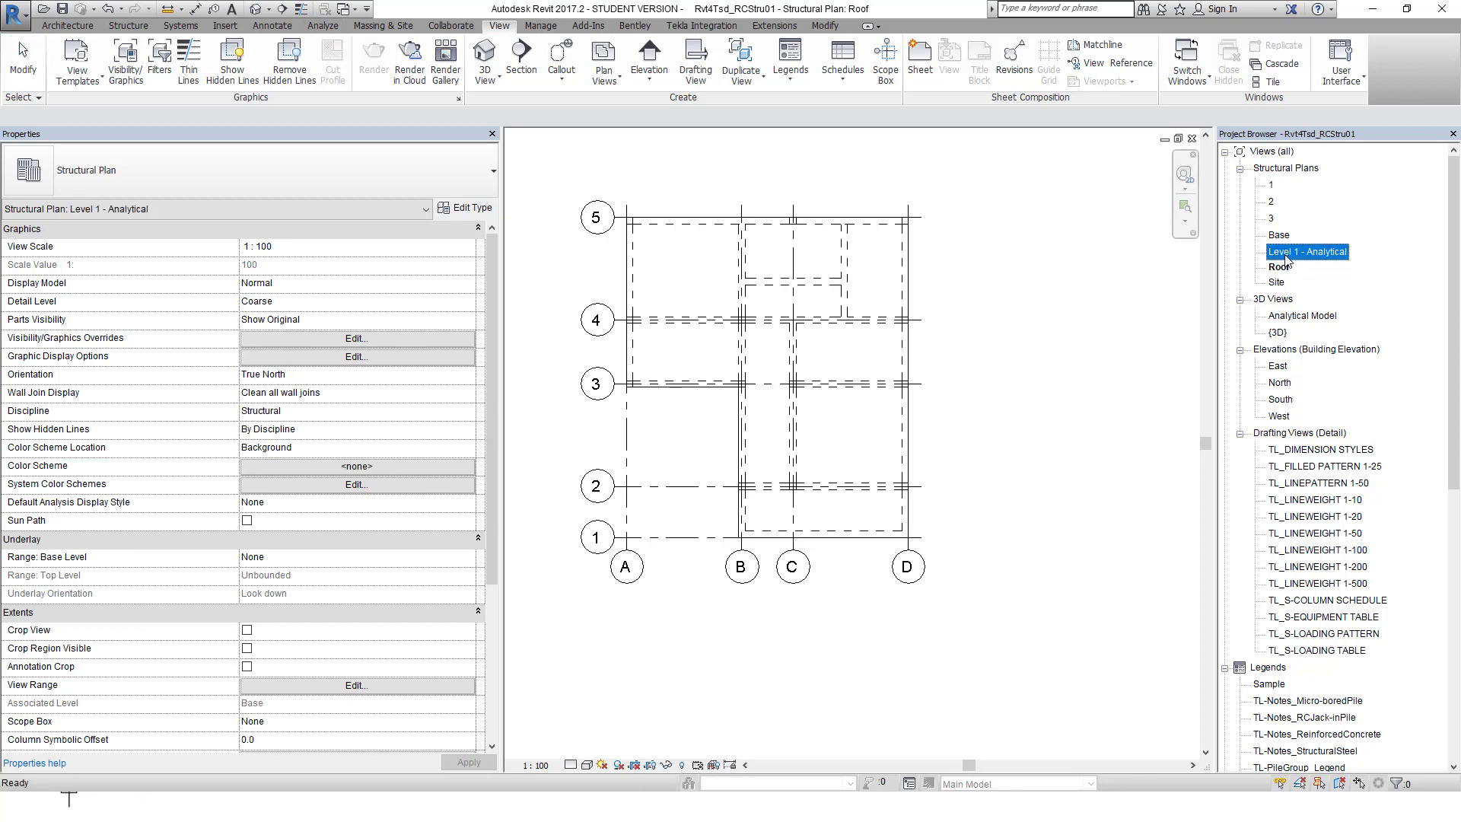
double_click(1273, 187)
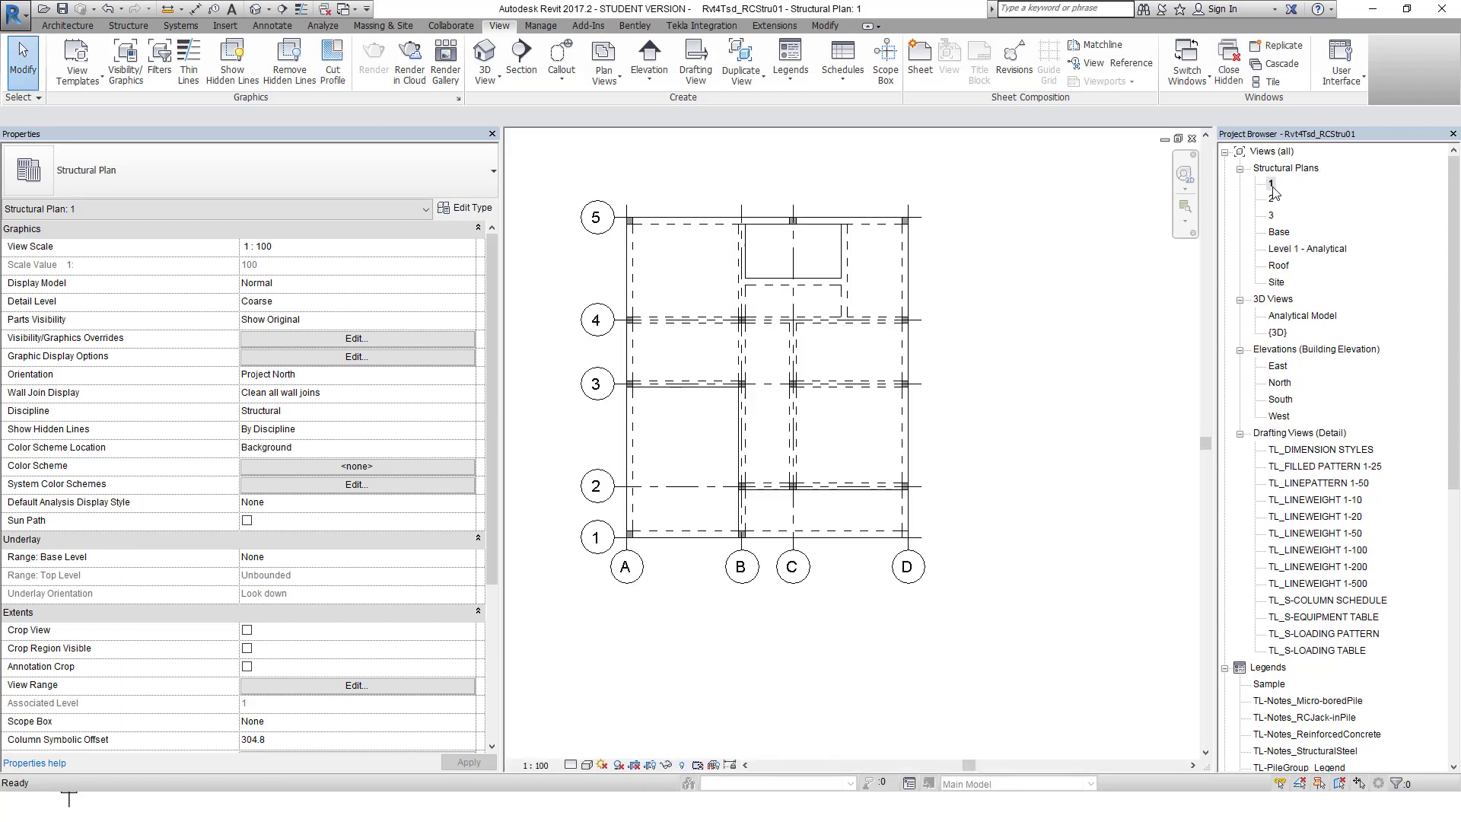
middle_click_drag(818, 379, 838, 410)
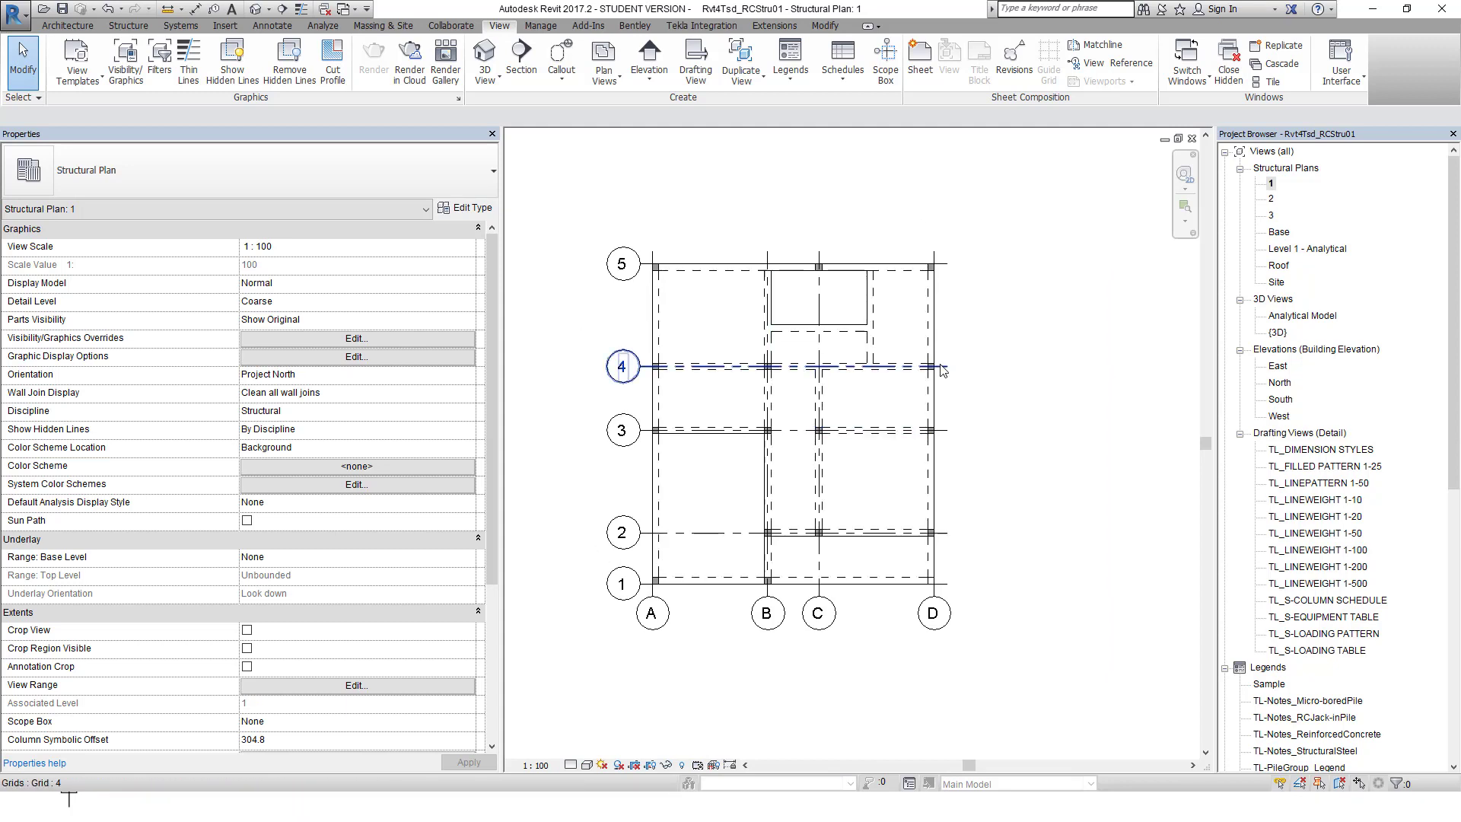
scroll(723, 312, "up", 2)
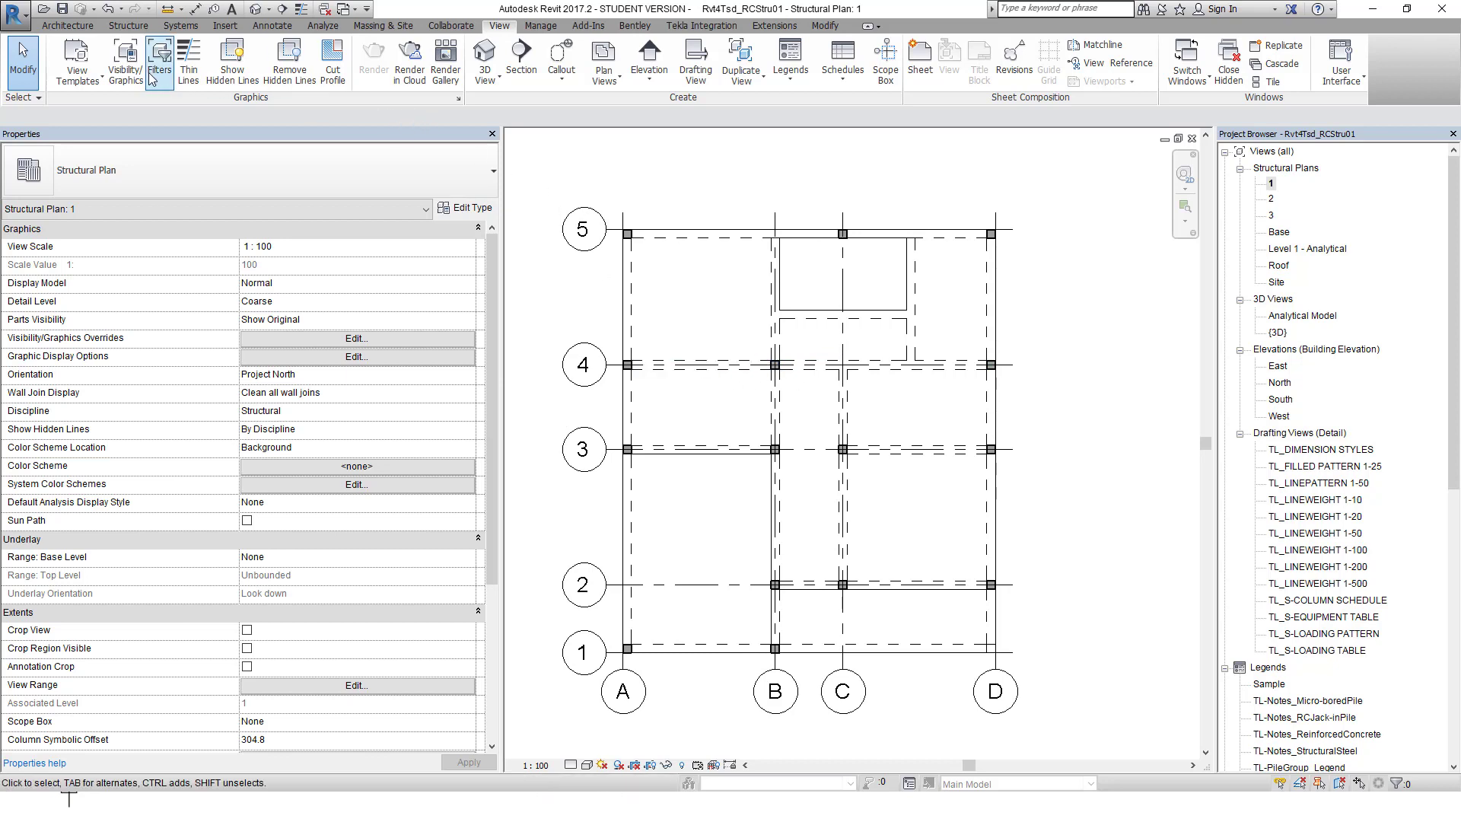
- Apply the third listed MW_S- Concrete Framing Layout view template to the level 1 structural plan
left_click(76, 65)
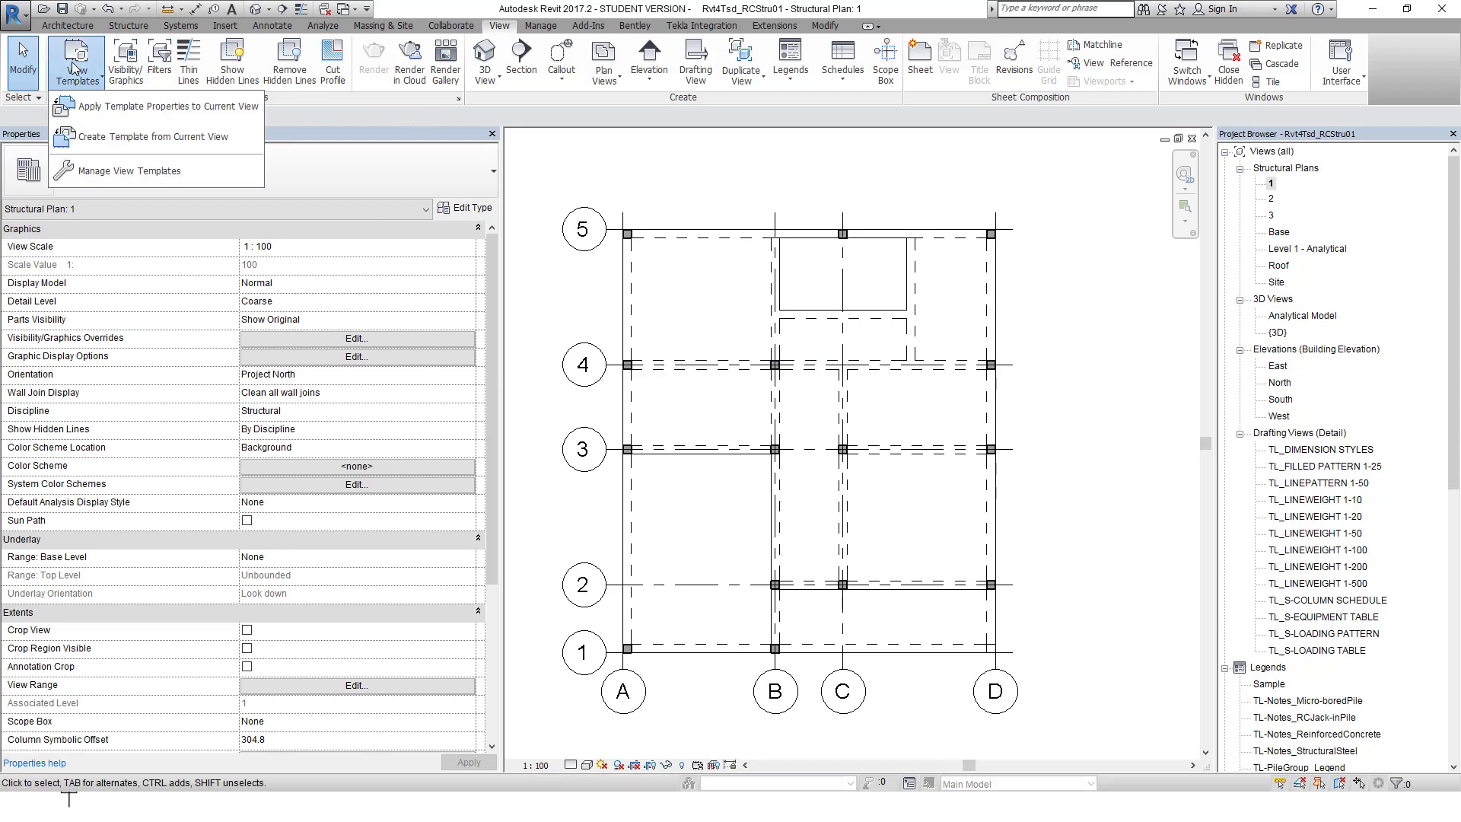
left_click(101, 108)
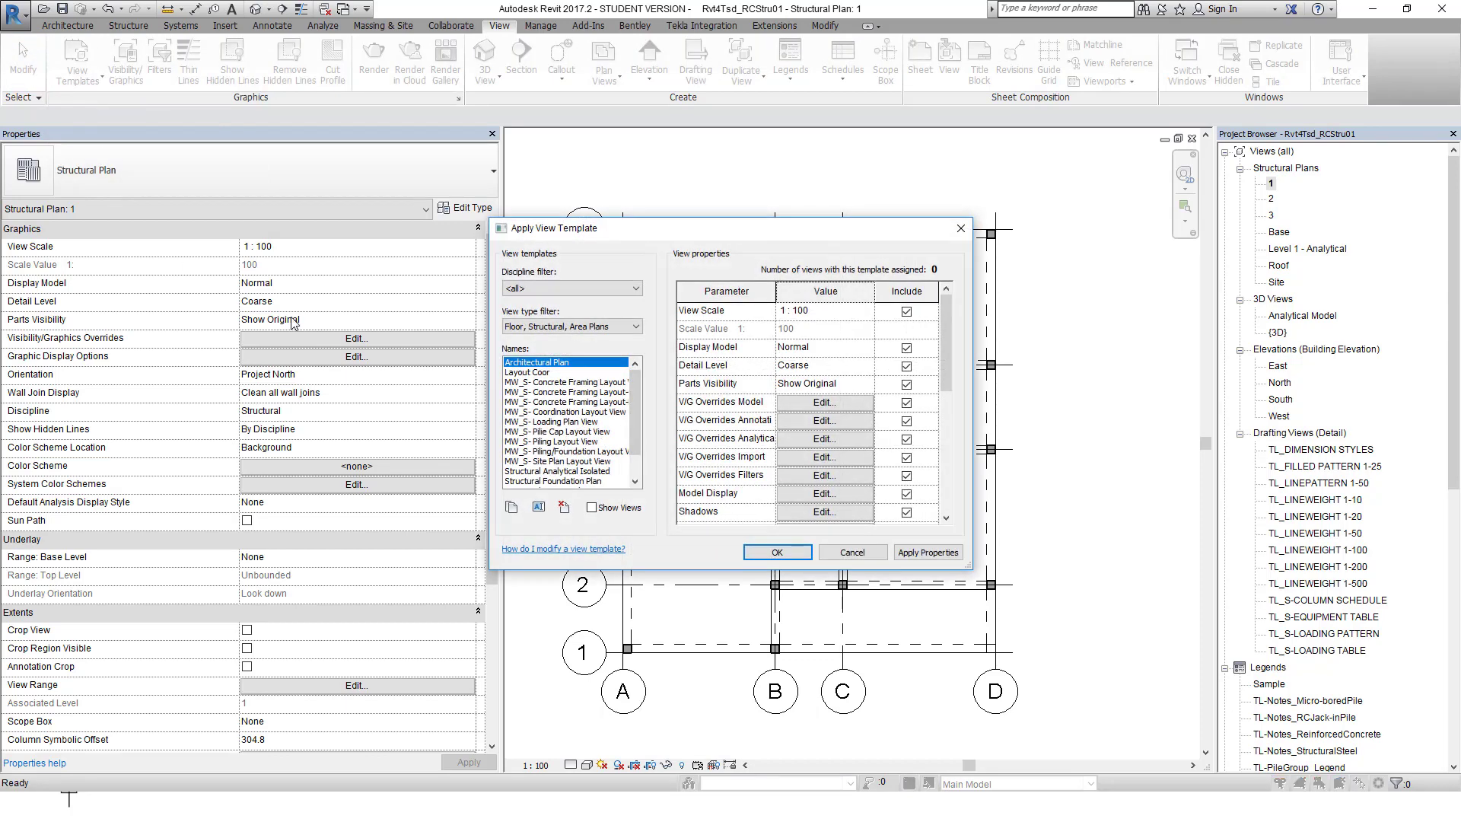
left_click(576, 402)
left_click(777, 552)
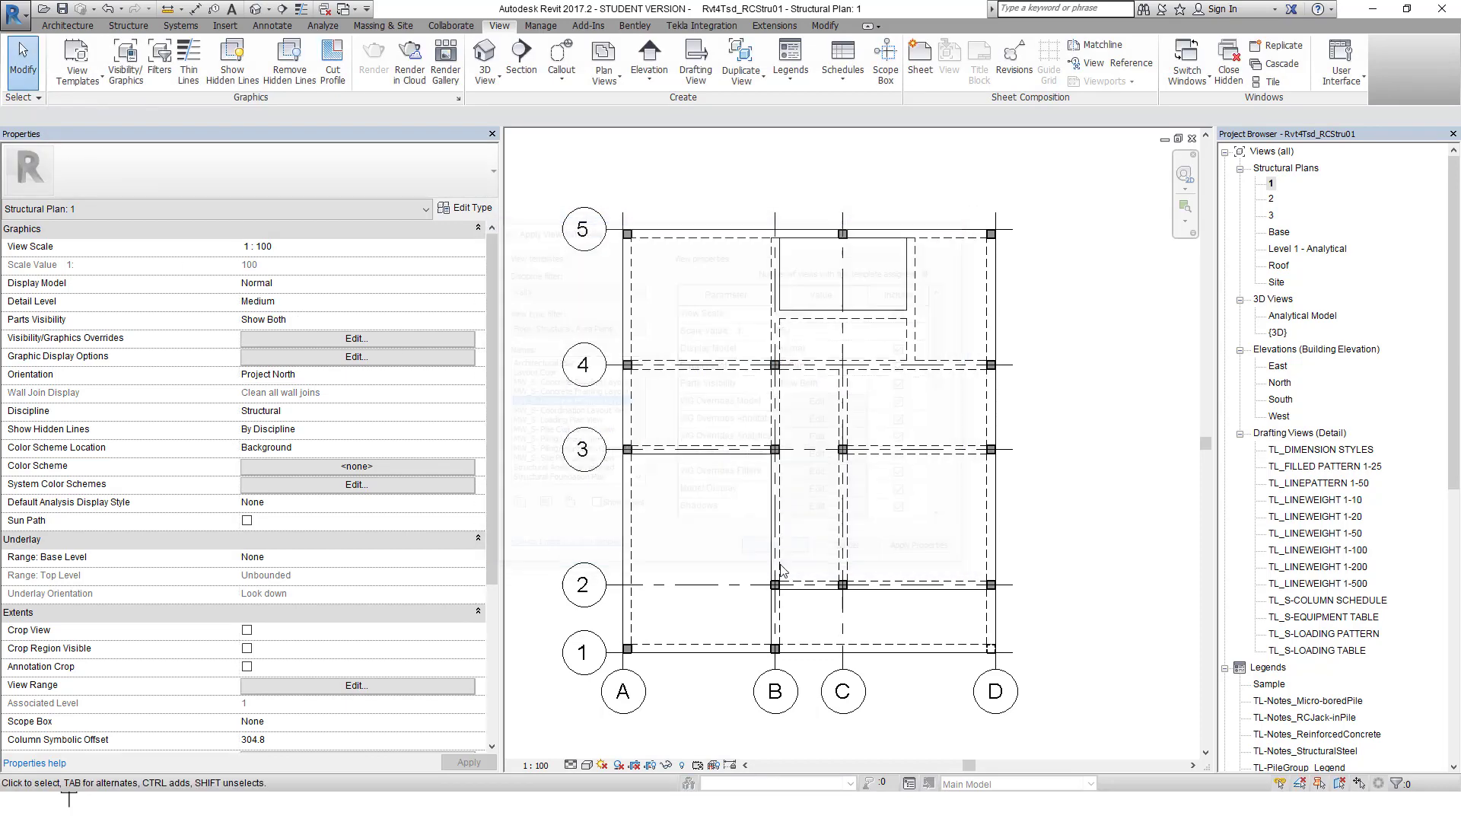
scroll(704, 352, "up", 3)
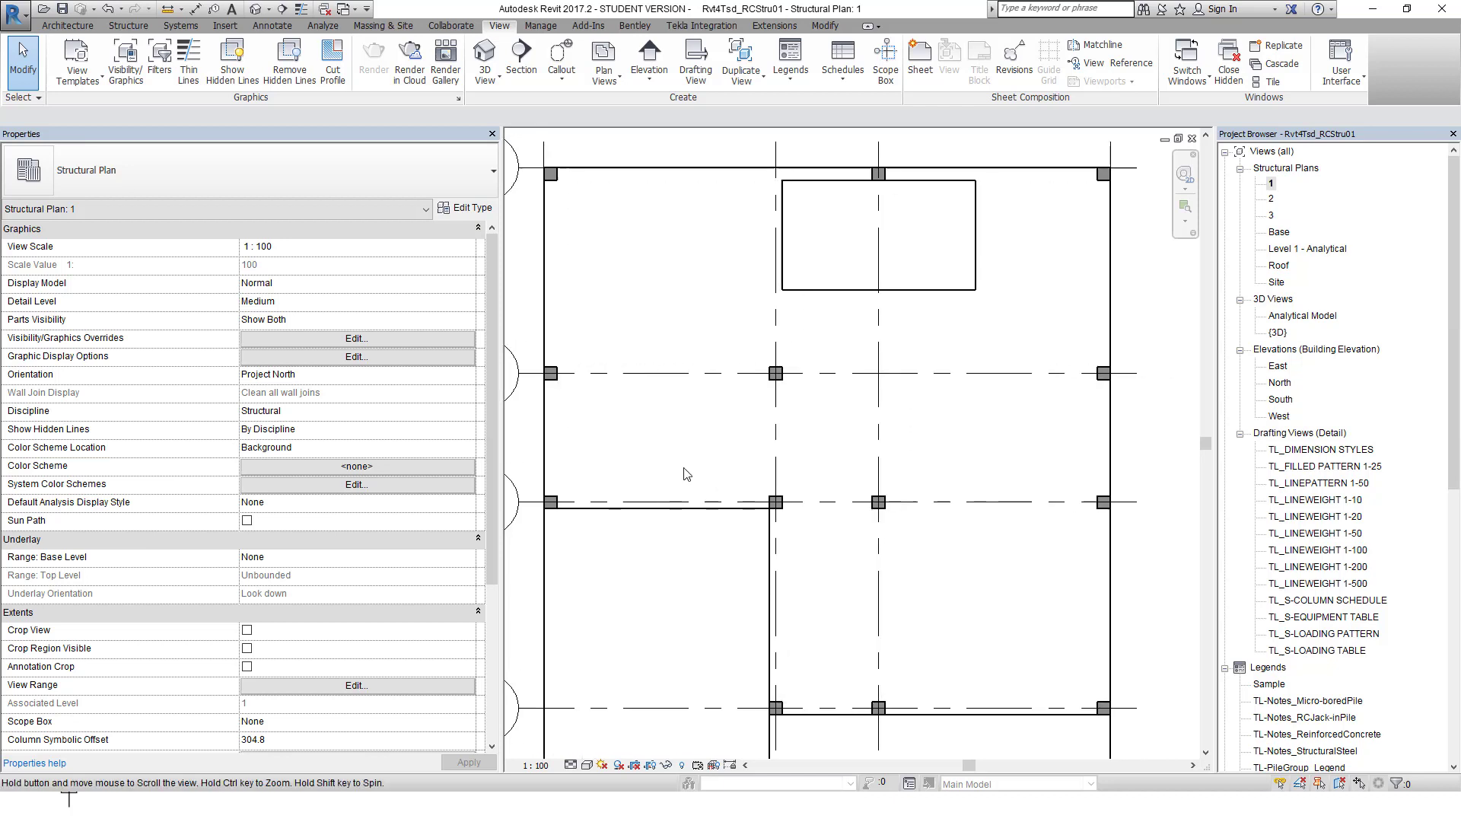
scroll(756, 474, "down", 3)
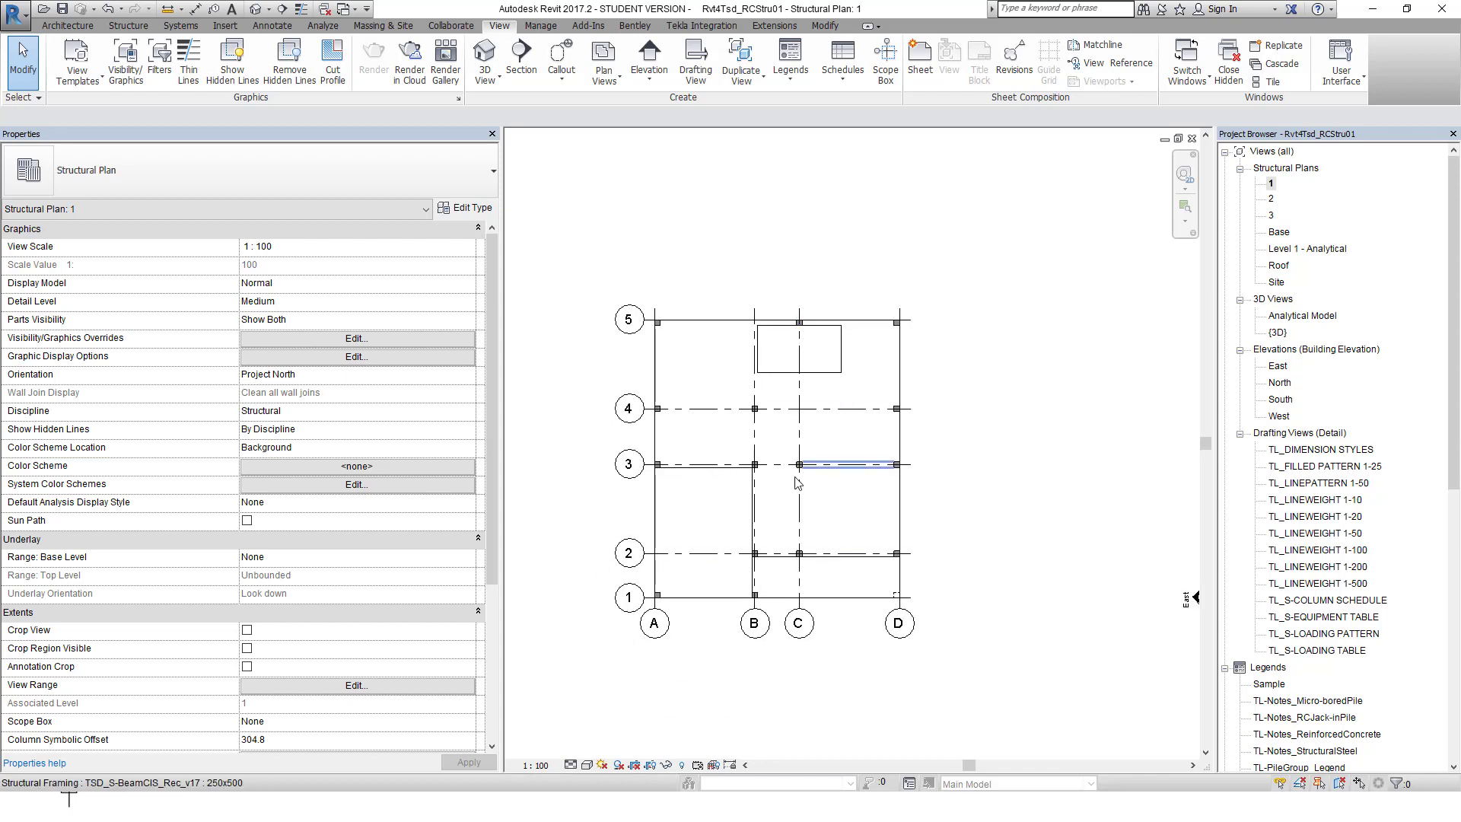
scroll(767, 364, "up", 1)
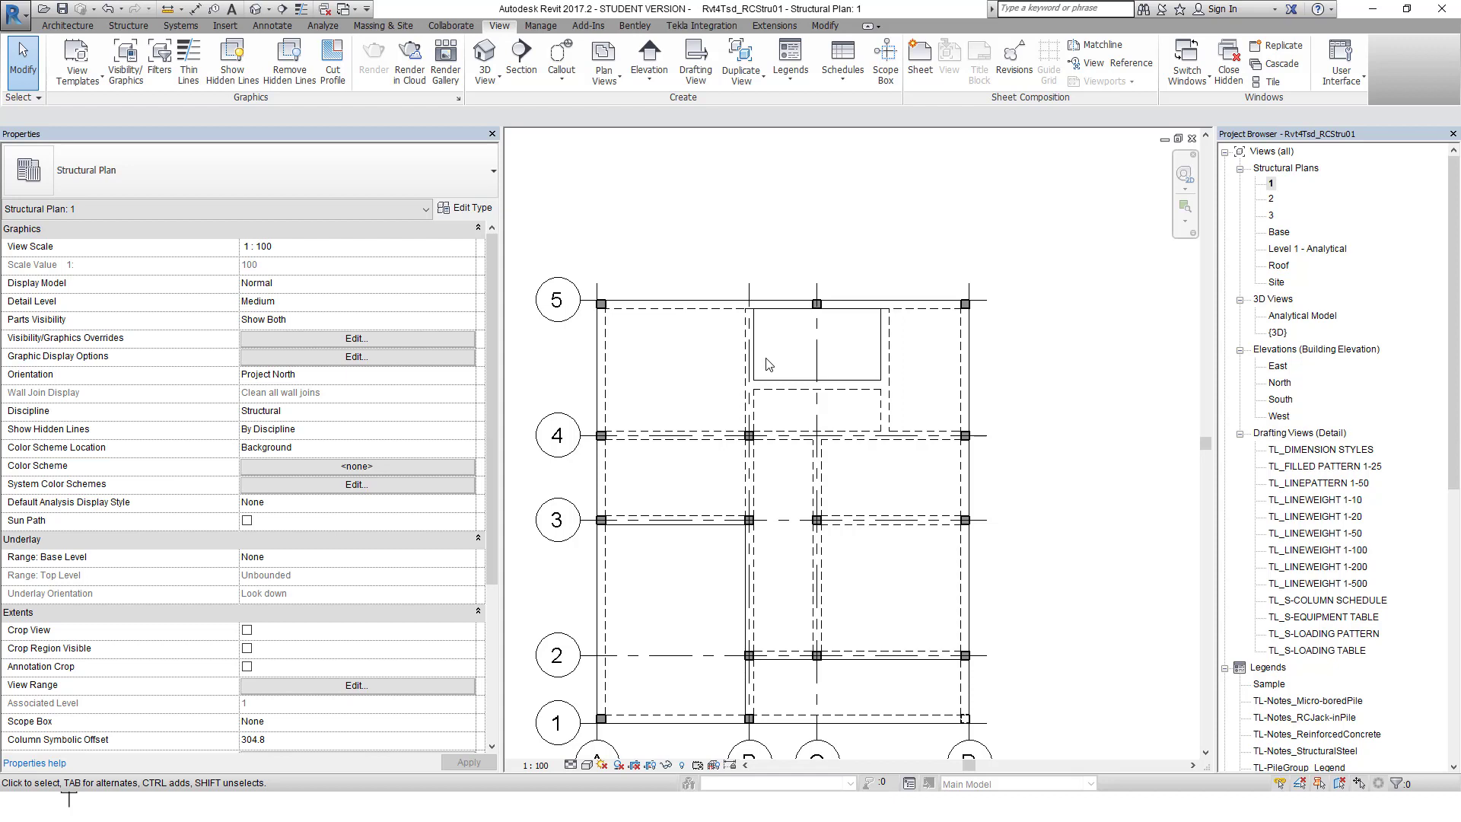
scroll(767, 364, "down", 2)
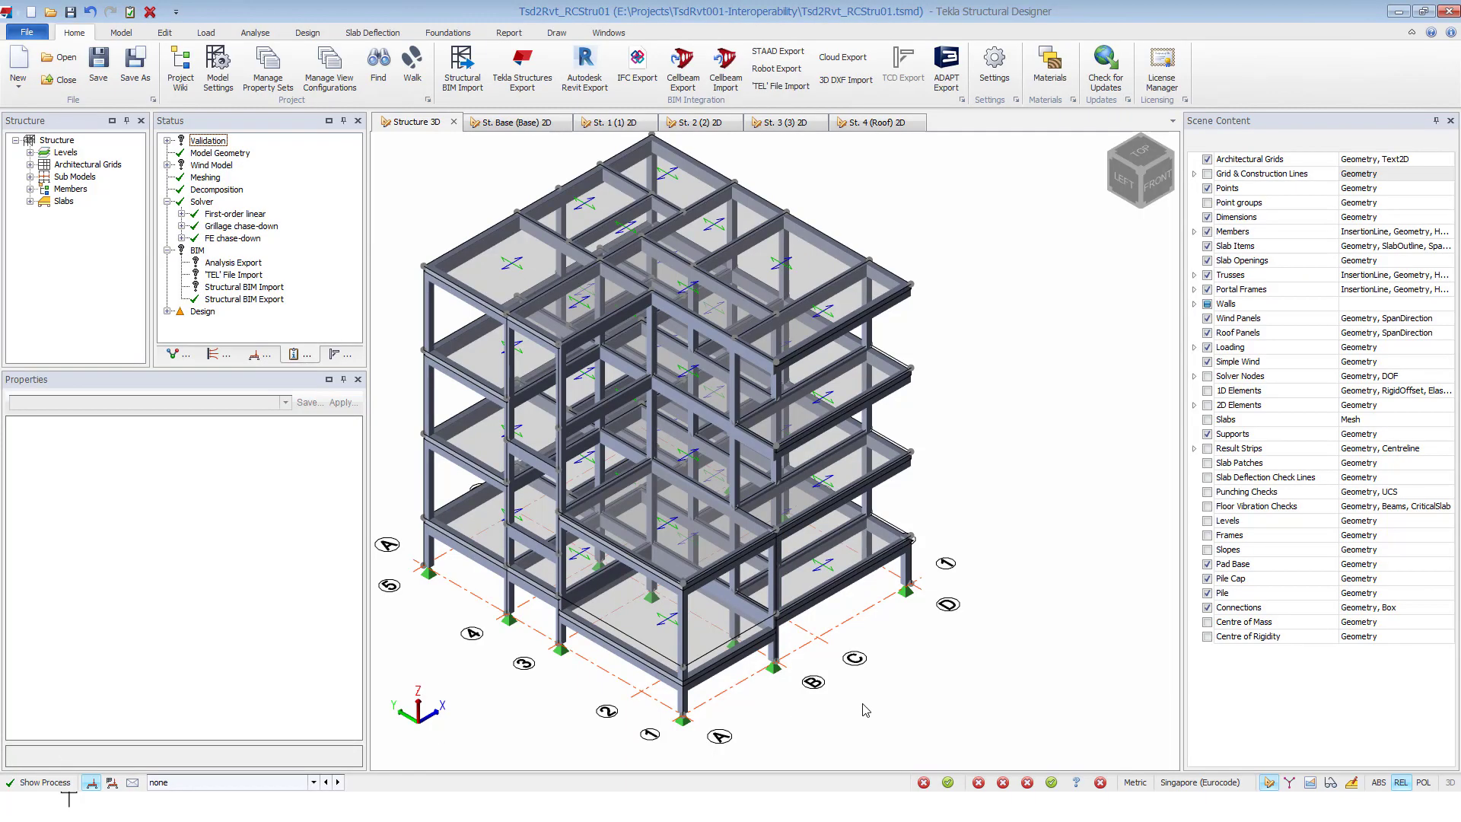
- In Tekla Structural Designer, assign a new rectangular 350x350 mm section to the two corner columns at grids 5/A and 5/D
scroll(891, 597, "down", 2)
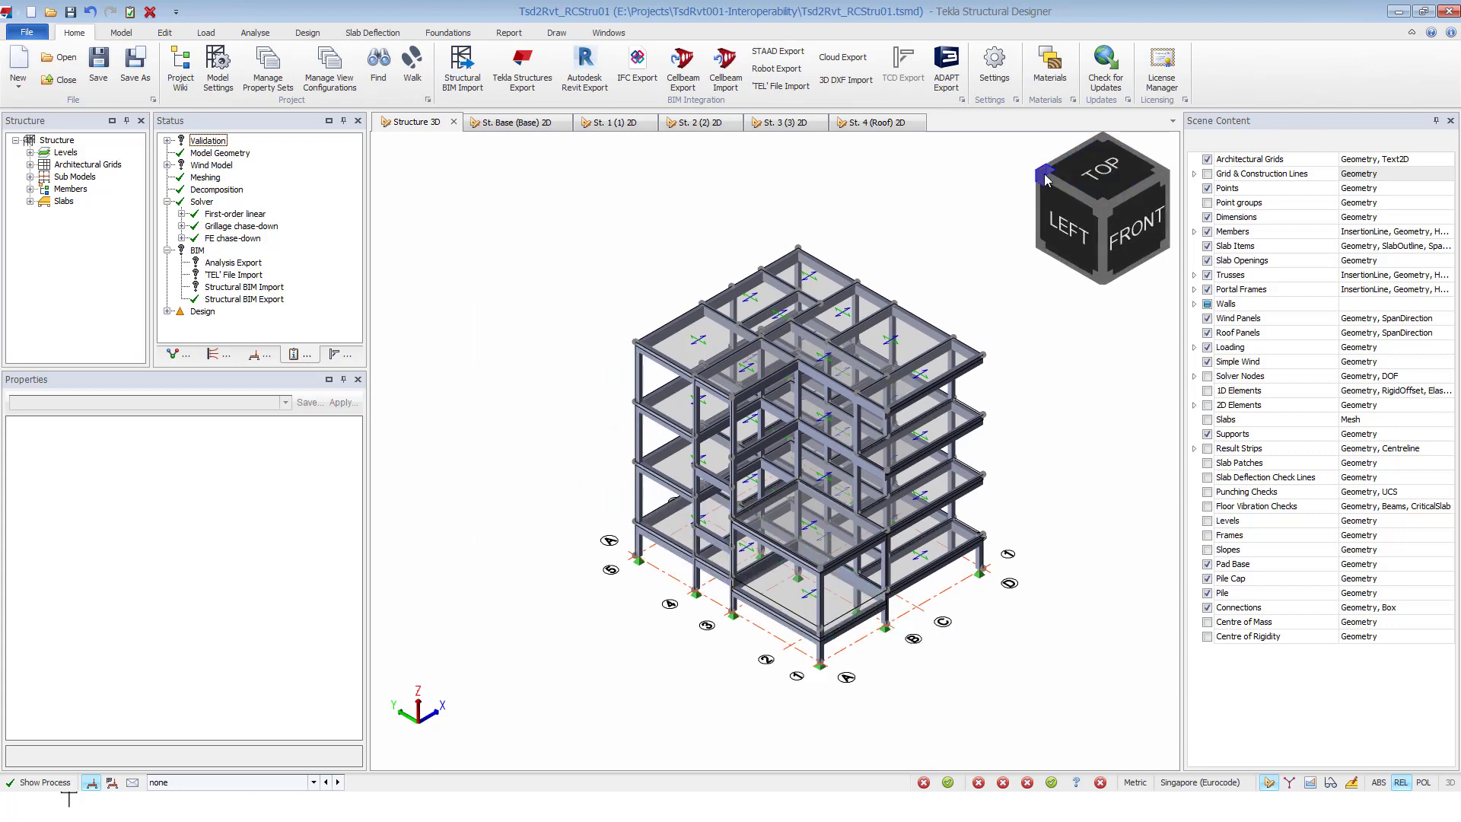
left_click(1045, 180)
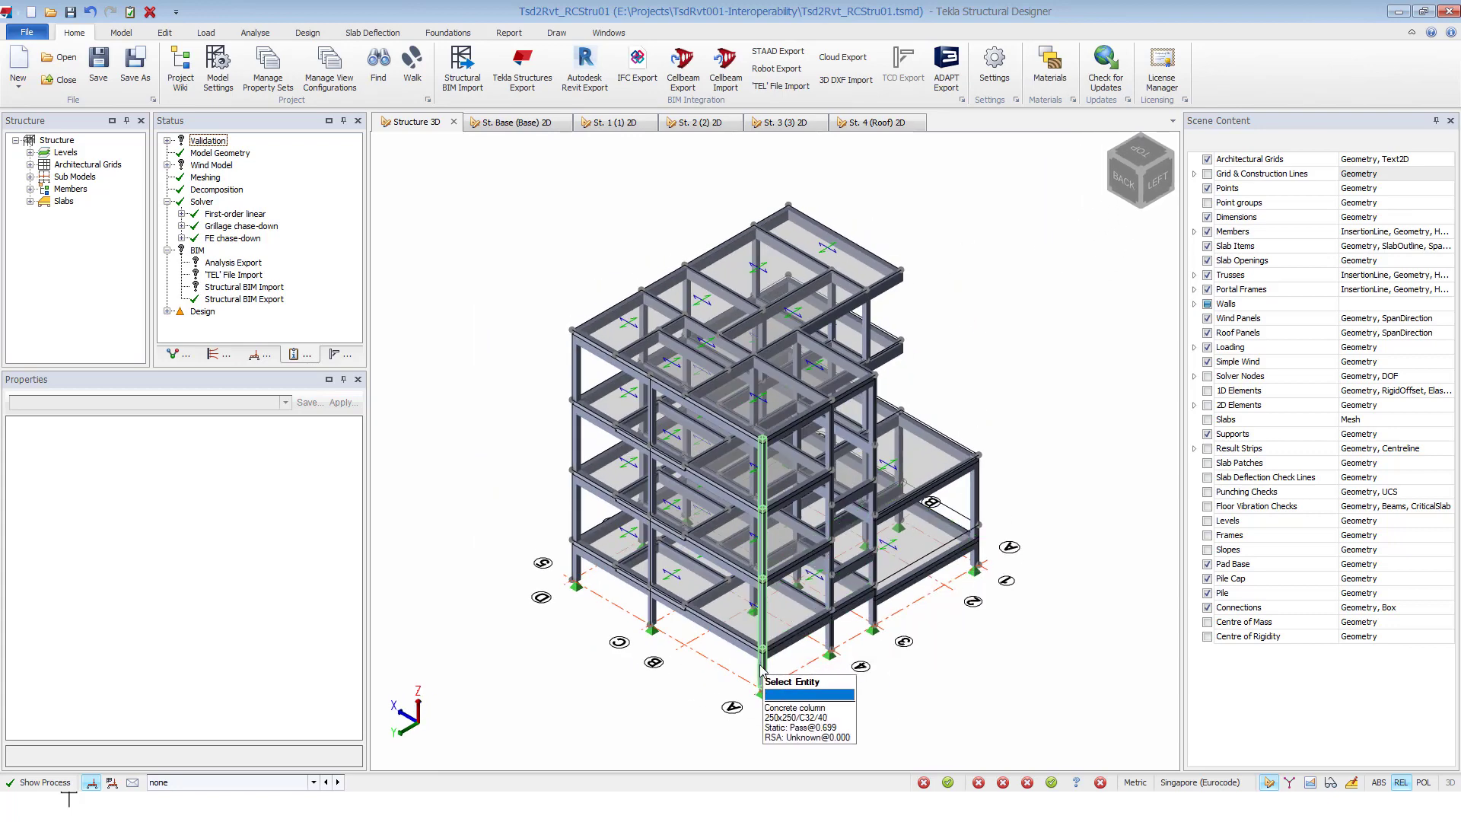
left_click(761, 672)
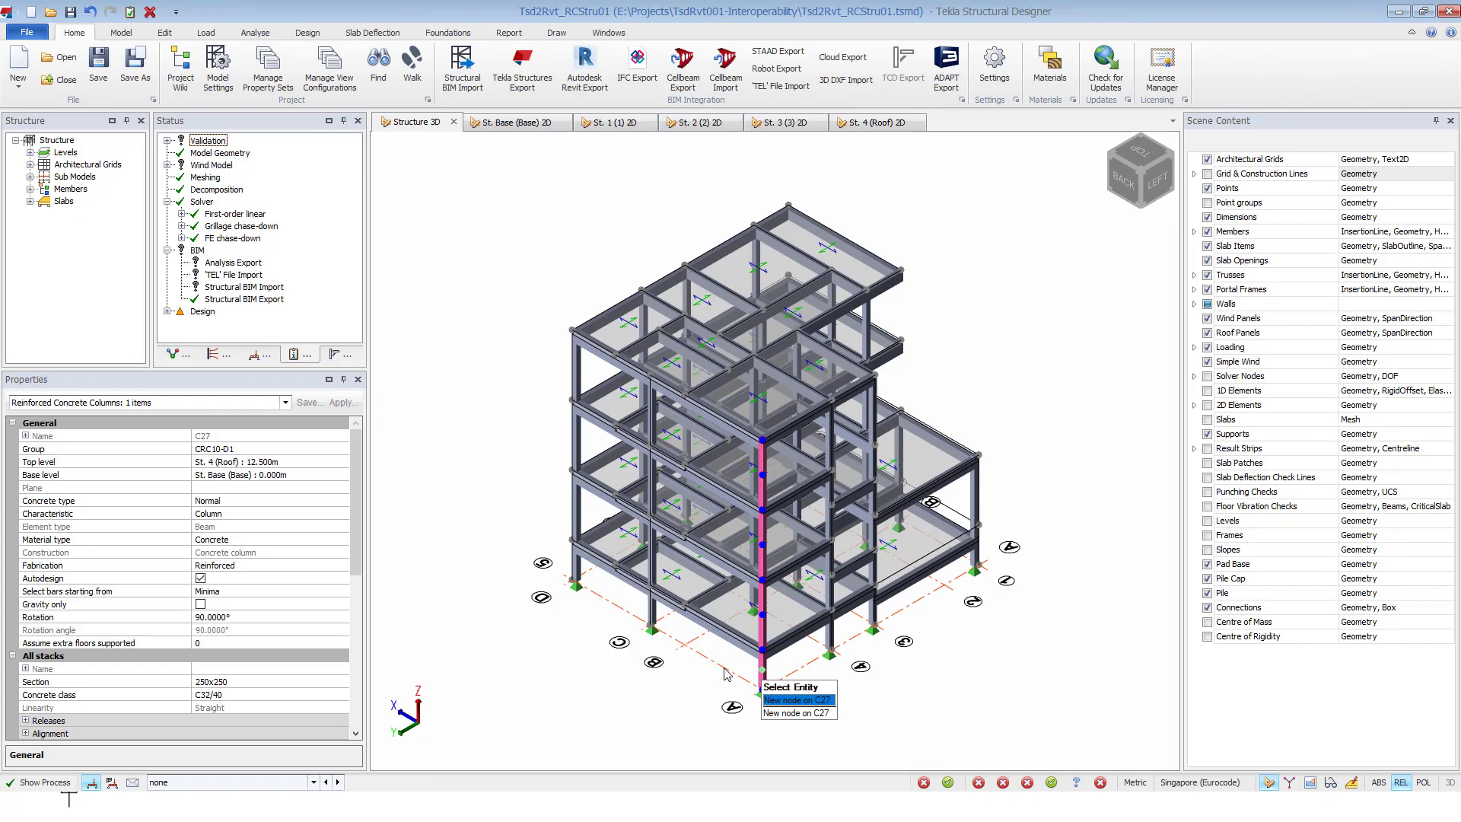
left_click(577, 575)
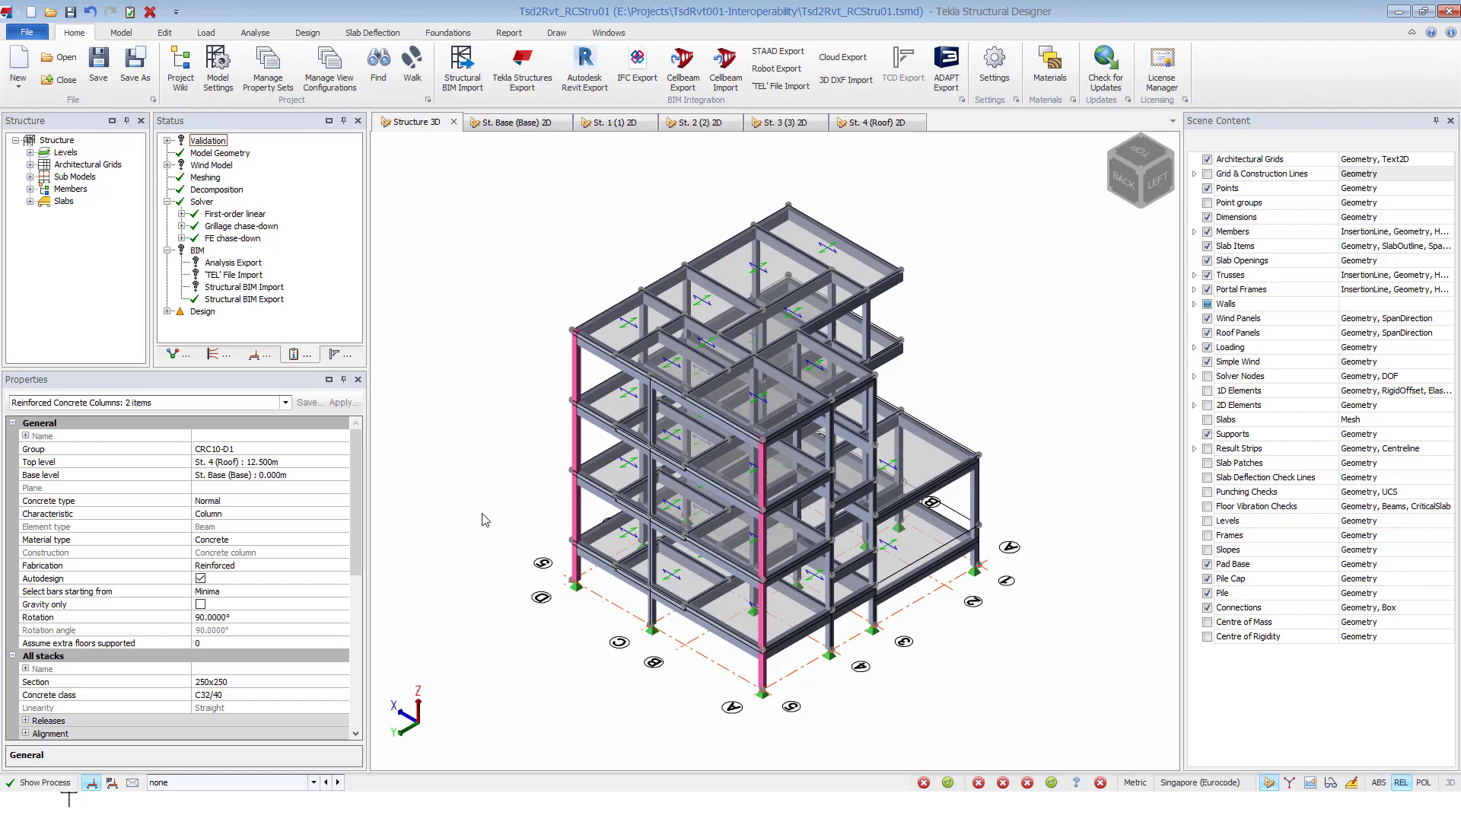
left_click(306, 681)
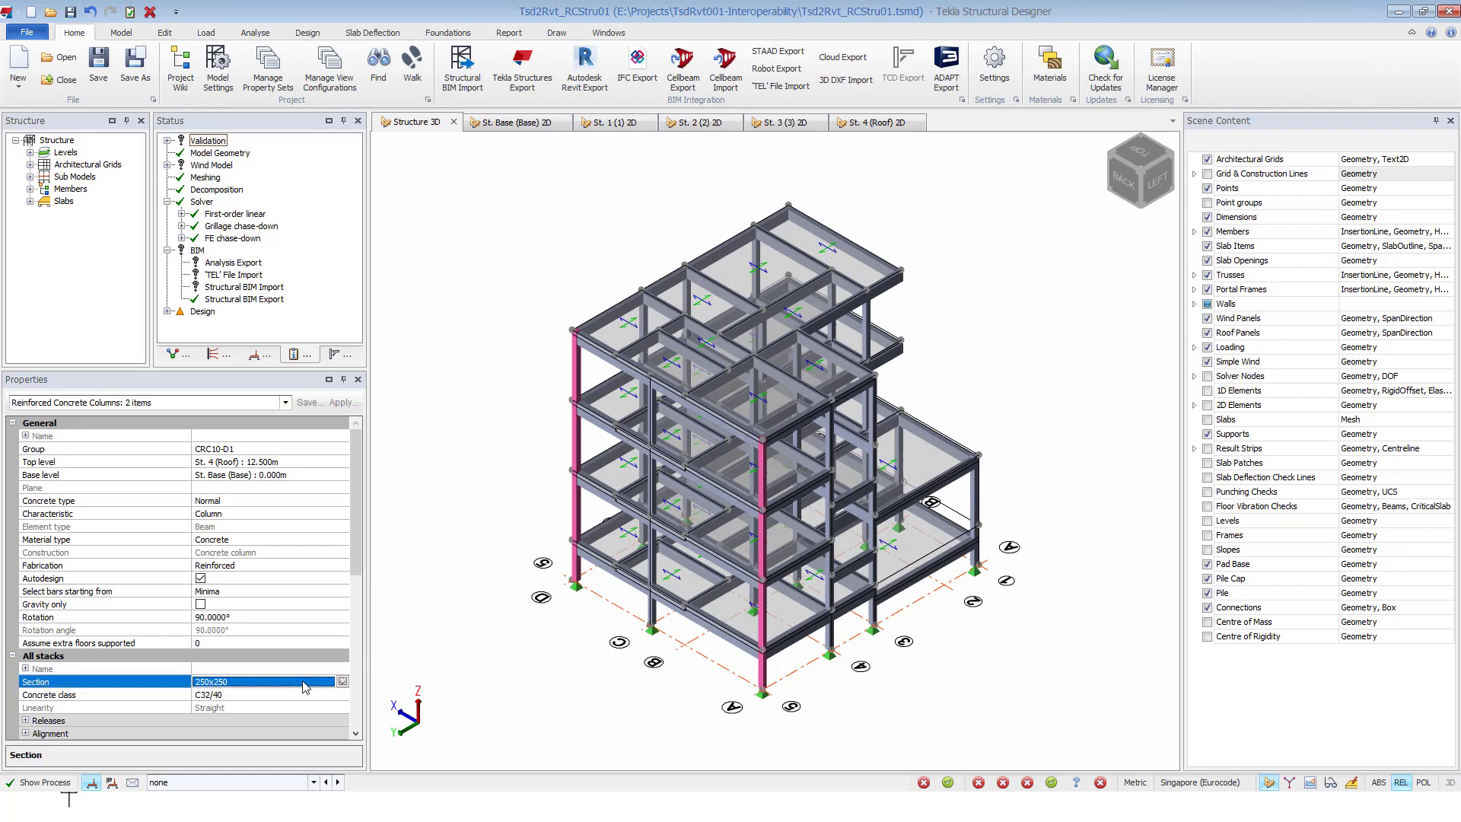
left_click(342, 682)
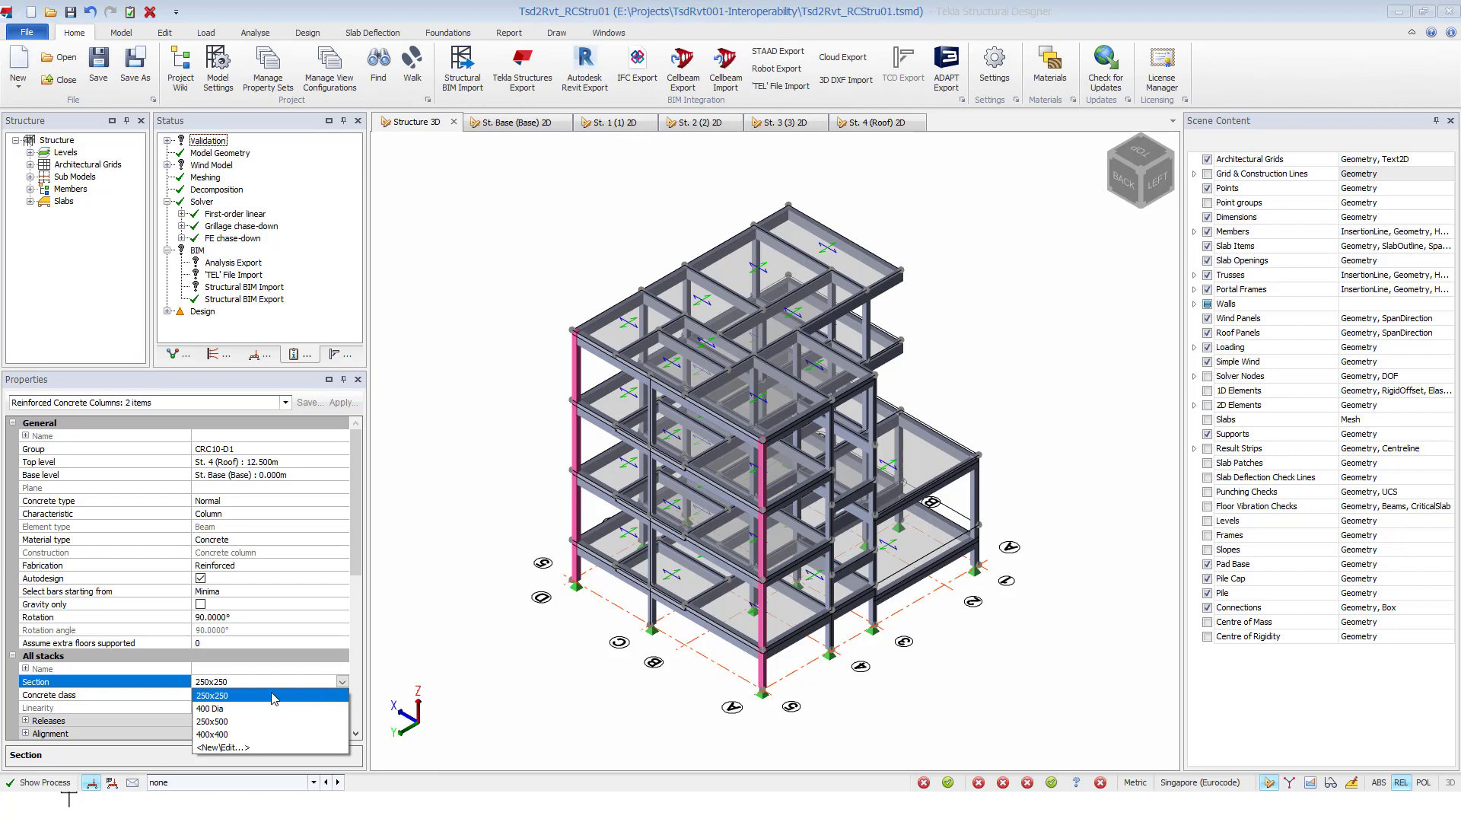
left_click(238, 747)
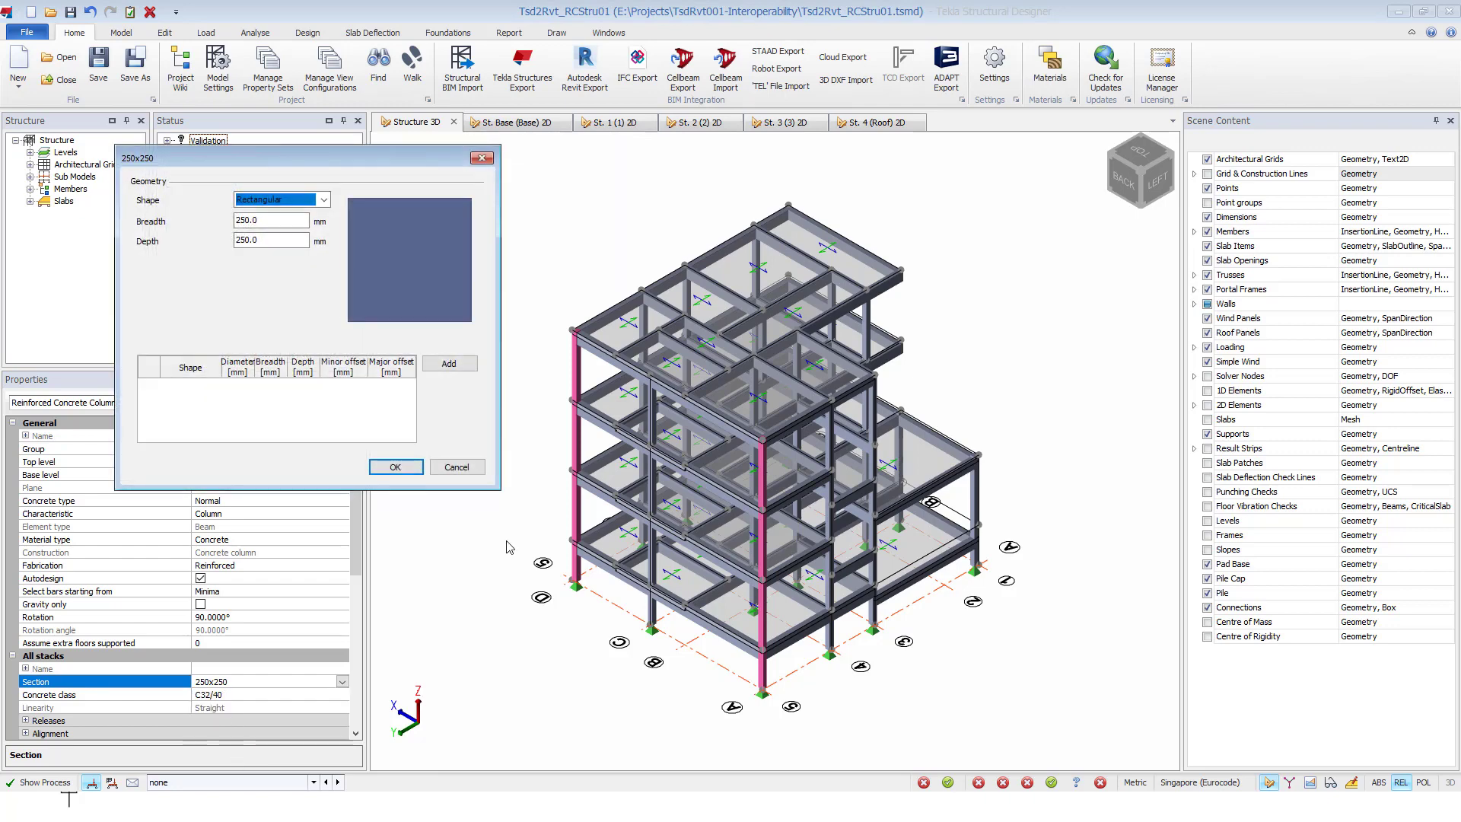
key("Tab")
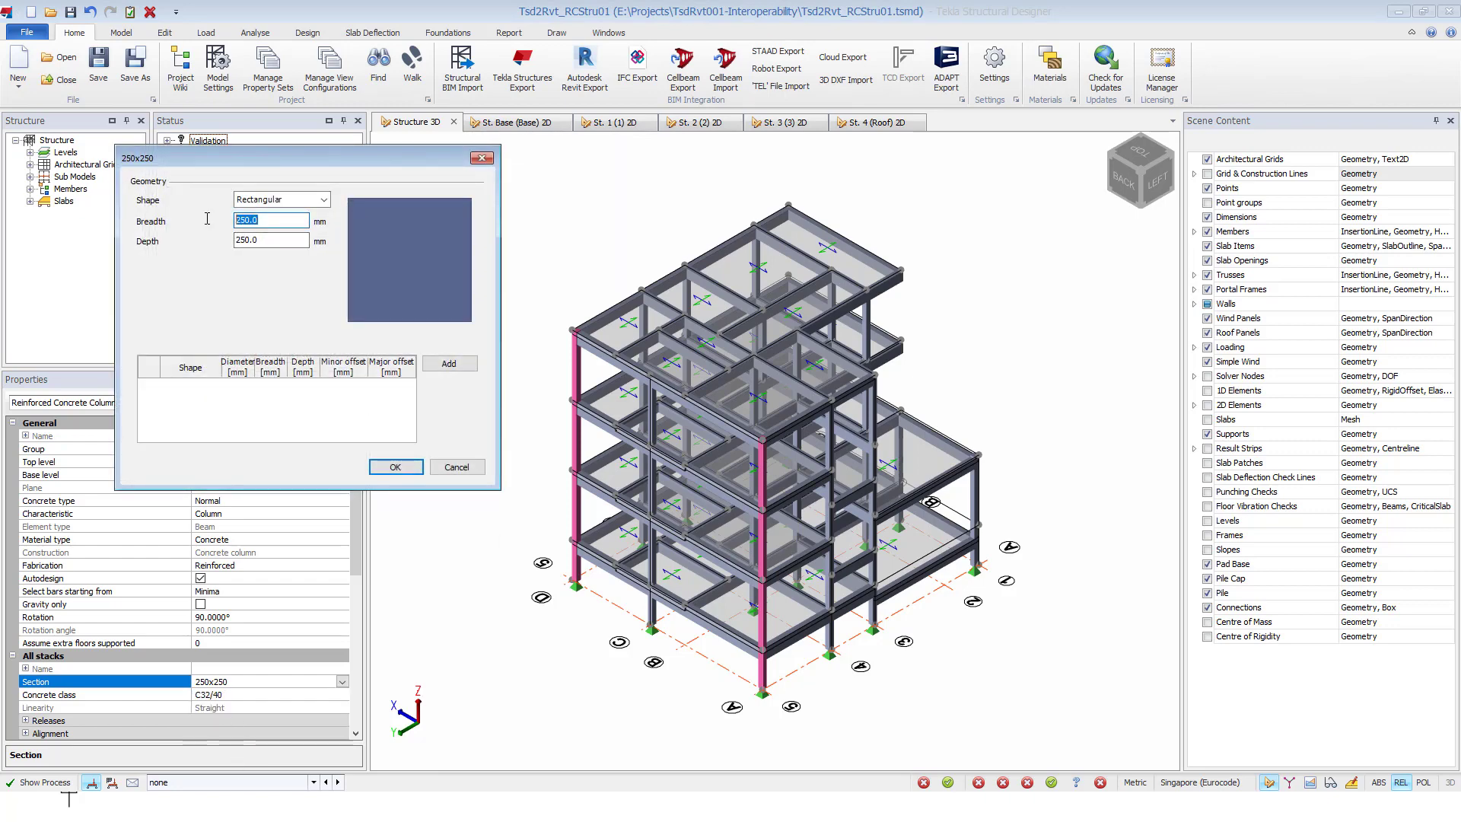
type("350")
key("Tab")
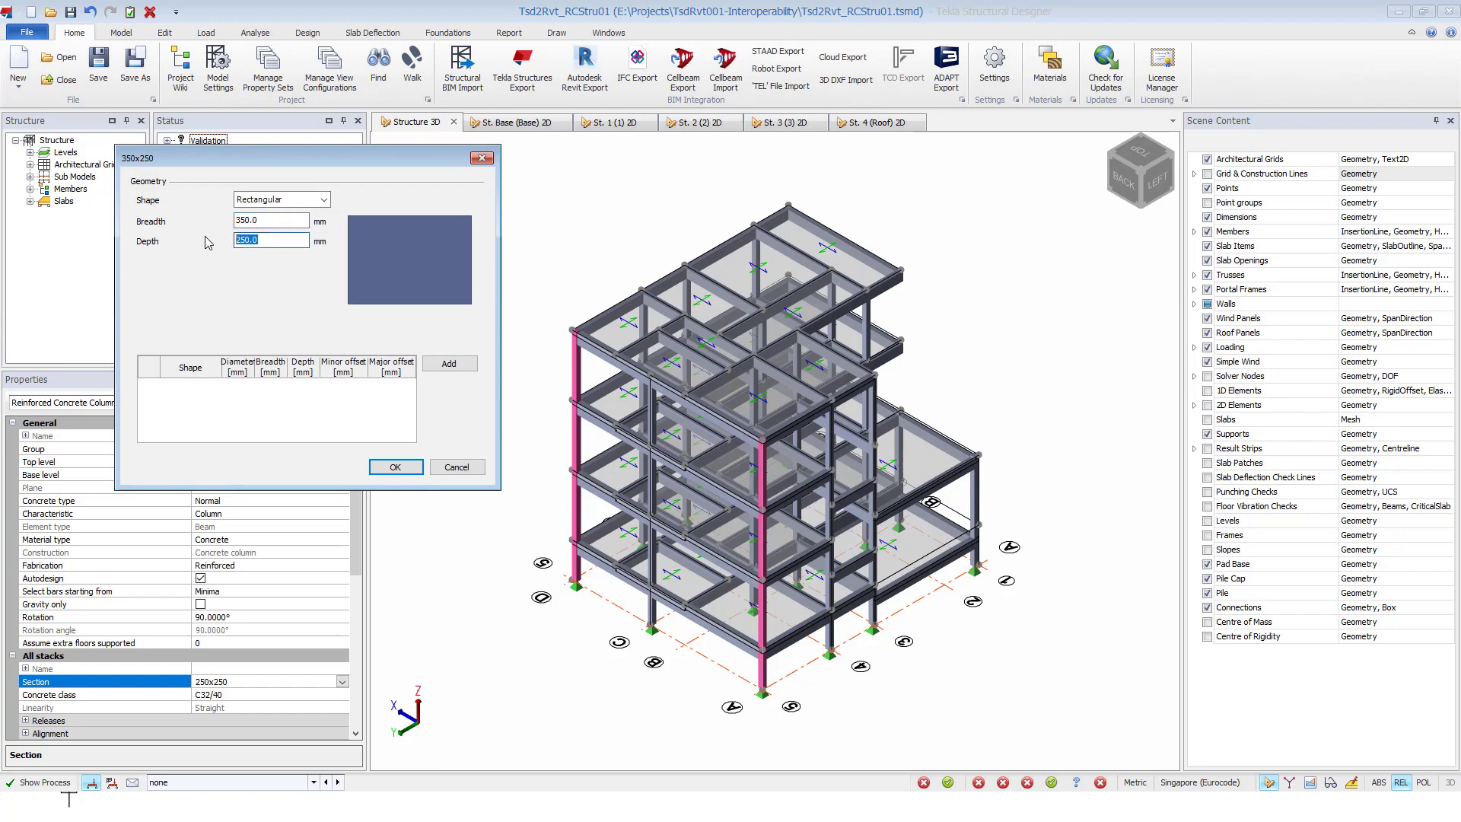
type("530")
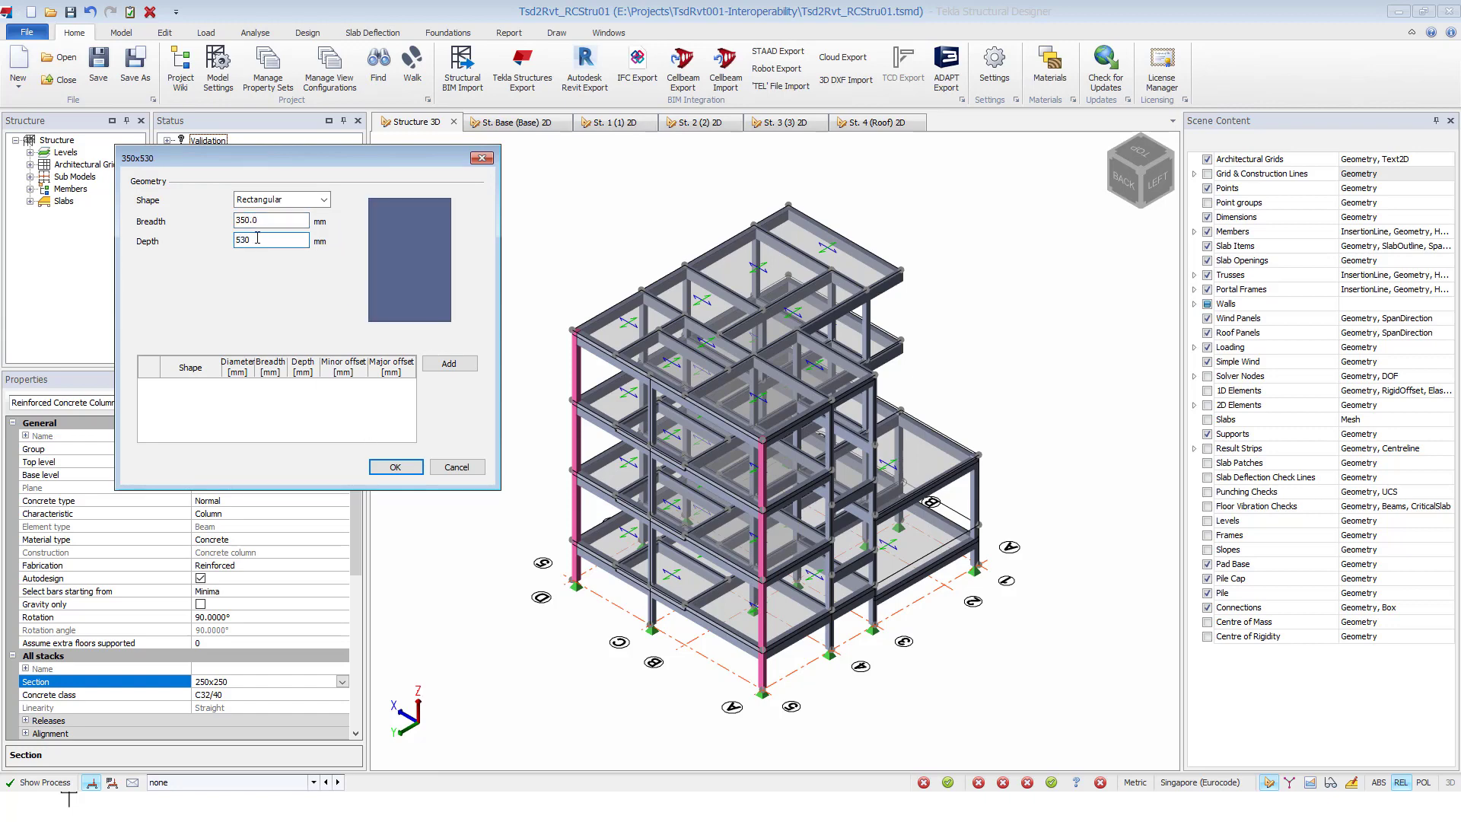
left_click(393, 467)
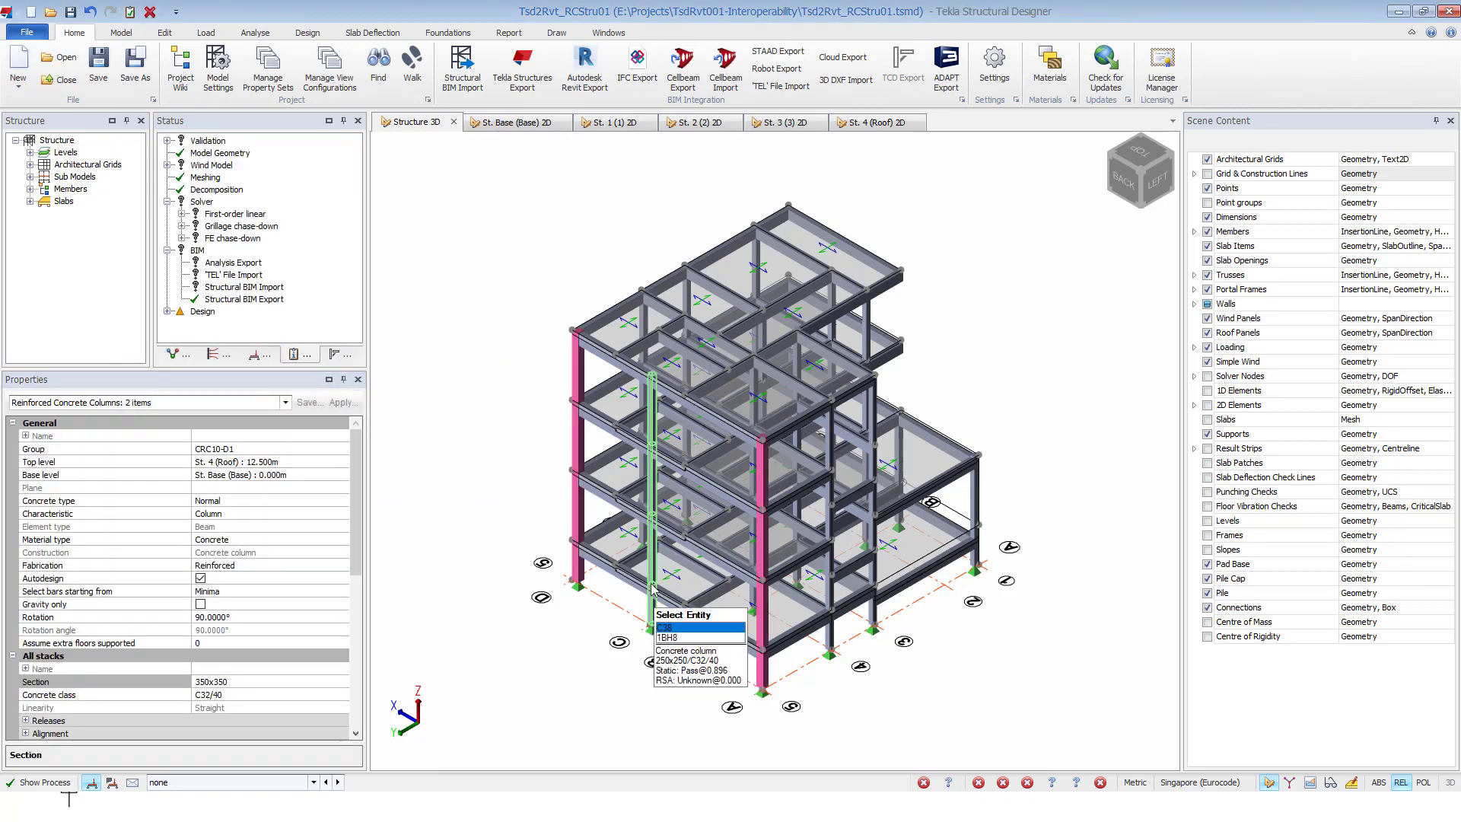
- Set the section of the intermediate column at grid 5/C to 350x350
left_click(651, 570)
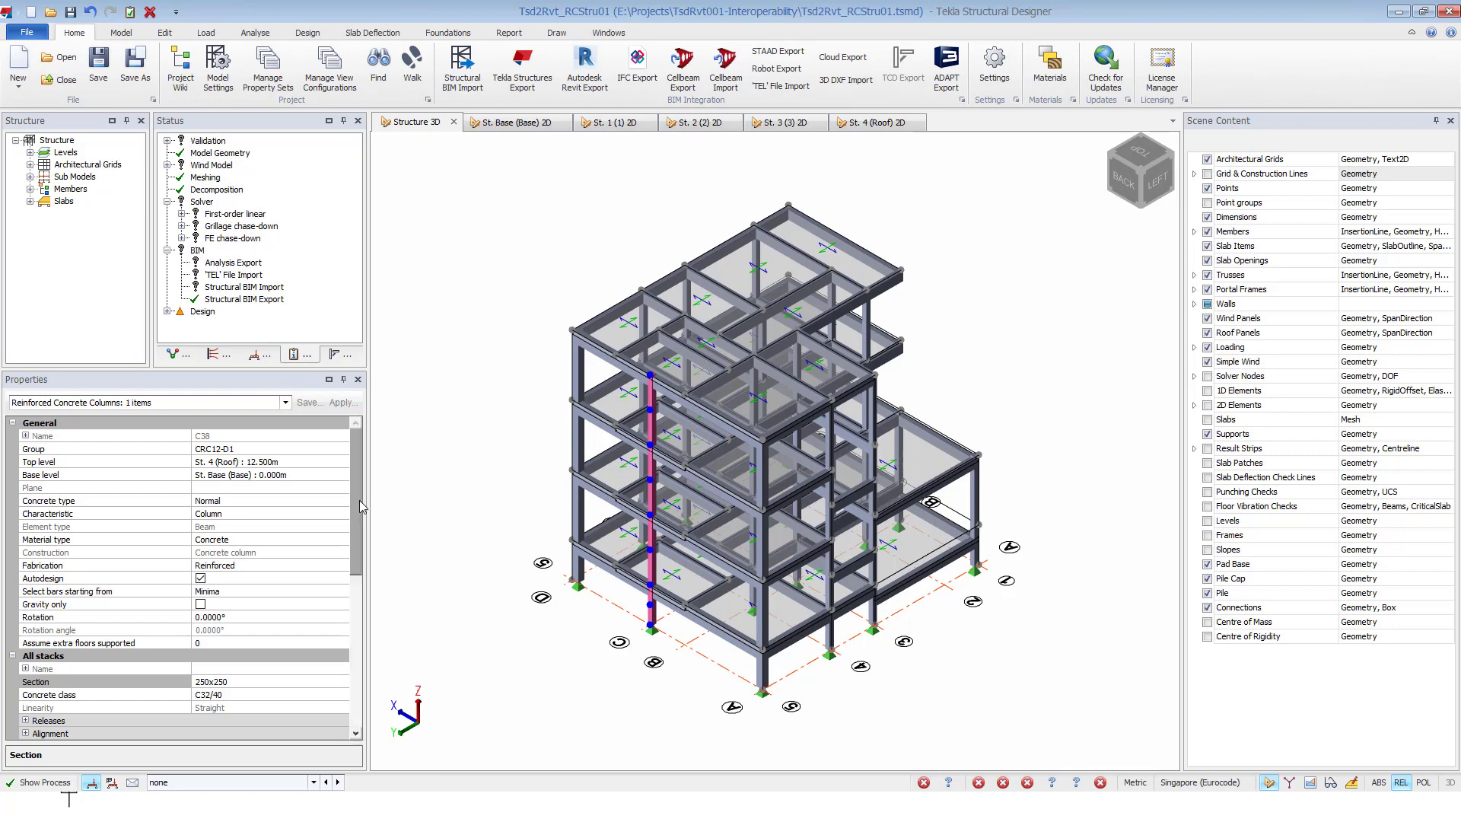
left_click_drag(360, 500, 359, 537)
left_click(266, 618)
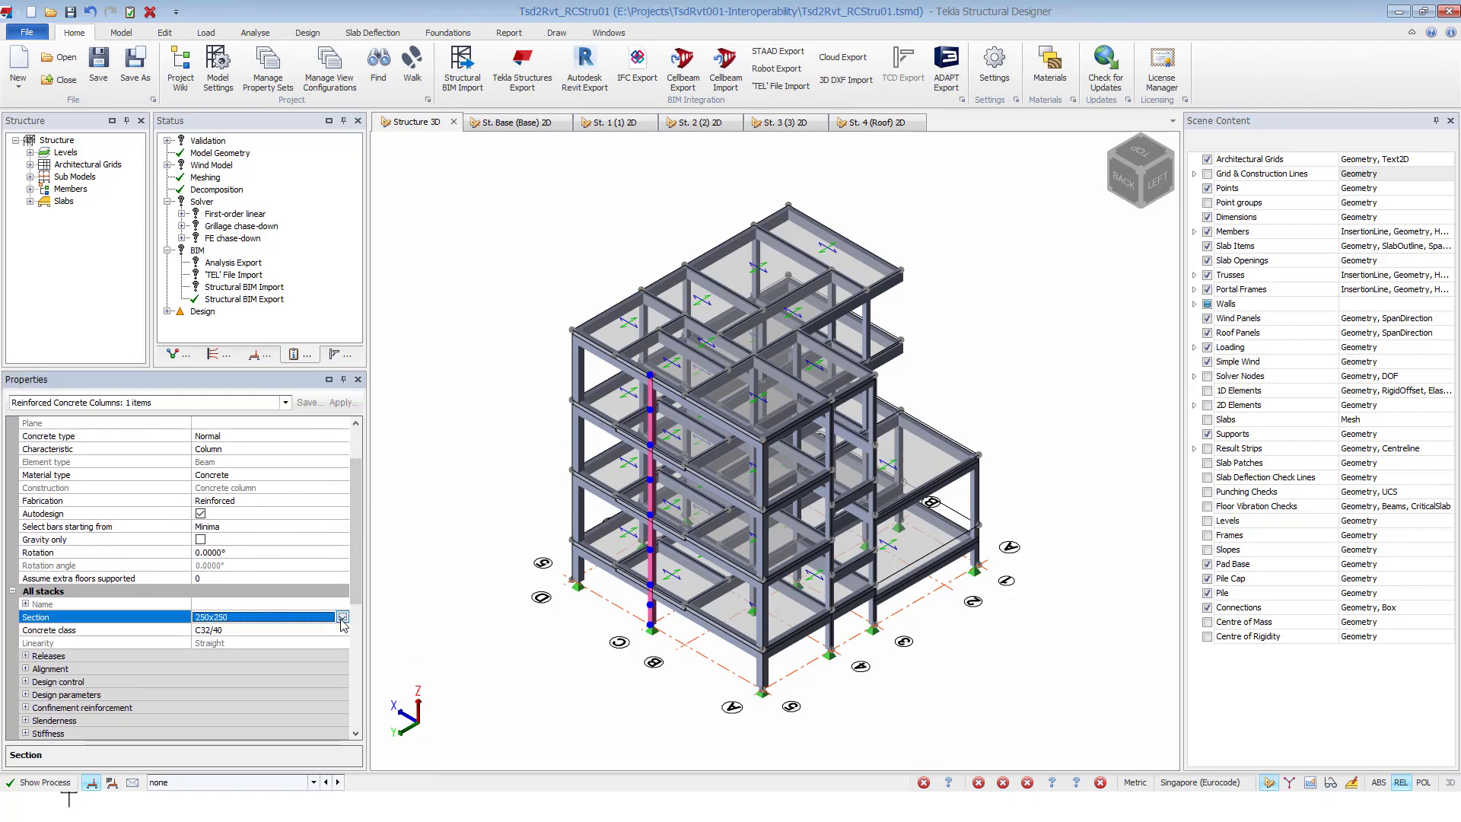
left_click(342, 617)
left_click(217, 644)
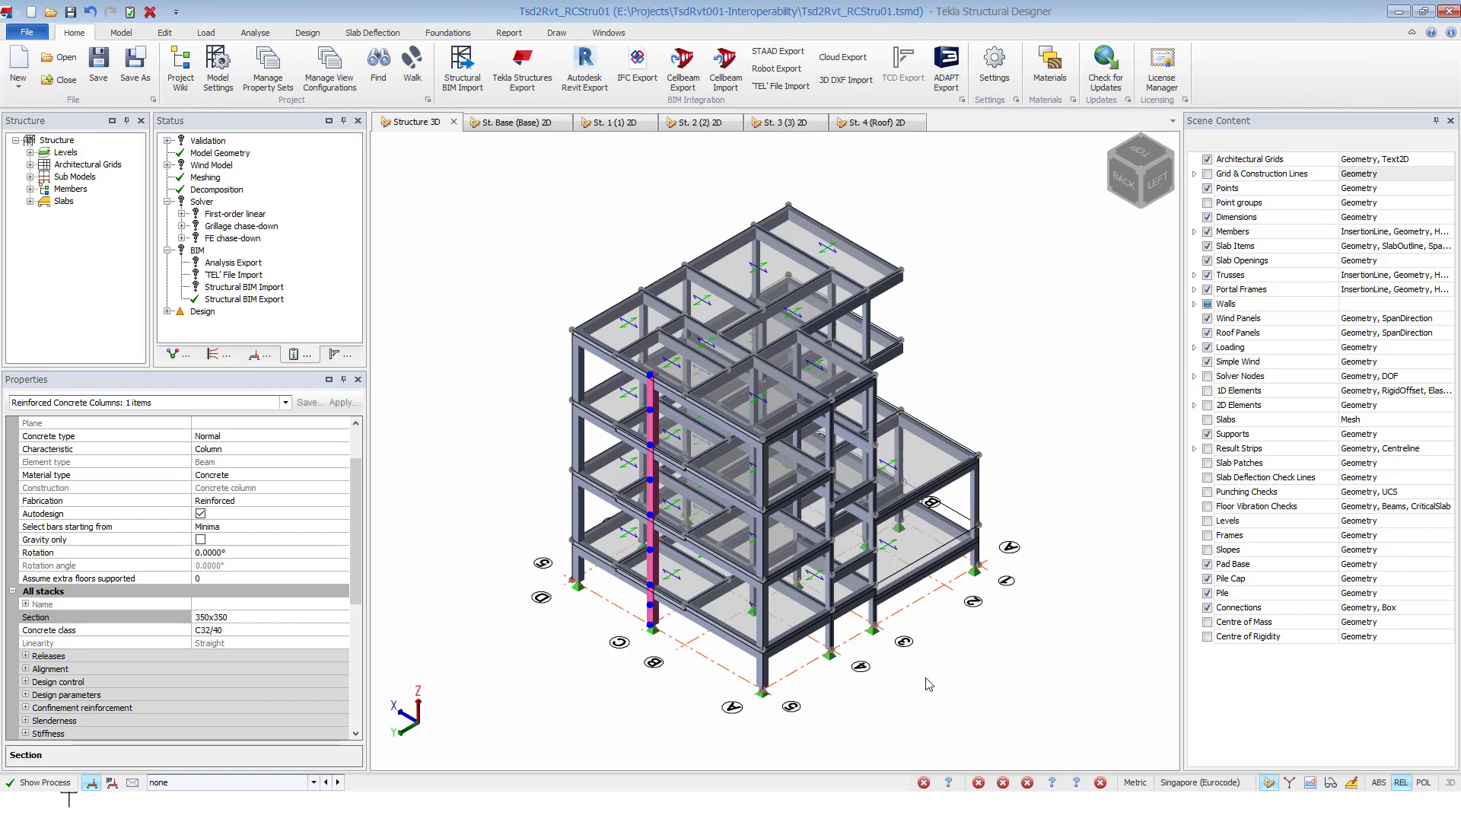
- Set the section of the three lower edge beams along grid 5, one per floor below the roof, to 250x700
scroll(942, 680, "up", 5)
scroll(944, 576, "down", 5)
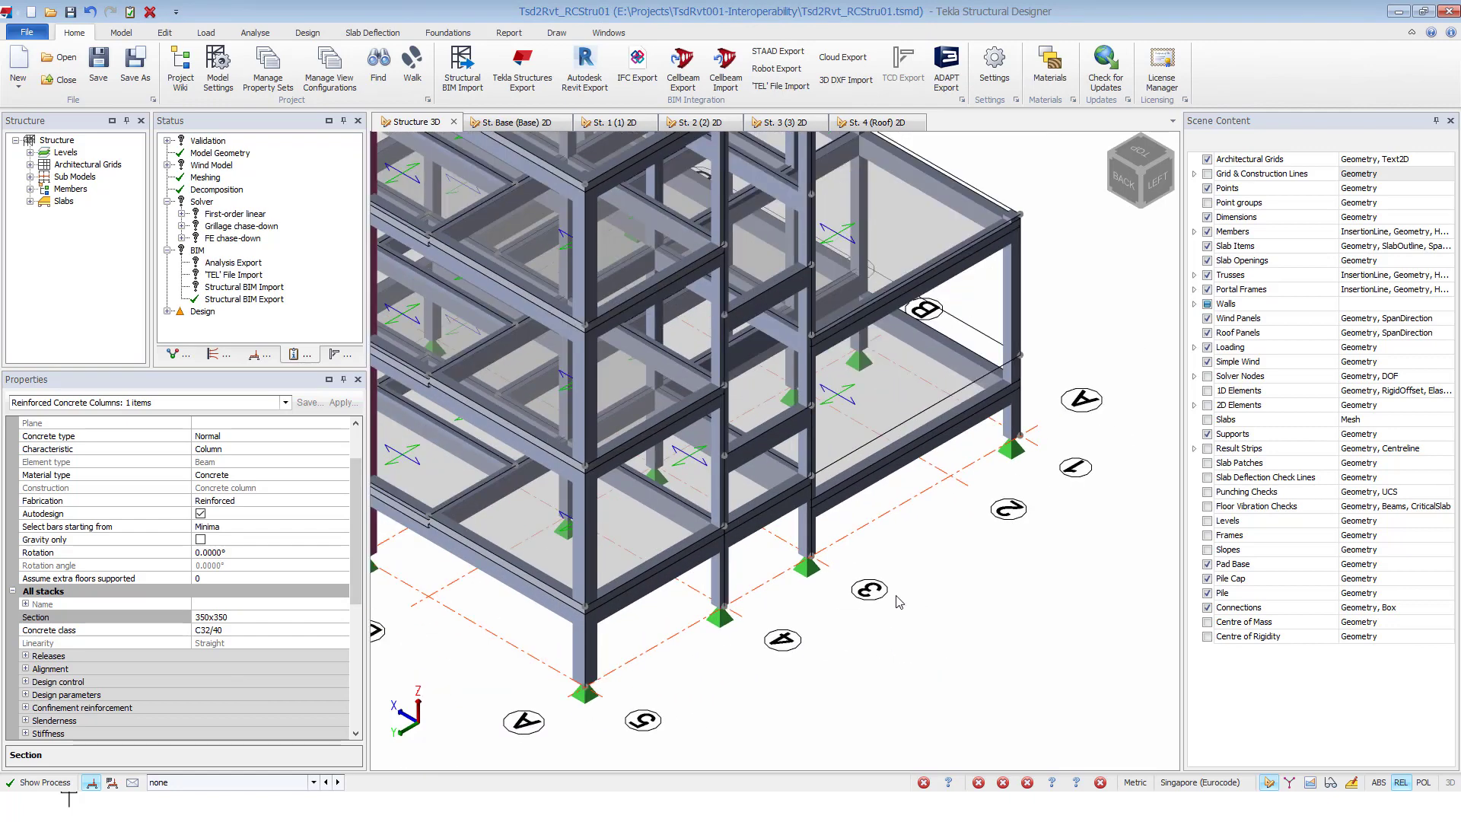
scroll(914, 549, "down", 2)
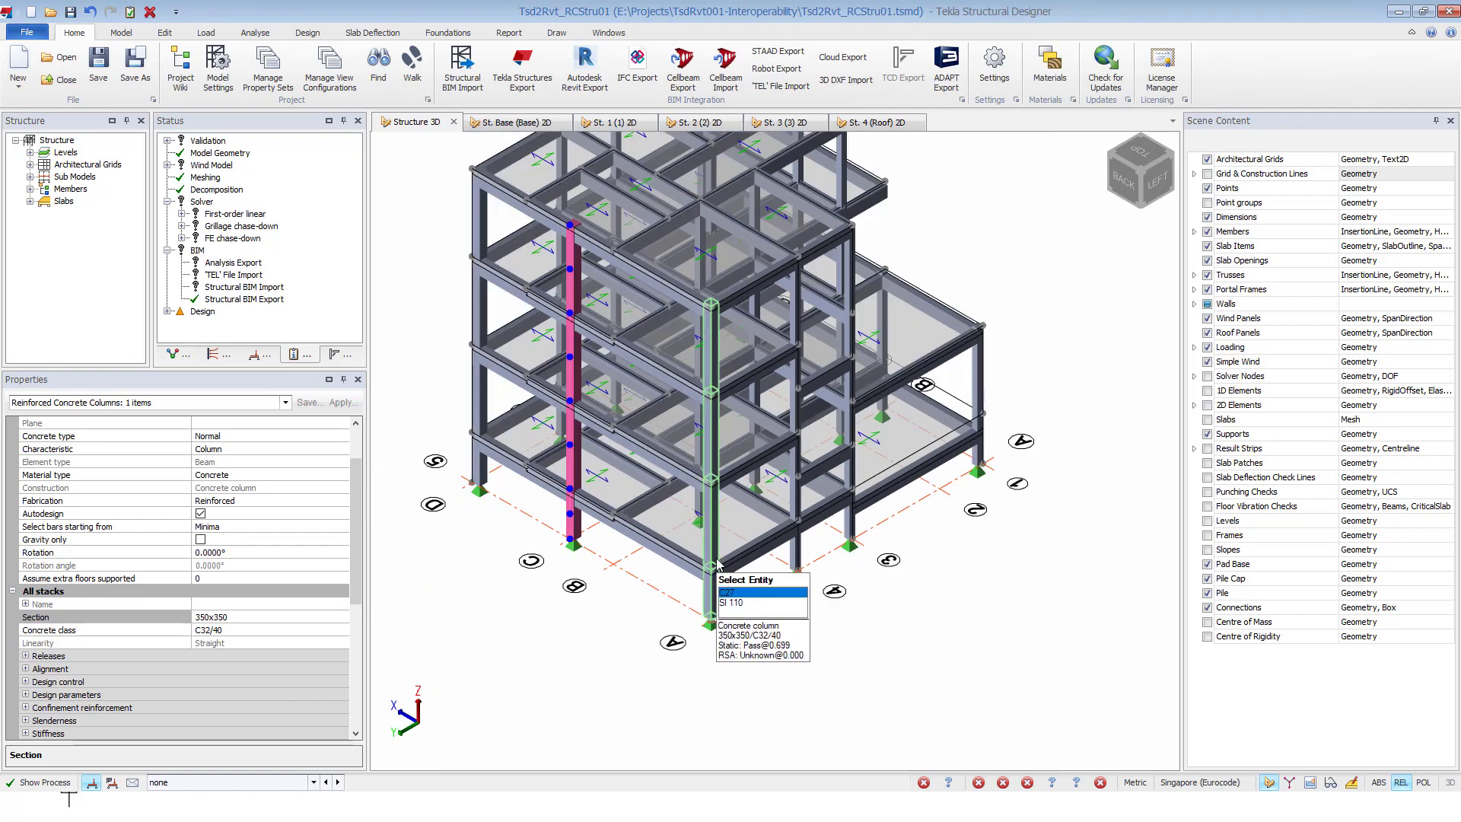
left_click(622, 516)
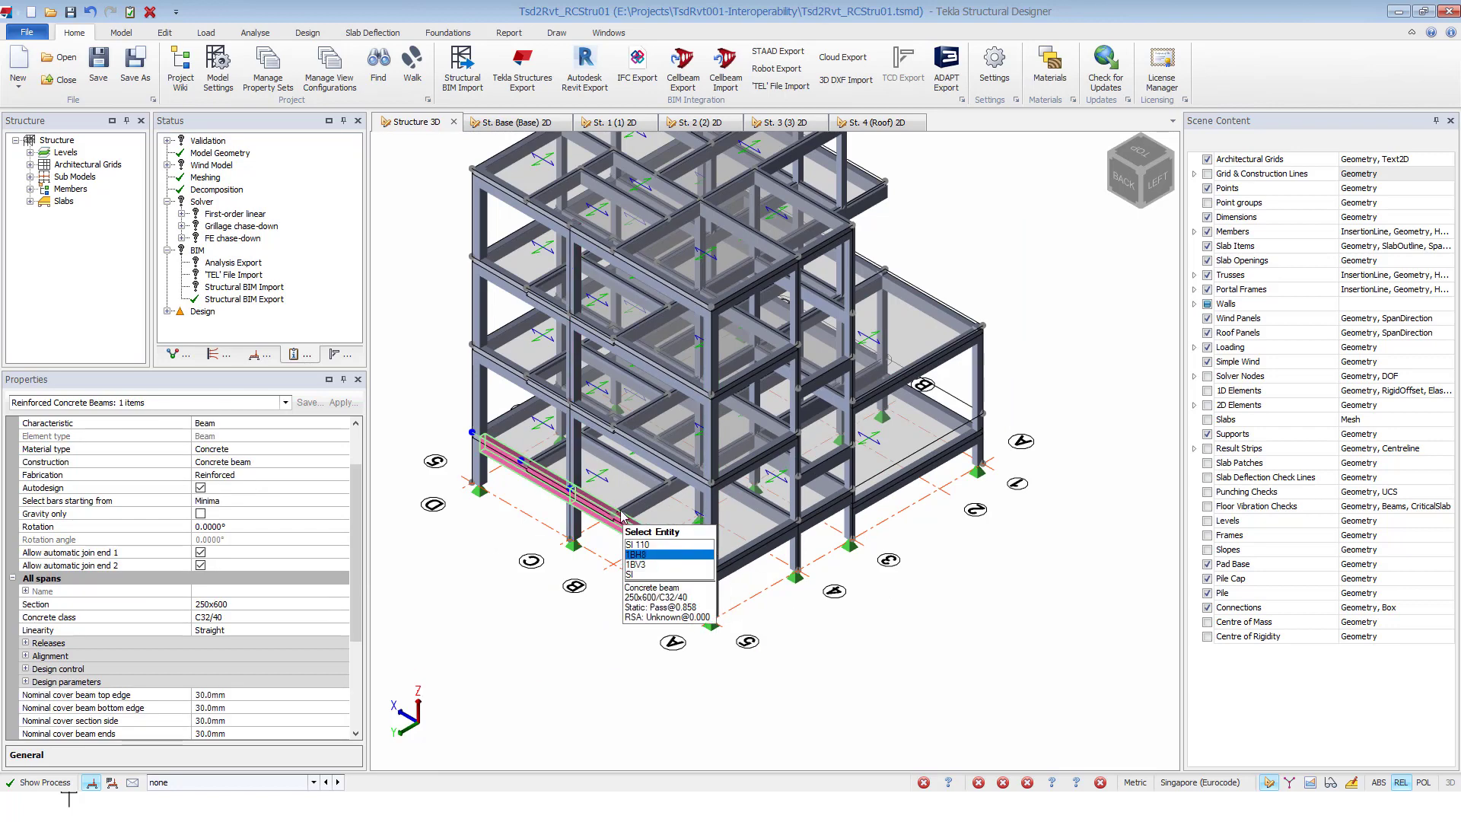
left_click(622, 436, "ctrl")
left_click(620, 367, "ctrl")
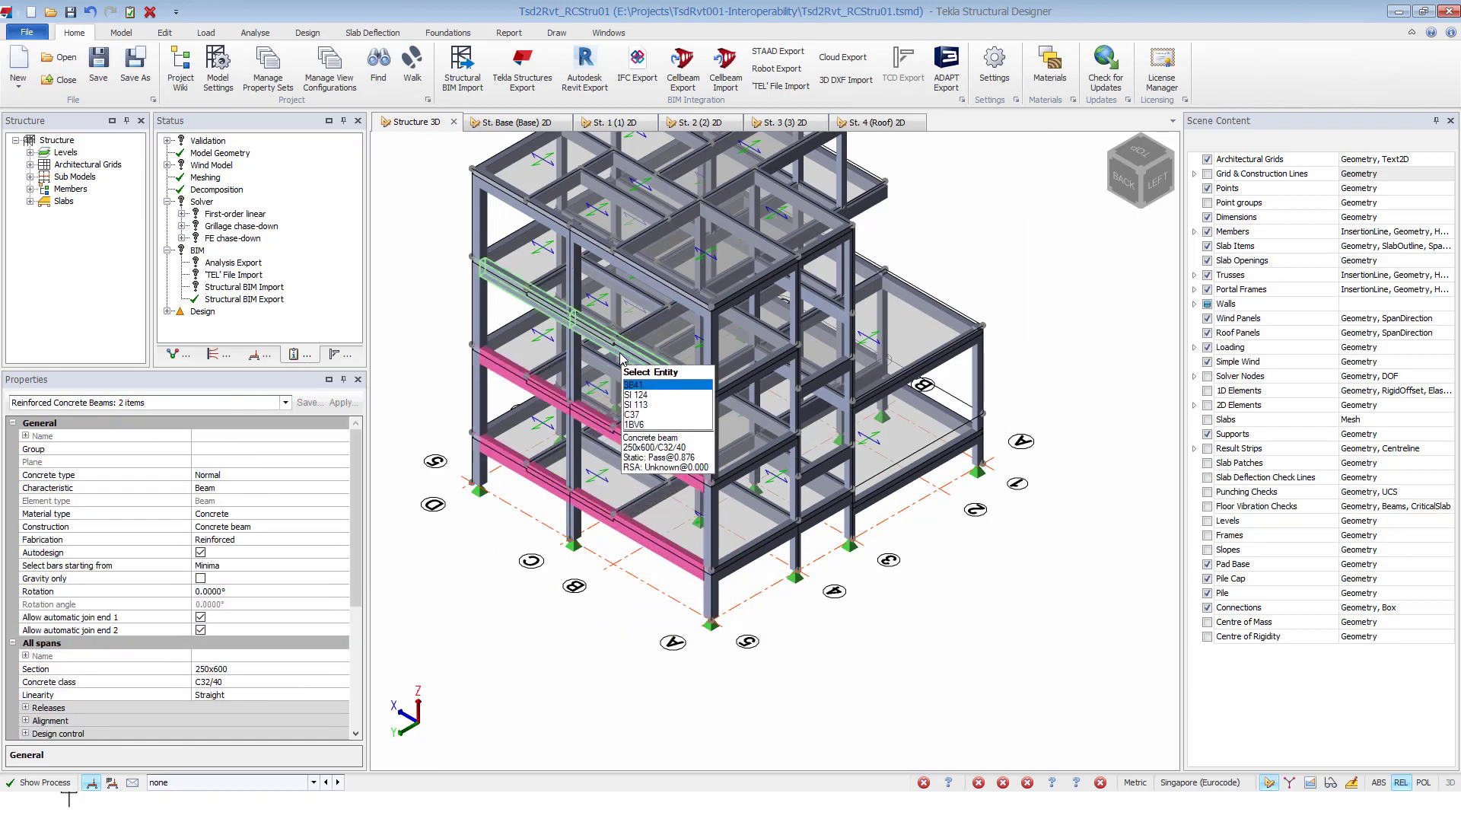
left_click(262, 670)
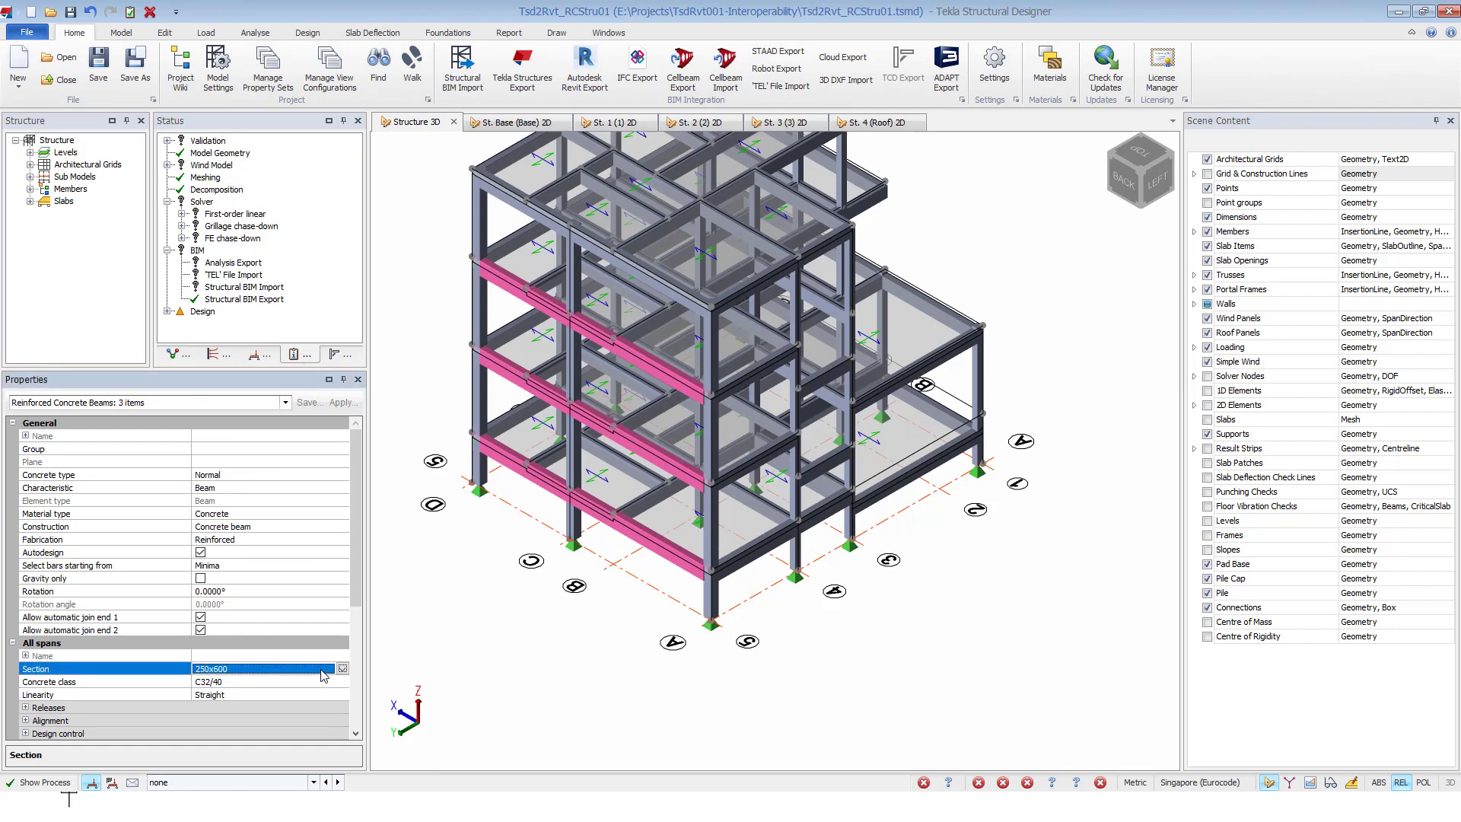
left_click(303, 670)
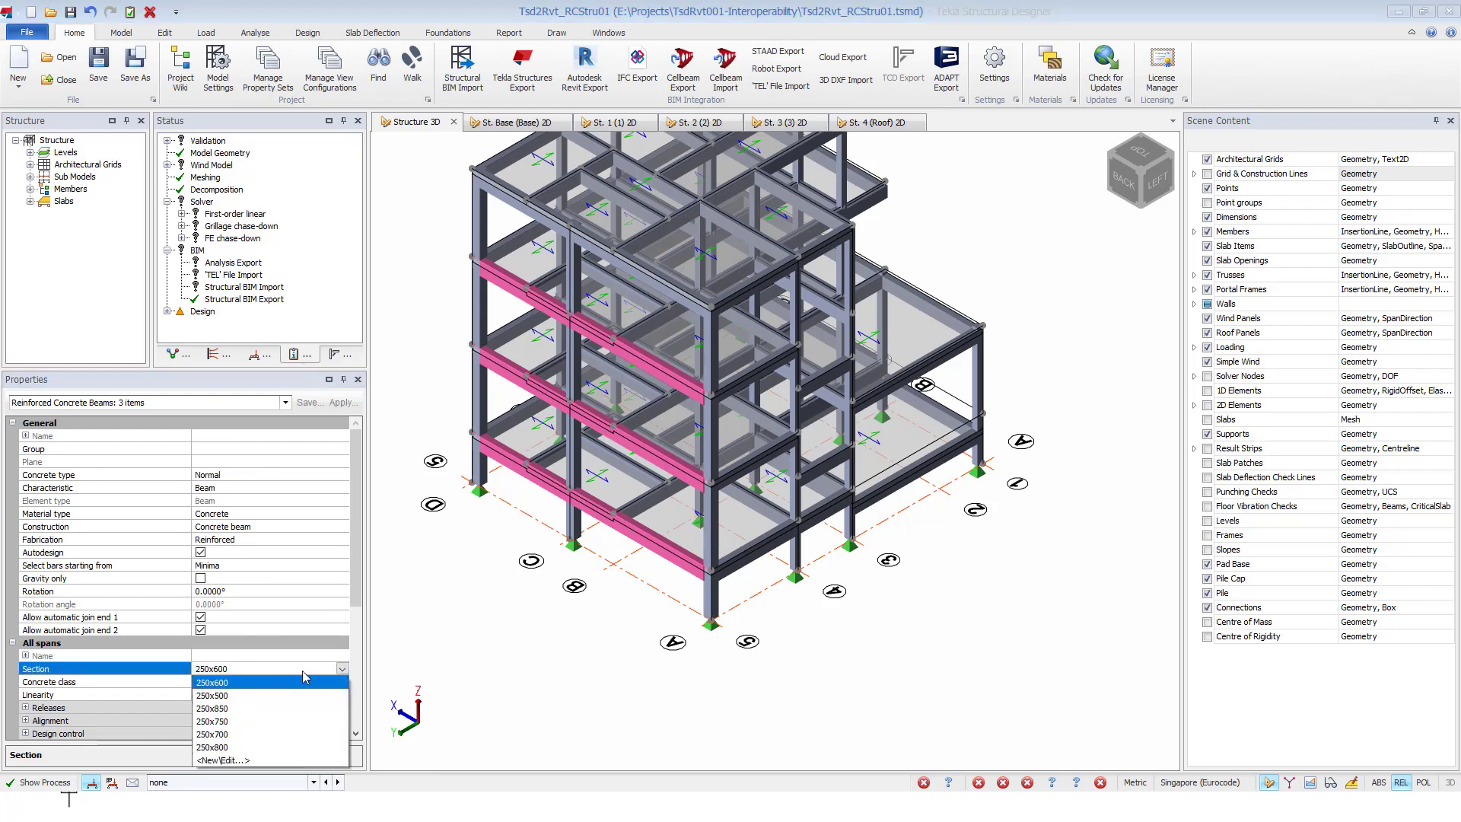
left_click(221, 734)
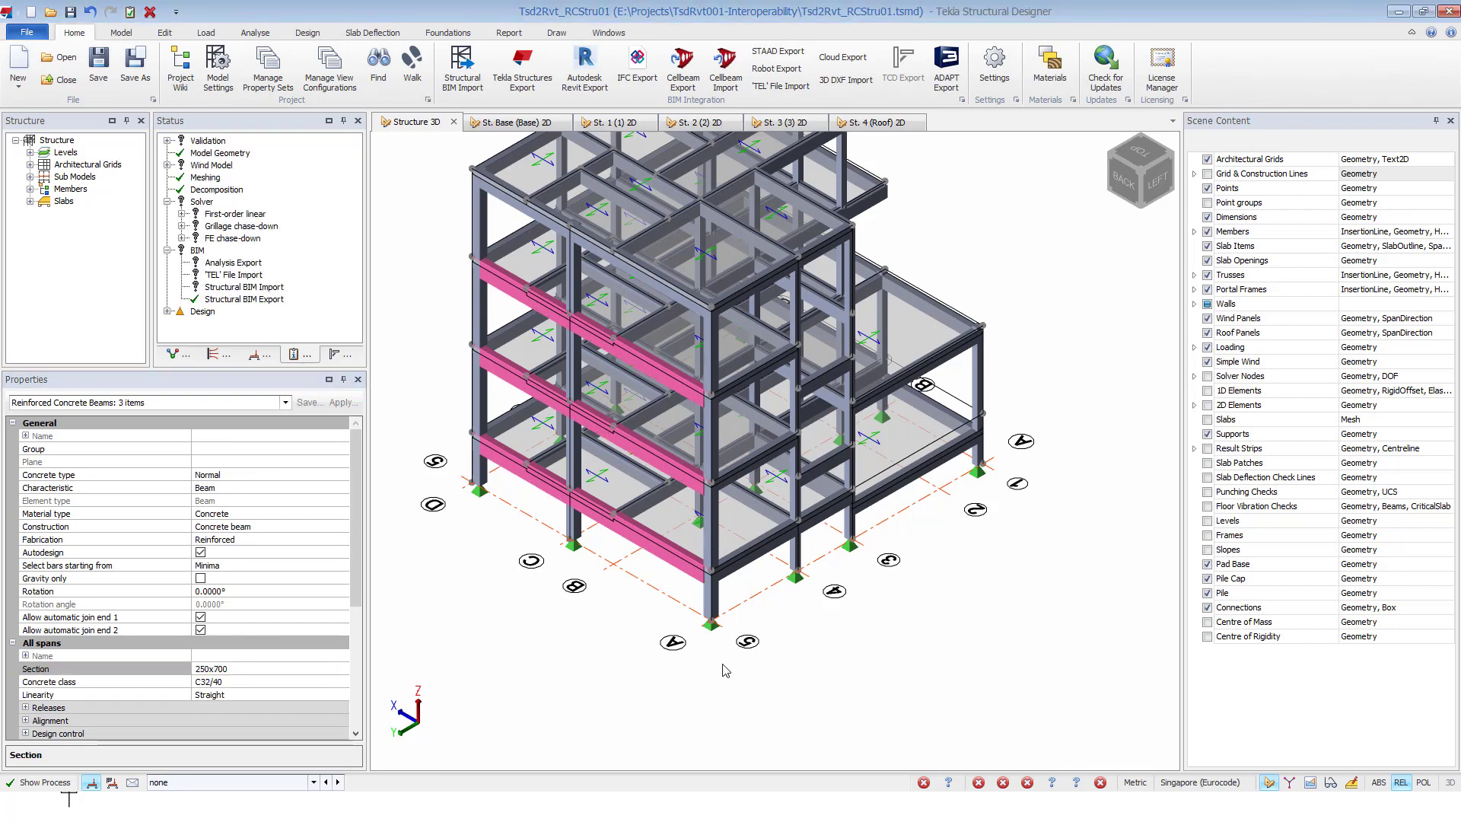
left_click(889, 665)
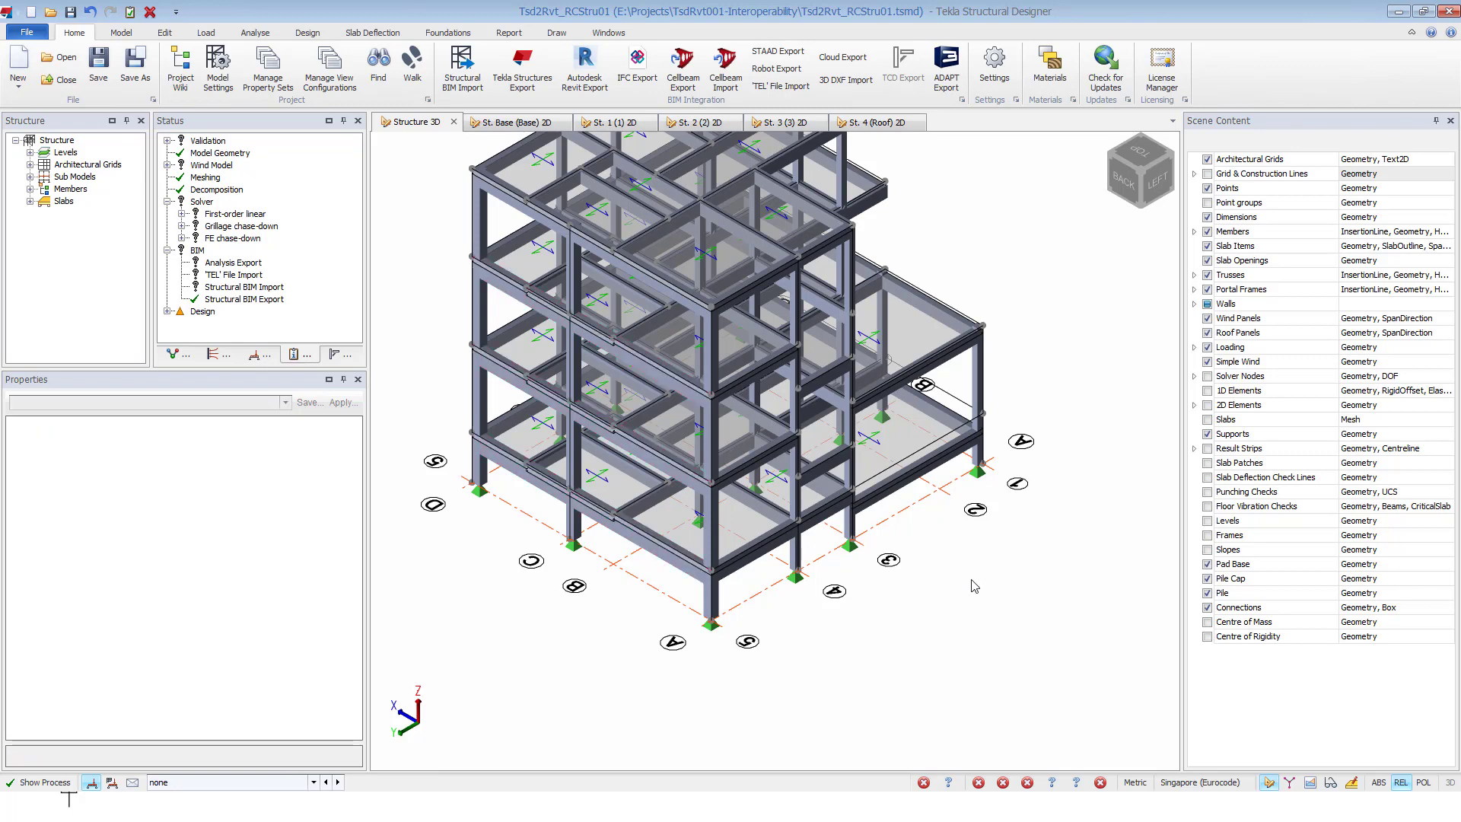
- Save the edited model and run the gravity design for the concrete members
scroll(972, 580, "down", 2)
left_click(1167, 176)
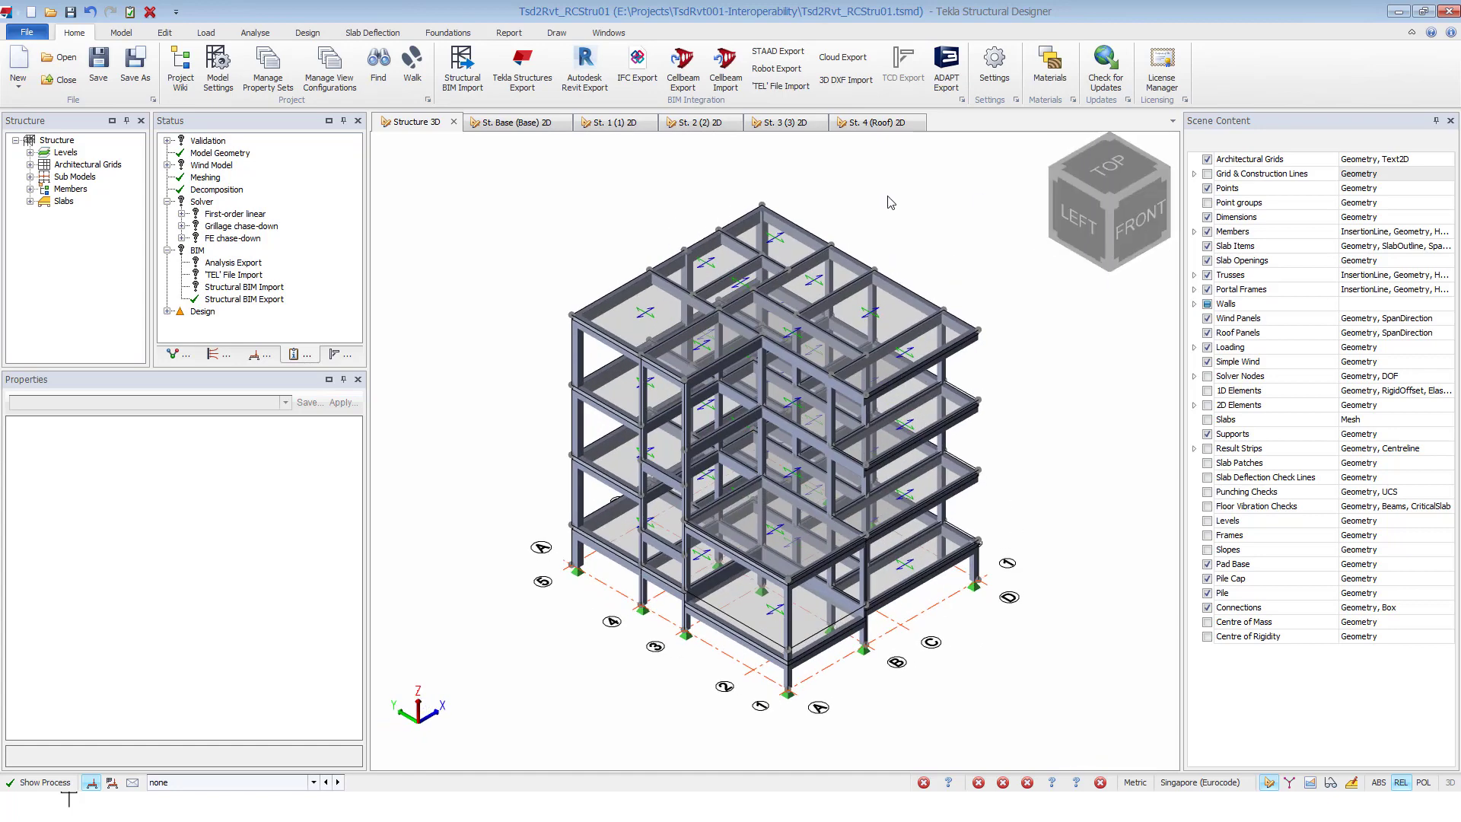
left_click(71, 13)
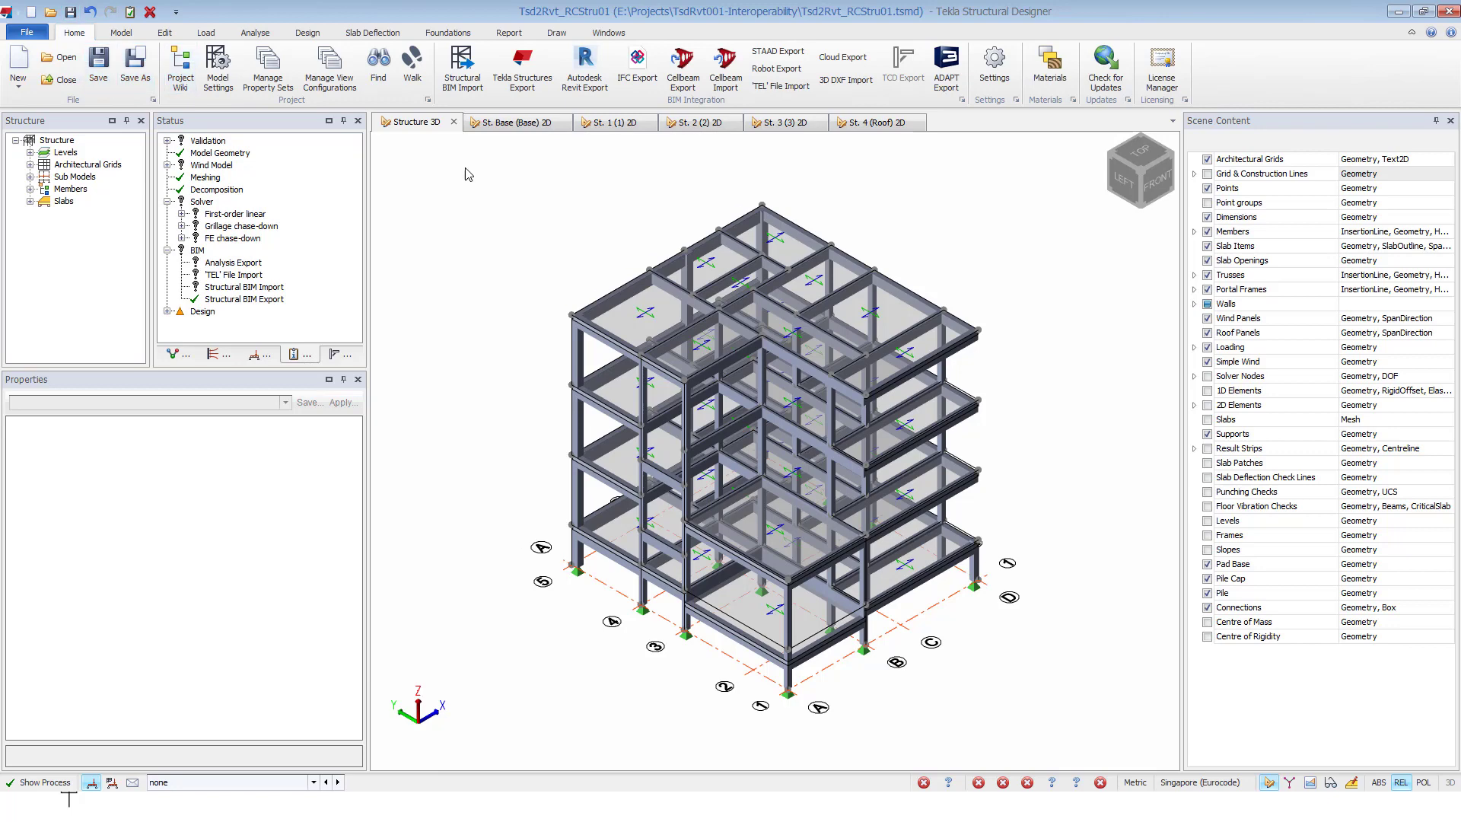
left_click(307, 33)
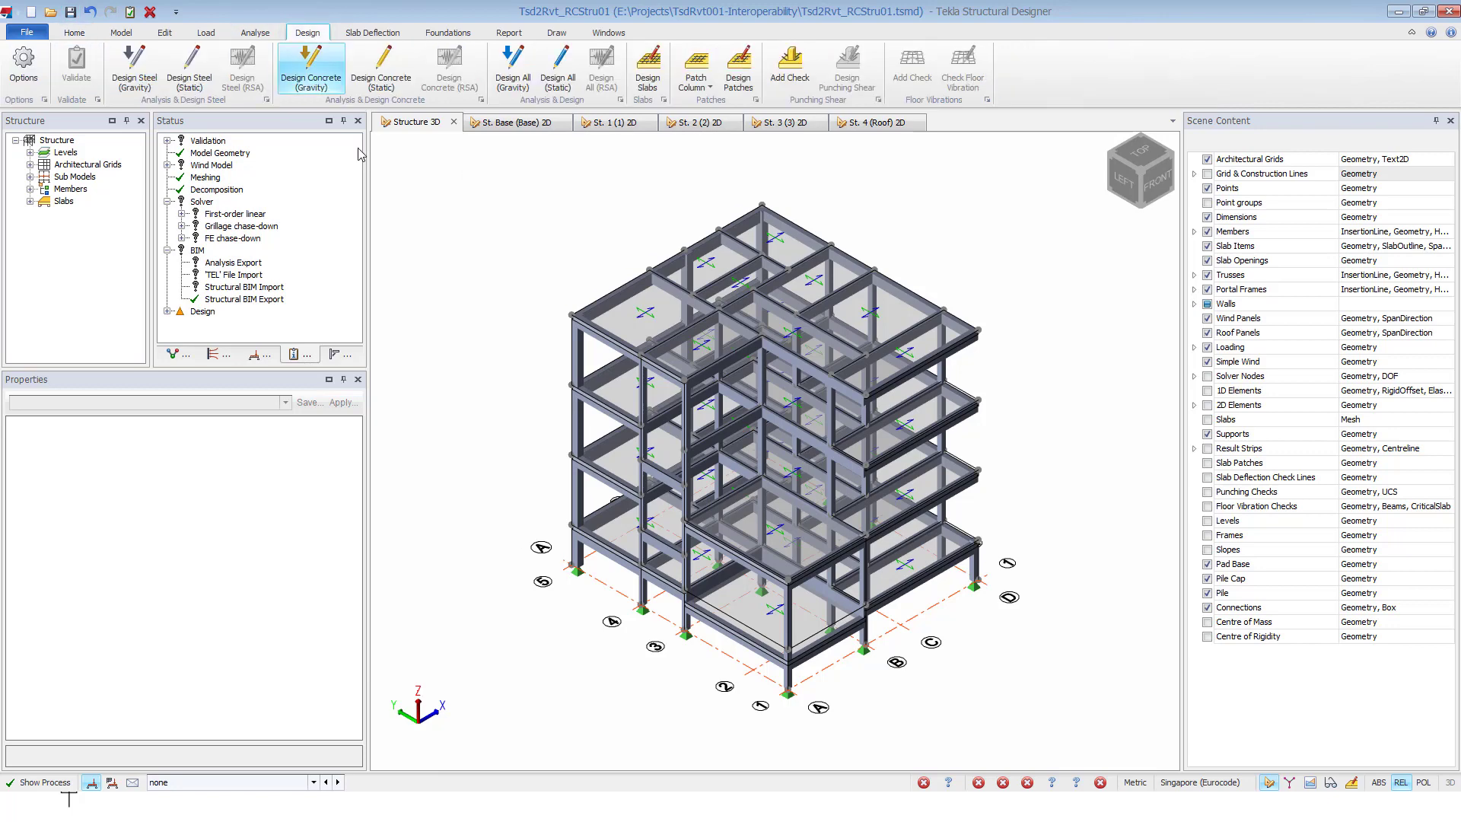
left_click(307, 62)
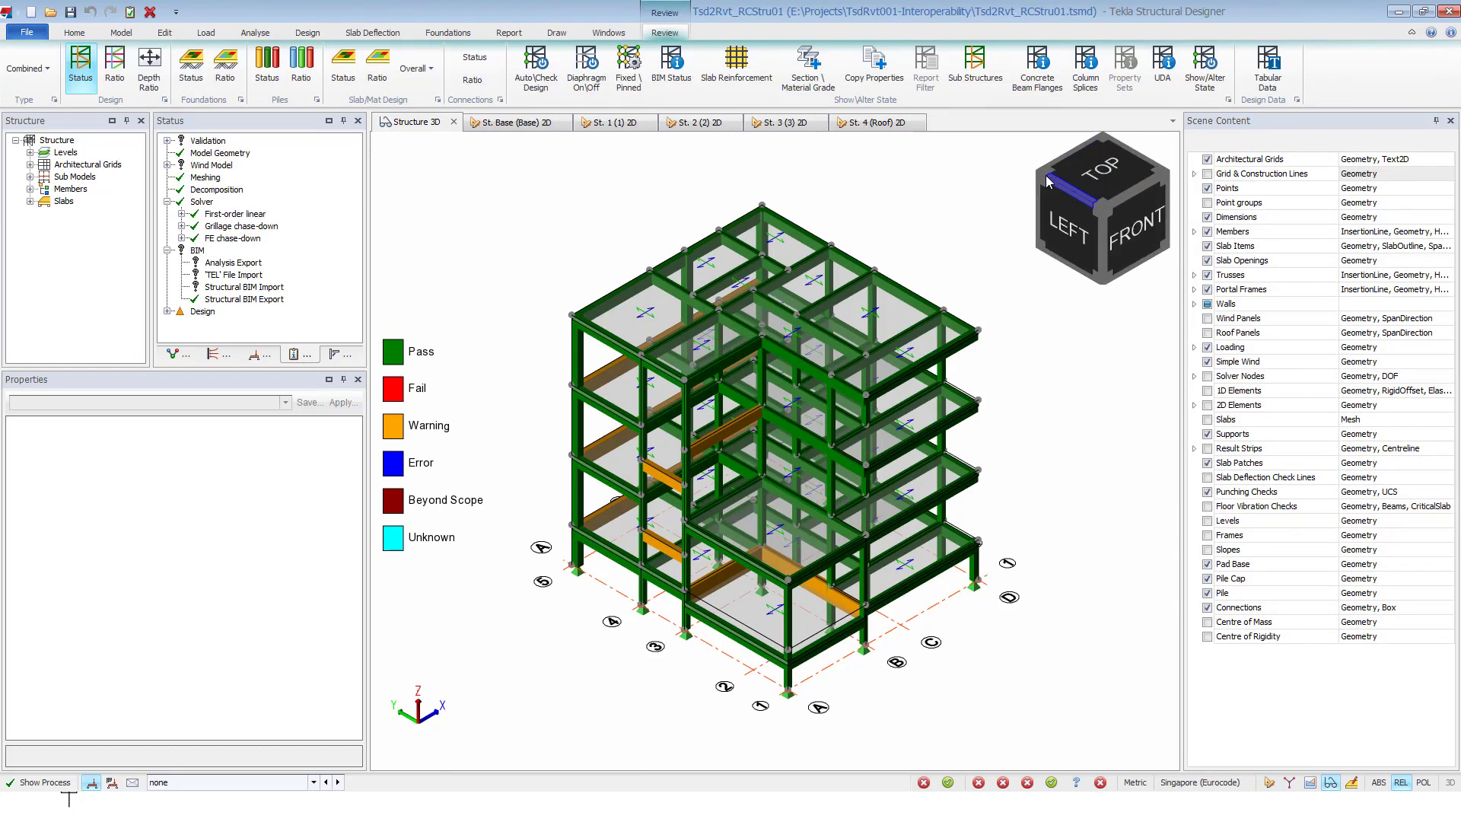
left_click(1048, 180)
left_click(1065, 216)
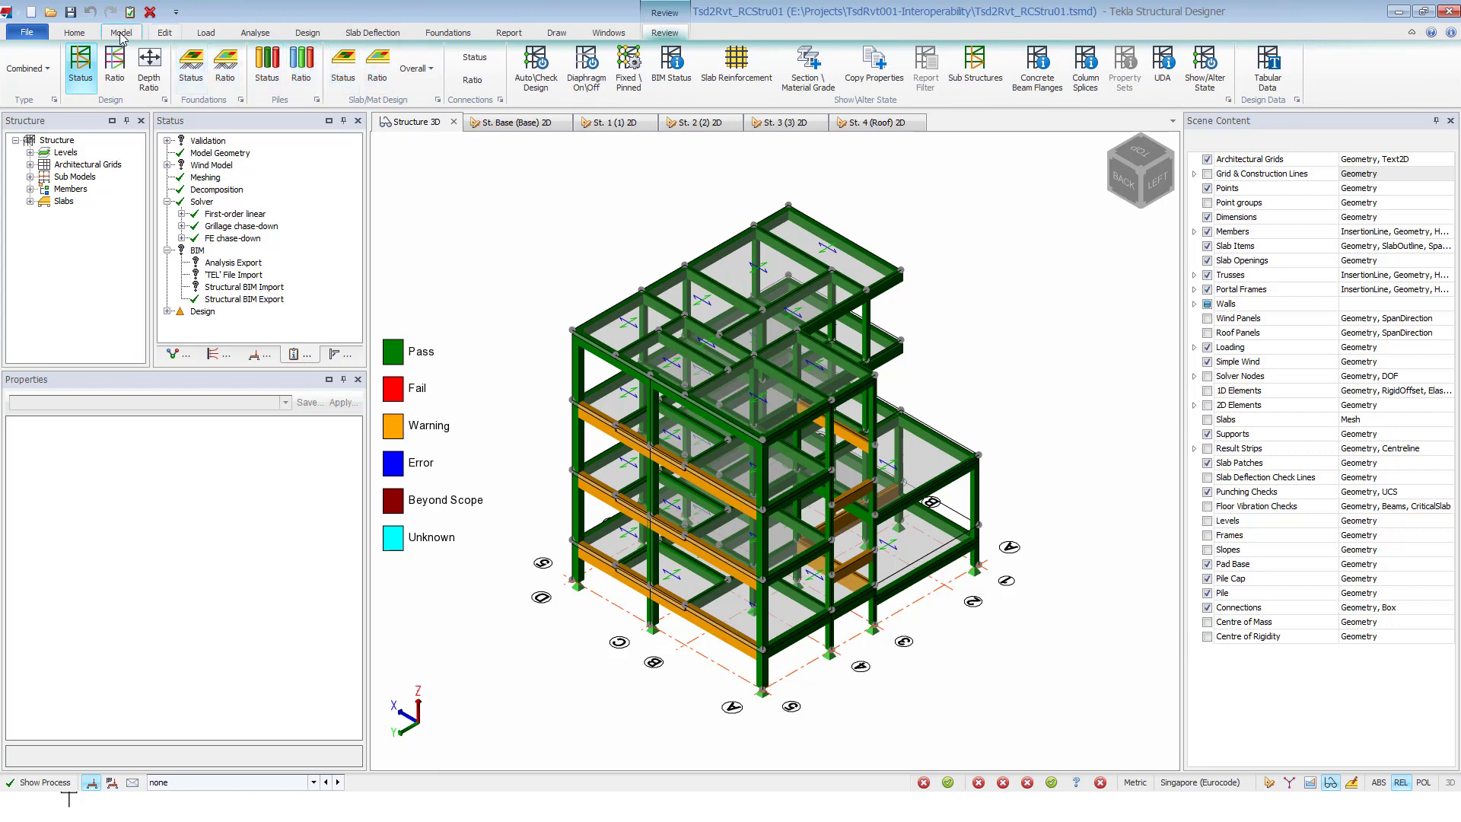
- Start an Autodesk Revit export and limit the integration filter to members, excluding grids, levels, slabs, walls and foundations
left_click(74, 33)
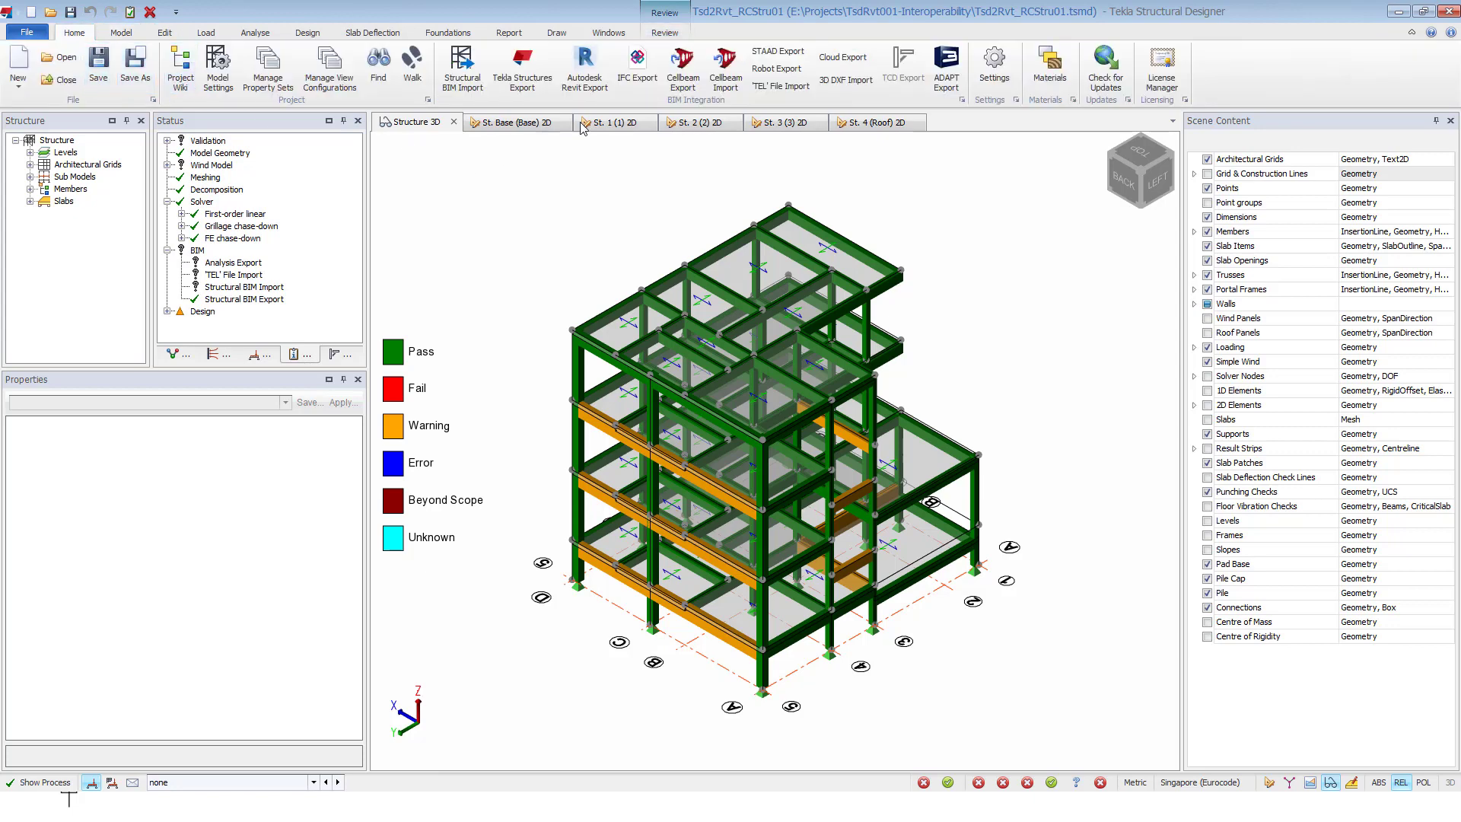
left_click(584, 67)
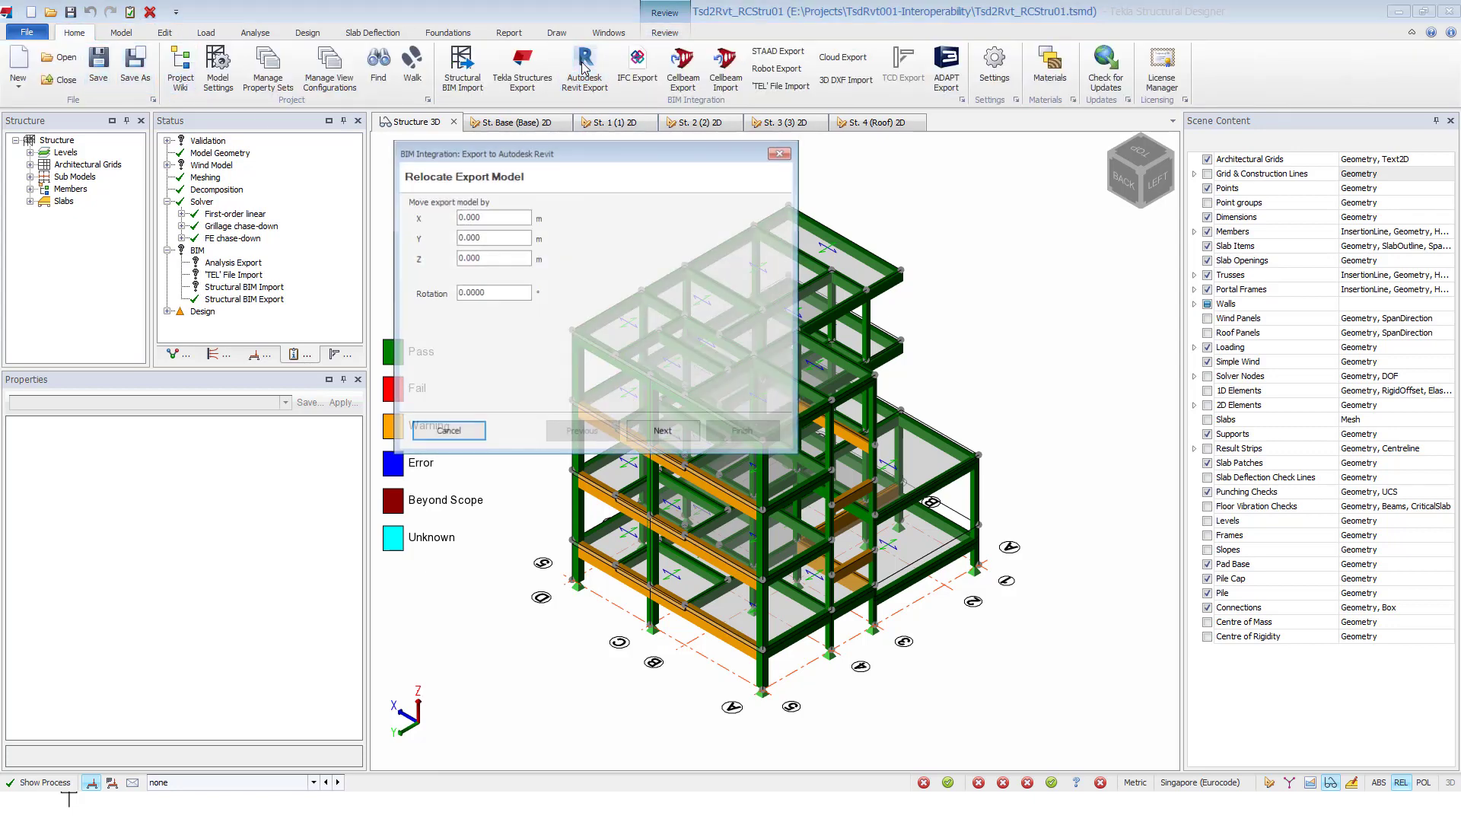
left_click(669, 434)
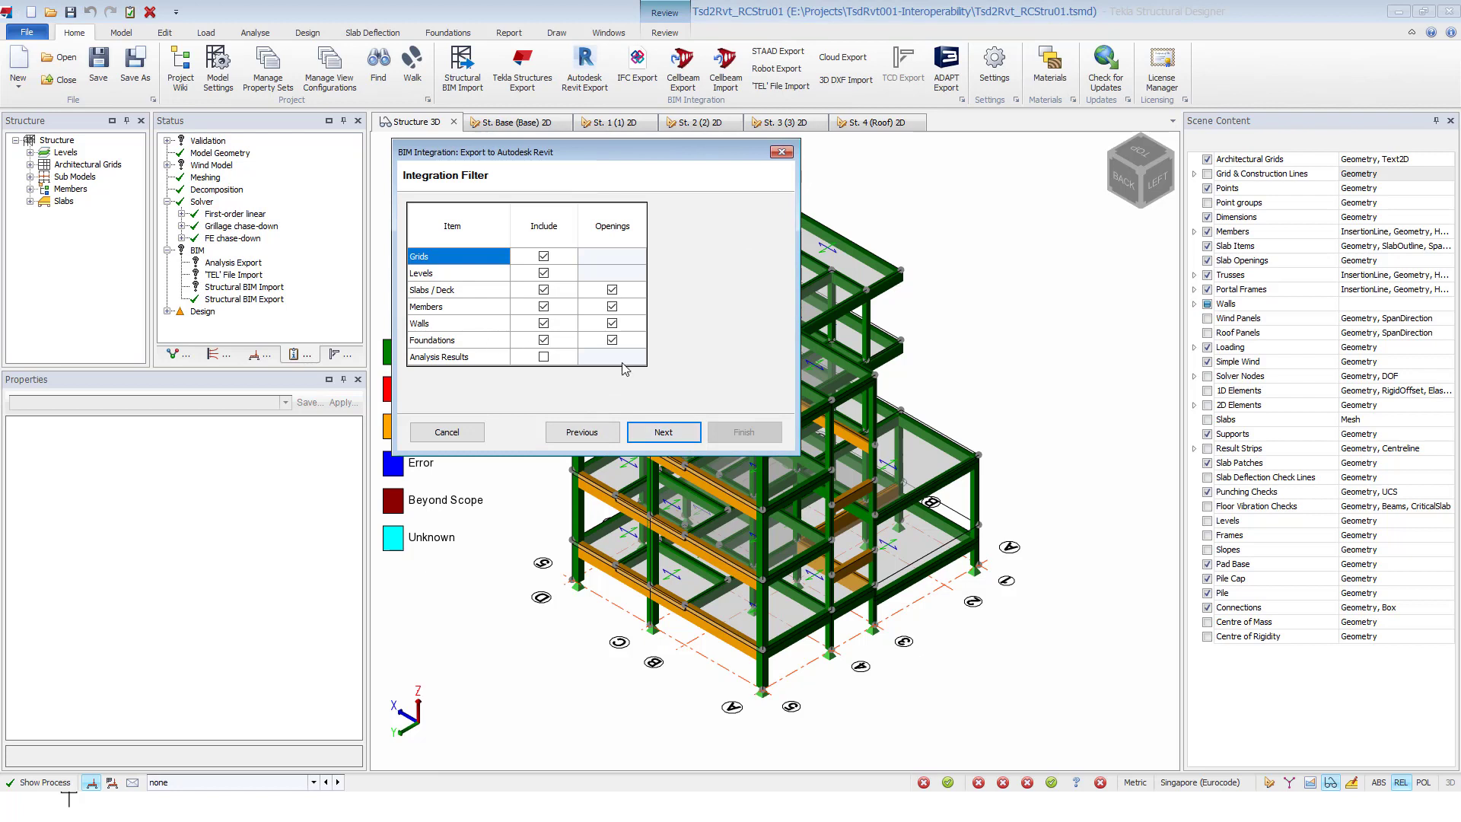
left_click_drag(674, 153, 576, 169)
left_click_drag(424, 193, 428, 192)
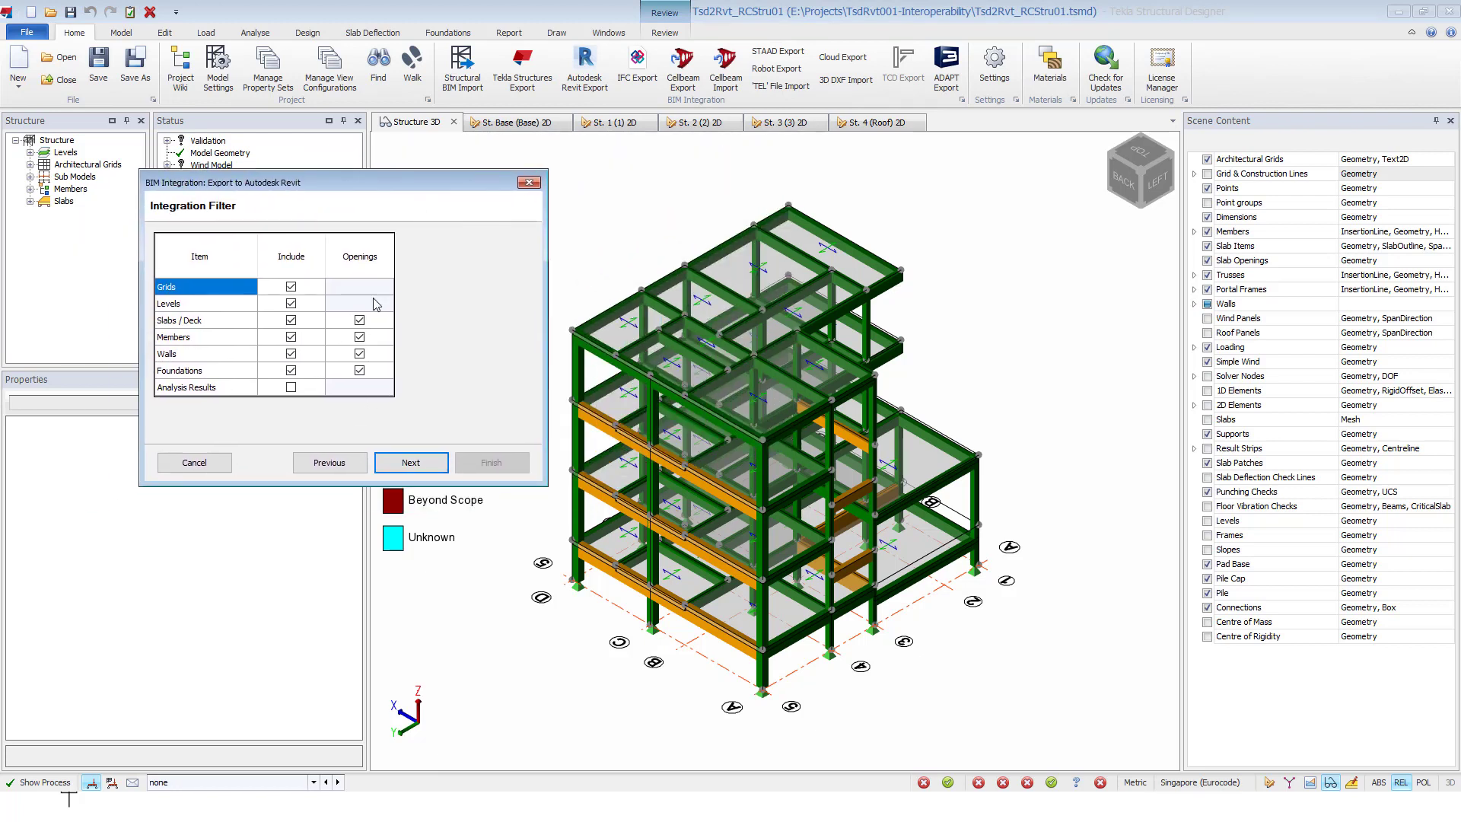
left_click(290, 286)
left_click(291, 303)
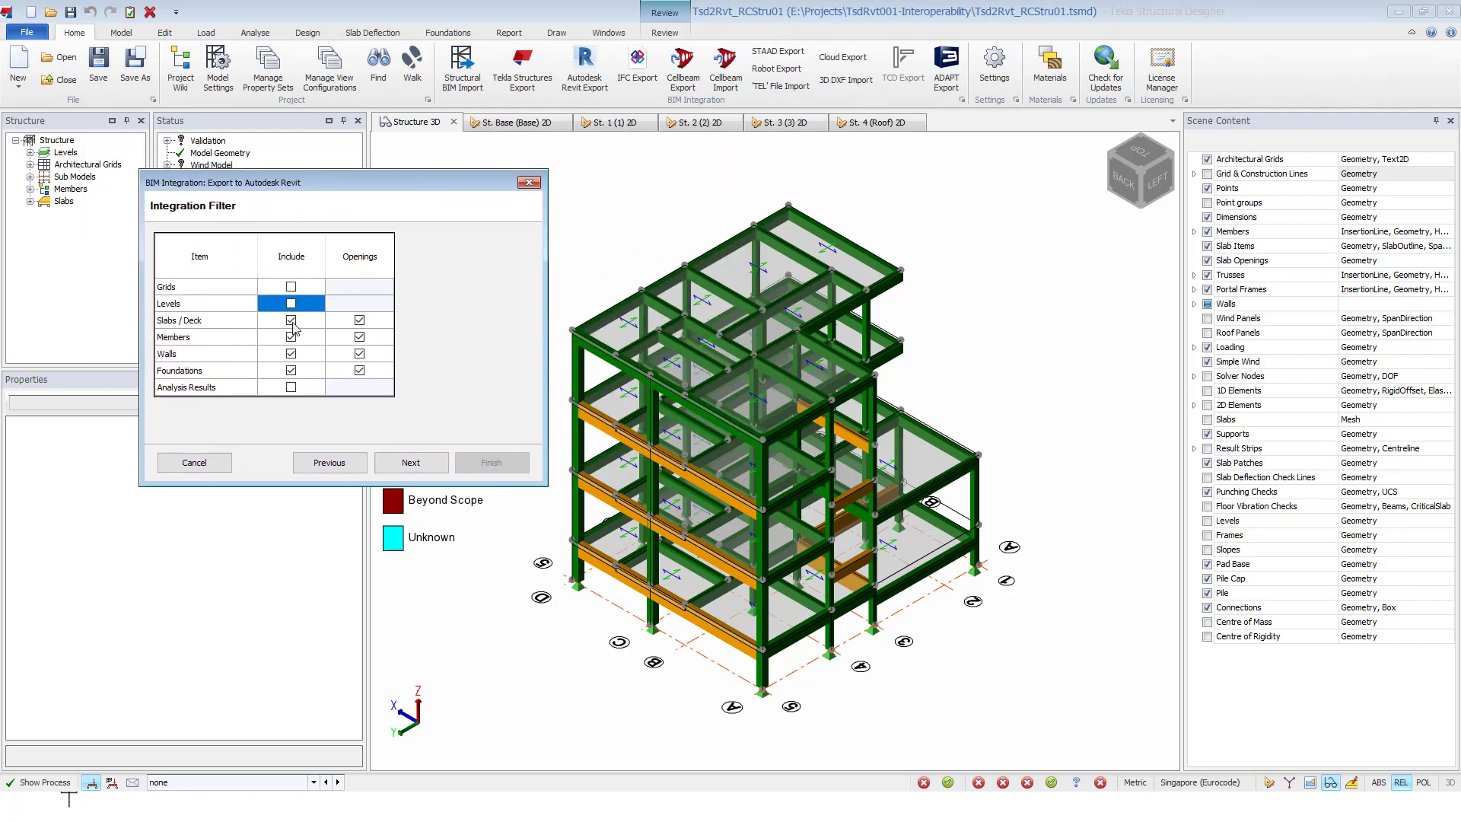
left_click(291, 319)
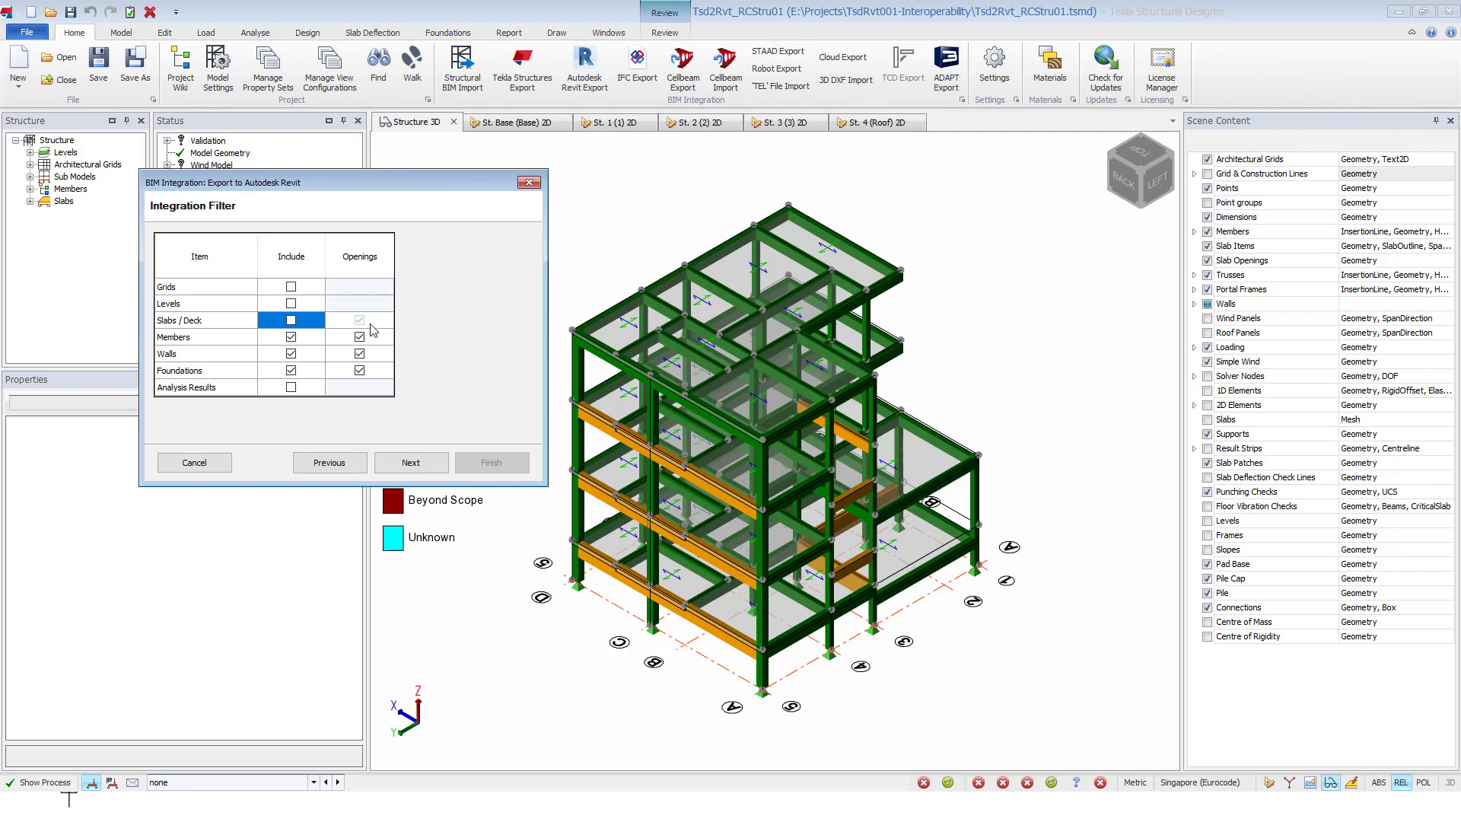
left_click(290, 353)
left_click(291, 369)
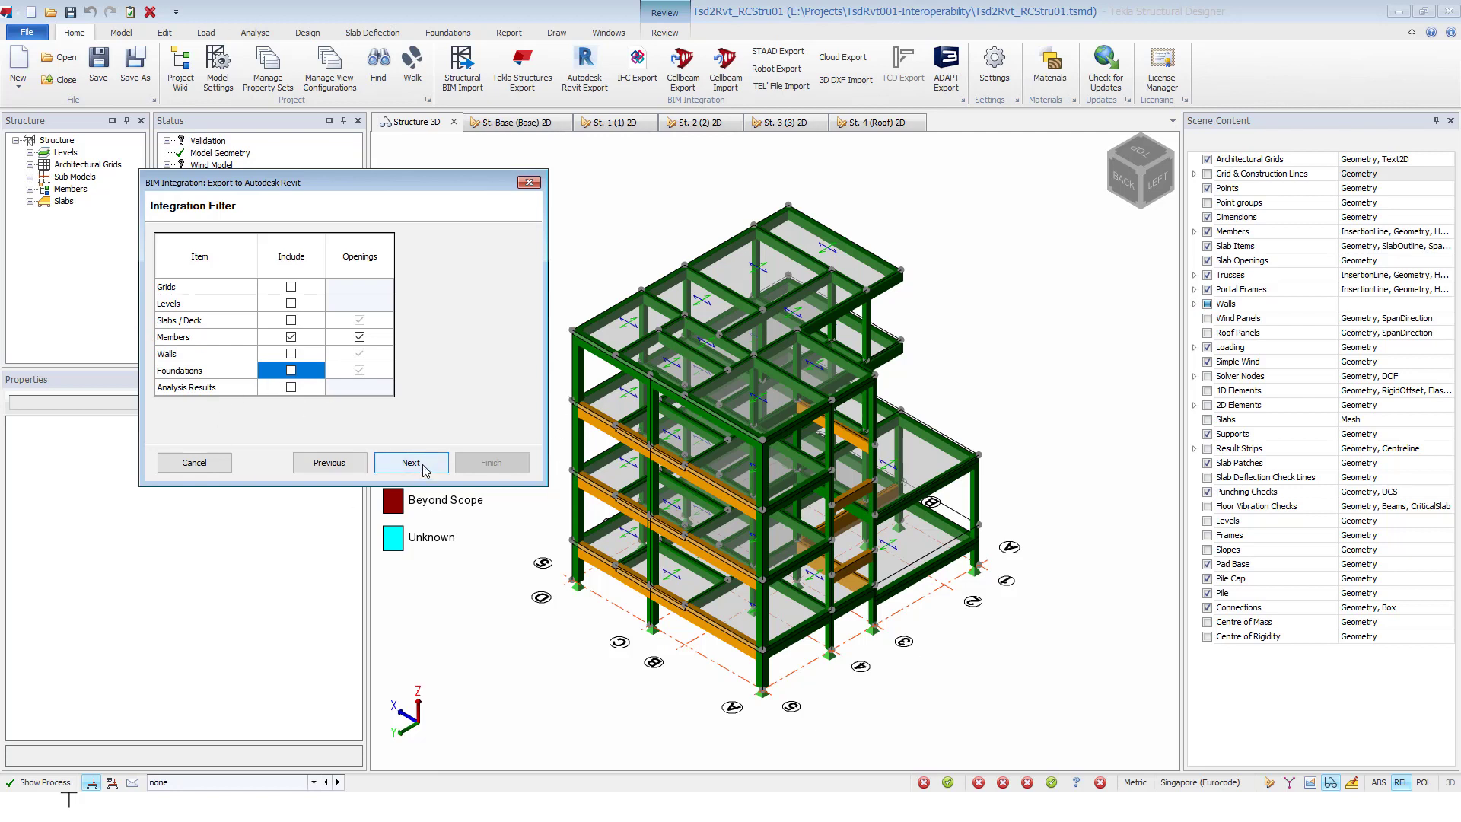
- Keep the material grade mapping and finish the export as Update Existing Model, overwriting Tsd2Rvt_RCStru01.cxl in the XChangeFile folder
left_click(424, 467)
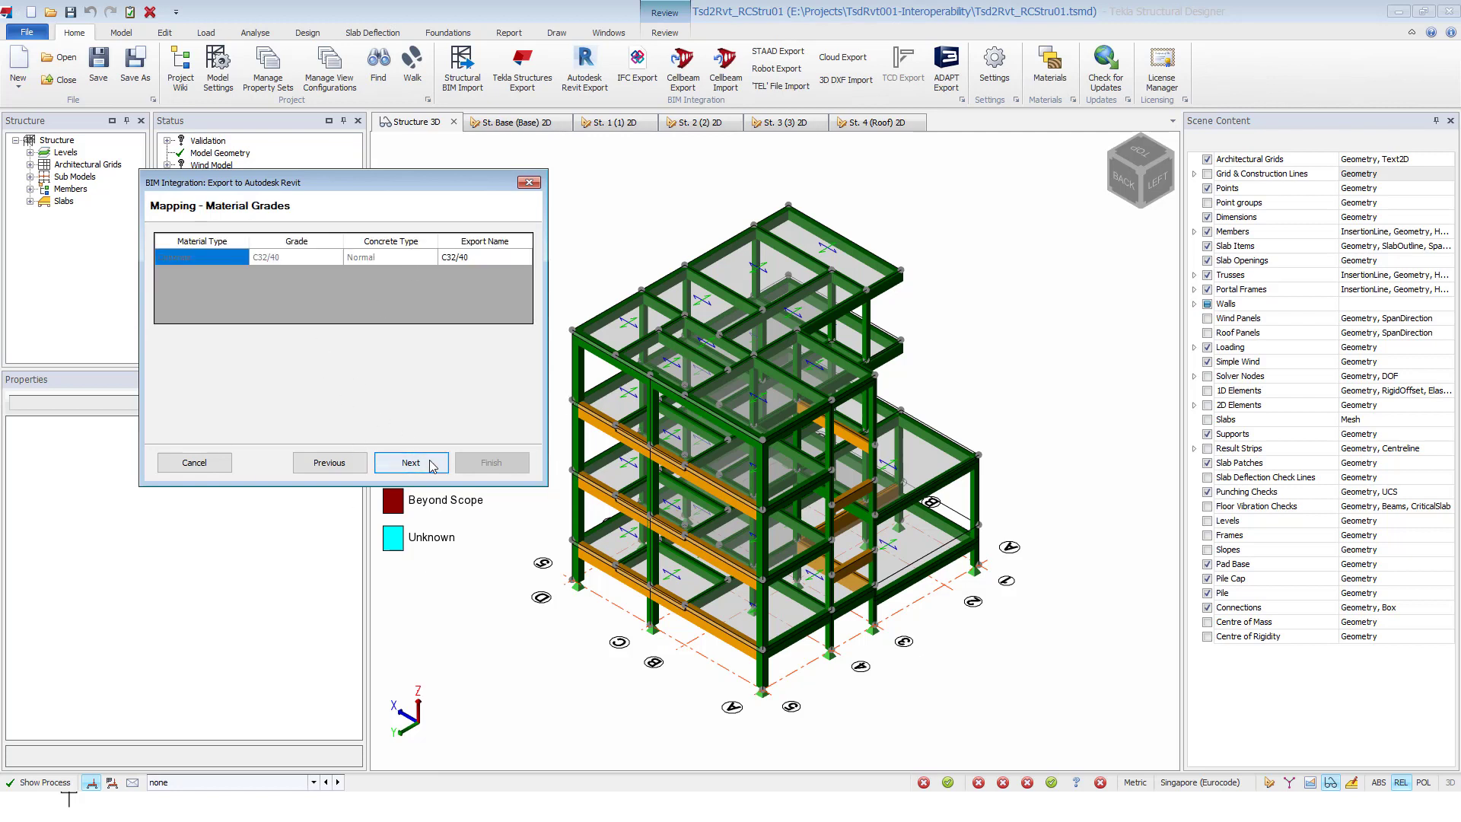
left_click(431, 465)
left_click(176, 306)
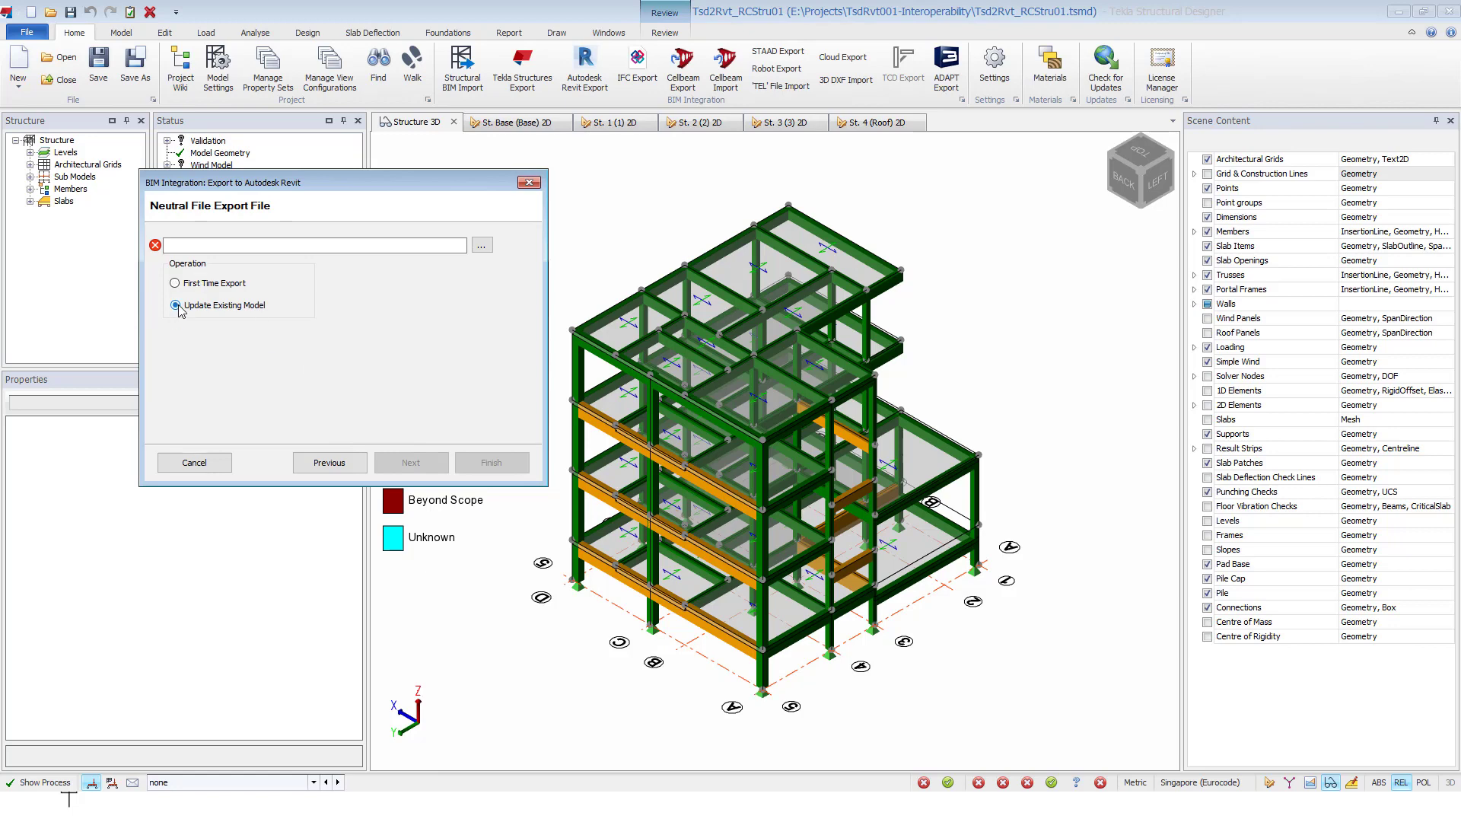
left_click(481, 245)
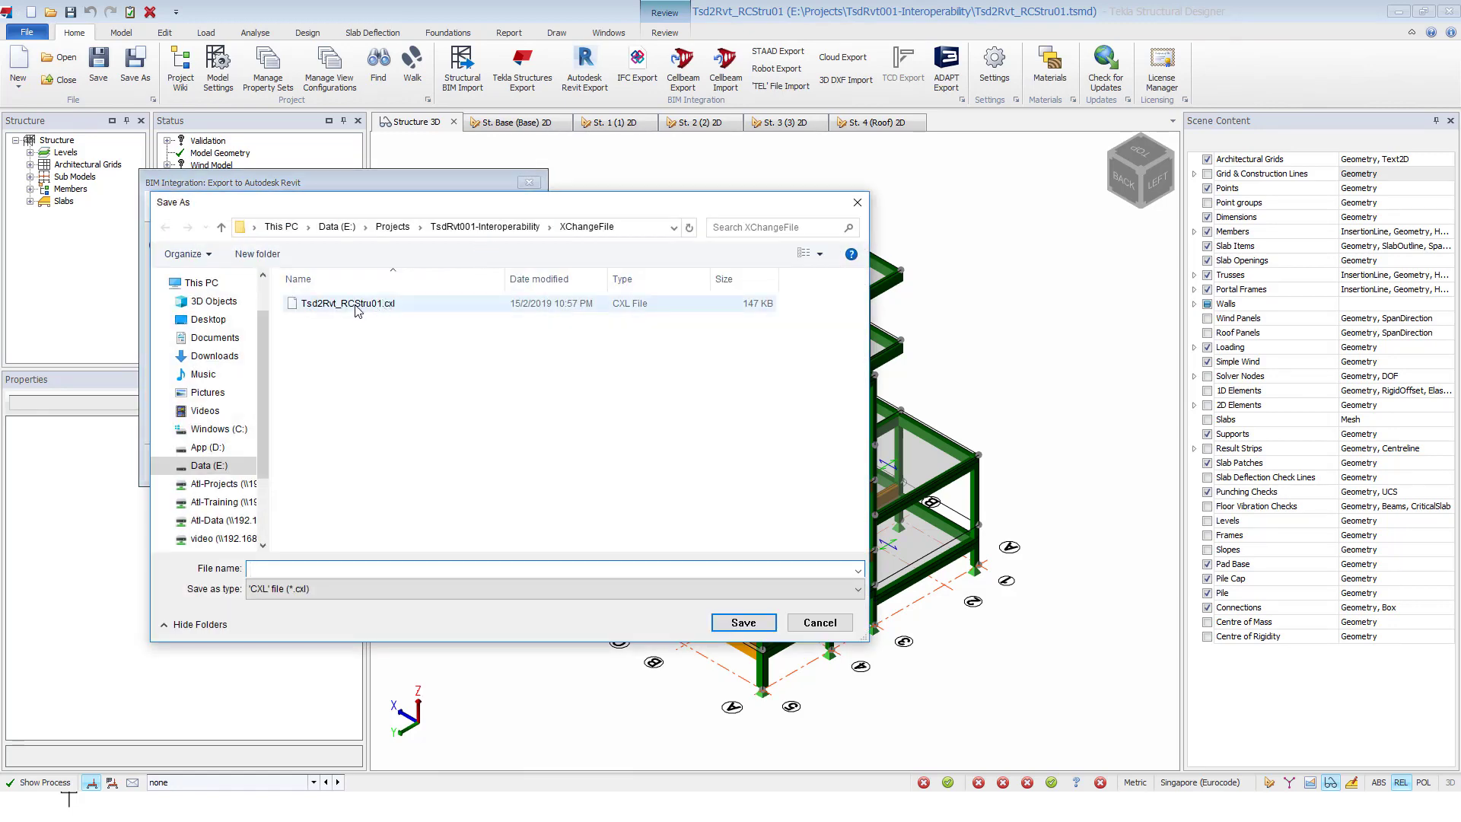
left_click(356, 306)
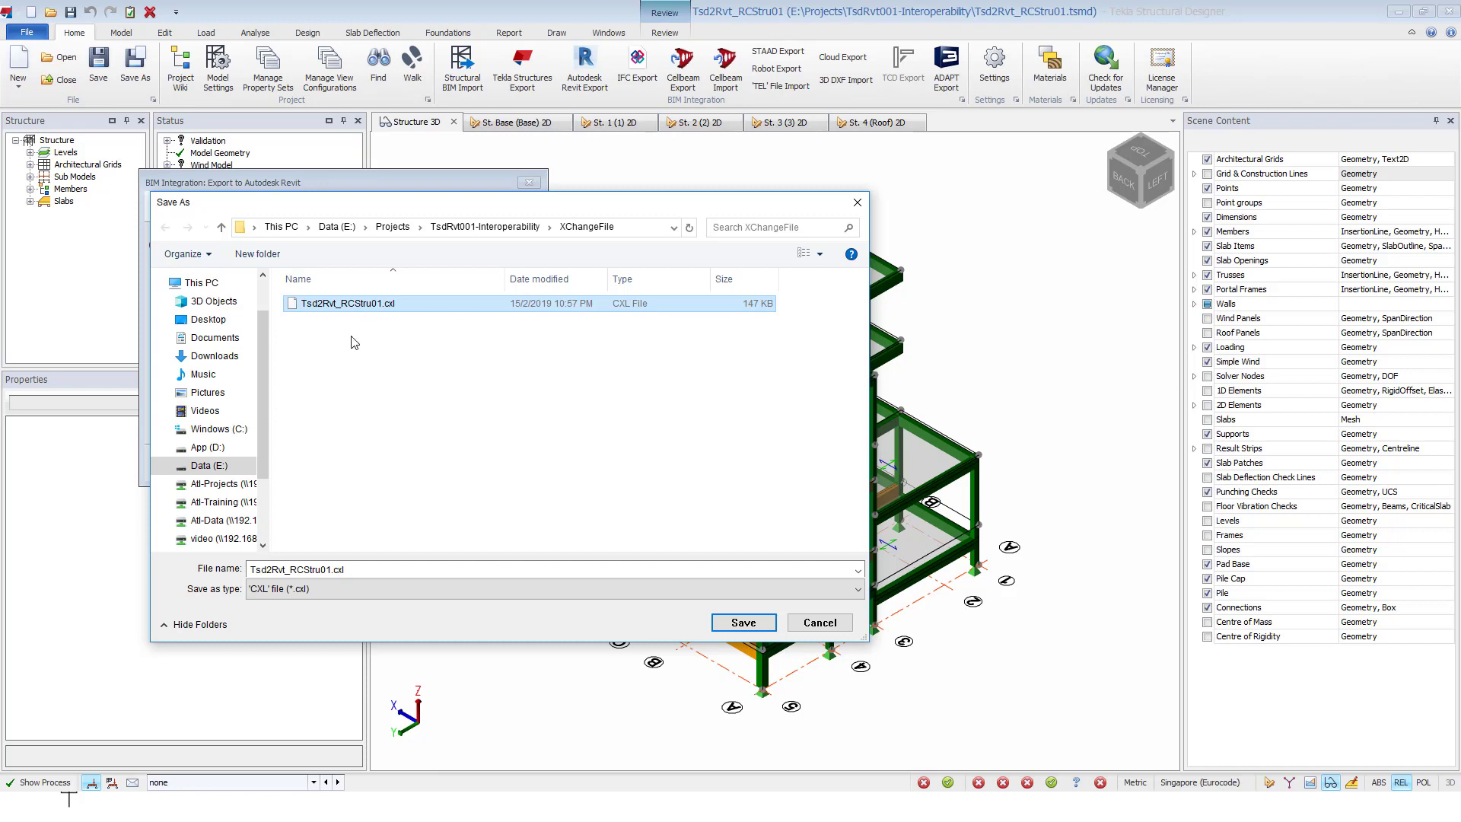
left_click(746, 622)
left_click(773, 406)
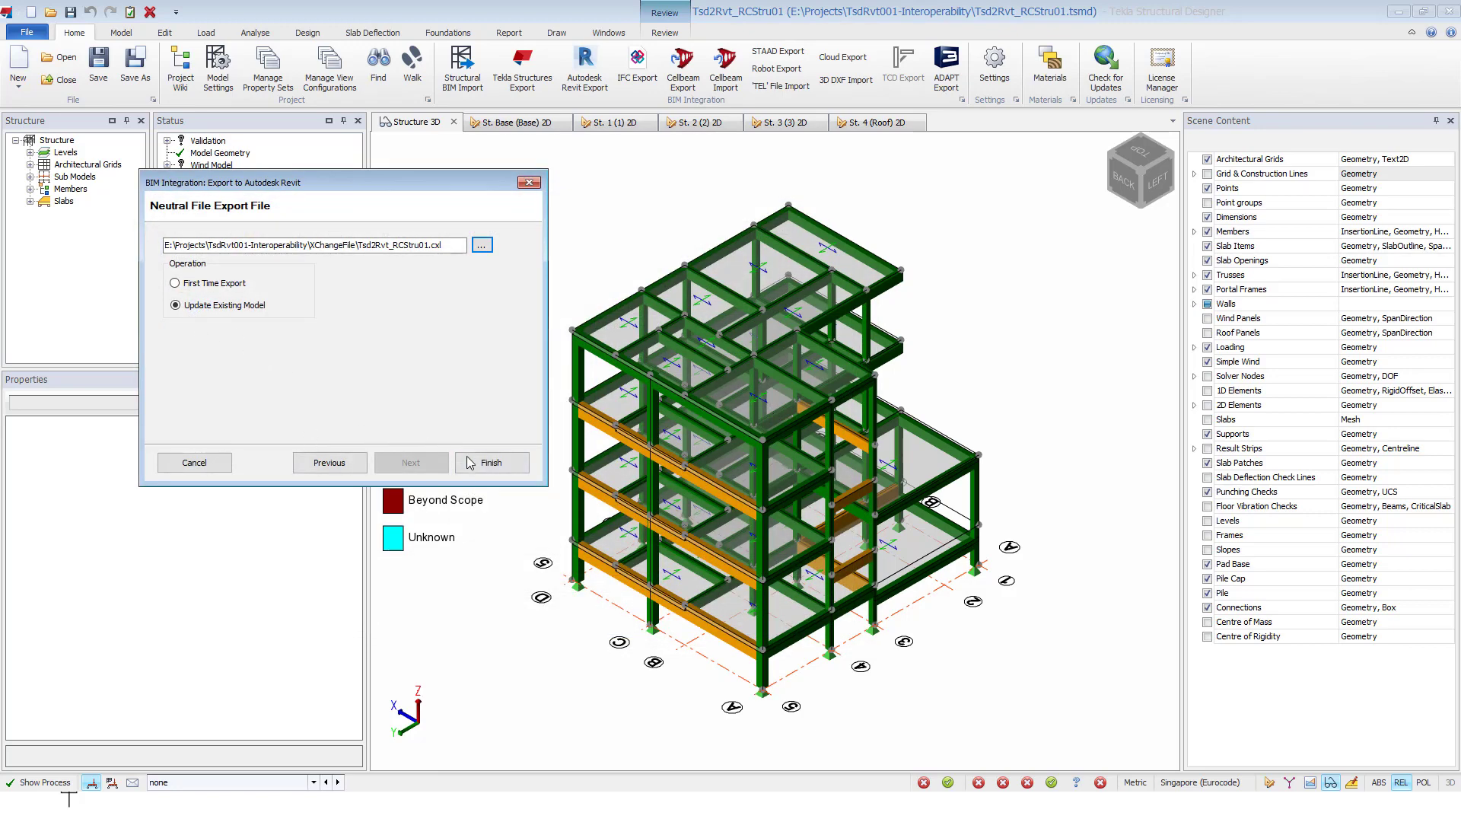
left_click(493, 465)
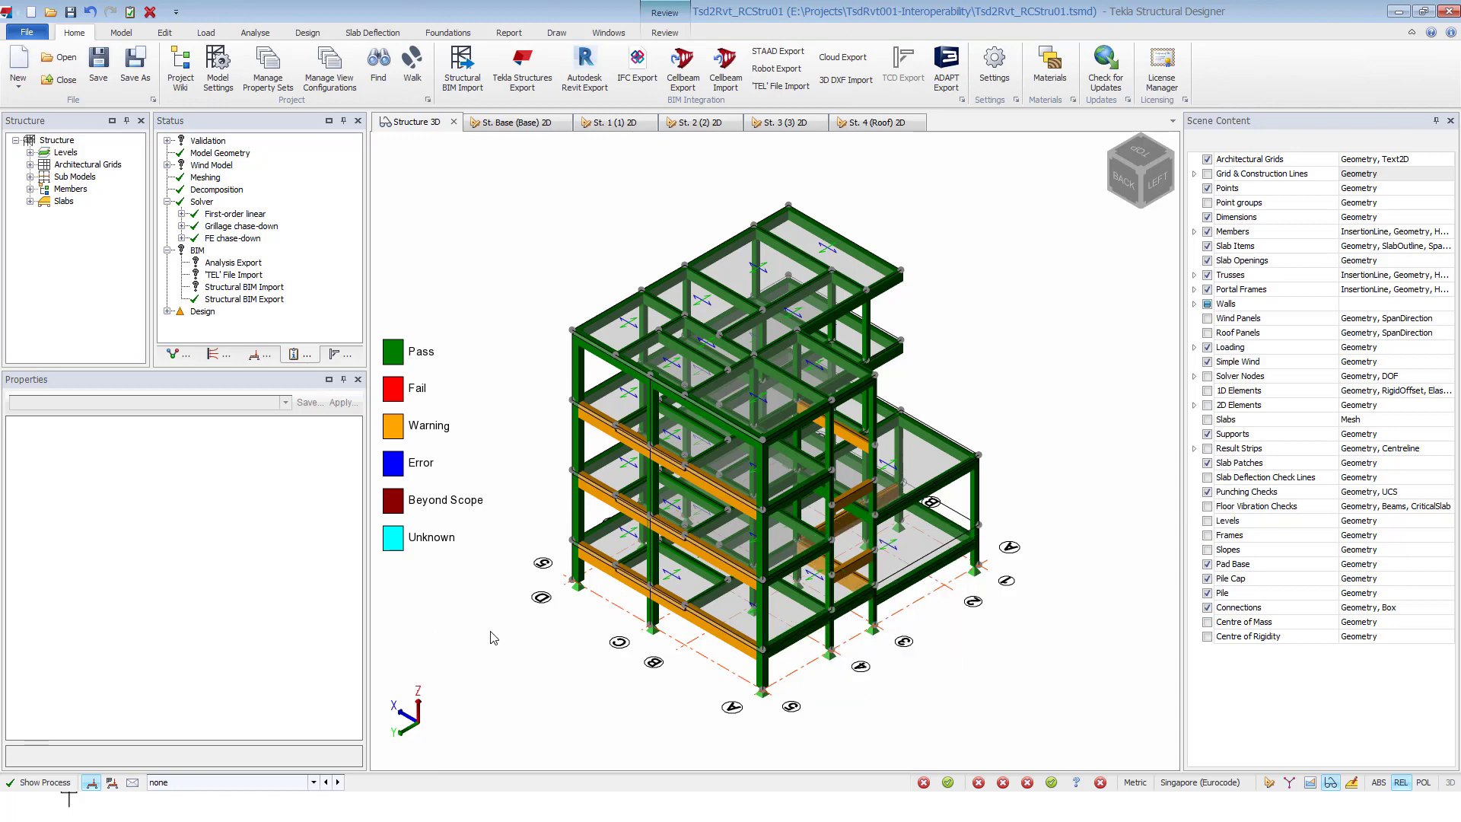
- Run the static member check on the lowest edge beam along grid 5 and examine the slender span check of both spans
scroll(719, 643, "up", 3)
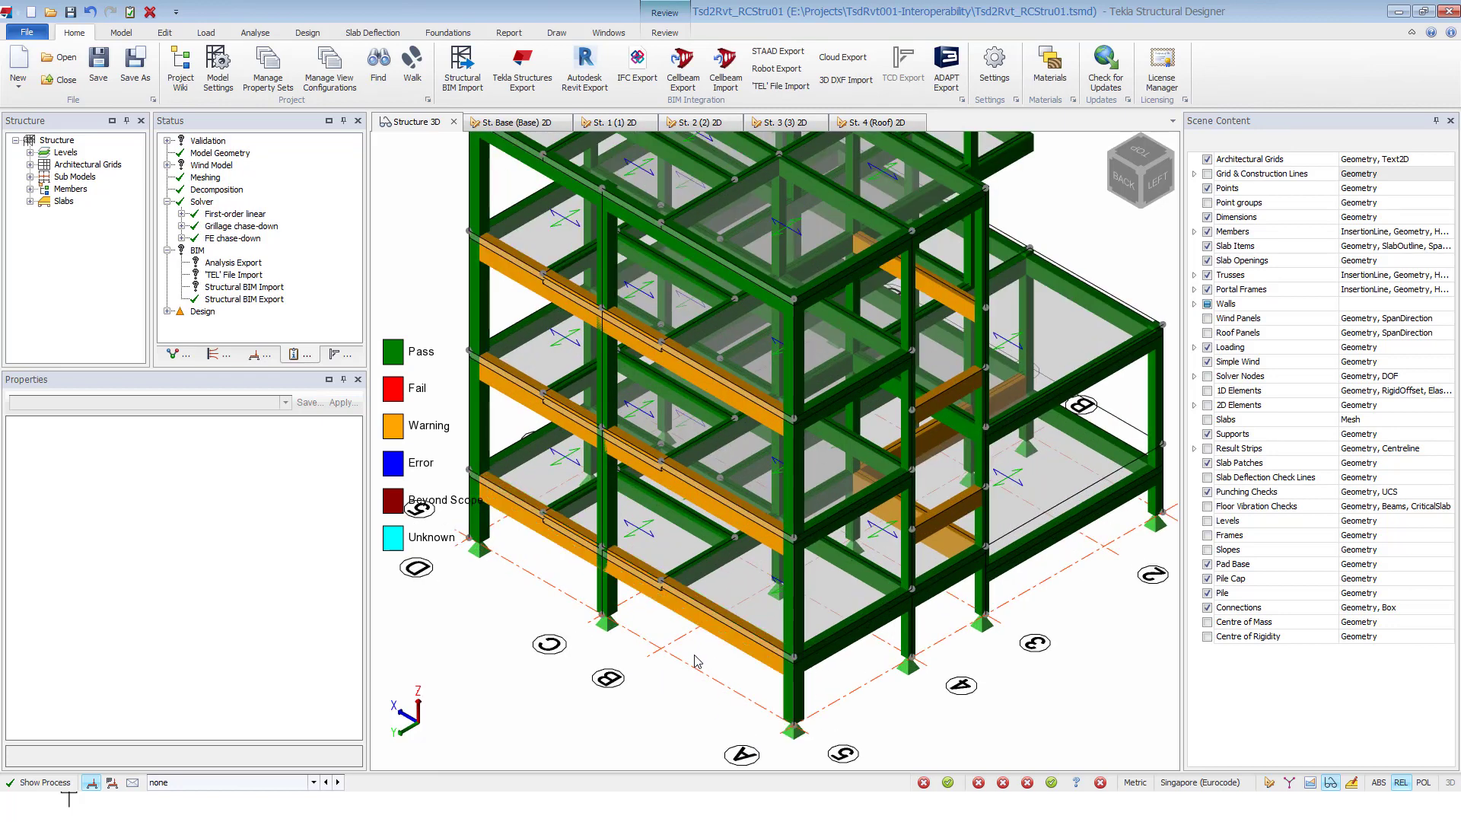
left_click(732, 643)
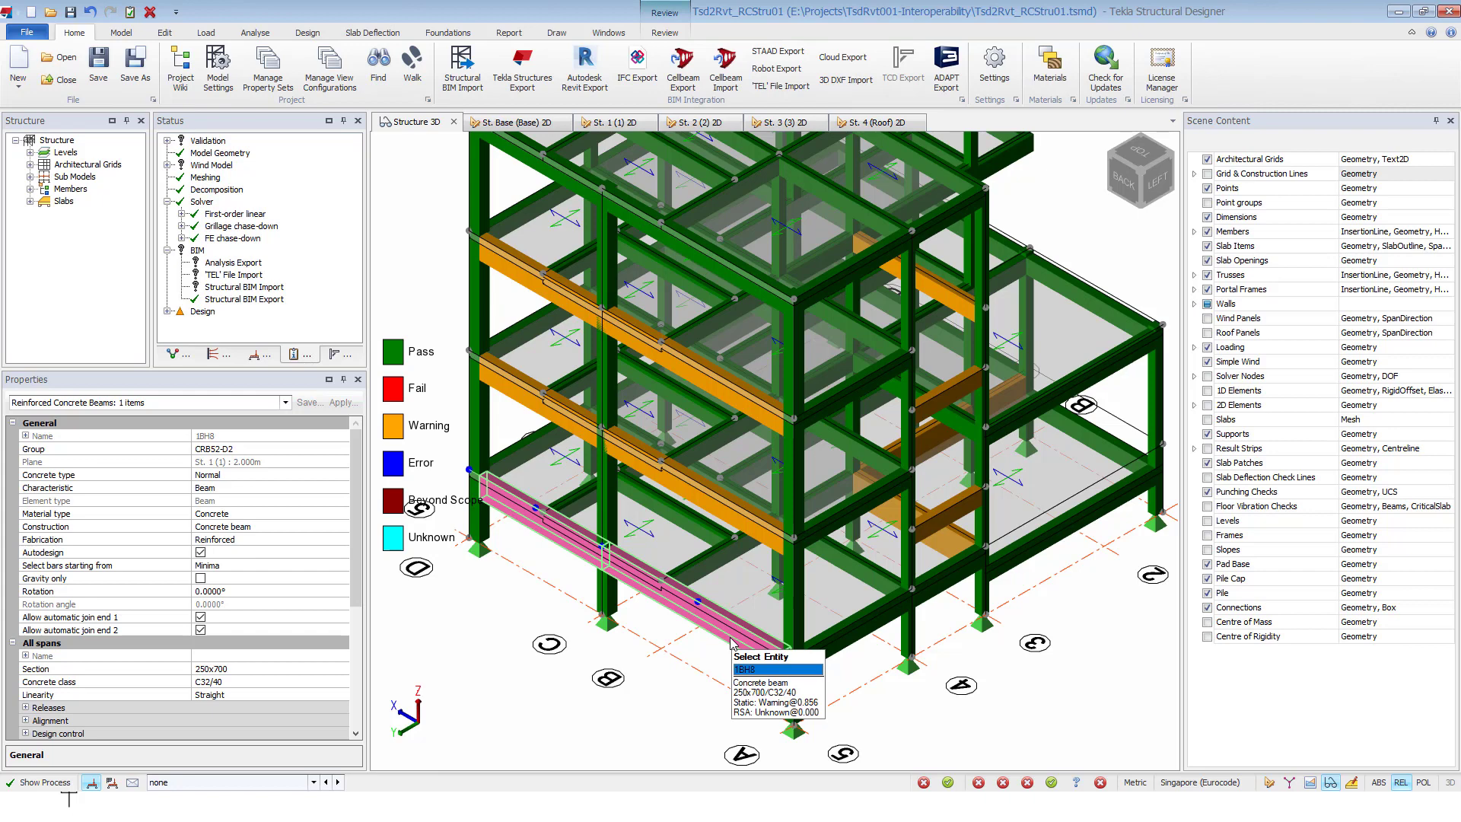
right_click(732, 643)
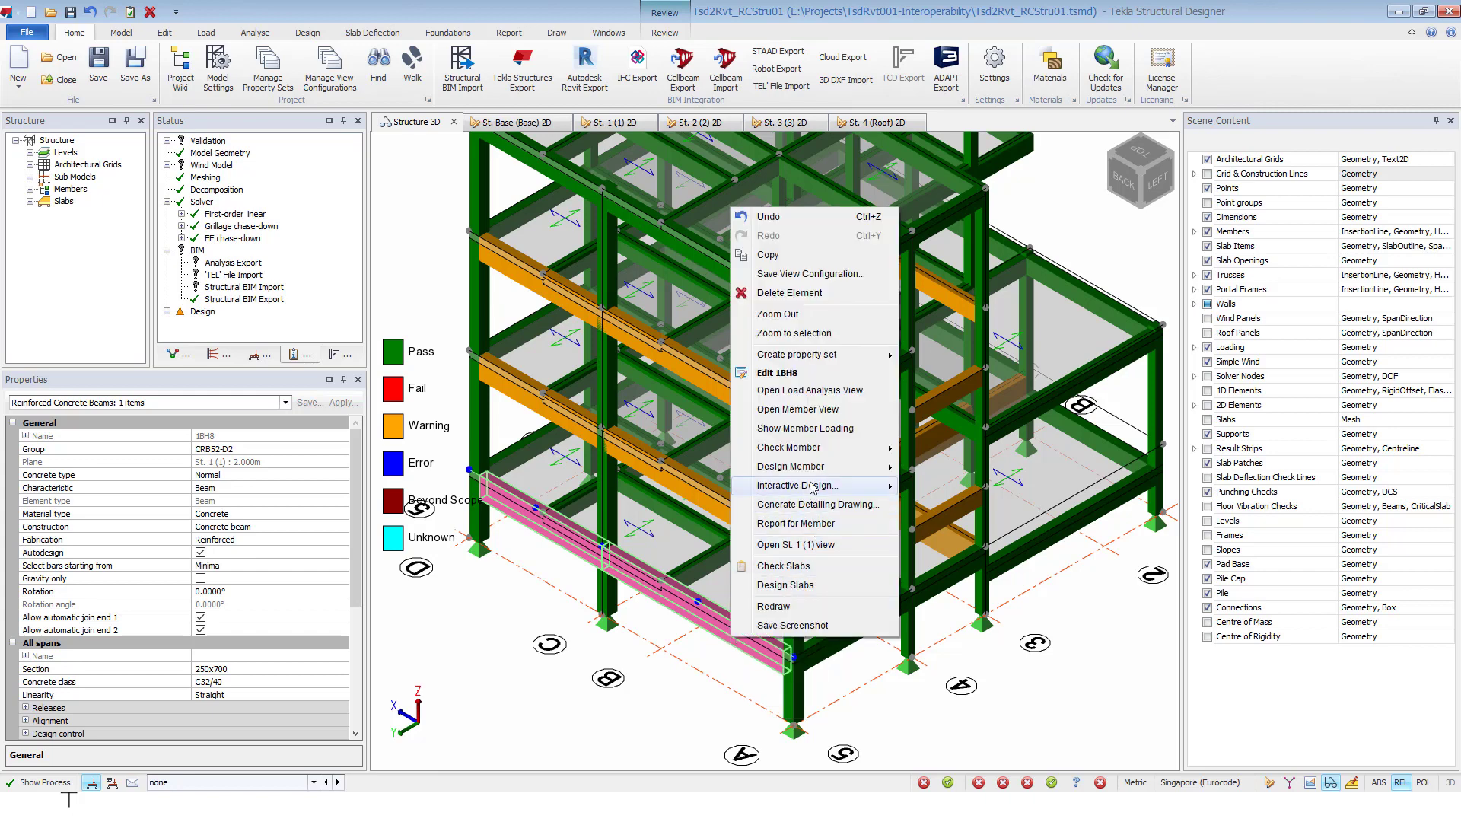
mouse_move(818, 455)
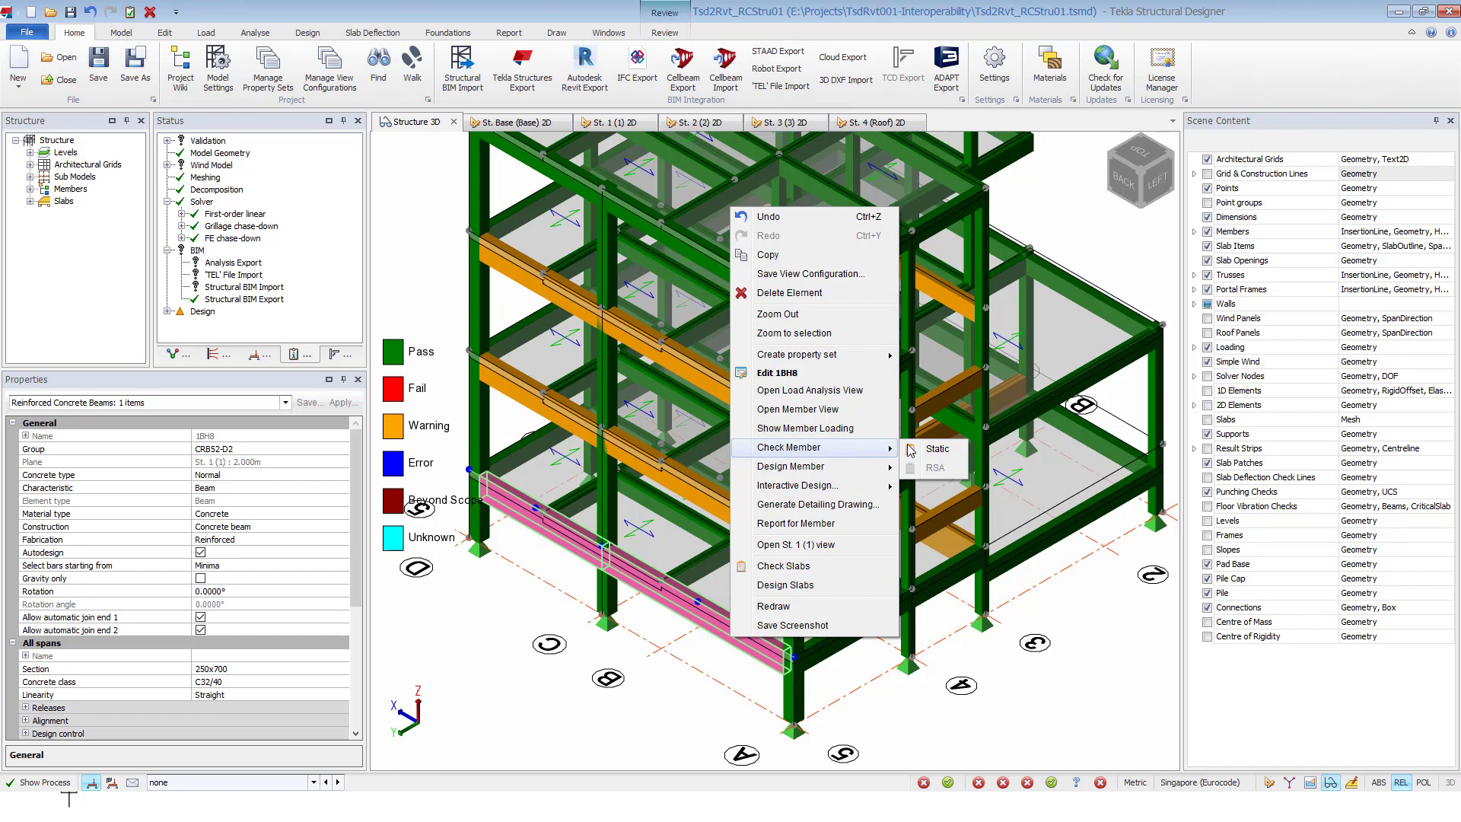
left_click(949, 451)
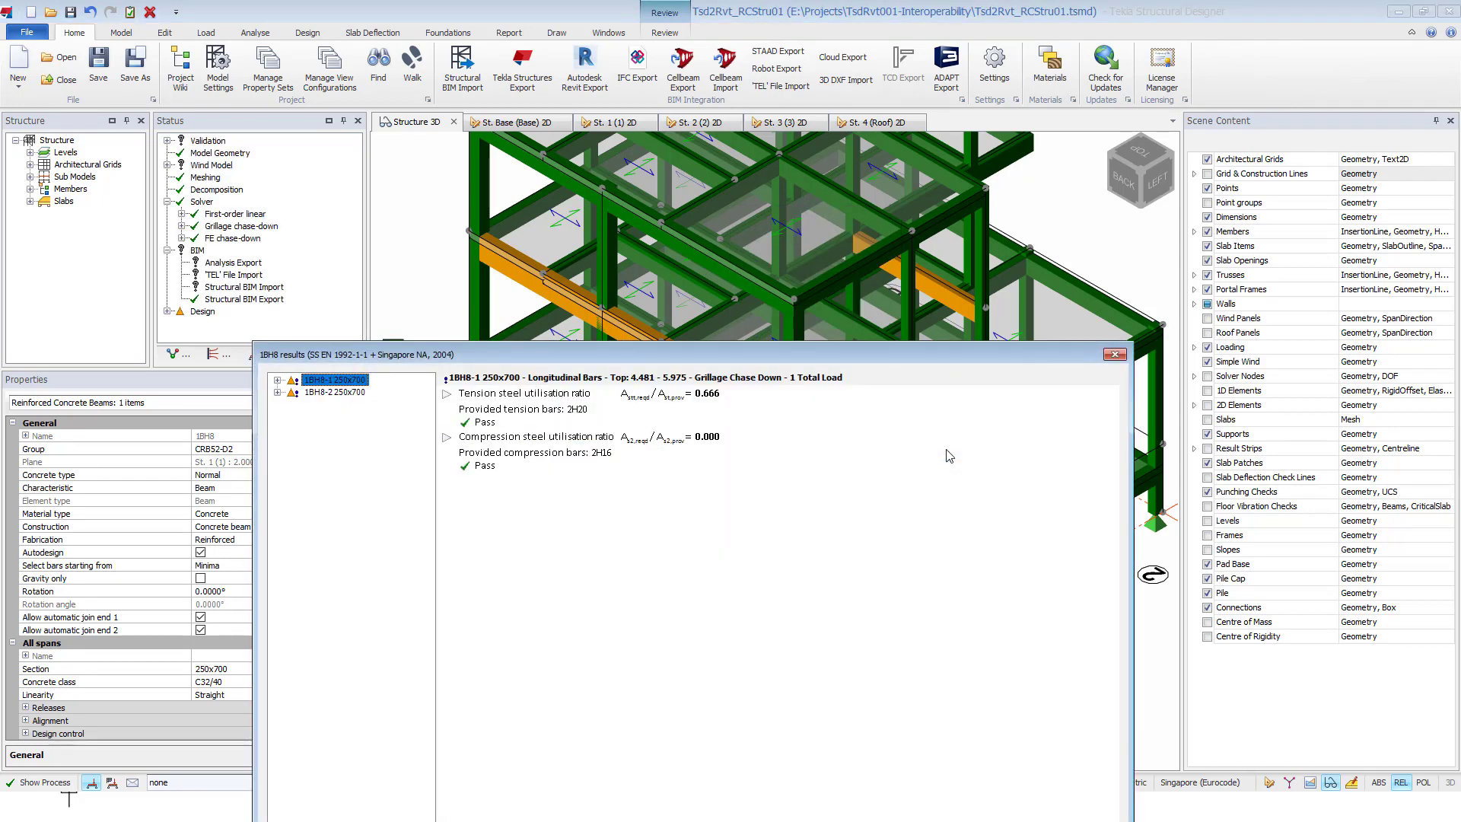
left_click(277, 379)
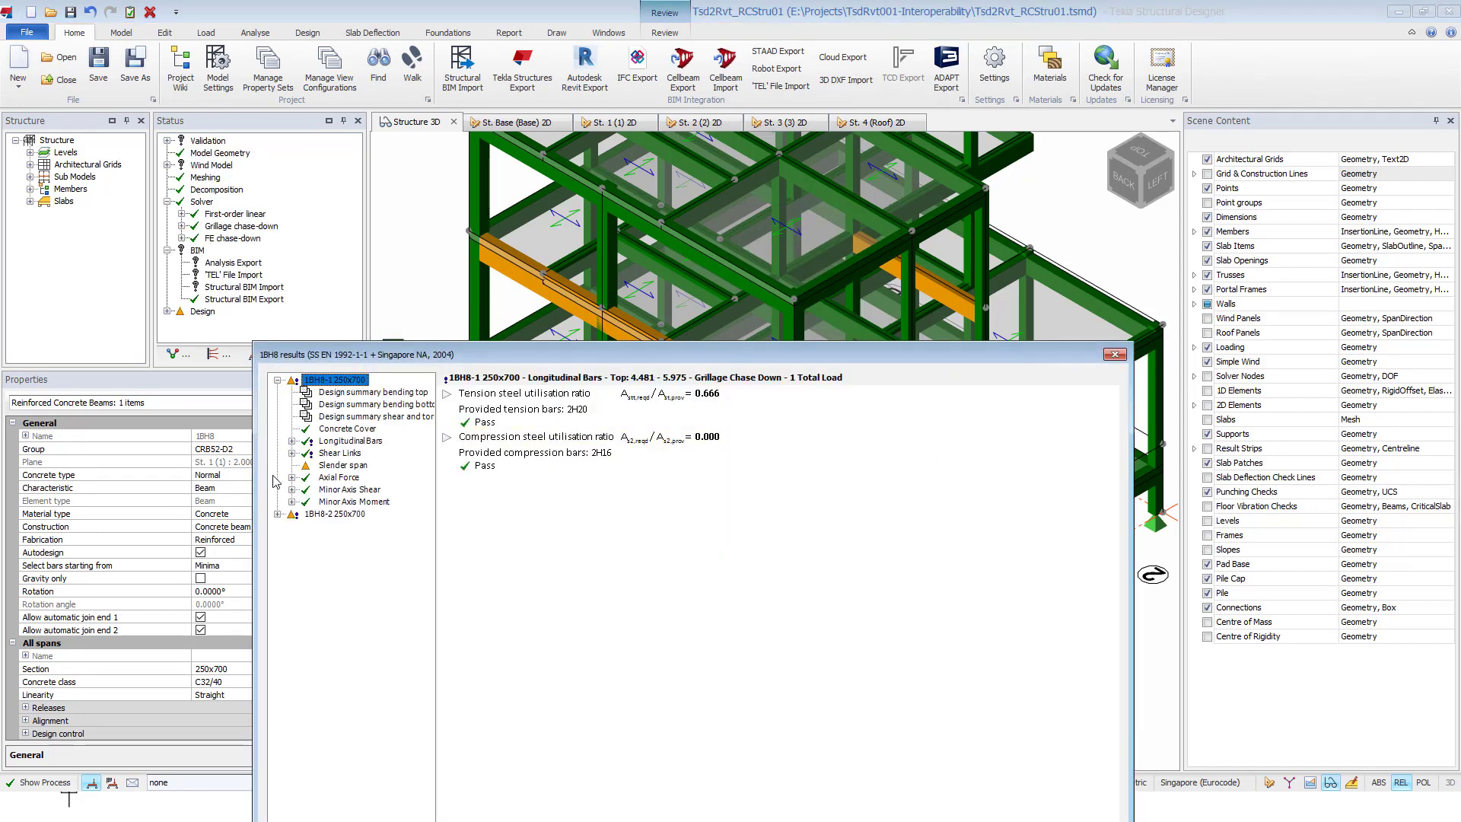
left_click(346, 466)
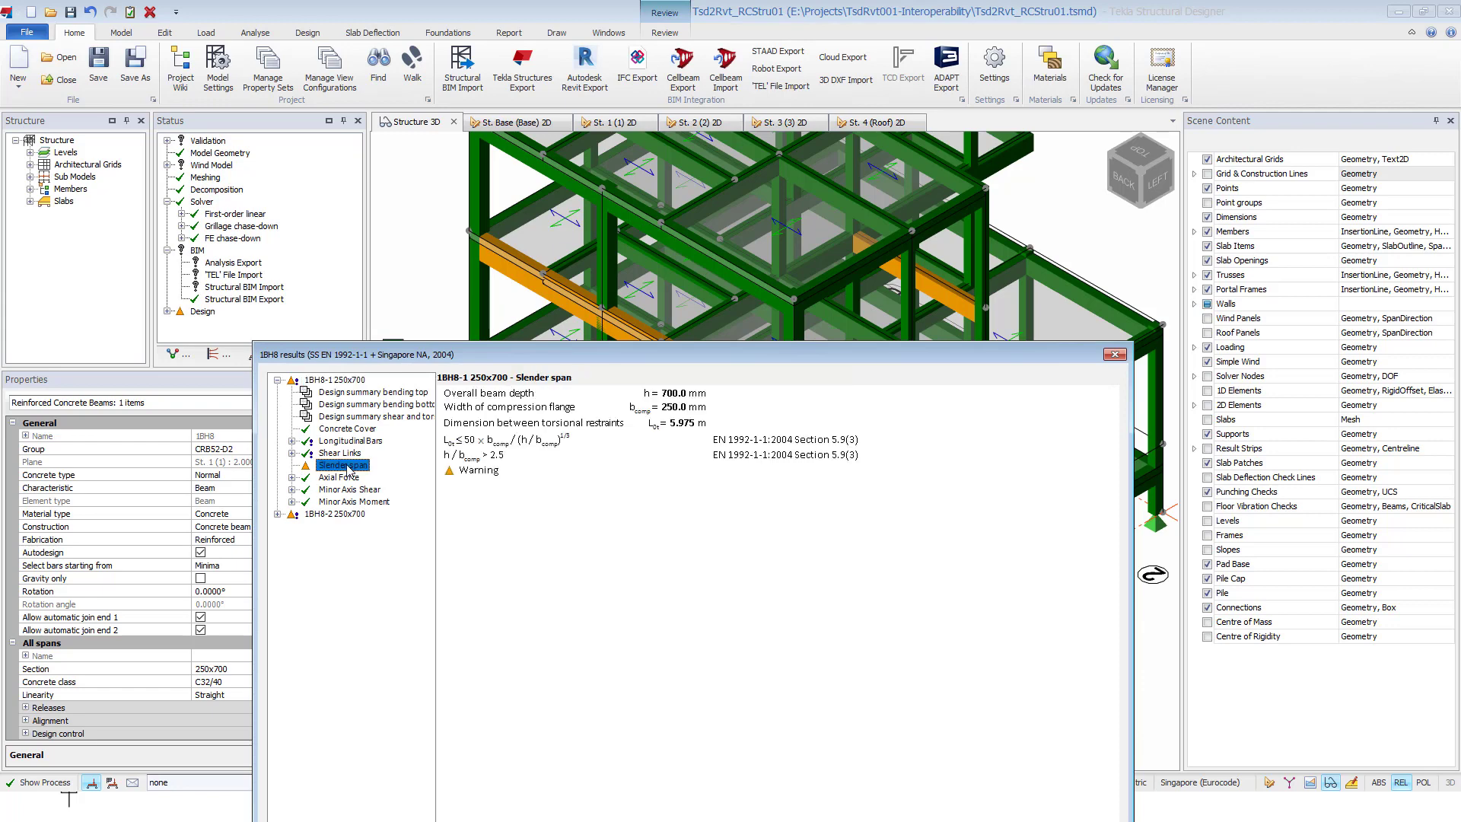
left_click(277, 515)
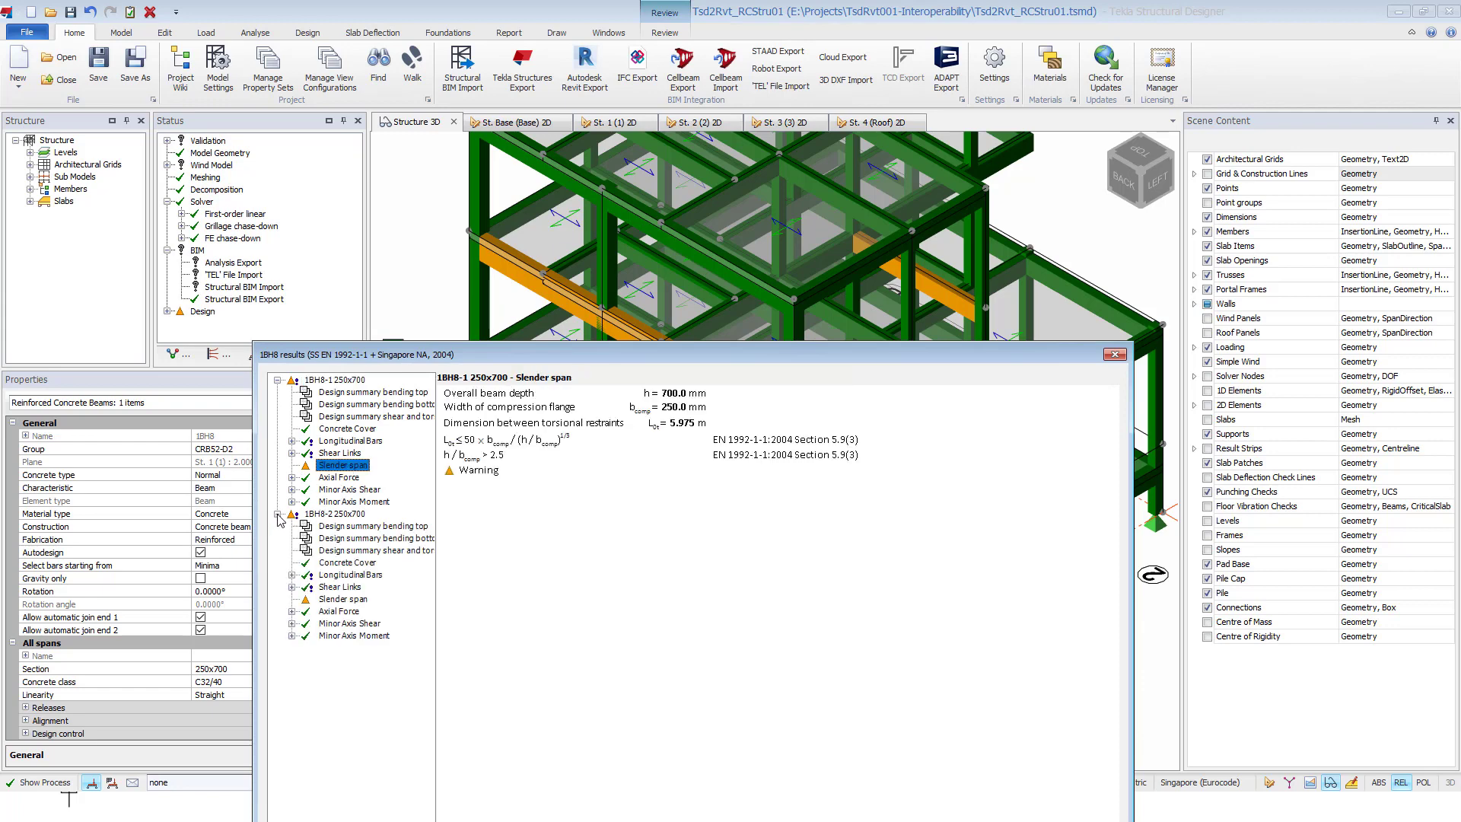
left_click(344, 601)
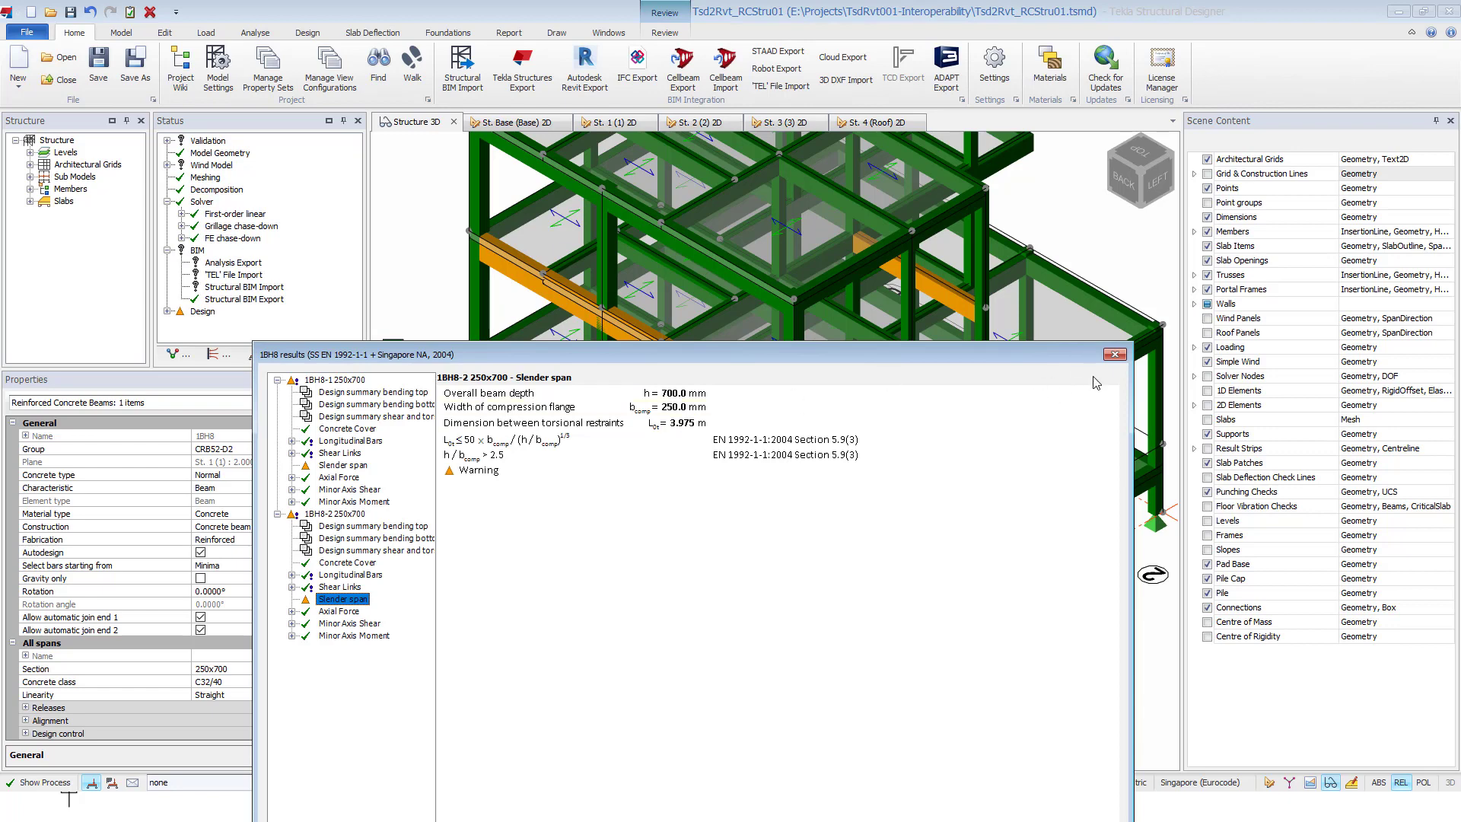
left_click(1116, 354)
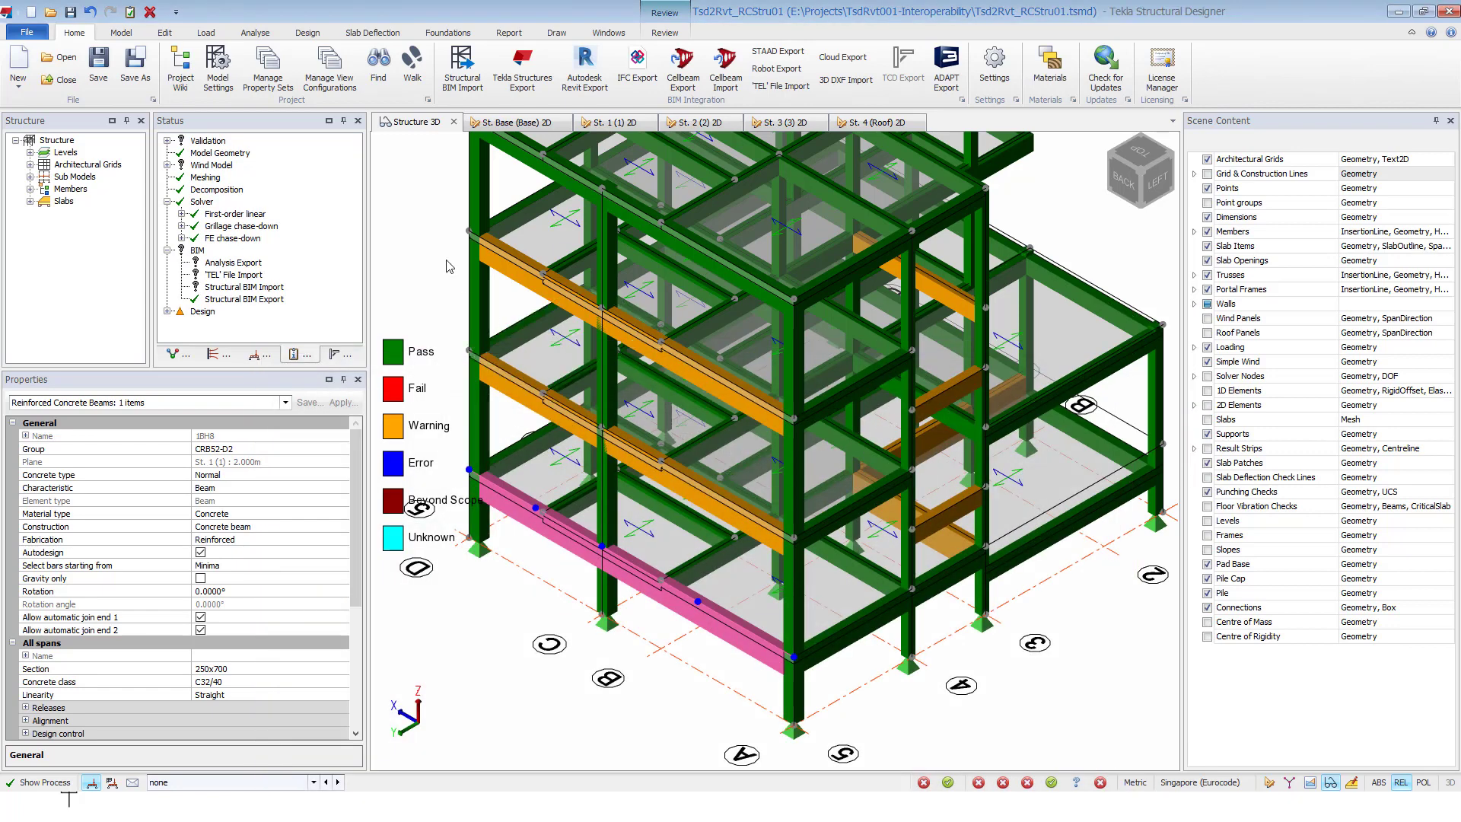
- Return the 3D model from the design review display to the structural view and look over the frame
scroll(427, 248, "down", 2)
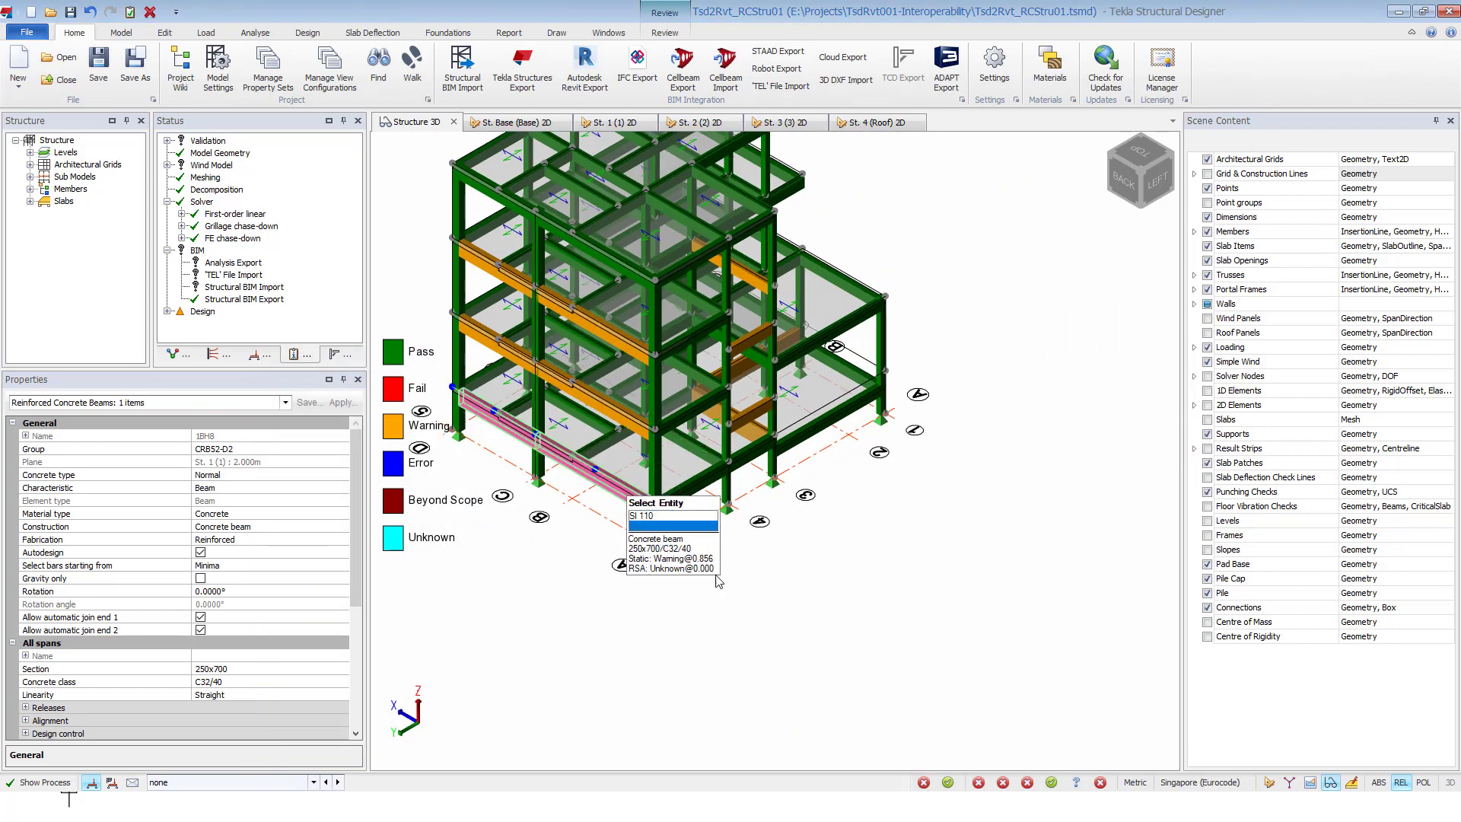
left_click(1269, 782)
scroll(890, 648, "up", 1)
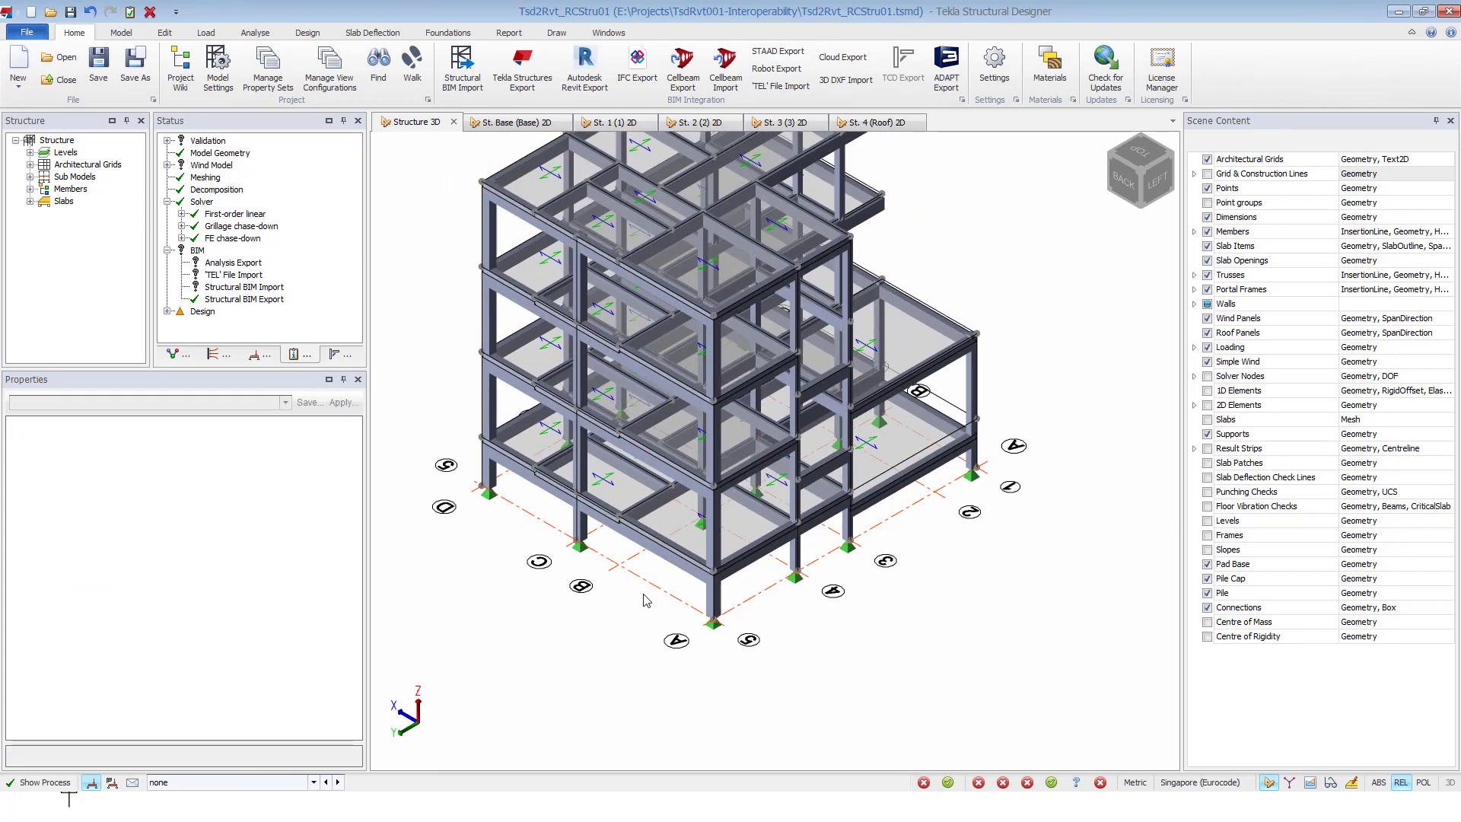
scroll(646, 601, "down", 2)
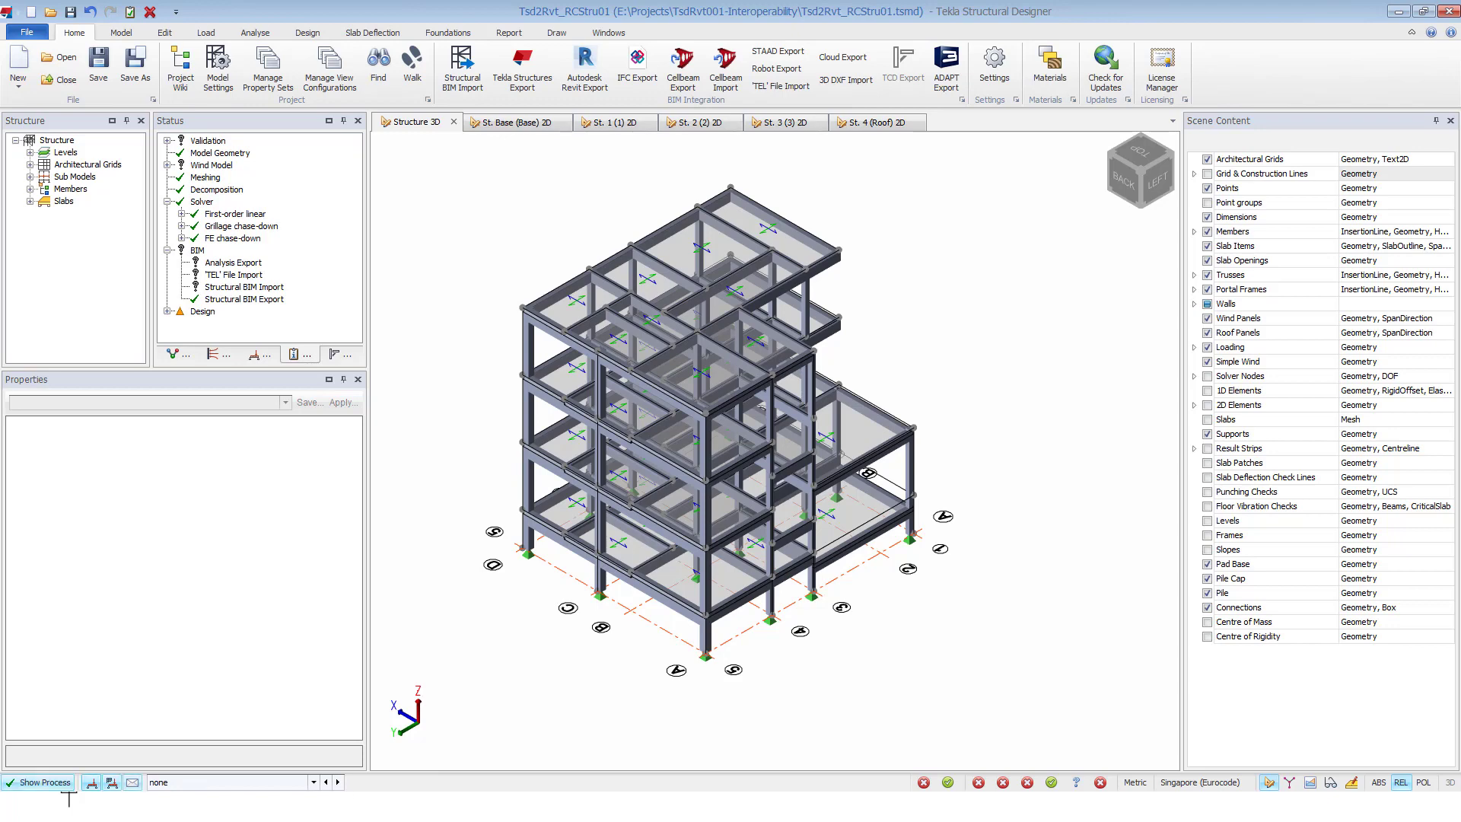
- Switch to Autodesk Revit and open the default 3D view of the Rvt4Tsd_RCStru01 model
left_click(69, 799)
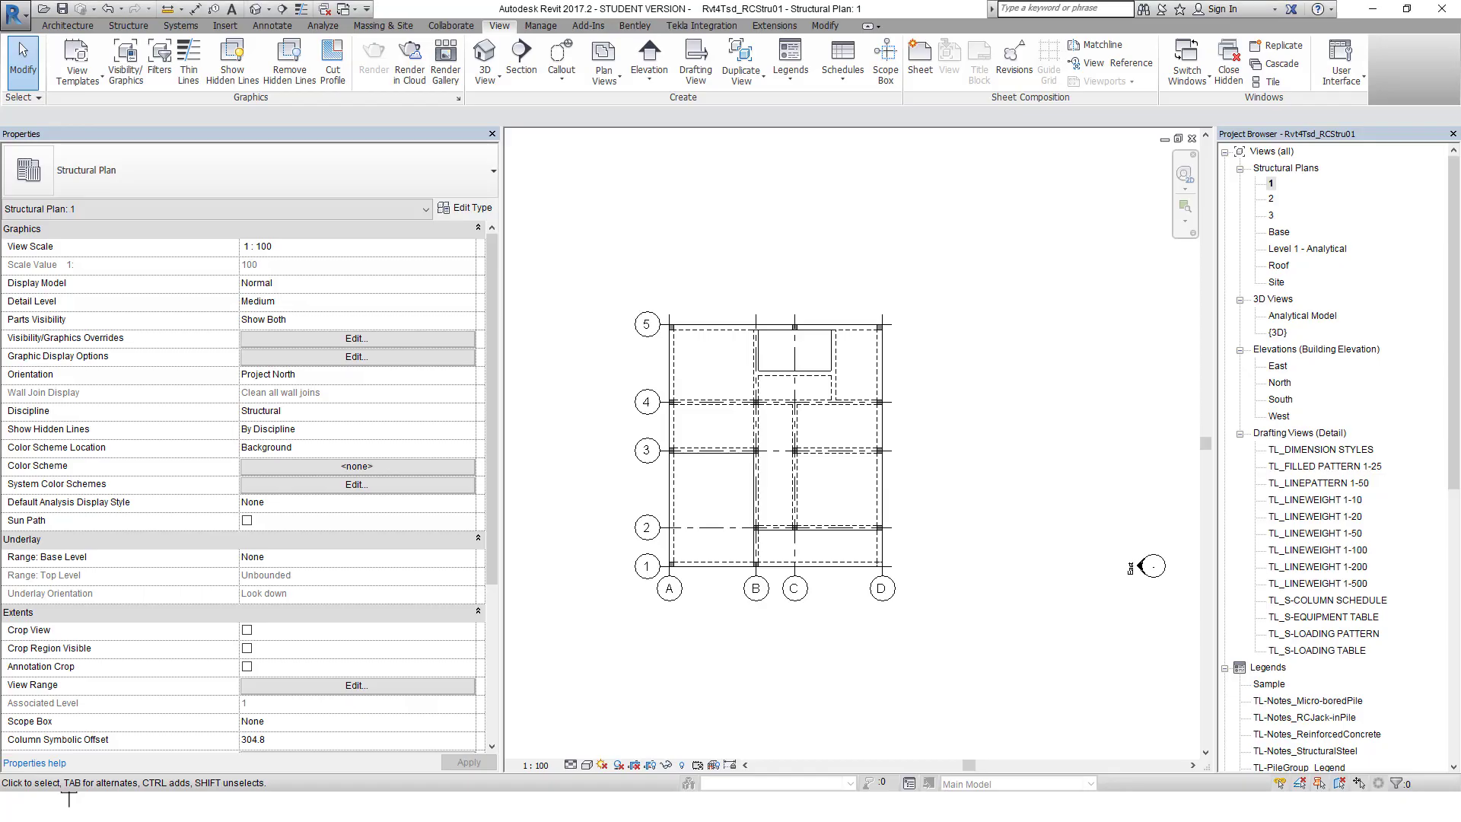
left_click(256, 9)
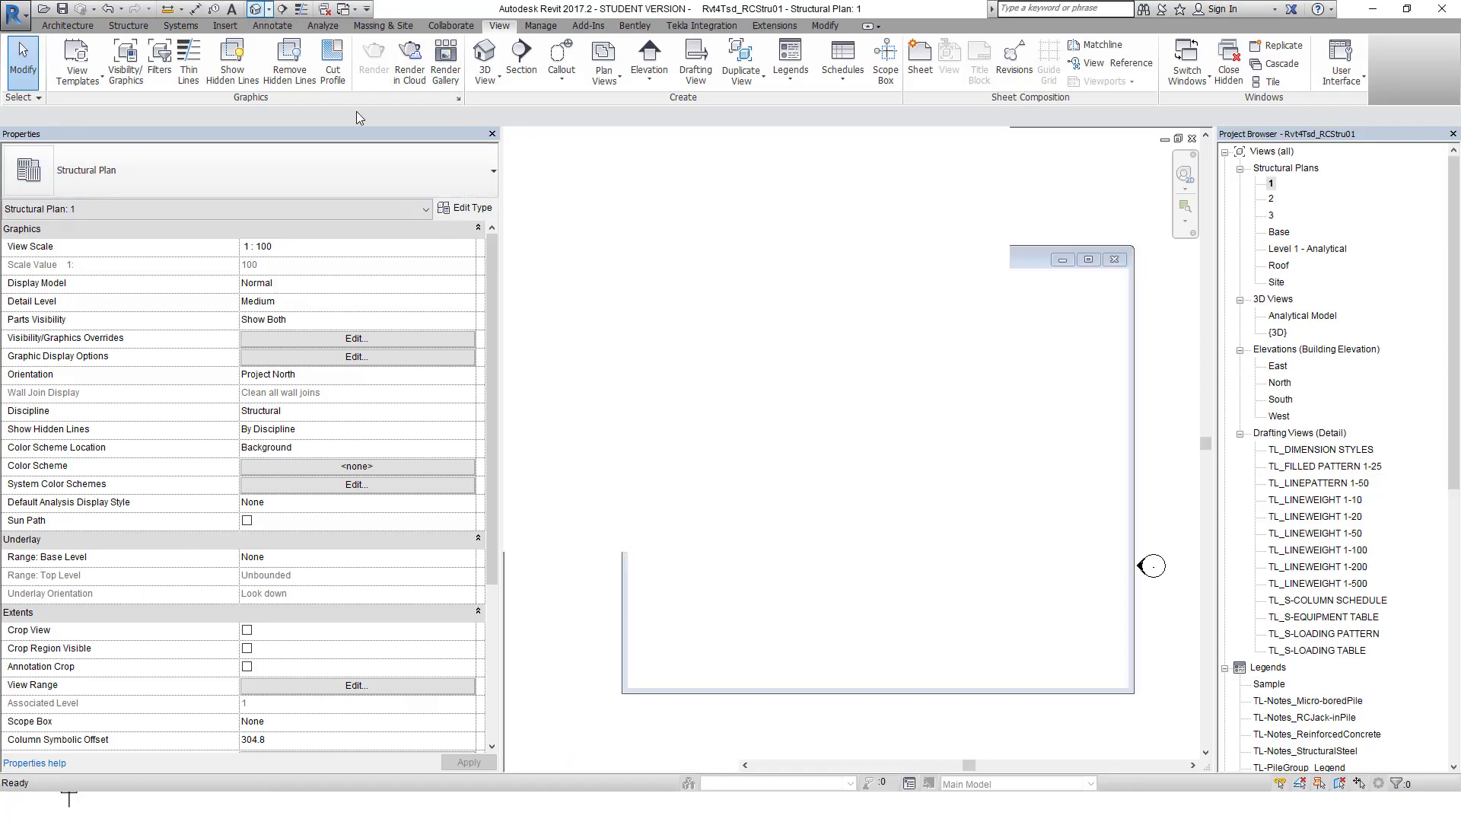
scroll(606, 196, "down", 1)
middle_click_drag(608, 200, 696, 259)
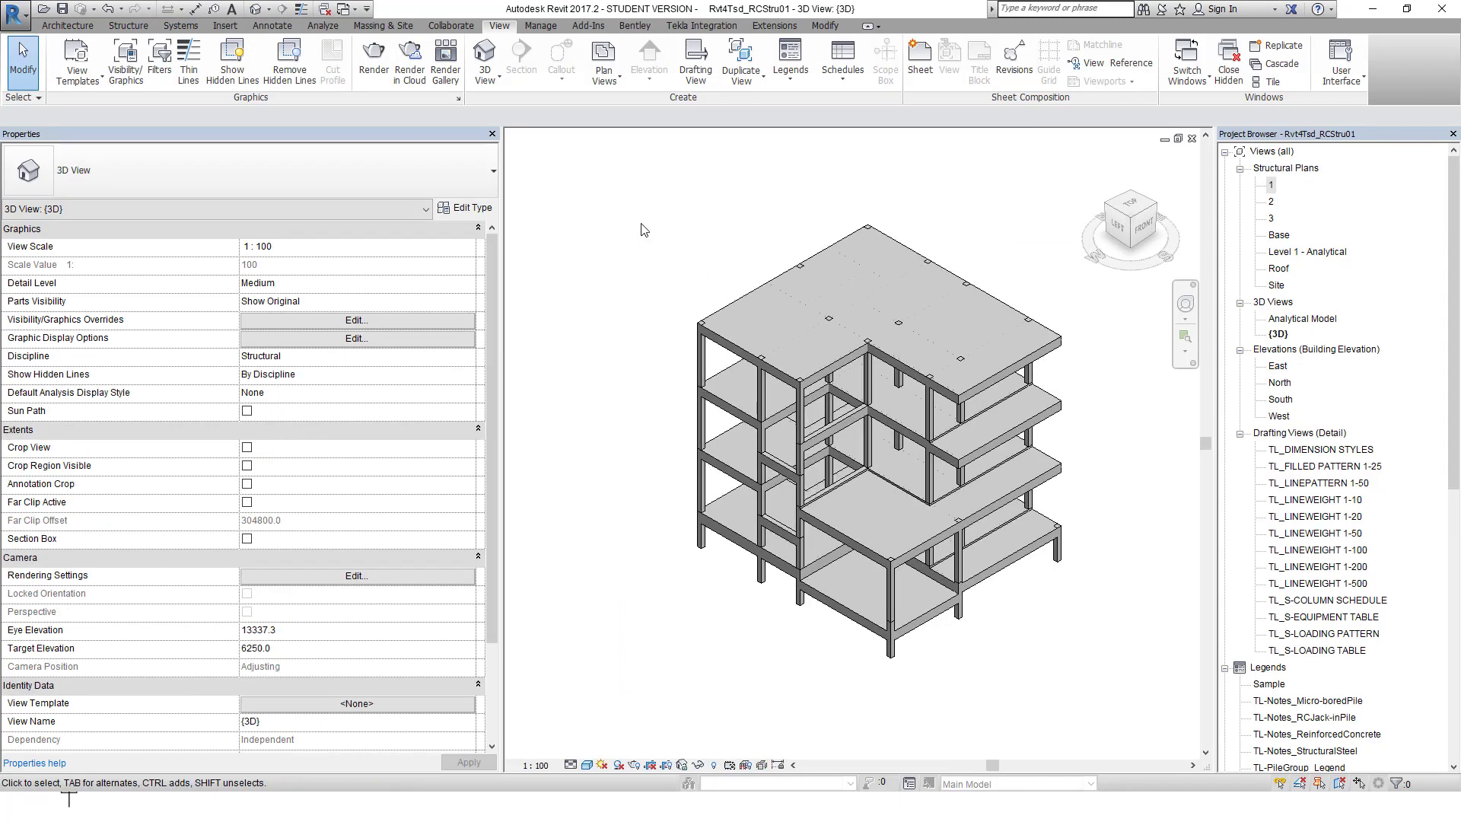
- Start the Integrator for Structural Designer to import with Update existing model, using Tsd2Rvt_RCStru01.cxl from the XChangeFile folder as the import file
left_click(689, 28)
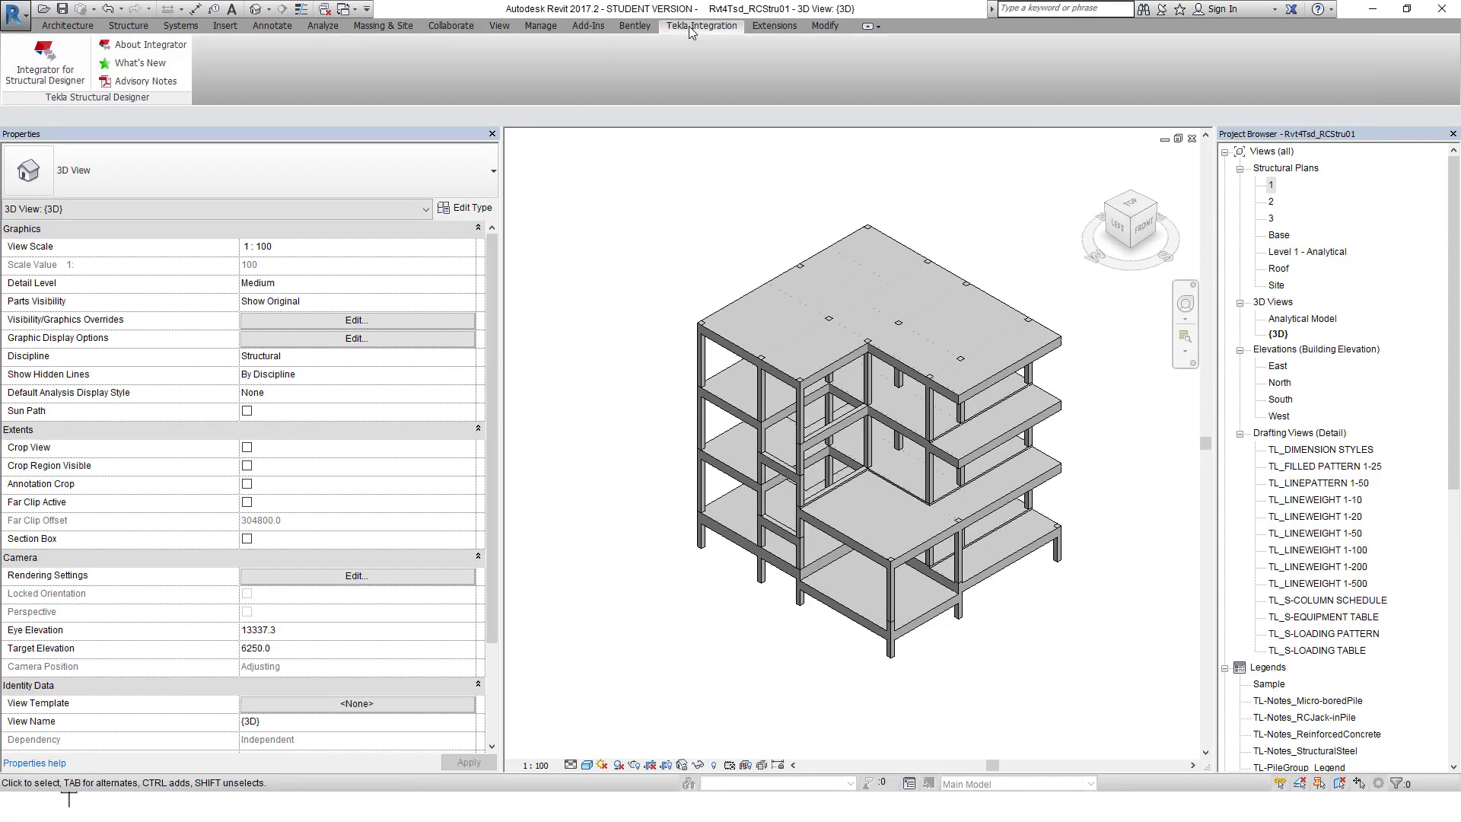
left_click(47, 58)
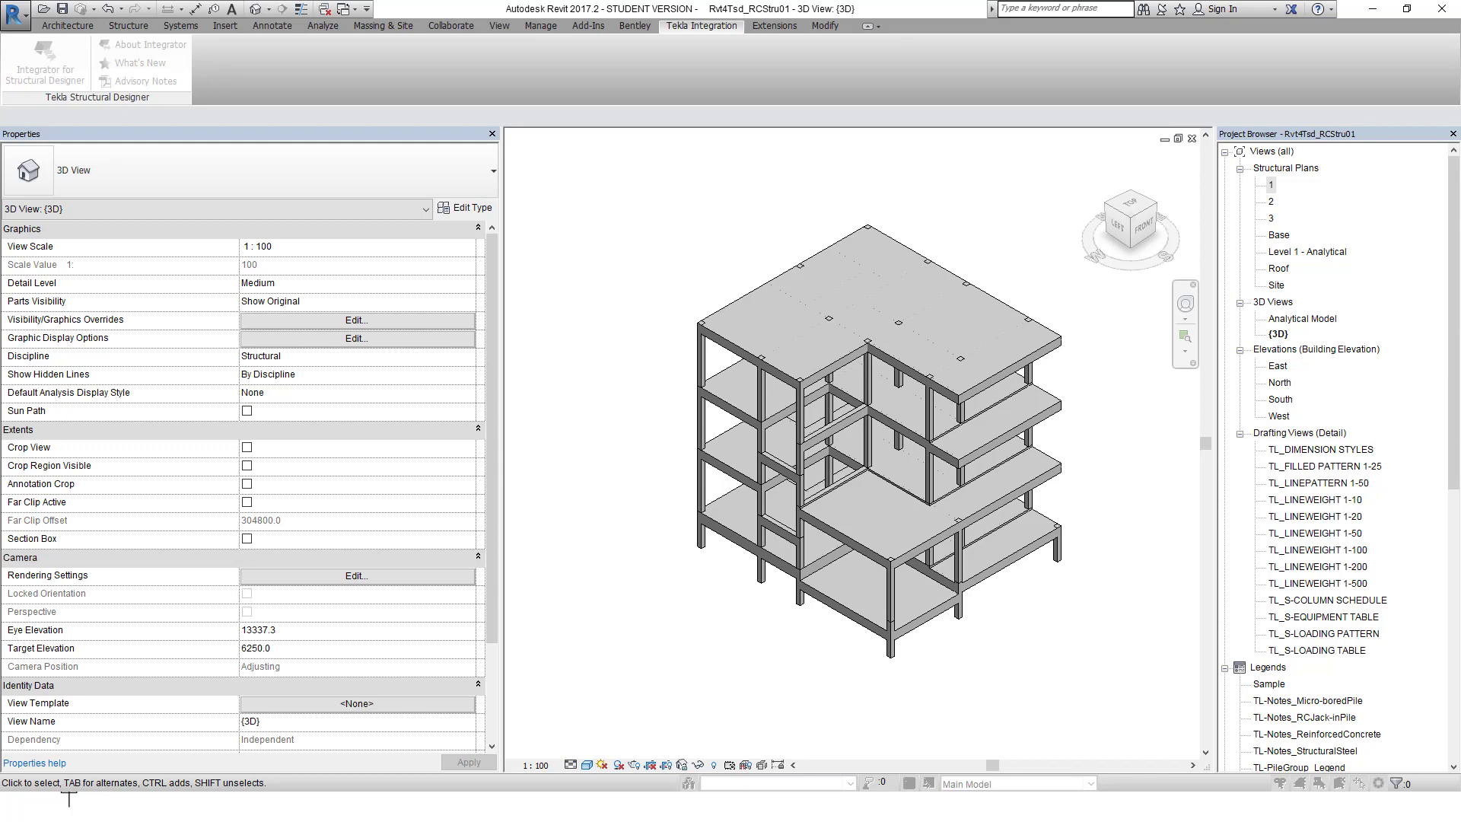
left_click(493, 620)
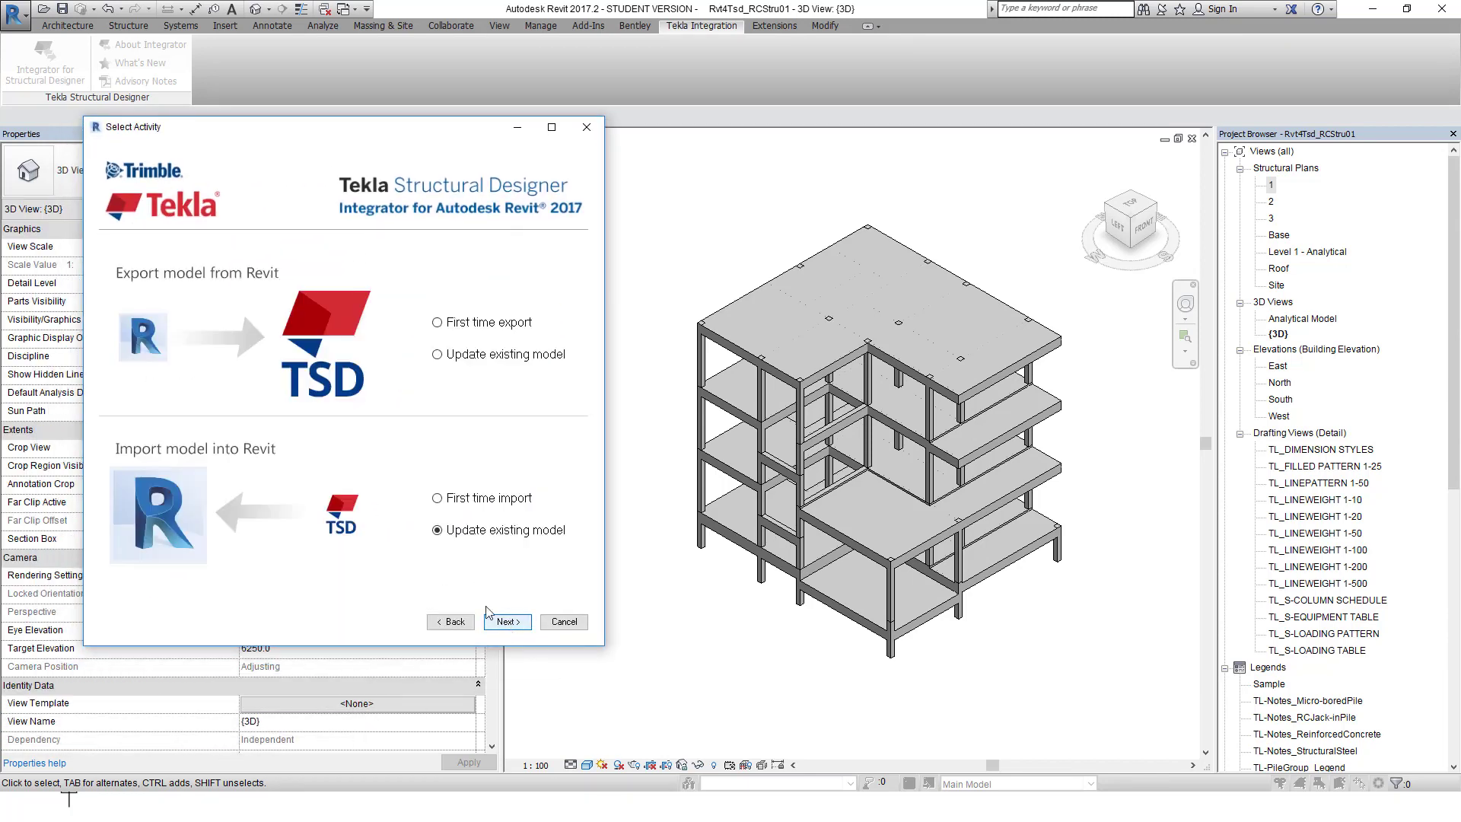
left_click(508, 621)
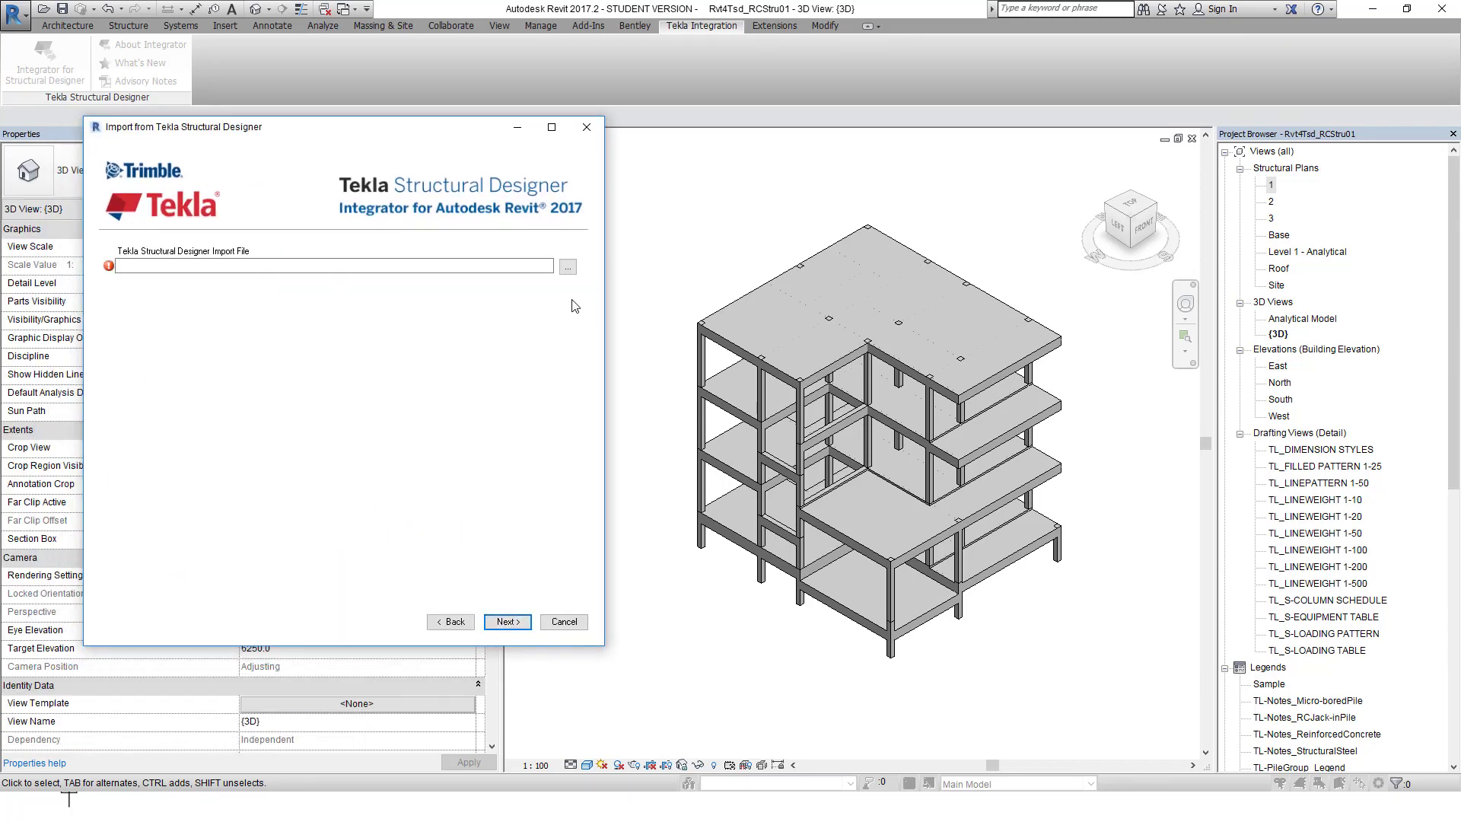
left_click(568, 267)
left_click(335, 252)
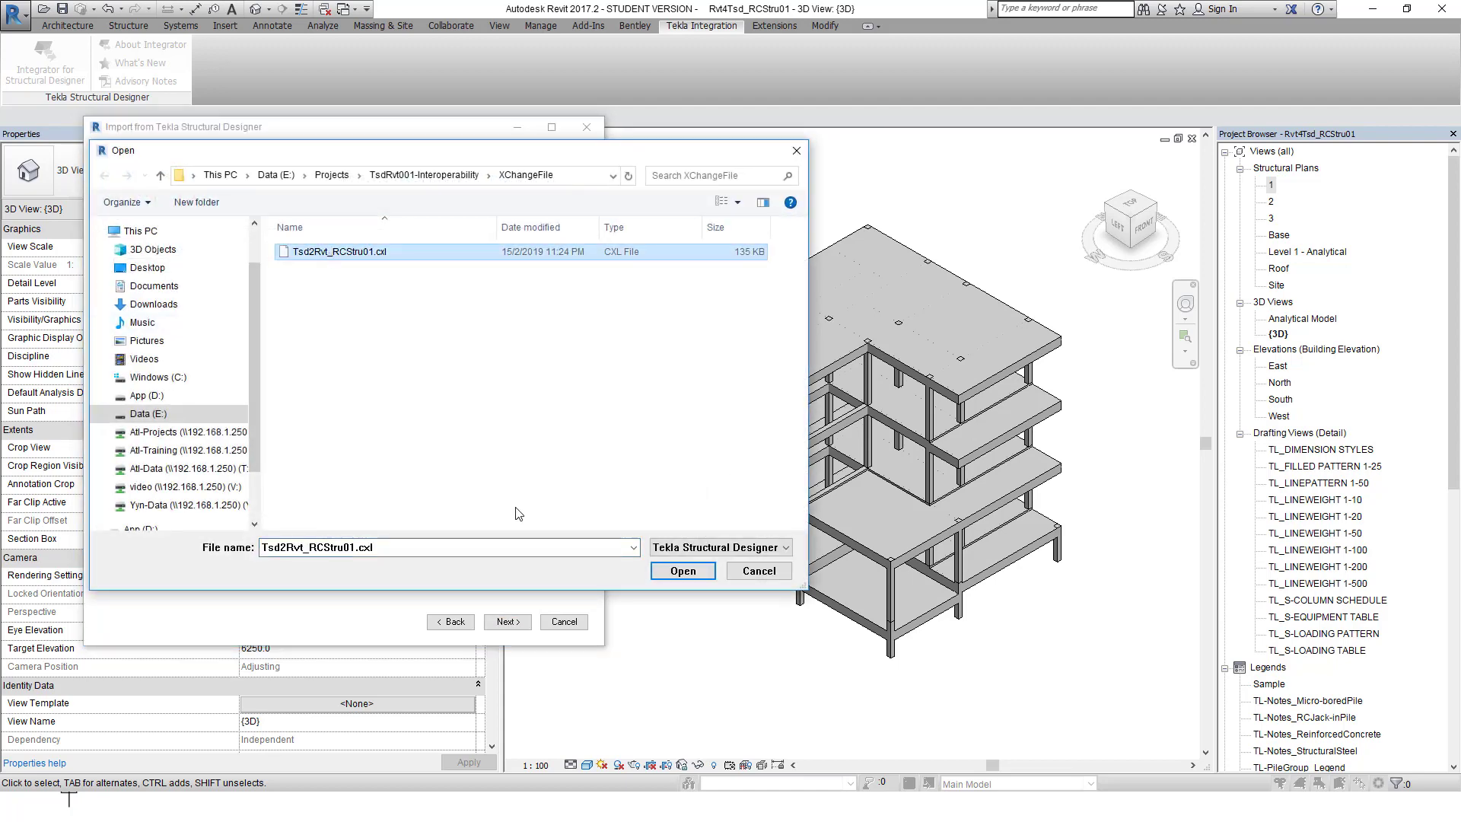
left_click(688, 570)
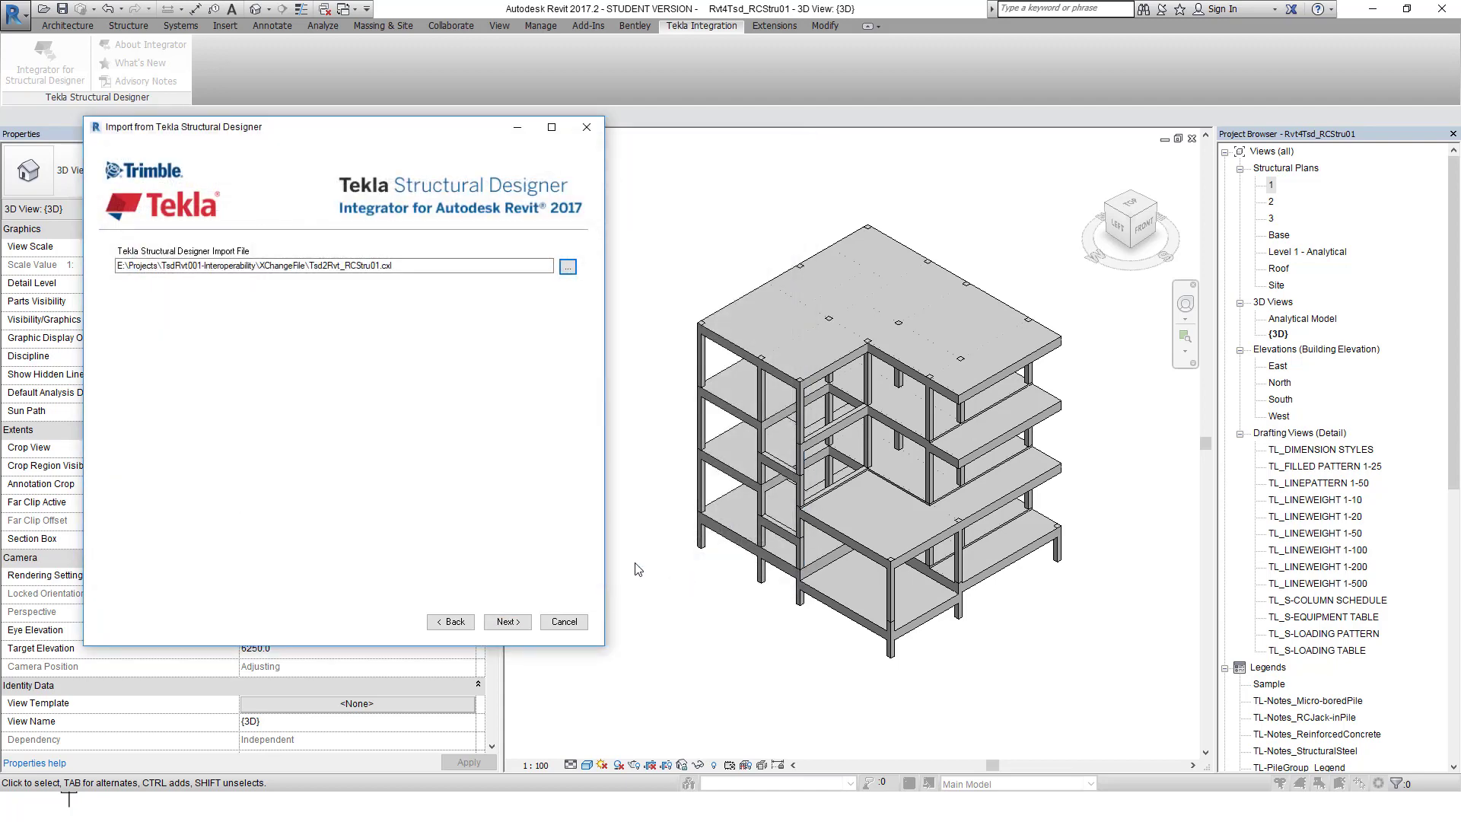
- Finish the update import with only Members and their openings included, keeping the custom mapping files unreviewed, and close the import log
left_click(512, 623)
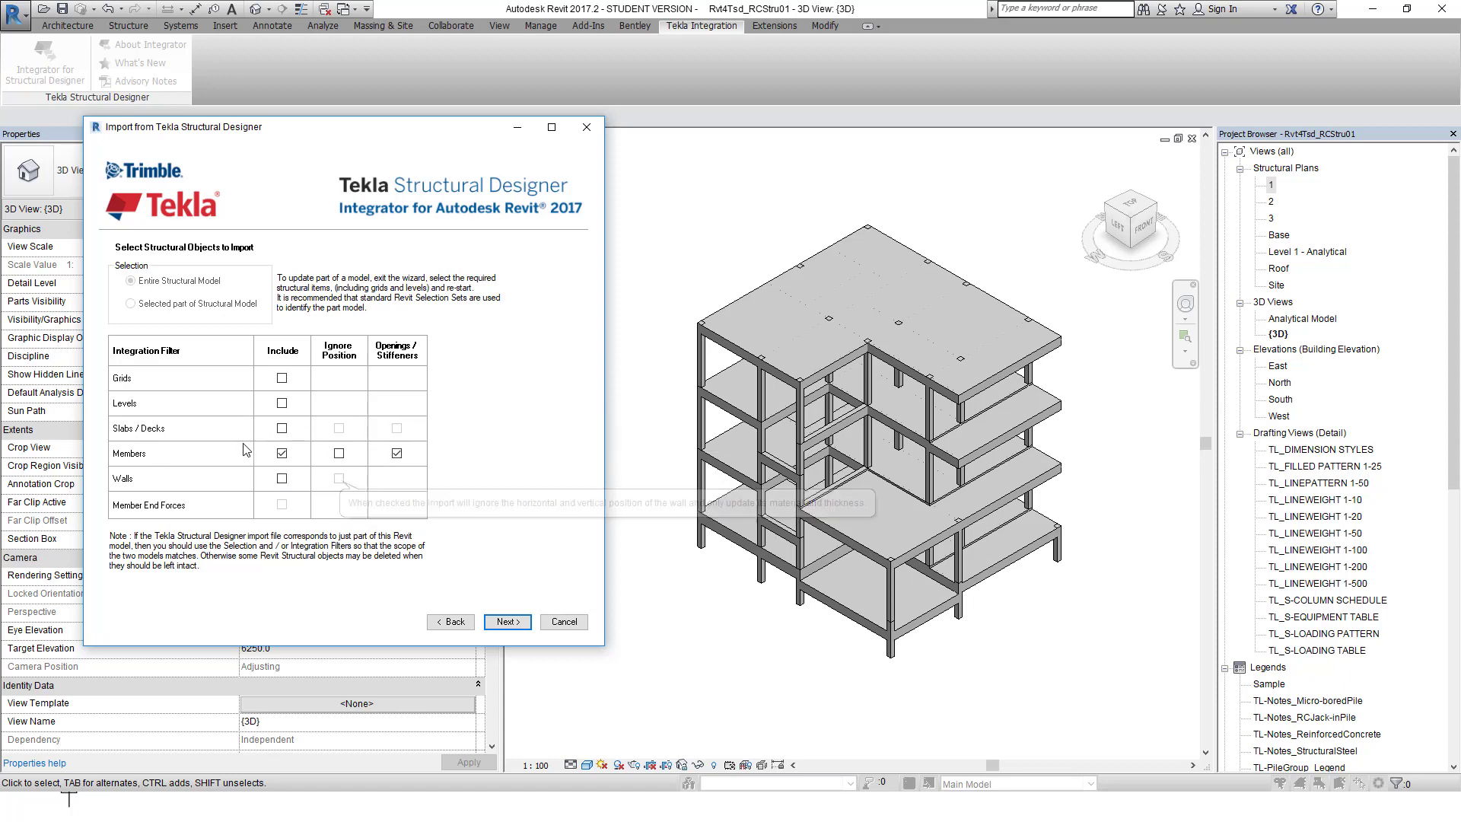
left_click(514, 624)
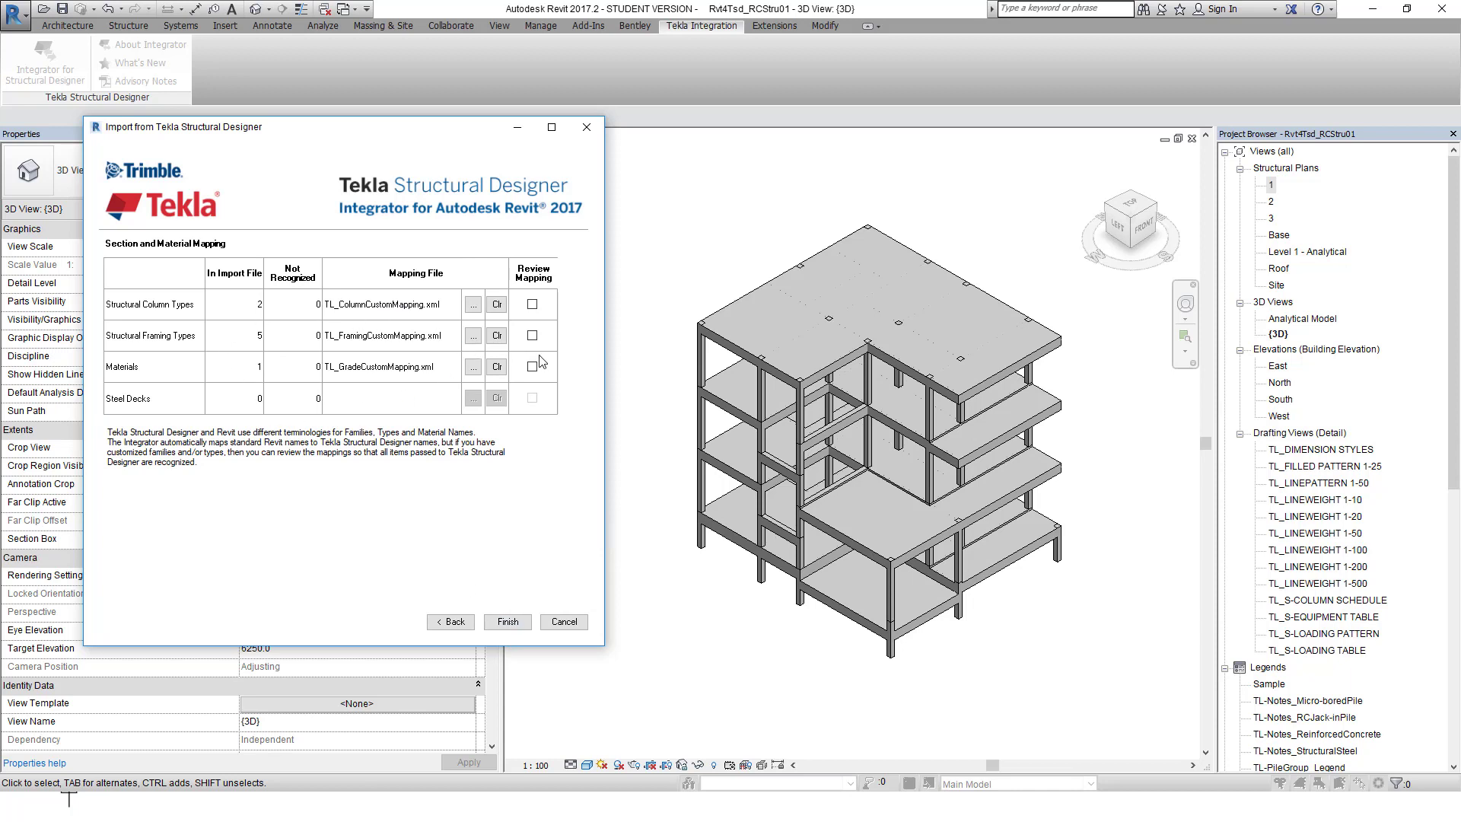
left_click(507, 621)
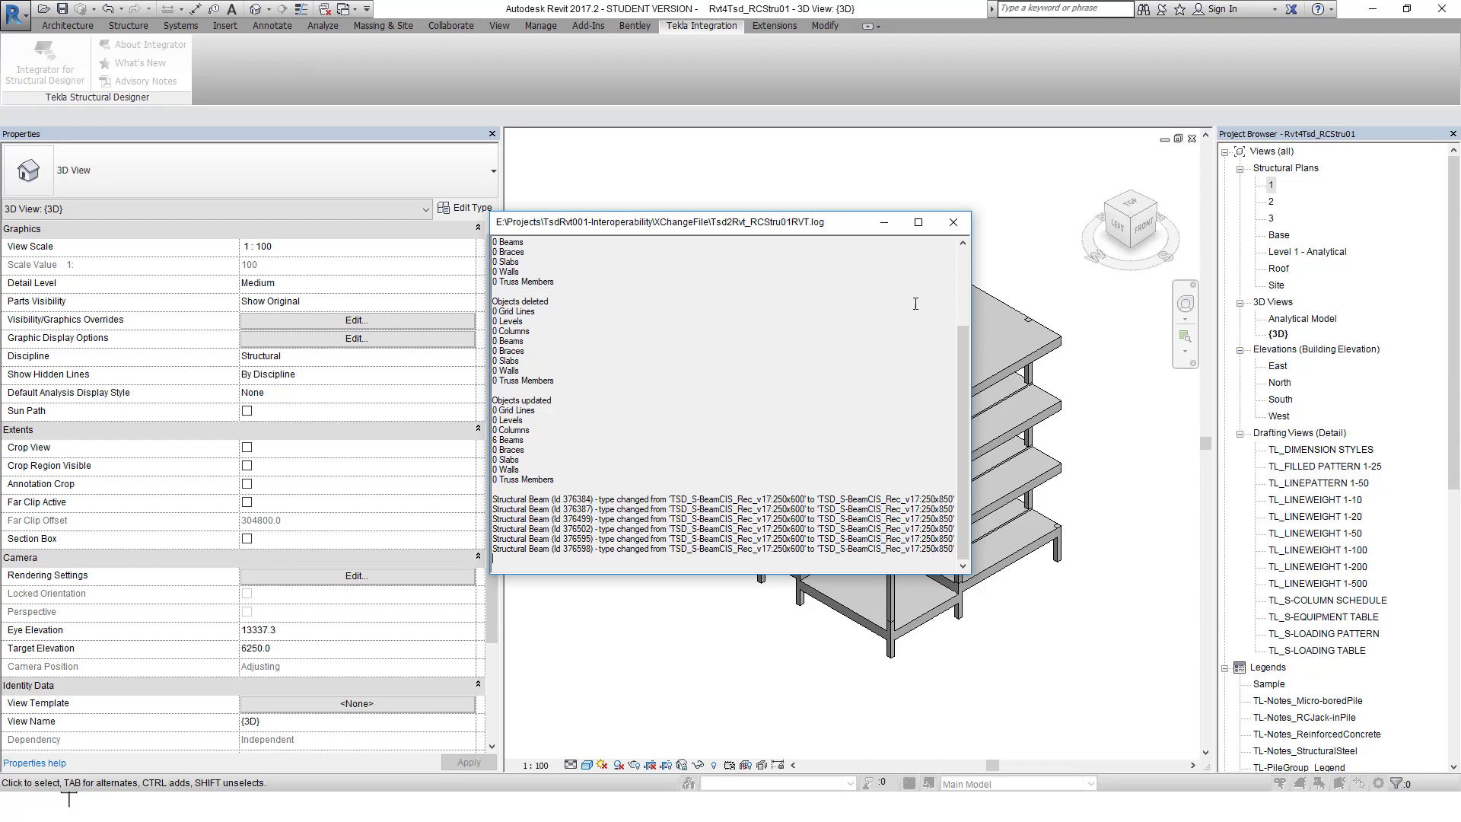
left_click(953, 223)
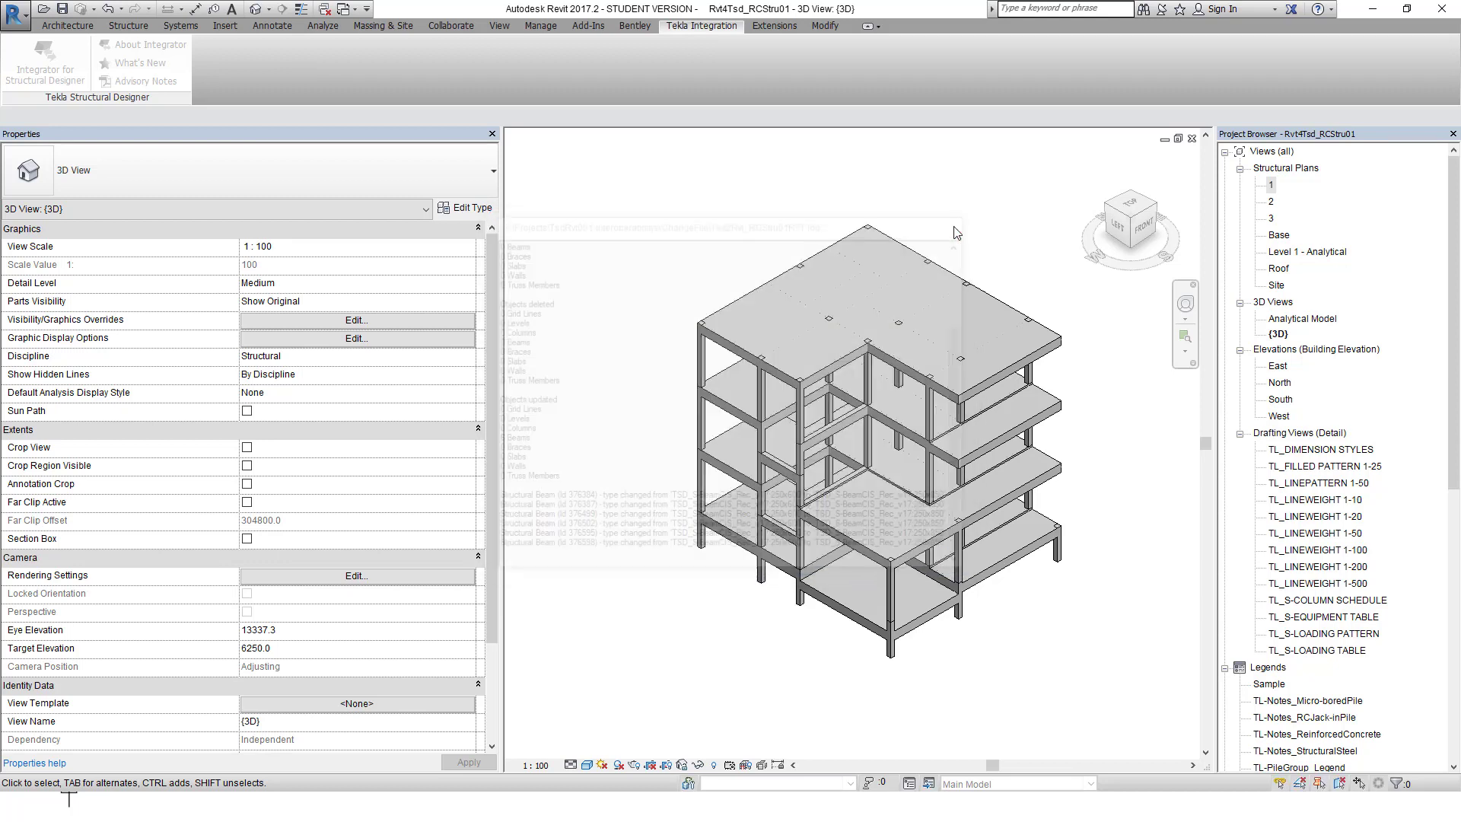
- View the Revit model from its back-left corner and check the section of the front corner column in Tekla Structural Designer against it
left_click(1110, 207)
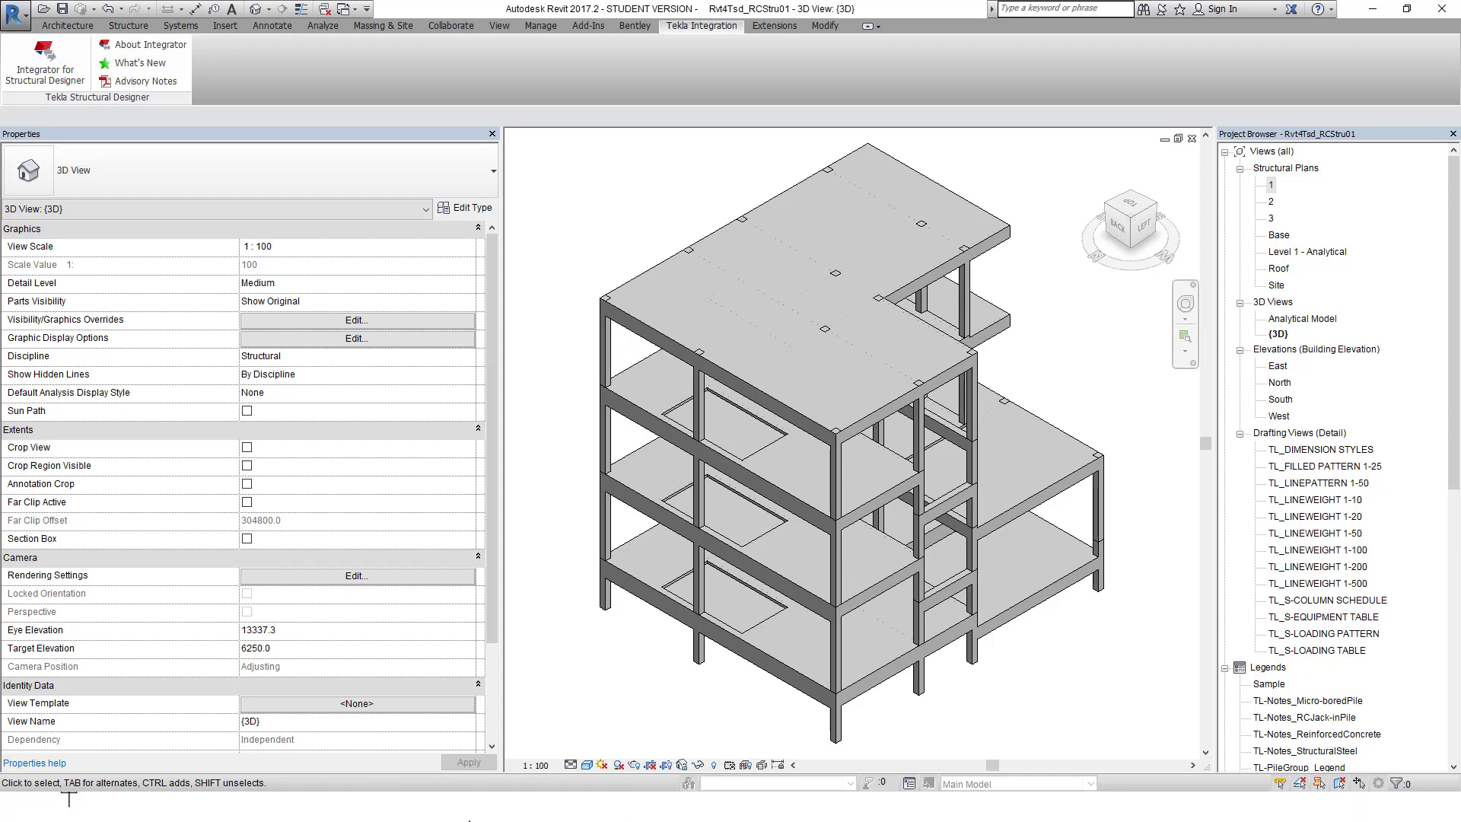
left_click(68, 799)
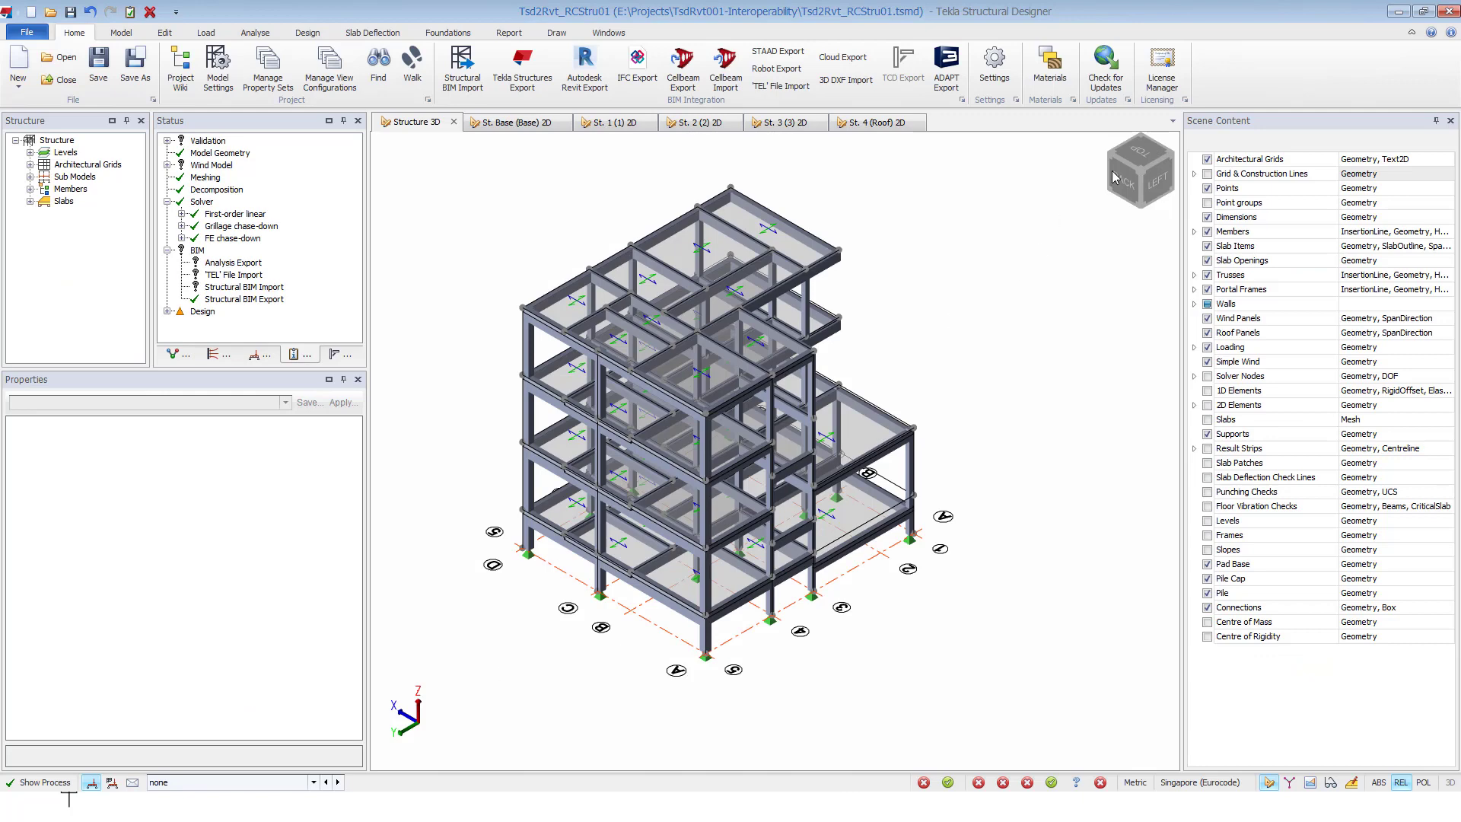
left_click(708, 589)
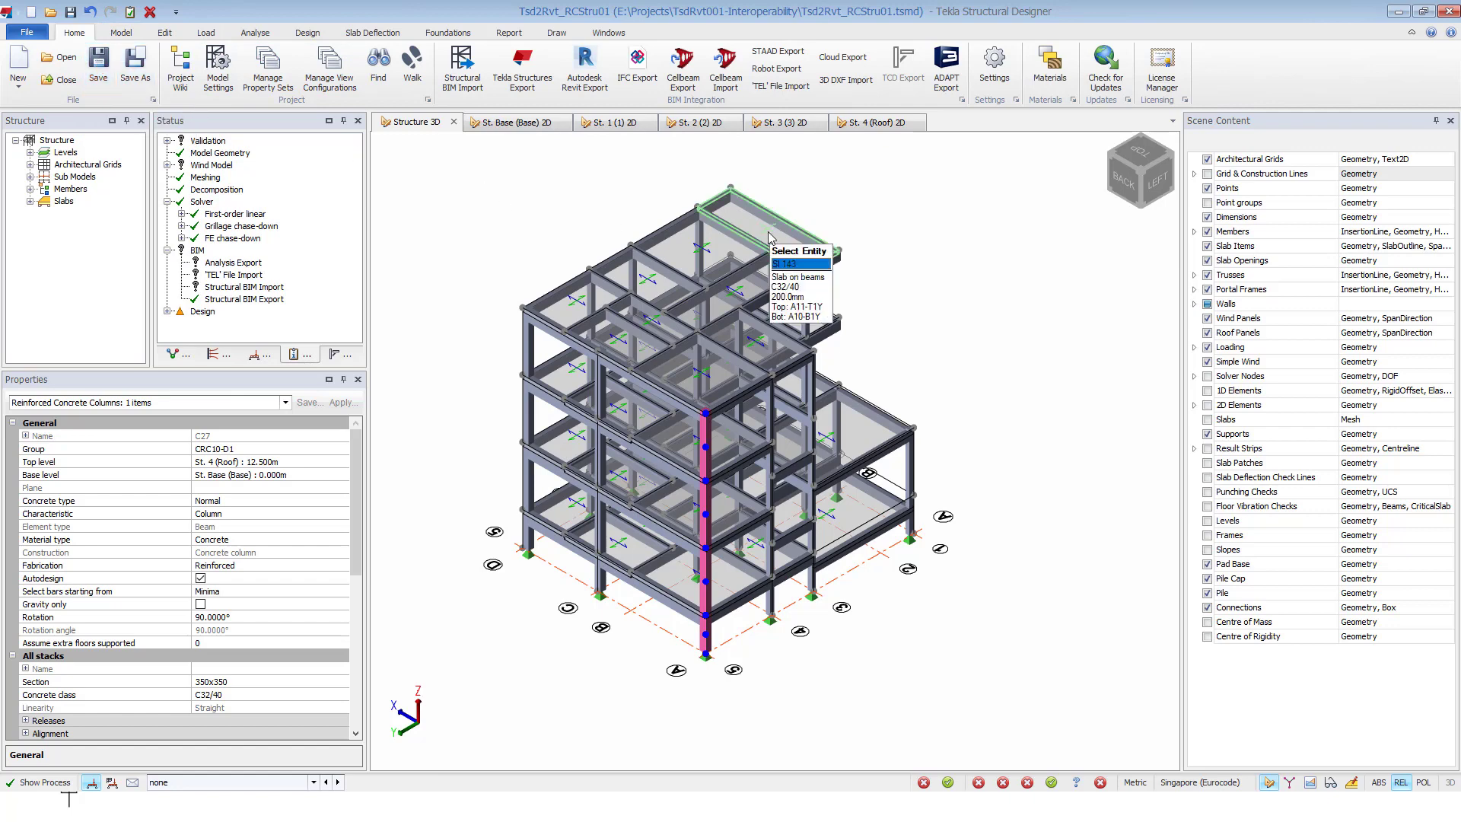
left_click(1398, 12)
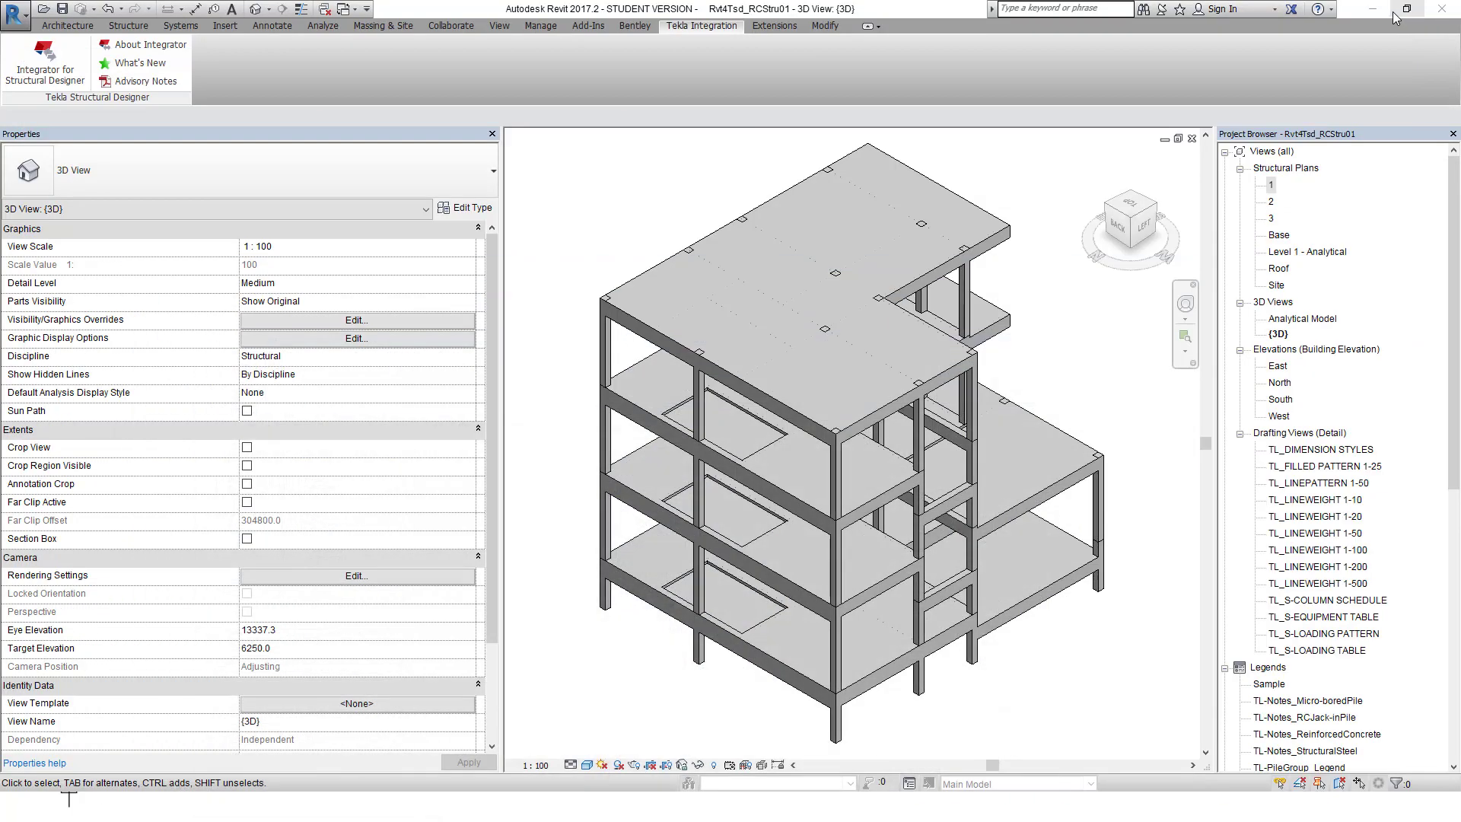
scroll(615, 245, "down", 1)
middle_click_drag(626, 254, 665, 258)
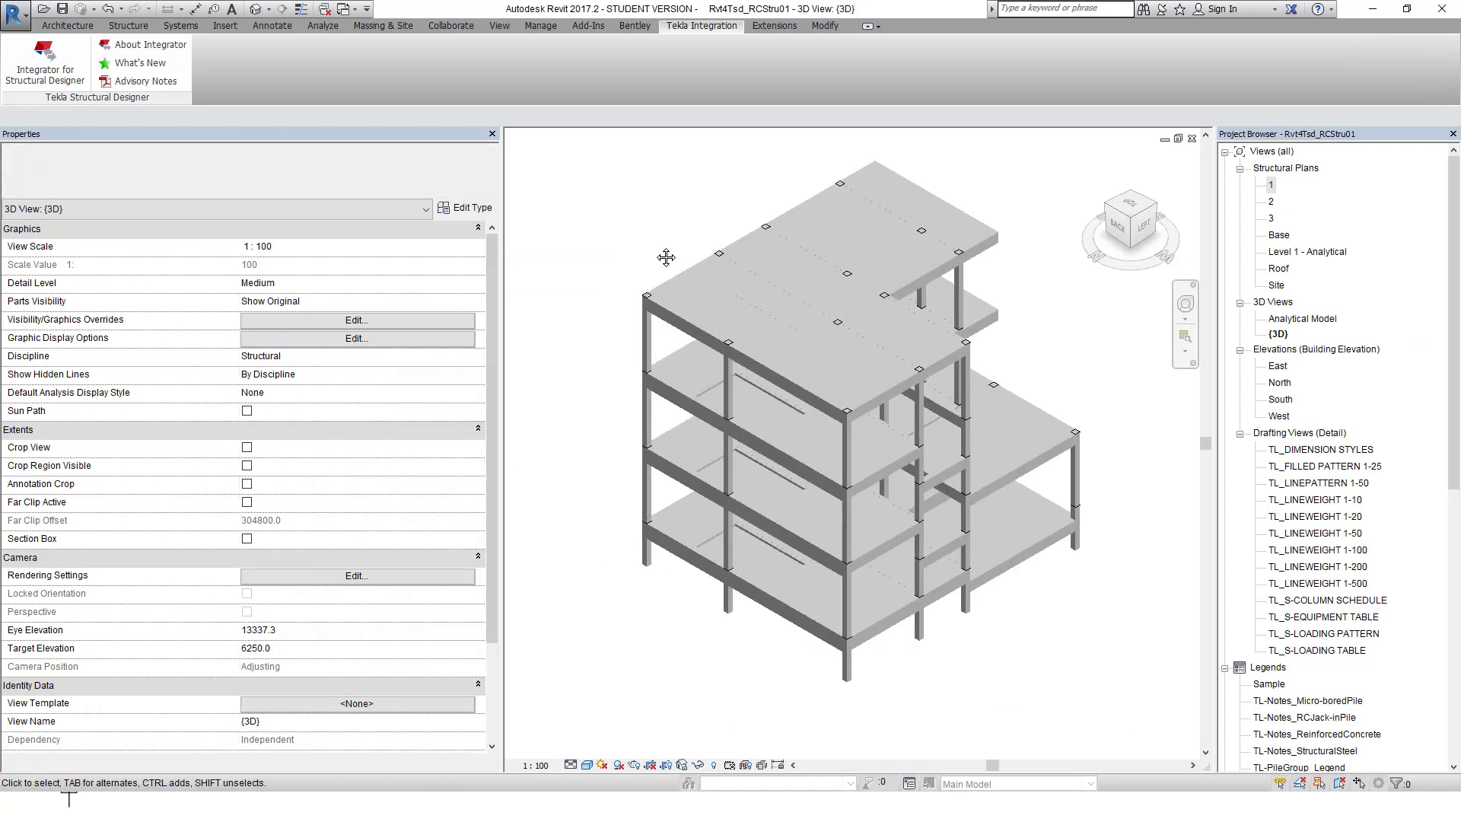
- Start the Integrator import with Update existing model again, using Tsd2Rvt_RCStru01.cxl from the XChangeFile folder as the import file
left_click(50, 62)
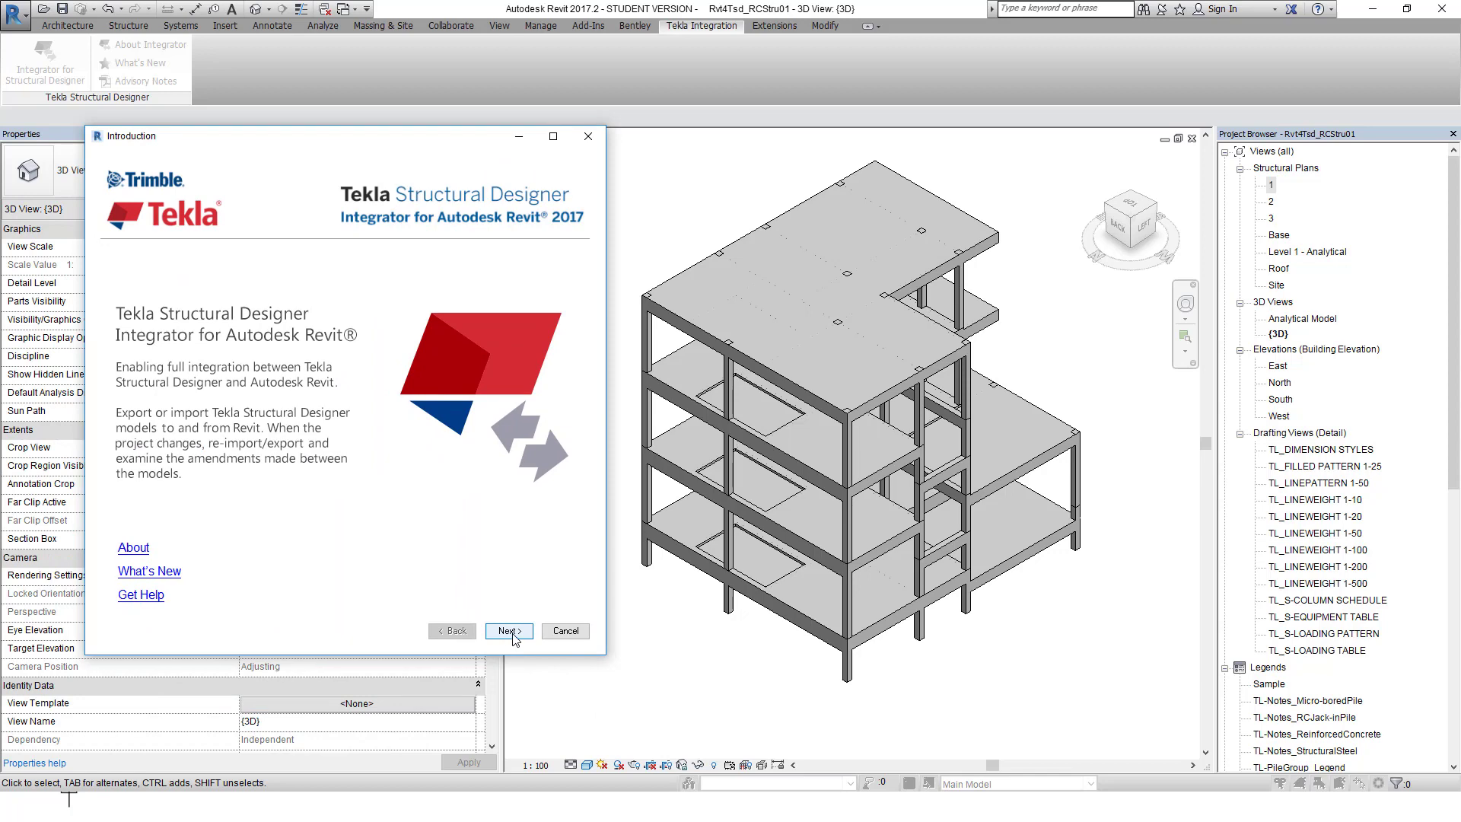
left_click(509, 630)
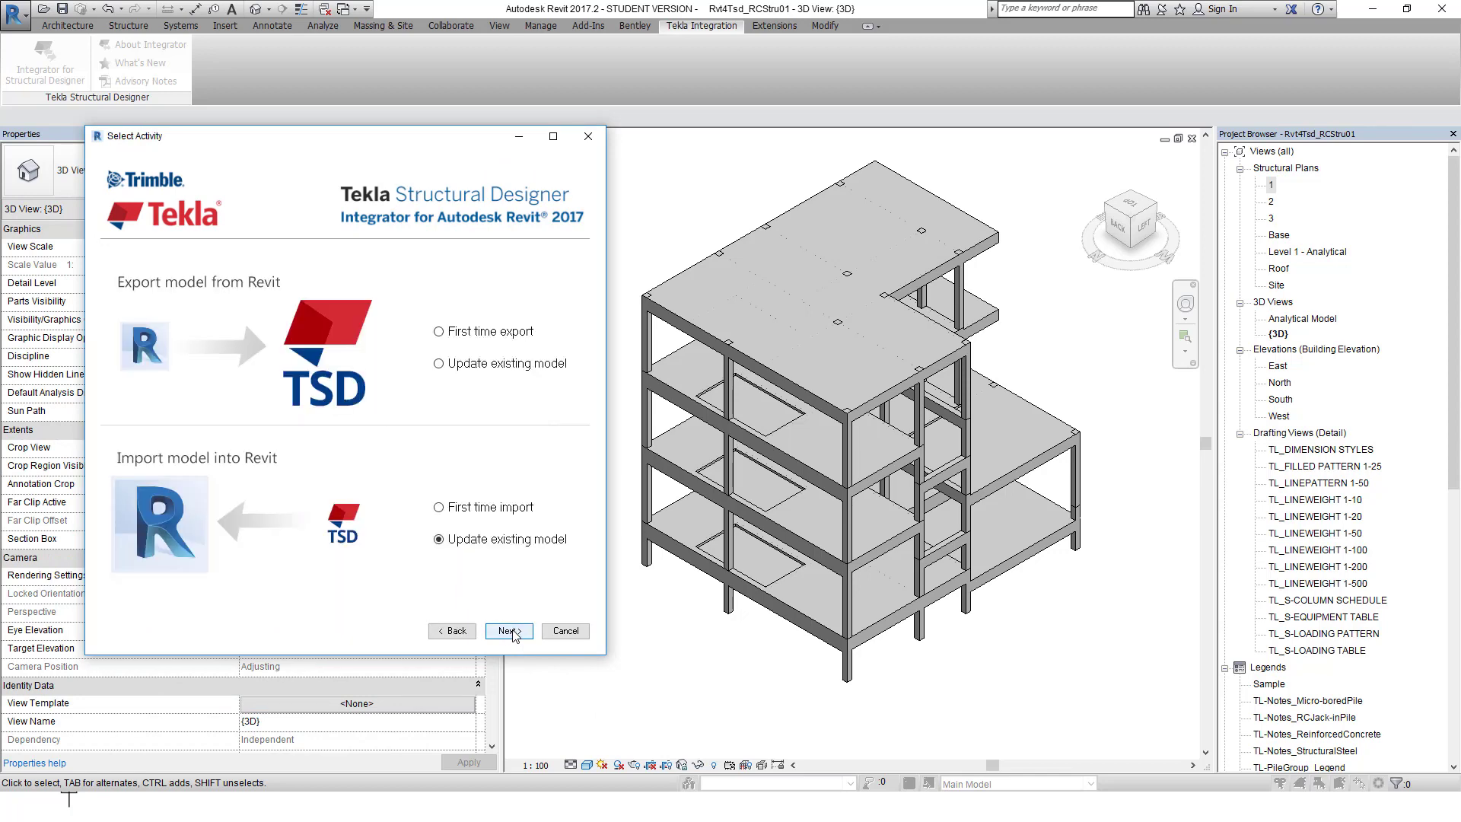
left_click(509, 631)
left_click(569, 276)
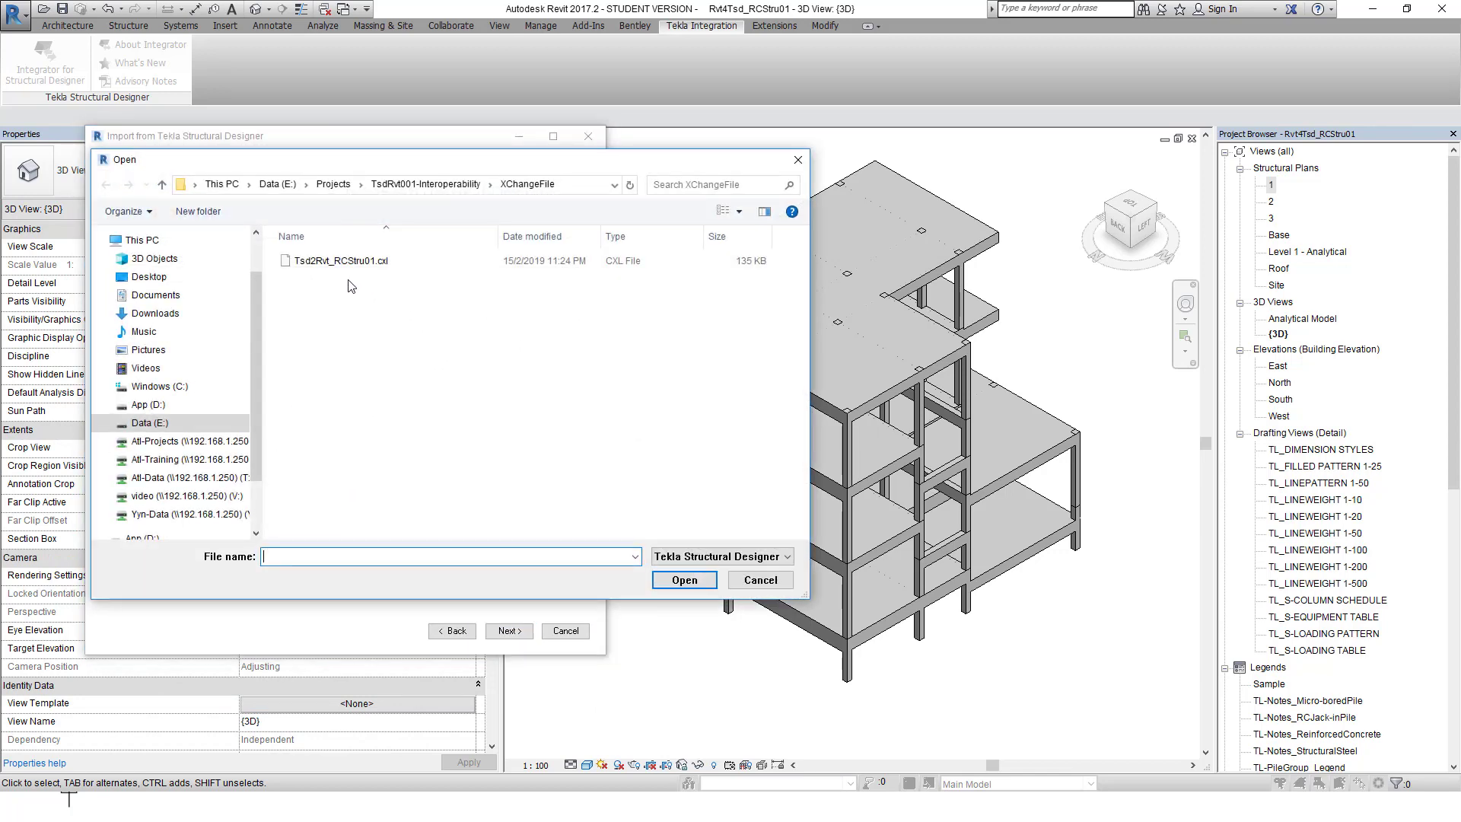
left_click(341, 261)
left_click(684, 581)
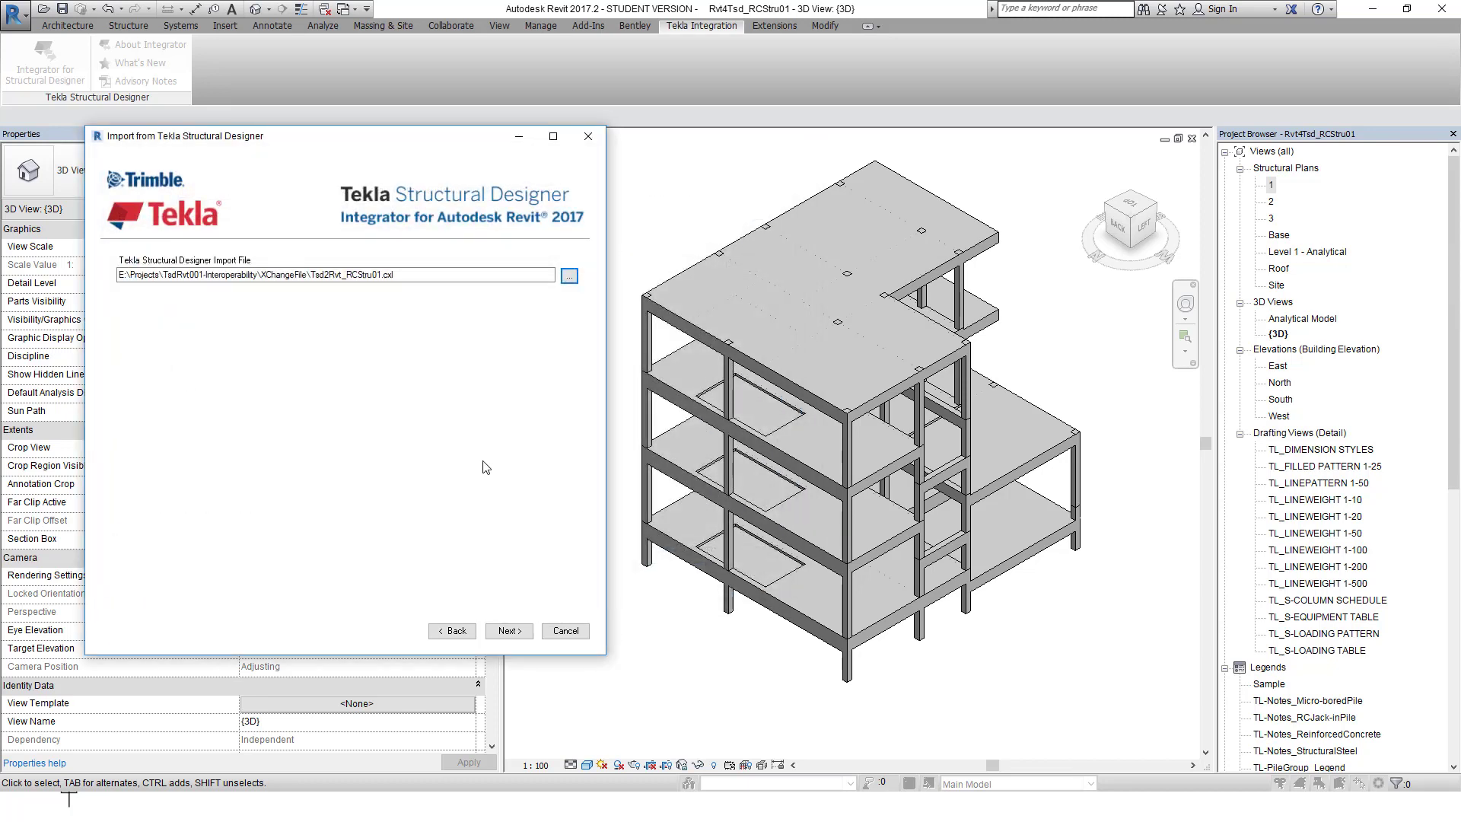
- Keep only Members included, request mapping review for column and framing types, examine the Concrete Rectangular column mappings, and cancel the import
left_click(510, 631)
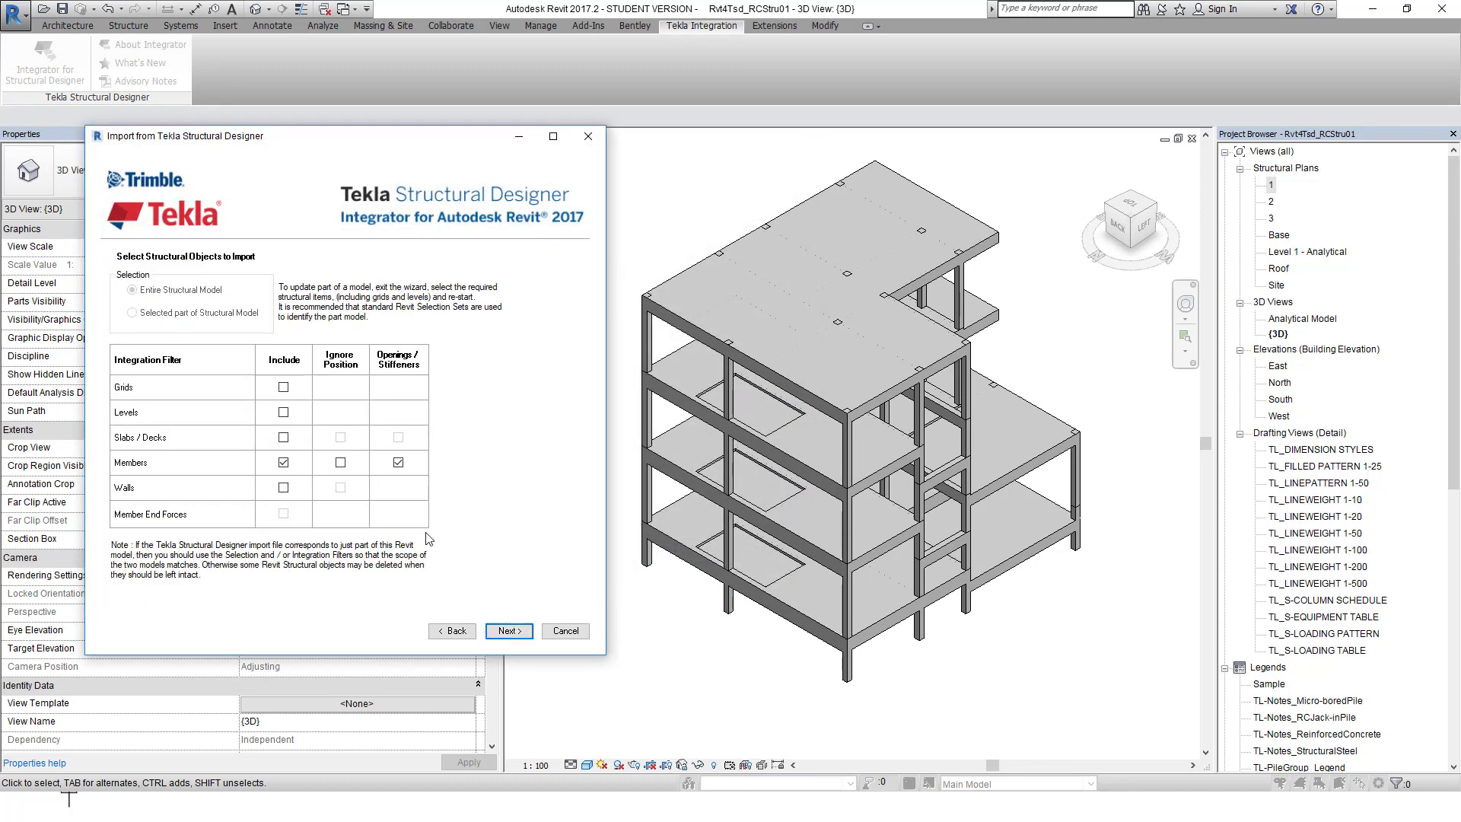
left_click(511, 634)
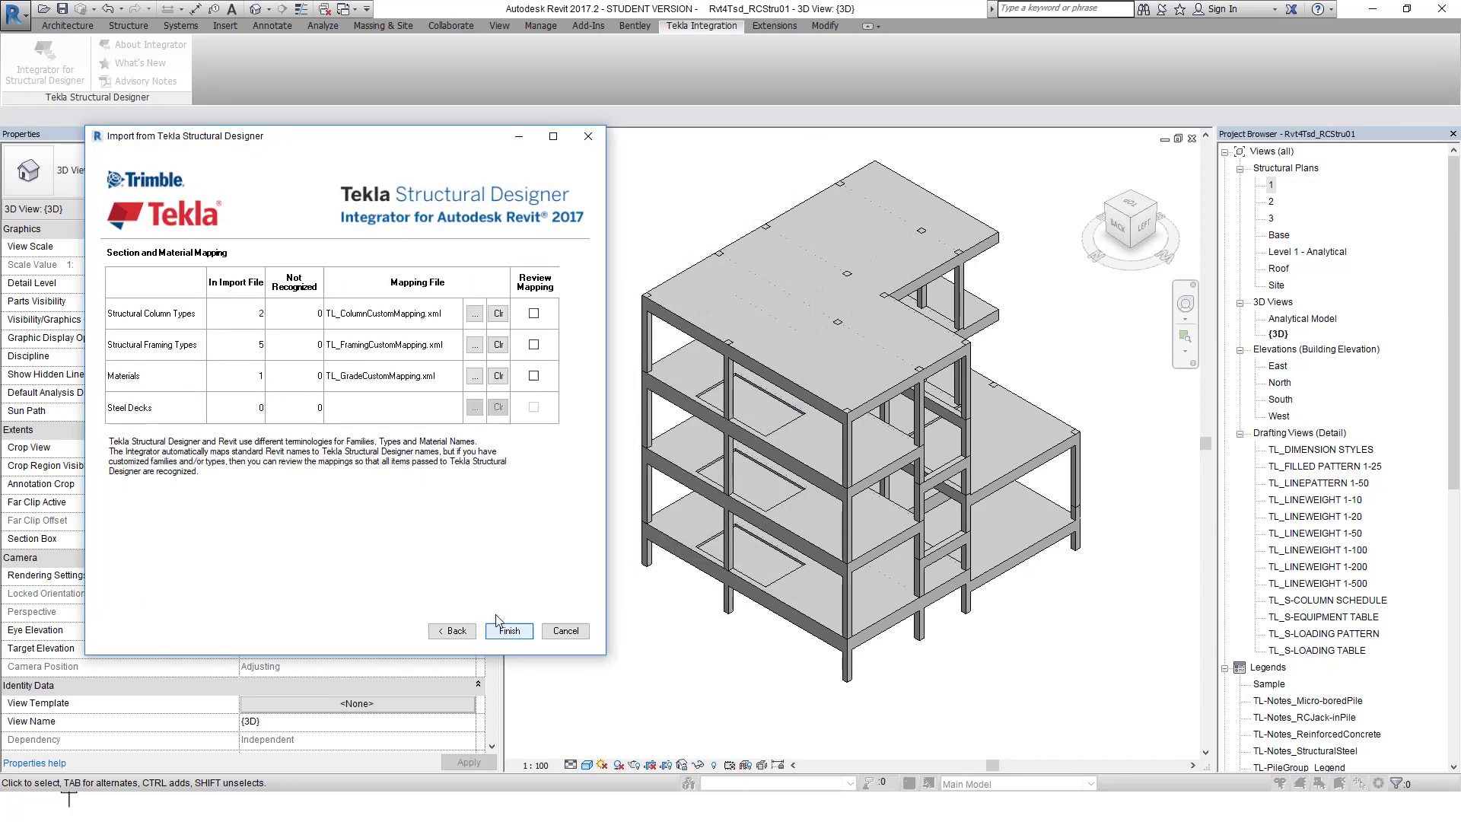
left_click(533, 313)
left_click(534, 344)
left_click(513, 632)
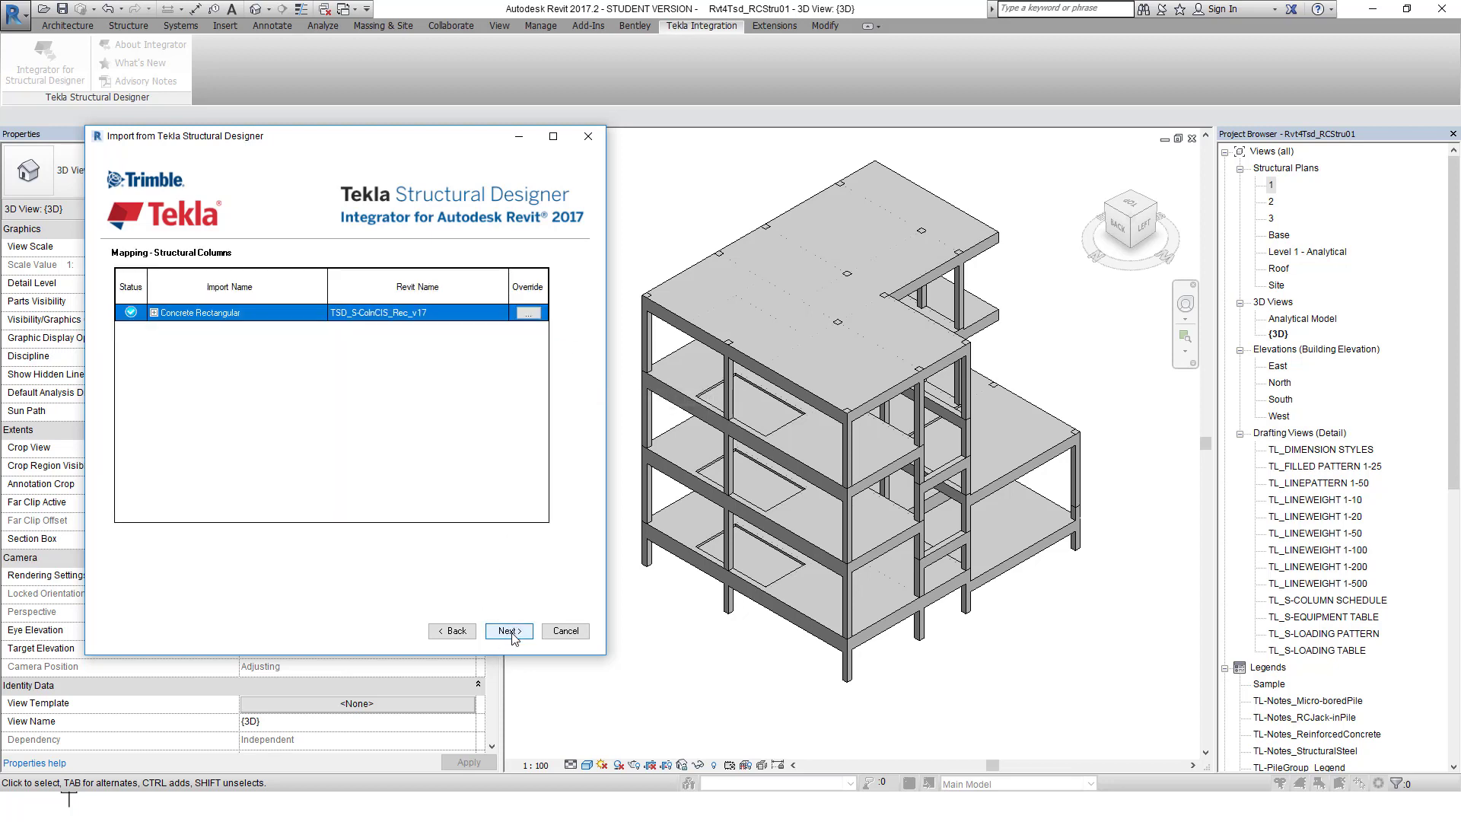
left_click(154, 313)
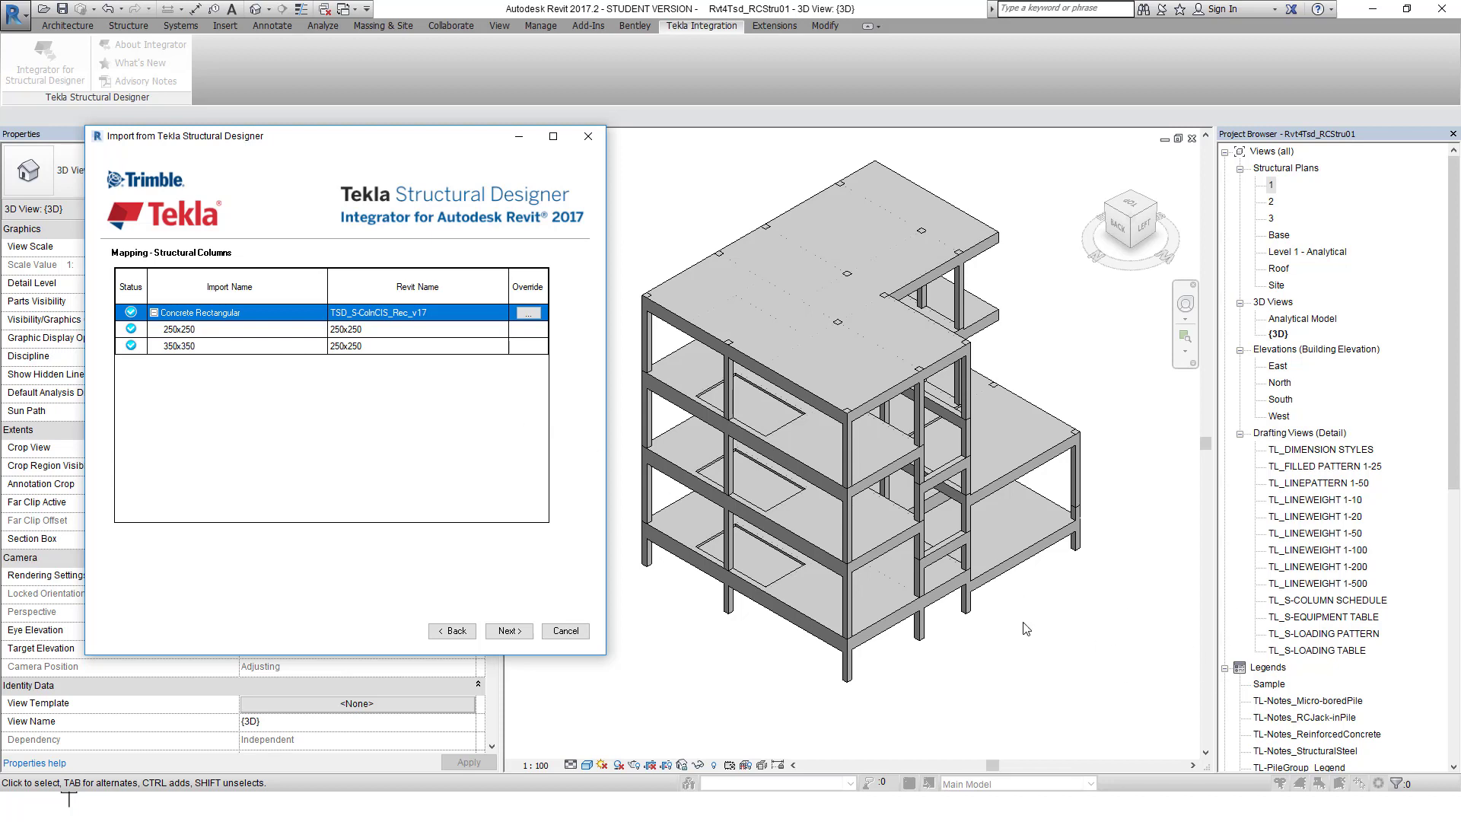
left_click(576, 631)
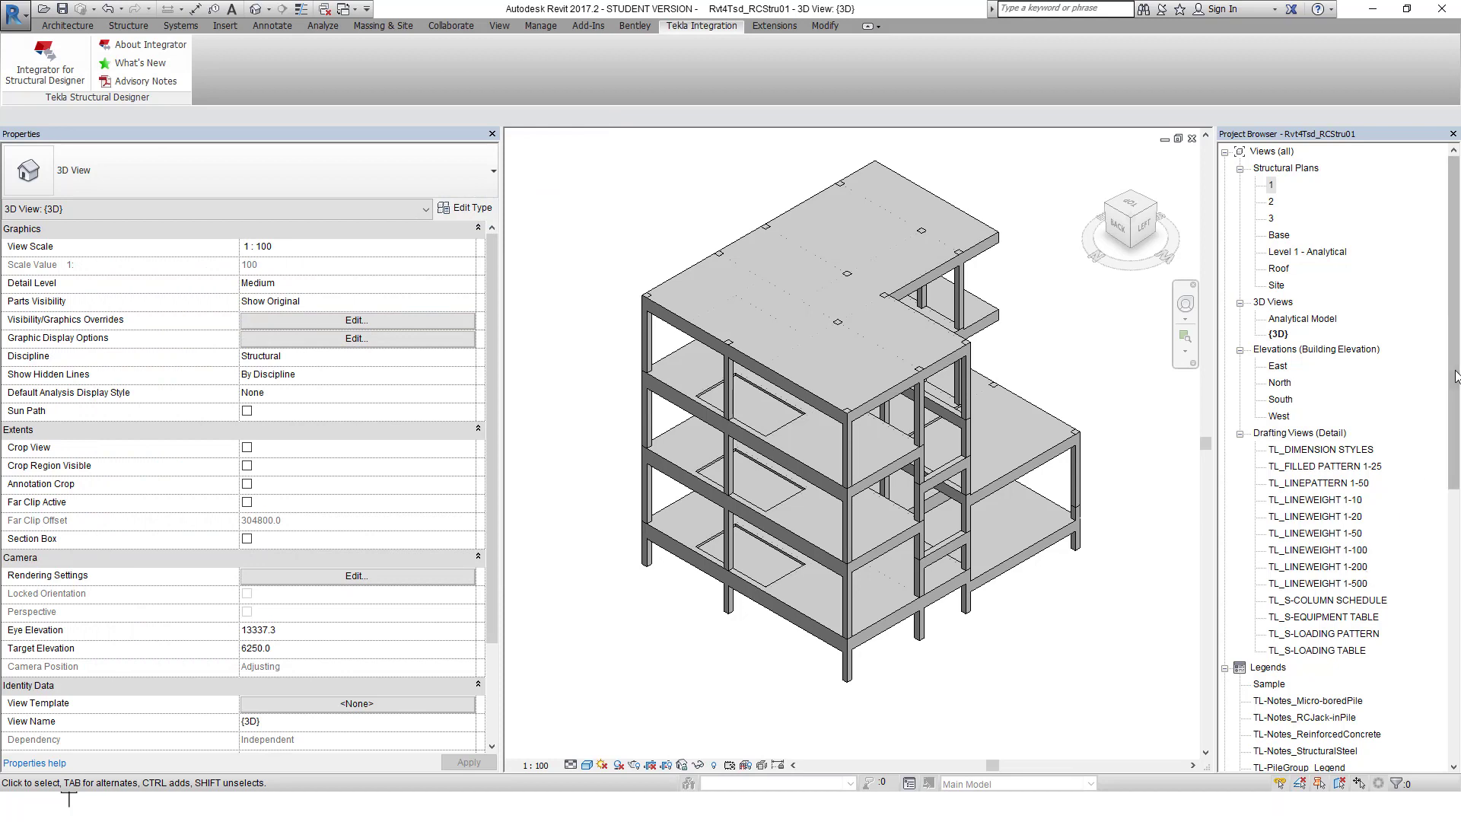
- Delete the 900 x 900mm type from the structural column family TSD_S-ColnCIS_Rec_v17 in the project
scroll(1400, 632, "down", 10)
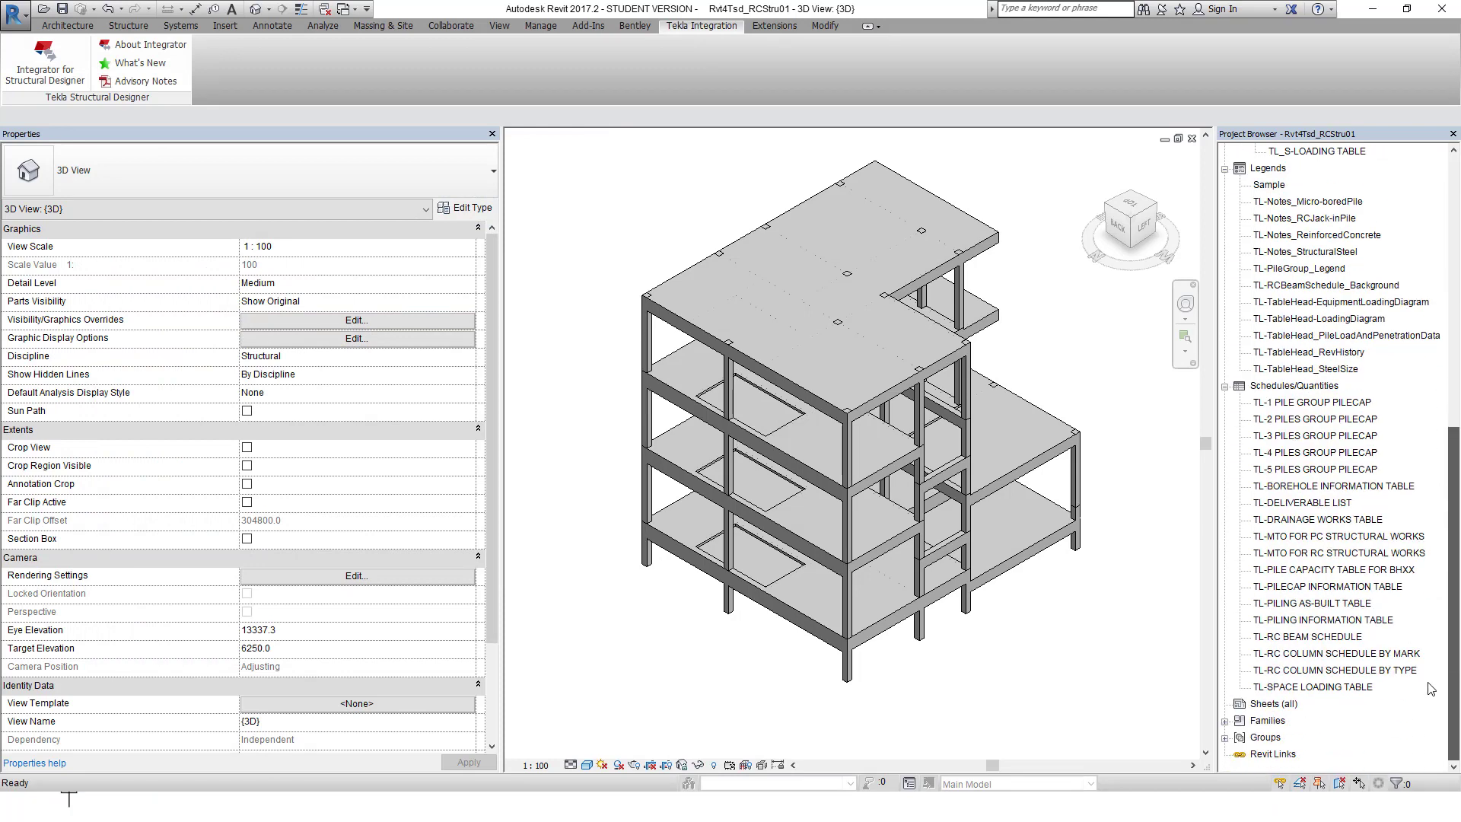
left_click(1226, 722)
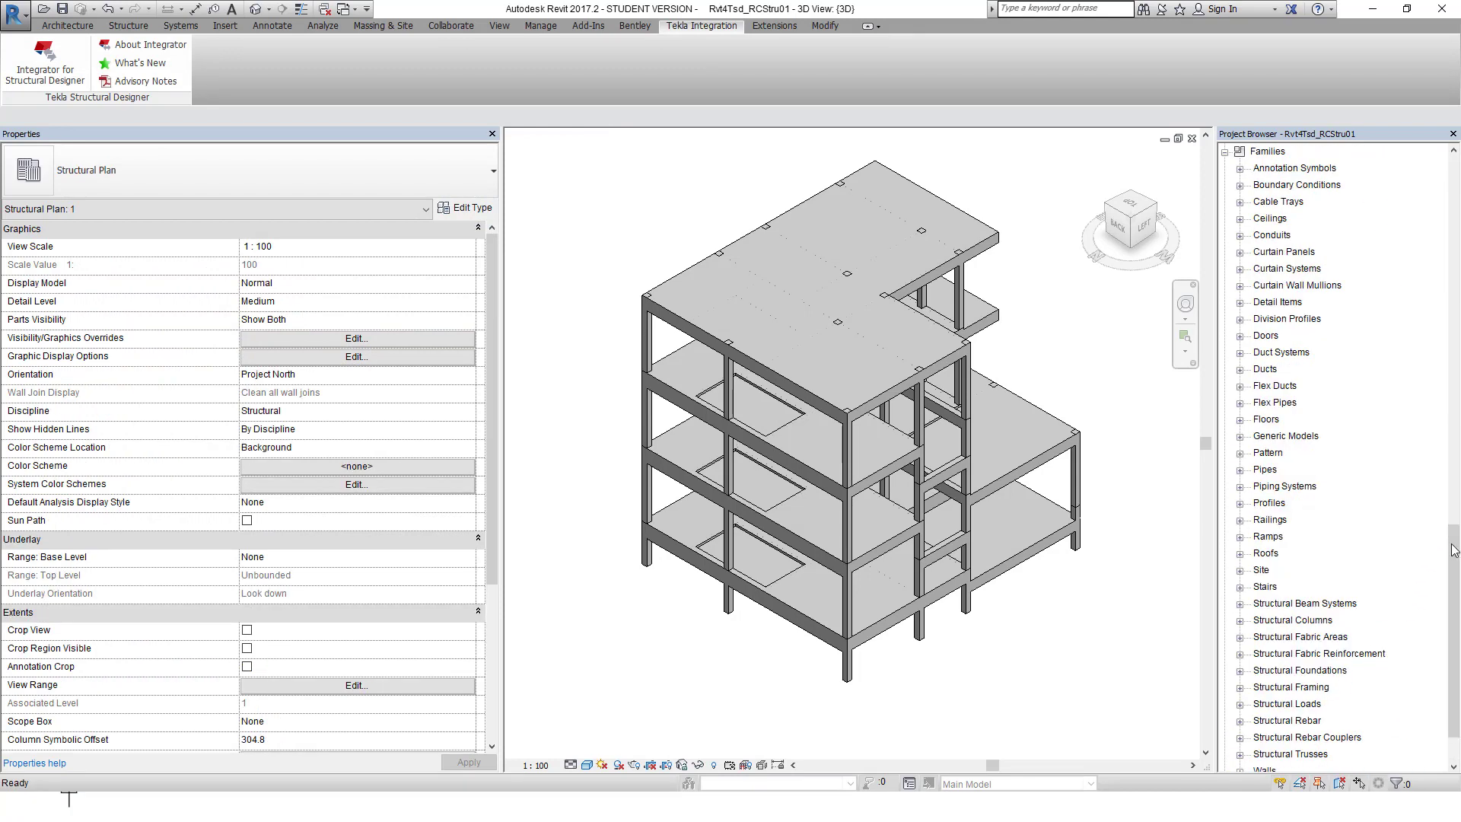
scroll(1442, 576, "down", 2)
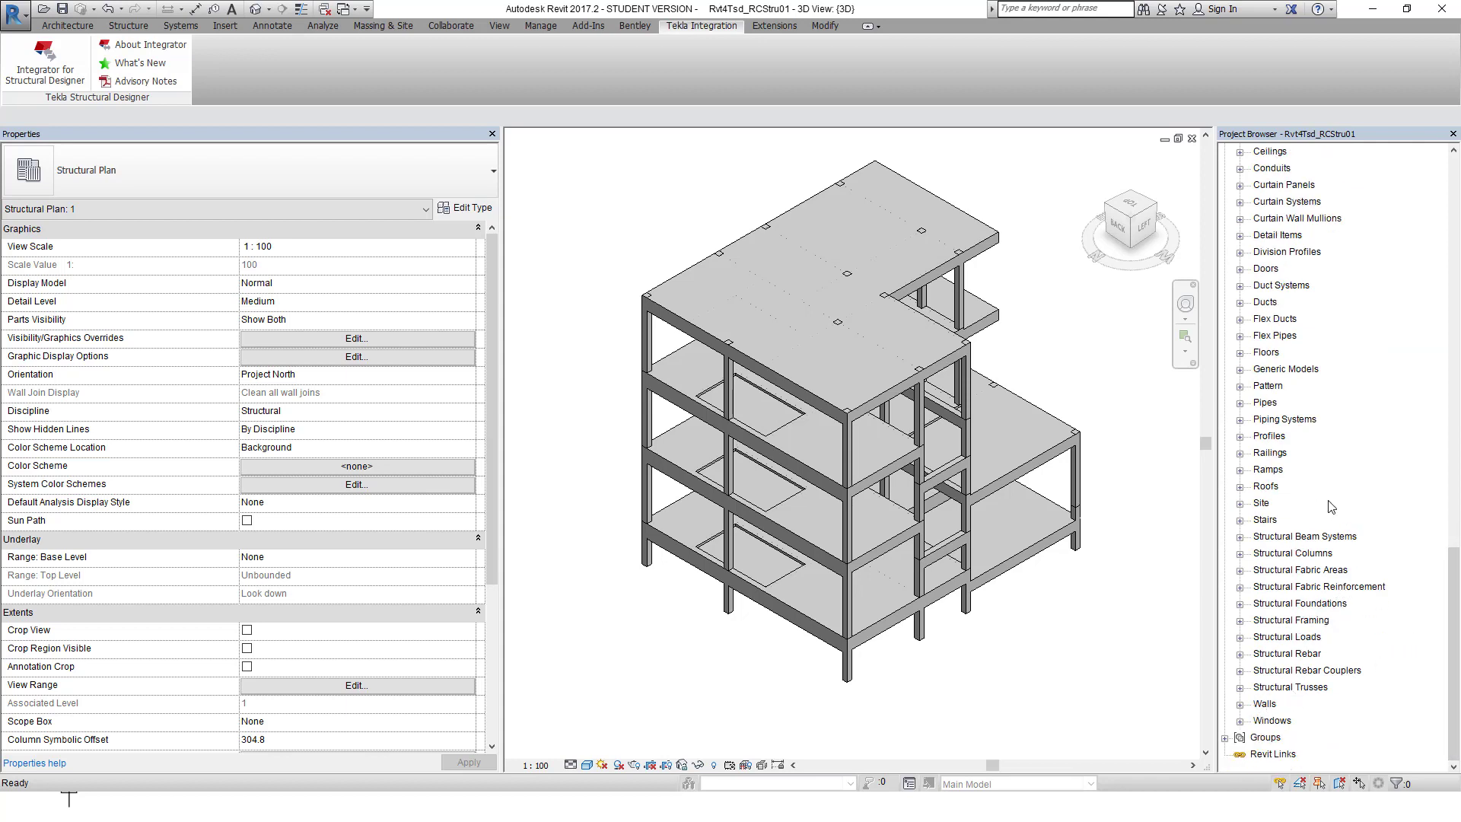
left_click(1239, 554)
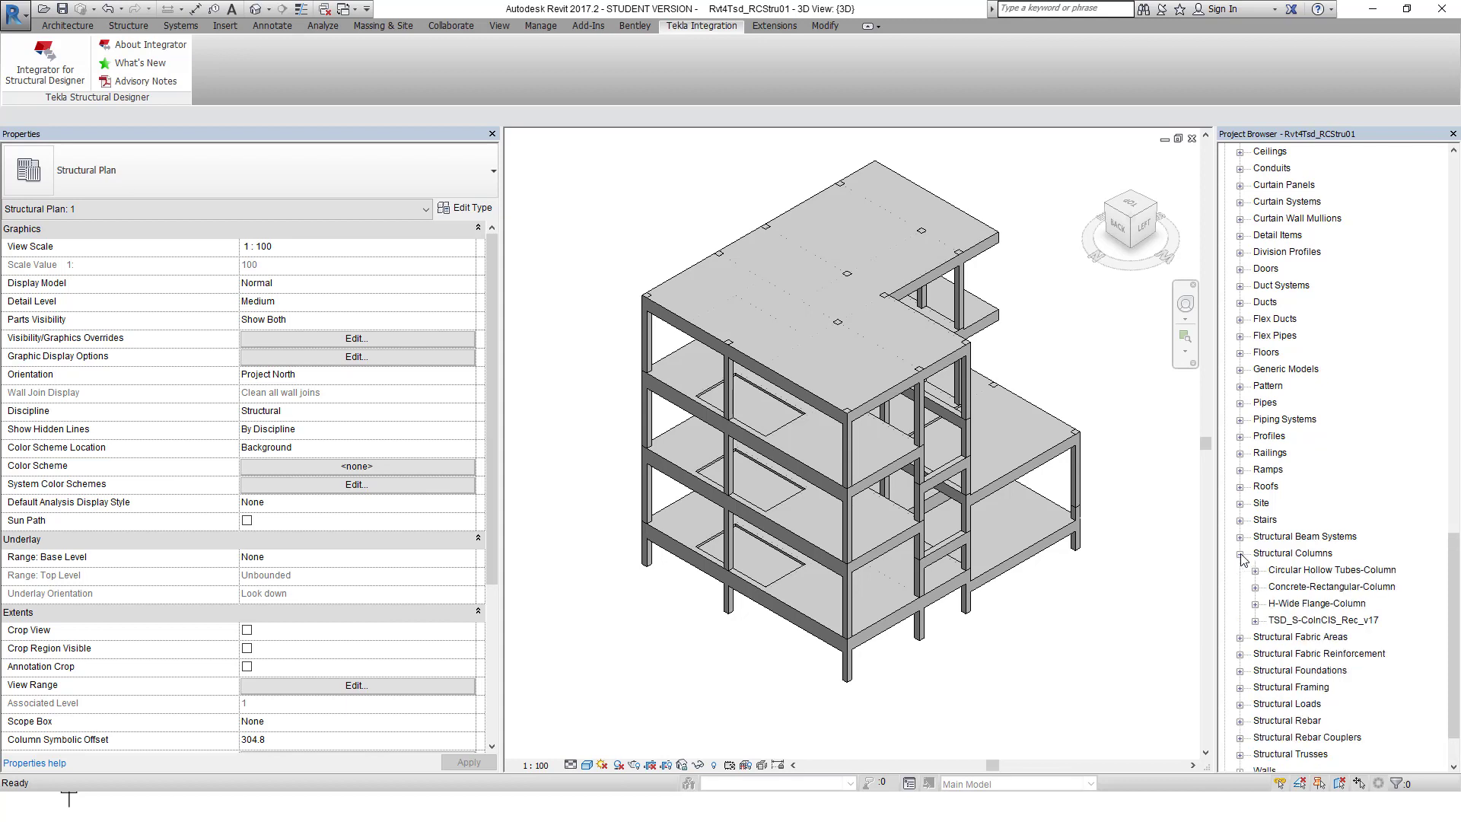
left_click(1255, 621)
left_click(1320, 654)
right_click(1344, 653)
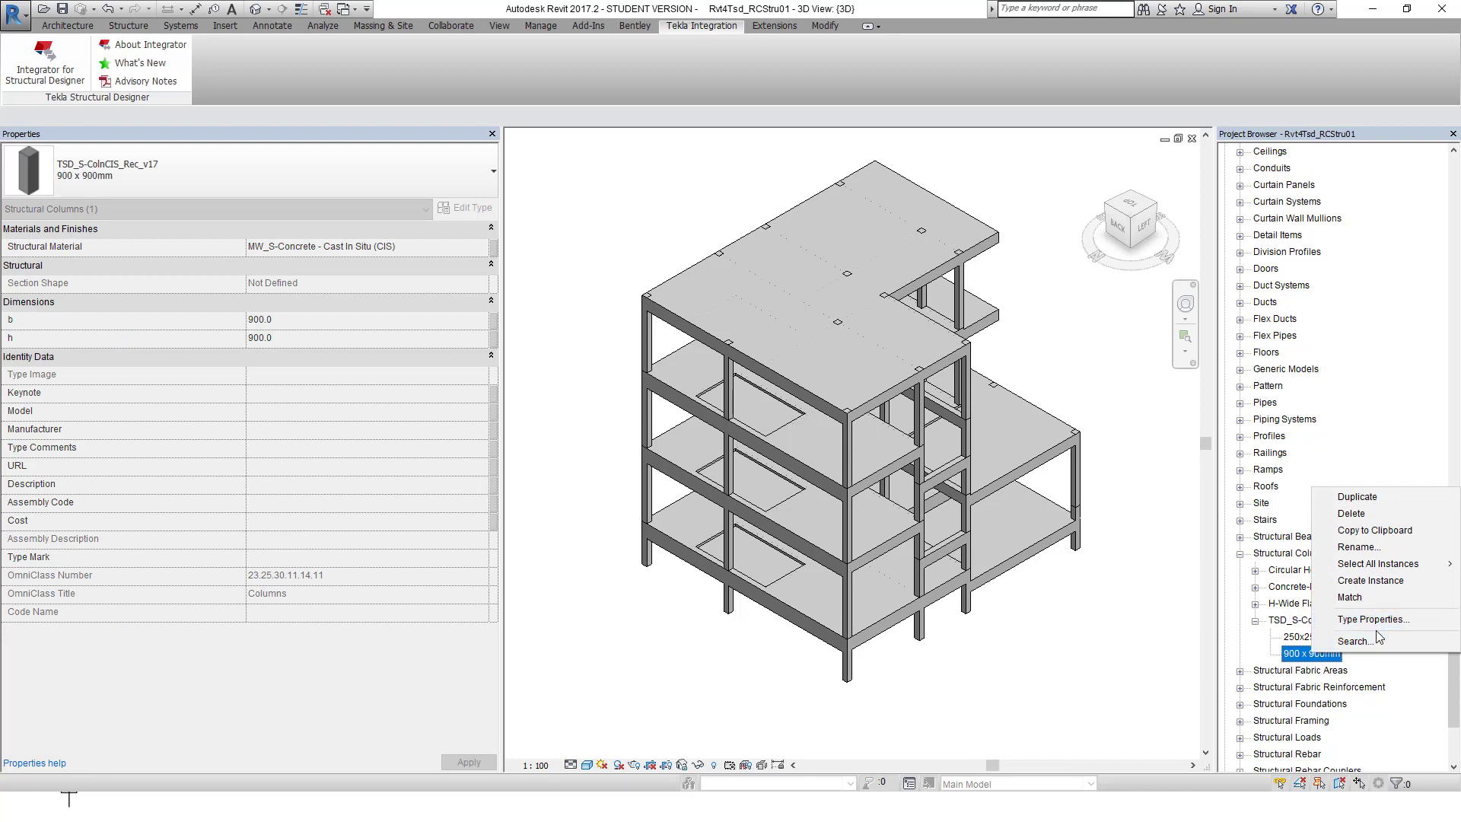
left_click(1352, 514)
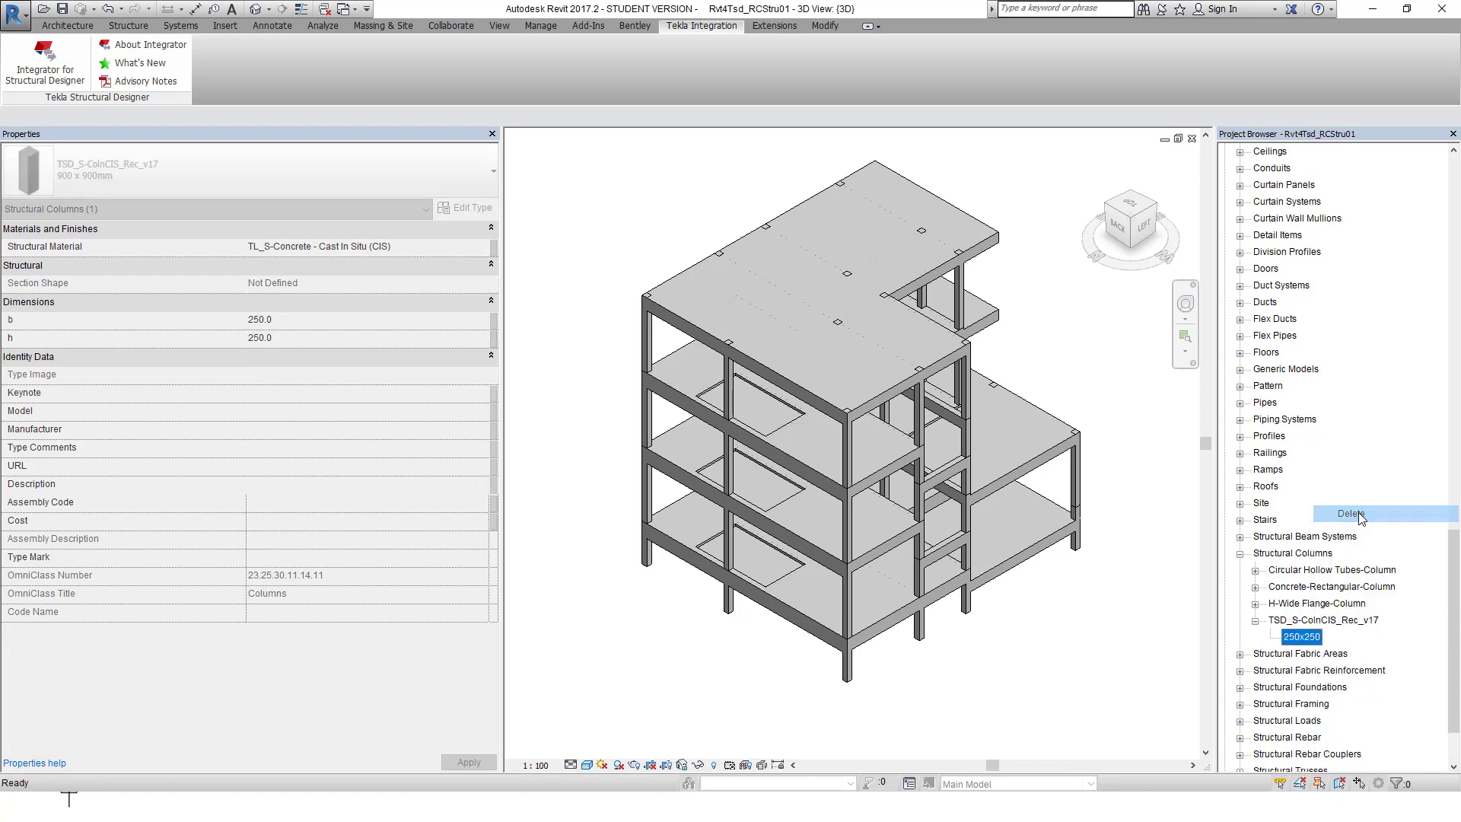
- Duplicate the 250x250 column type of TSD_S-ColnCIS_Rec_v17 and name the copy 350x350
right_click(1309, 639)
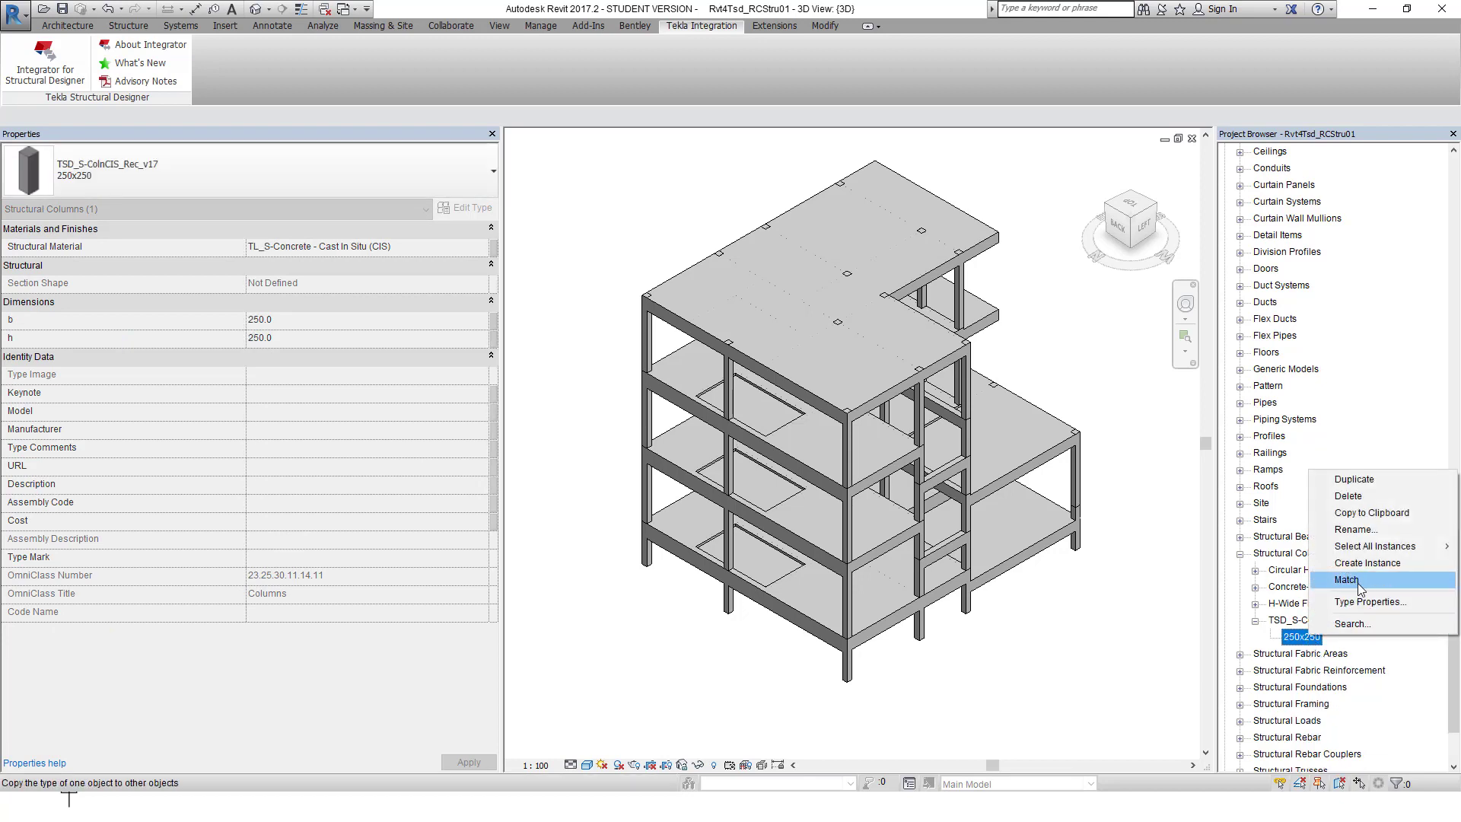
left_click(1356, 481)
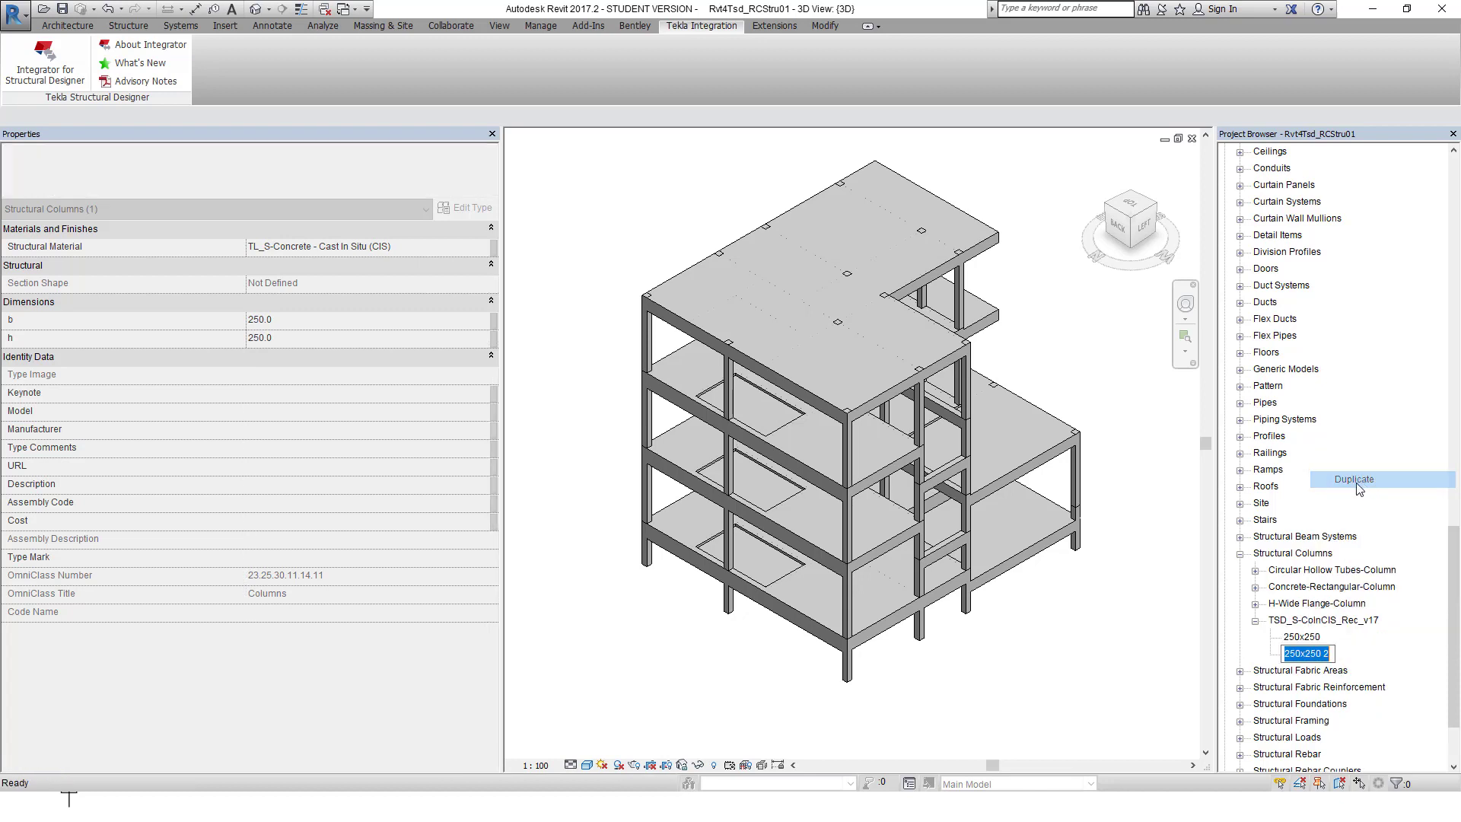
left_click(1329, 652)
key("BackSpace")
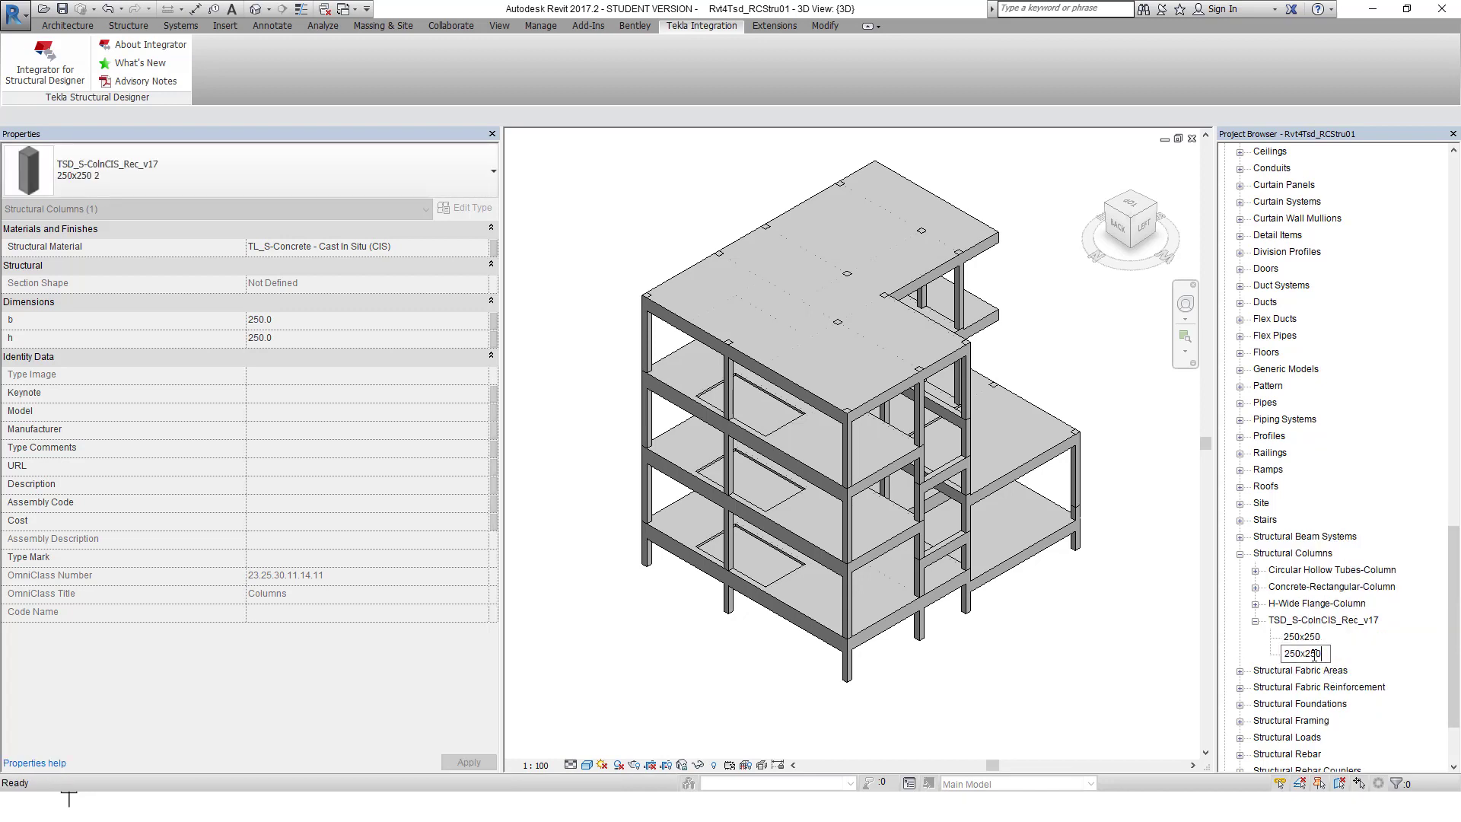
key("BackSpace")
type("3")
key("BackSpace")
type("3")
key("Return")
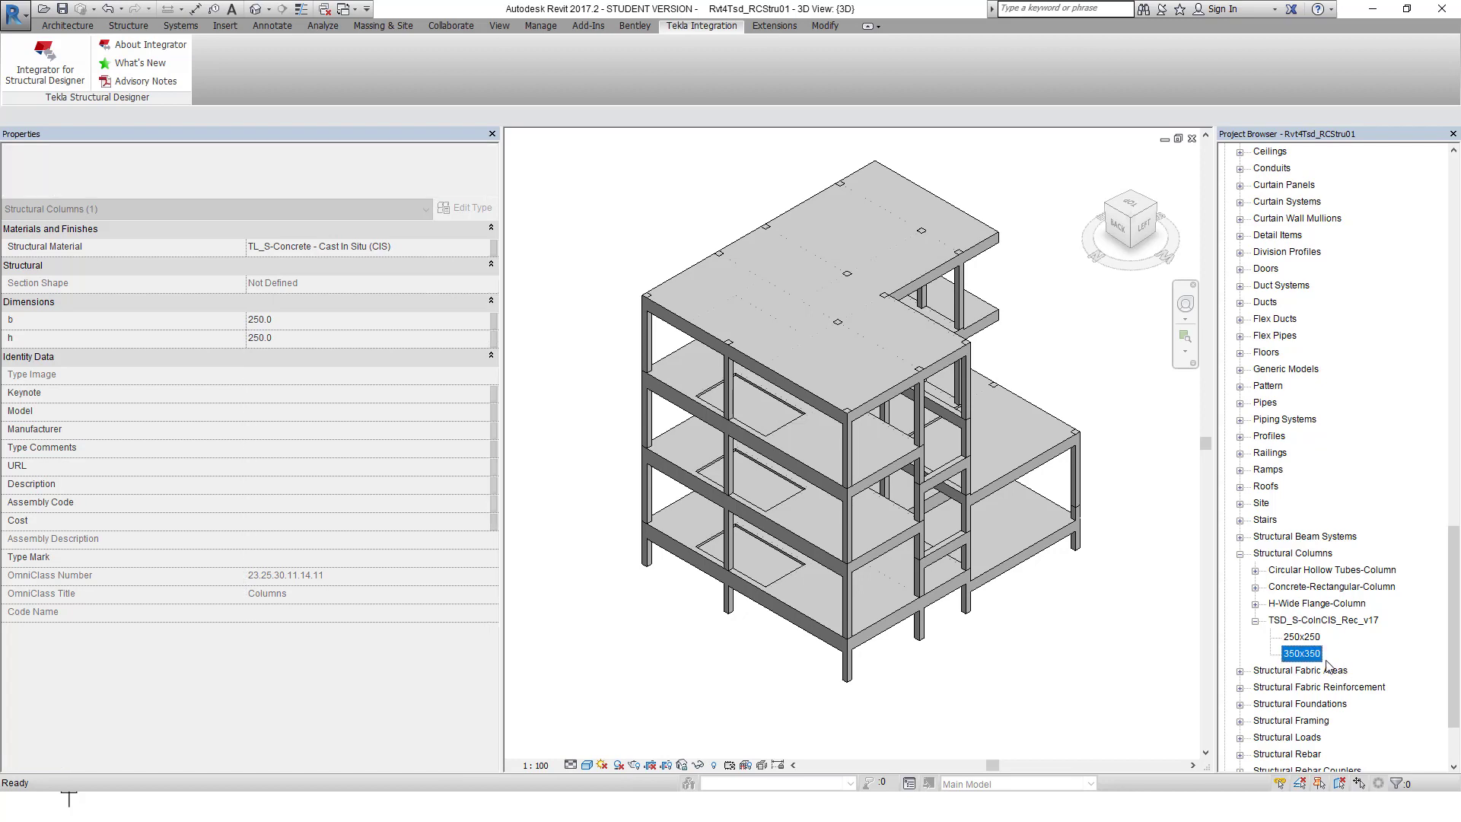
- Set dimensions b and h of the 350x350 column type to 350 mm and apply the type properties
double_click(1301, 653)
left_click(771, 371)
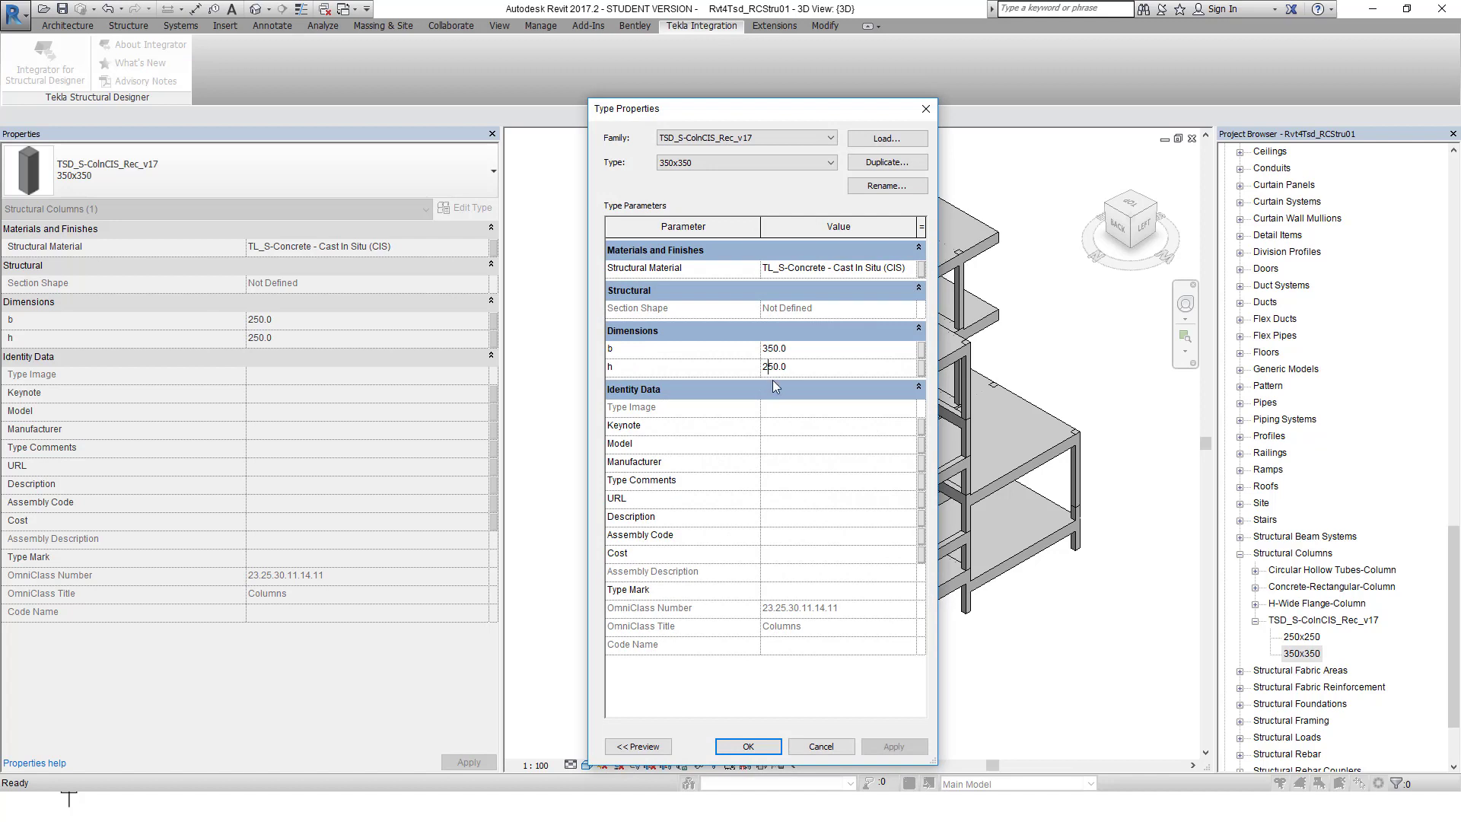
key("BackSpace")
type("3")
left_click(749, 748)
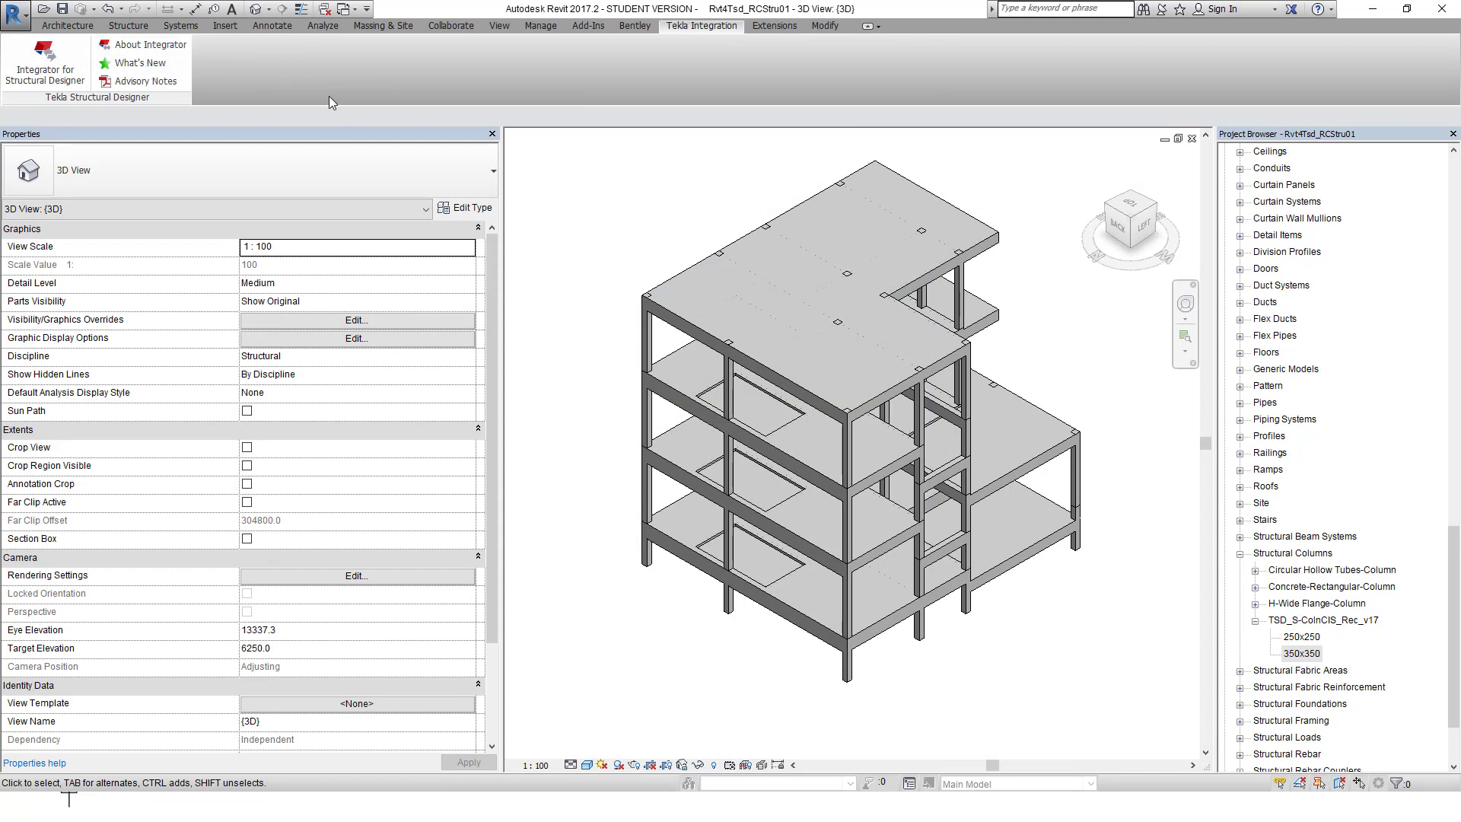
- Save the project and check the type of the top-storey corner column at grid D-5
left_click(62, 9)
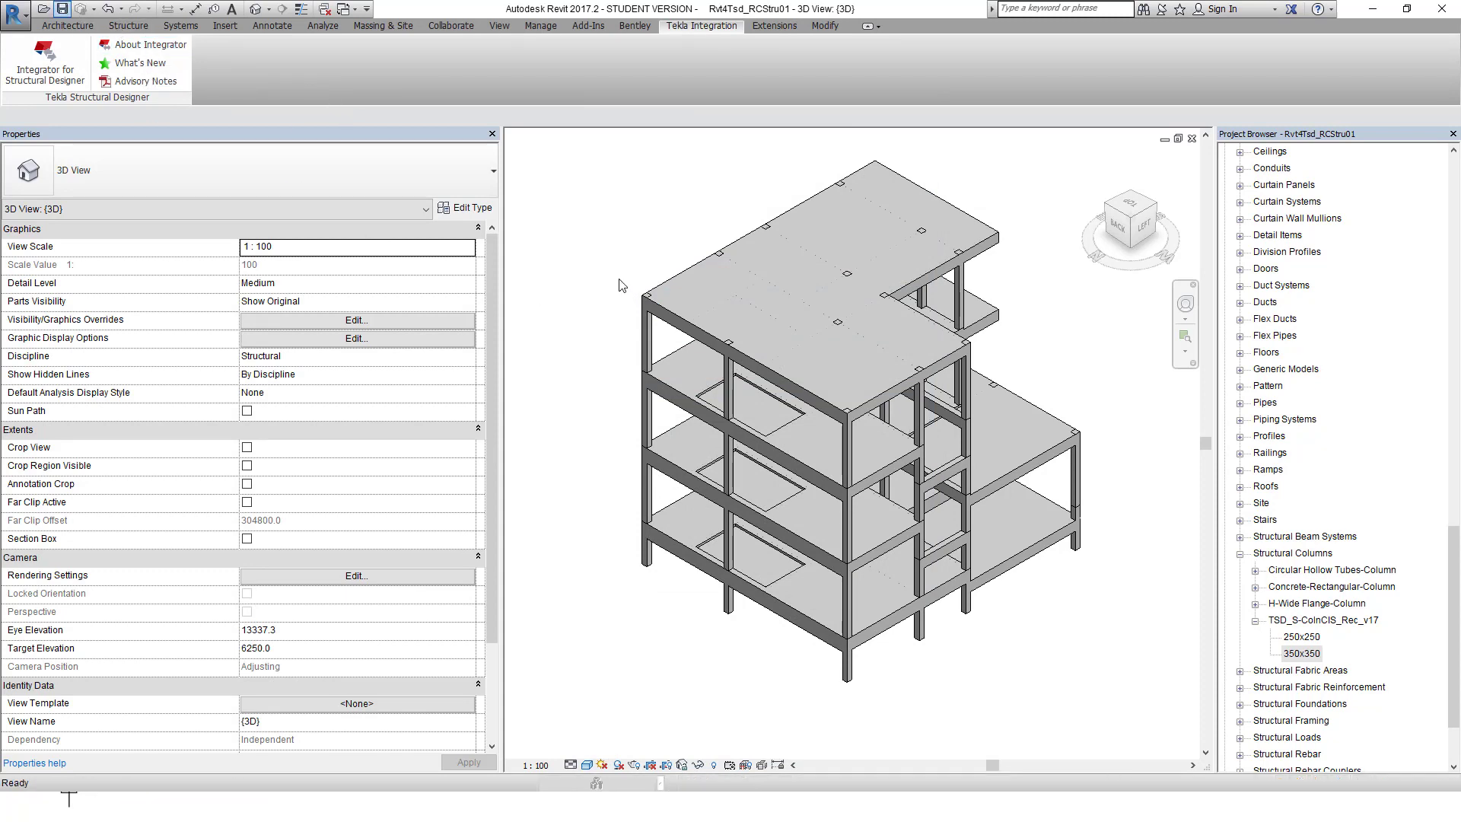
left_click(646, 339)
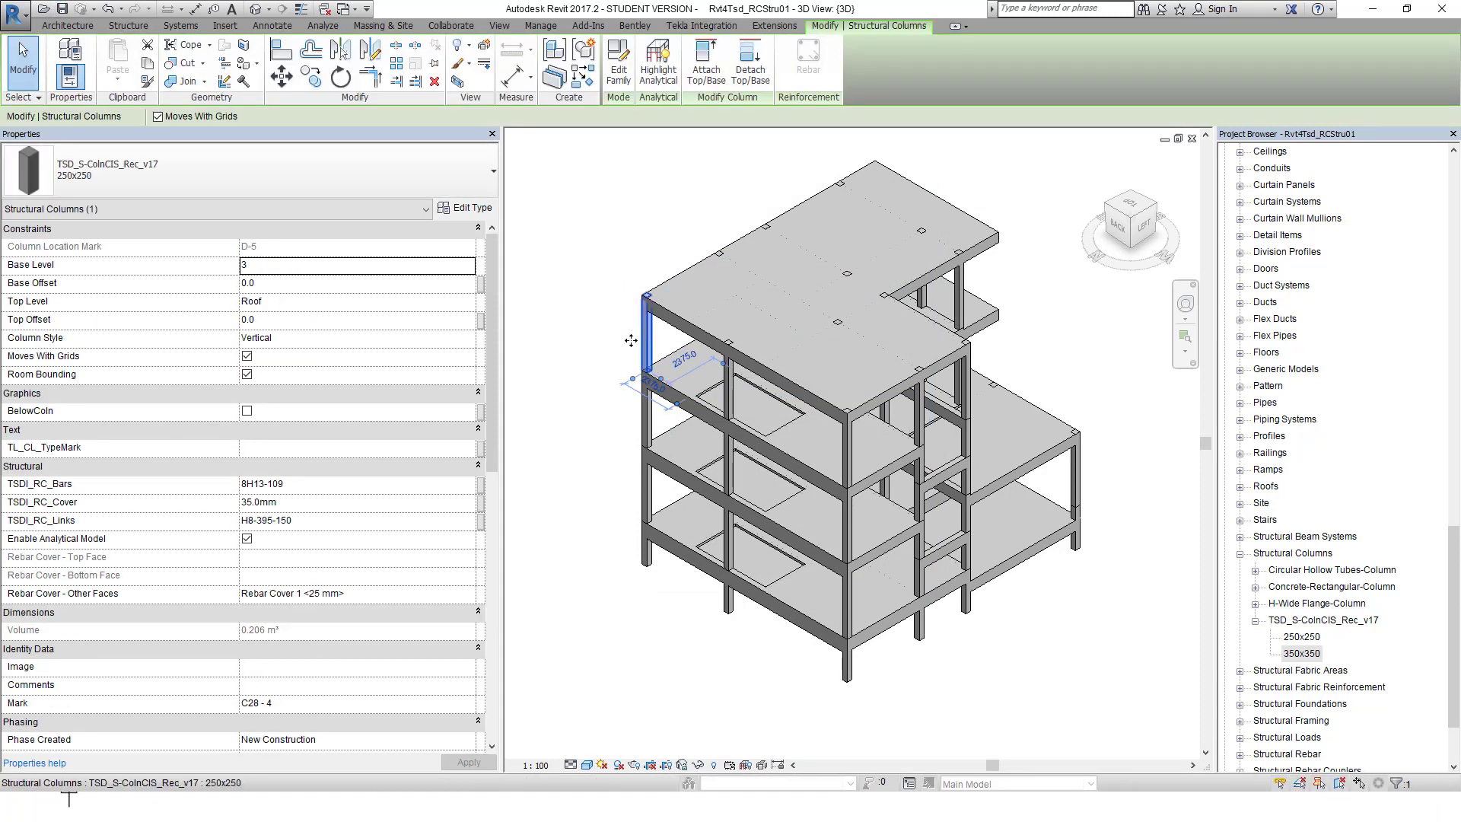
left_click(605, 348)
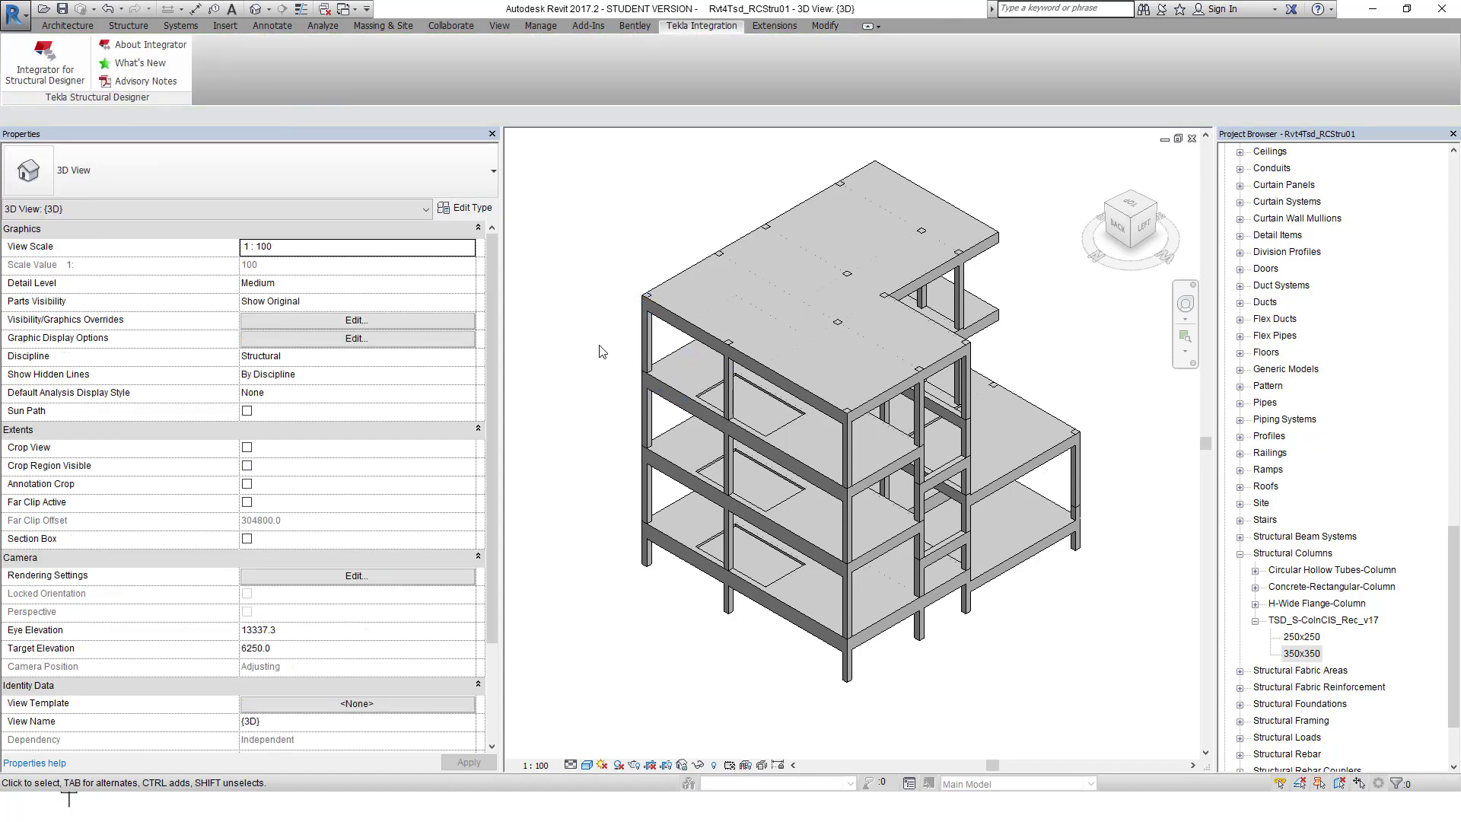
- Open Tsd2Rvt_RCStru01.cxl in the Tekla Structural Designer Integrator with only members included and proceed to the section and material mapping
left_click(42, 61)
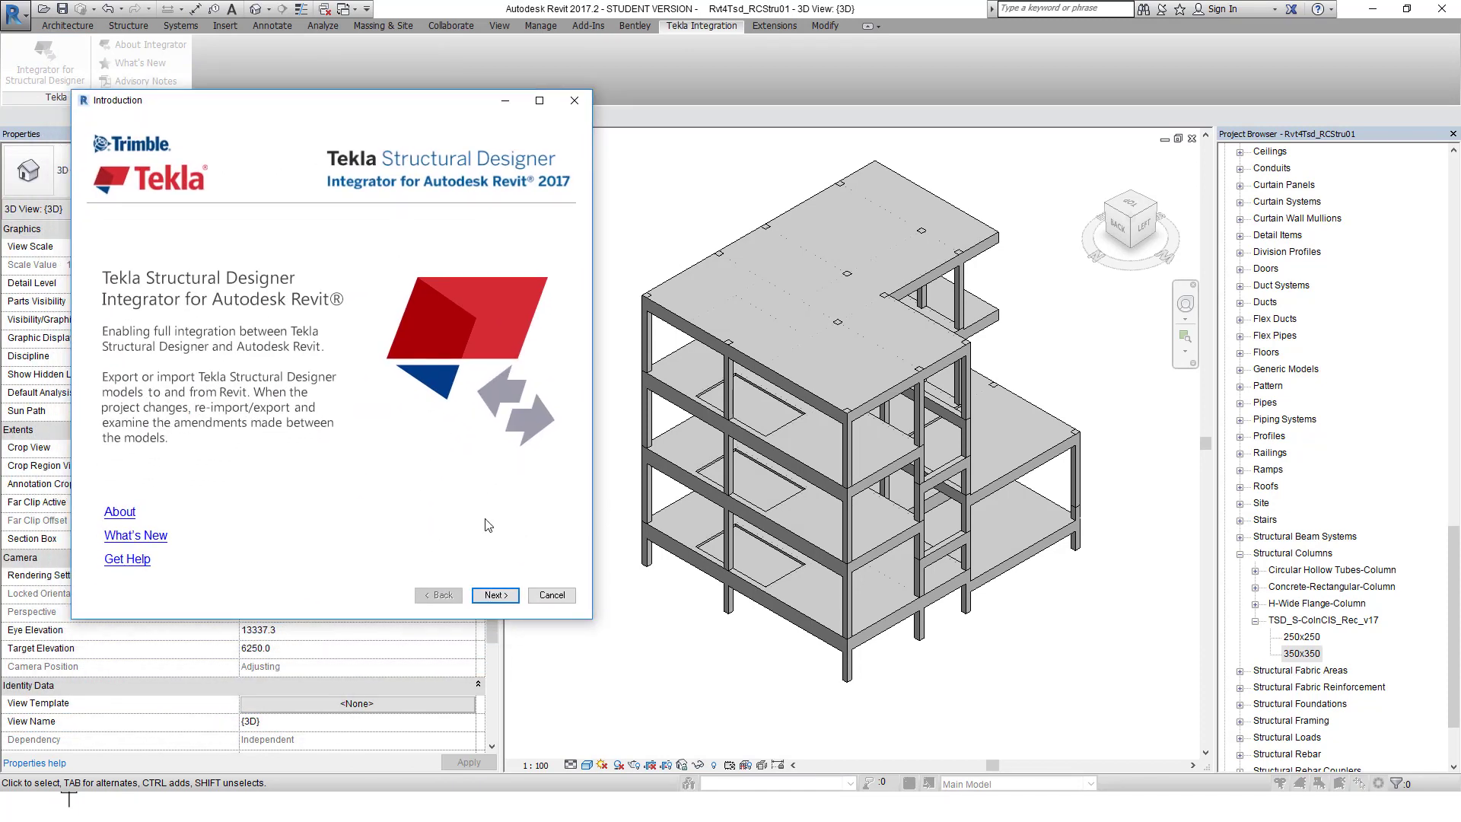
left_click(501, 600)
left_click(502, 597)
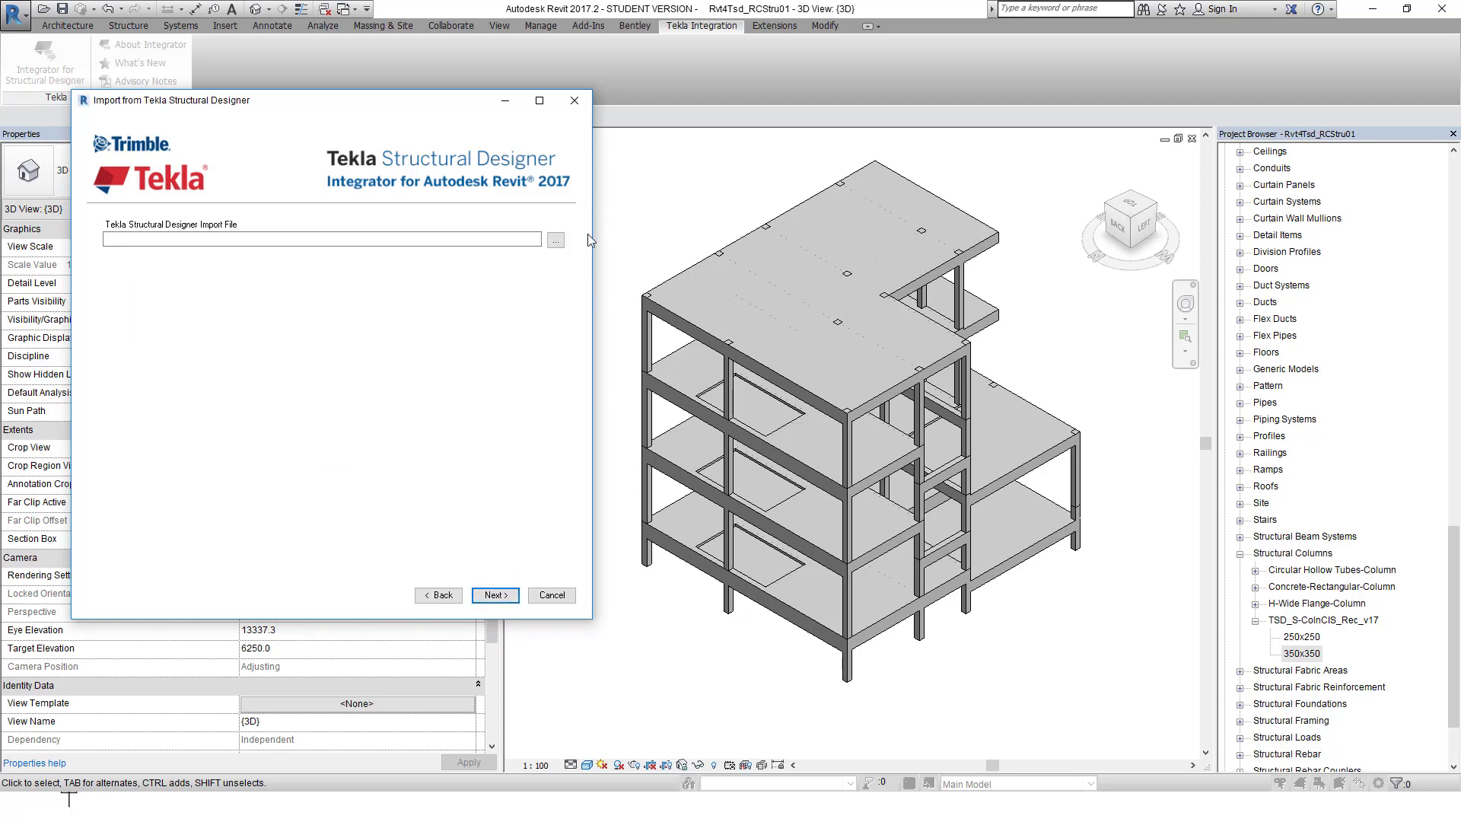
left_click(559, 241)
left_click(331, 227)
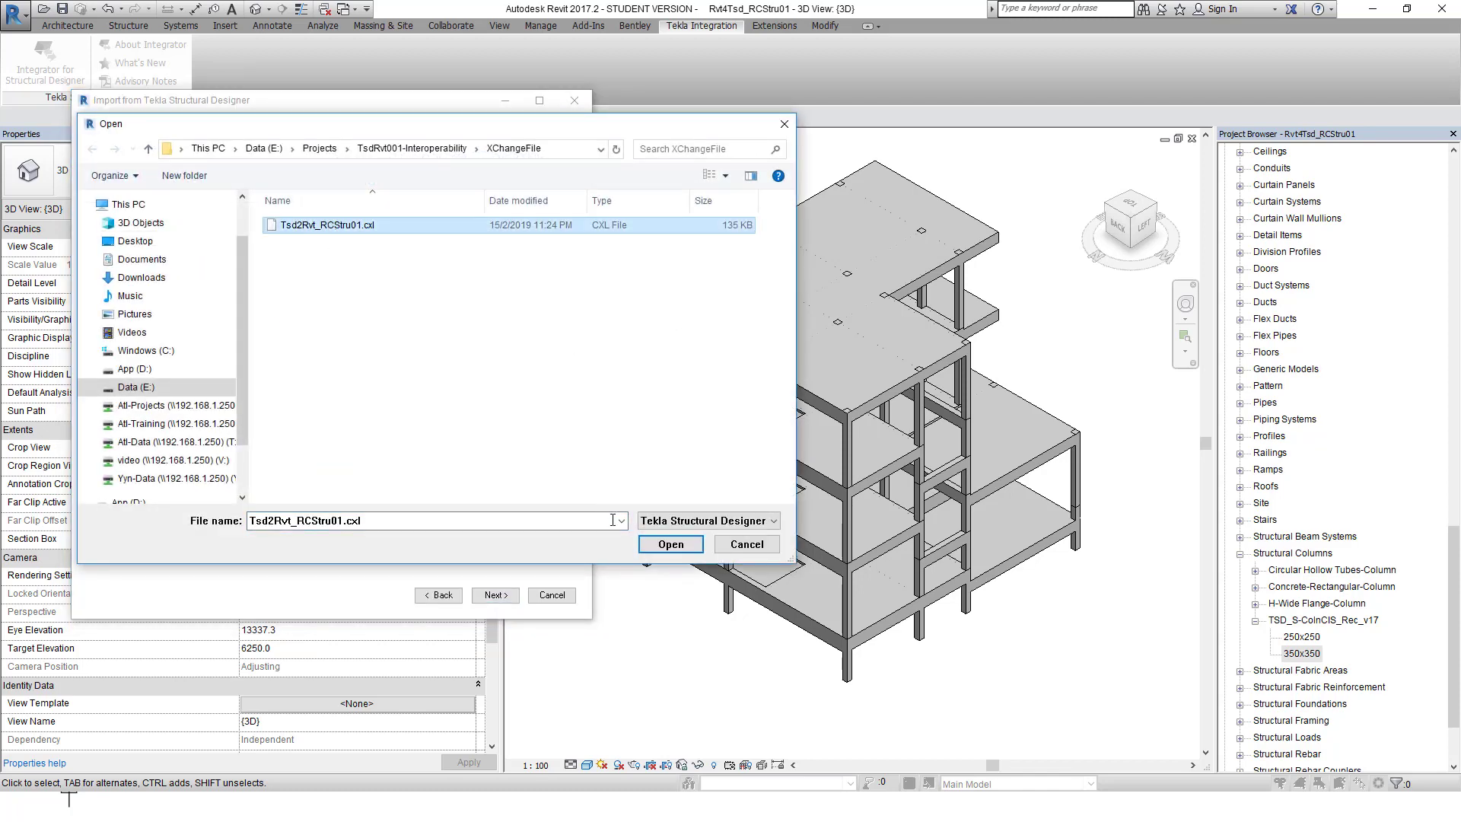
left_click(671, 544)
left_click(495, 596)
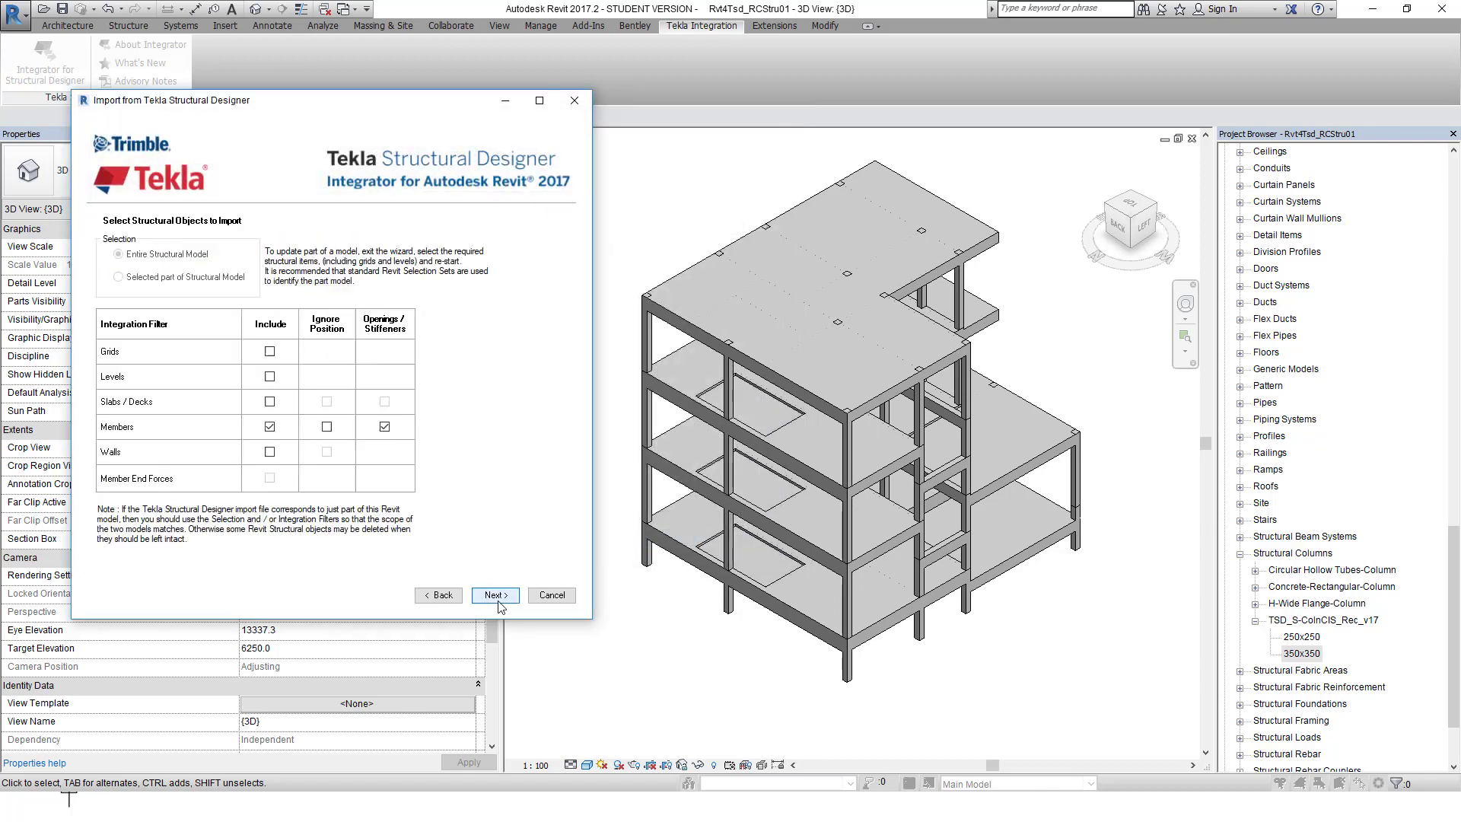
left_click(505, 598)
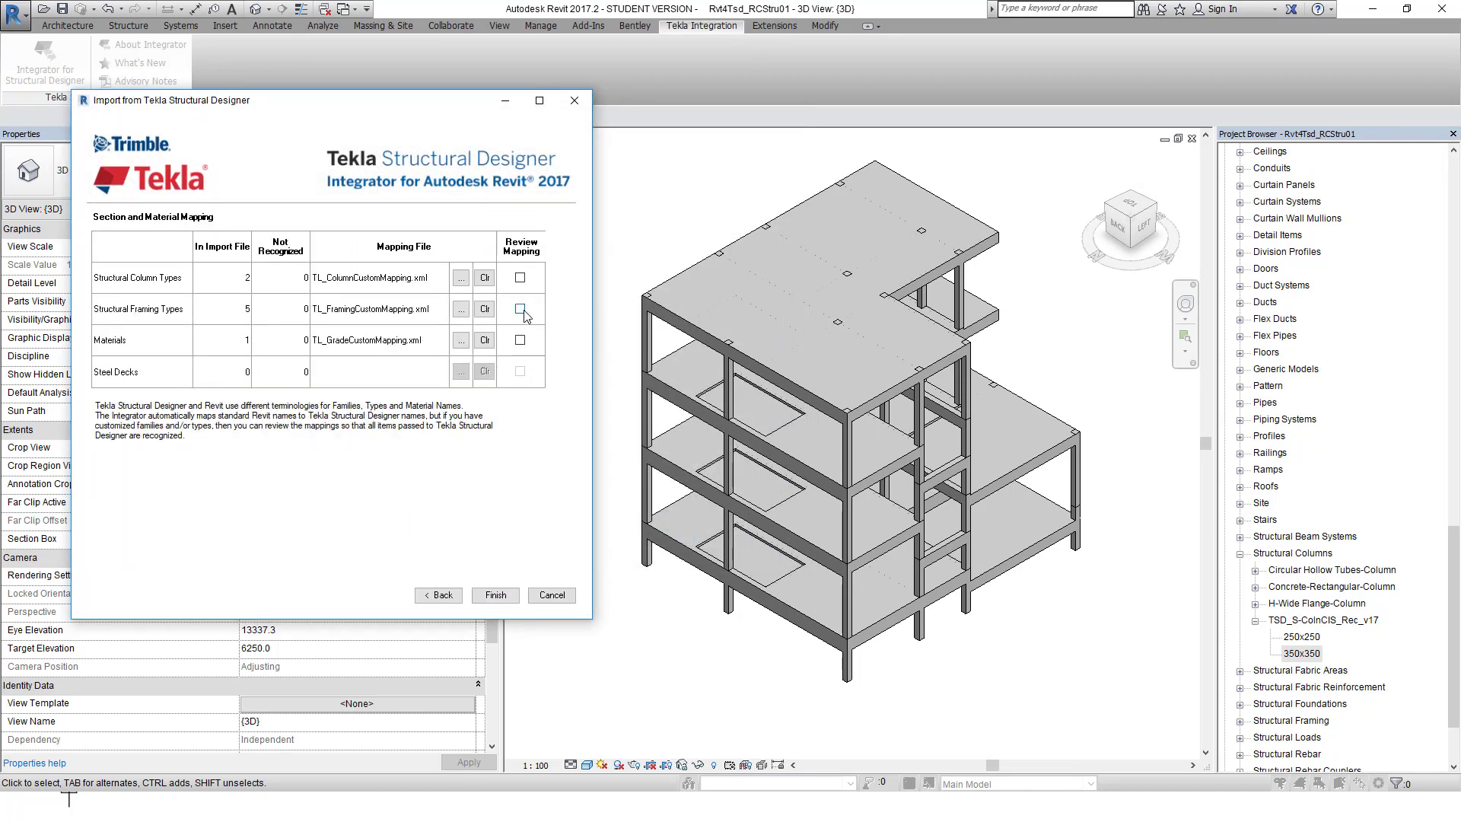
- Review the mapping of the structural column and framing types under Concrete Rectangular, and cancel the import
left_click(519, 278)
left_click(520, 309)
left_click(496, 595)
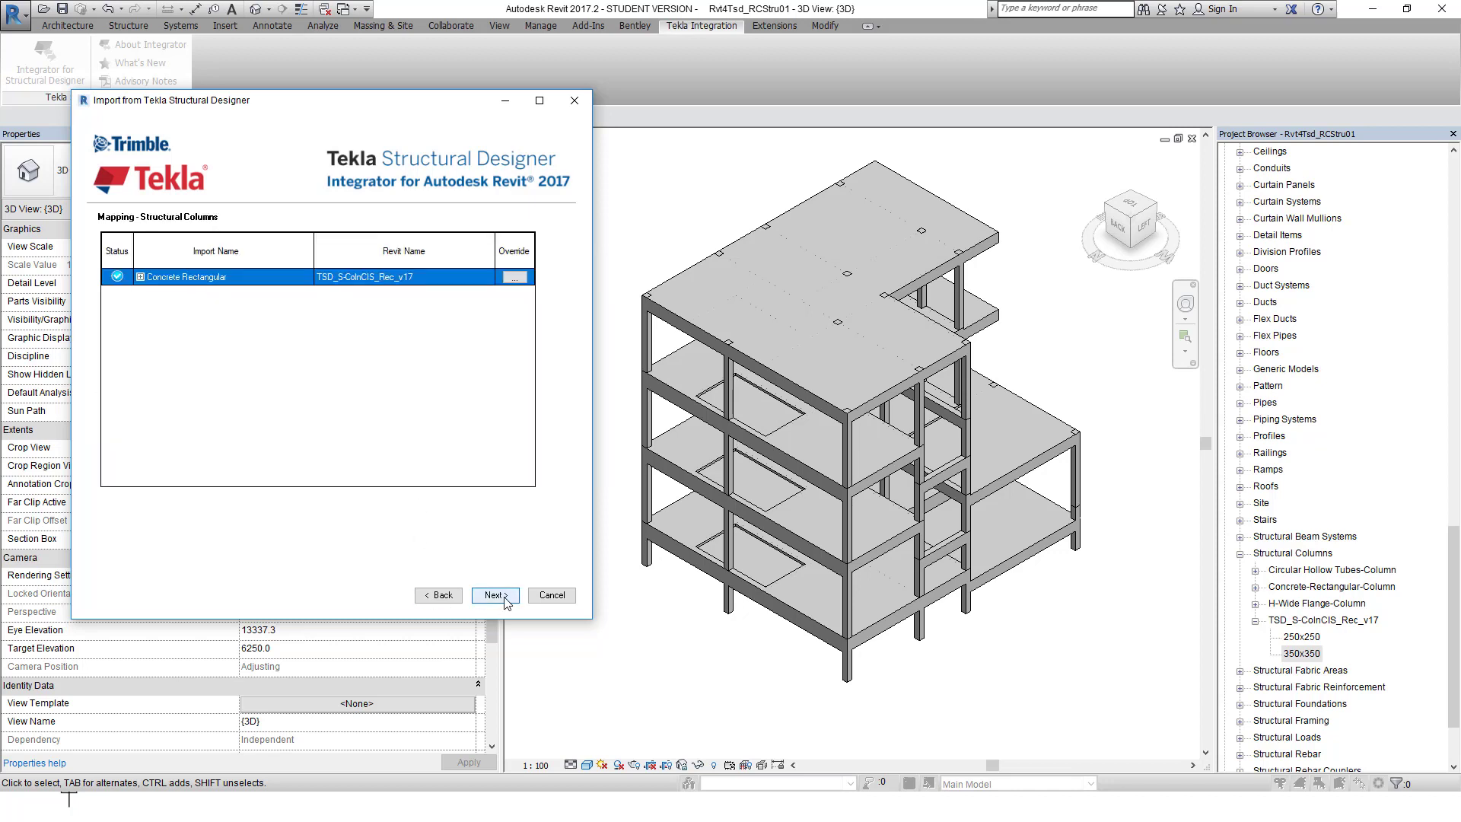
left_click(141, 277)
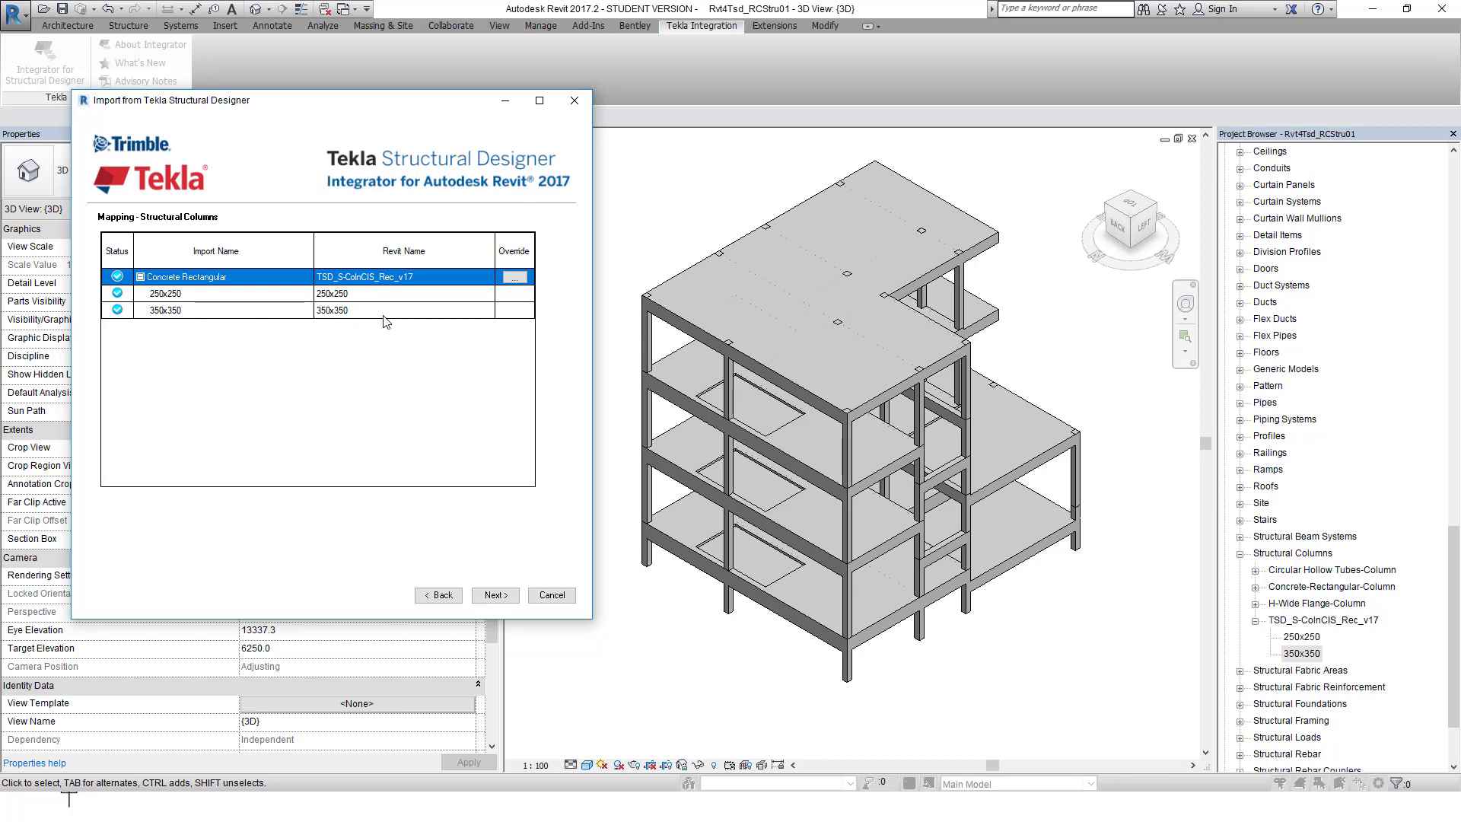
left_click(494, 595)
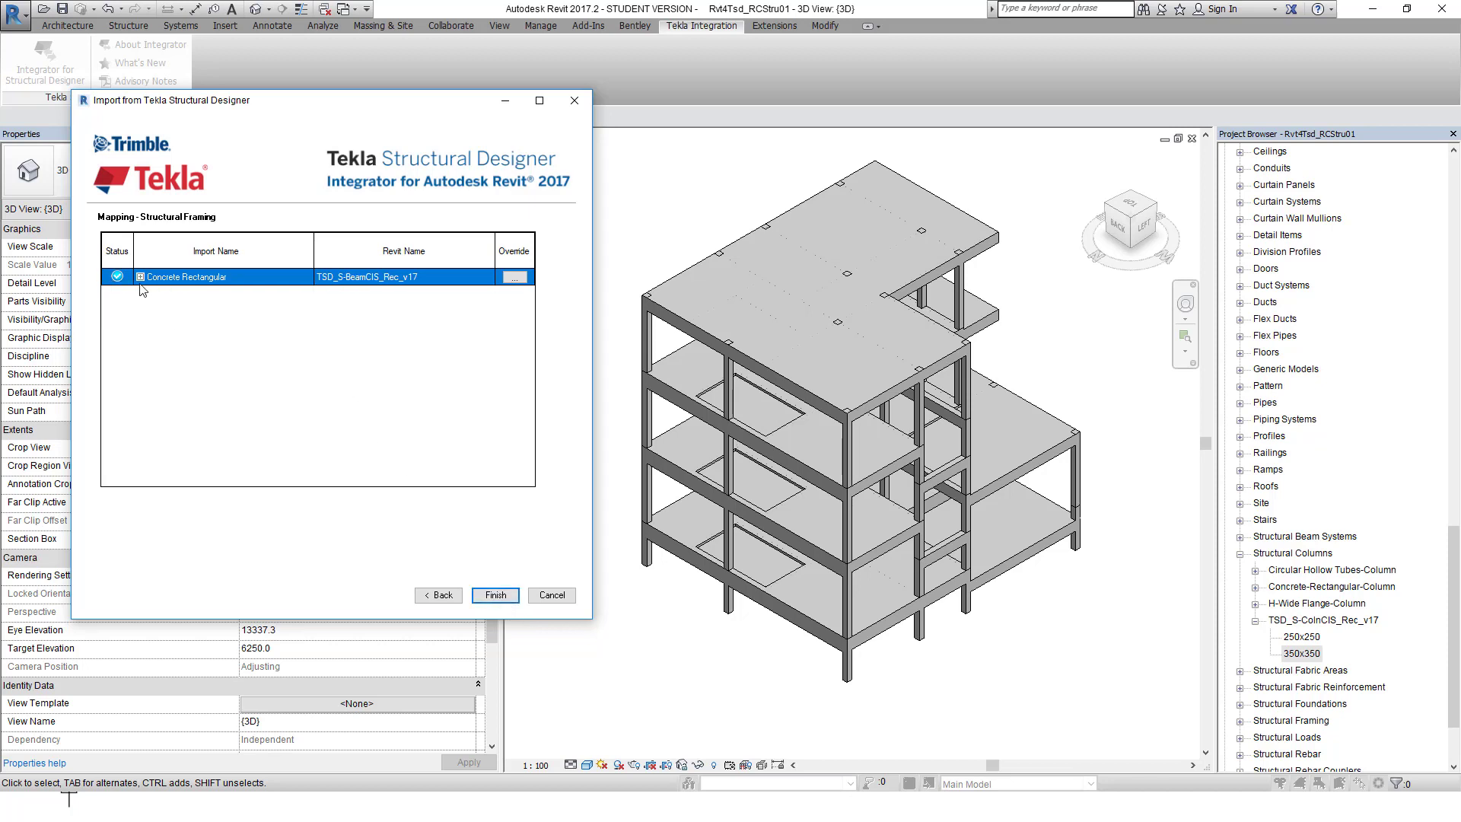
left_click(140, 277)
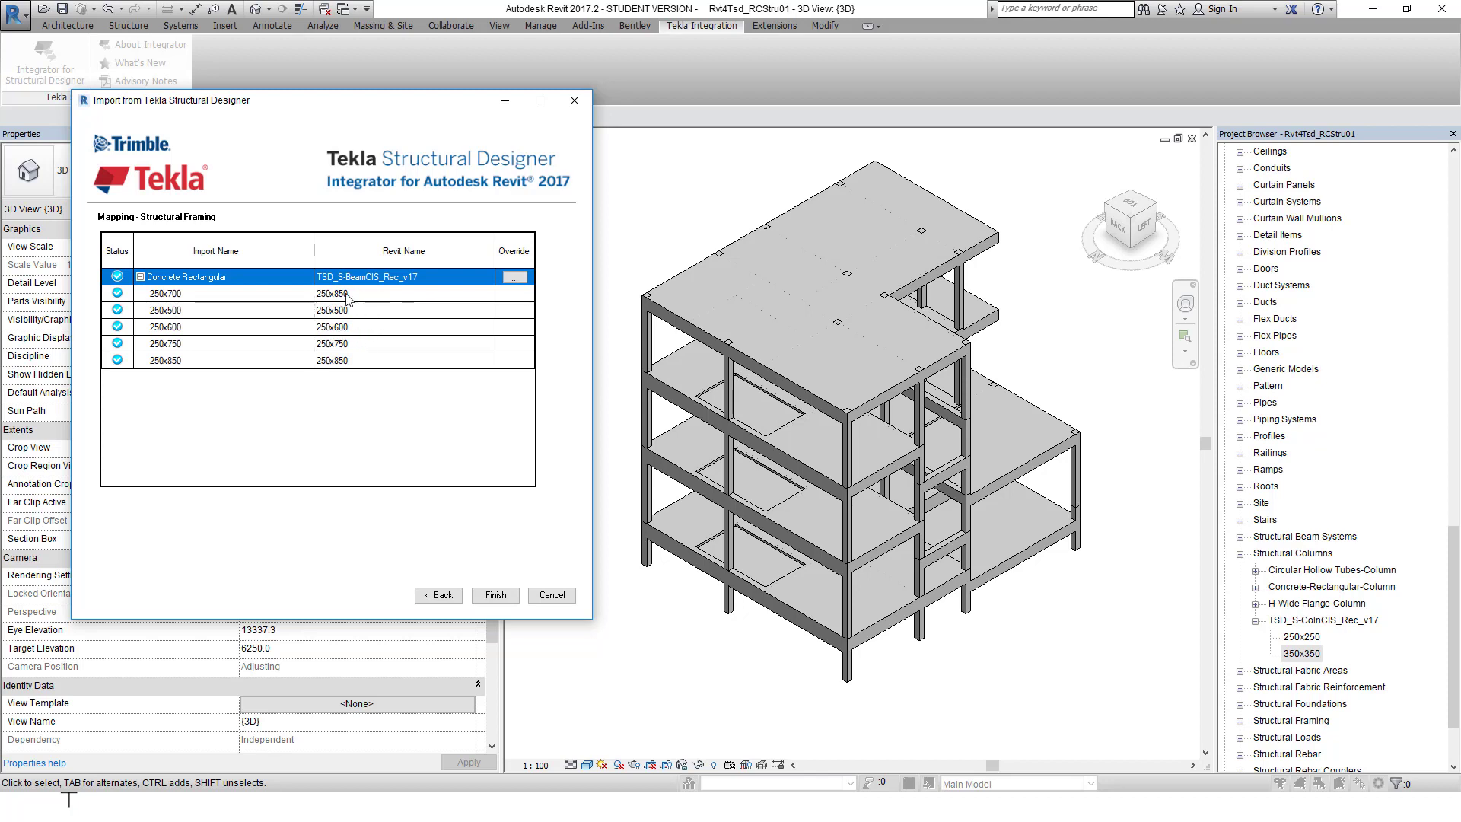
left_click(549, 595)
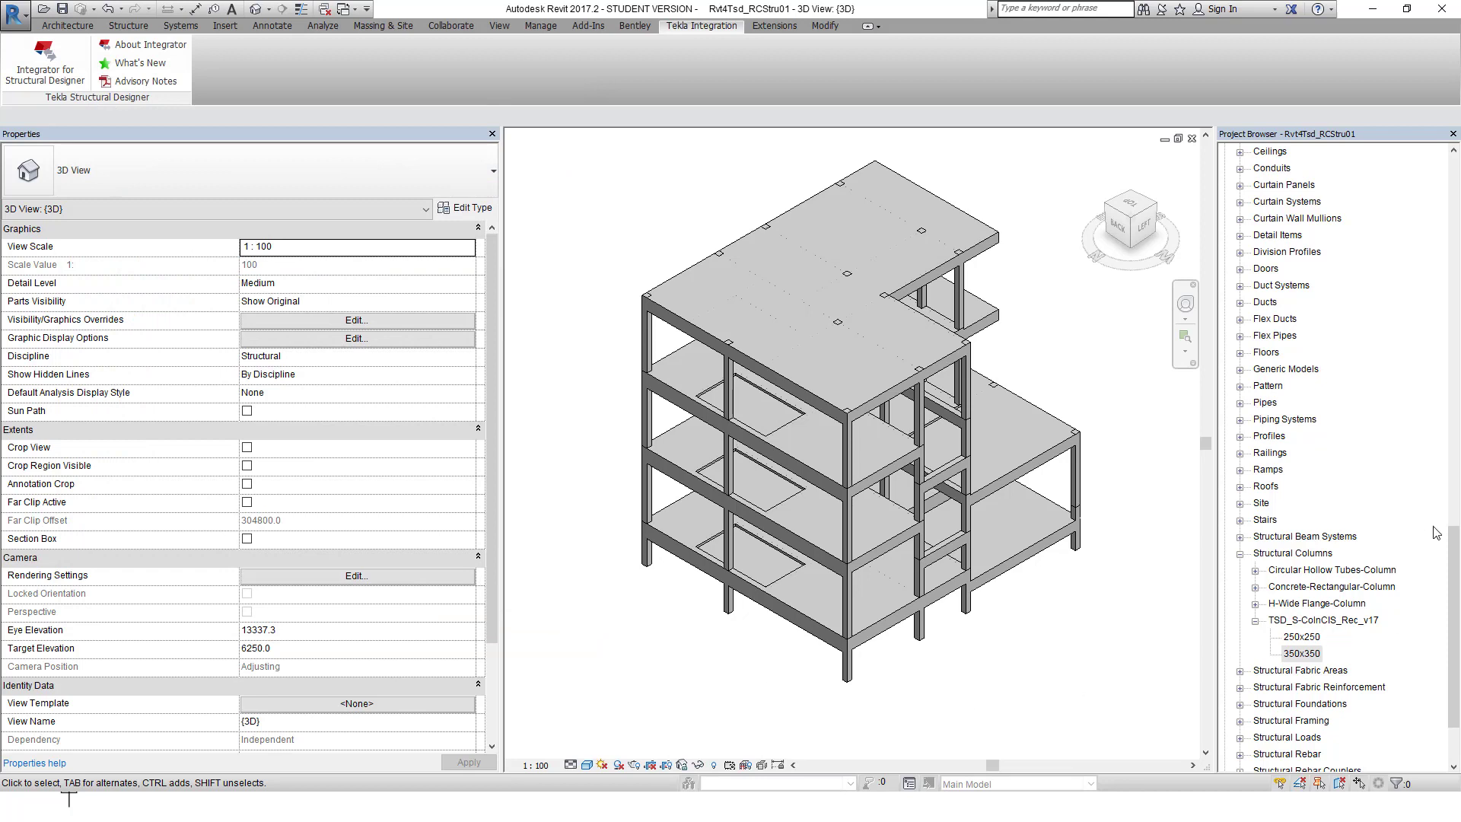
- Delete the 200 x 400mm and 250 x 800mm types from the structural framing family TSD_S-BeamCIS_Rec_v17
left_click_drag(1454, 589, 1454, 620)
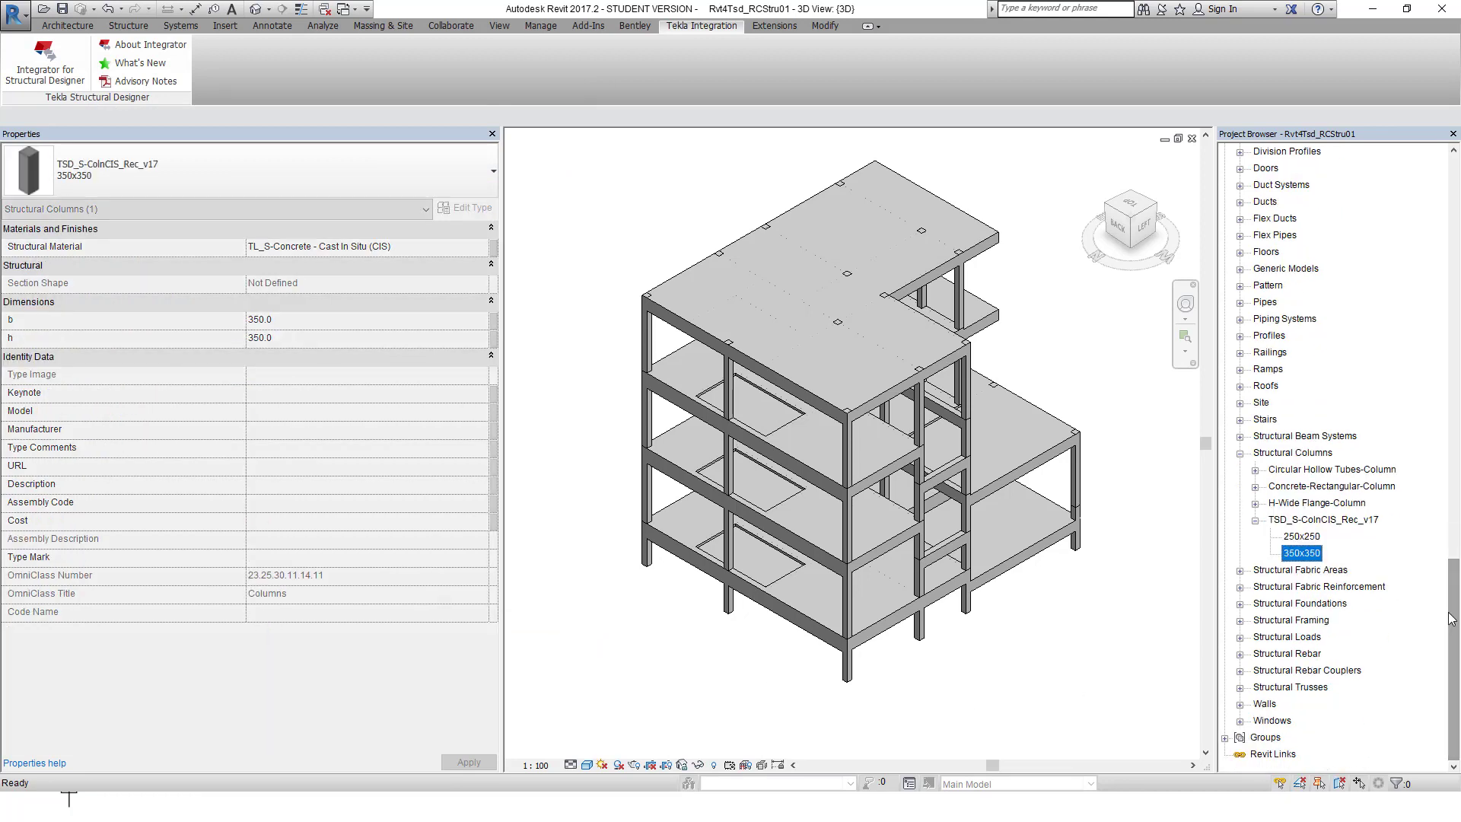
left_click(1240, 620)
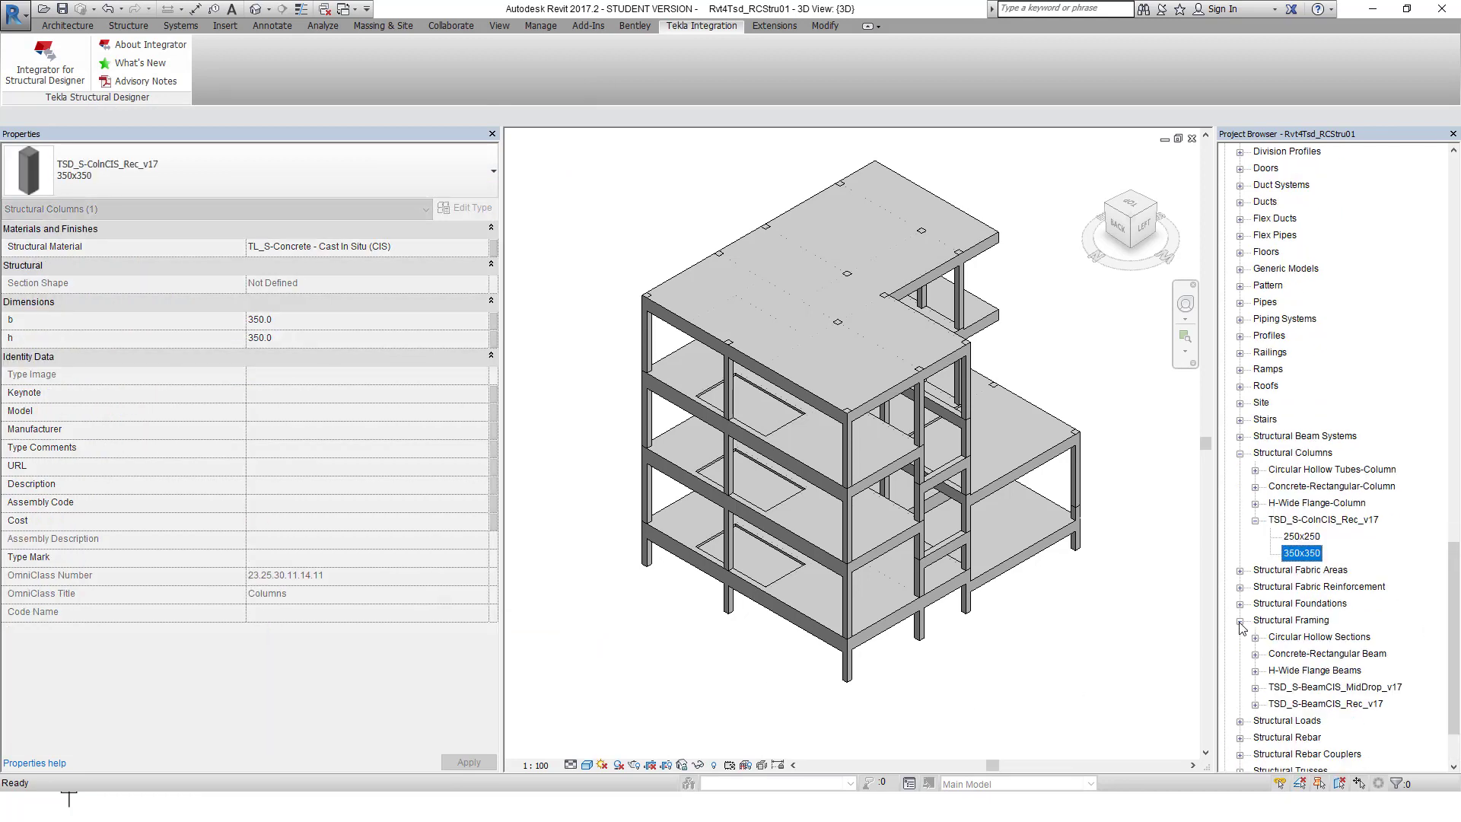
left_click(1255, 703)
scroll(1450, 659, "down", 3)
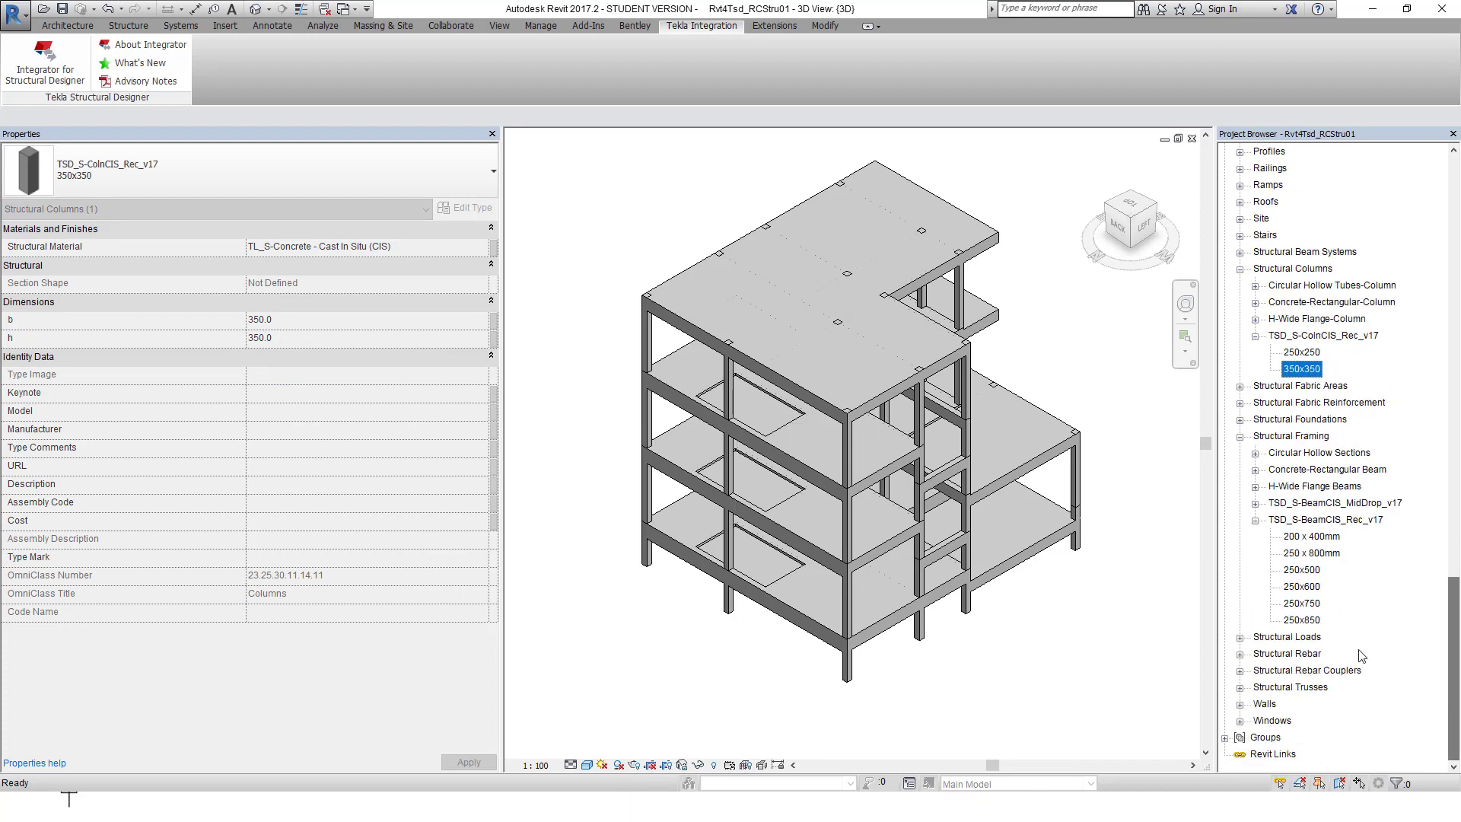
left_click(1324, 551)
left_click(1318, 537, "ctrl")
right_click(1318, 538)
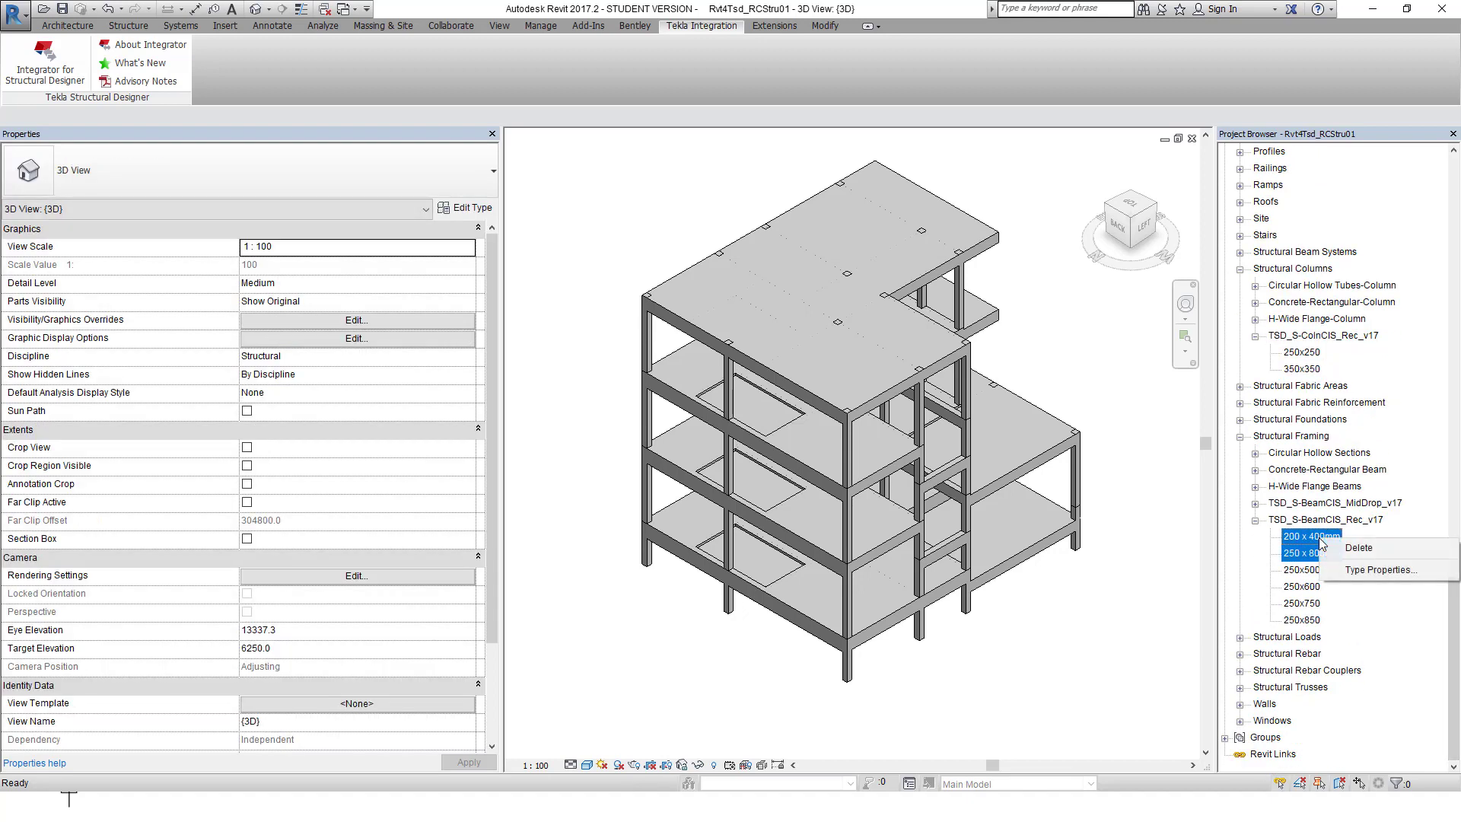
left_click(1367, 558)
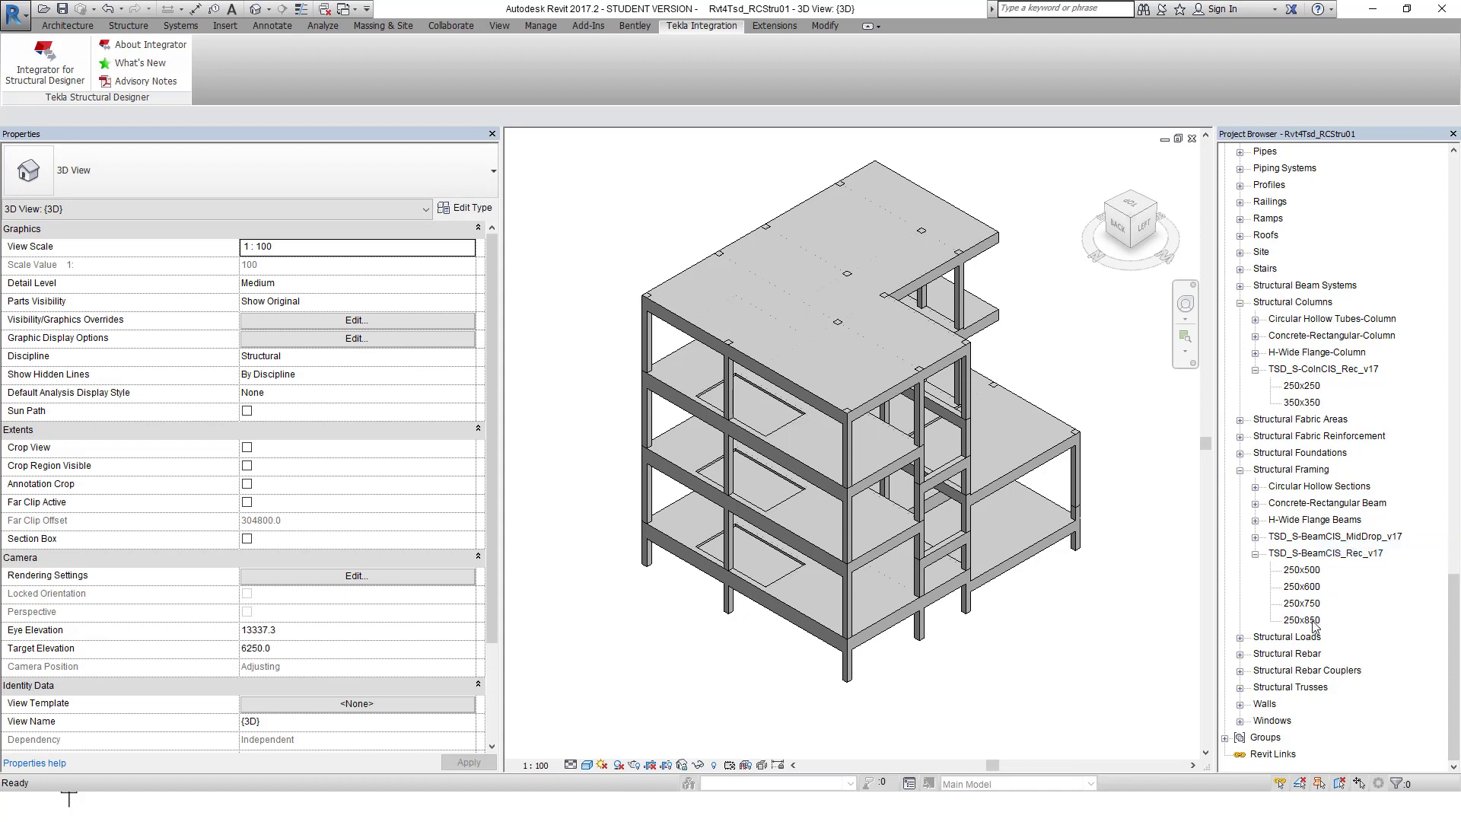
- Duplicate the 250x750 beam type of TSD_S-BeamCIS_Rec_v17 and name the copy 250x700
left_click(1311, 603)
right_click(1310, 603)
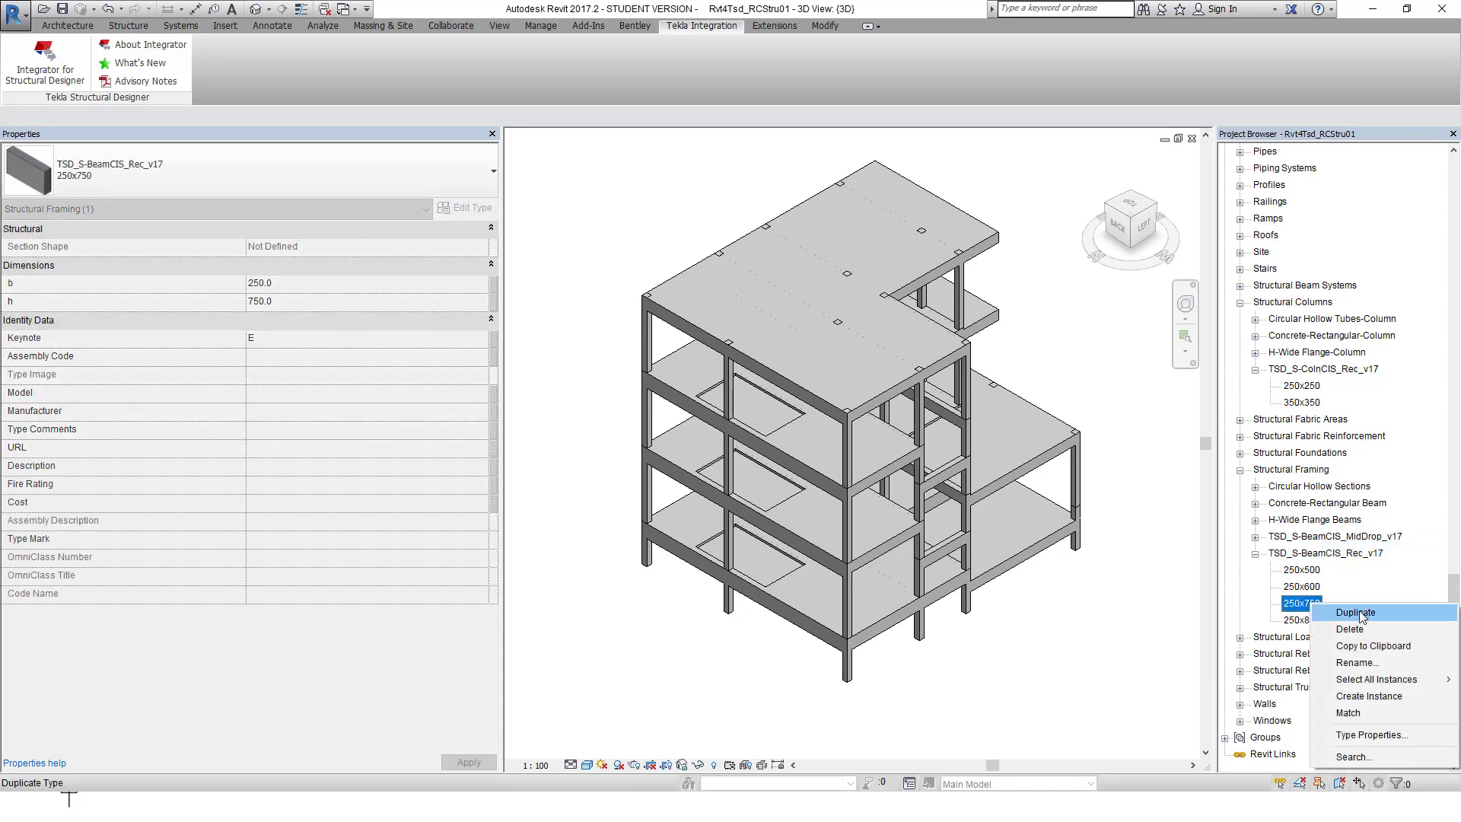
left_click(1363, 609)
left_click(1329, 624)
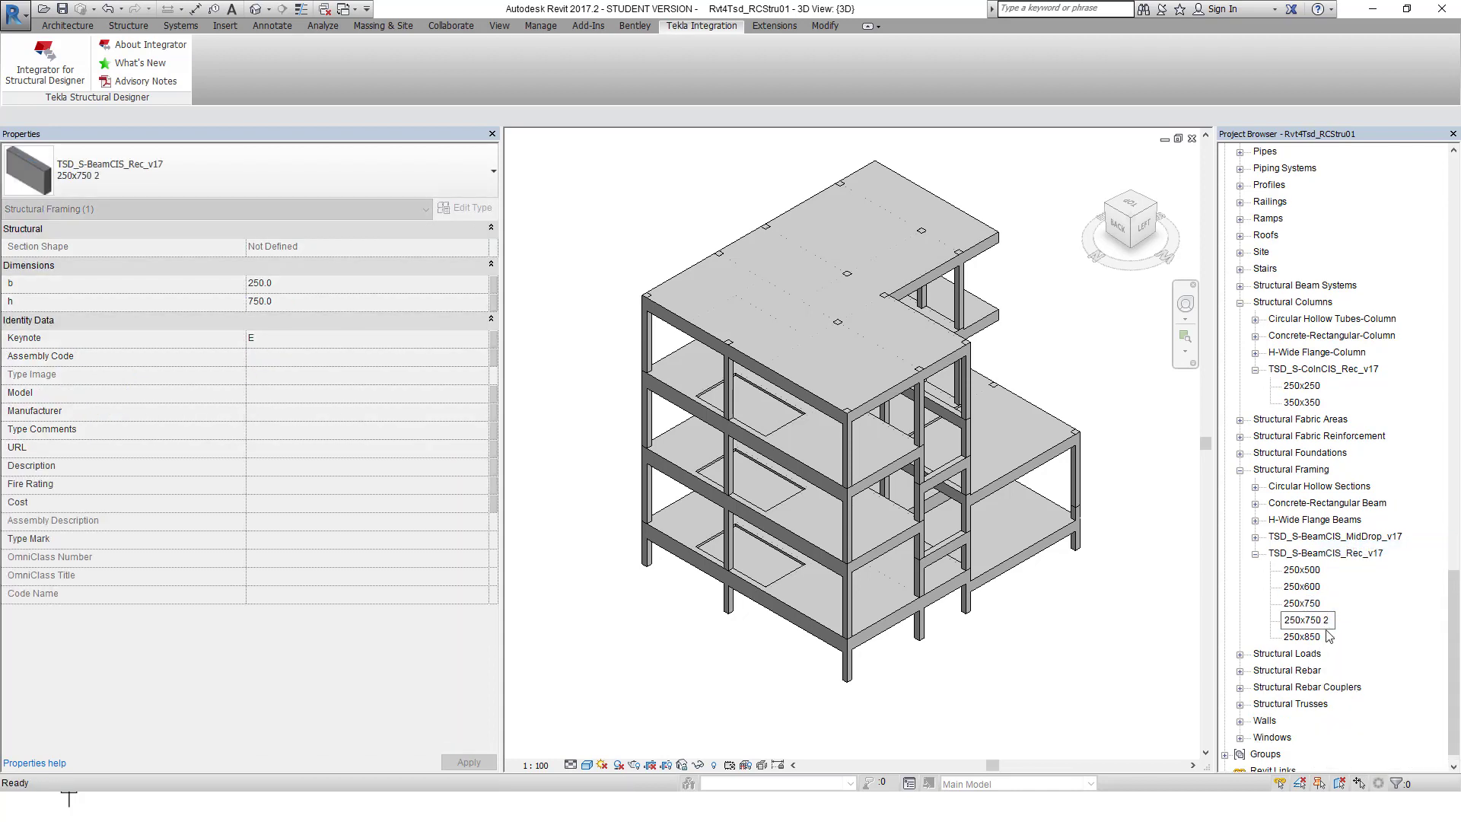
key("BackSpace")
key("BackSpace")
key("Delete")
type("0")
left_click(1360, 623)
- Set dimension h of the 250x700 beam type to 700 mm, accept the type properties and clear the selection
double_click(1310, 607)
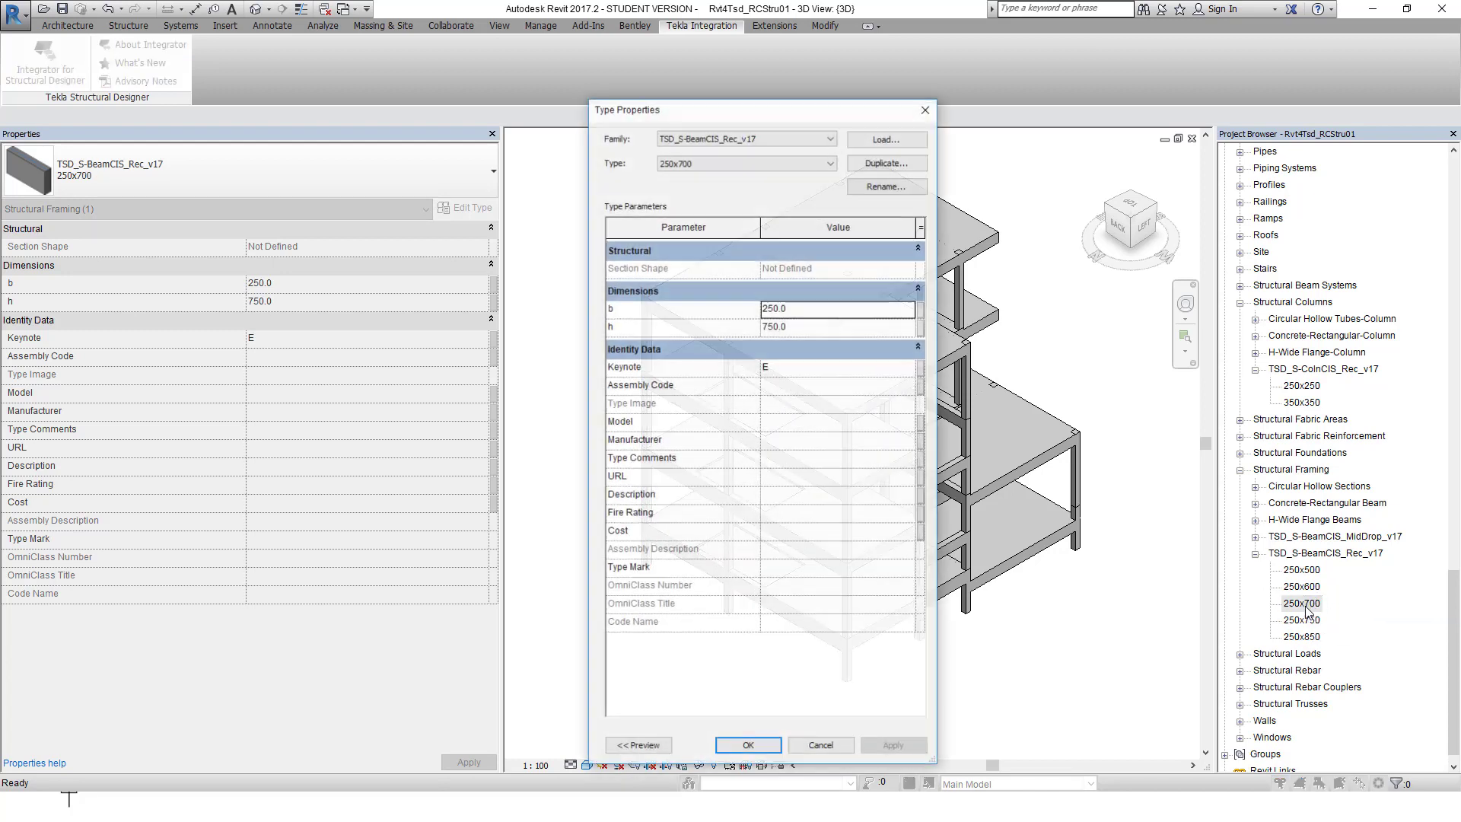
left_click(770, 327)
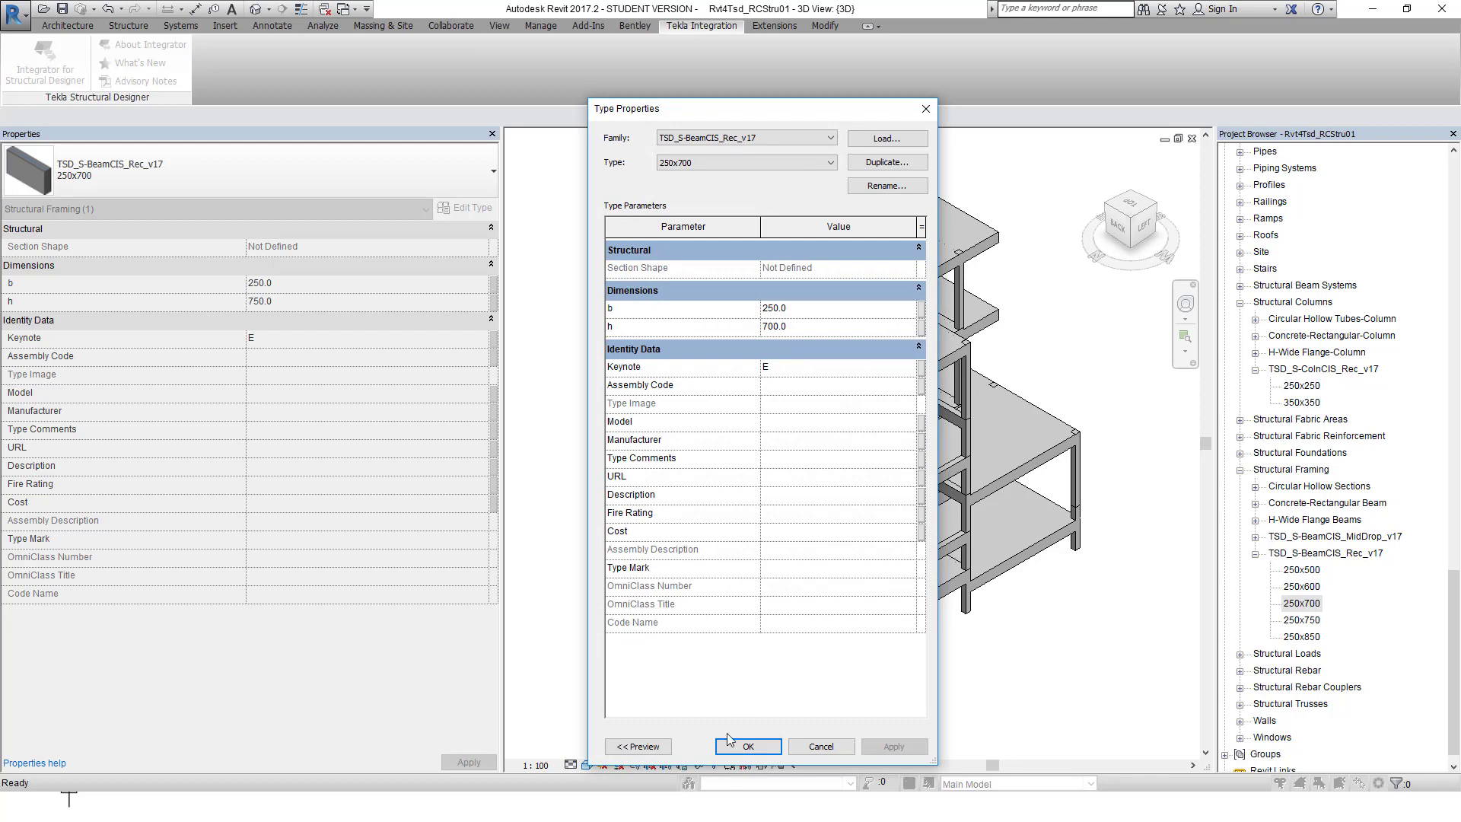
left_click(748, 746)
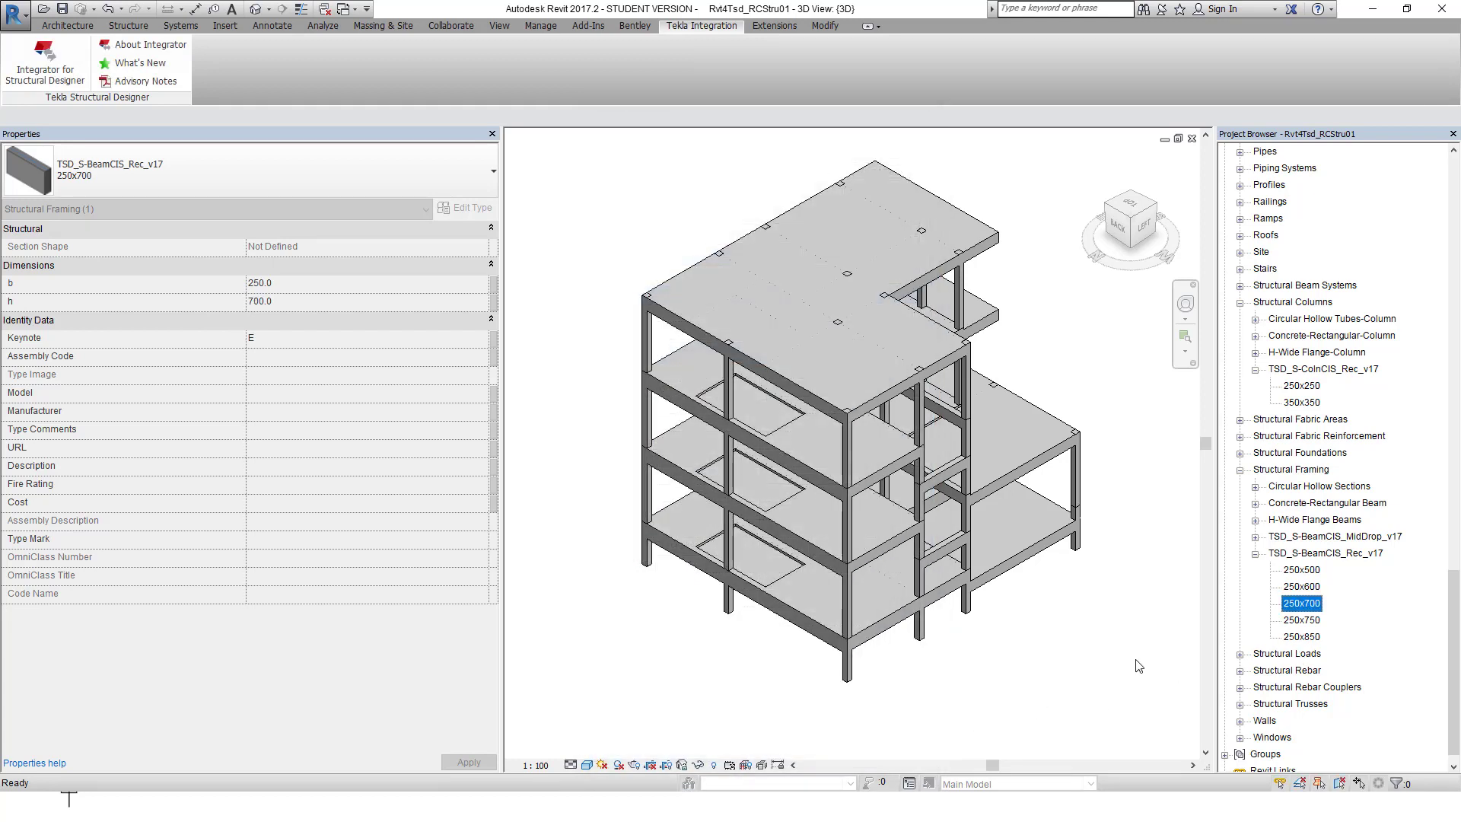
left_click(1056, 660)
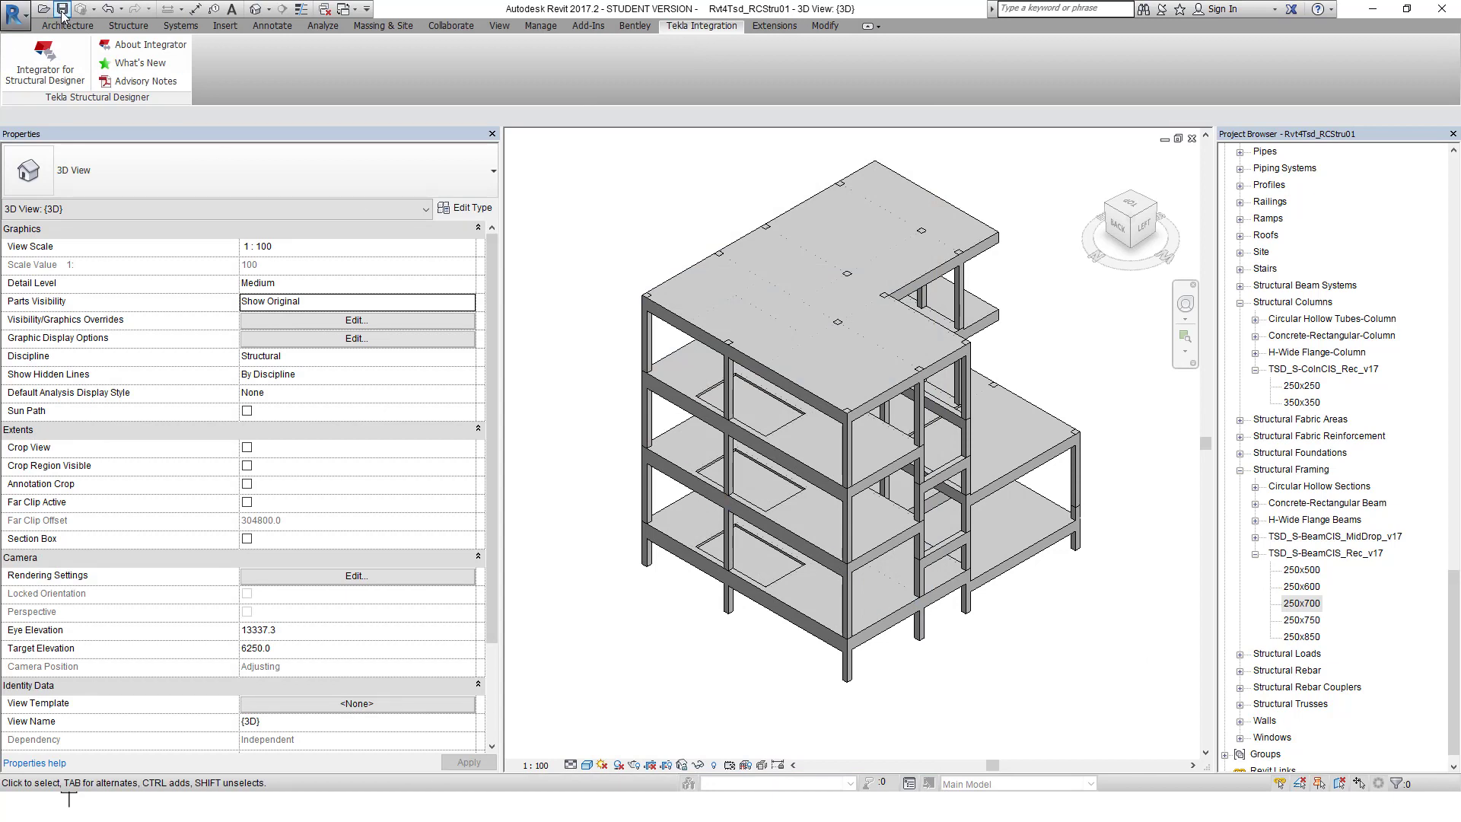
- Restart the Tekla Structural Designer import with Tsd2Rvt_RCStru01.cxl, keeping members with their openings as the only included objects
left_click(41, 61)
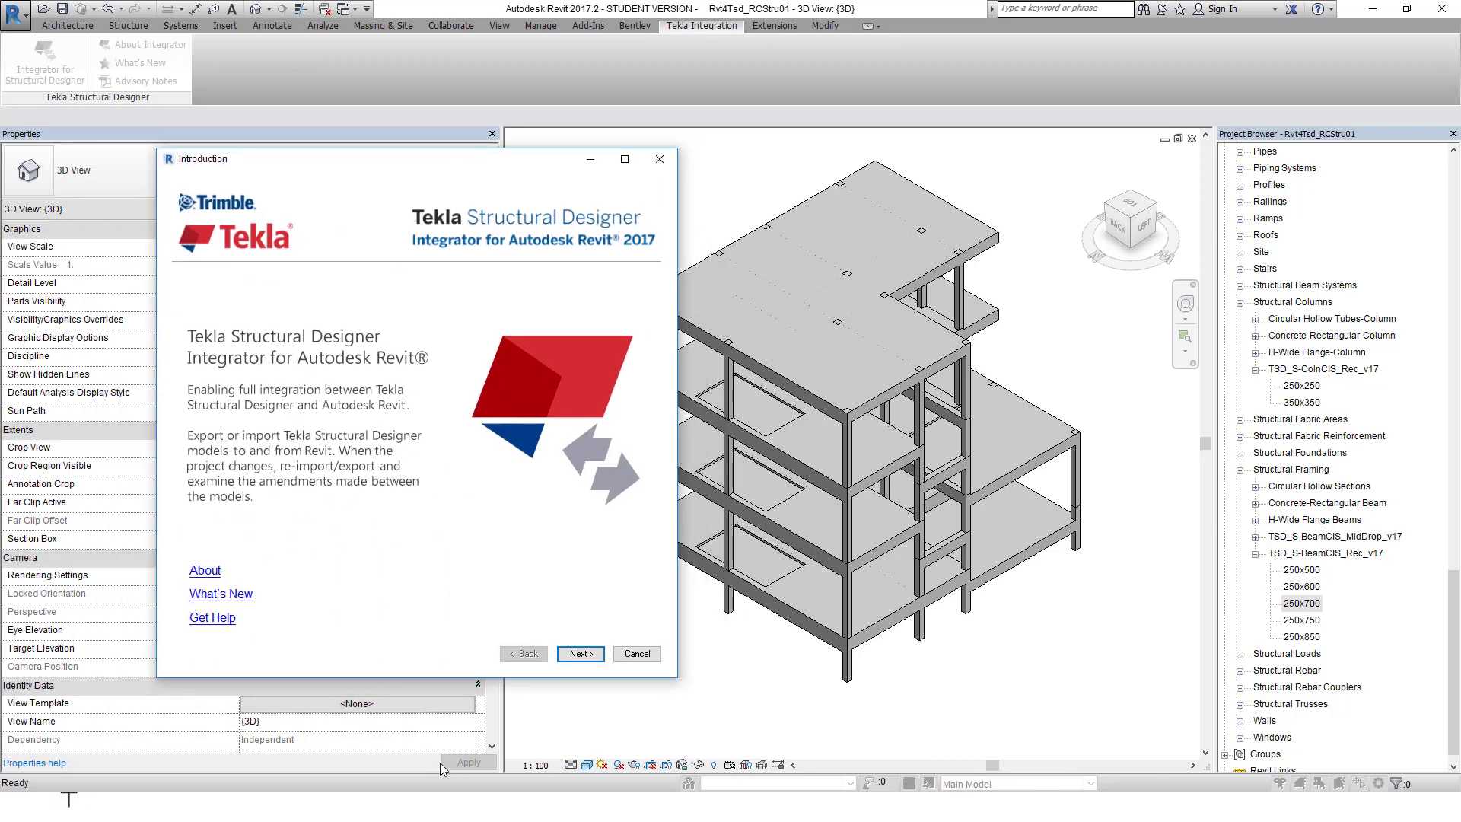
left_click(580, 653)
left_click(580, 654)
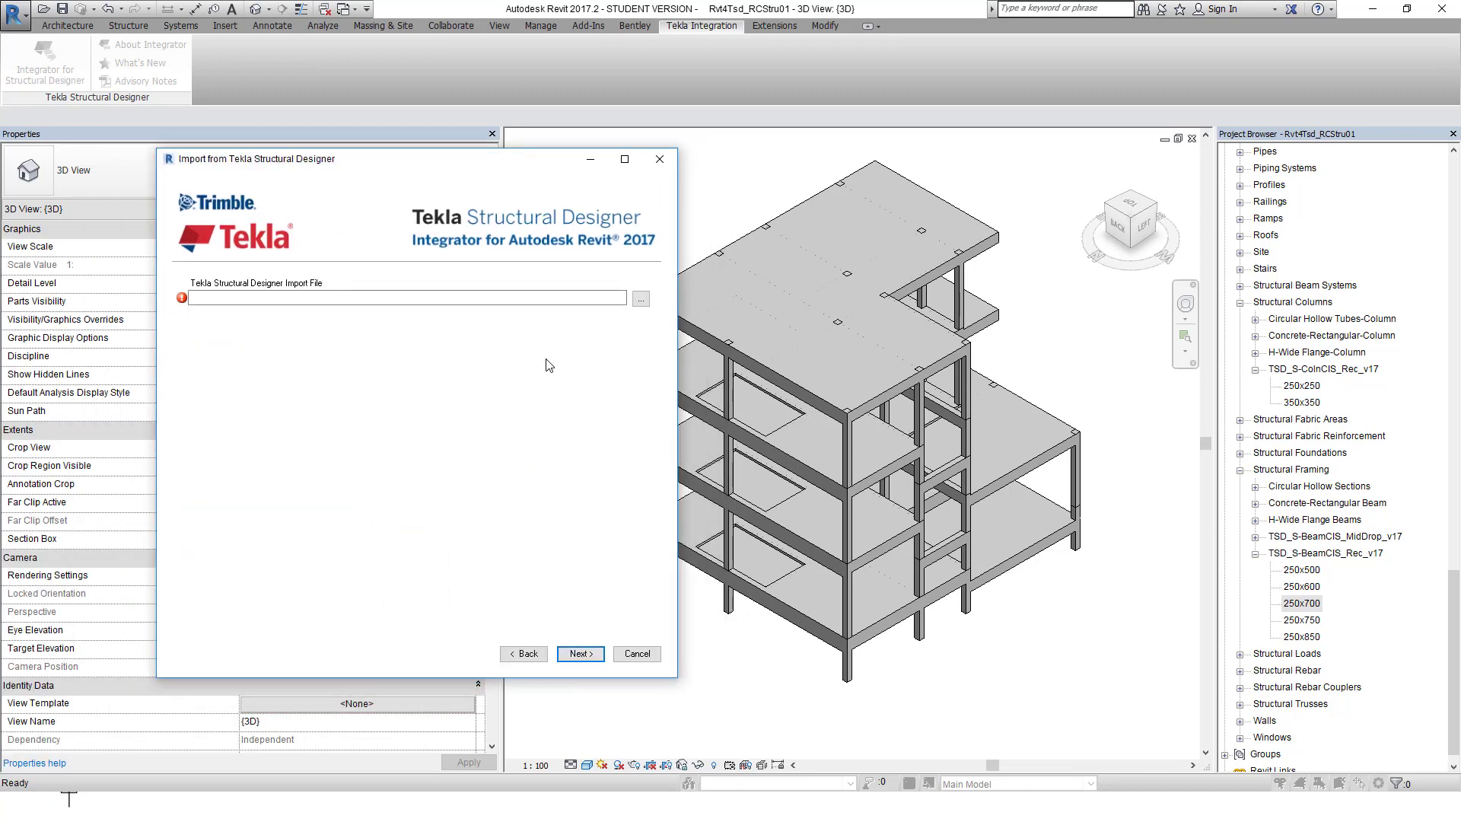
left_click(641, 299)
left_click(413, 285)
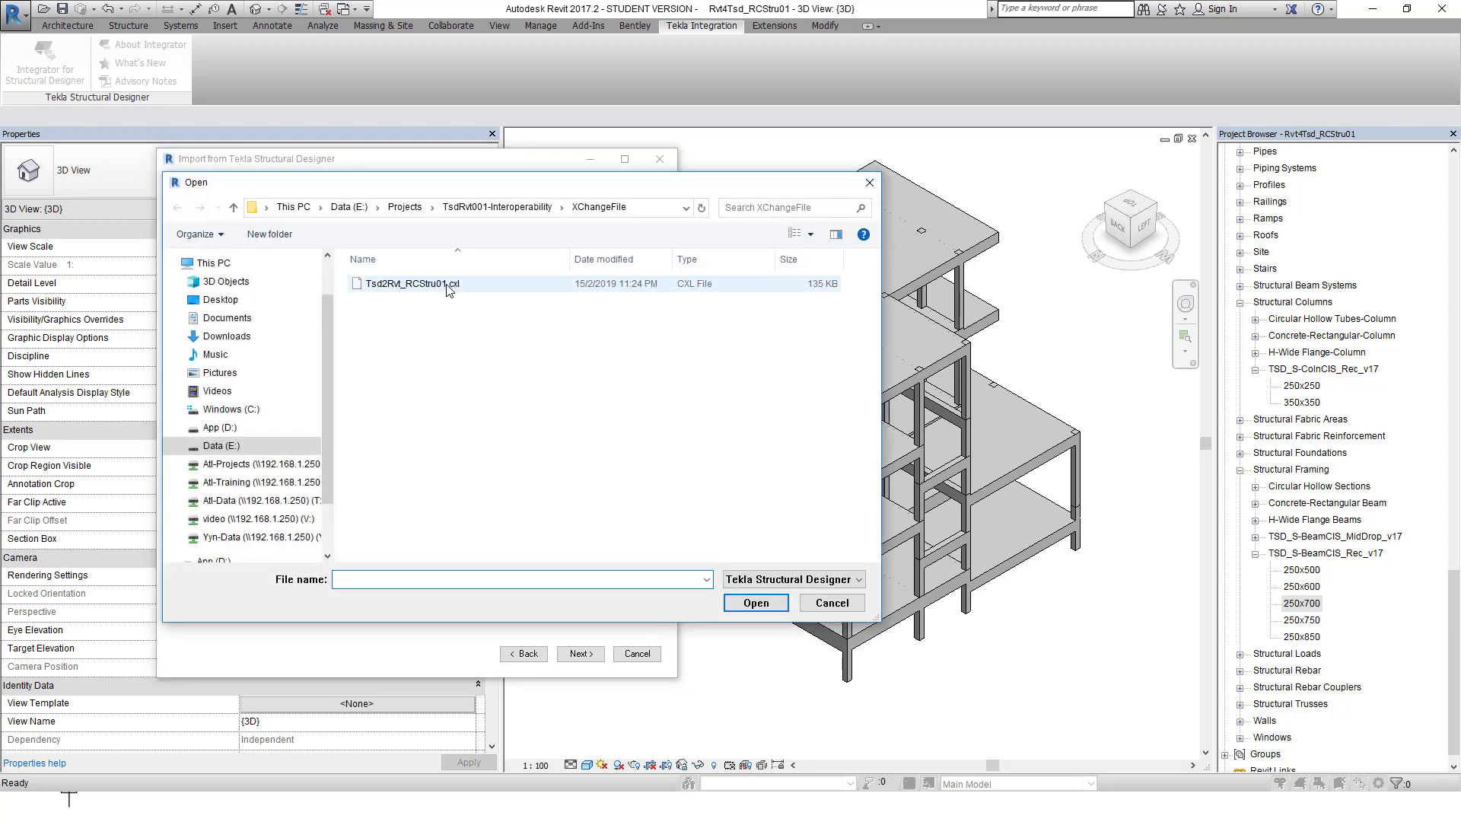
left_click(753, 600)
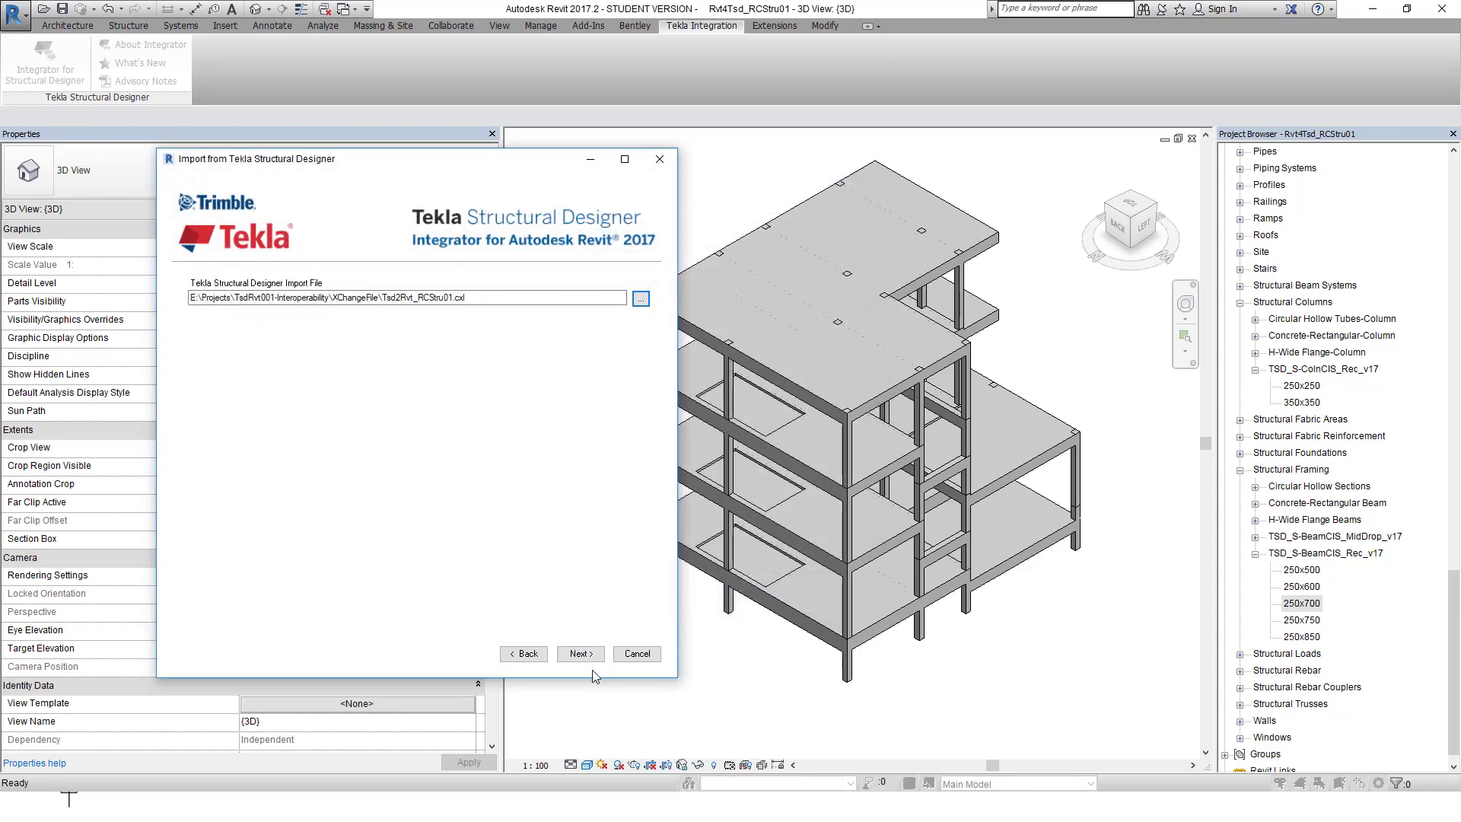
left_click(580, 654)
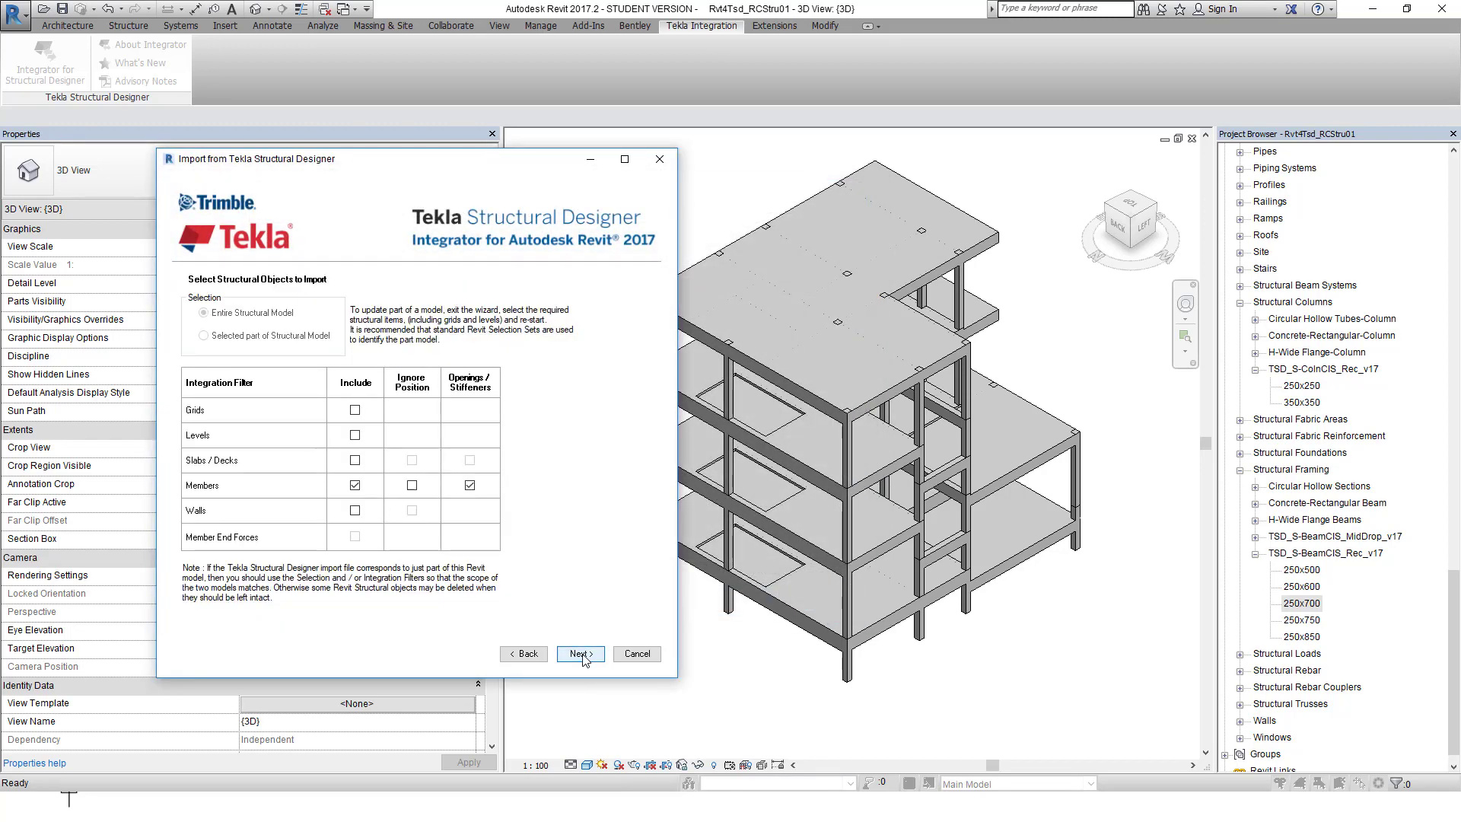
left_click(582, 656)
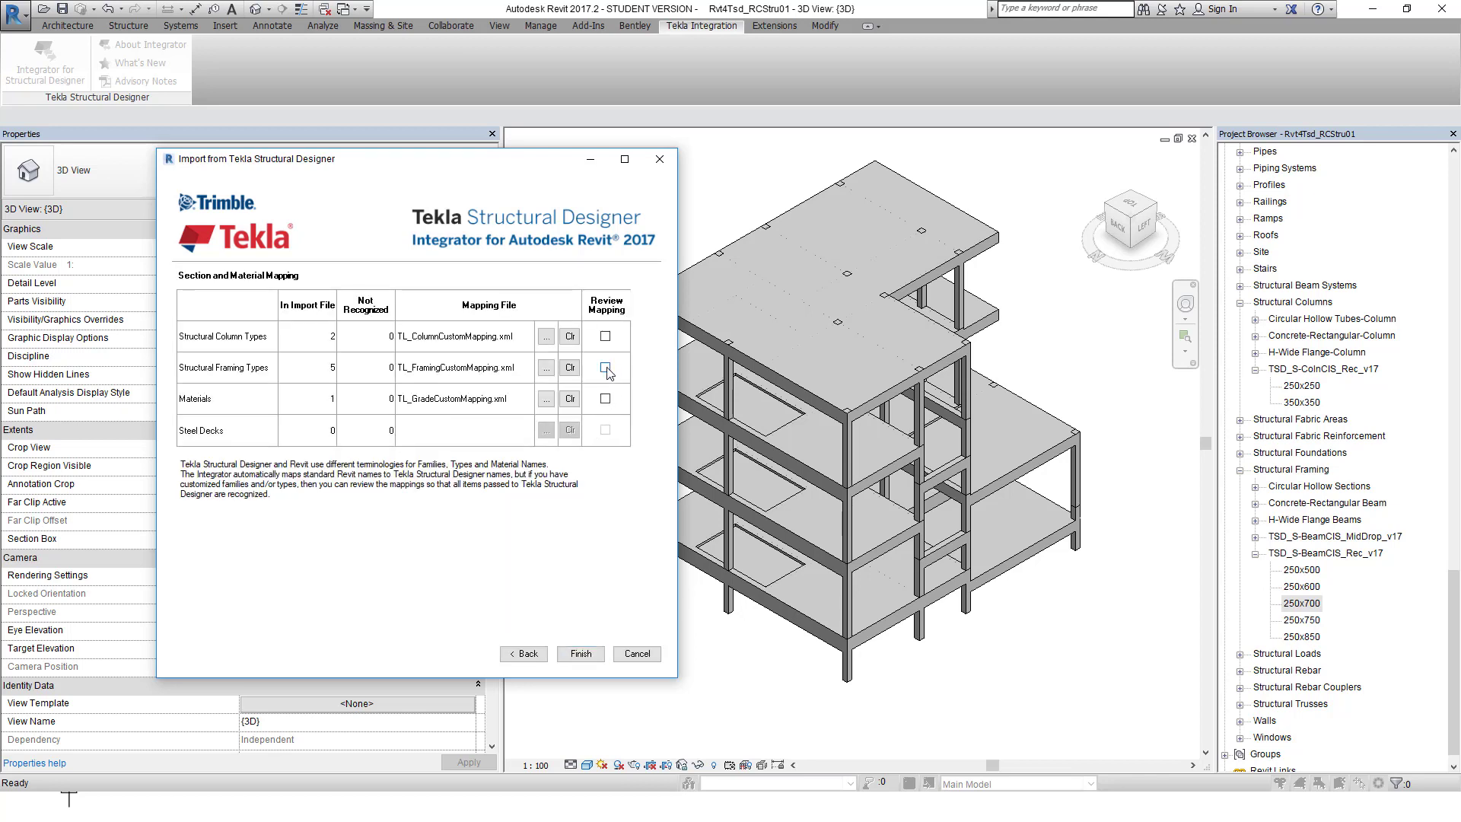
- Enable mapping review for structural column and framing types and check each Concrete Rectangular size against its Revit type
left_click(605, 368)
left_click(605, 336)
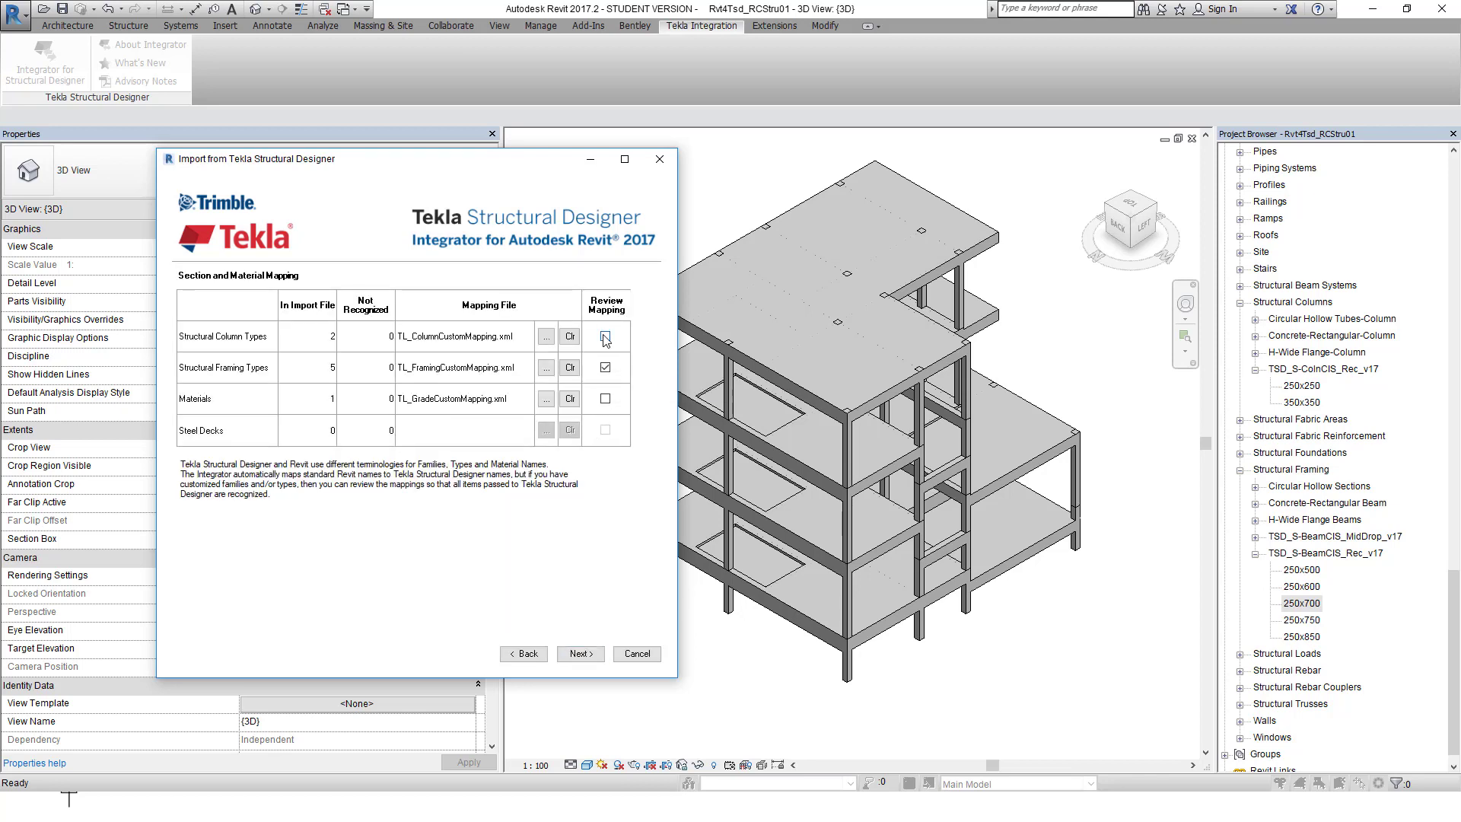
left_click(581, 656)
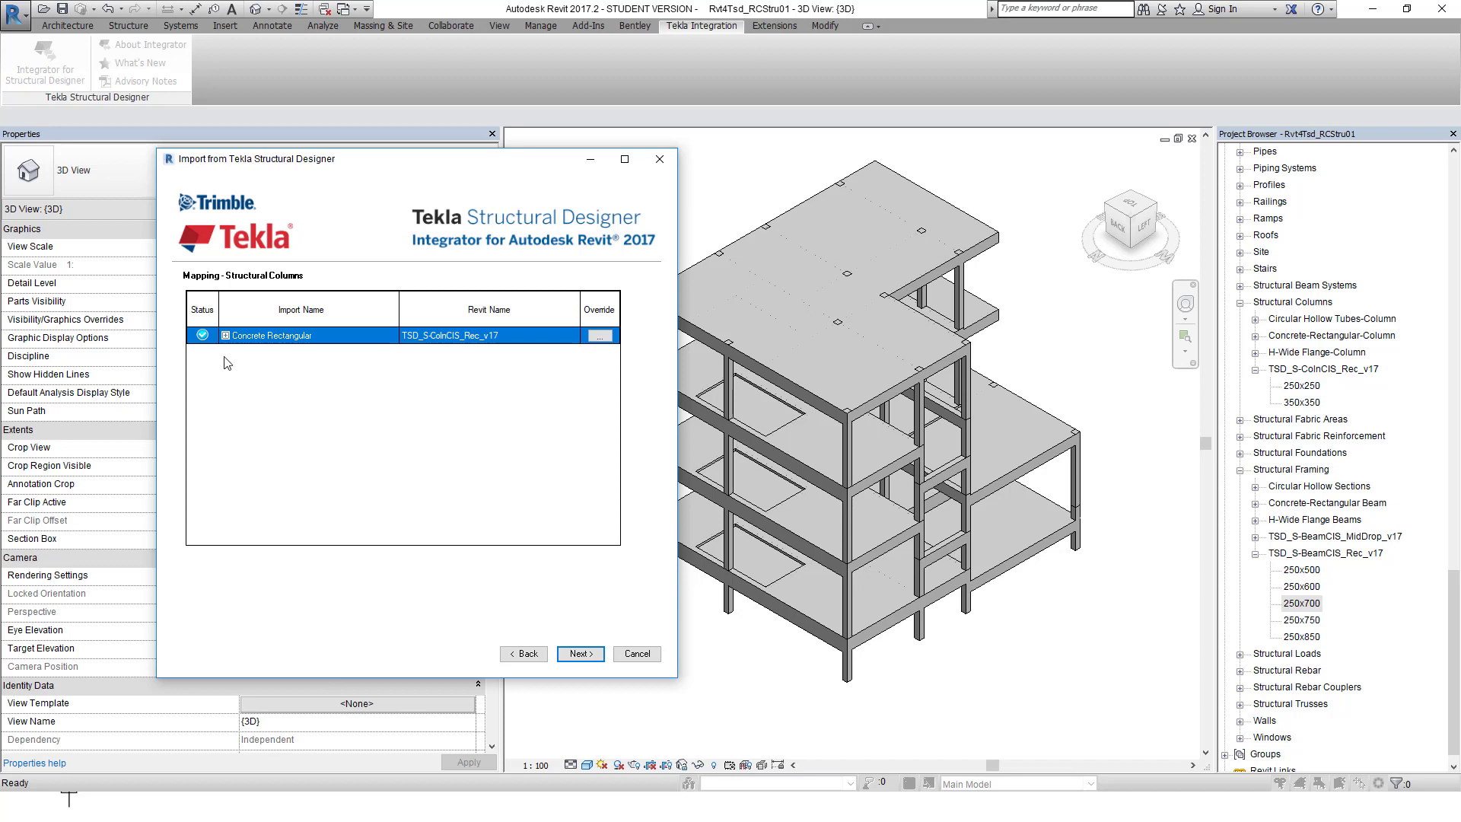
left_click(226, 336)
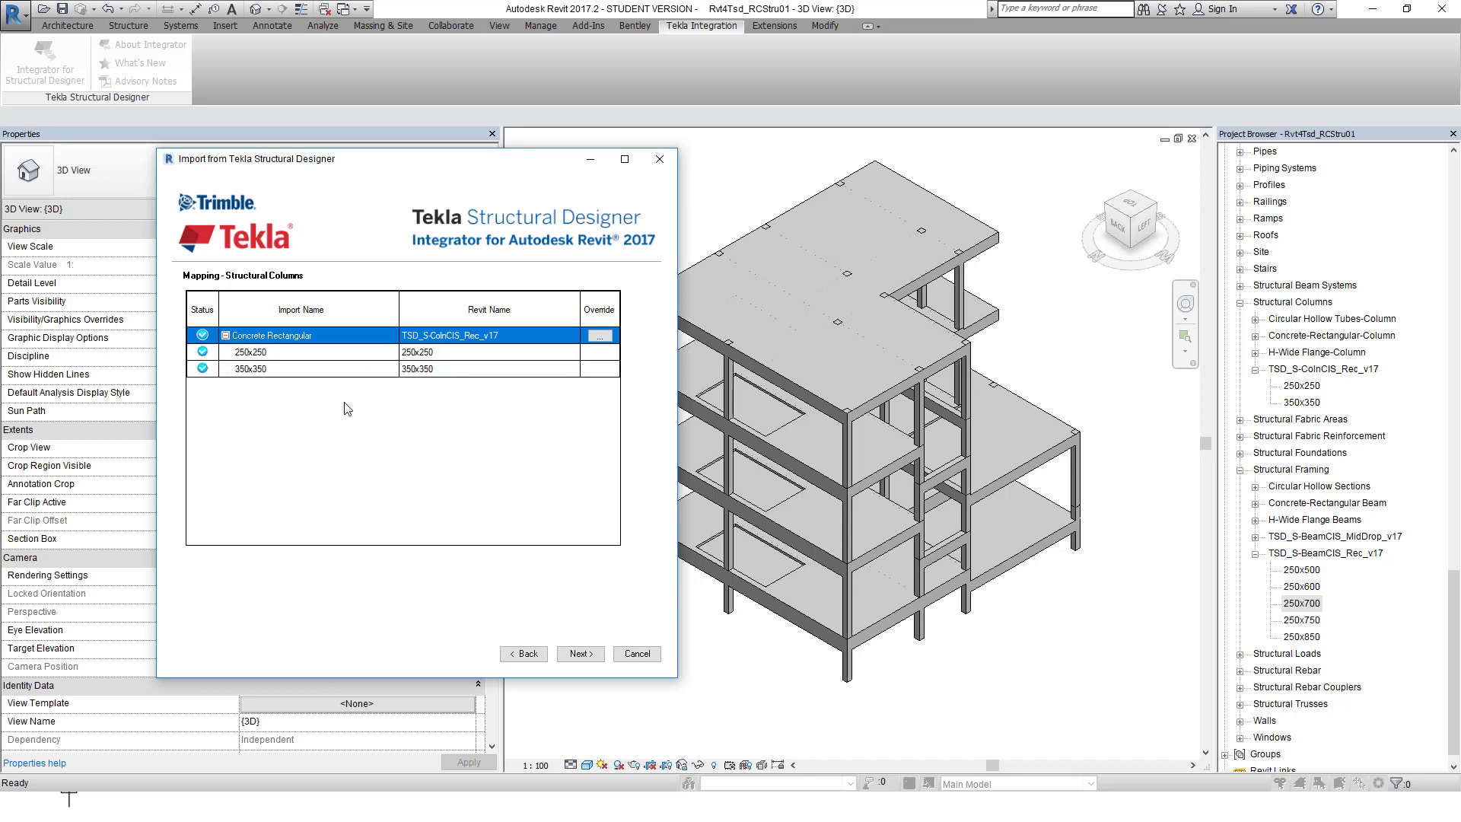
left_click(579, 653)
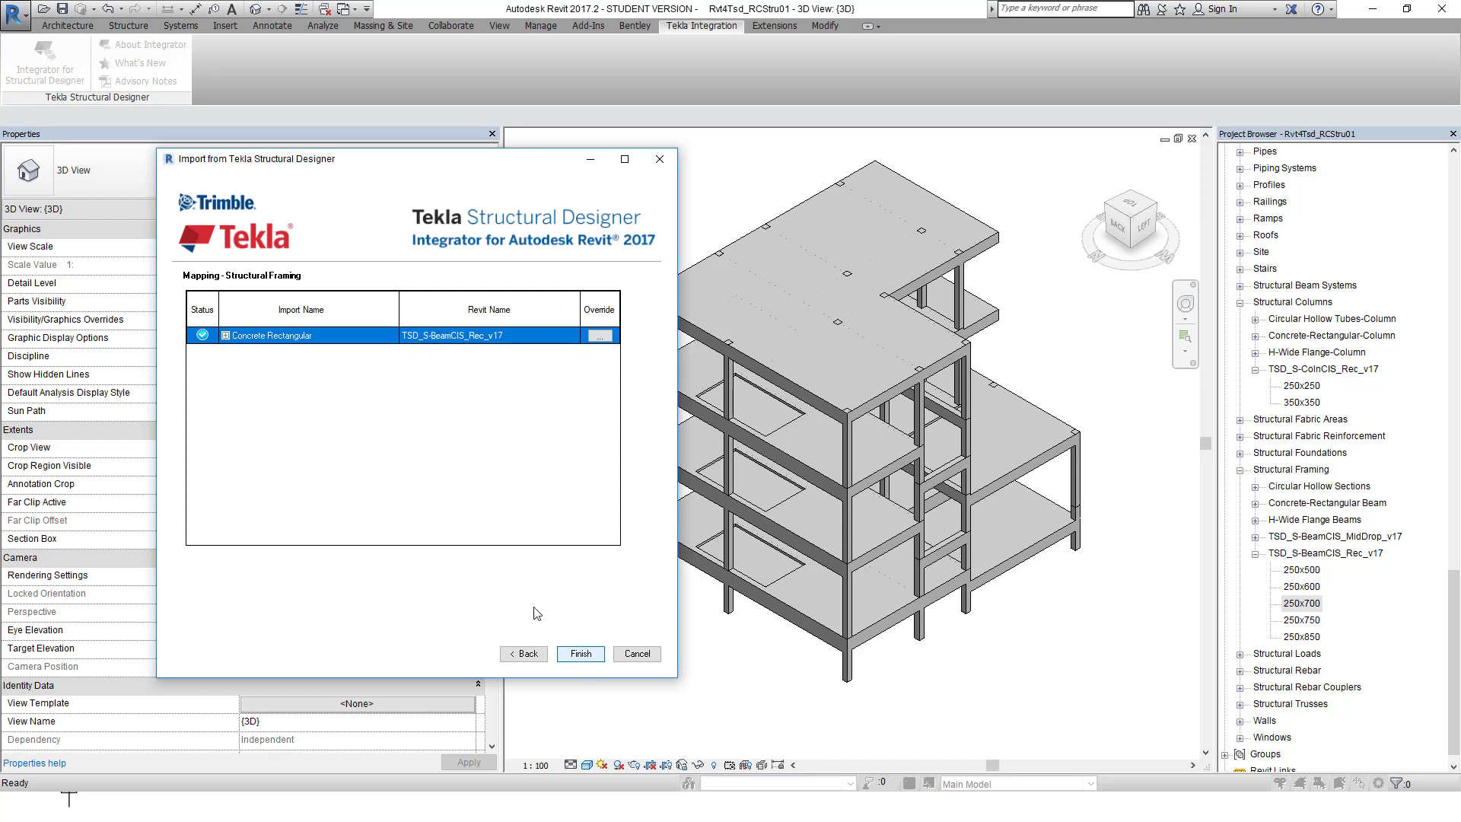
left_click(226, 335)
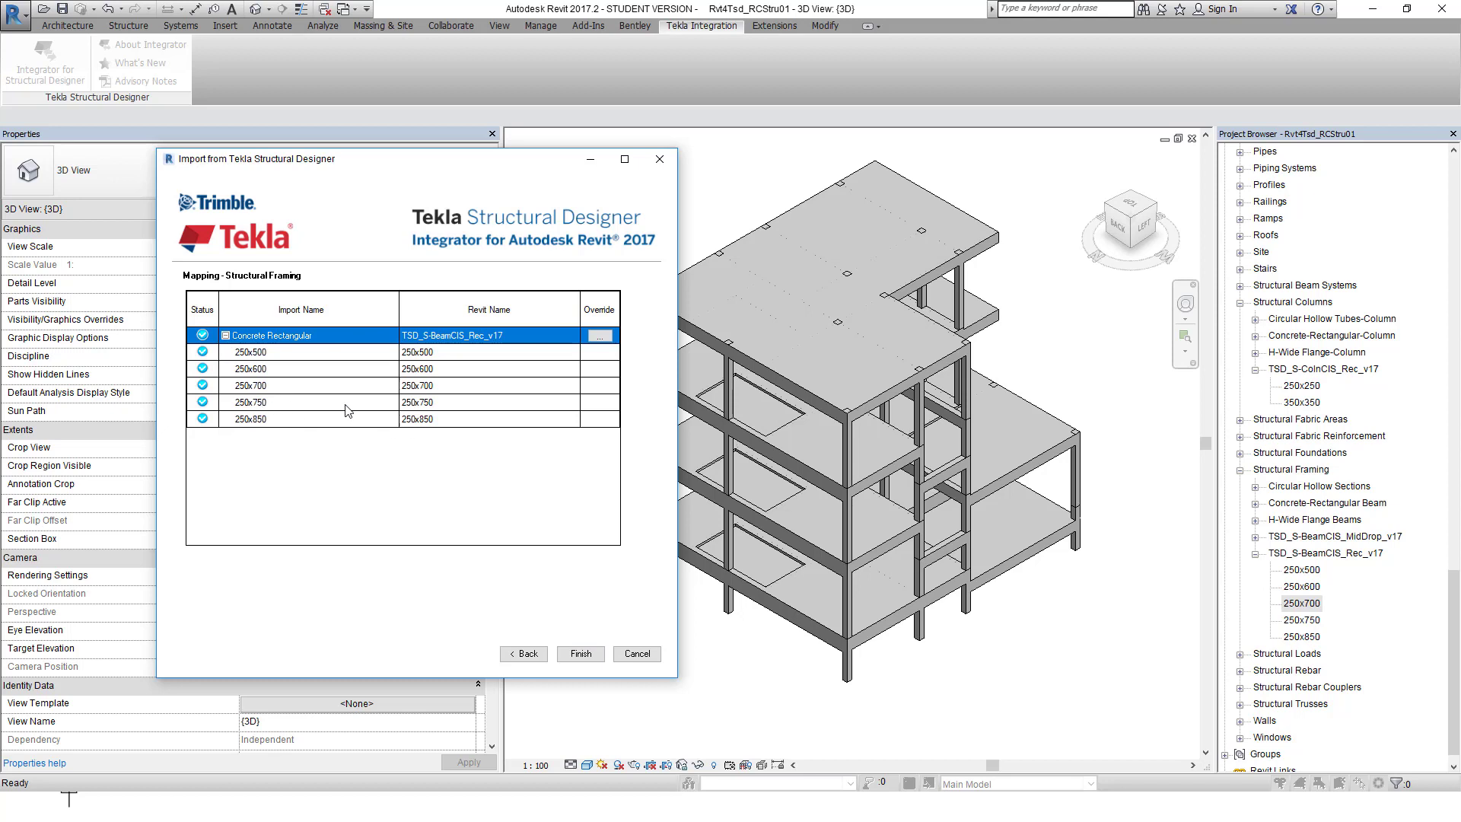
- Finish the import and examine the updated objects and column type changes listed in the import log
left_click(582, 654)
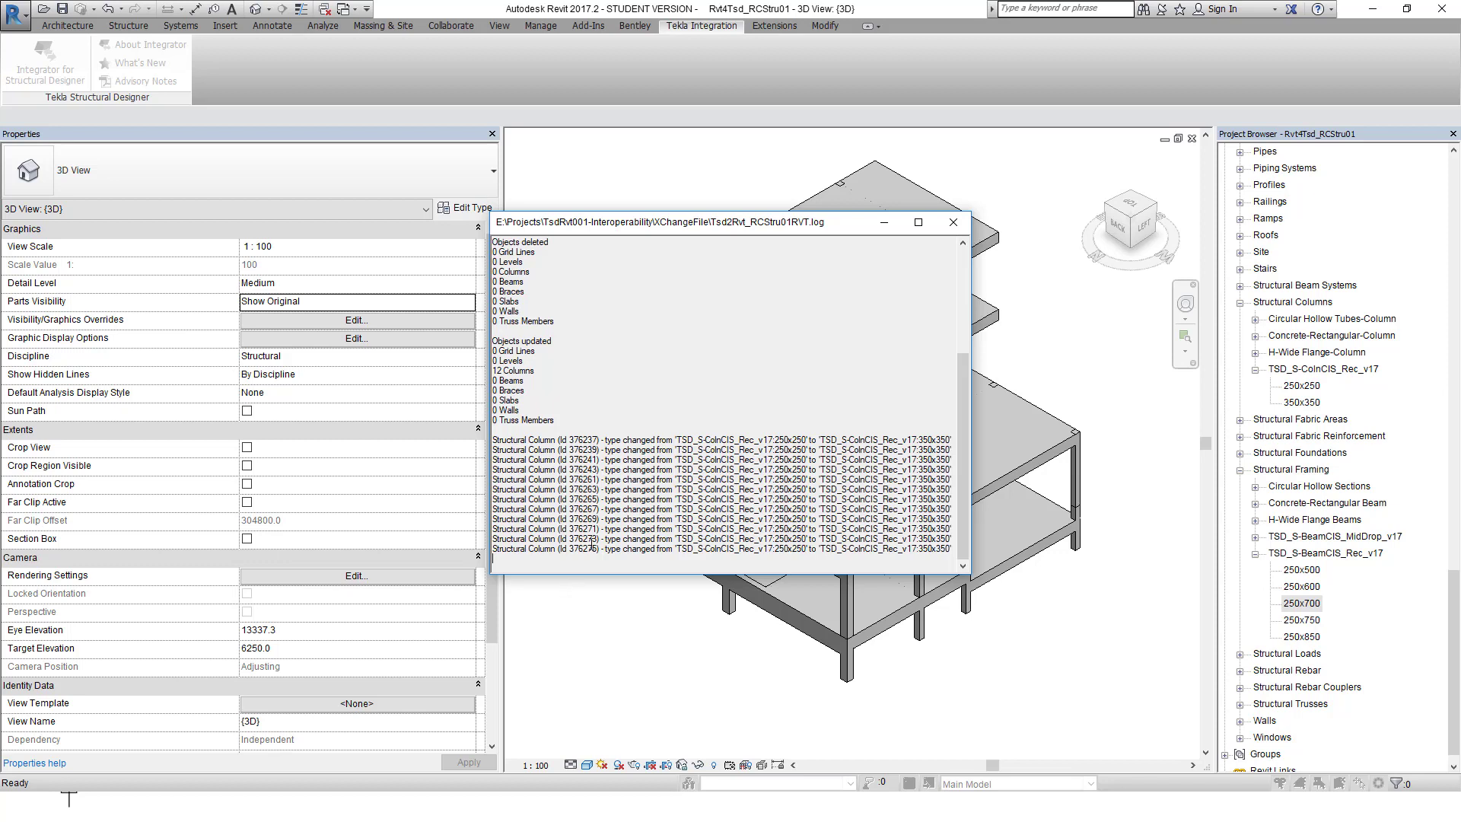
left_click_drag(670, 223, 576, 210)
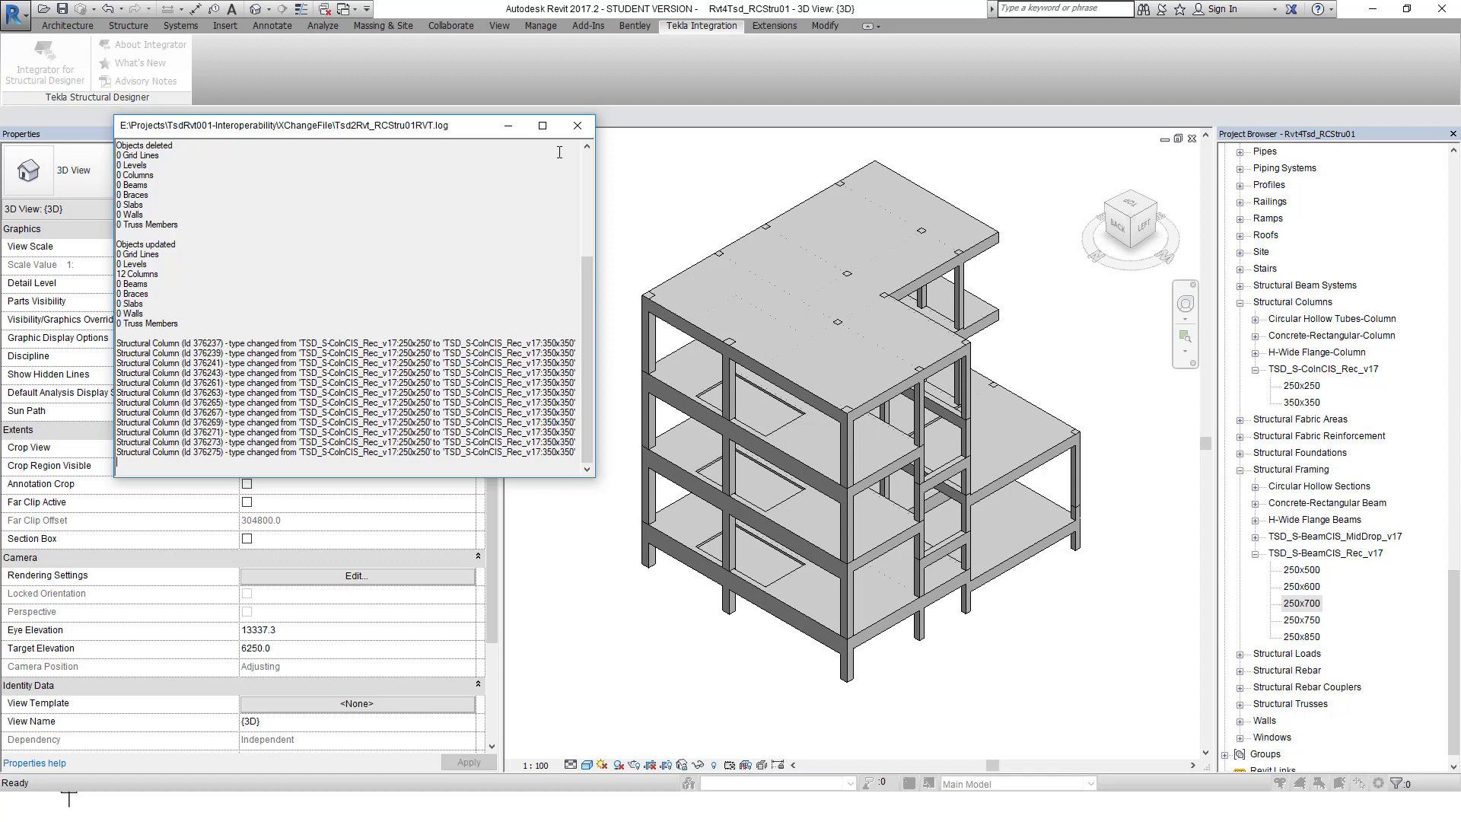
mouse_move(588, 308)
left_mouse_down()
mouse_move(588, 236)
mouse_move(584, 332)
mouse_move(601, 187)
mouse_move(589, 335)
left_mouse_up()
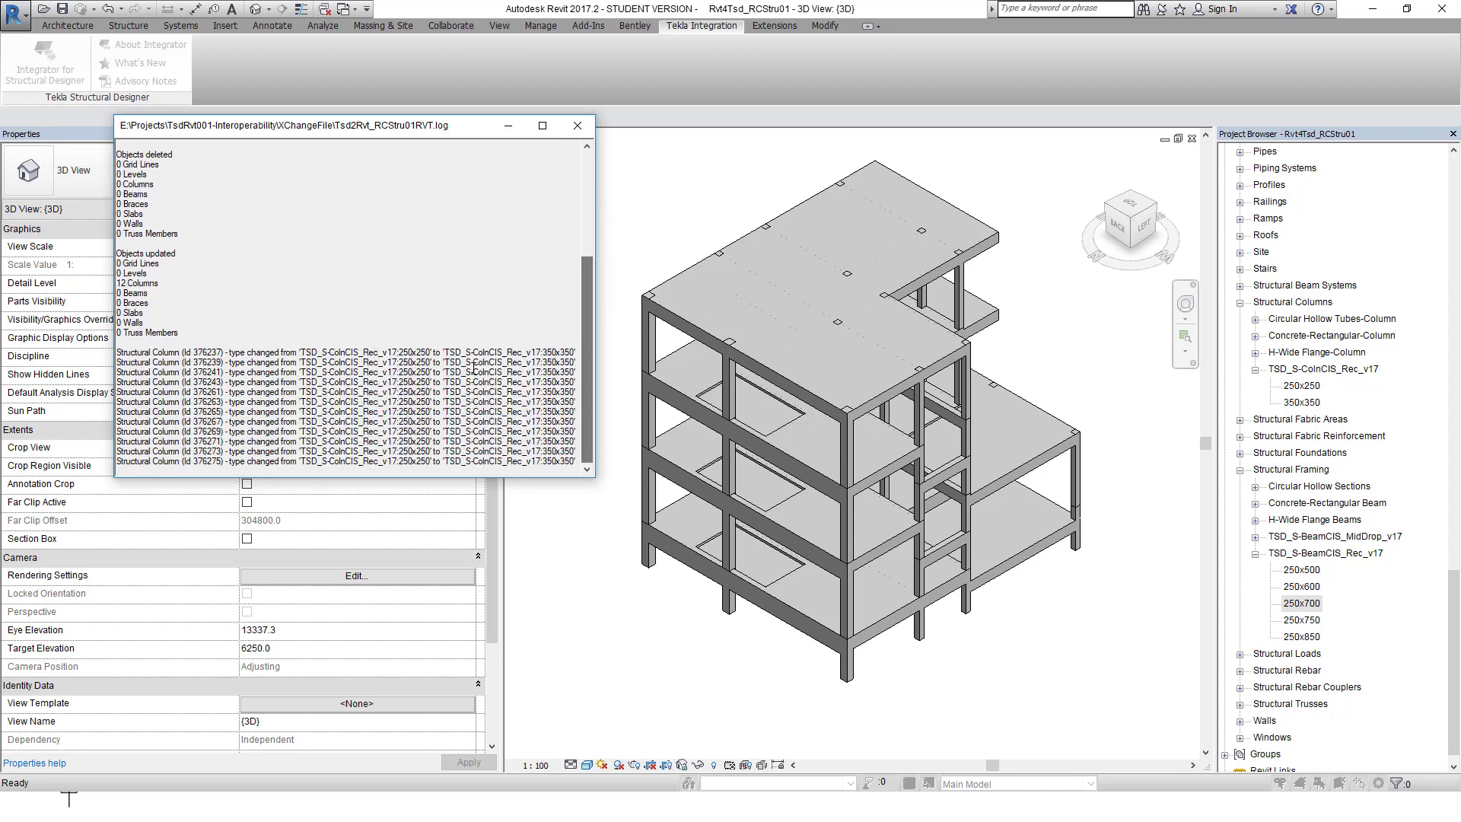
- Close the import log and inspect the updated 3D model from different corners
left_click(577, 126)
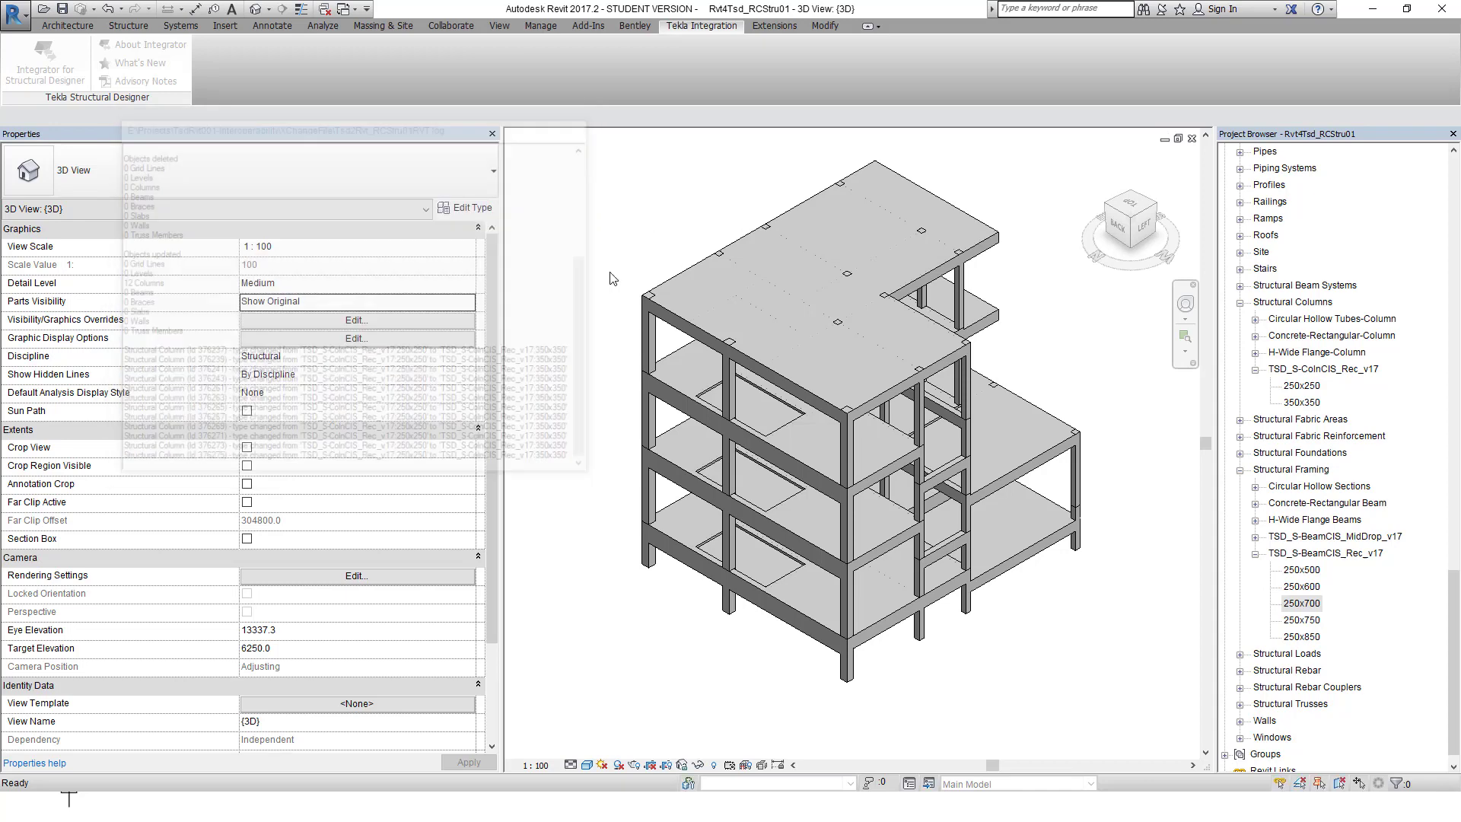
left_click(1108, 208)
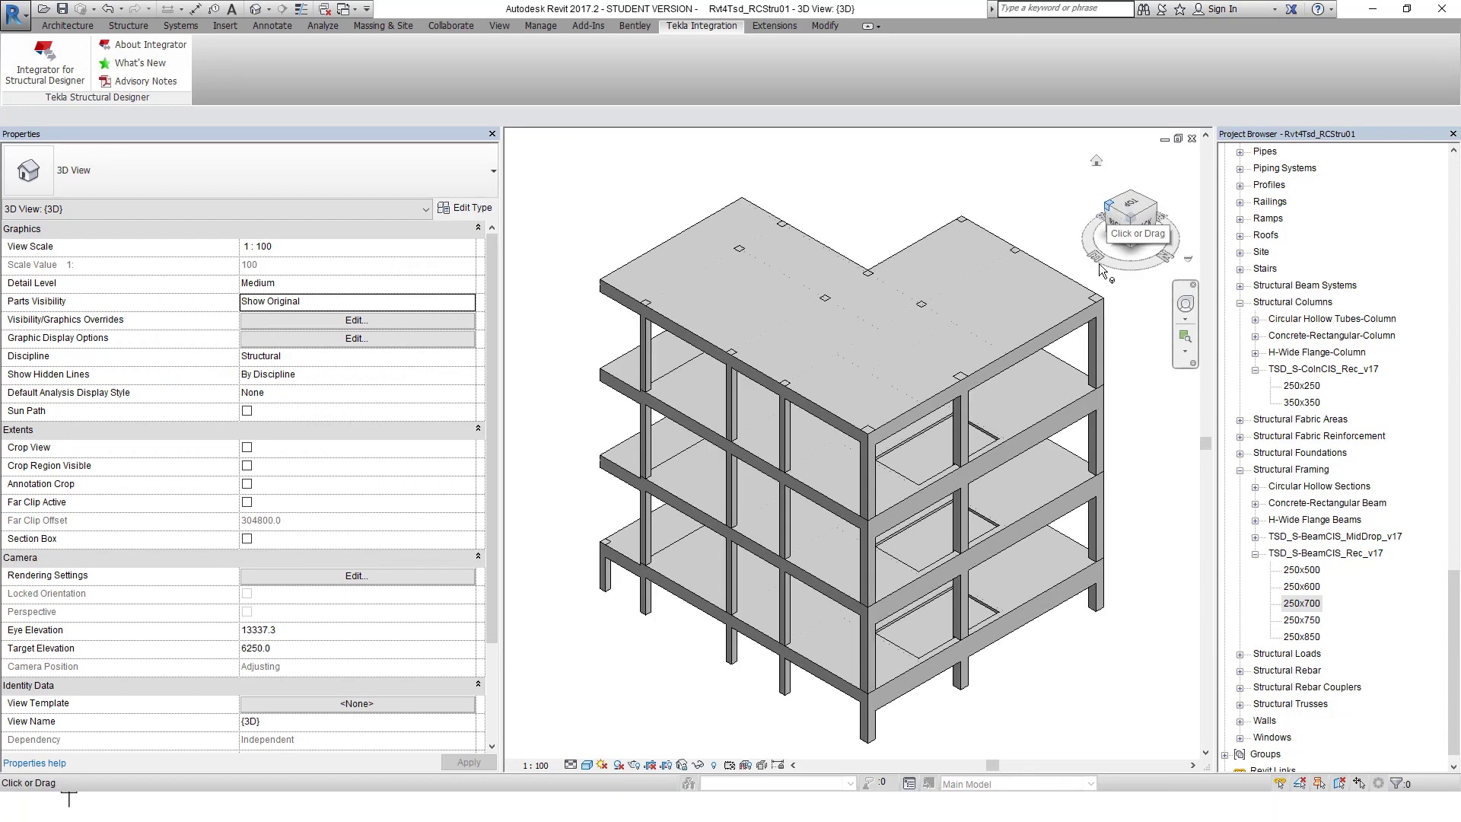
left_click(1155, 204)
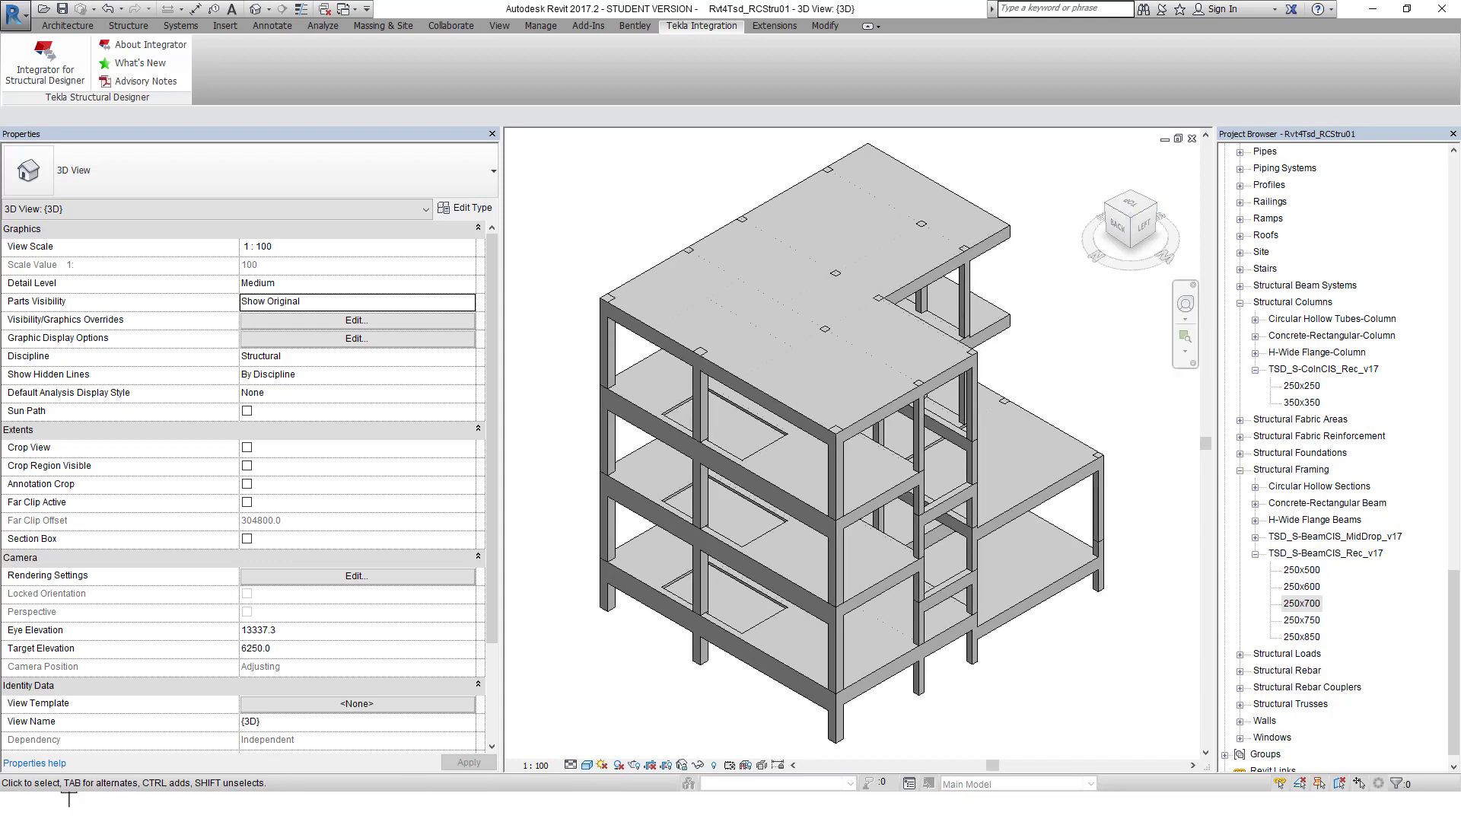
- Run the Dynamo Player scripts SetColumnReinf, SetBeamReinf and RemovePrefixBeamReinf on the updated model, leaving the player minimized
left_click(68, 798)
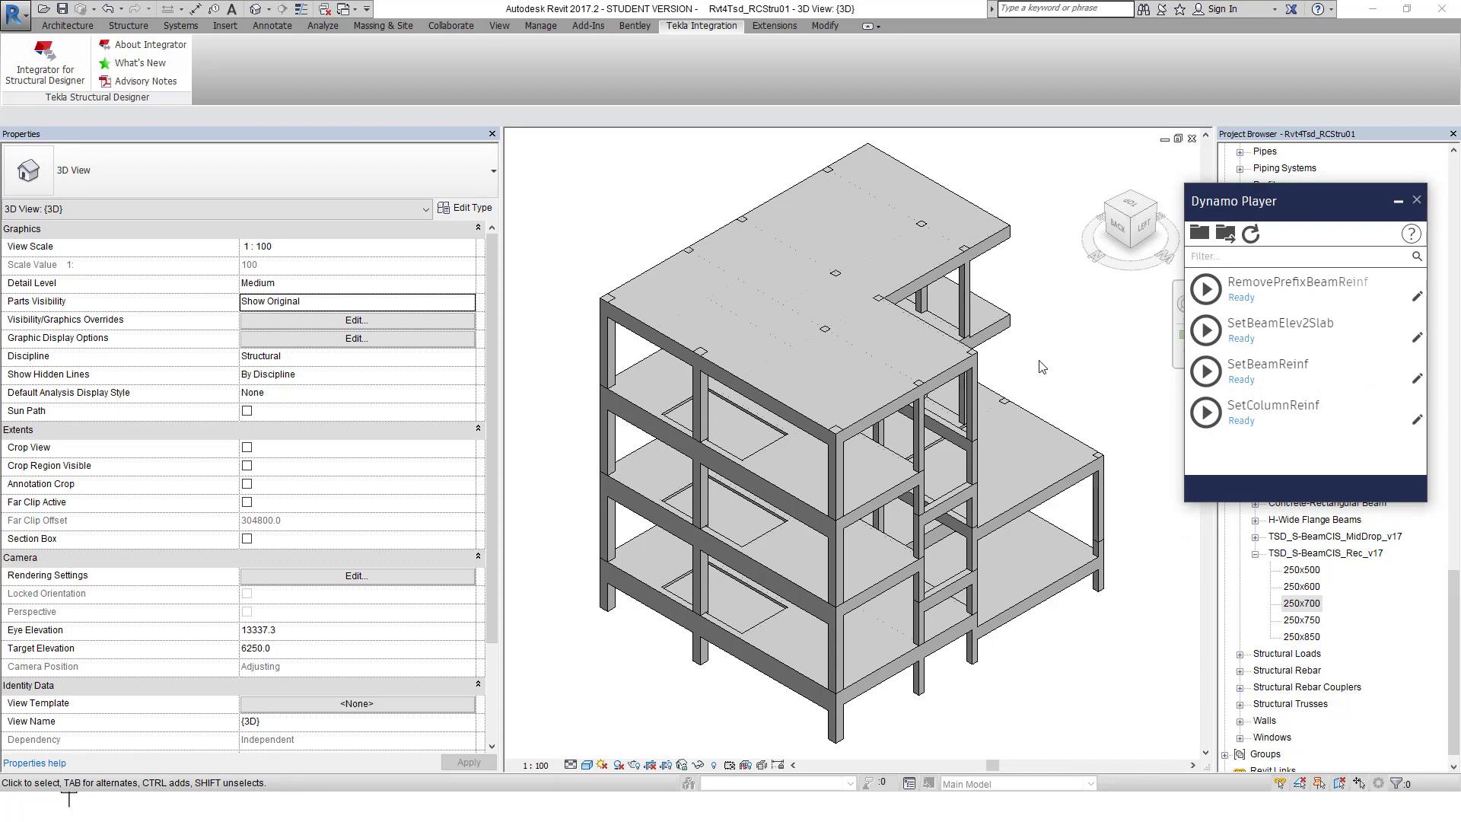
scroll(1046, 365, "down", 1)
scroll(492, 444, "down", 3)
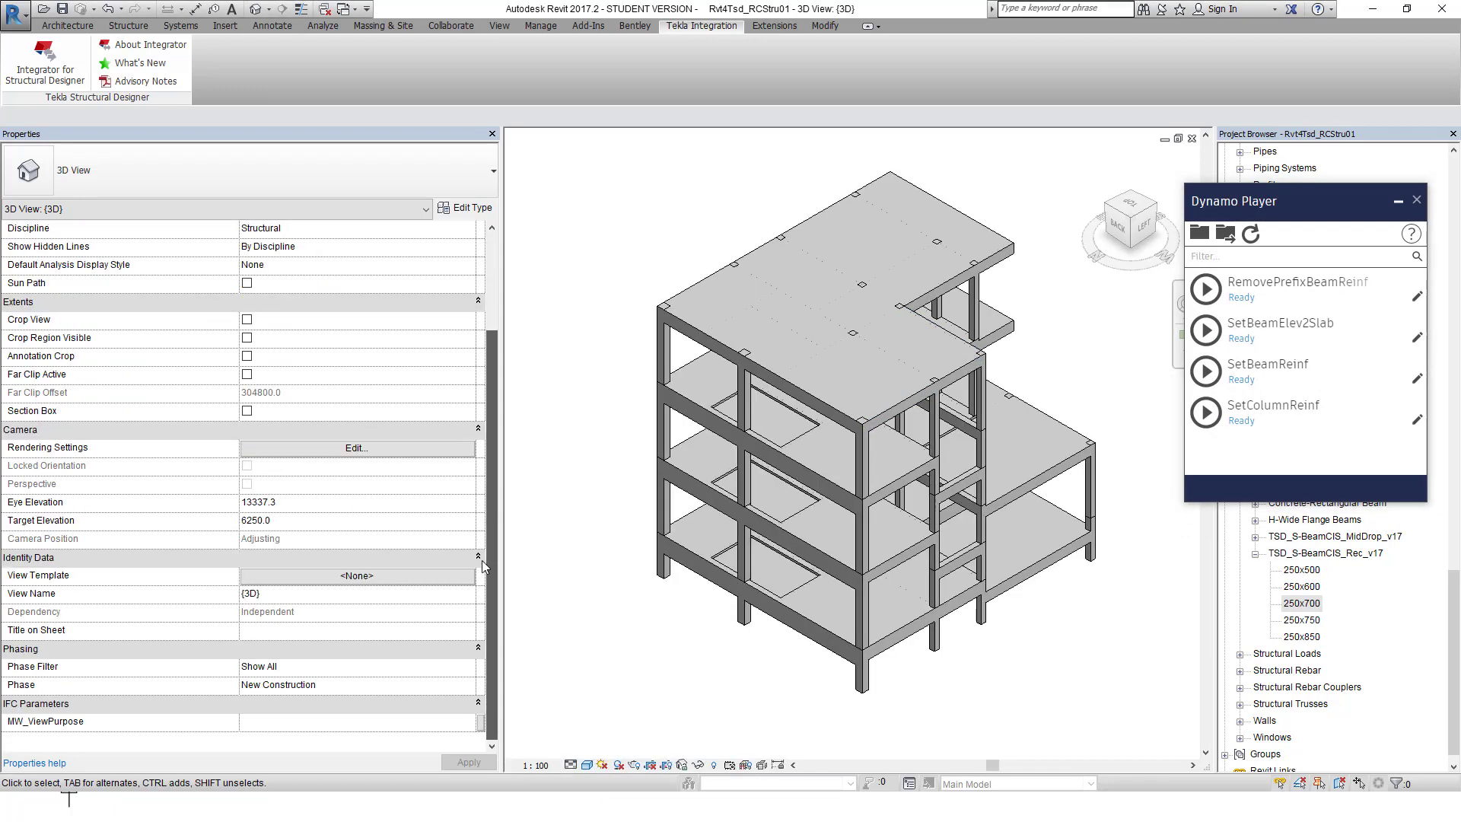
scroll(481, 560, "up", 3)
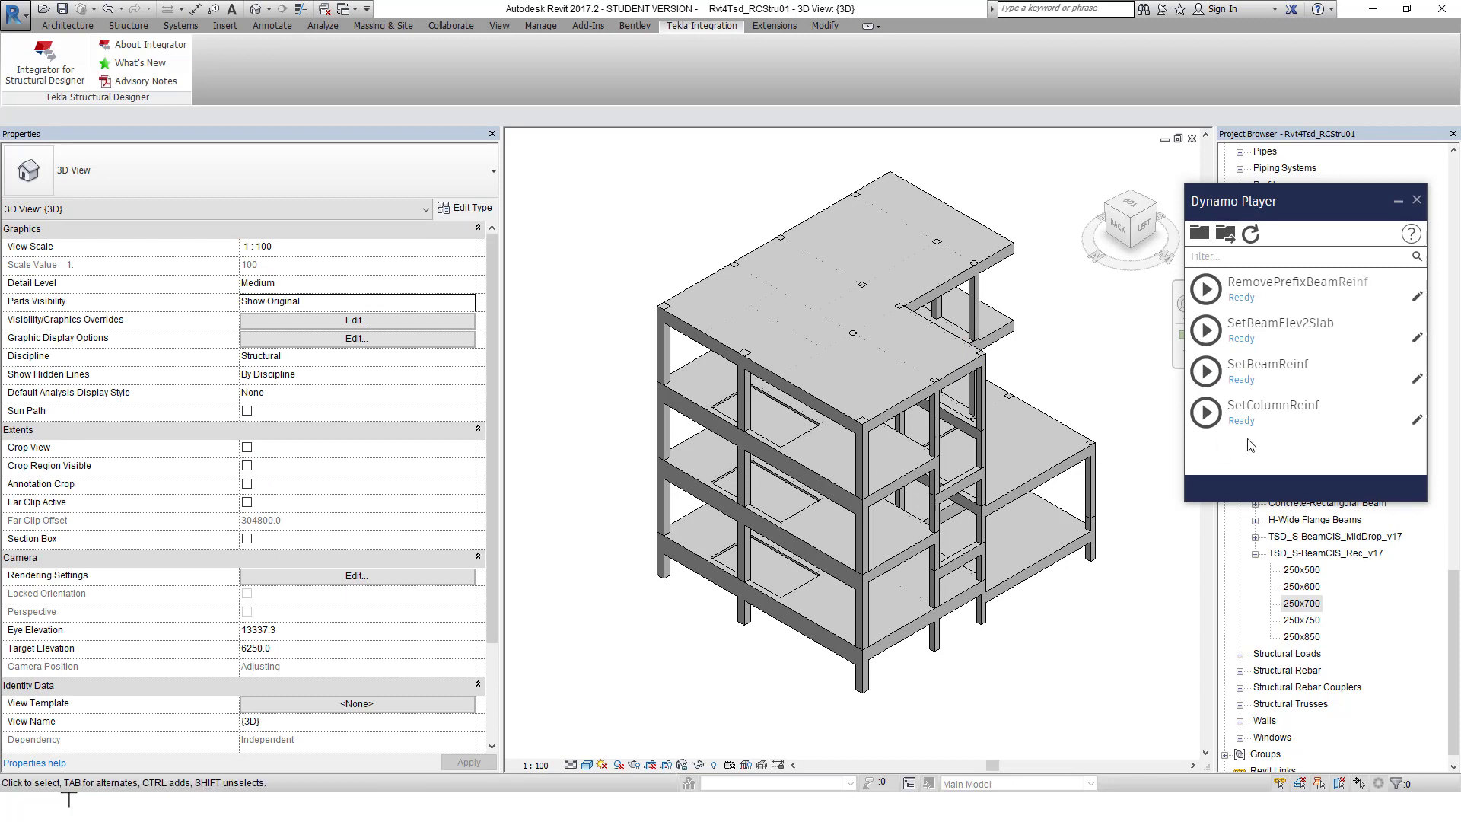
left_click(1206, 413)
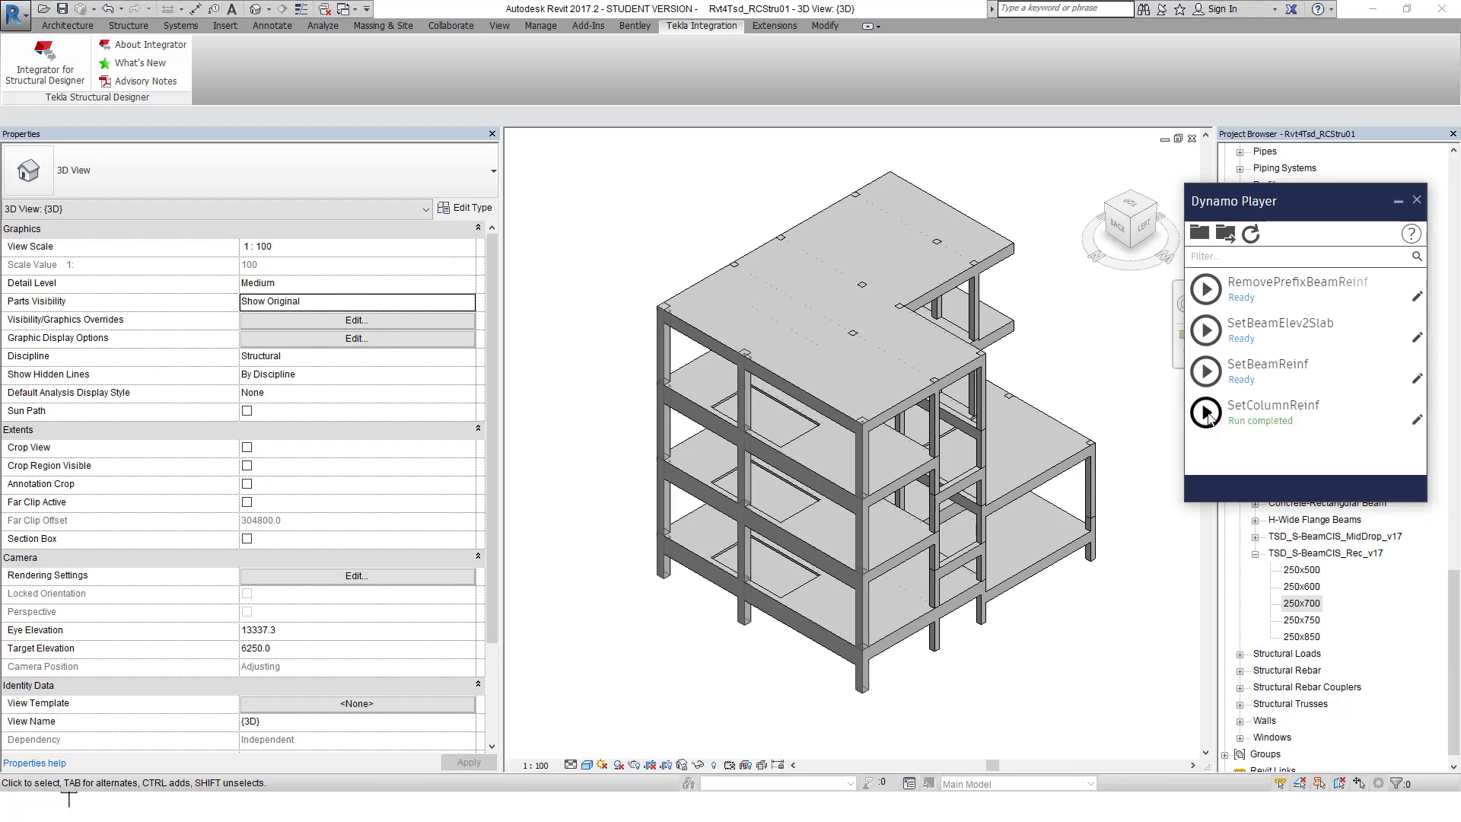
left_click(1207, 372)
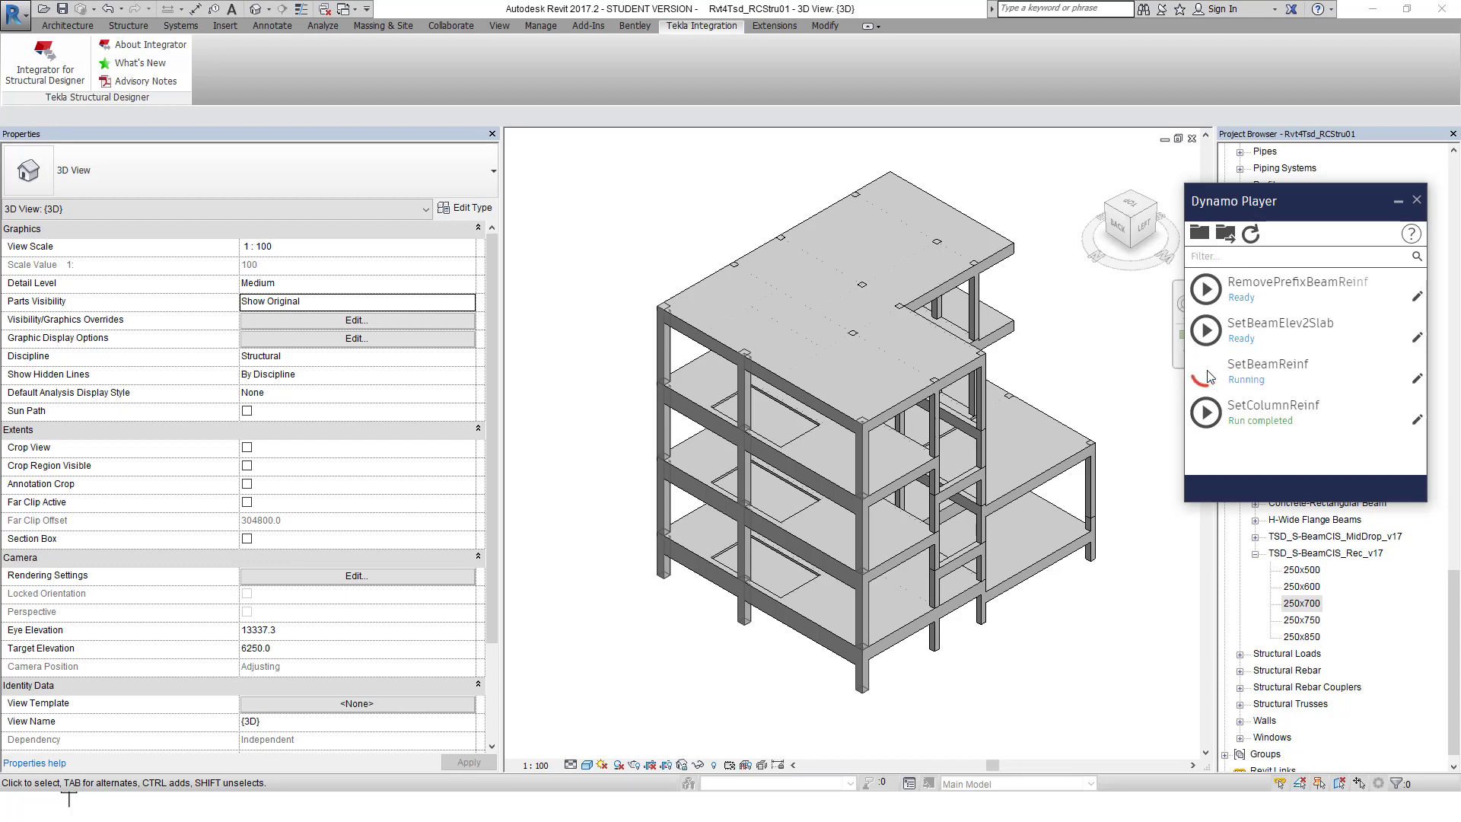
left_click(1209, 290)
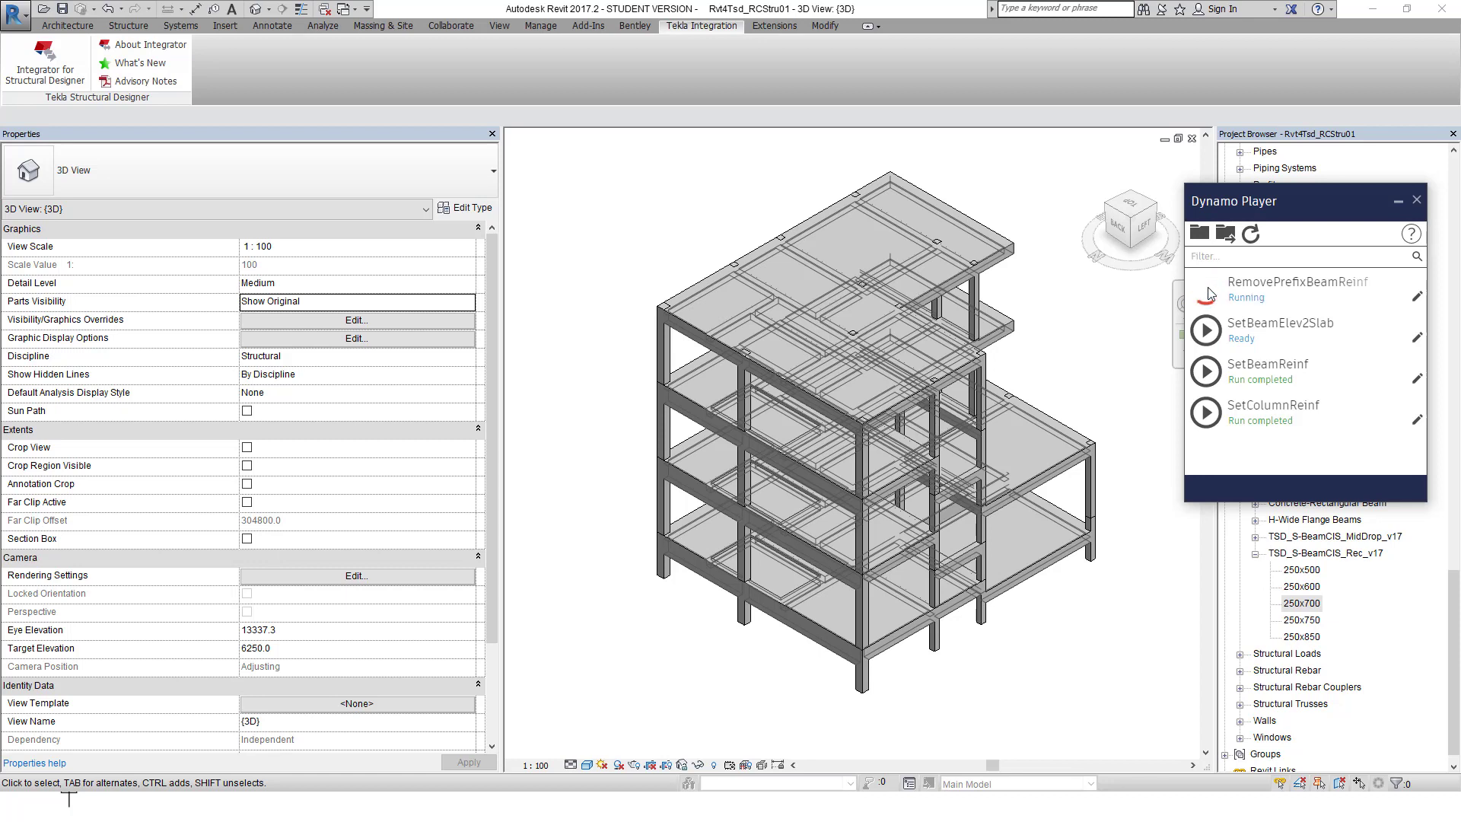
left_click(1400, 197)
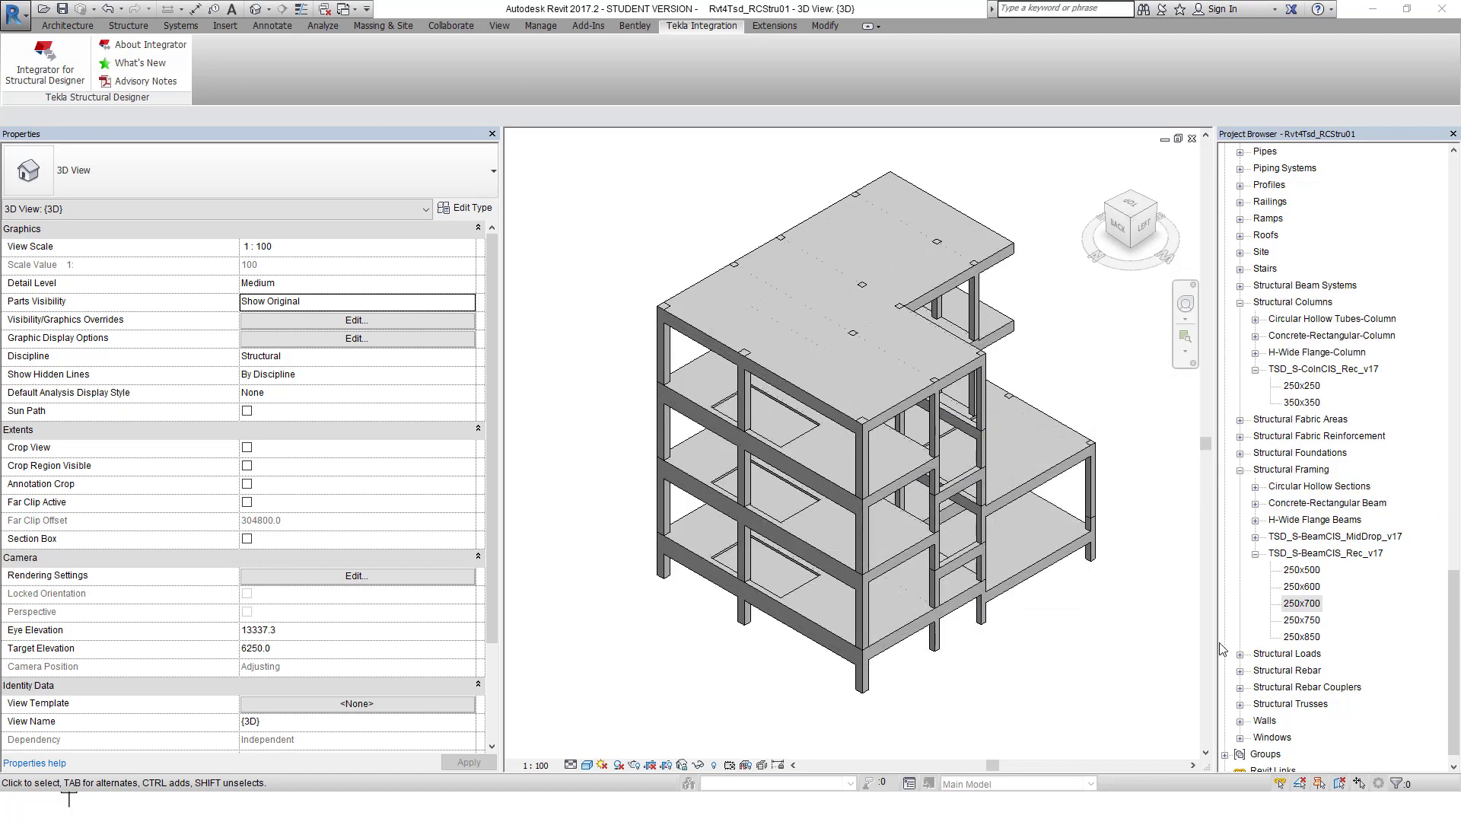
- Open TL-RC COLUMN SCHEDULE BY MARK and TL-RC BEAM SCHEDULE to check their size and reinforcement columns
left_click_drag(1454, 637, 1400, 437)
left_click(1226, 503)
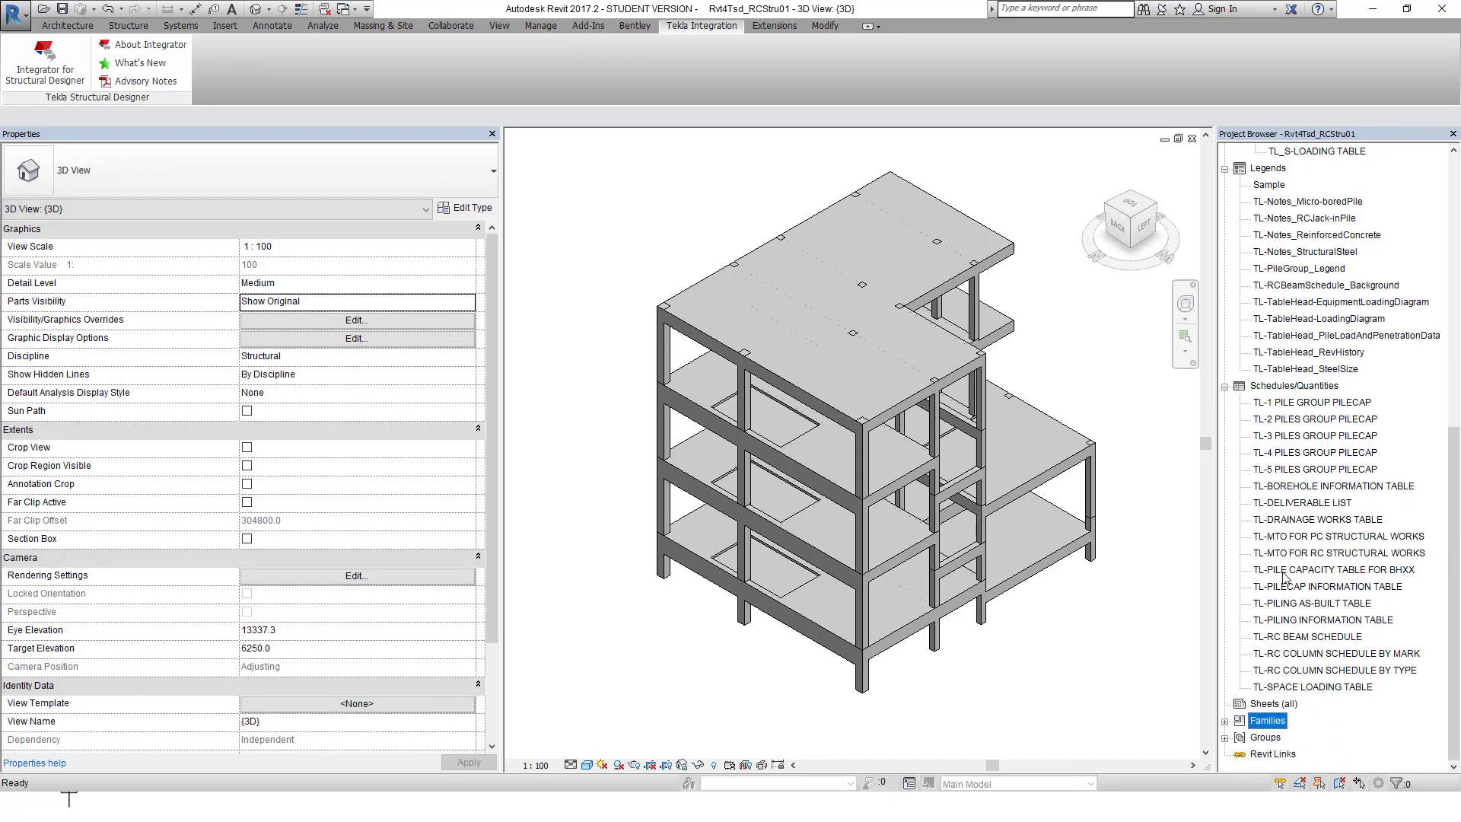
double_click(1324, 654)
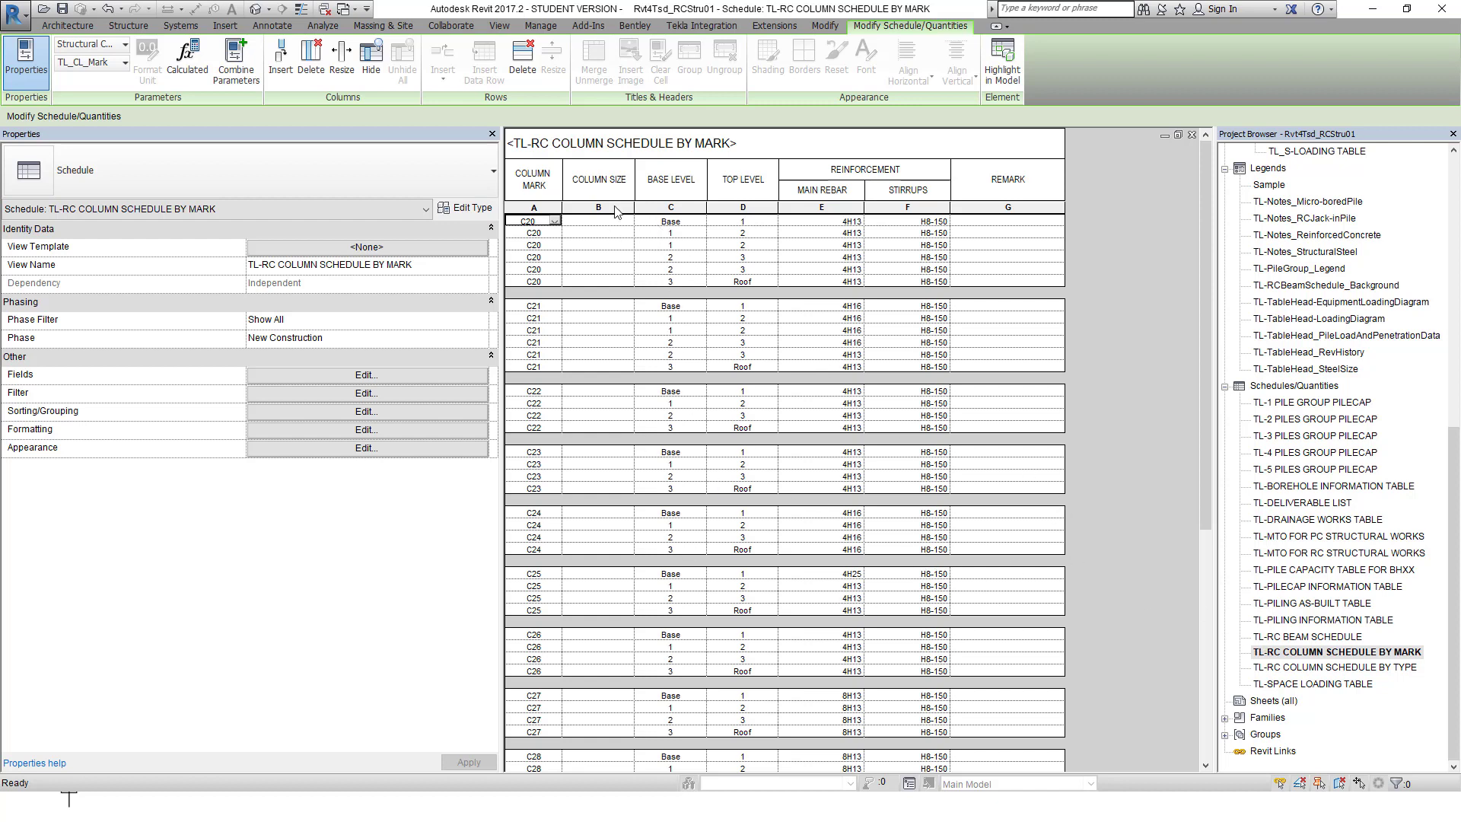
double_click(1309, 637)
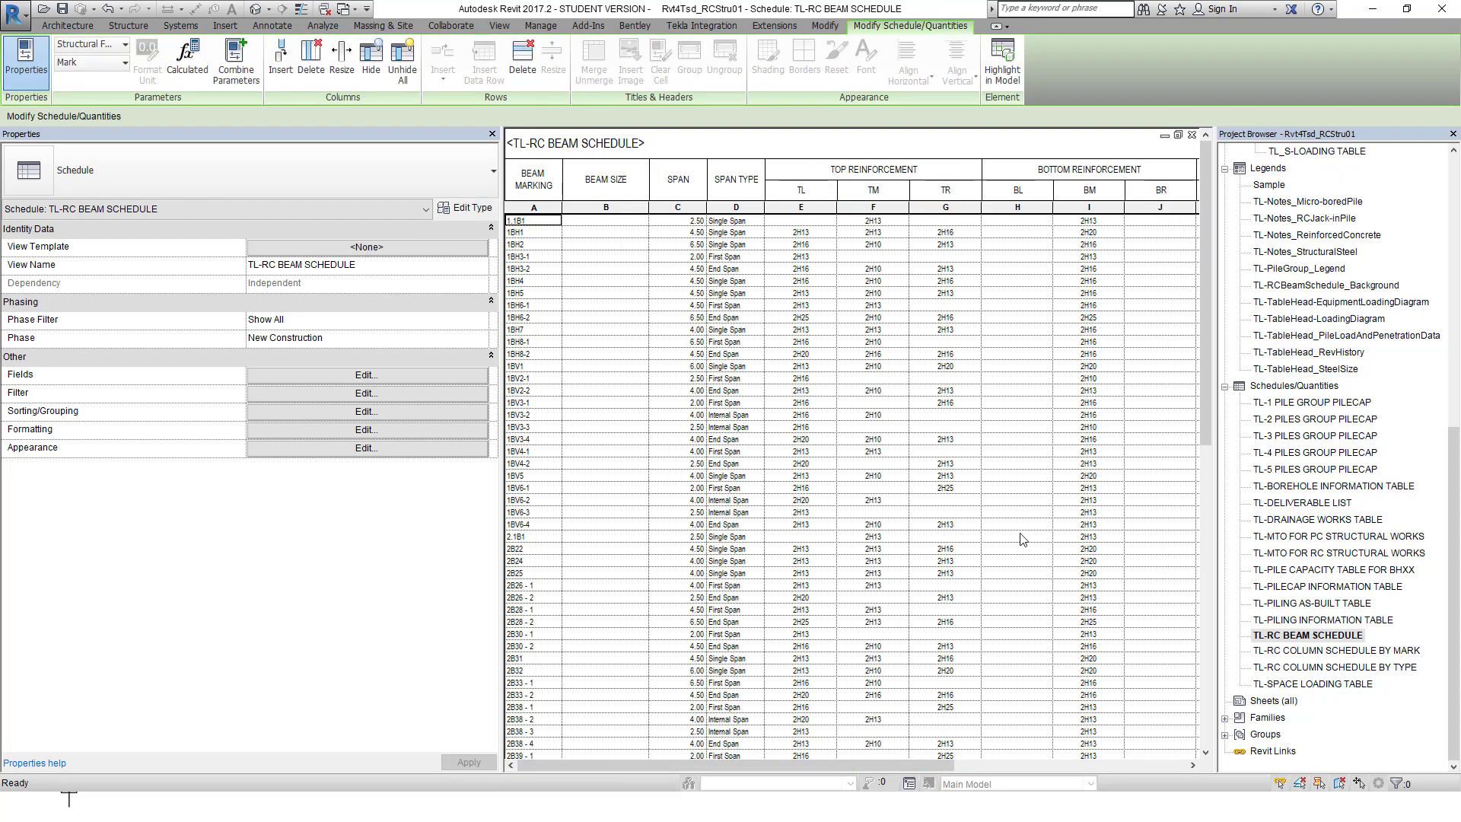
left_click(1309, 634)
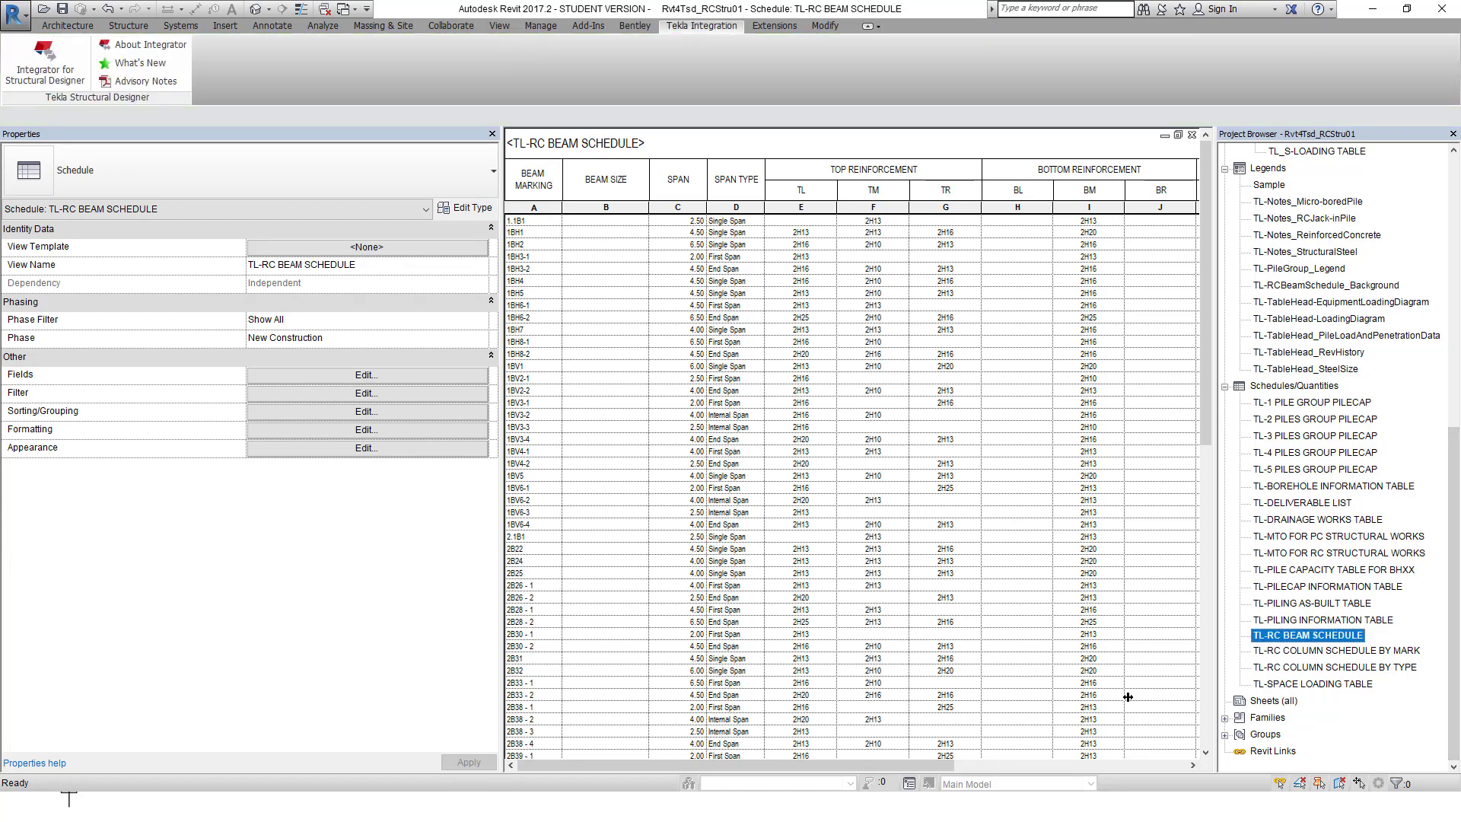
- Set the Type Mark of the 250x250 column type in TSD_S-ColnCIS_Rec_v17 to 250x250
left_click(1225, 719)
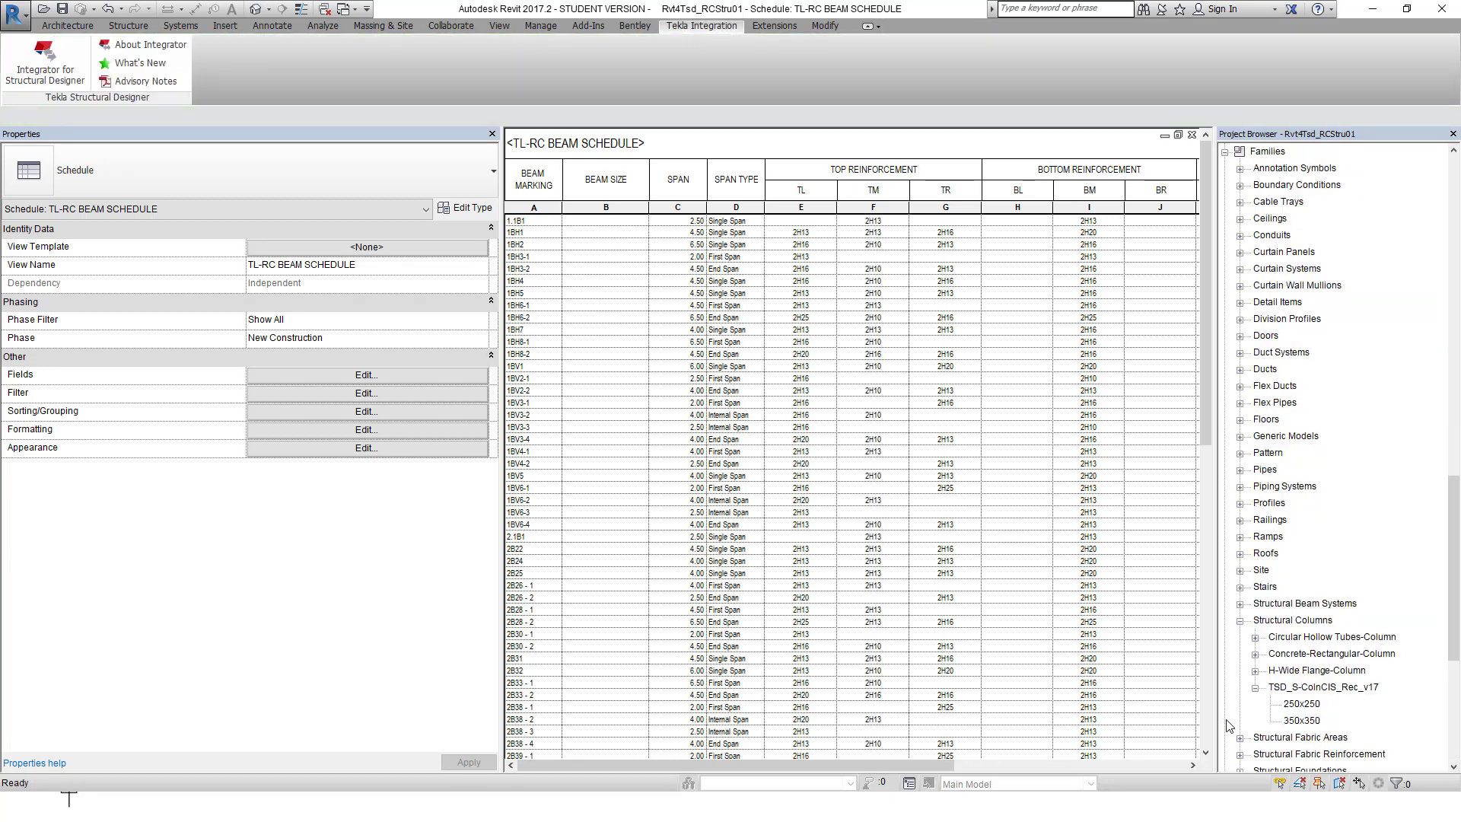
left_click(1302, 705)
double_click(1303, 705)
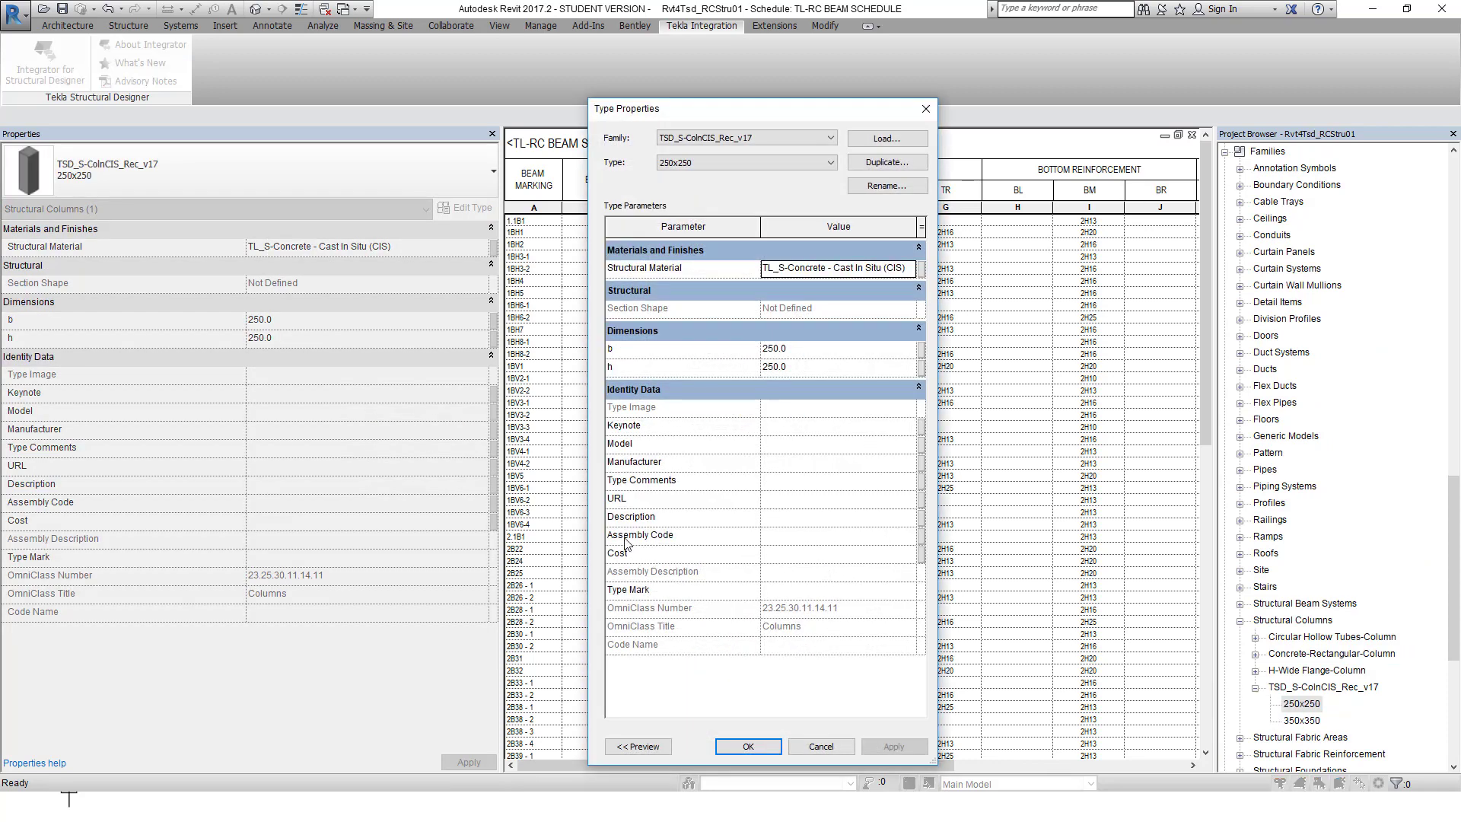
left_click(779, 594)
type("250x250")
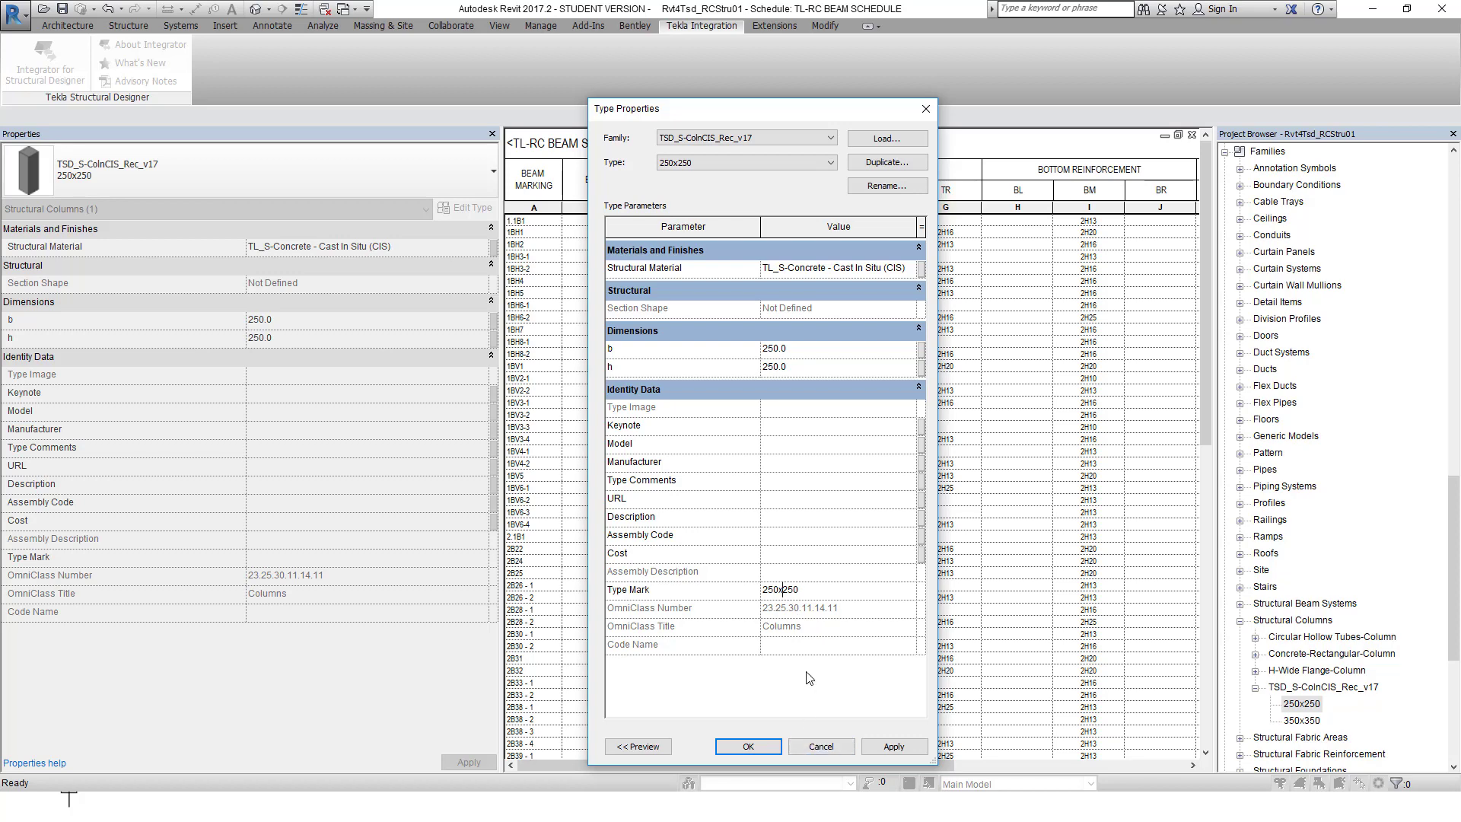
left_click(894, 747)
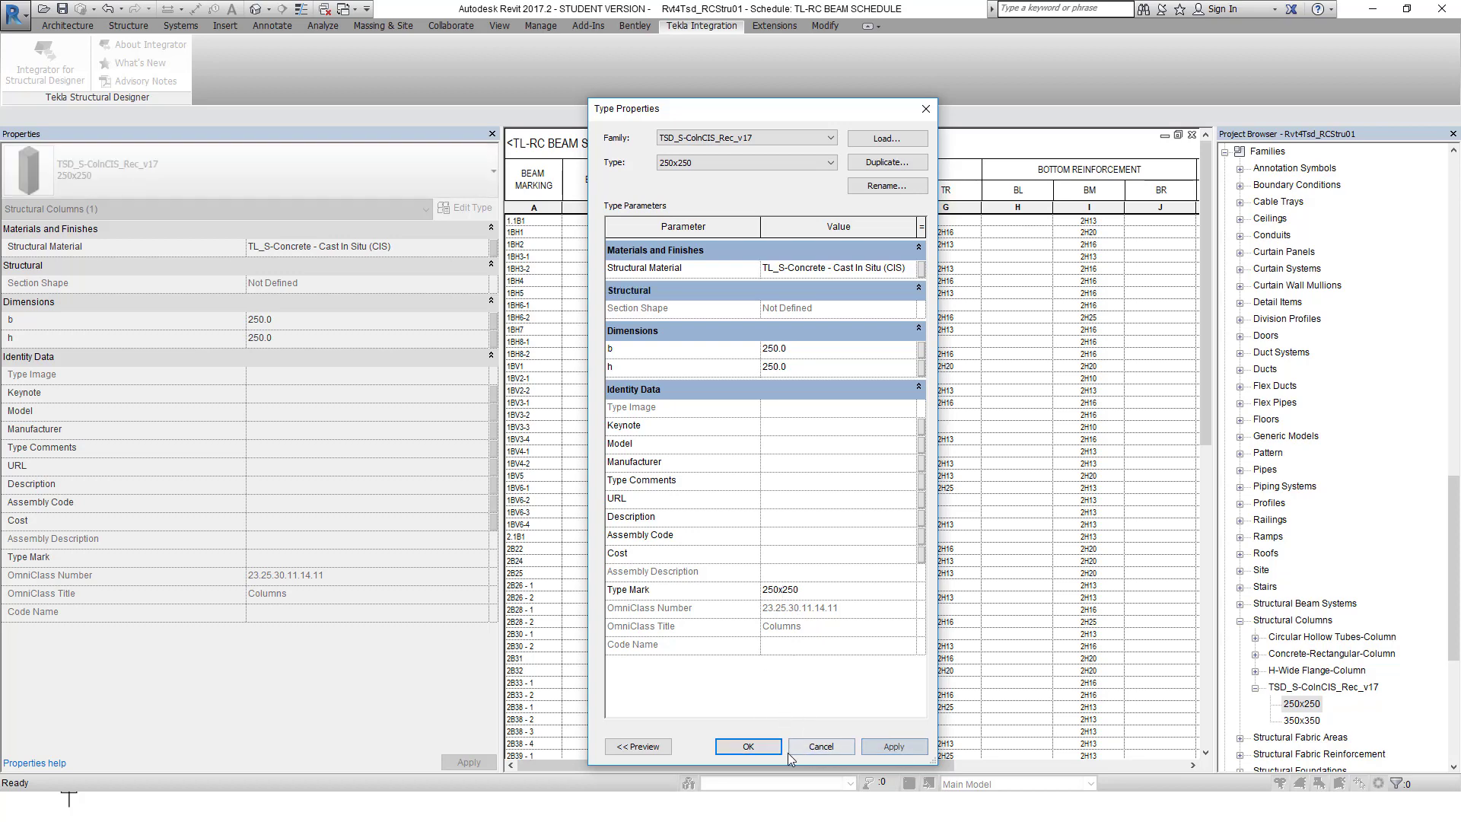
left_click(748, 747)
- Set the Type Mark of the 350x350 column type in TSD_S-ColnCIS_Rec_v17 to 350x350
double_click(1297, 721)
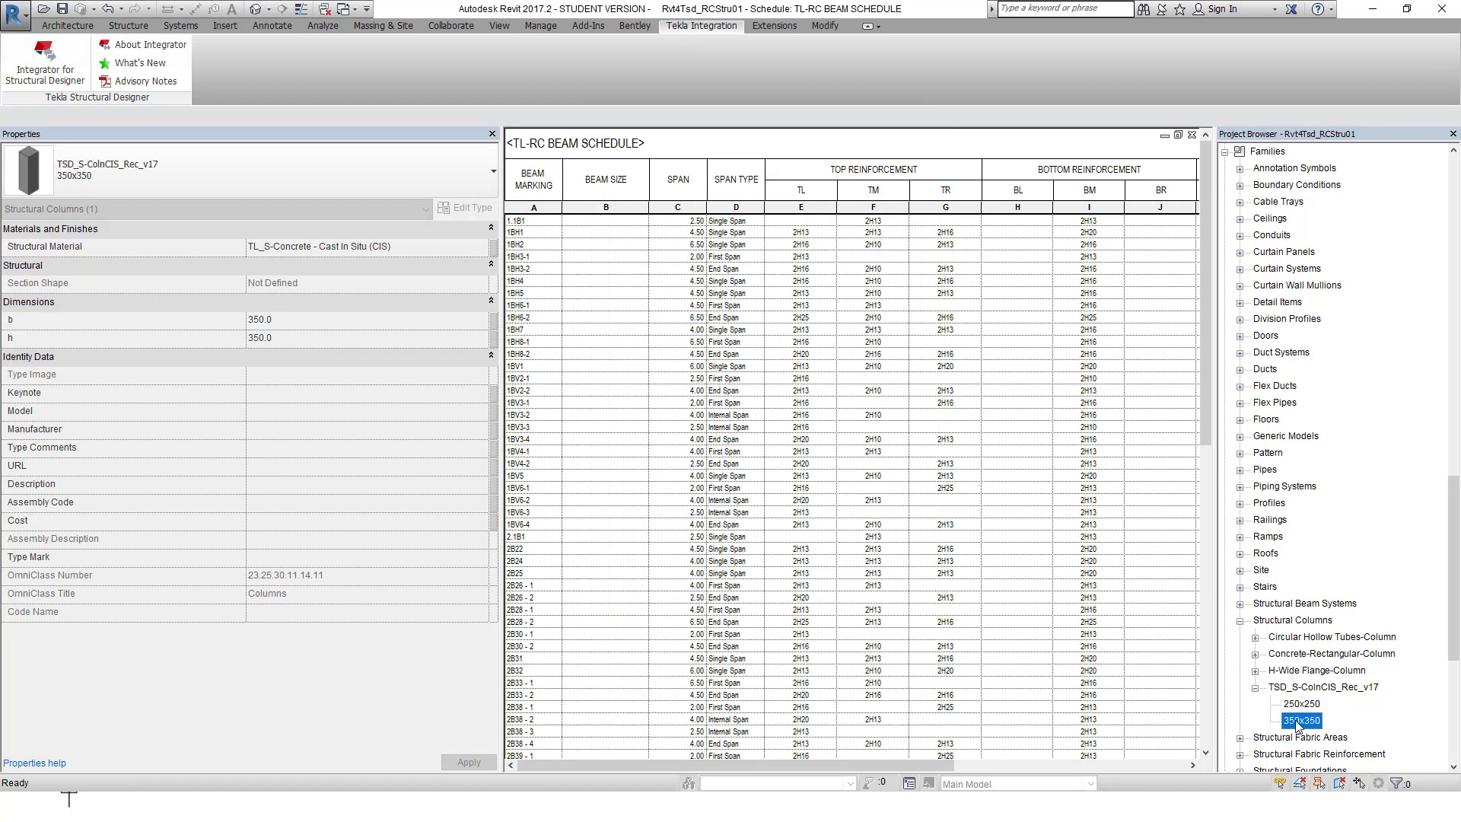
left_click(777, 593)
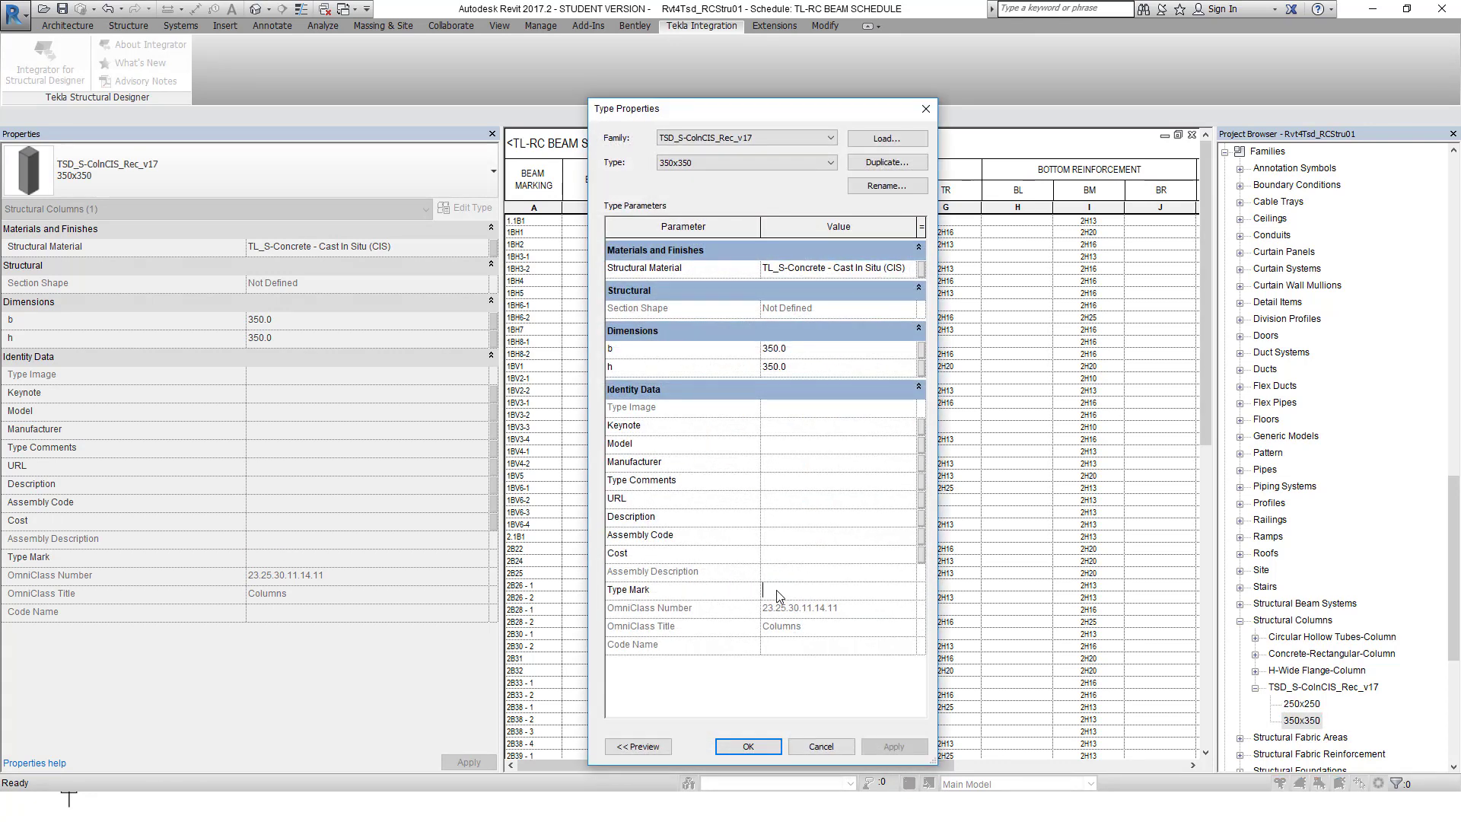
type("350x350")
left_click(895, 749)
left_click(767, 749)
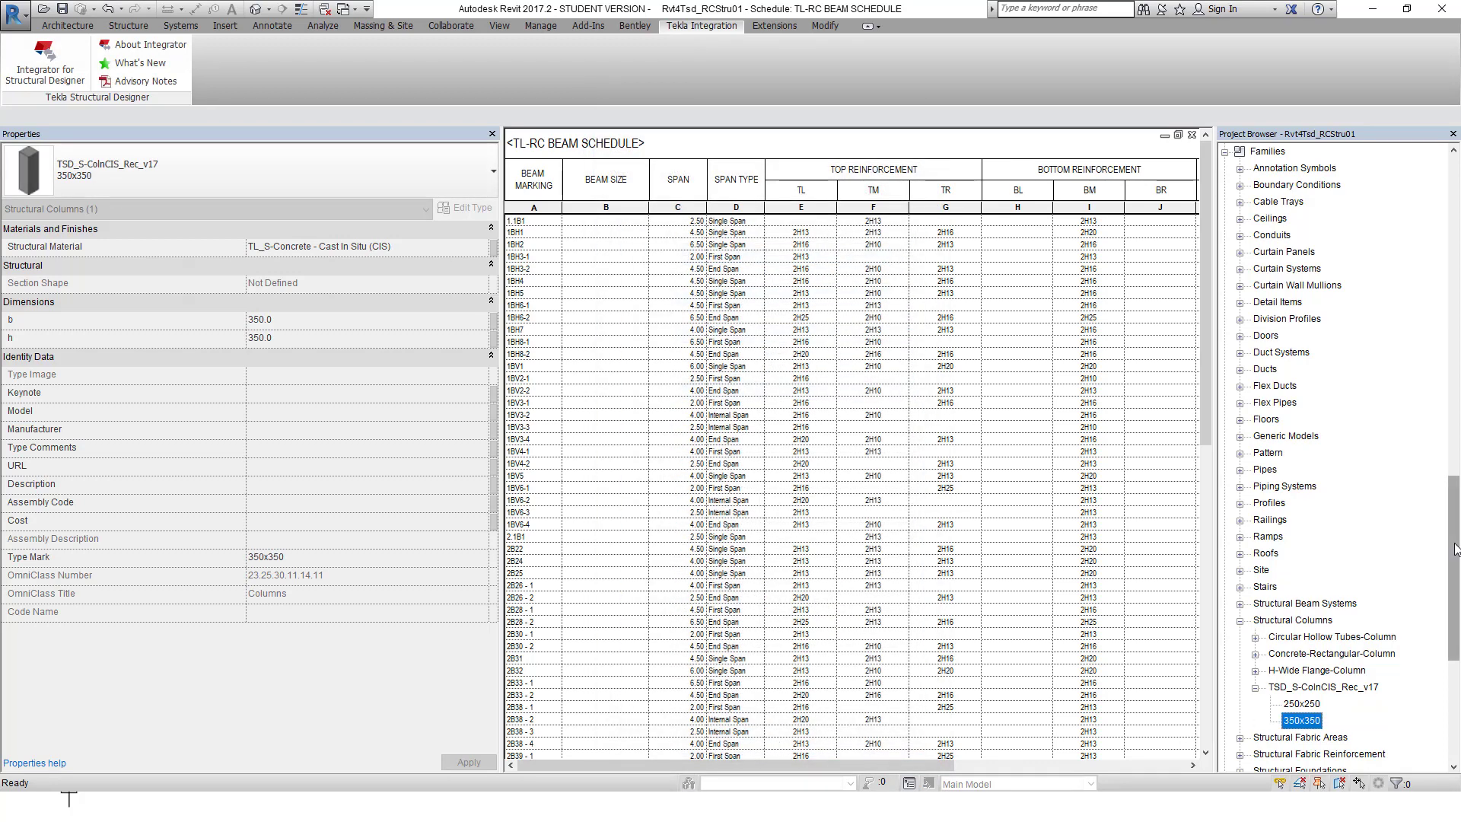
left_click_drag(1454, 550, 1455, 639)
double_click(1301, 588)
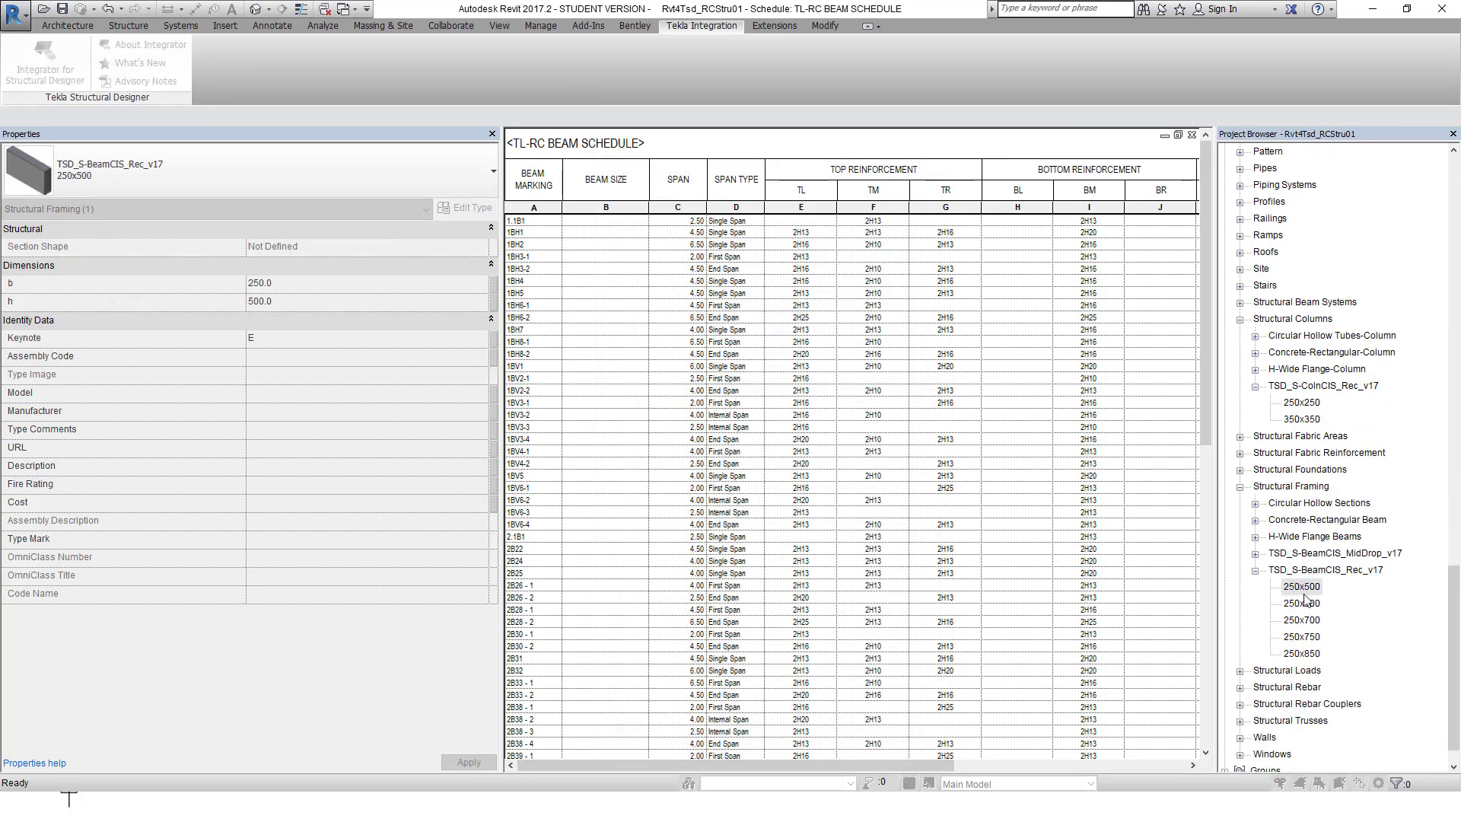
left_click_drag(827, 114, 1000, 138)
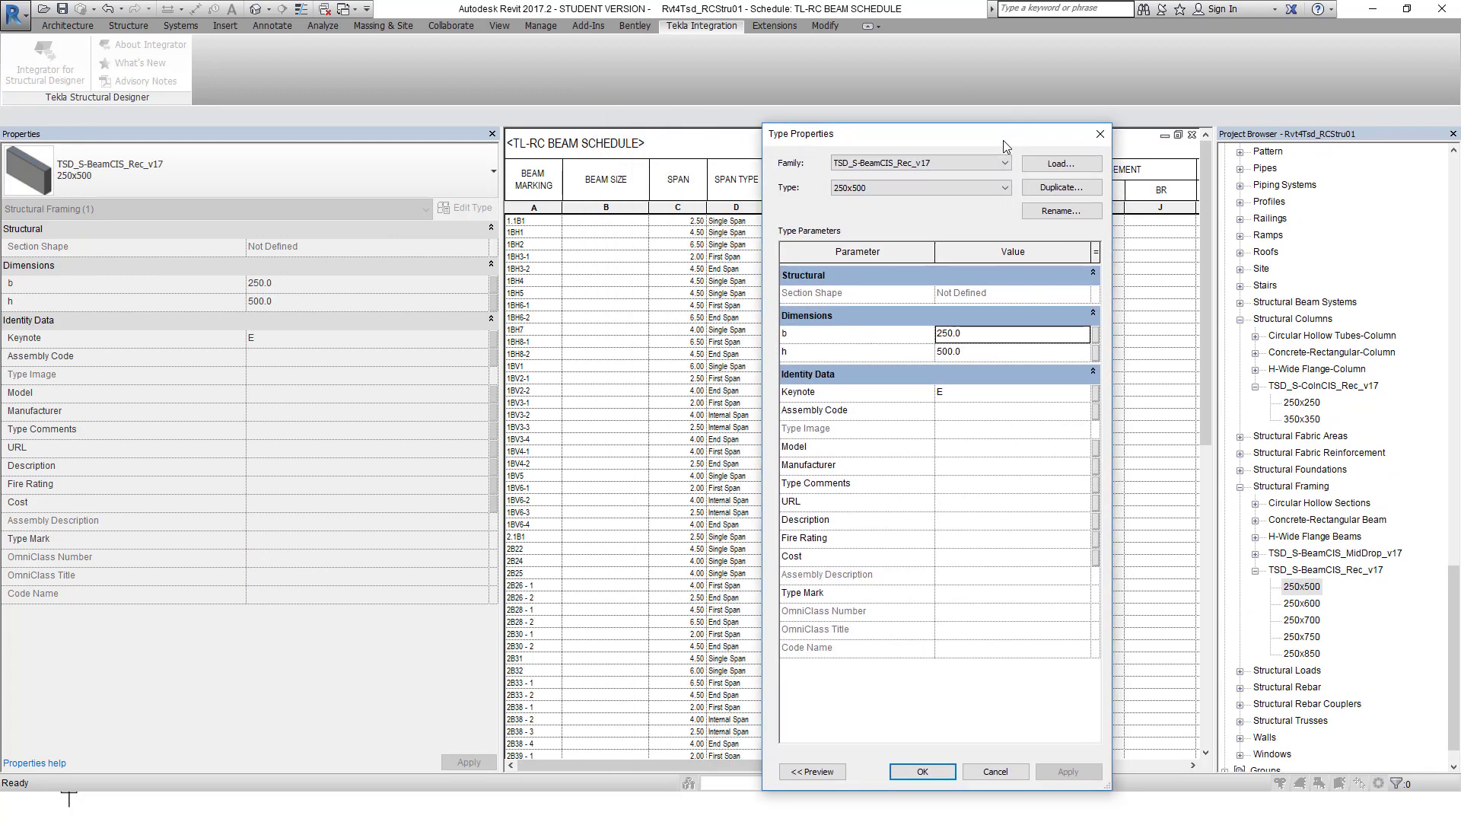
left_click(1101, 133)
left_click(583, 227)
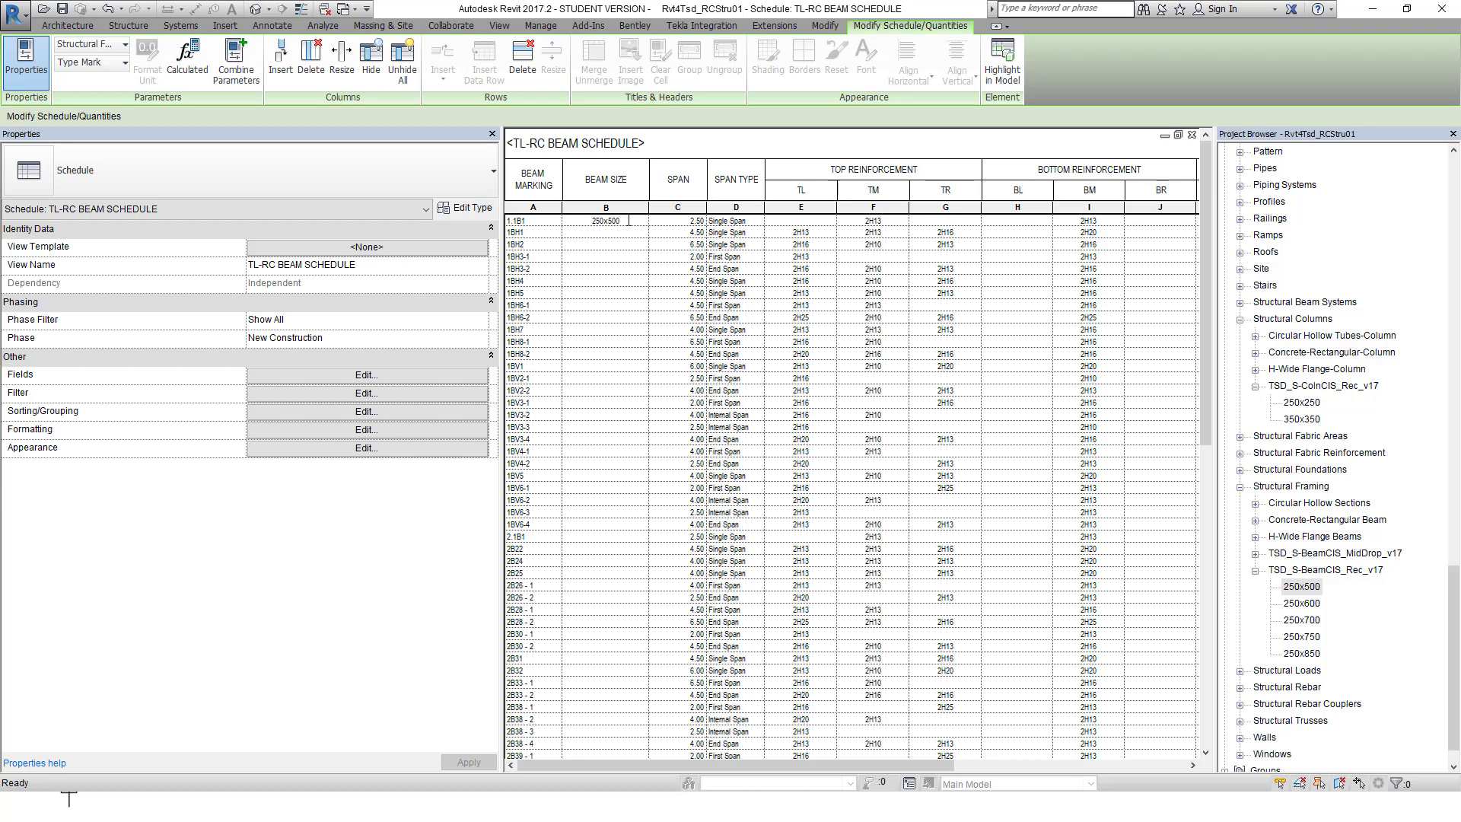
left_click_drag(629, 220, 578, 220)
key("Delete")
key("Return")
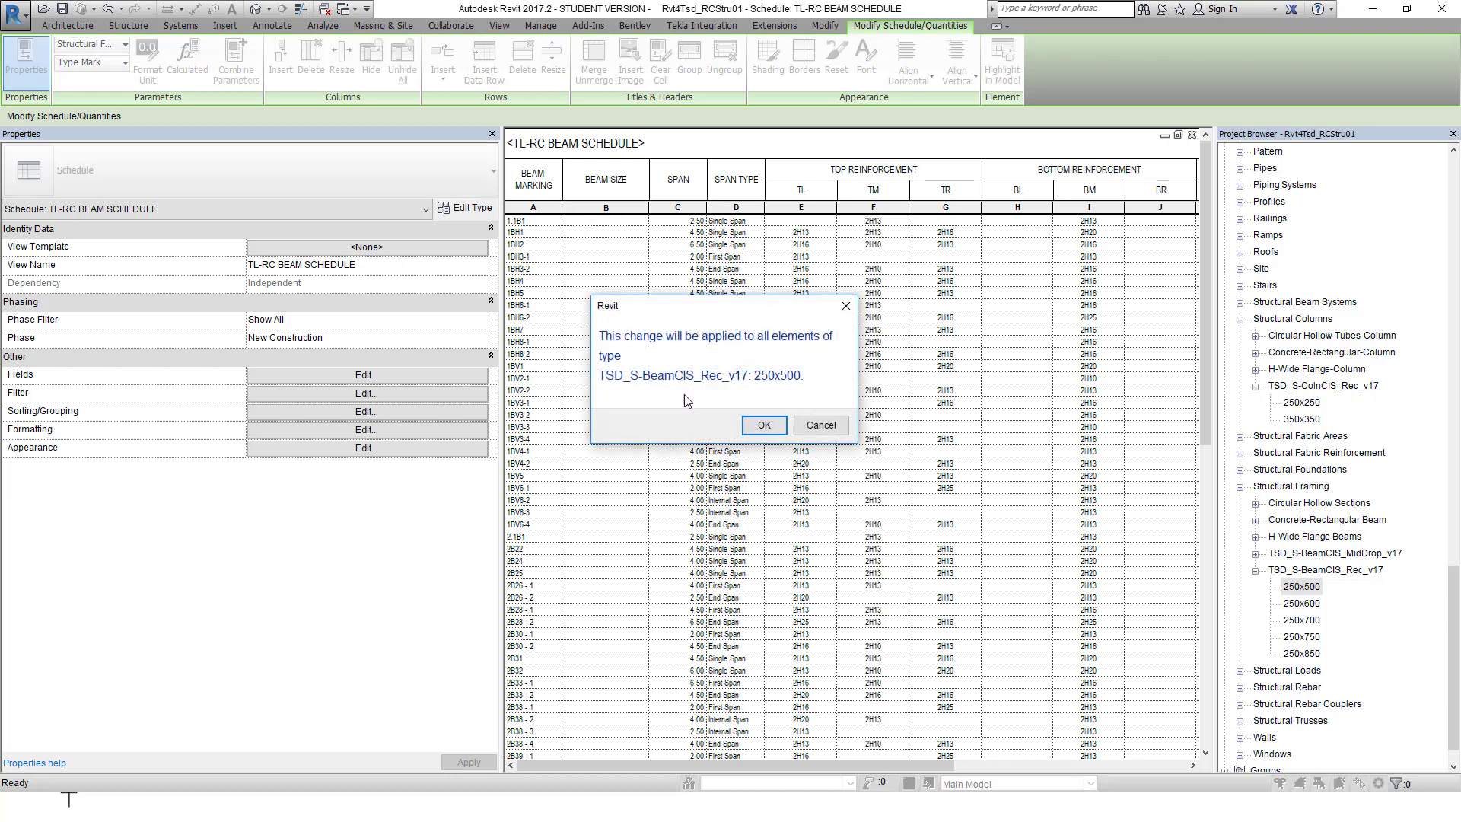
left_click(814, 431)
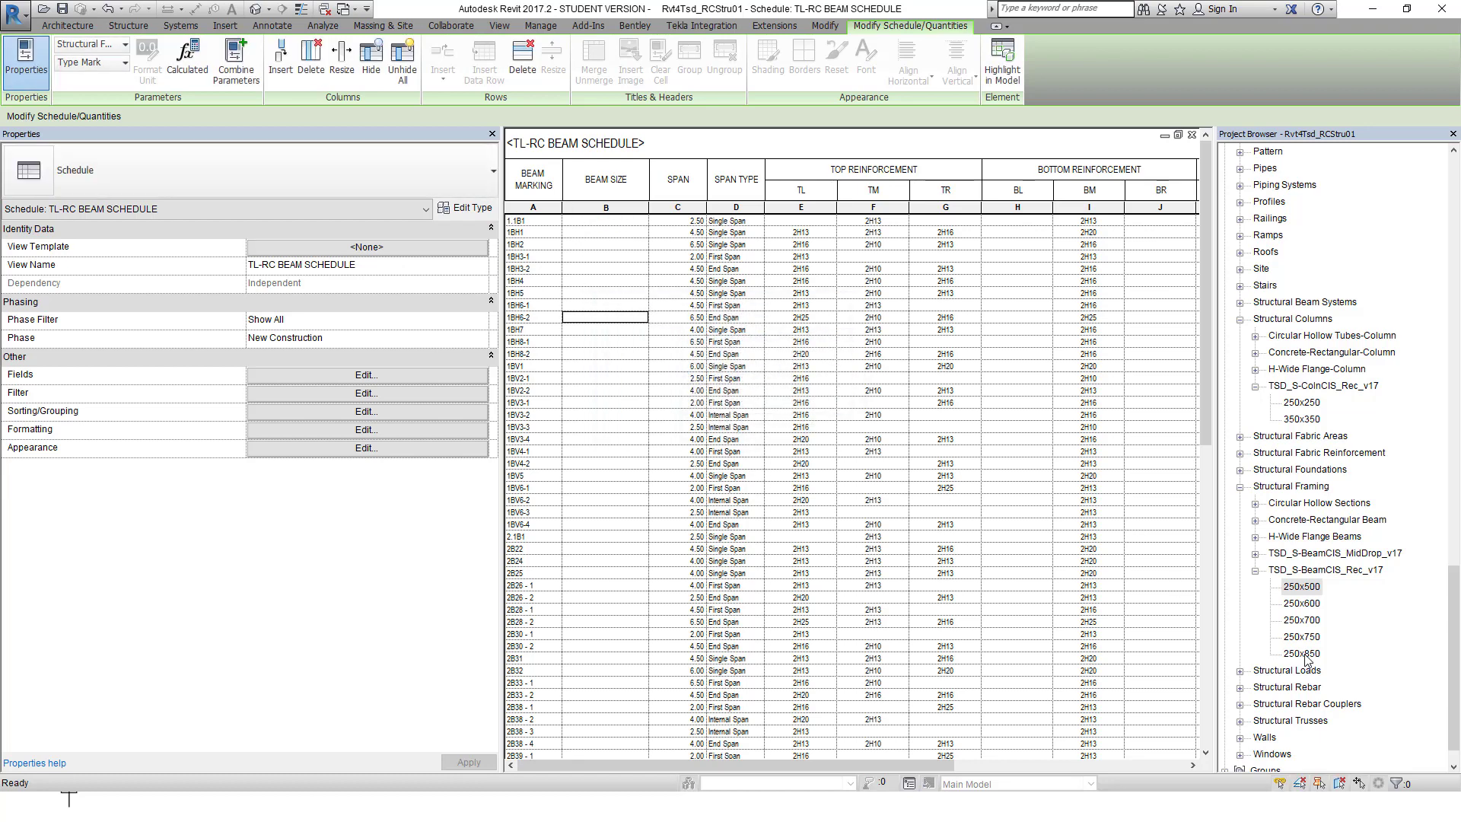
- Set the Type Mark of the 250x500 beam type in TSD_S-BeamCIS_Rec_v17 to 250x500
left_click(1306, 589)
double_click(1306, 589)
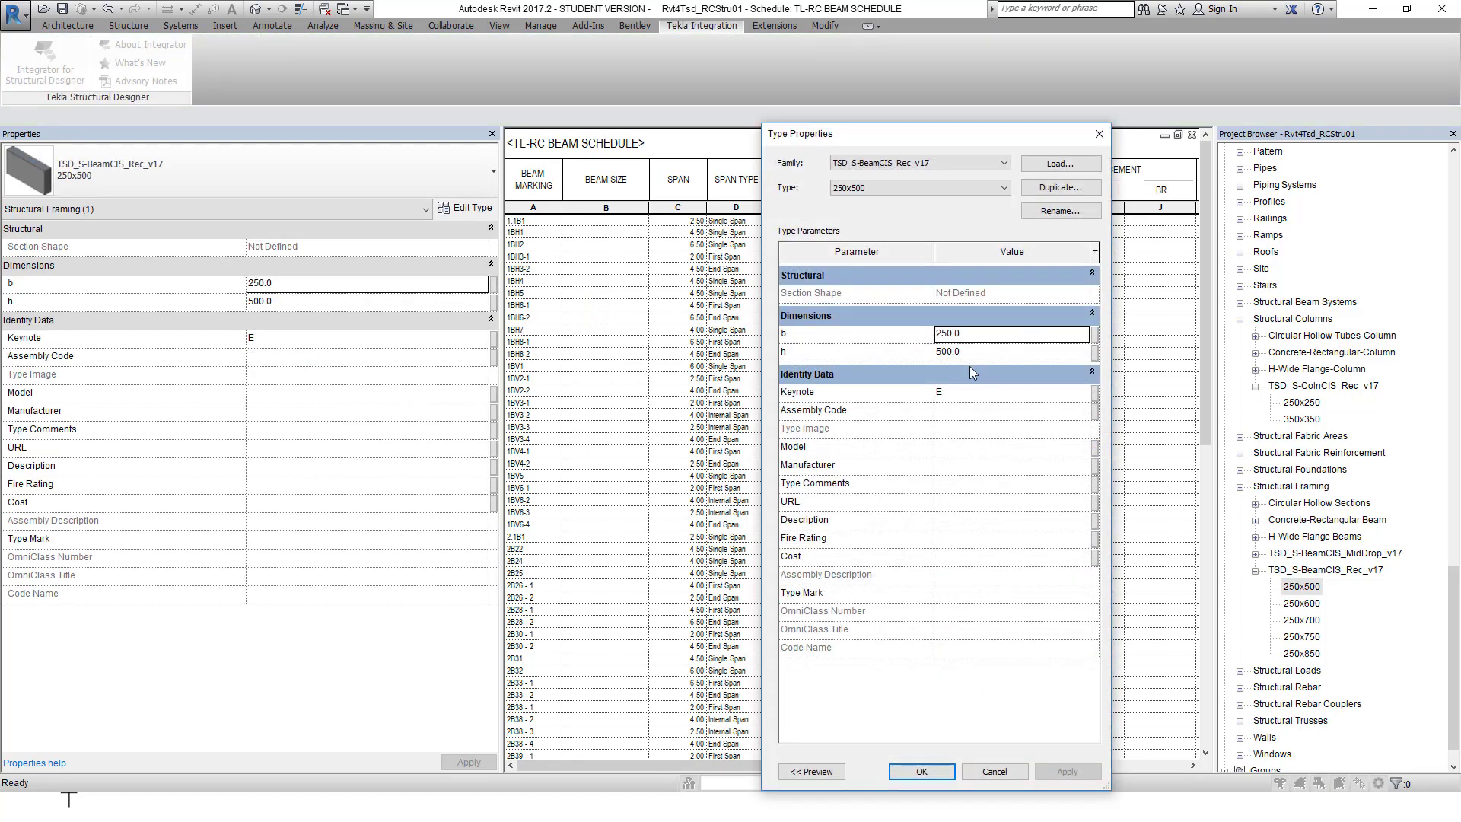
left_click(953, 596)
type("250")
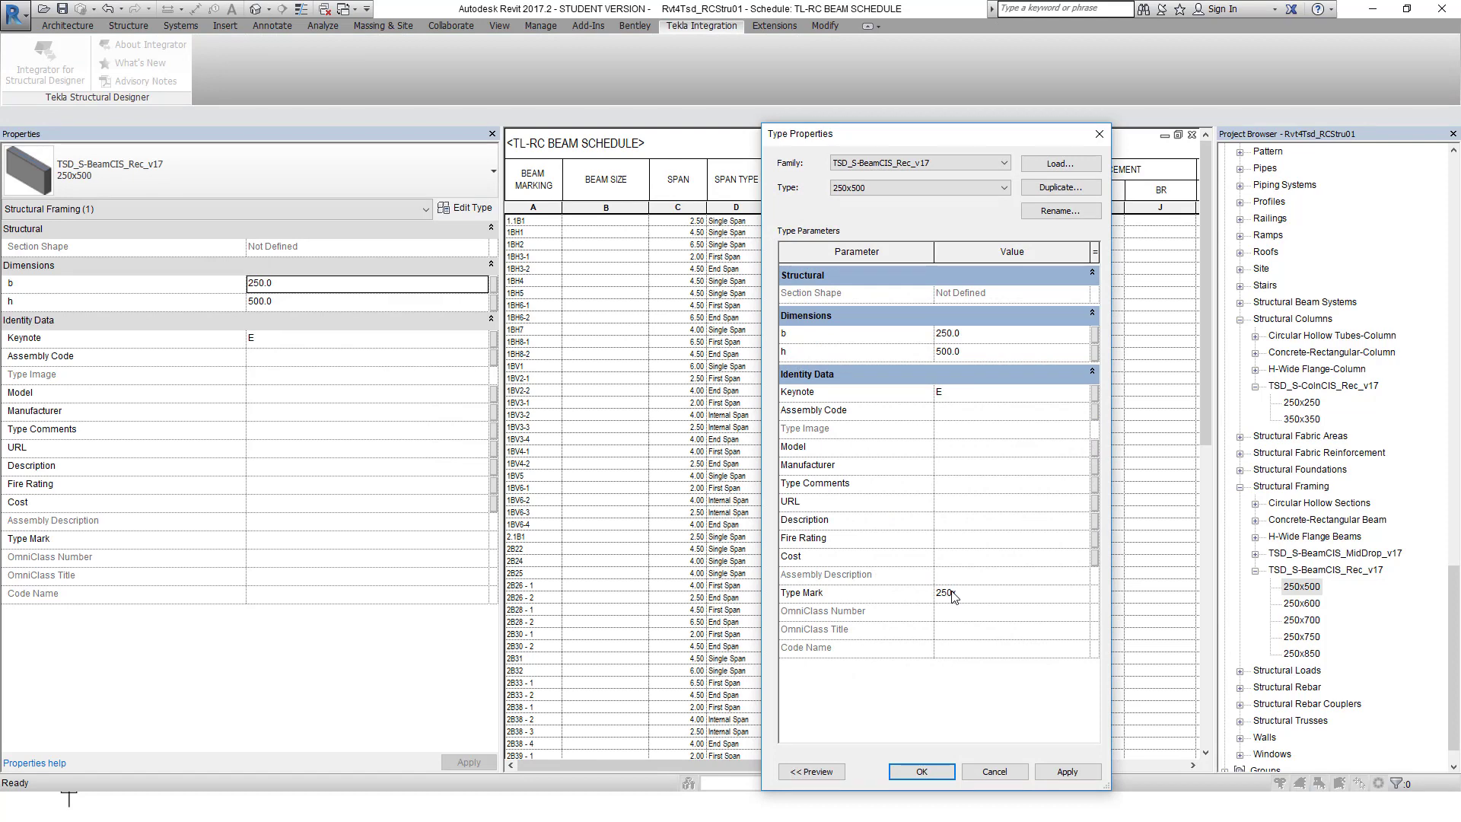
type("x500")
left_click(1075, 768)
left_click(938, 771)
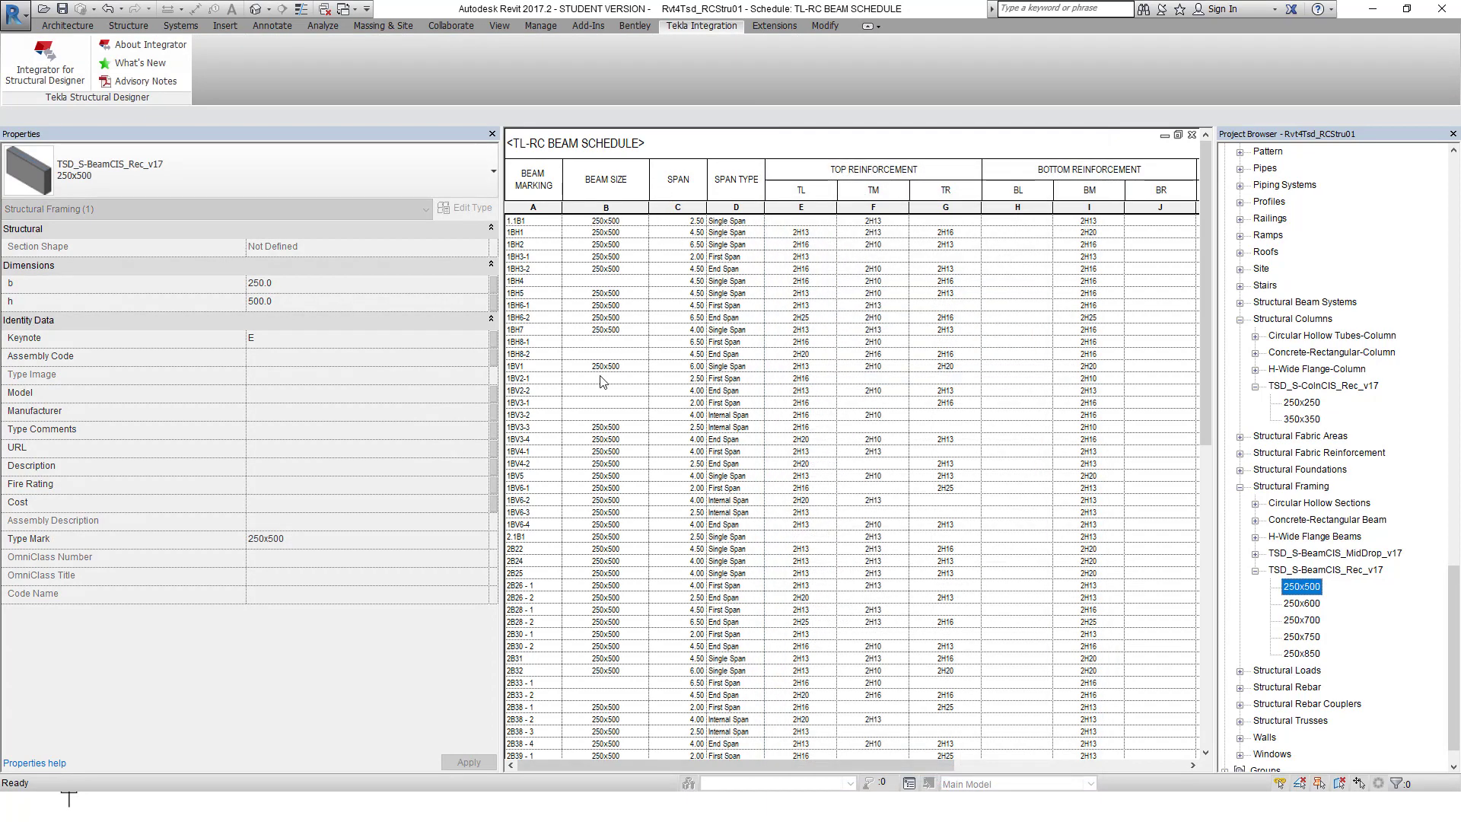
- Set the Type Mark of the 250x600 beam type in TSD_S-BeamCIS_Rec_v17 to 250x600
left_click(1302, 604)
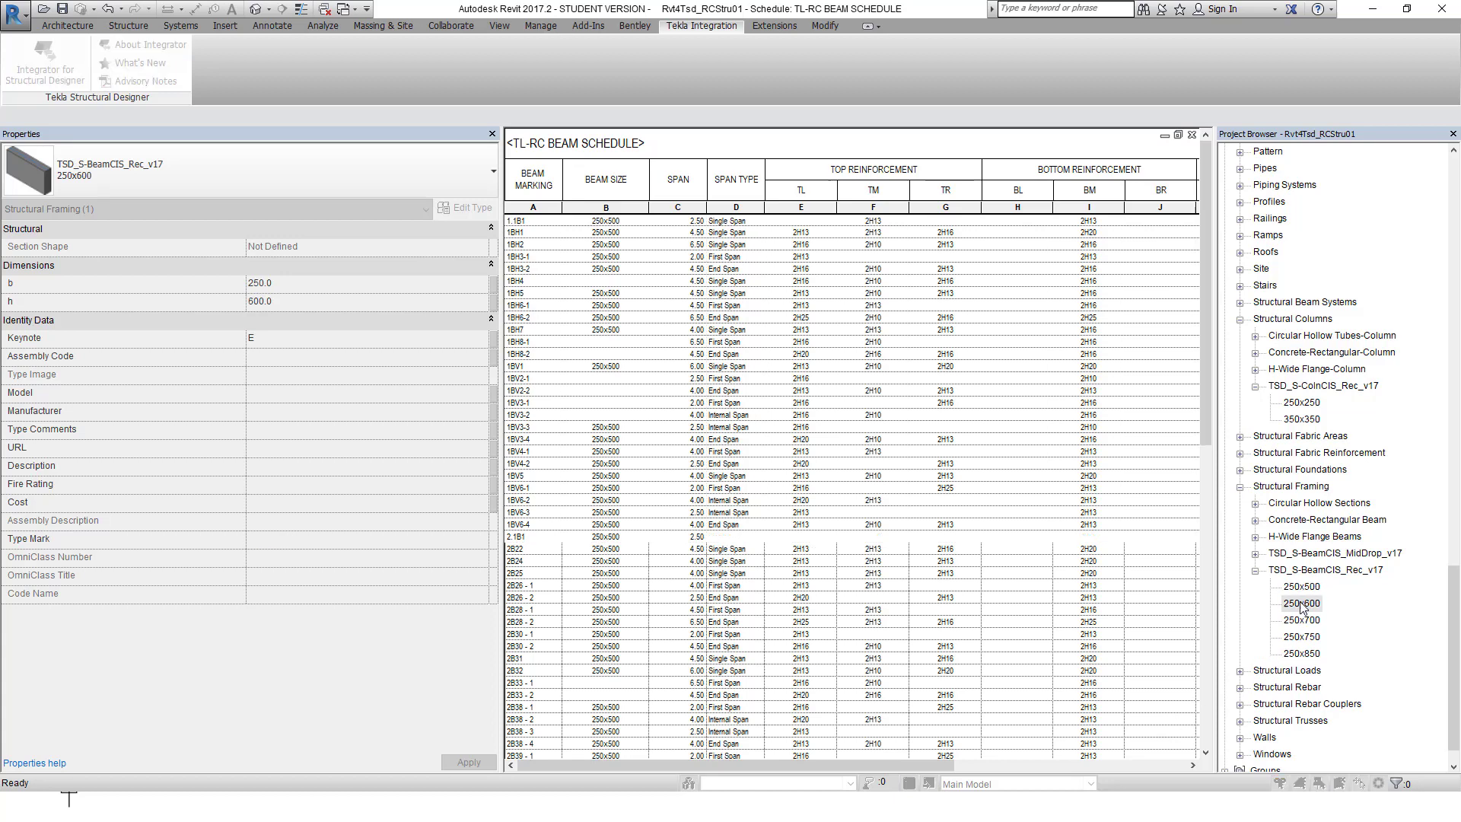
double_click(1302, 603)
left_click(949, 595)
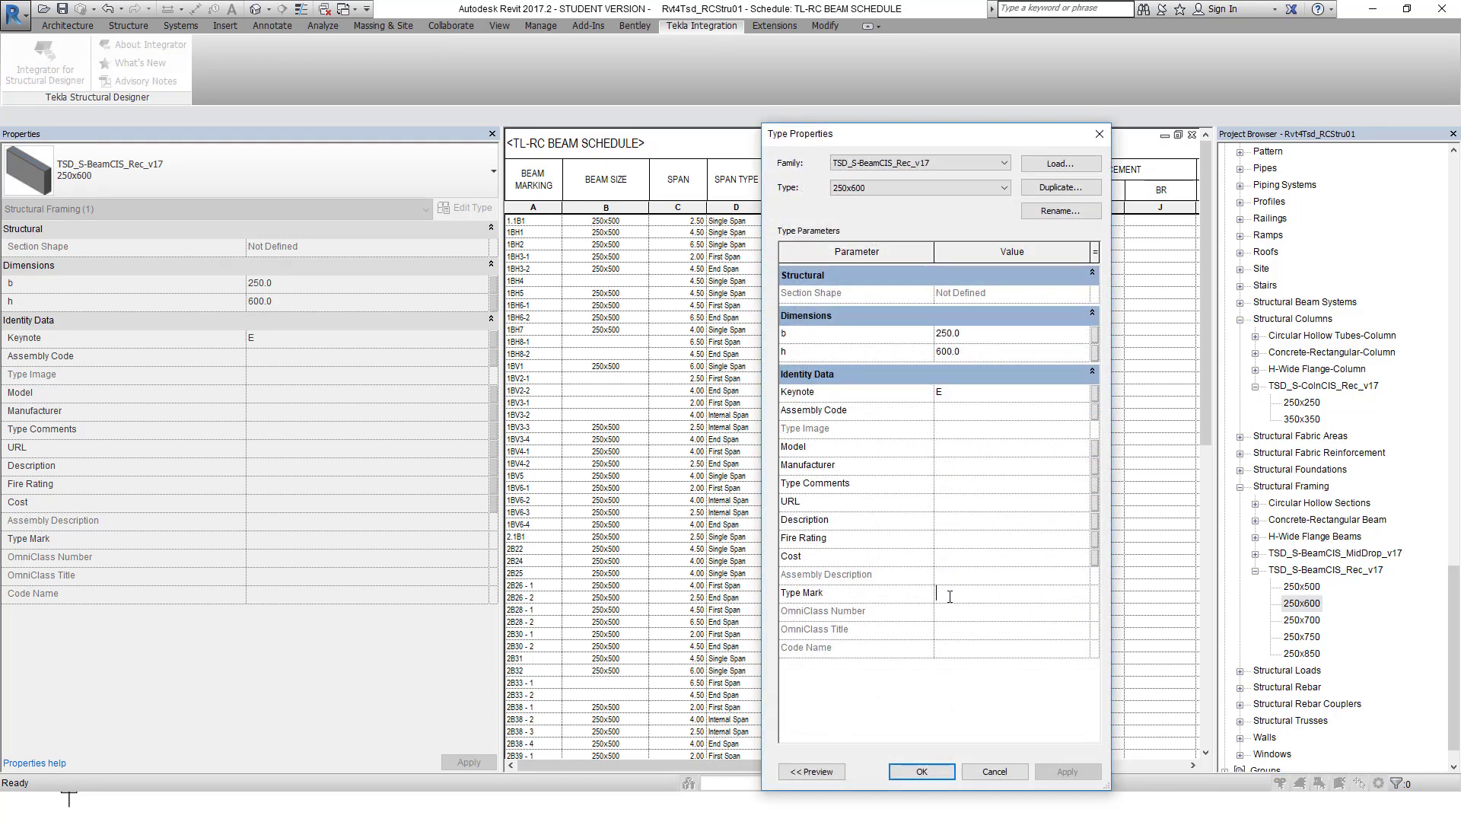
type("250x600")
left_click(921, 772)
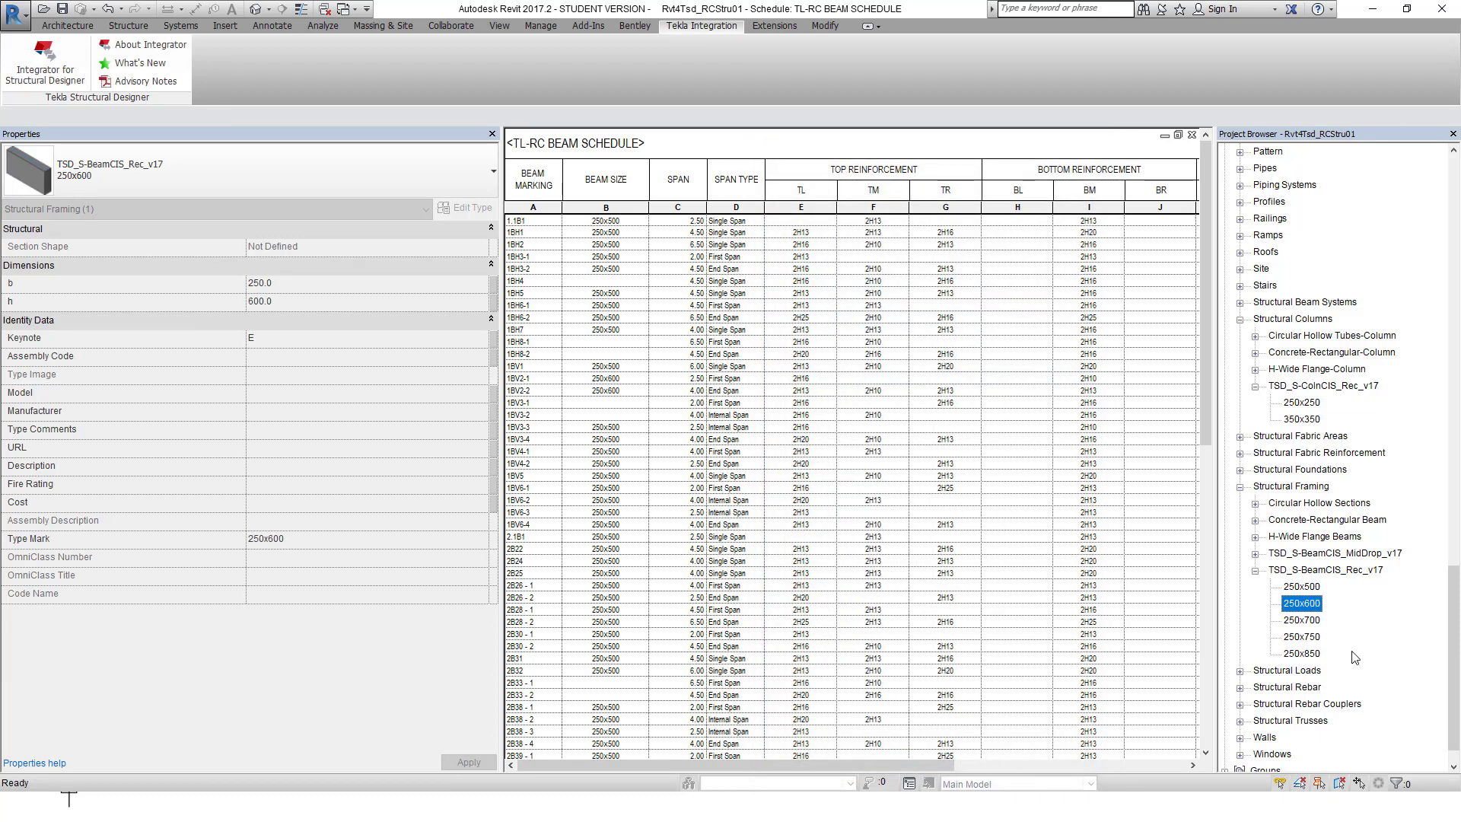
- Set the Type Mark of the 250x700 beam type in TSD_S-BeamCIS_Rec_v17 to 250x700
double_click(1302, 621)
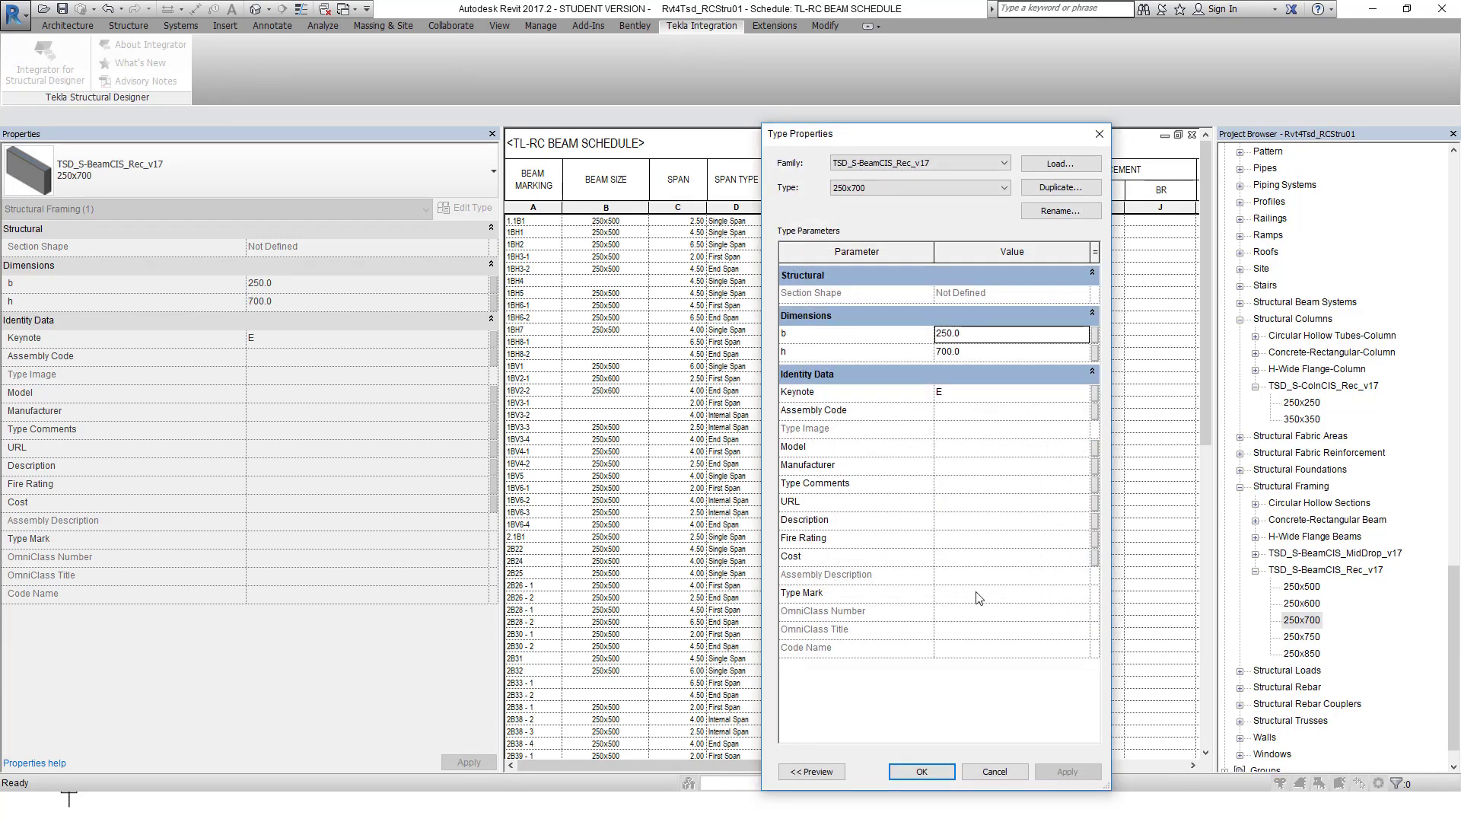
left_click(978, 599)
type("250x700")
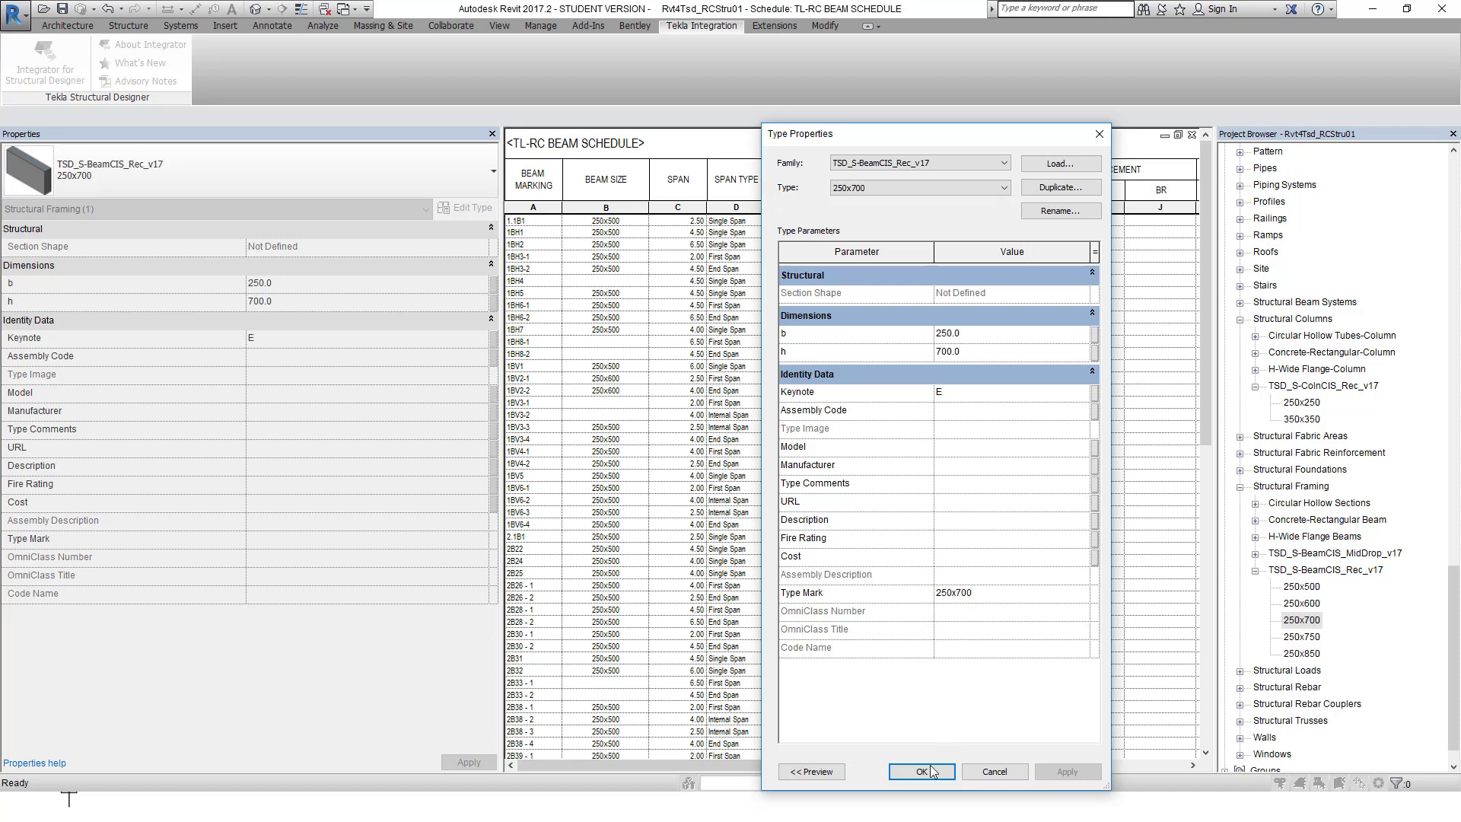
left_click(929, 771)
- Set the Type Mark of the 250x750 beam type in TSD_S-BeamCIS_Rec_v17 to 250x750
double_click(1298, 639)
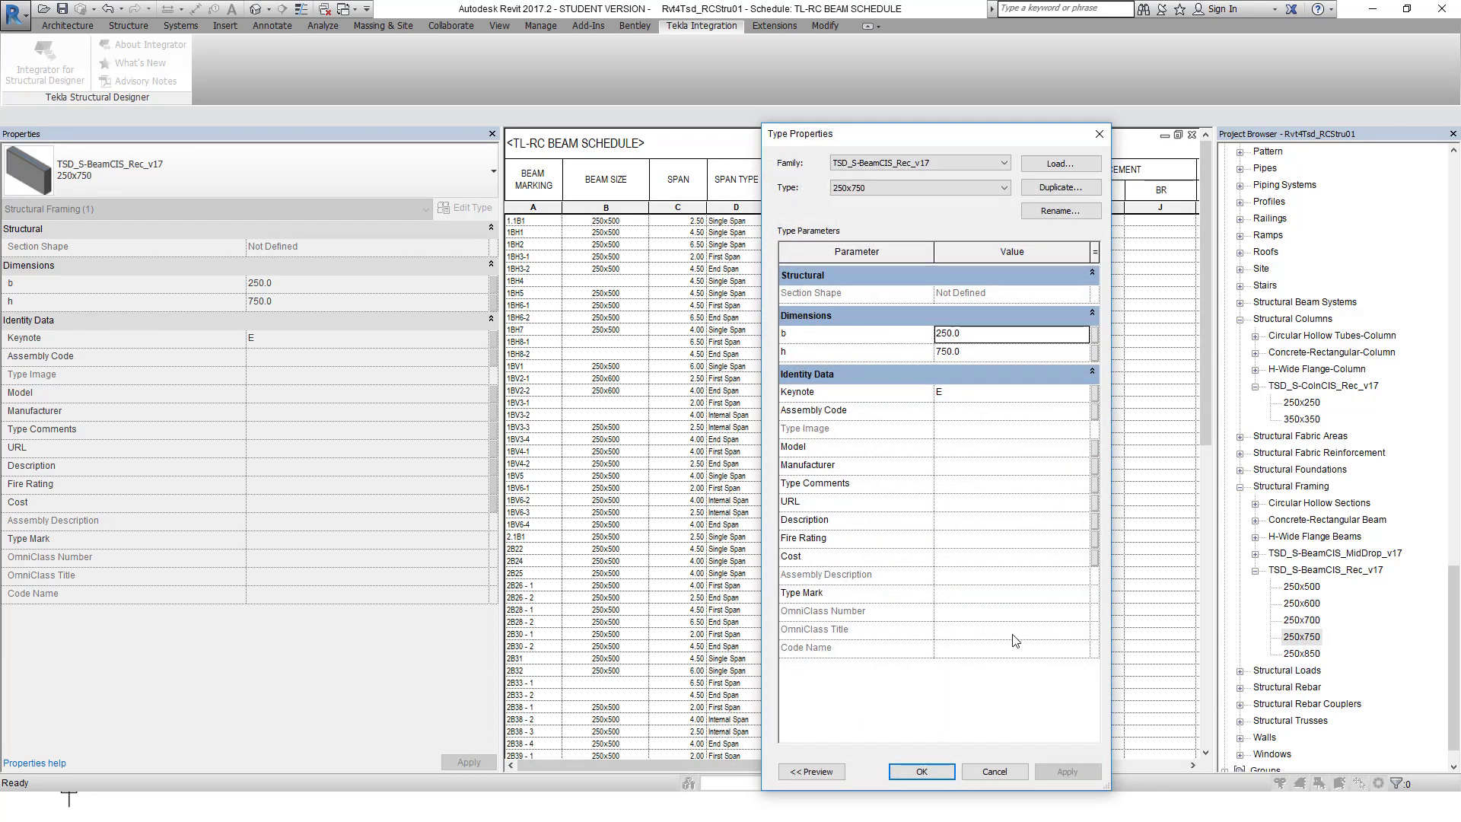
left_click(965, 596)
type("25")
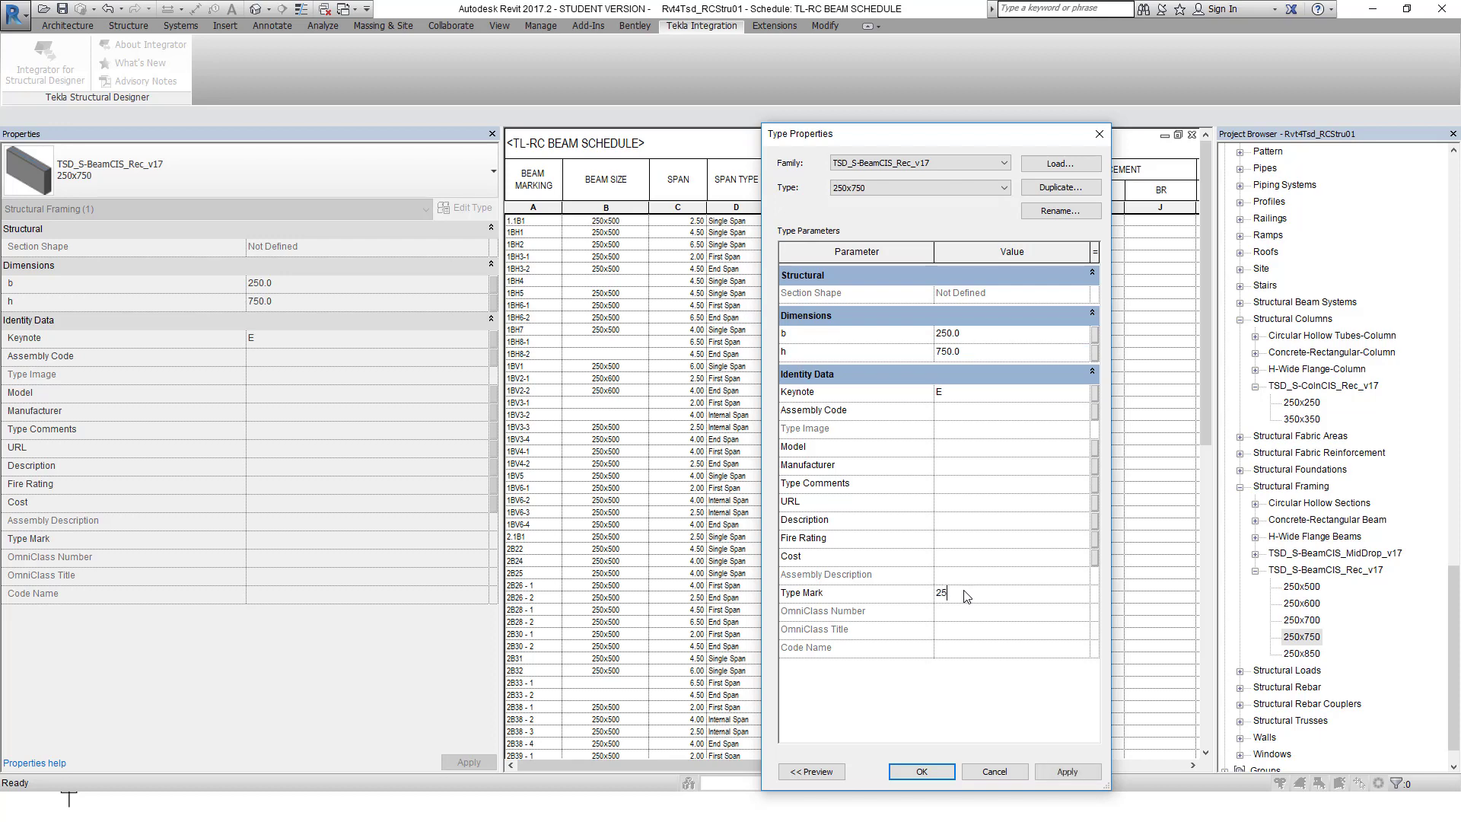
type("0x750")
left_click(1067, 771)
left_click(939, 770)
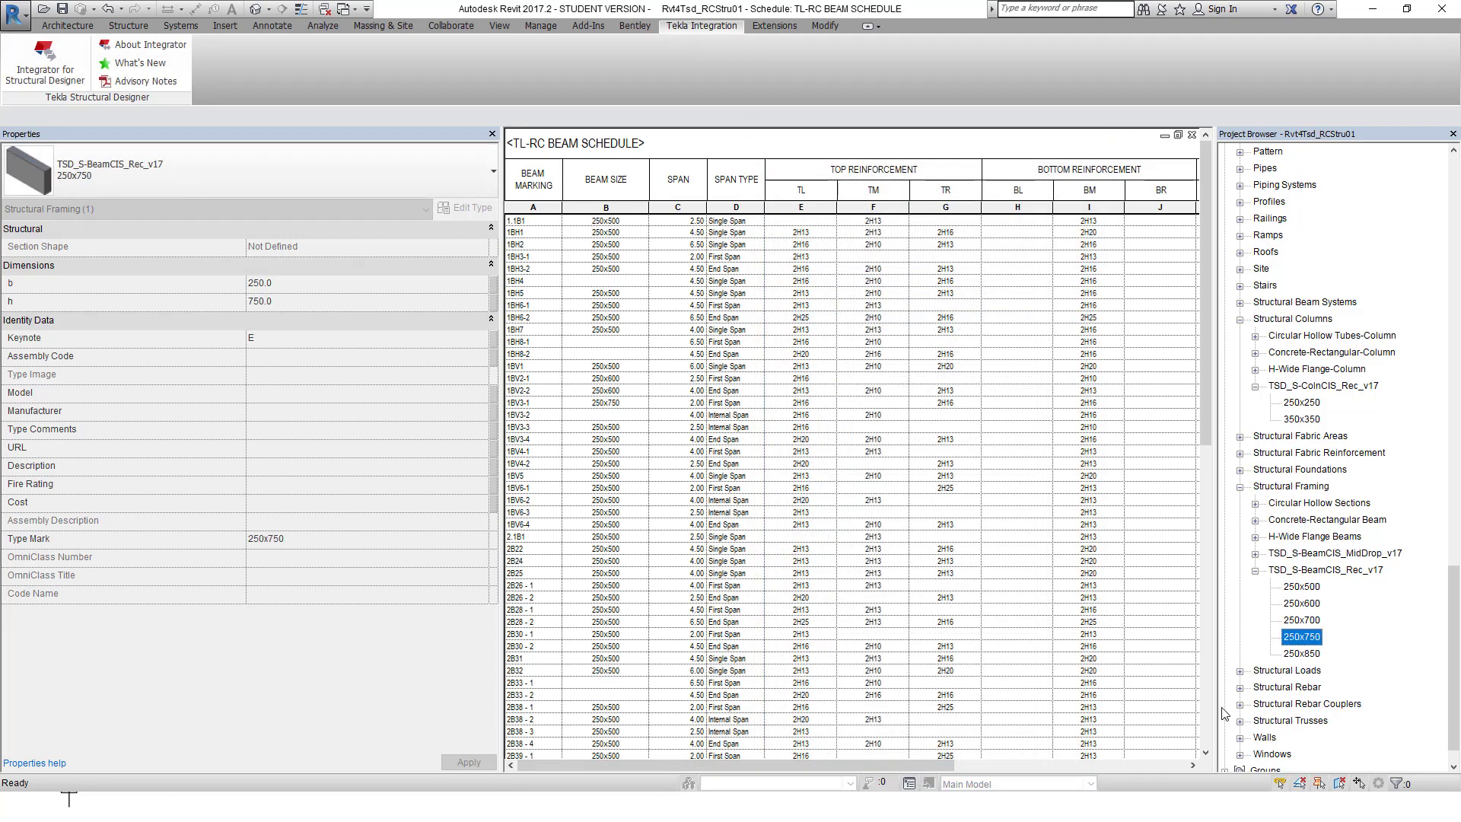
- Set the Type Mark of the 250x850 beam type in TSD_S-BeamCIS_Rec_v17 to 250x850
double_click(1301, 653)
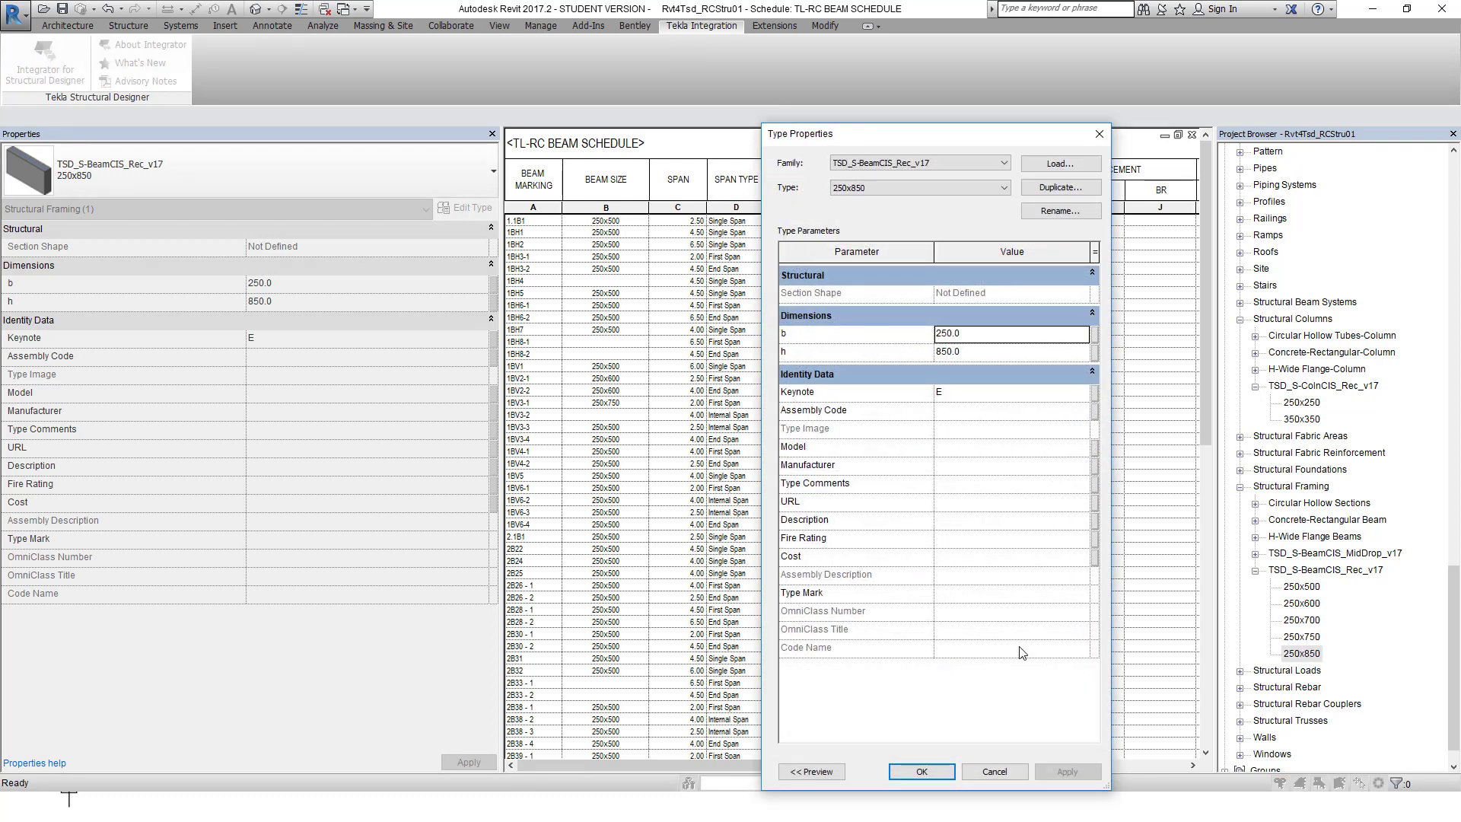
left_click(965, 598)
type("250x850")
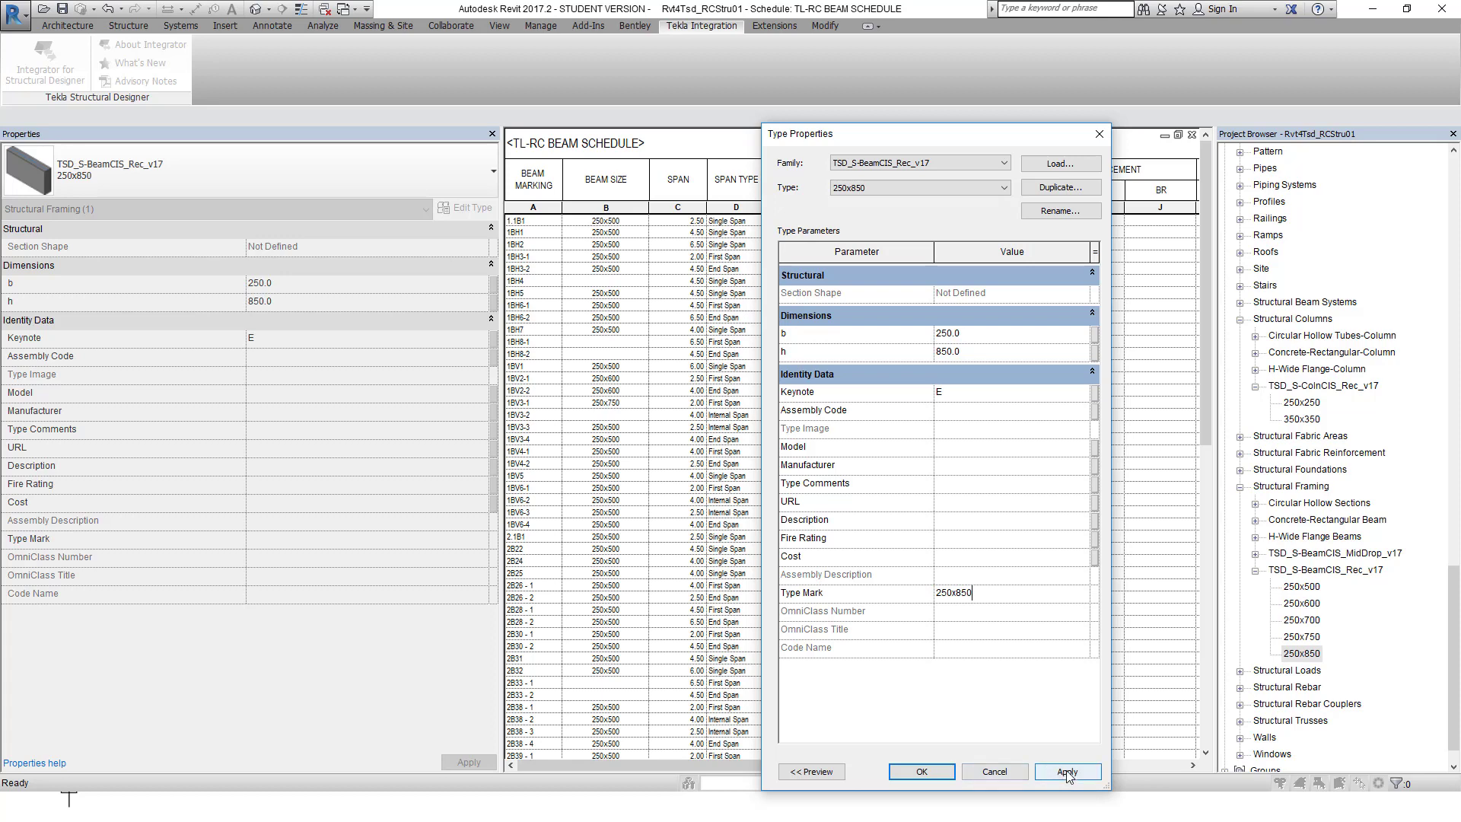
left_click(1067, 772)
left_click(921, 771)
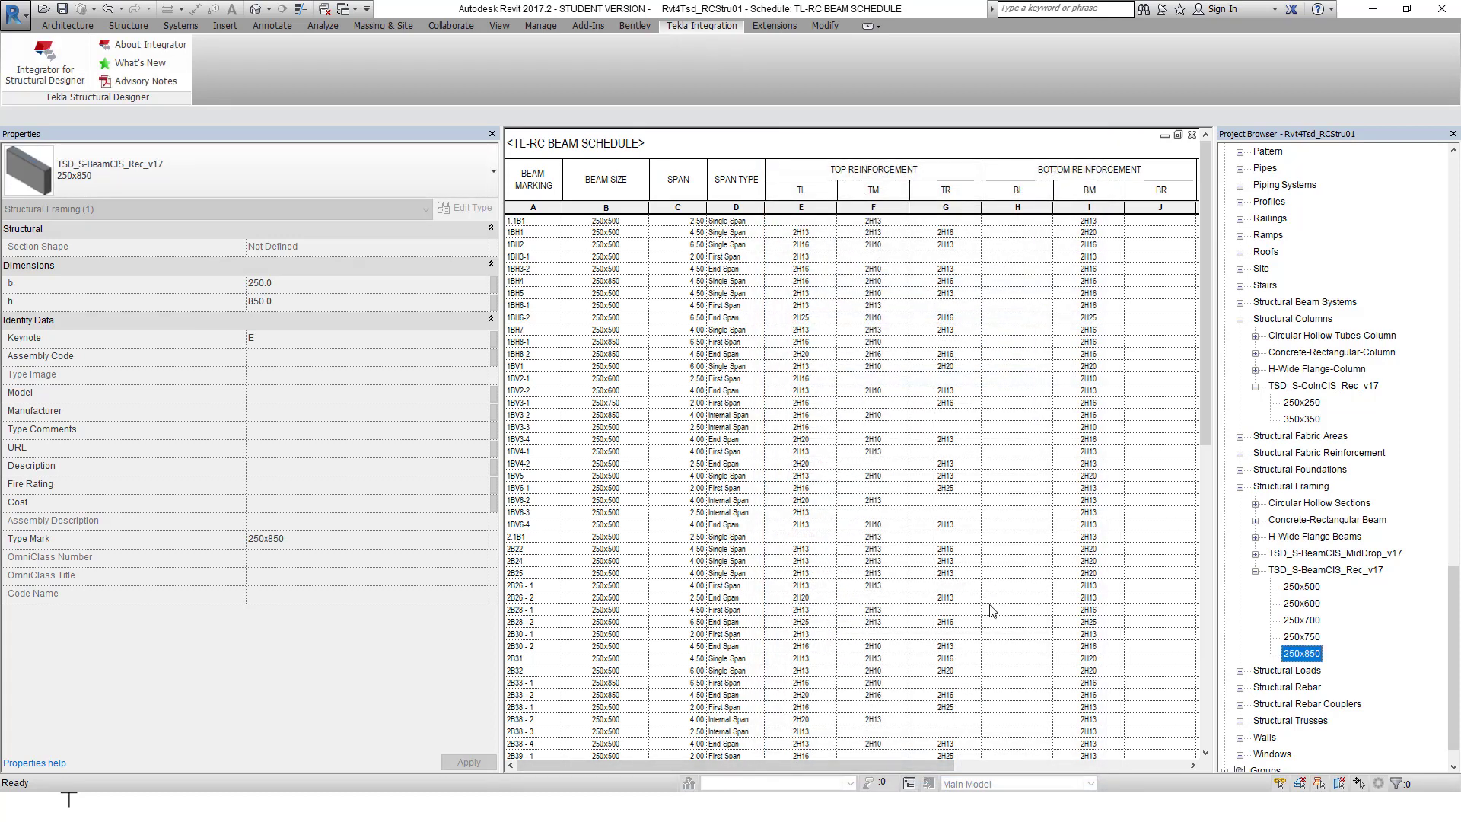
- Review the bottom reinforcement, stirrup and intermediate side bar columns of the TL-RC BEAM SCHEDULE
left_click_drag(894, 767, 1149, 770)
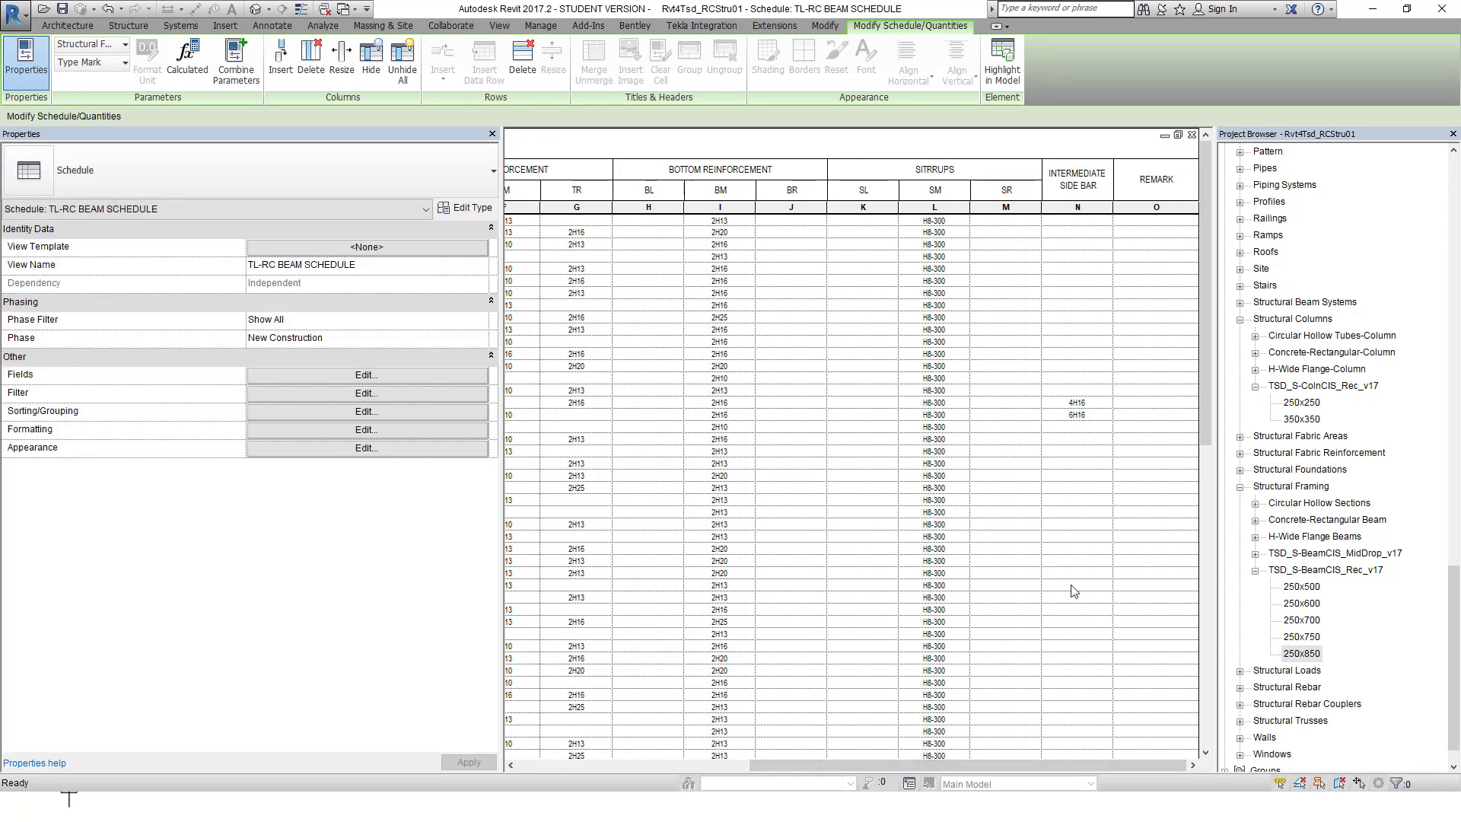
left_click_drag(983, 761, 694, 776)
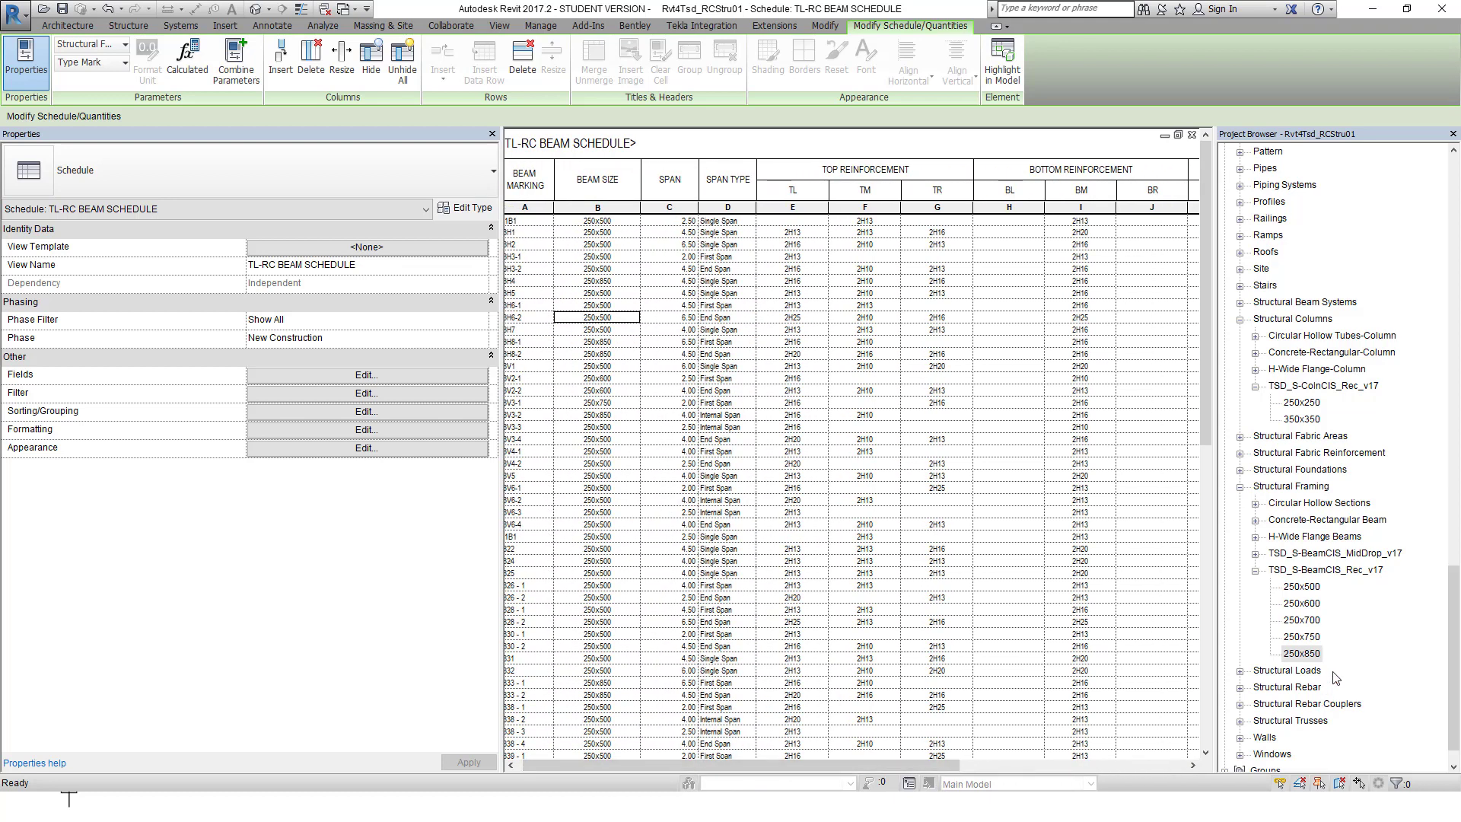
- Open TL-RC COLUMN SCHEDULE BY TYPE and examine its sorting and grouping settings without changing them
left_click_drag(1453, 582, 1459, 405)
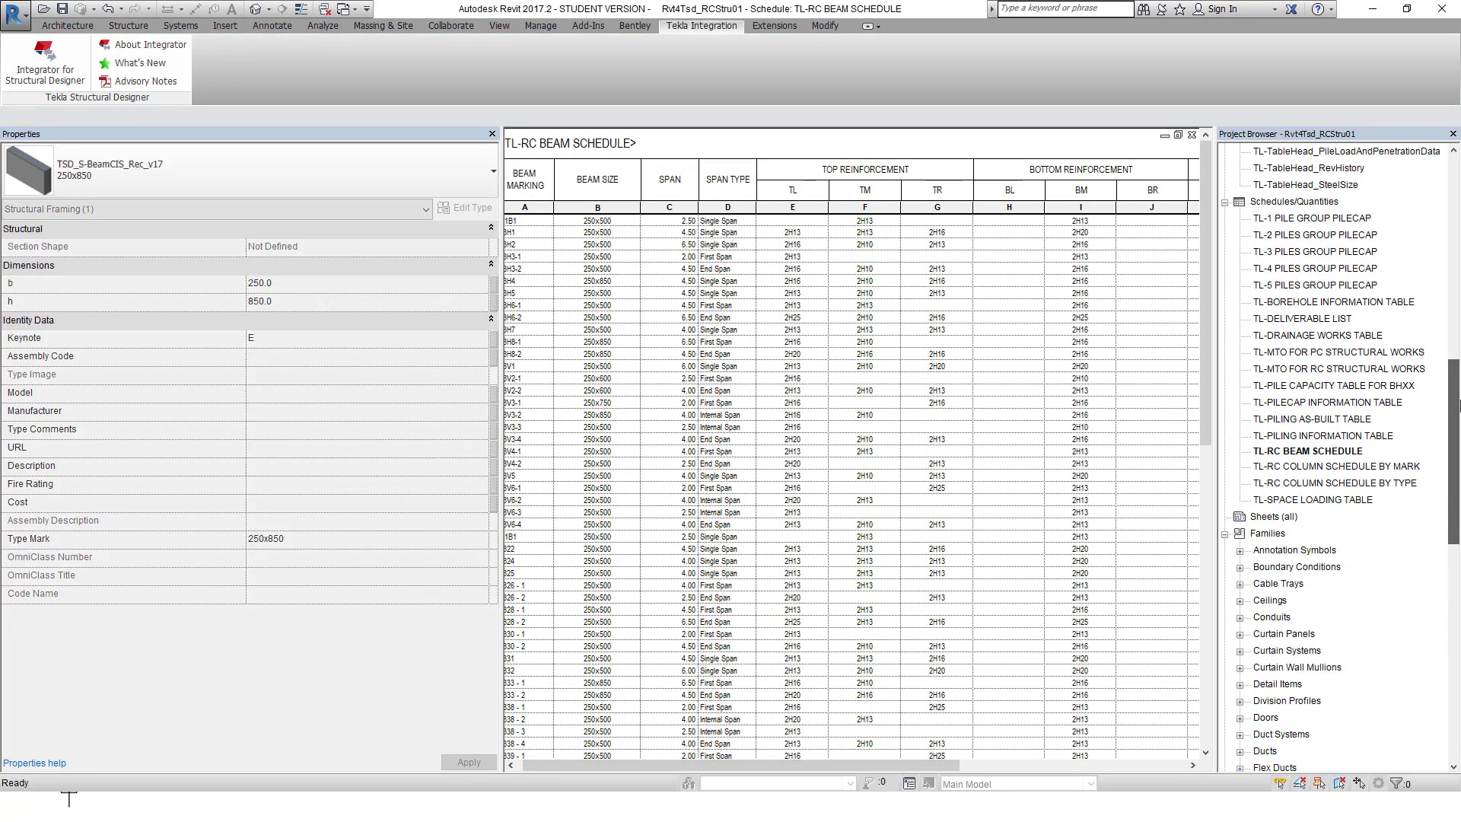
double_click(1377, 484)
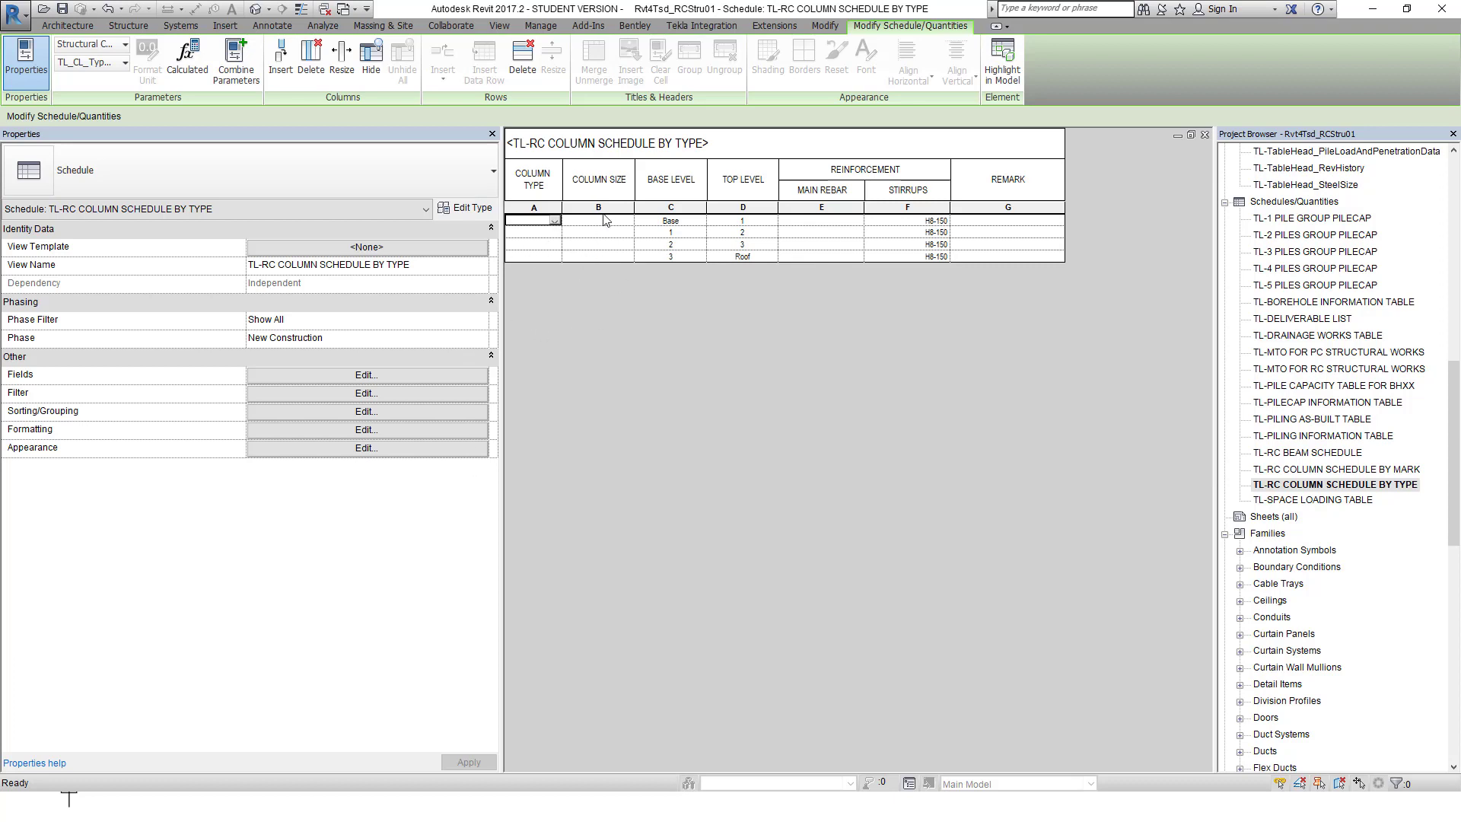
left_click(394, 395)
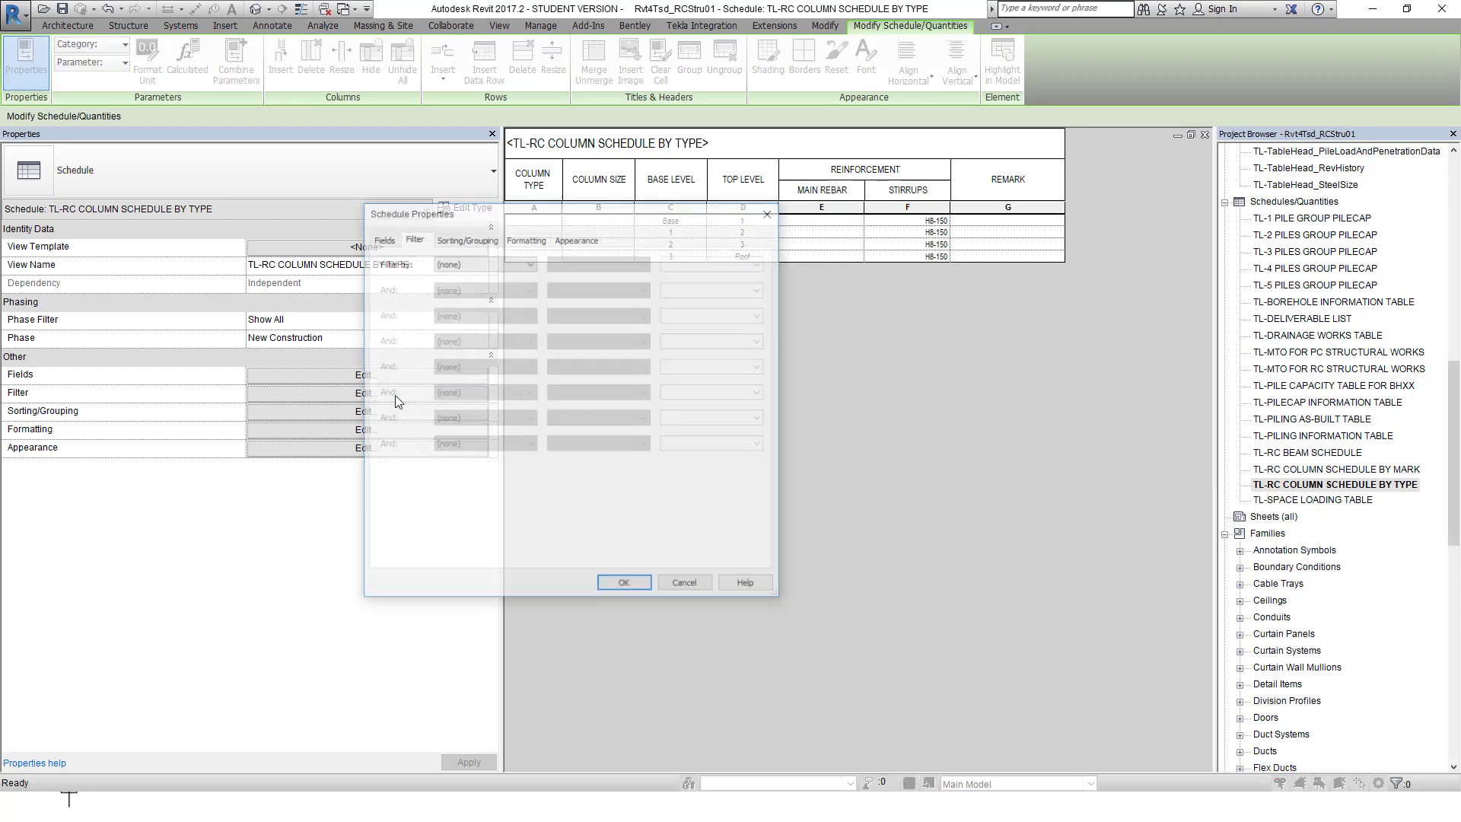
left_click(466, 239)
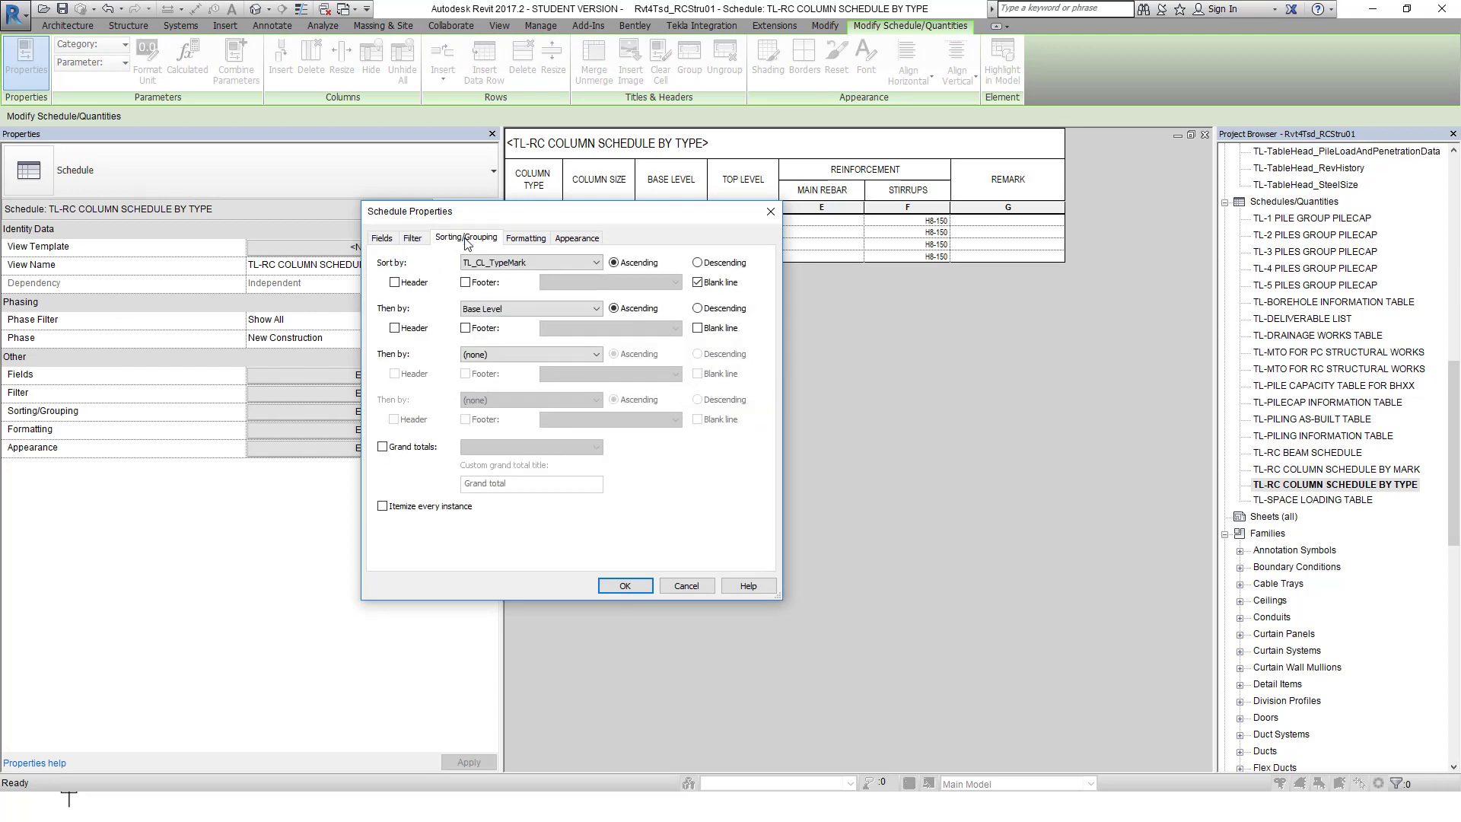
left_click_drag(595, 216, 652, 326)
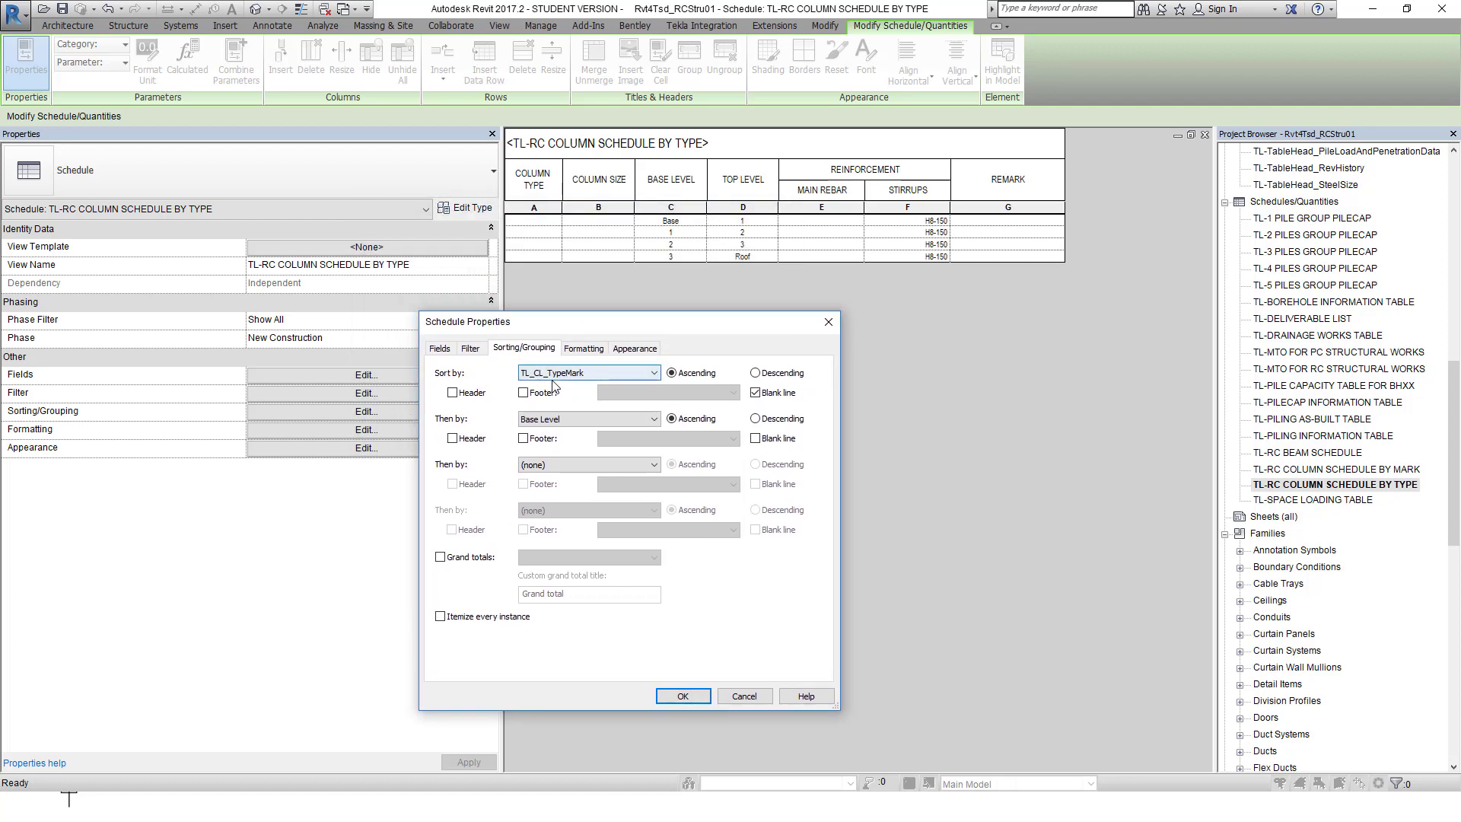
left_click(834, 328)
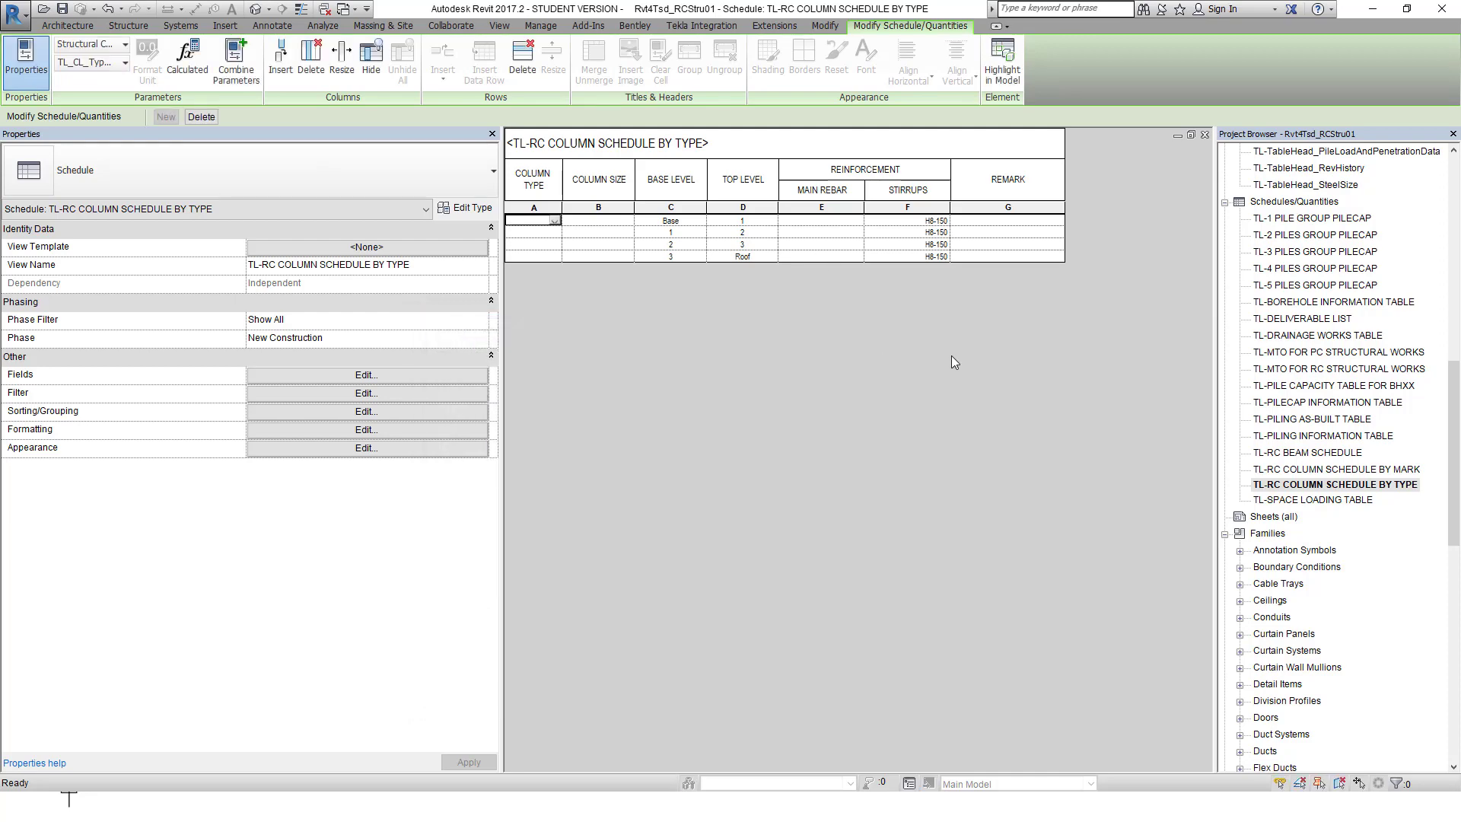
- Close the two RC column schedules and the RC beam schedule to return to the 3D view
left_click(1206, 135)
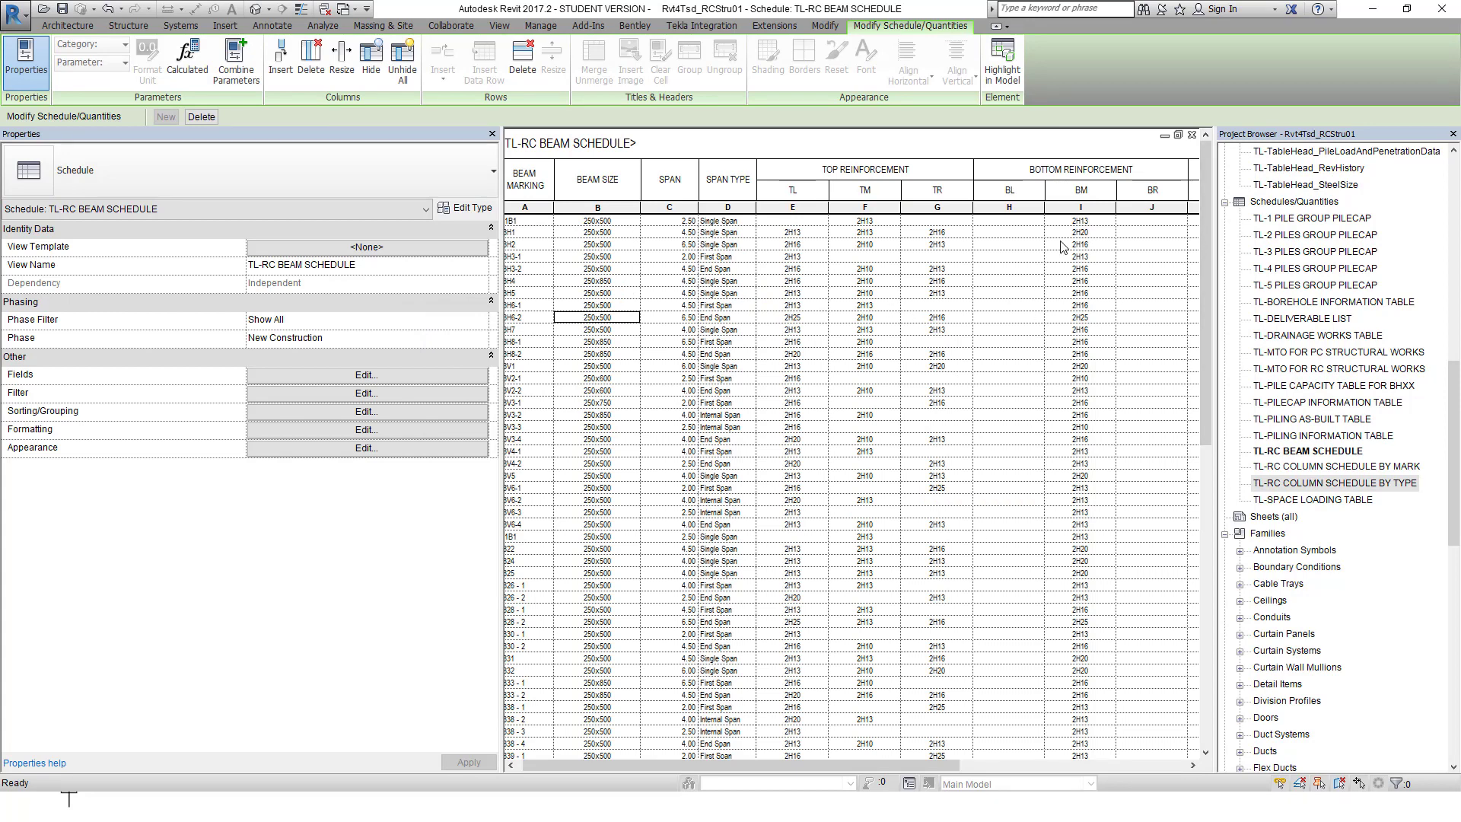
left_click(1192, 135)
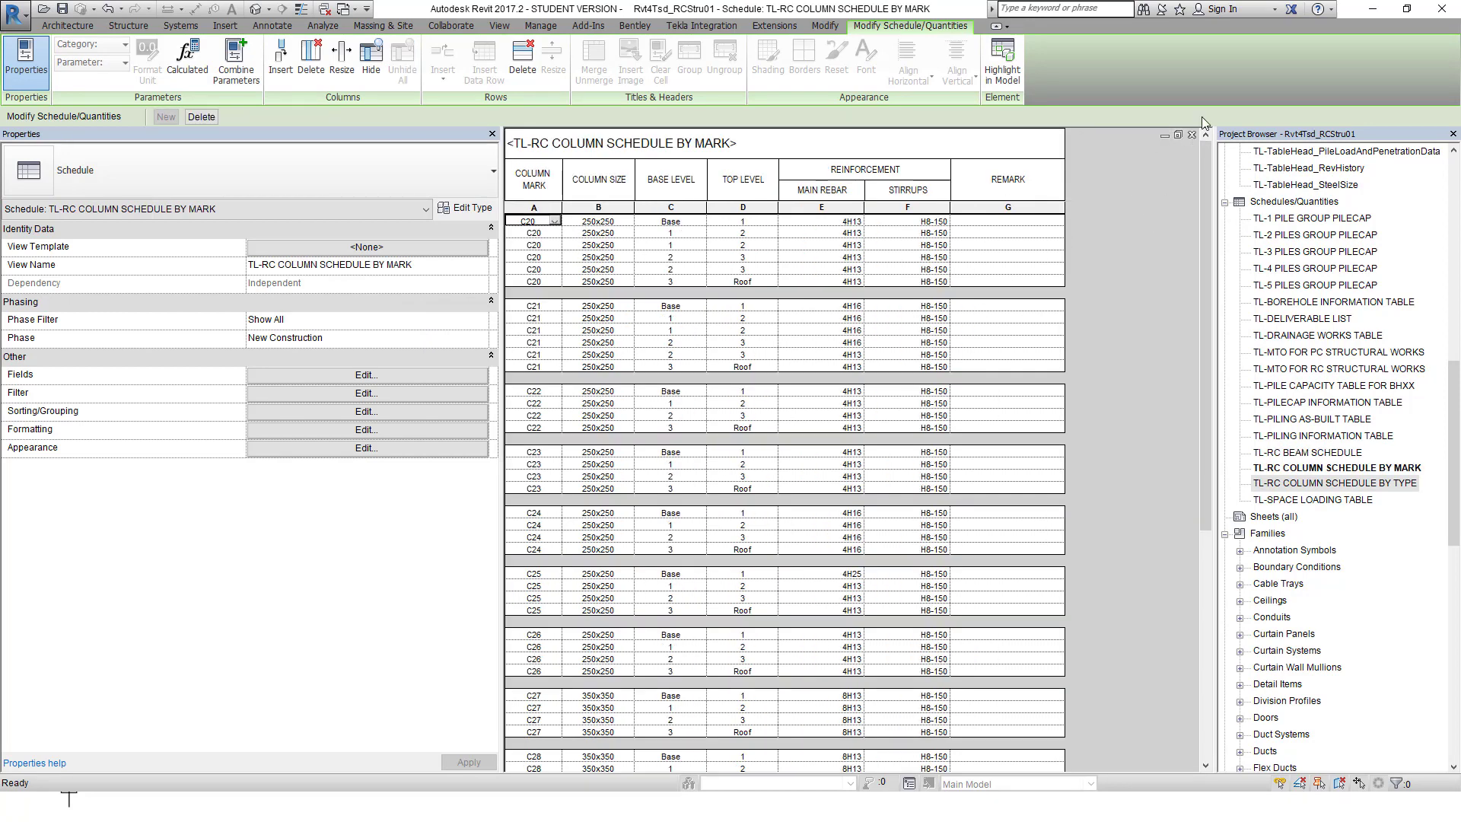
left_click(1192, 135)
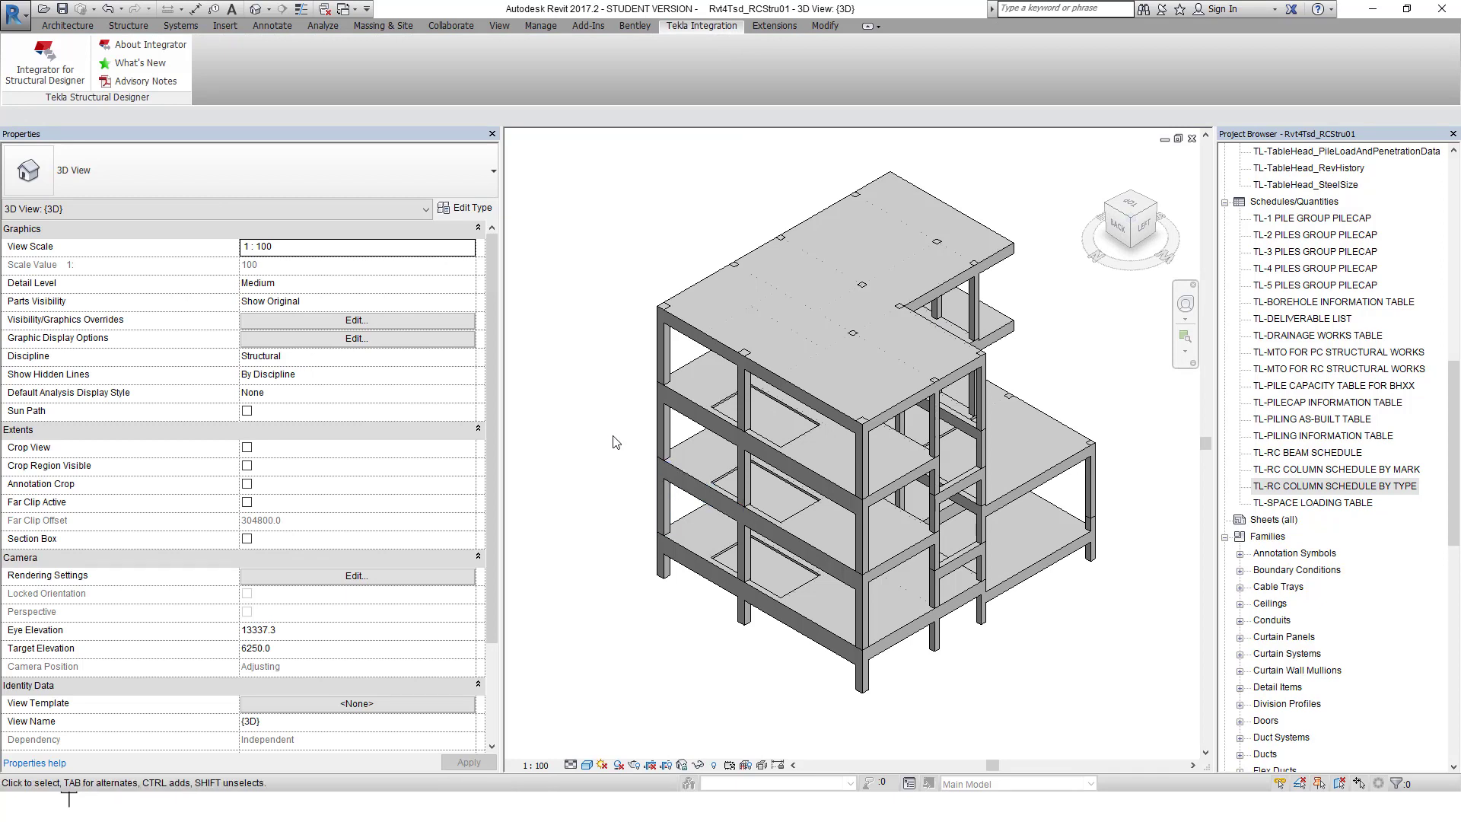
- Inspect the TL_CL_TypeMark and reinforcement properties of the 350x350 corner column between levels 2 and 3
left_click(664, 428)
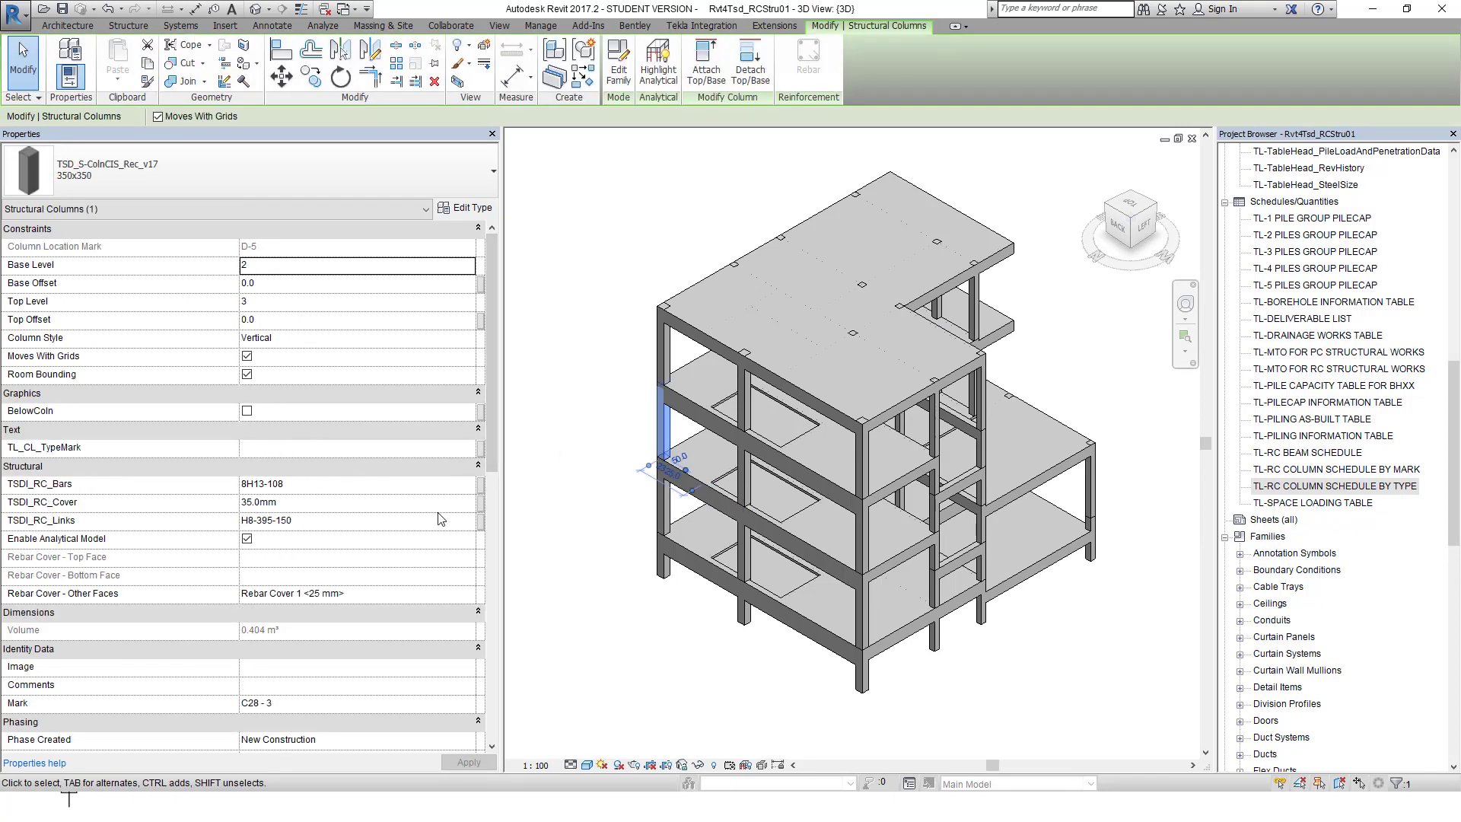
left_click(549, 475)
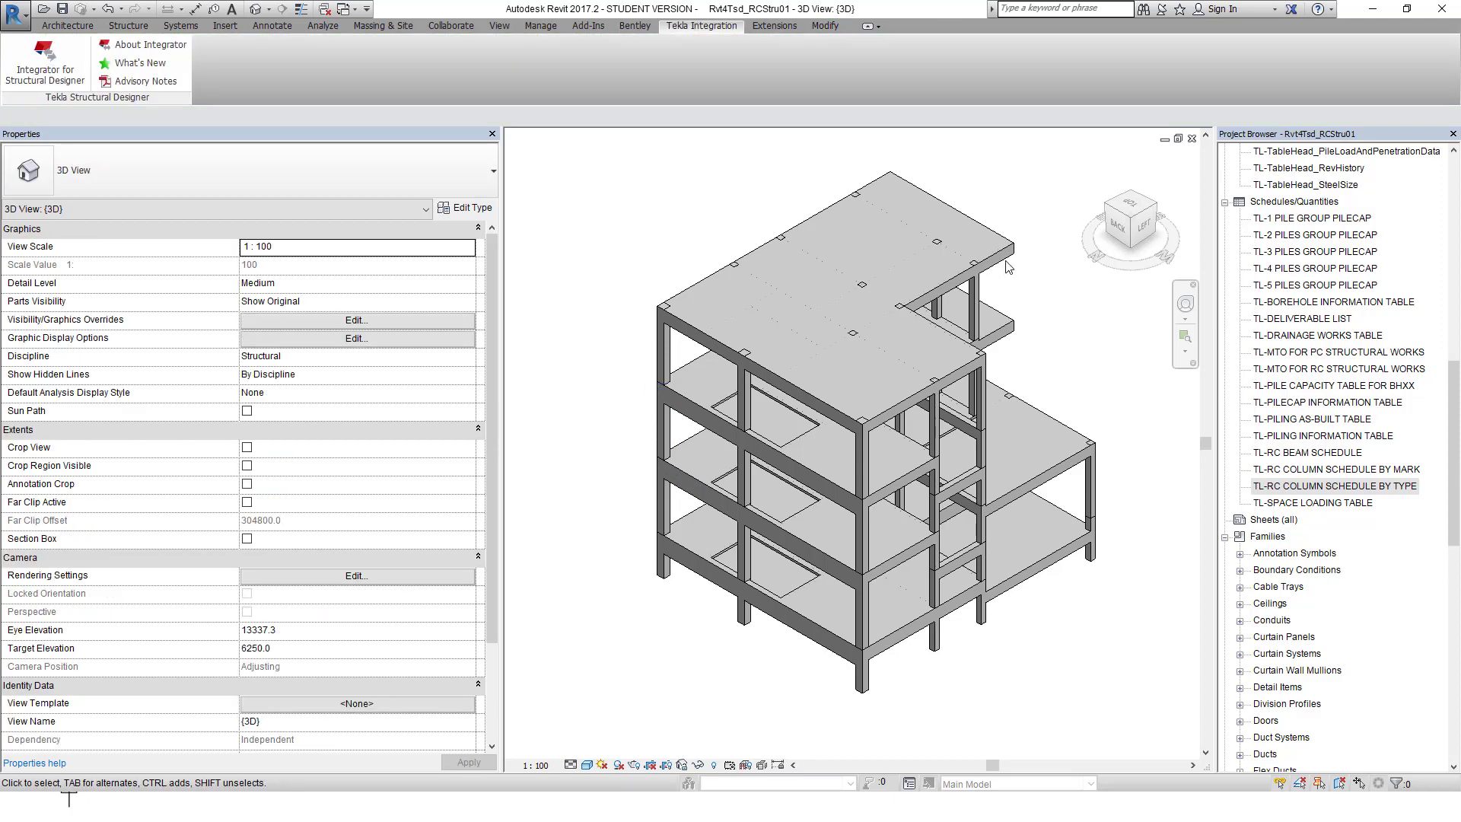
- View the 3D model from its left-front corner, then switch to Tekla Structural Designer and view its model from the same corner
left_click(1158, 211)
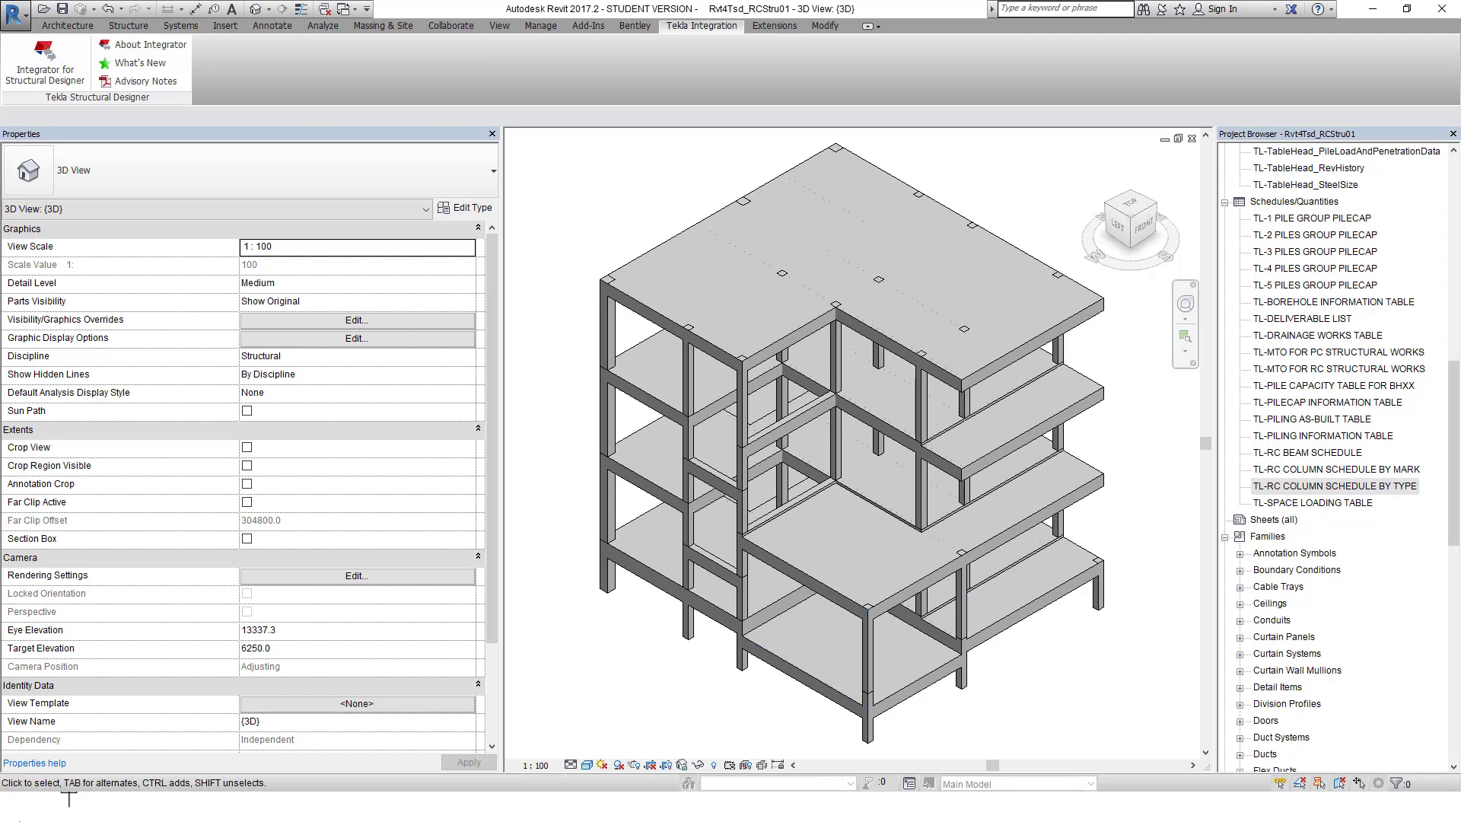
key("alt+Tab")
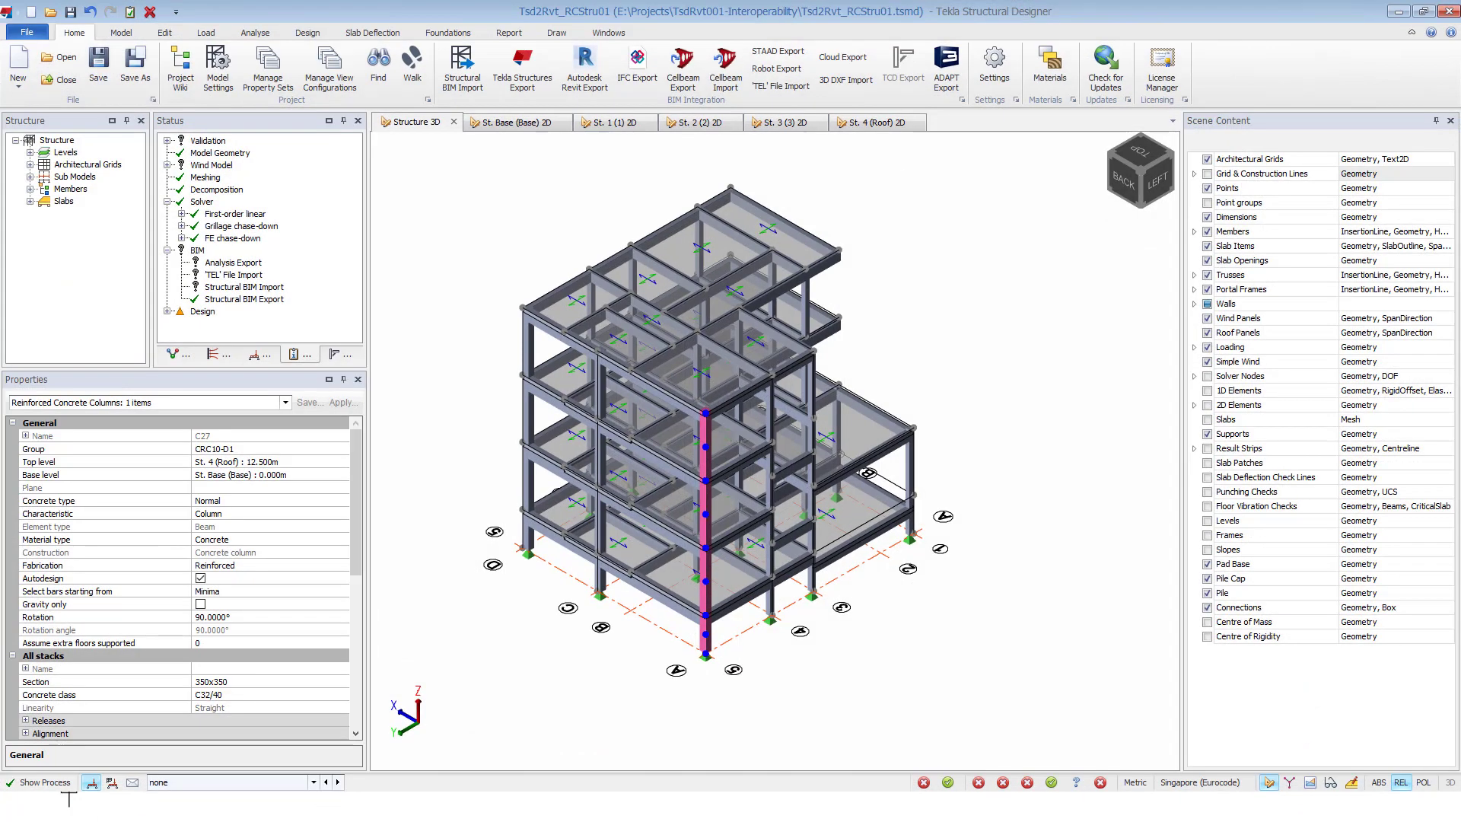
left_click(539, 690)
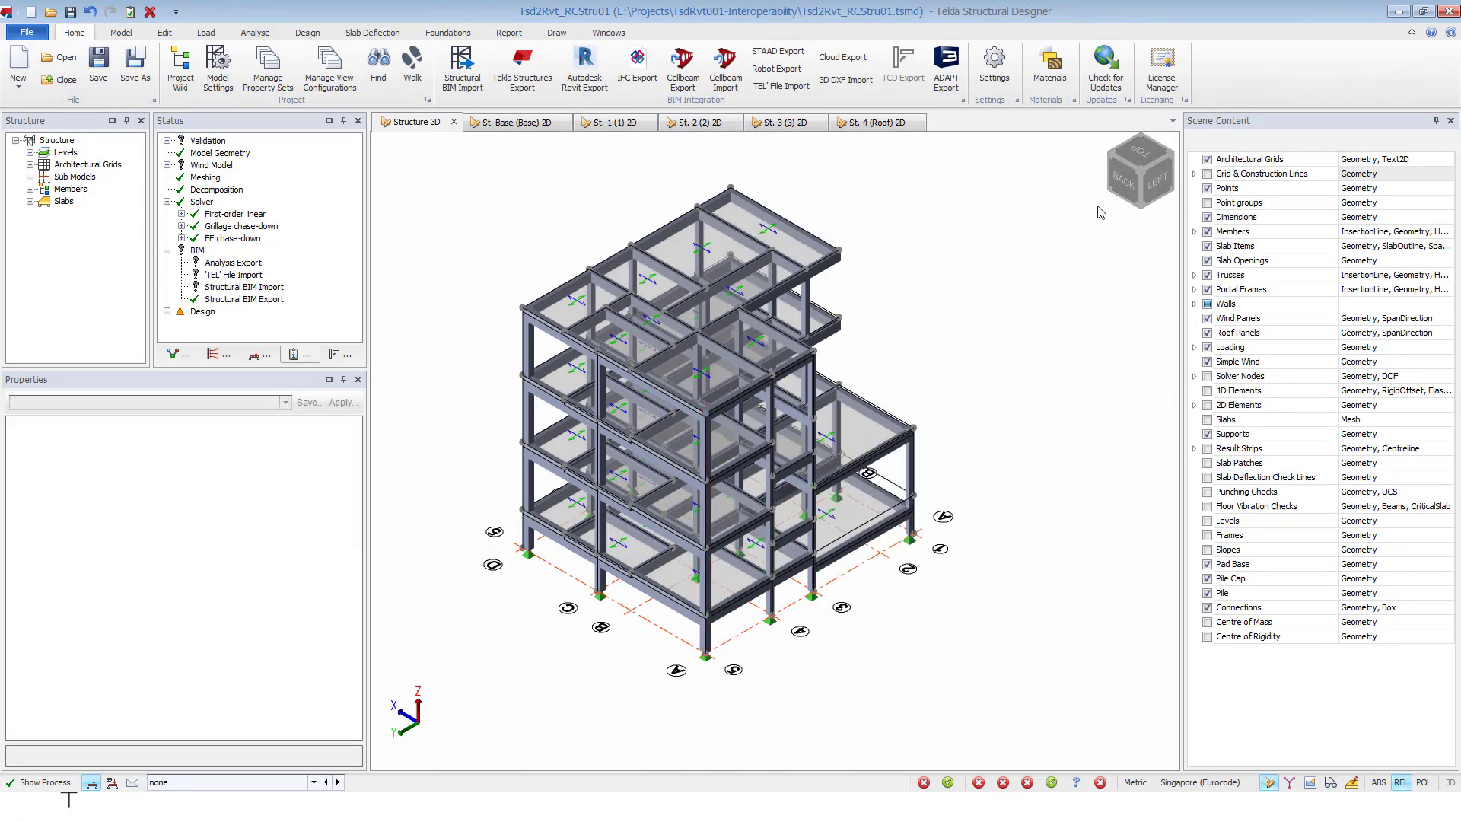
left_click(1168, 175)
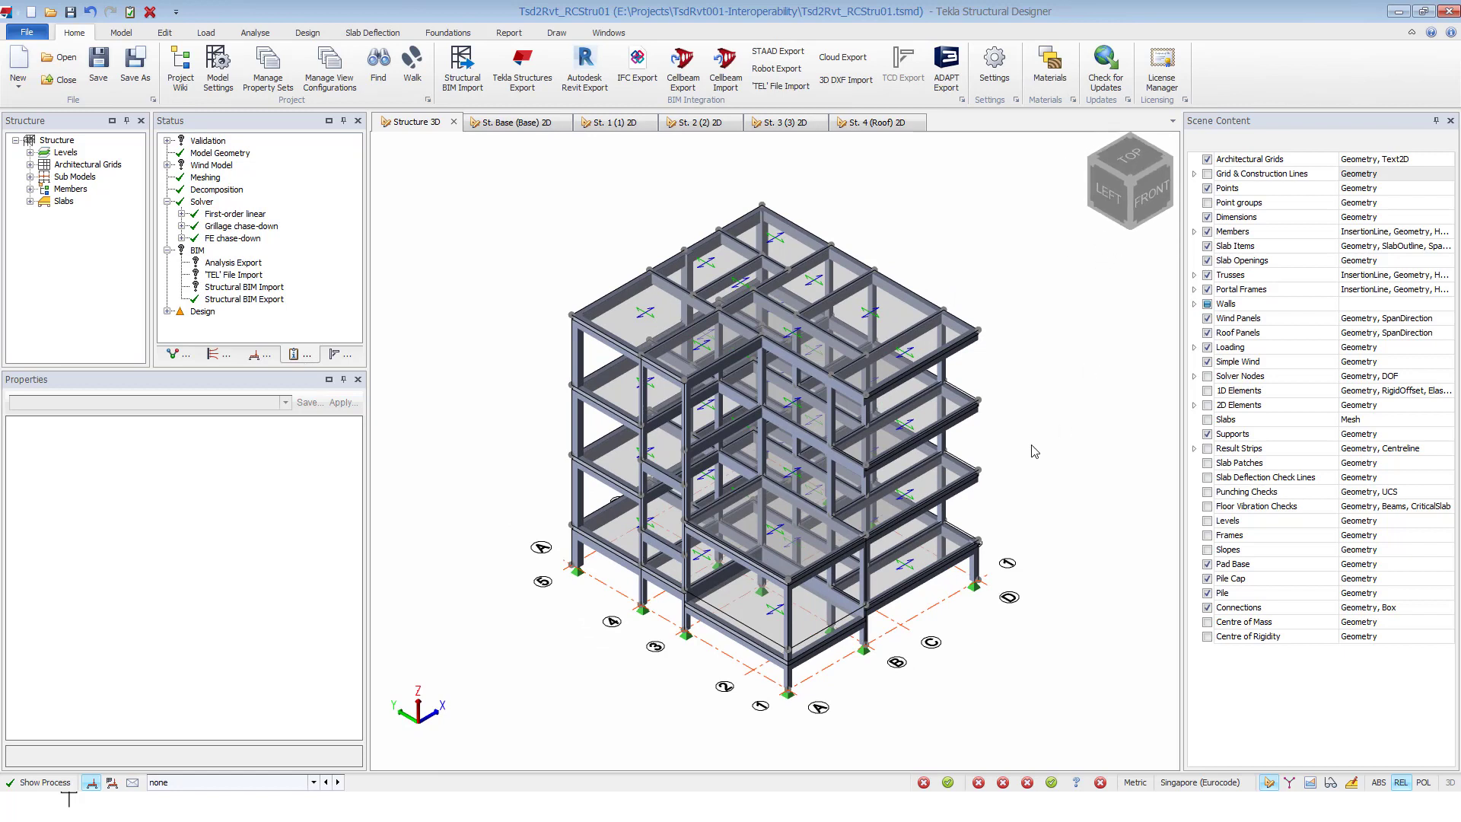
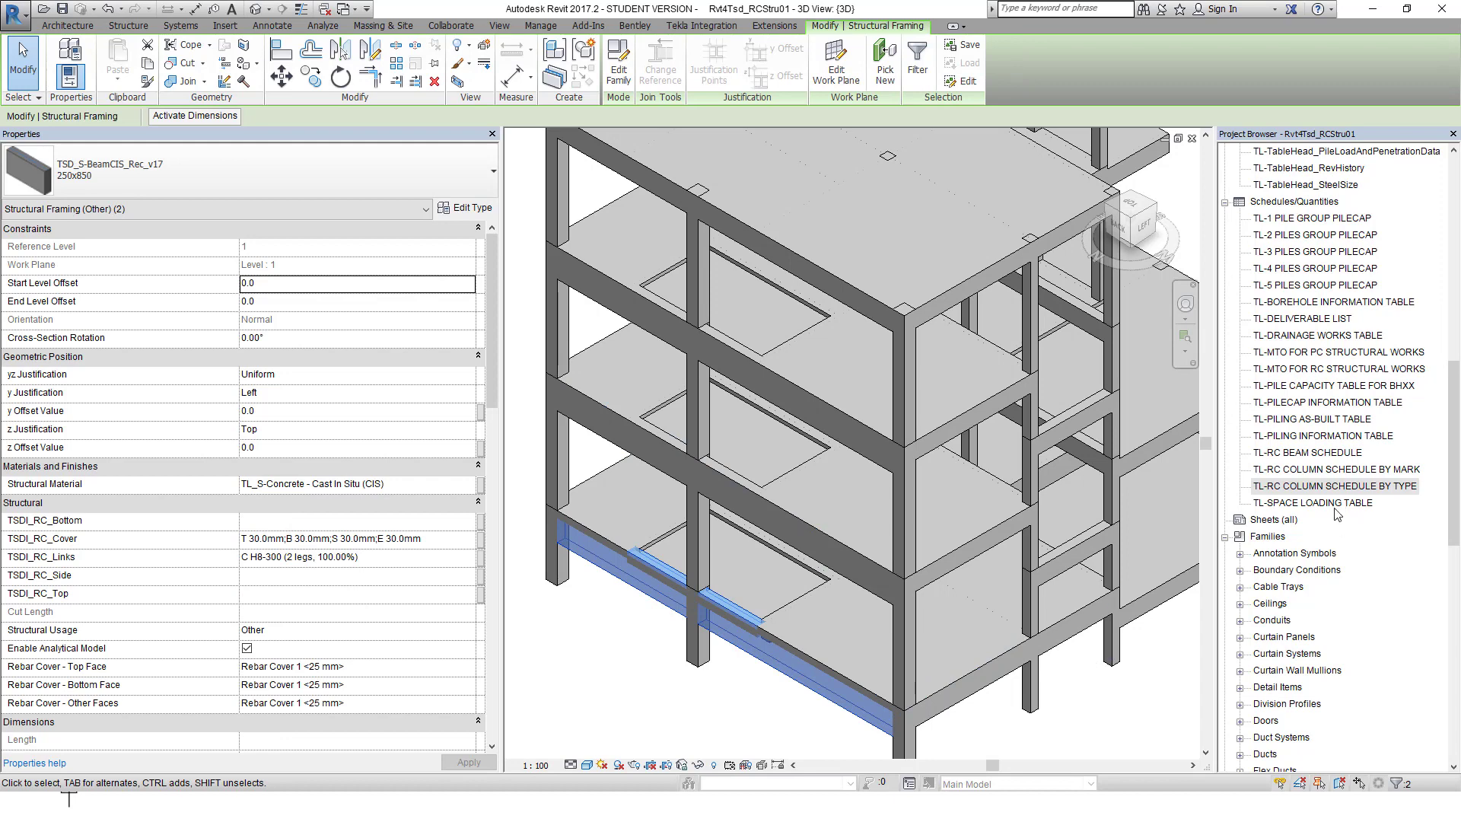
- Rename the 250 x 600/500 beam type in the TSD_S-BeamCIS_MidDrop_v17 family as 250 x 850/750
left_click_drag(1454, 485, 1440, 626)
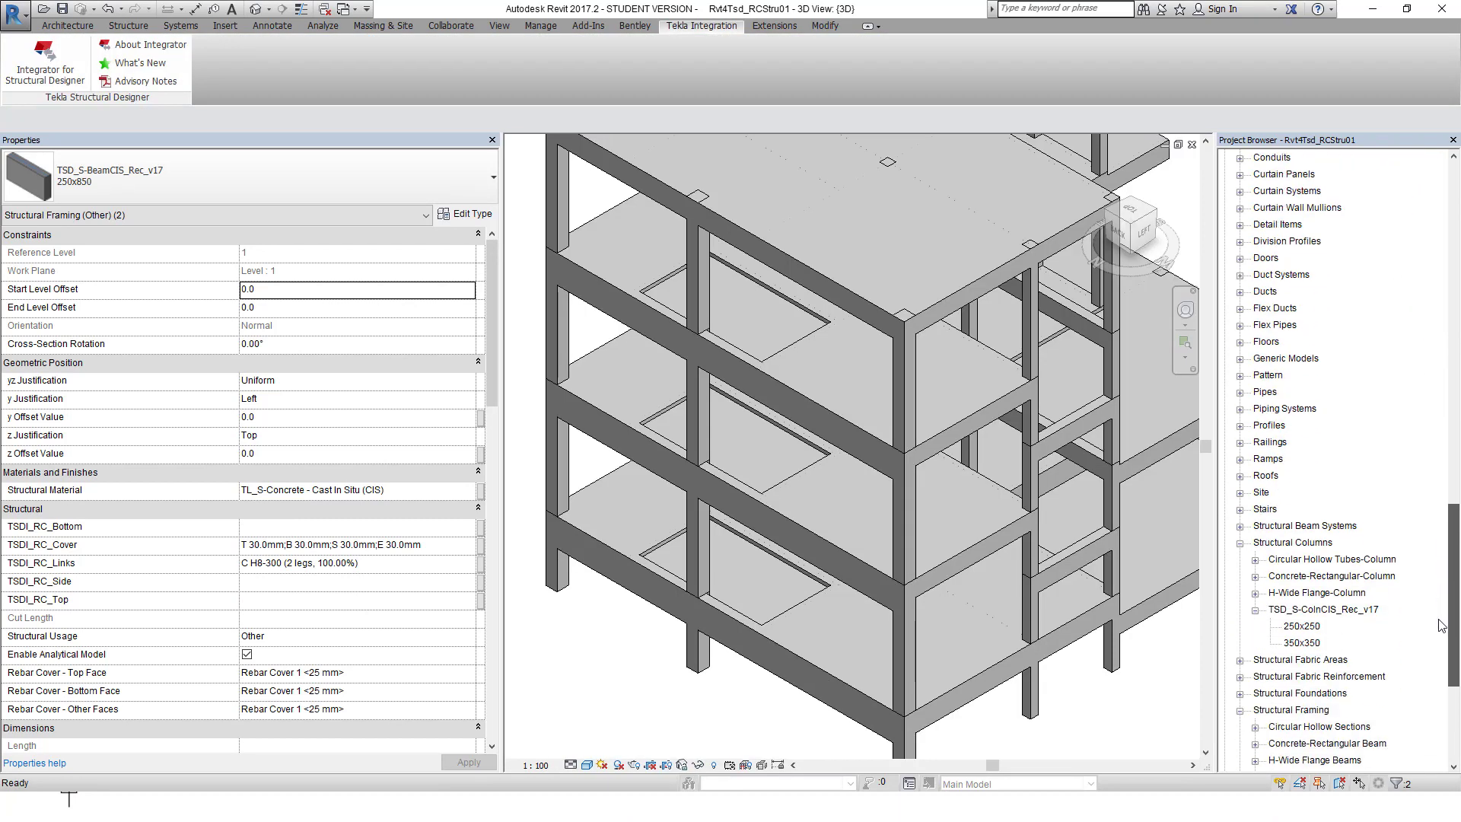
scroll(1294, 609, "down", 1)
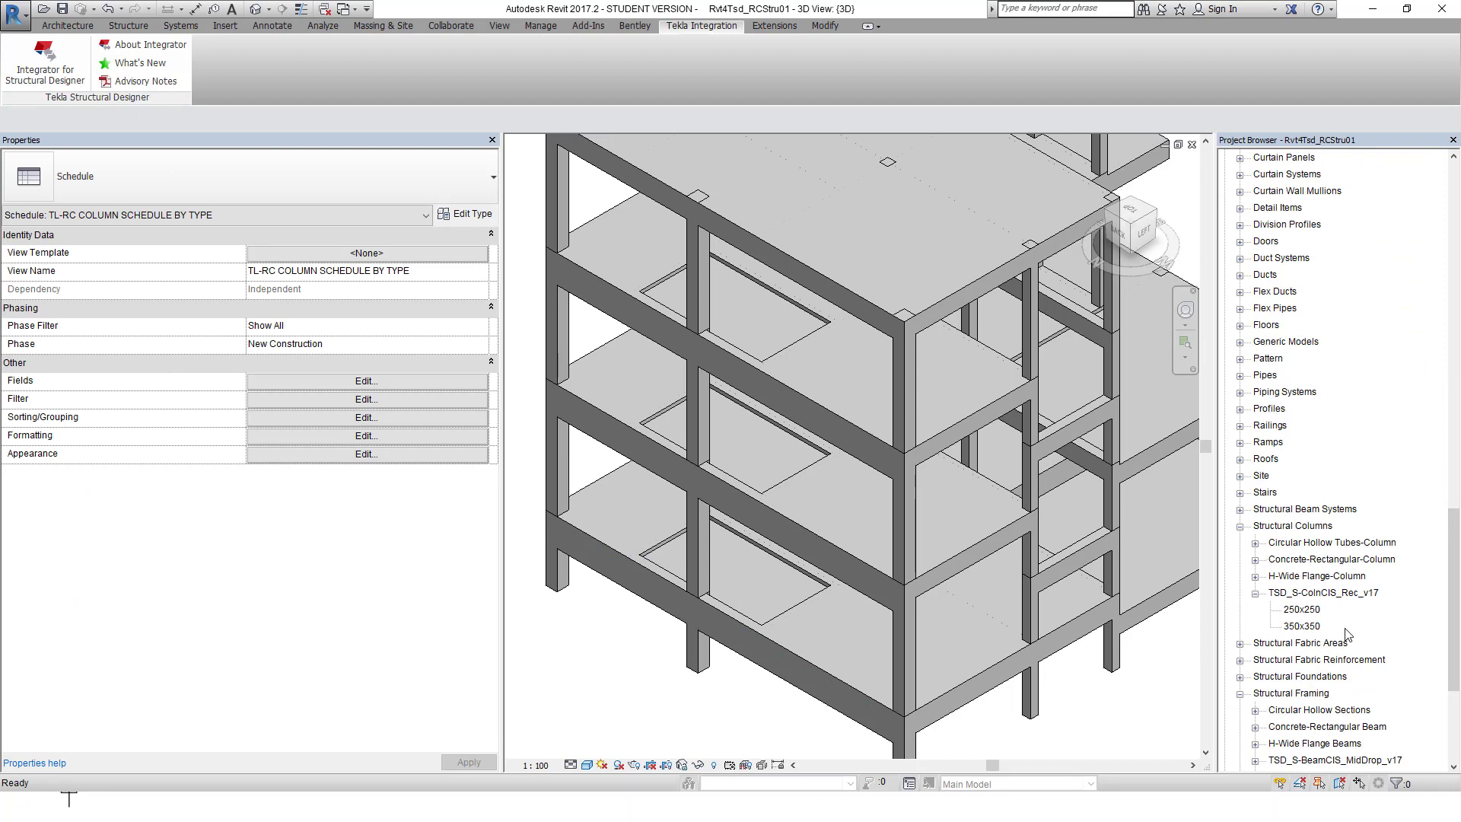
scroll(1454, 645, "down", 3)
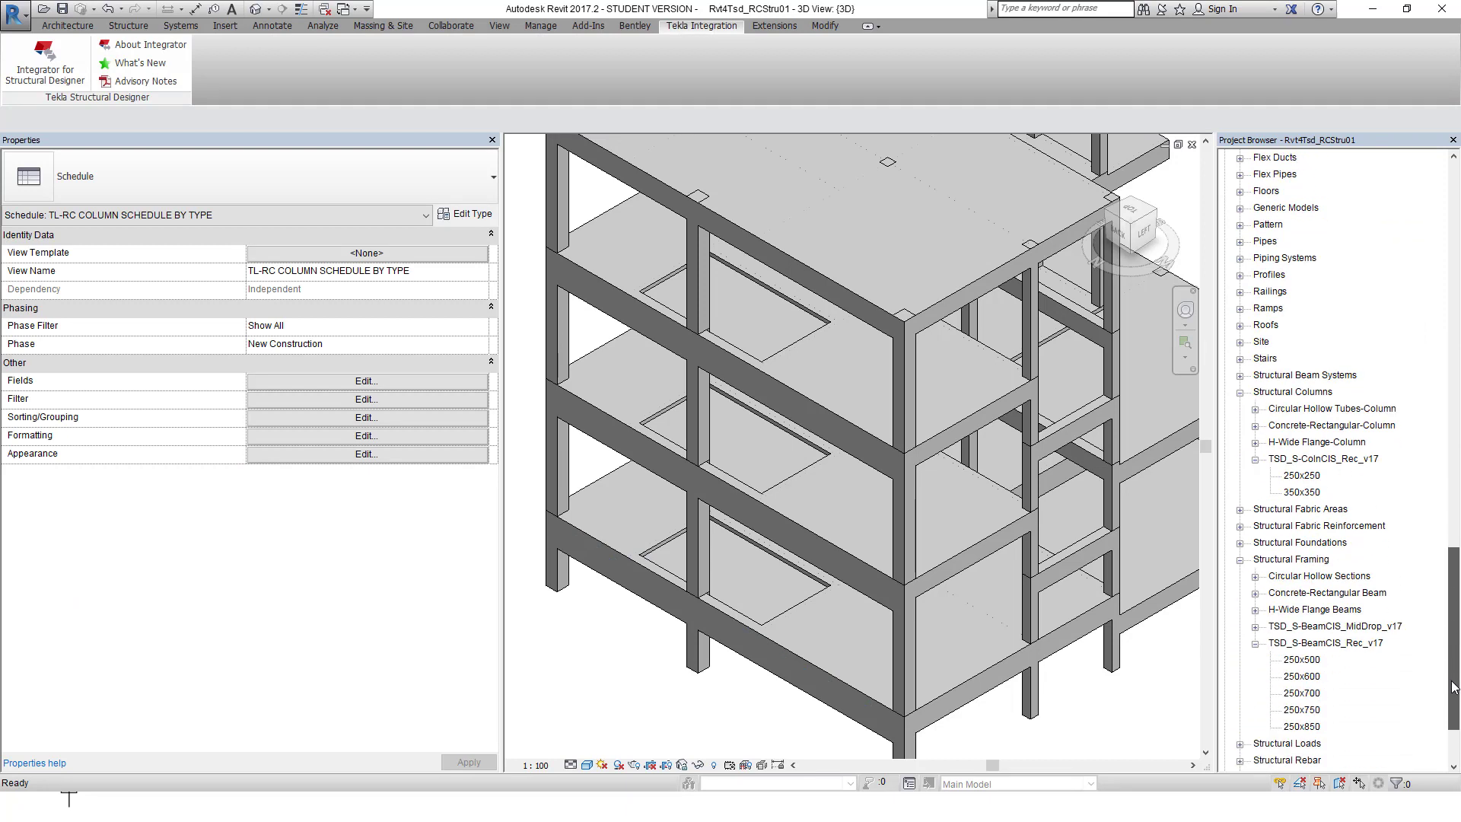
left_click(1255, 610)
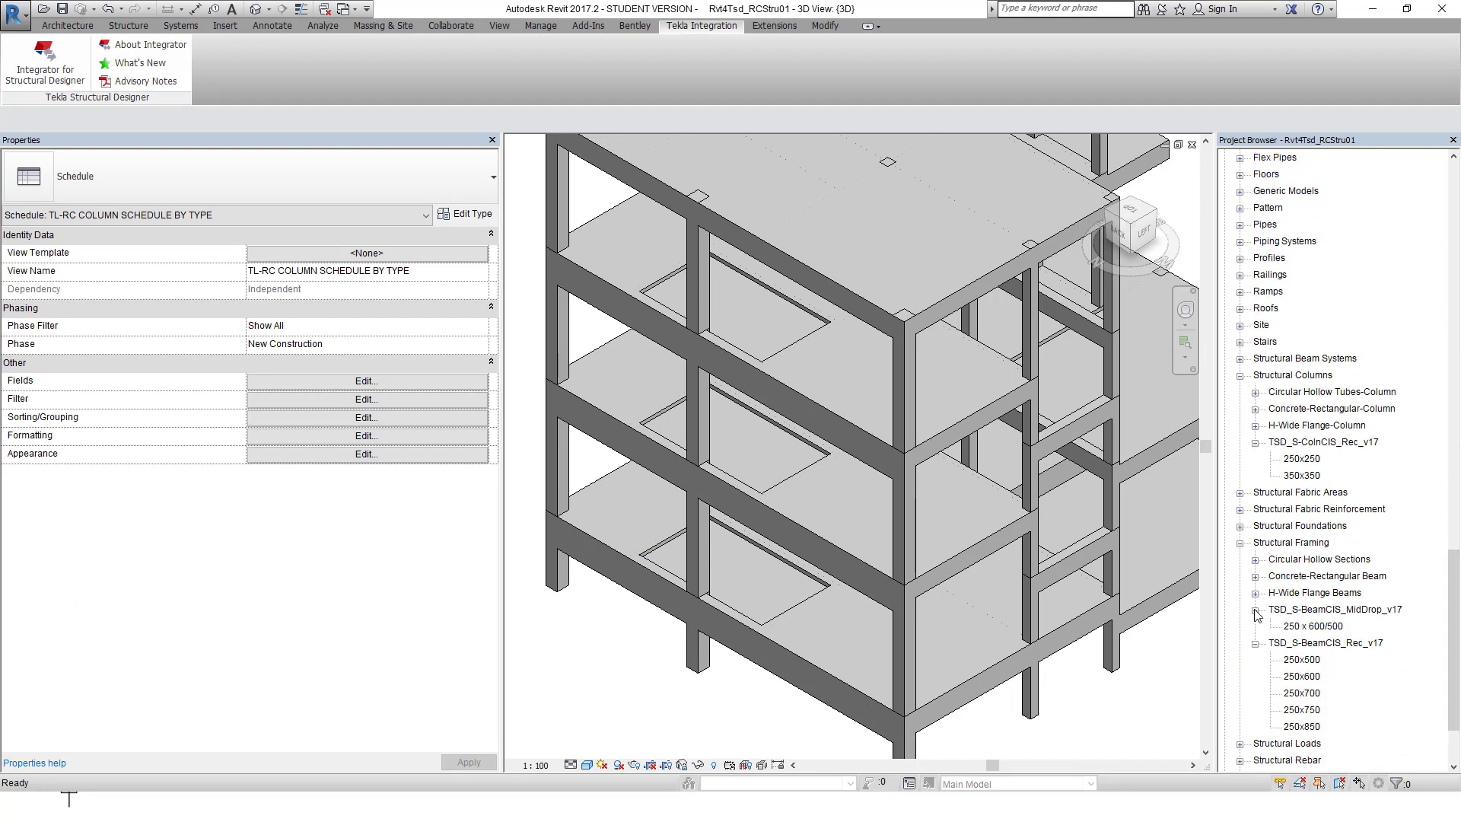
left_click(1313, 626)
right_click(1313, 627)
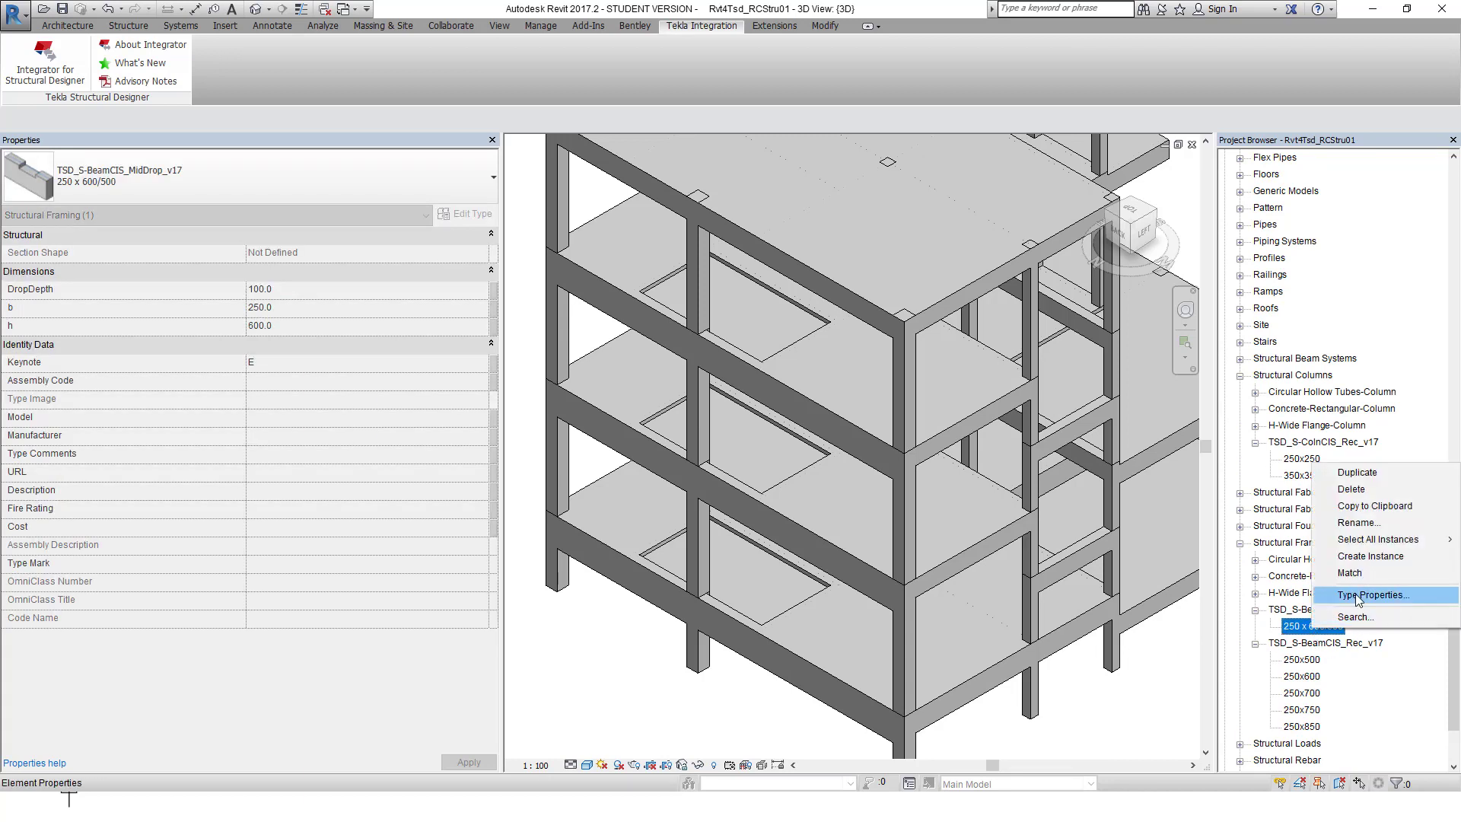
left_click(1358, 523)
left_click(1311, 626)
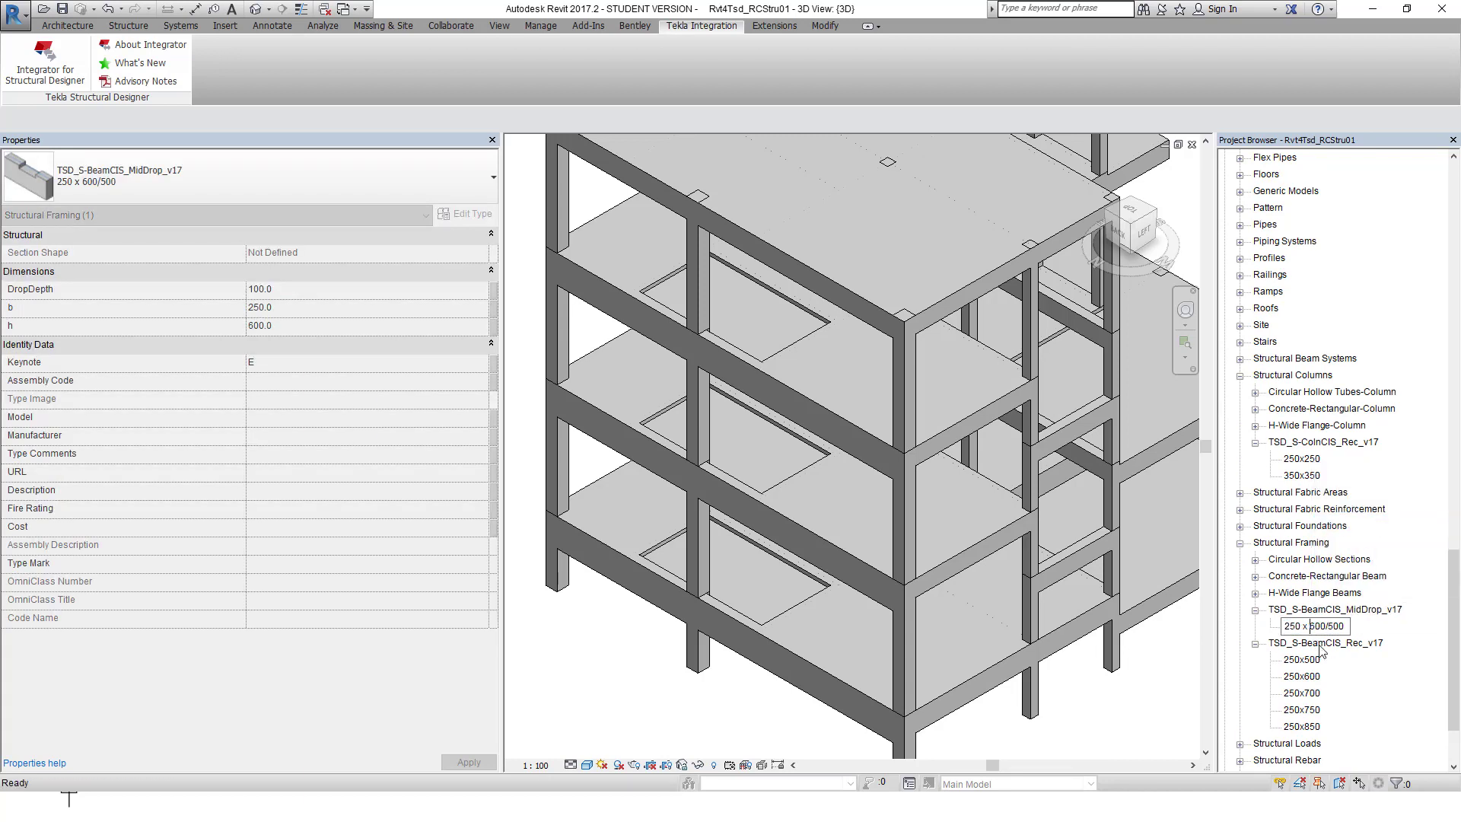
key("Delete")
key("Delete")
type("85")
key("Return")
- Set the depth h of the 250 x 850/750 mid-drop beam type to 850
double_click(1336, 628)
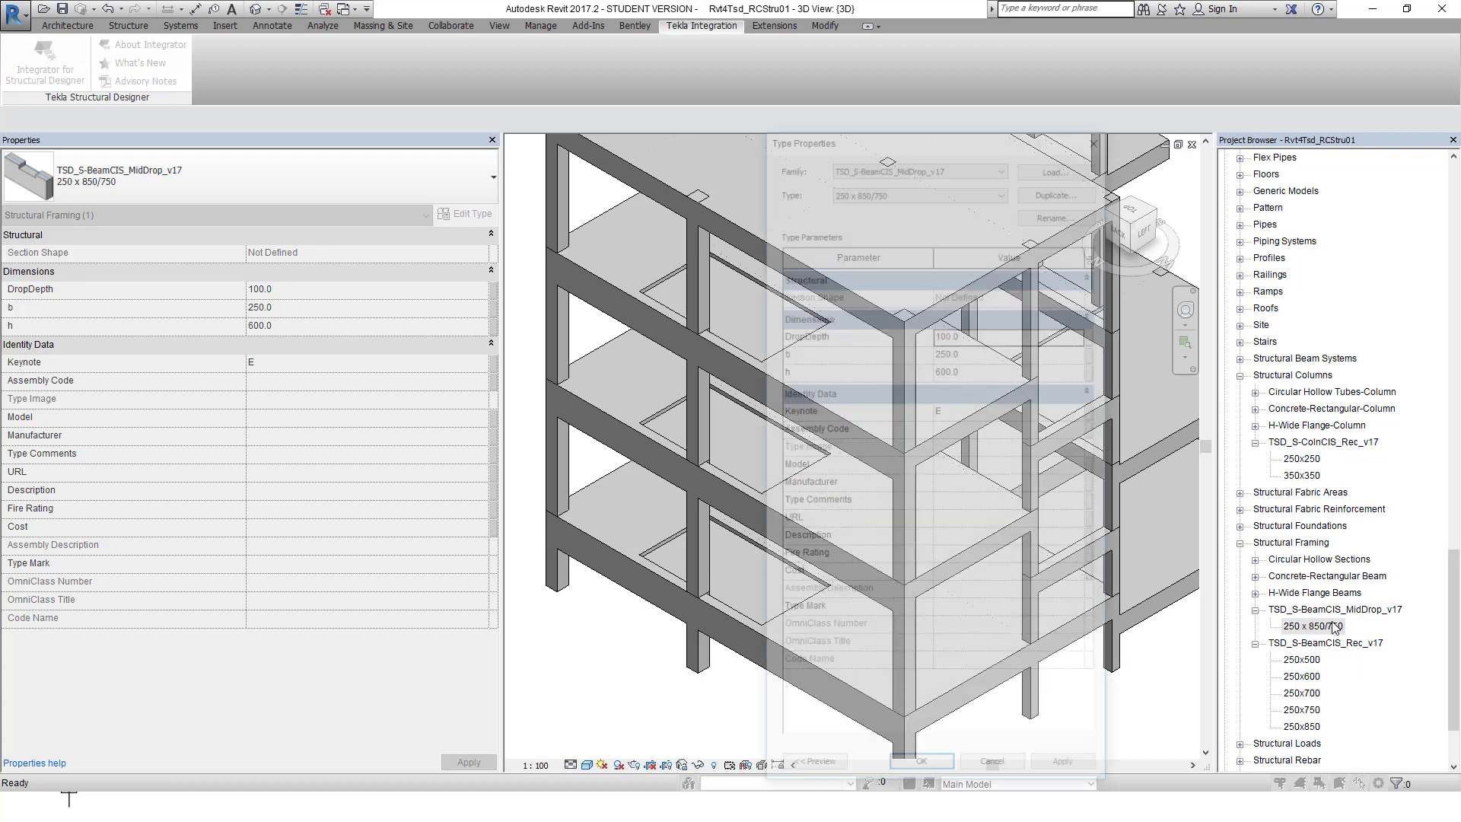
left_click(971, 370)
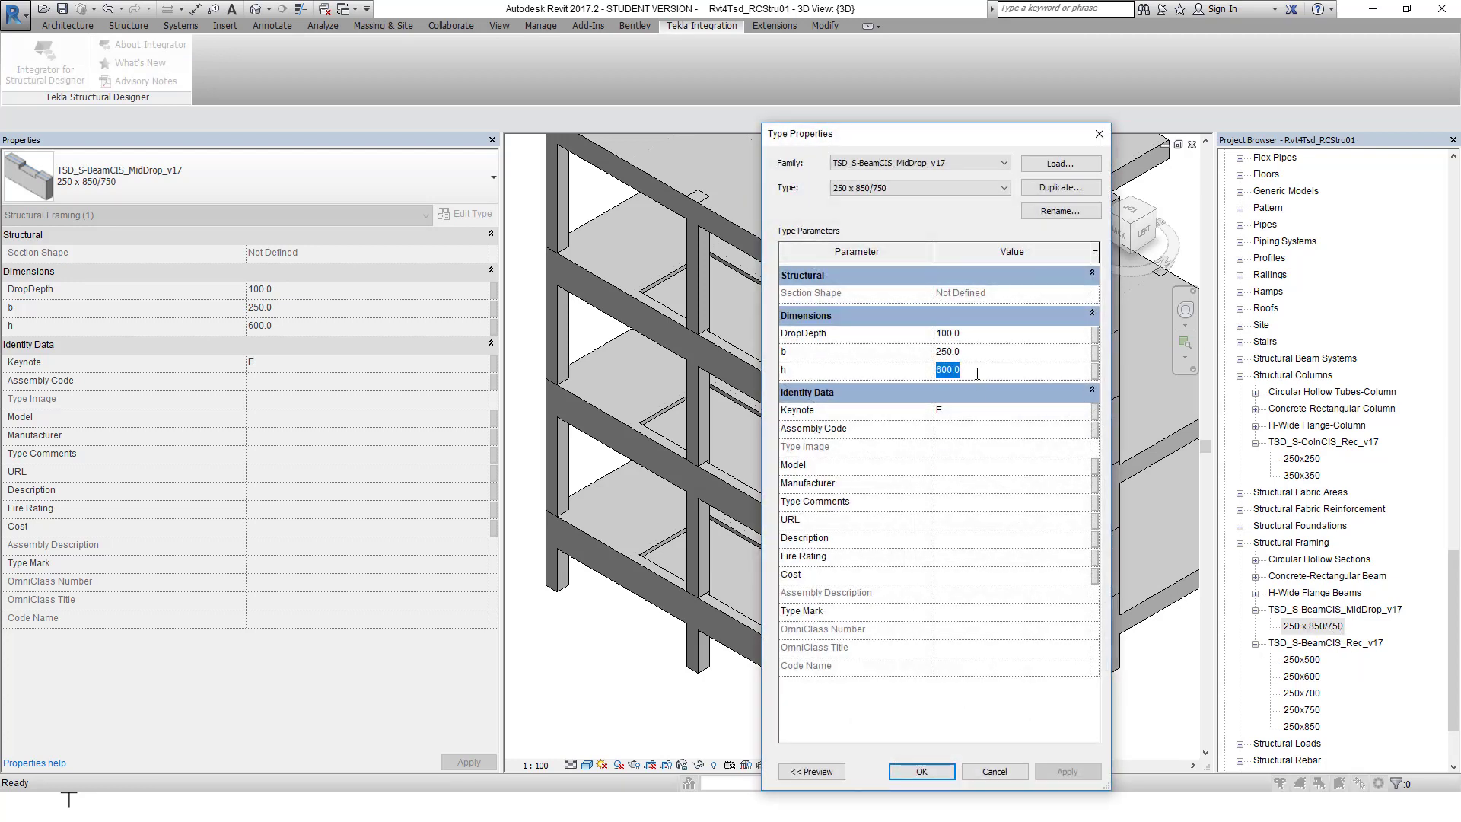
type("850")
left_click(922, 771)
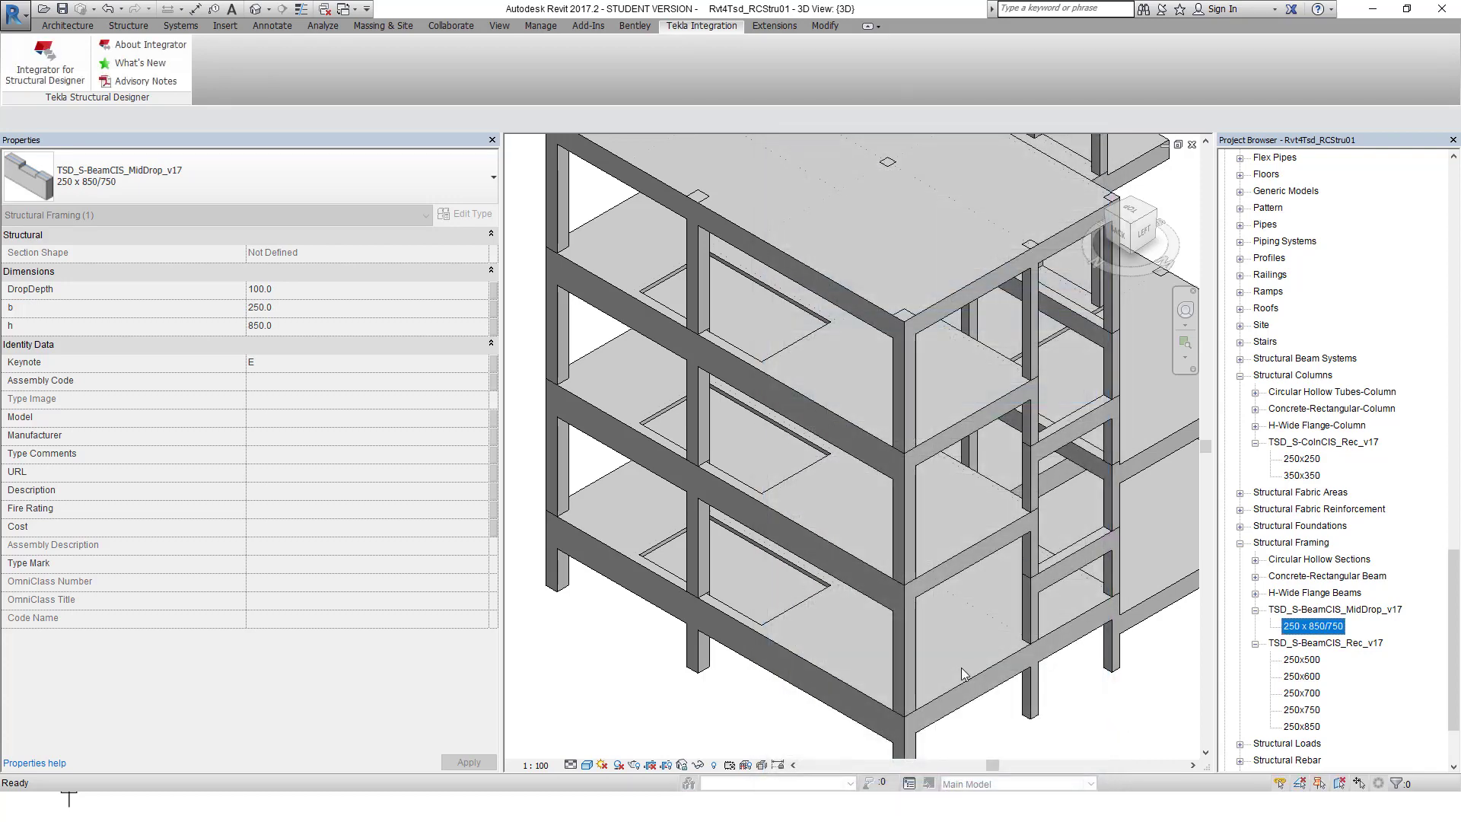
- Change the six 250x850 edge beams along the stair-opening facade on levels 1 to 3 to the TSD_S-BeamCIS_MidDrop_v17 250 x 850/750 type
left_click(640, 609)
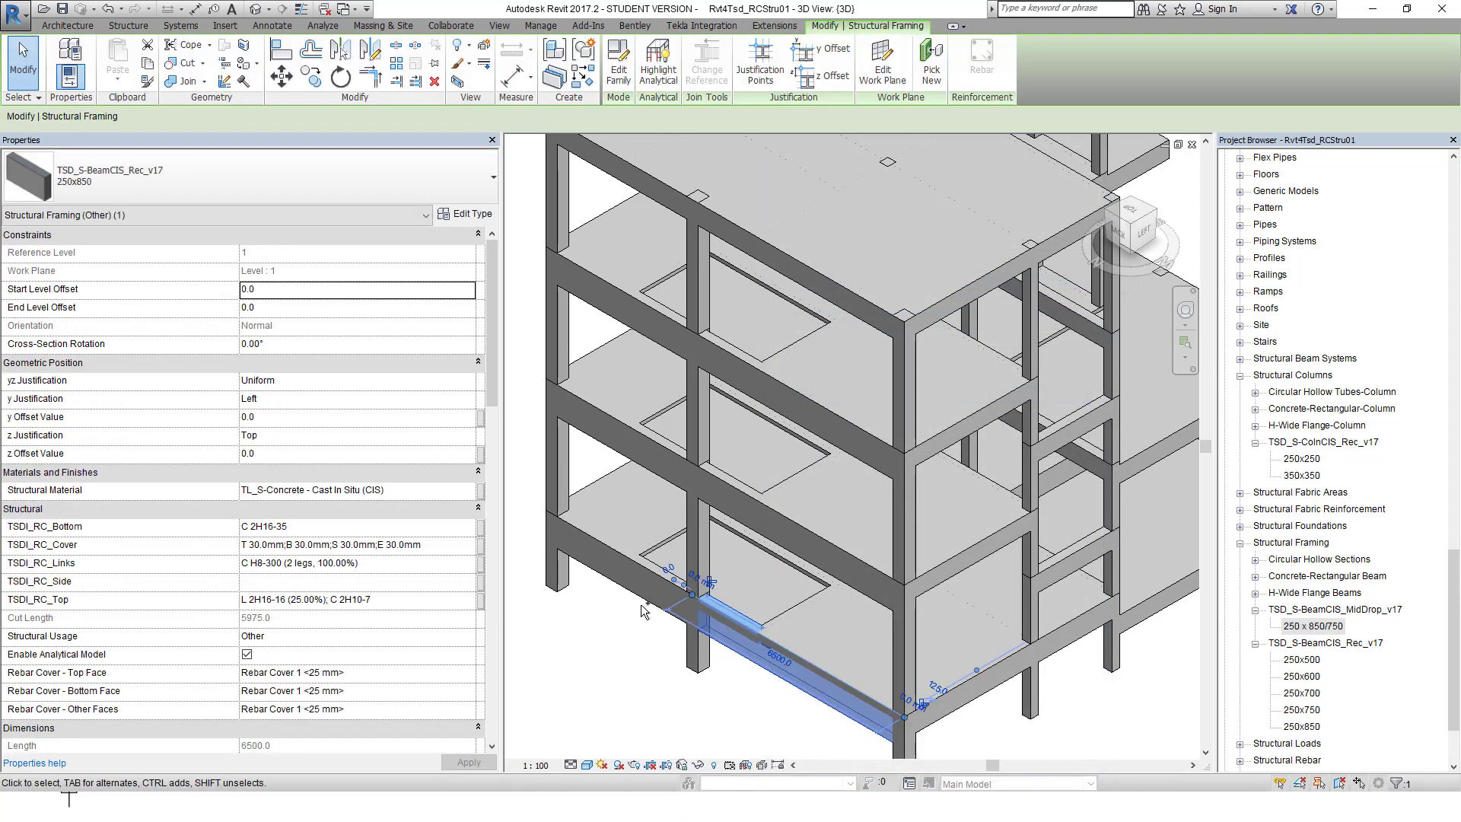
left_click(644, 565, "ctrl")
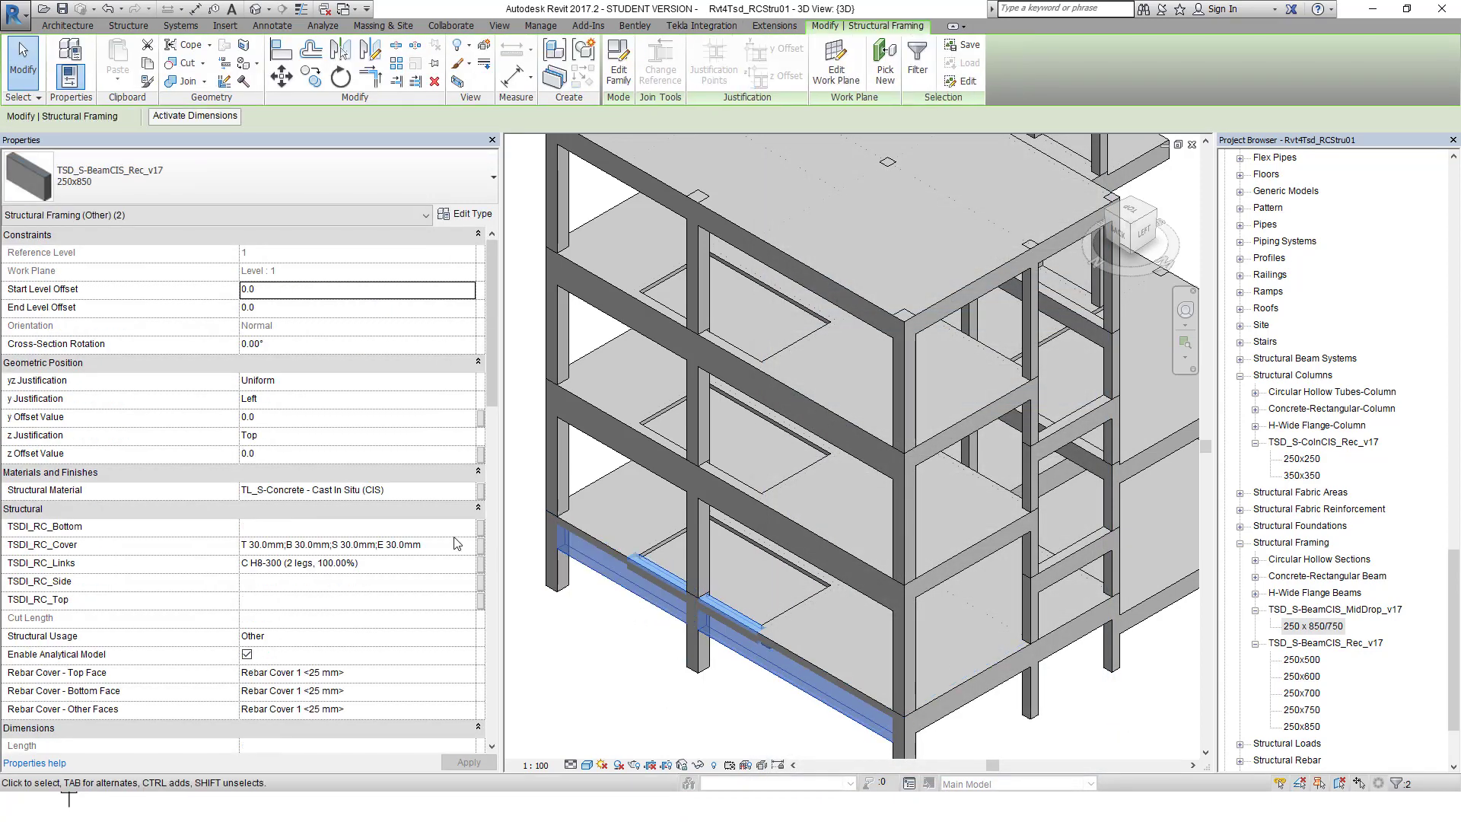
left_click(625, 452, "ctrl")
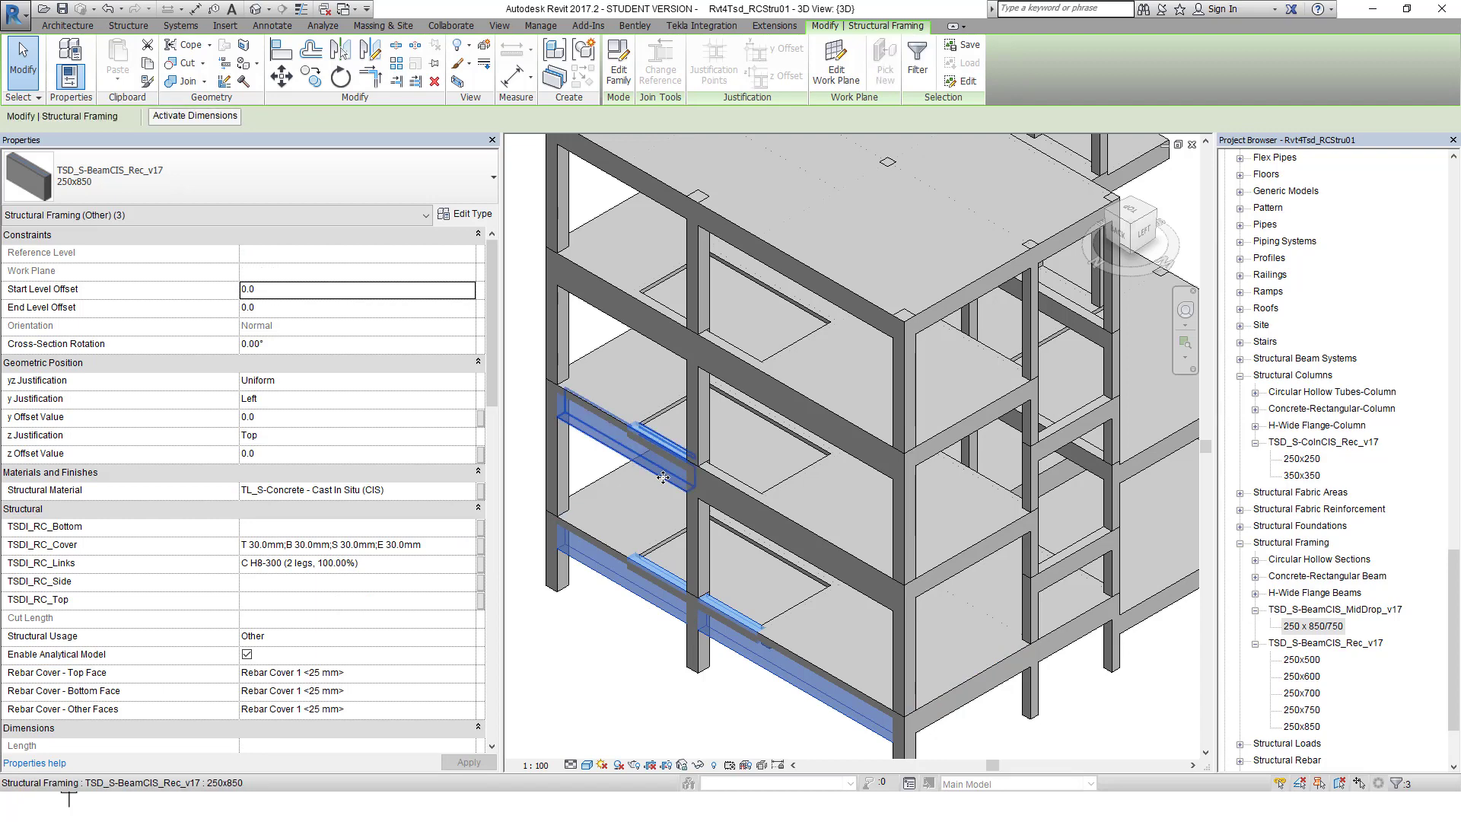
left_click(728, 486, "ctrl")
left_click(735, 357, "ctrl")
left_click(654, 344, "ctrl")
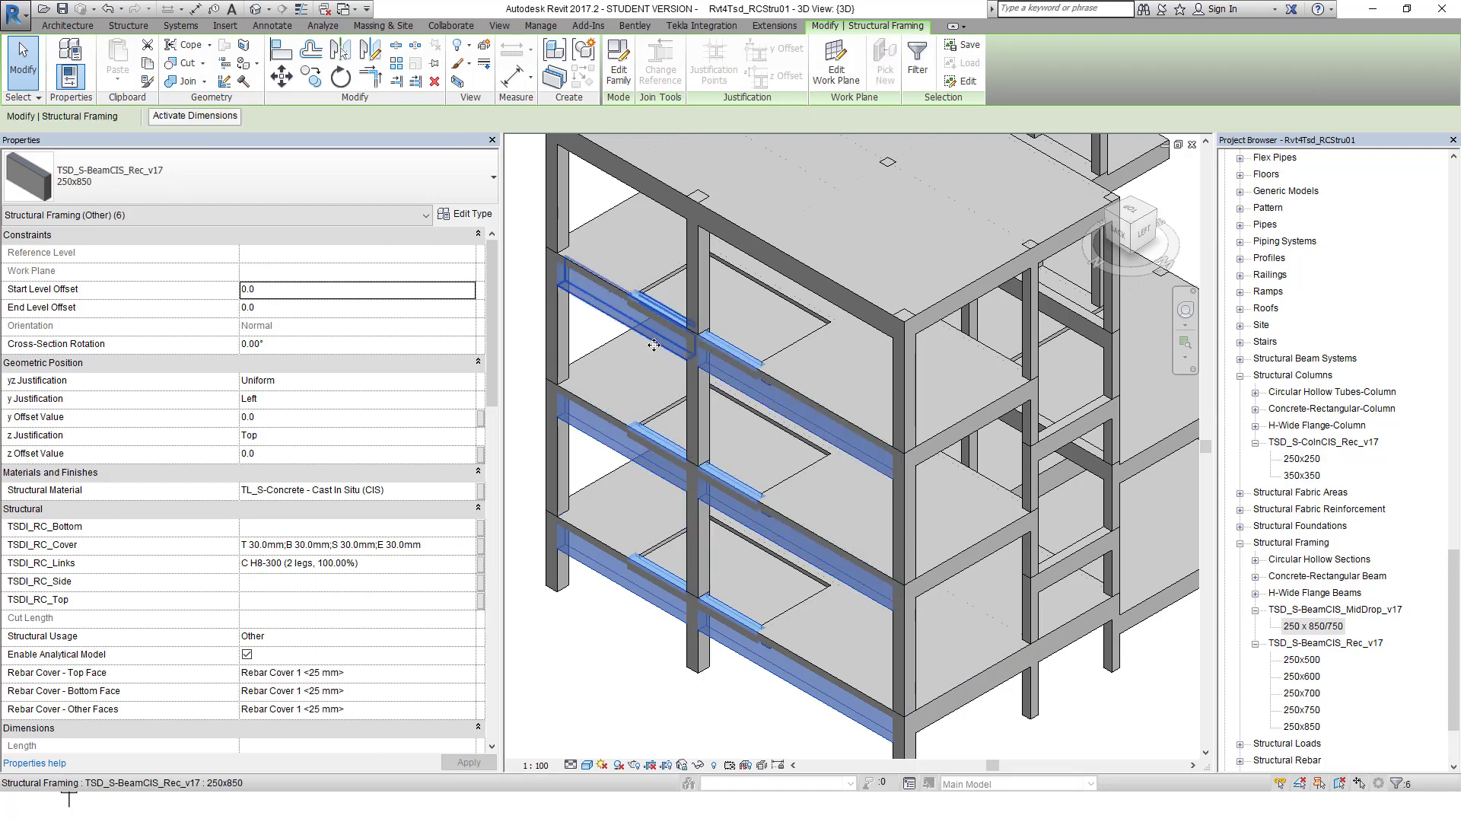
left_click(253, 181)
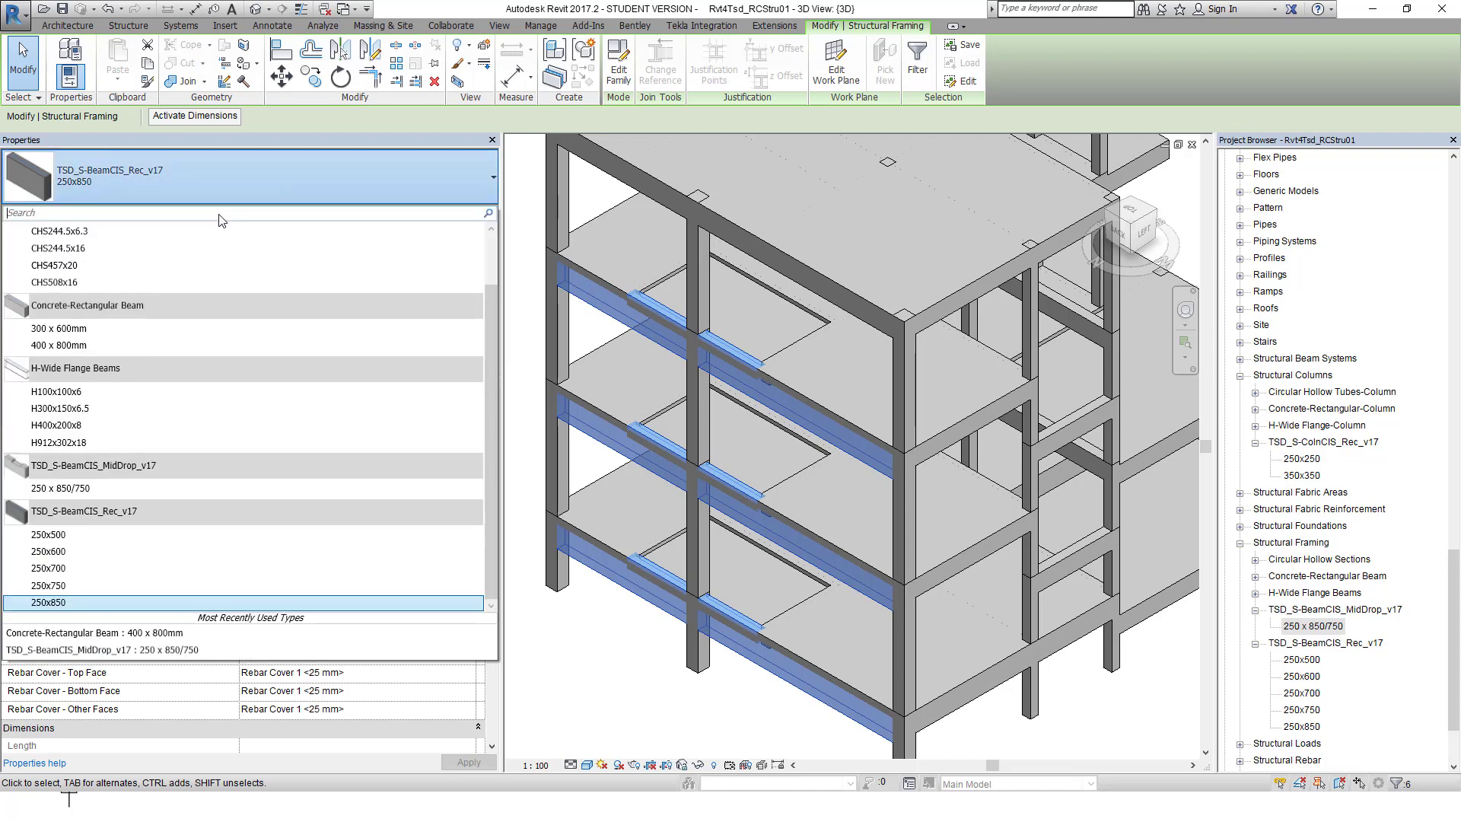
left_click(61, 488)
left_click(584, 680)
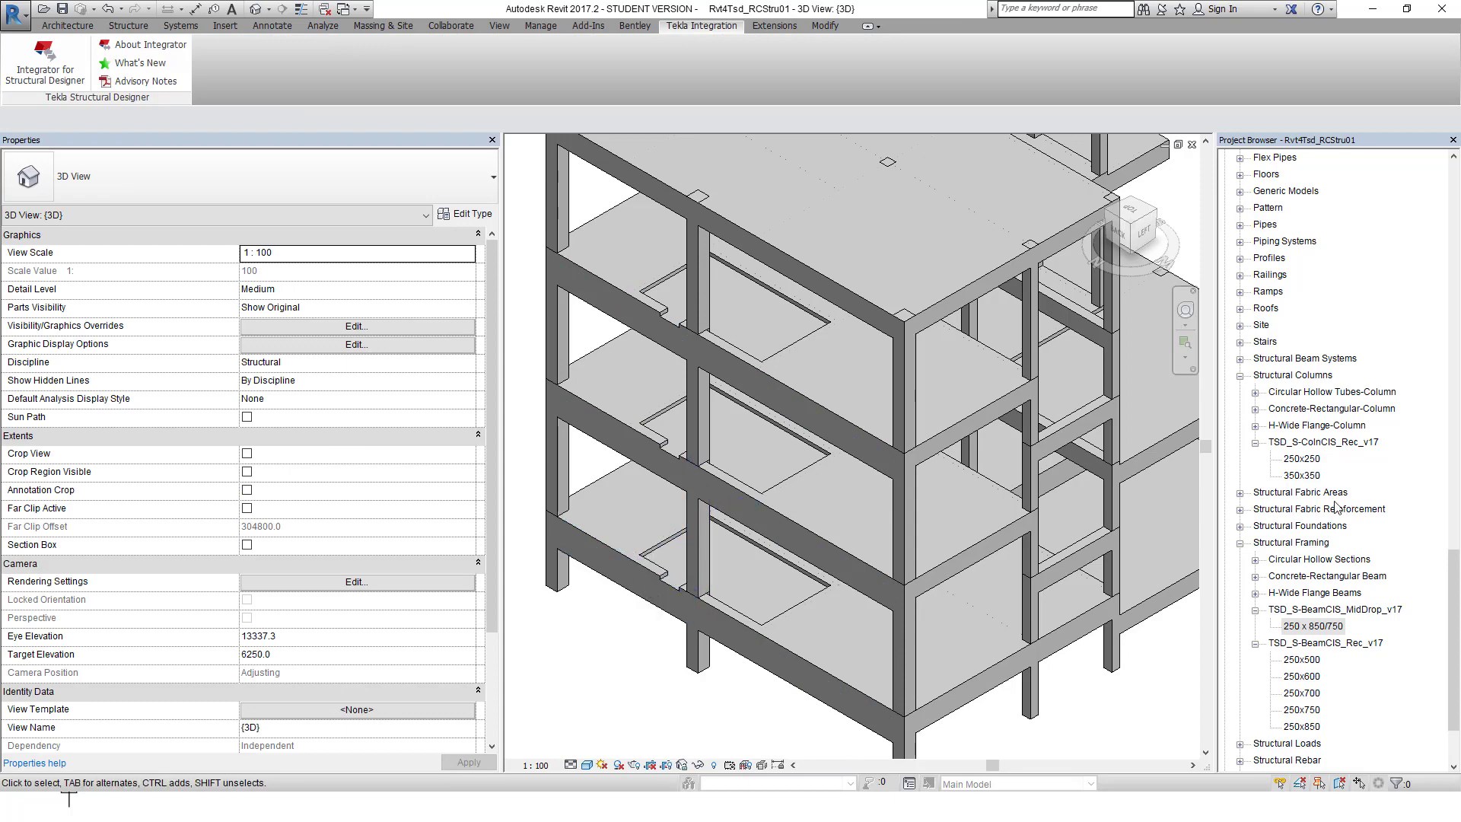
- In structural plan 2, stretch the 4500 mm edge beam's drop from the middle column's face to the slab opening's edge, about 1717 mm long
left_click_drag(1454, 578, 1458, 185)
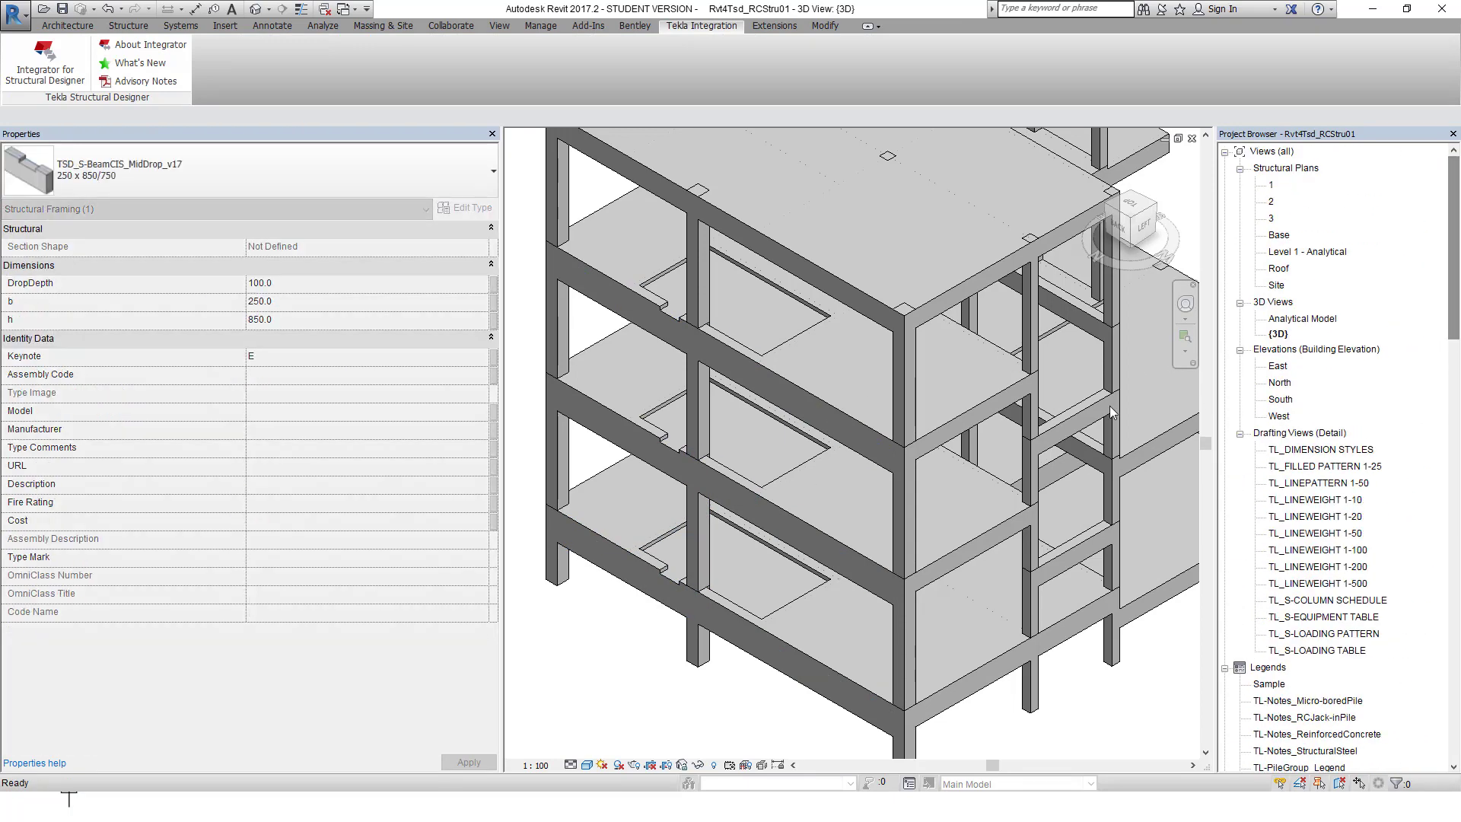
double_click(1271, 201)
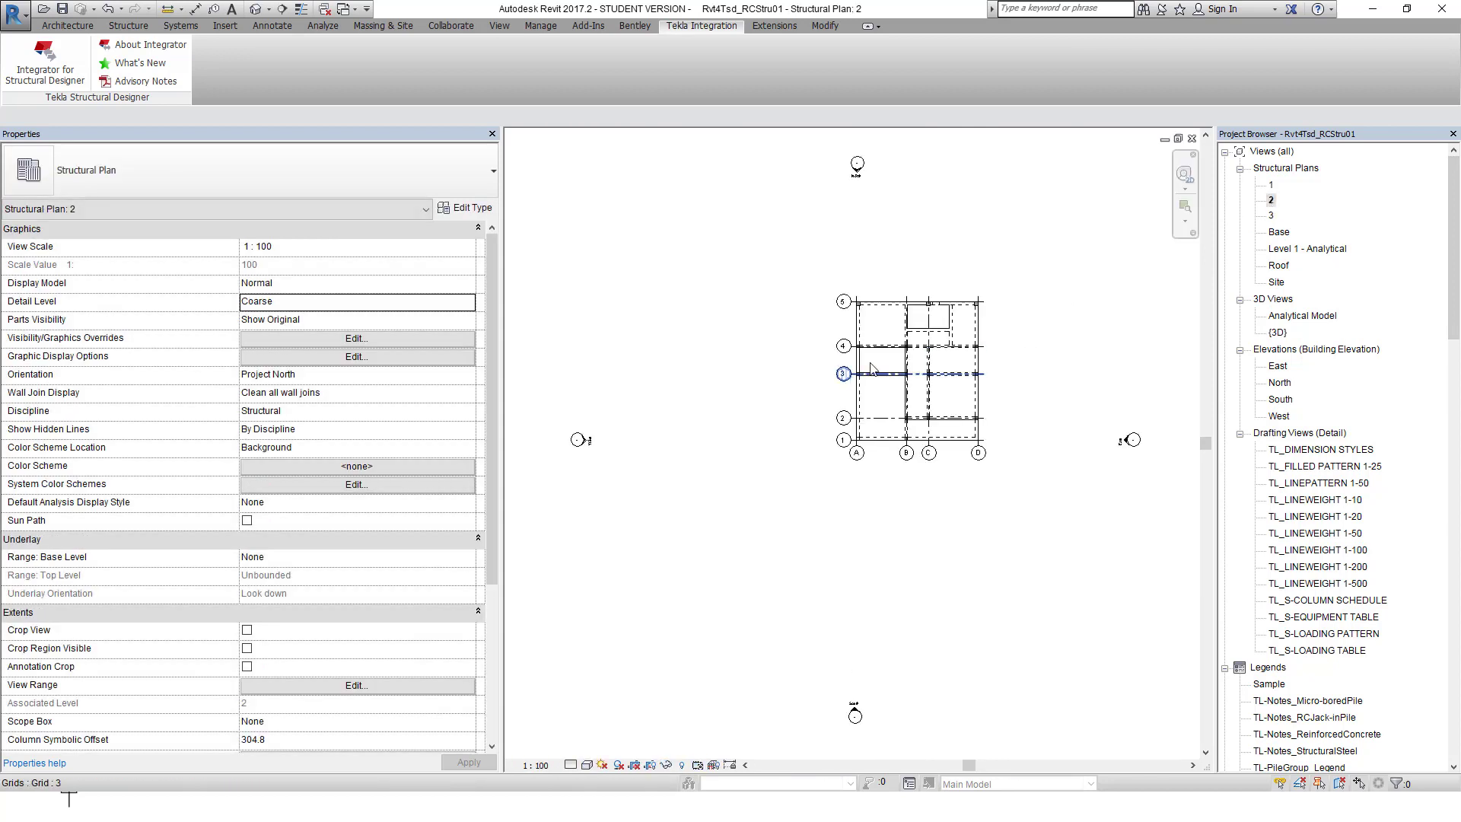
scroll(953, 283, "up", 10)
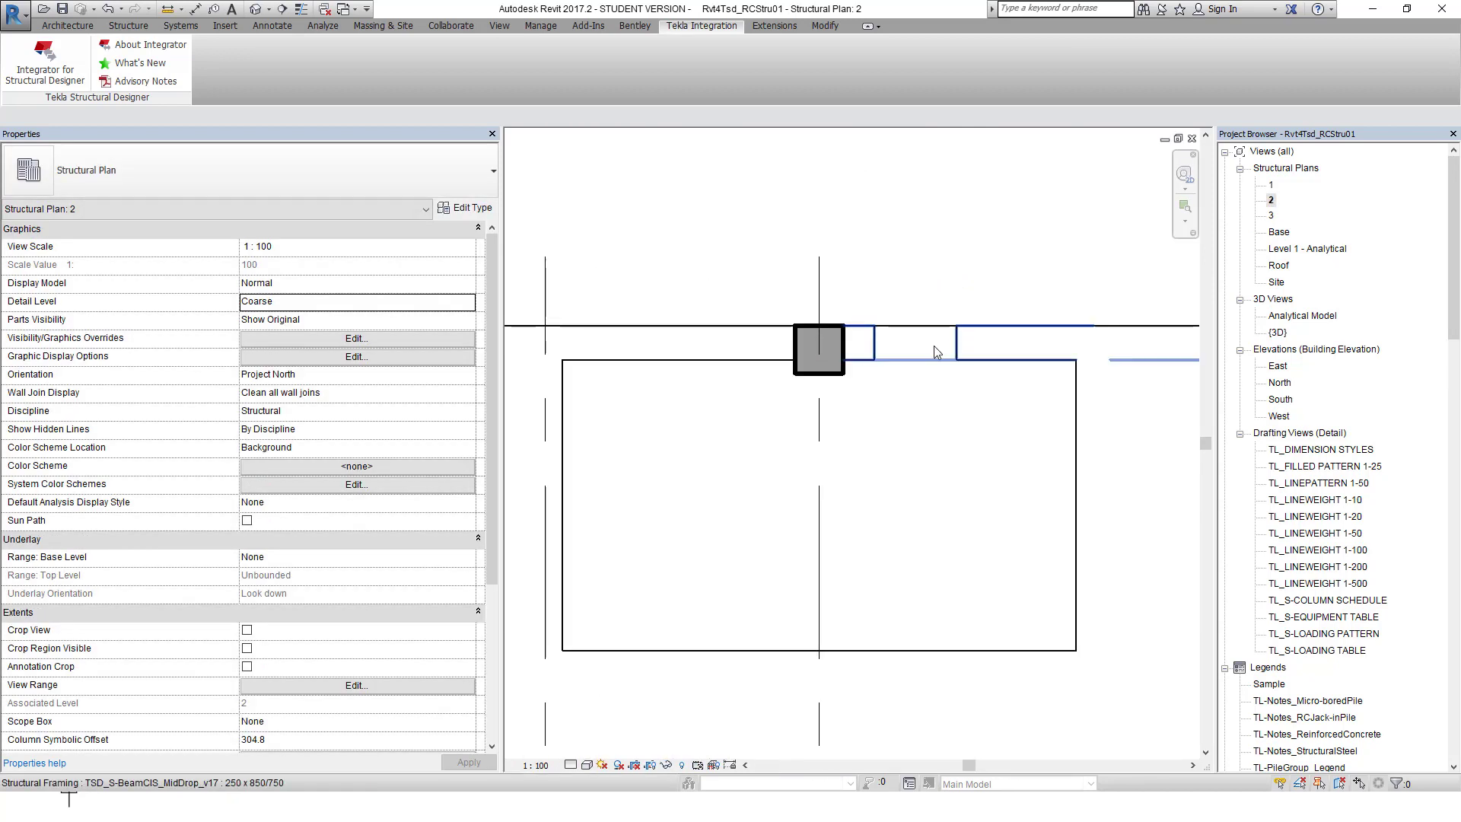
left_click(963, 344)
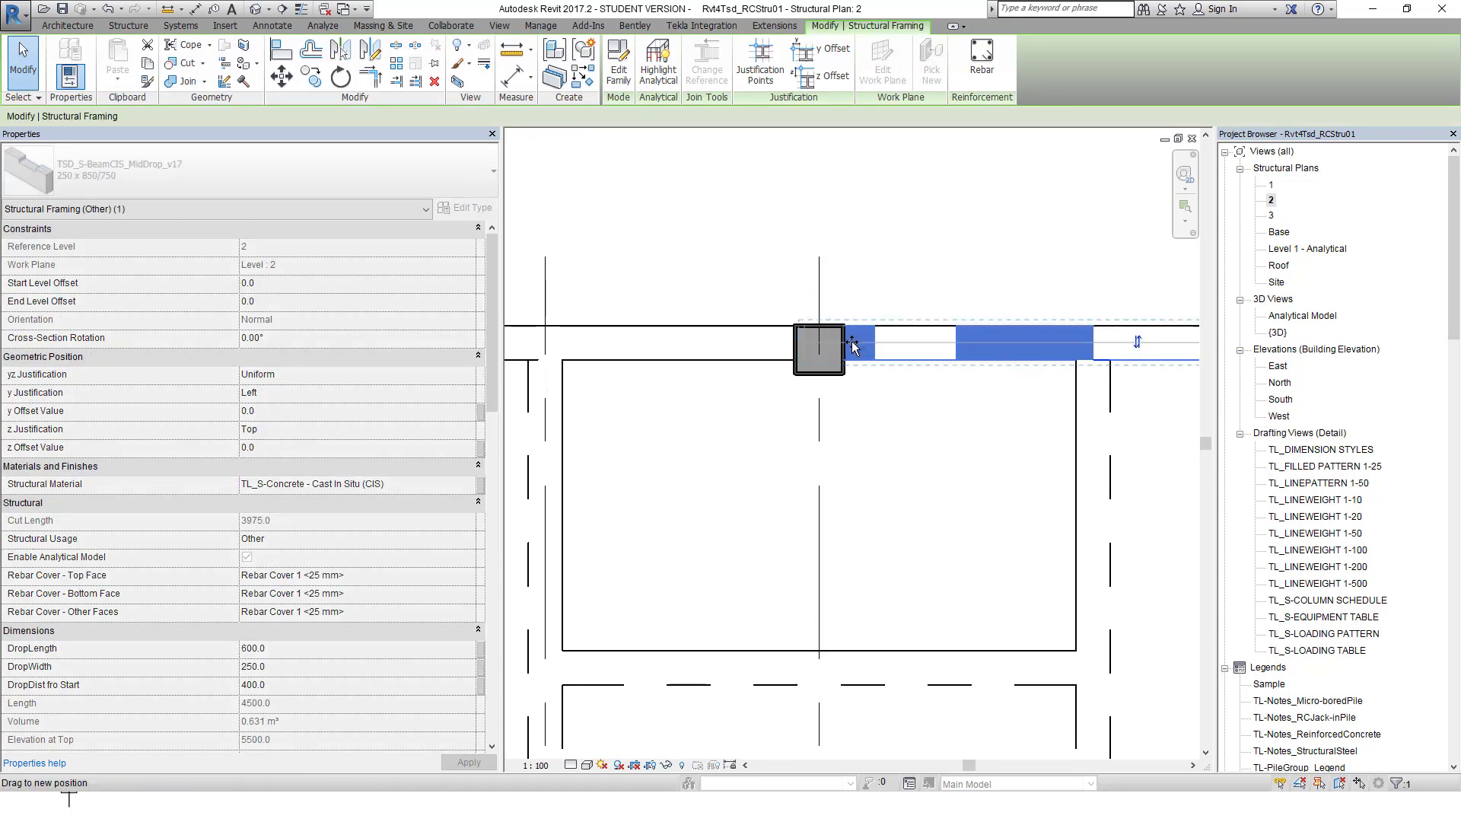
left_click_drag(842, 345, 841, 344)
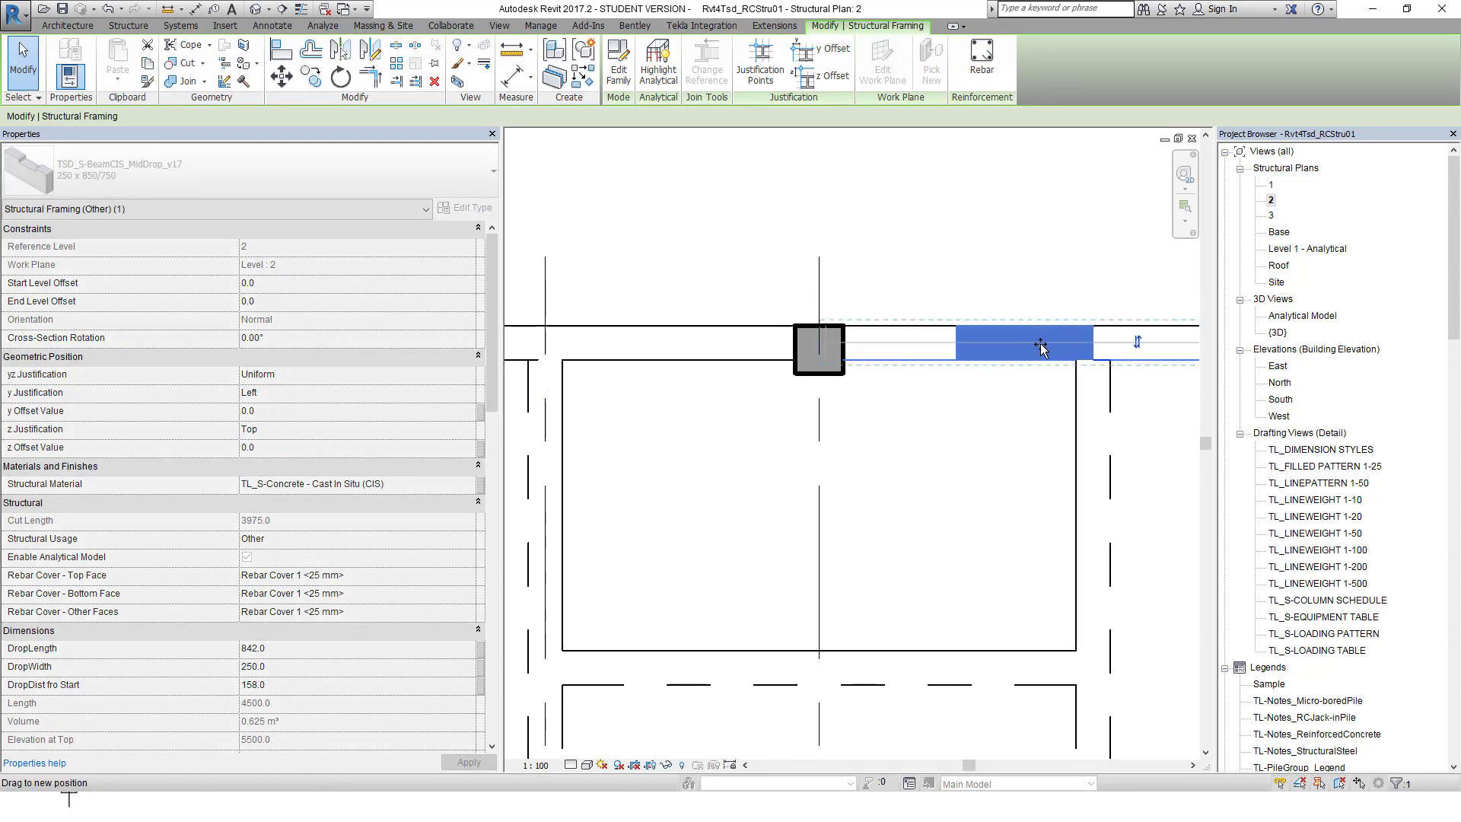
left_click_drag(1071, 345, 1076, 343)
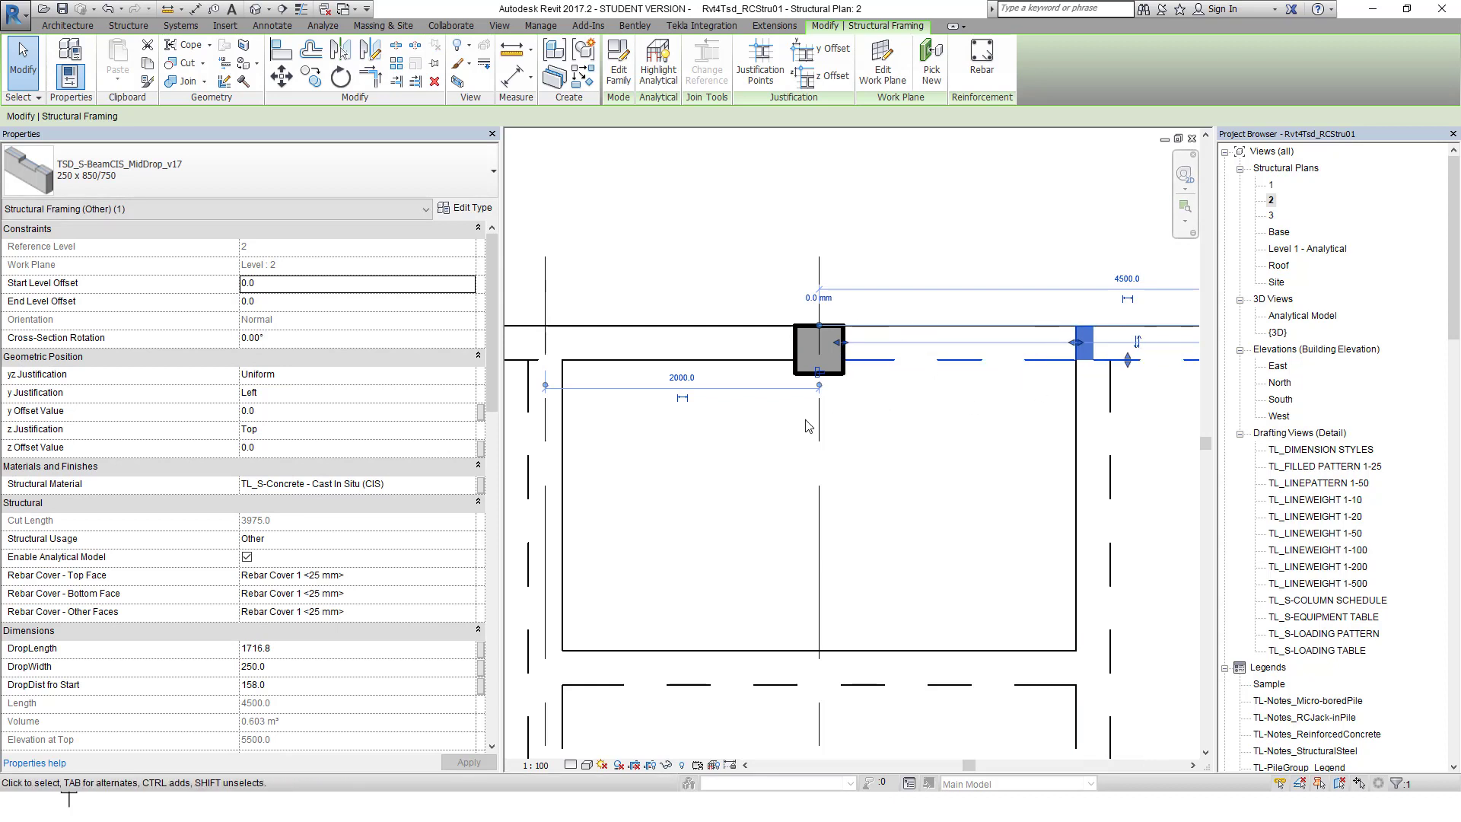
- Set the 4500 mm edge beam's DropLength to 1750 and its DropDist fro Start to 175
left_click(280, 653)
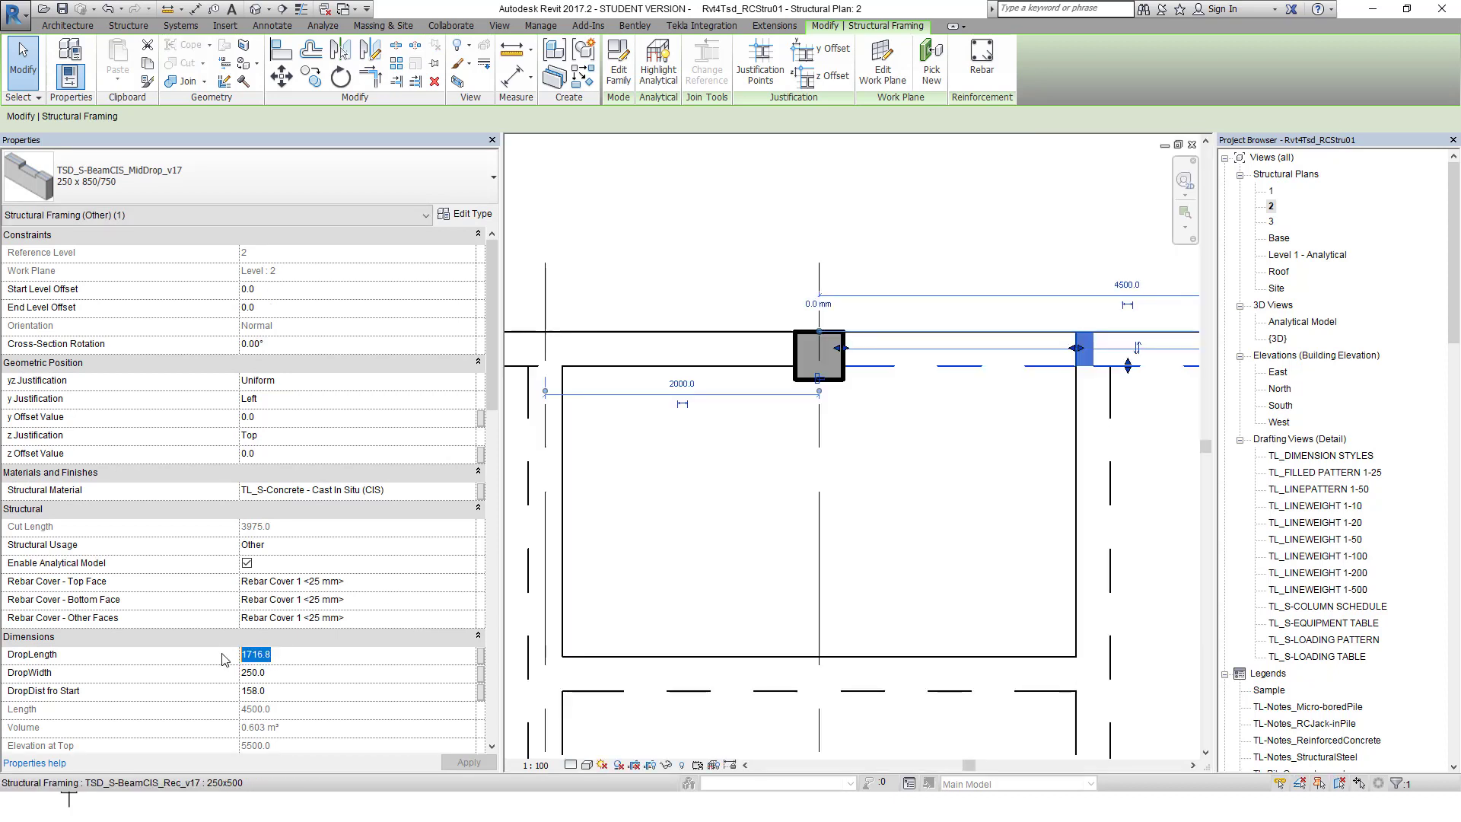
type("1750")
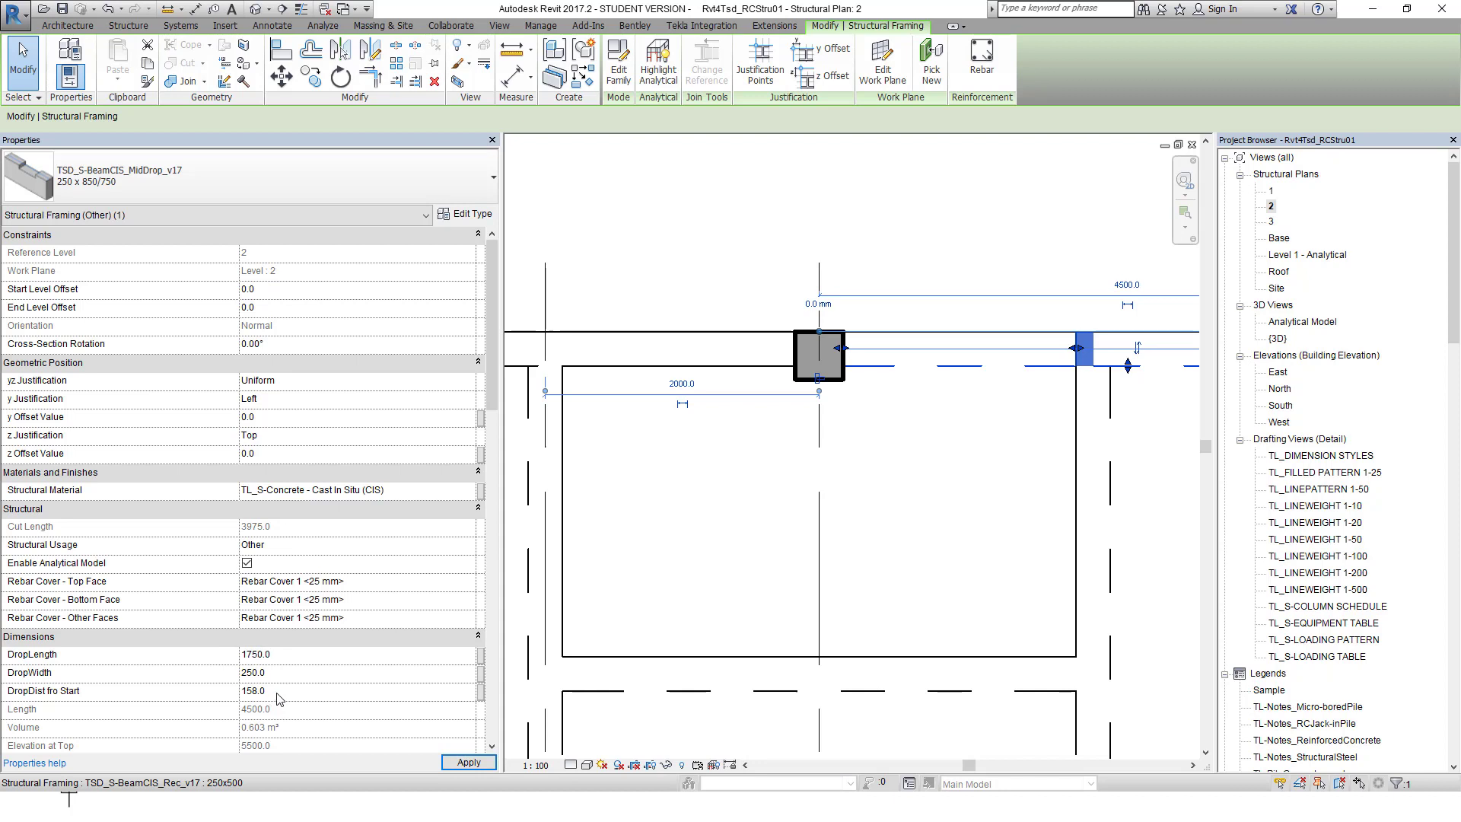
type("1")
left_click(461, 764)
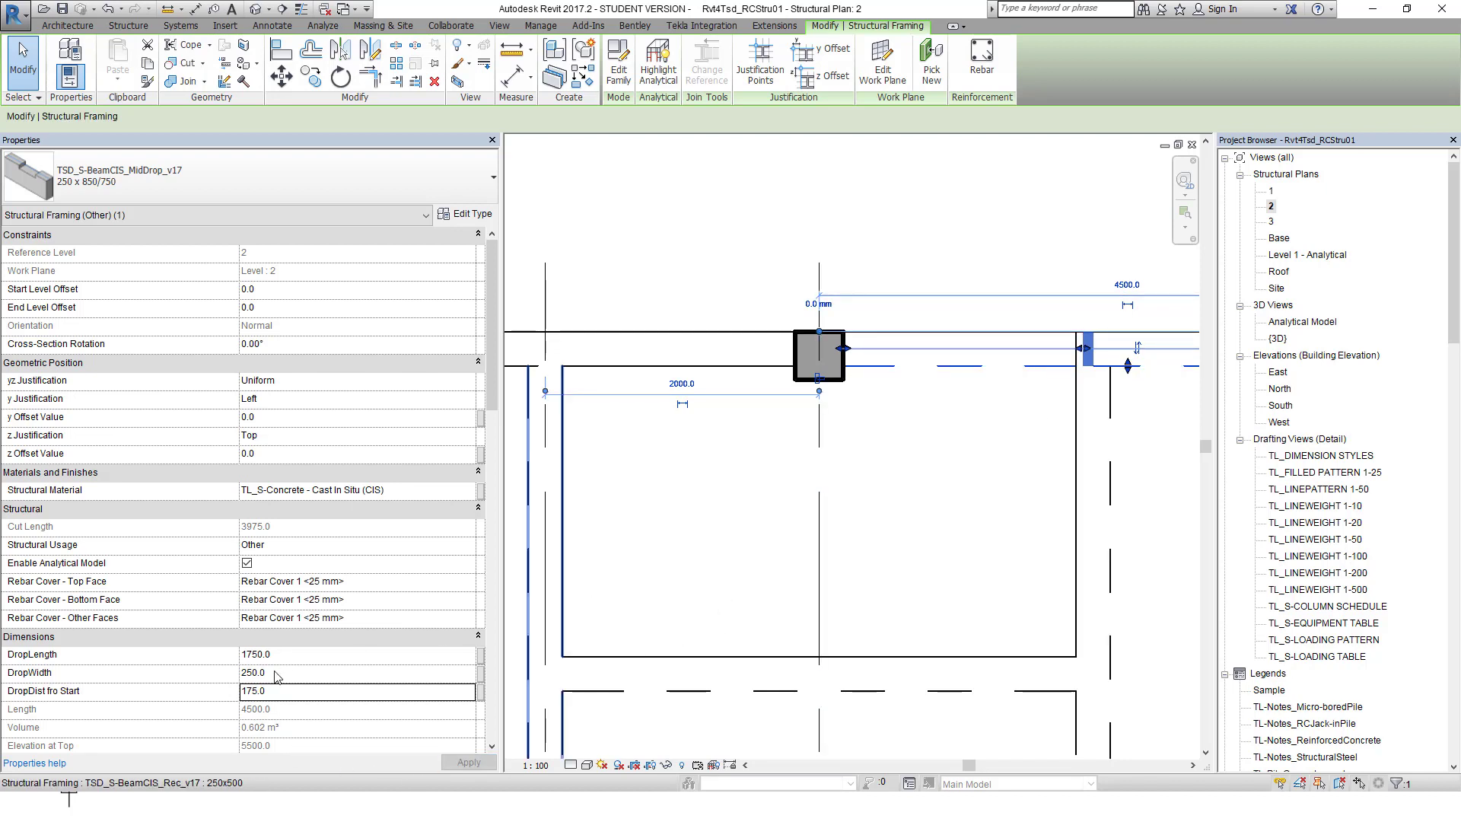
- Change the 4500 mm edge beam's DropLength to 1700
left_click(254, 656)
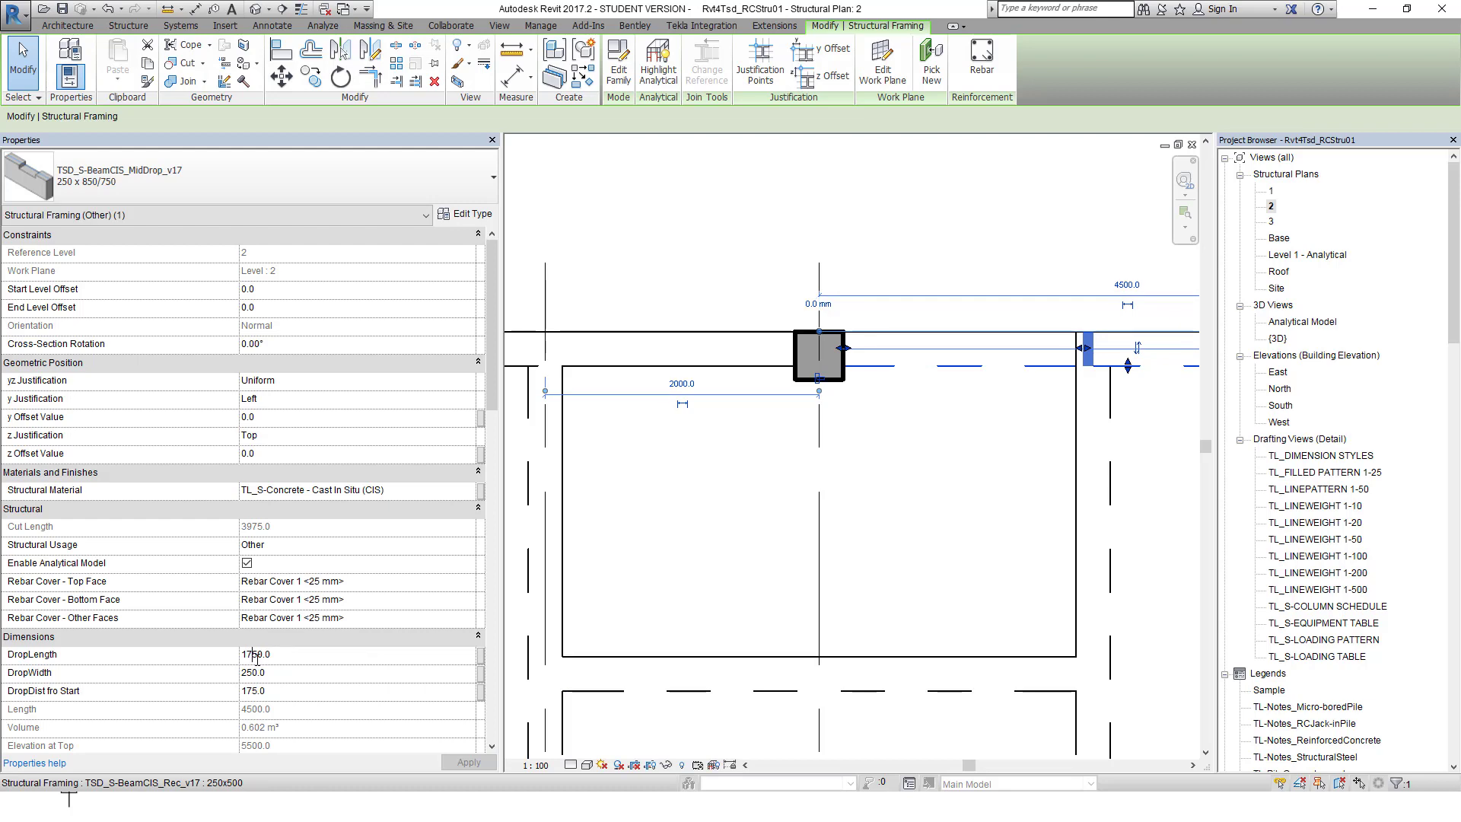
key("BackSpace")
type("0")
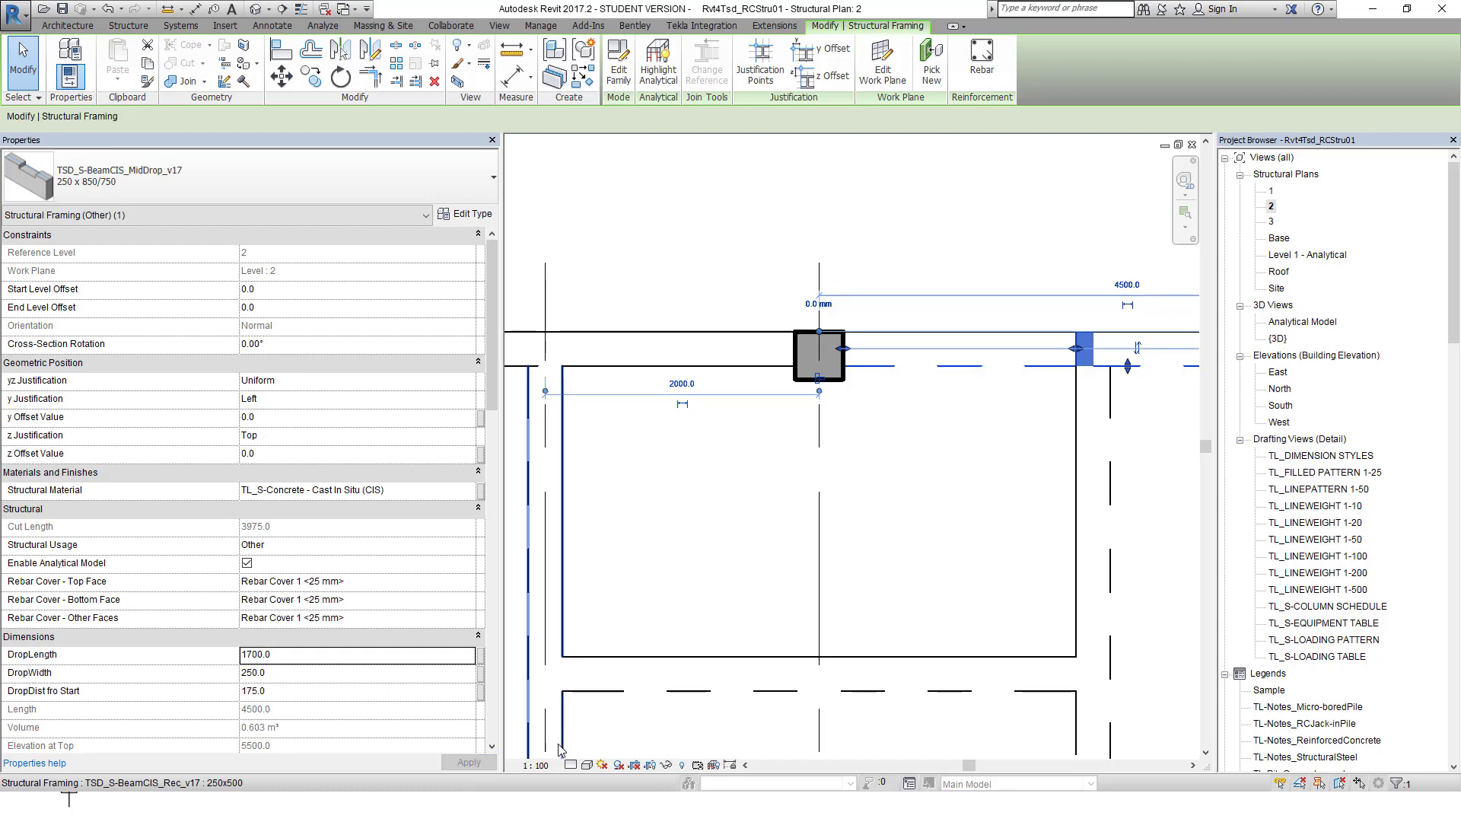
left_click(883, 500)
- Set DropDist fro Start to 4500 for the 6500 mm mid-drop edge beam on the other side of the middle column
scroll(886, 373, "down", 4)
middle_click_drag(822, 424, 915, 437)
scroll(906, 426, "up", 1)
left_click(854, 389)
scroll(958, 469, "down", 2)
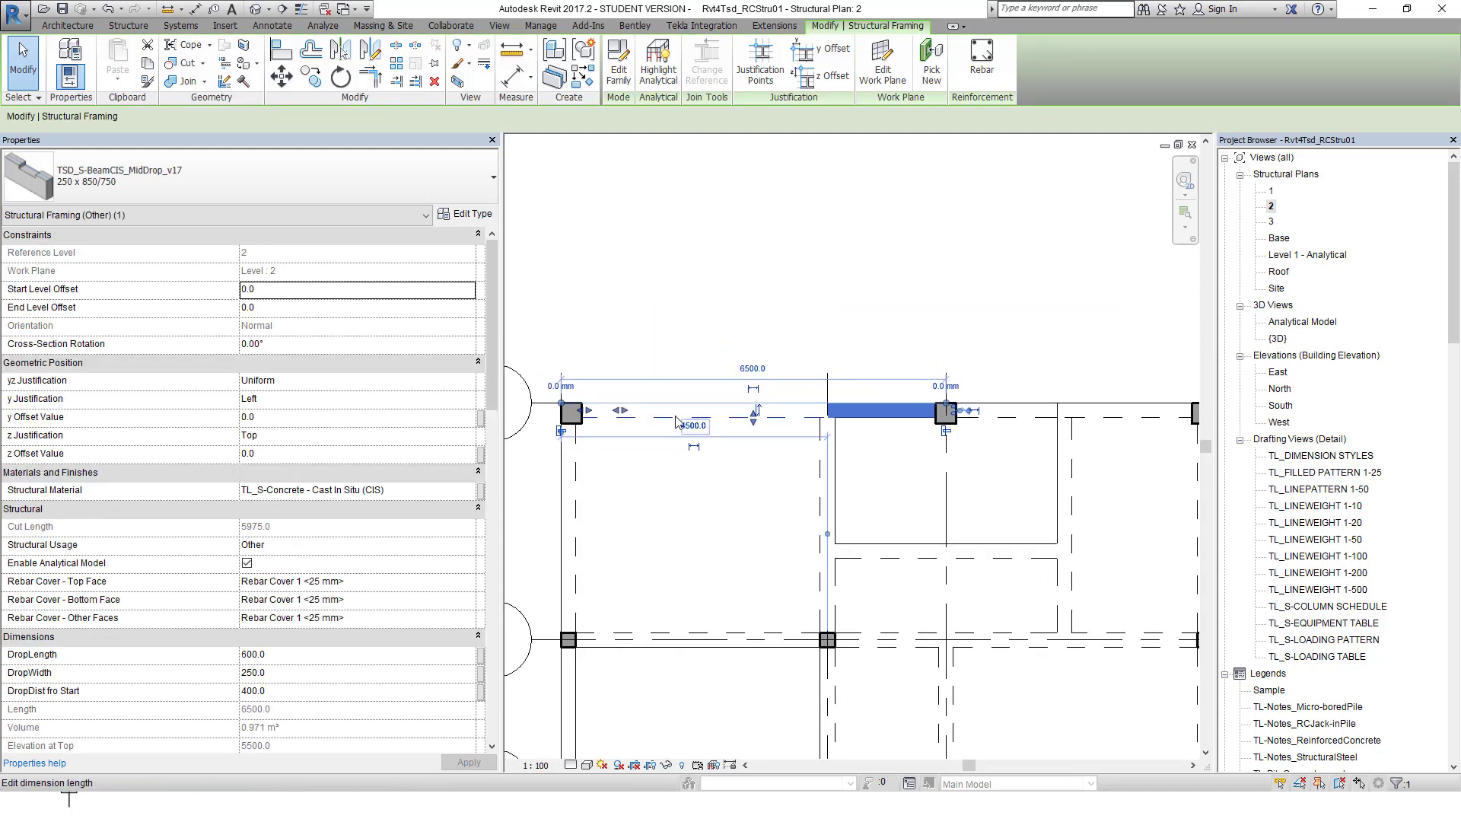
left_click(285, 695)
type("45")
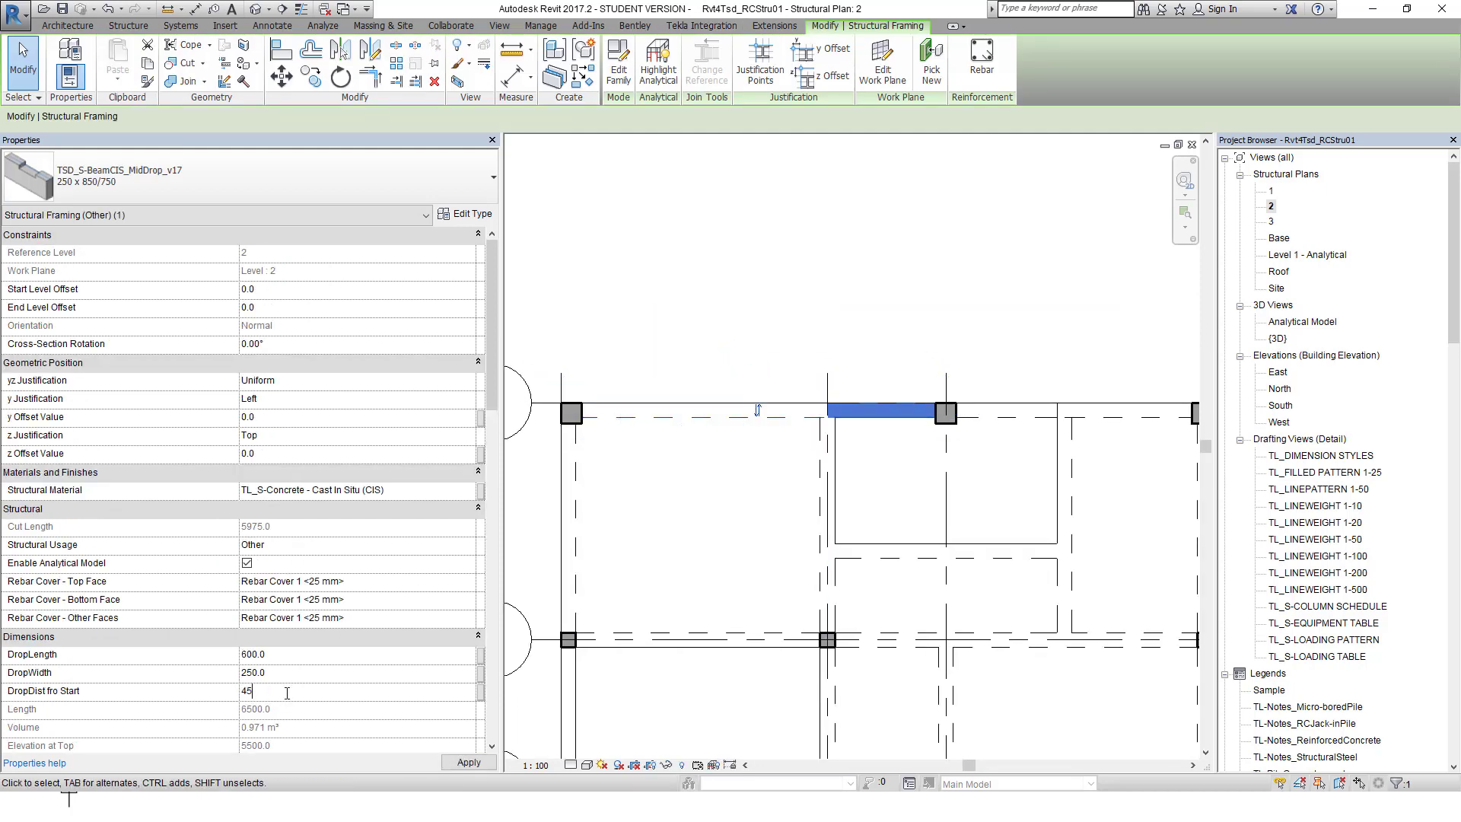
left_click(451, 764)
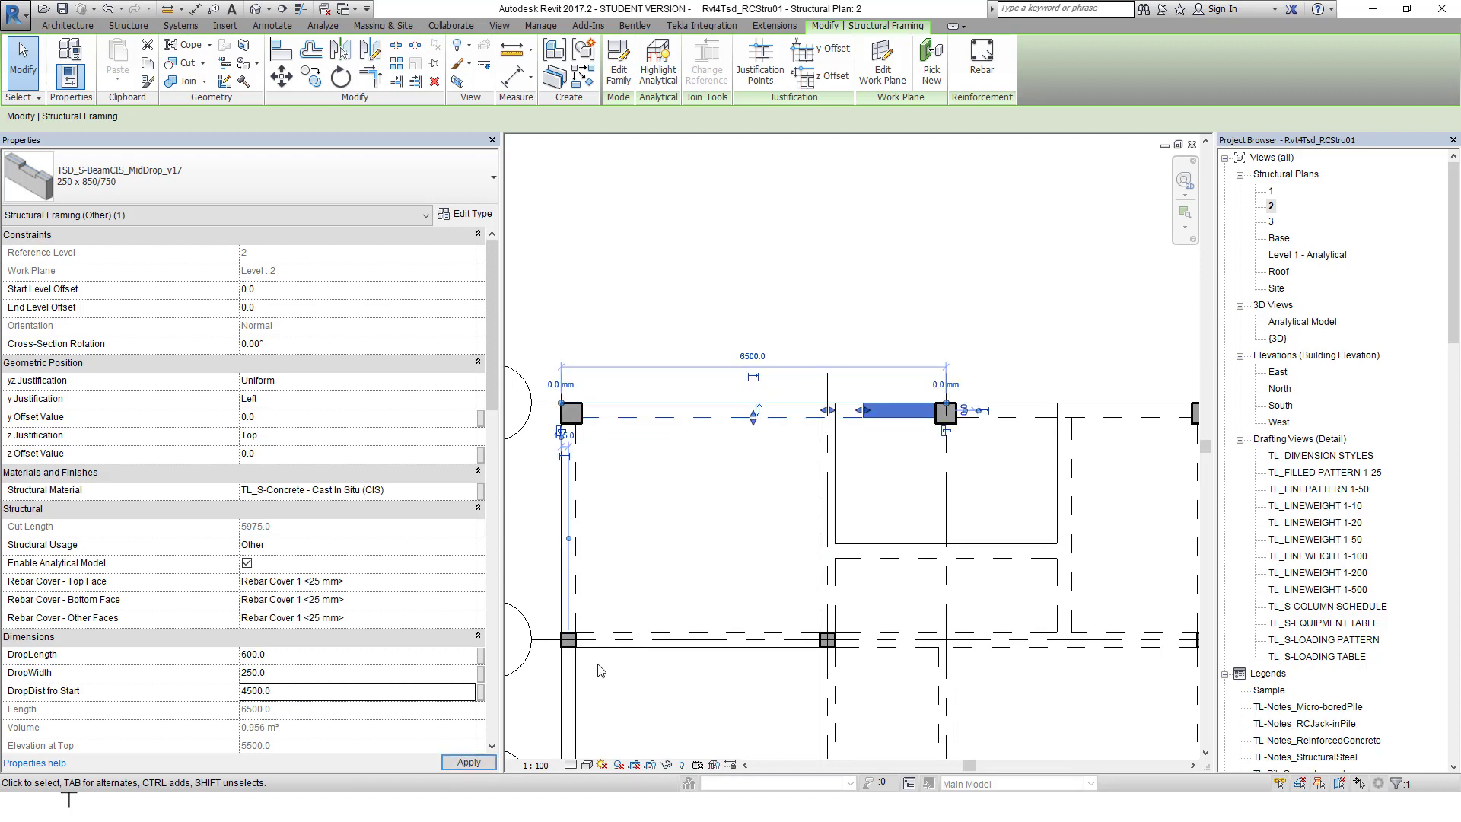
- Move the start of the 6500 mm beam's drop to about 4715 mm and align that edge with the slab opening's side edge
scroll(874, 412, "up", 3)
left_click_drag(754, 410, 784, 410)
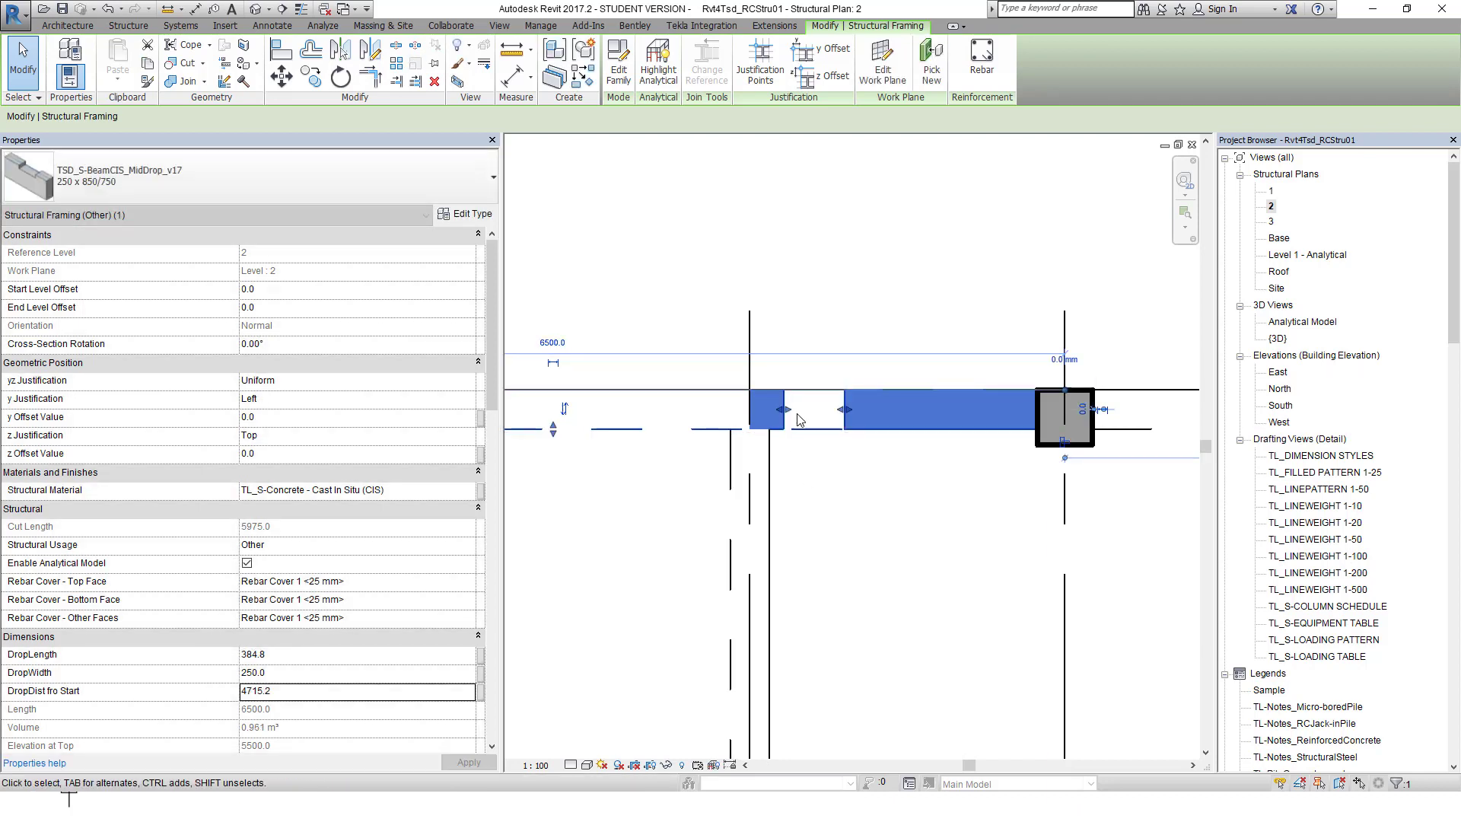
key("a")
key("l")
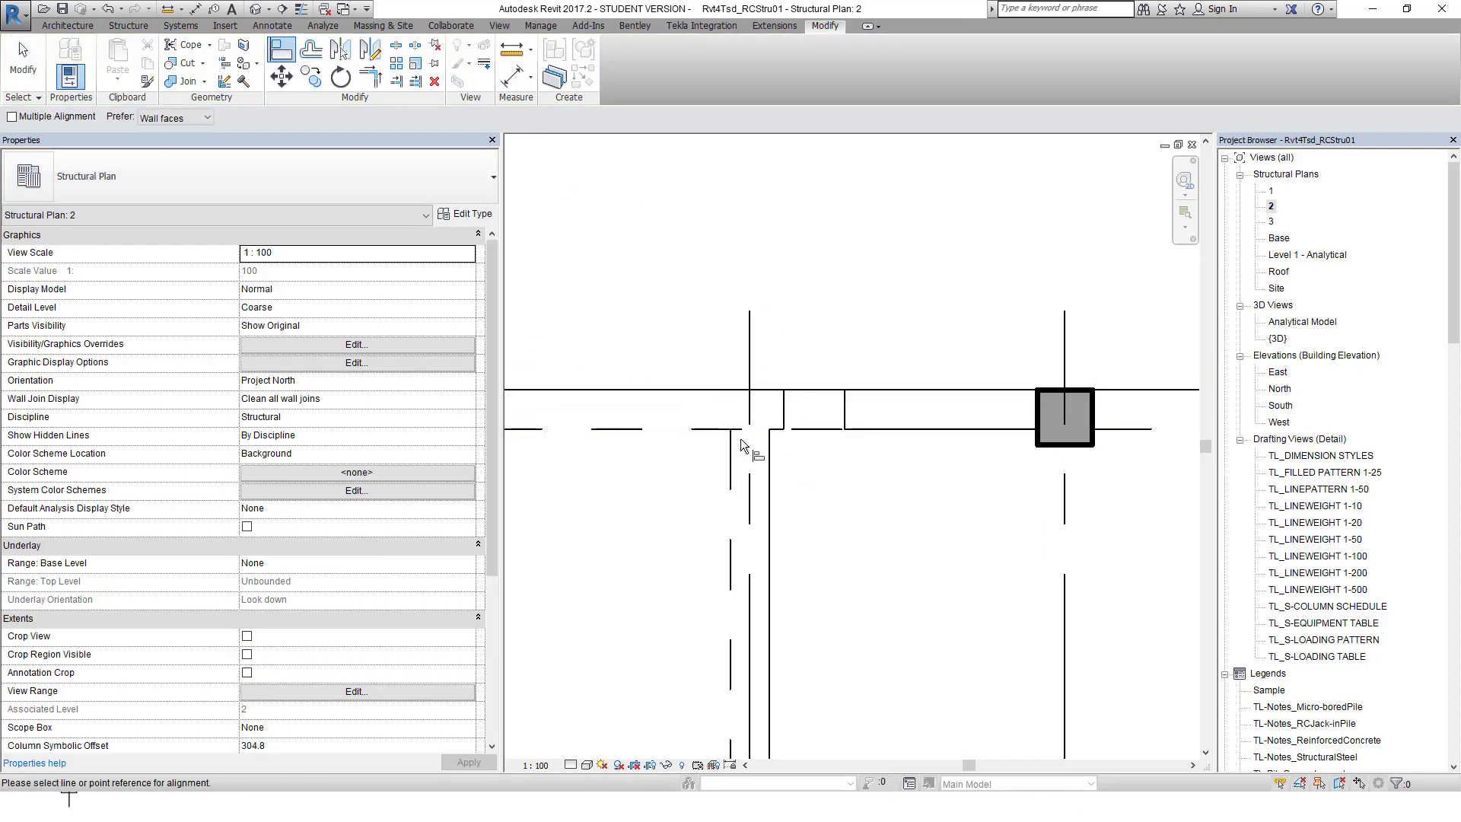
left_click(770, 460)
left_click(838, 496)
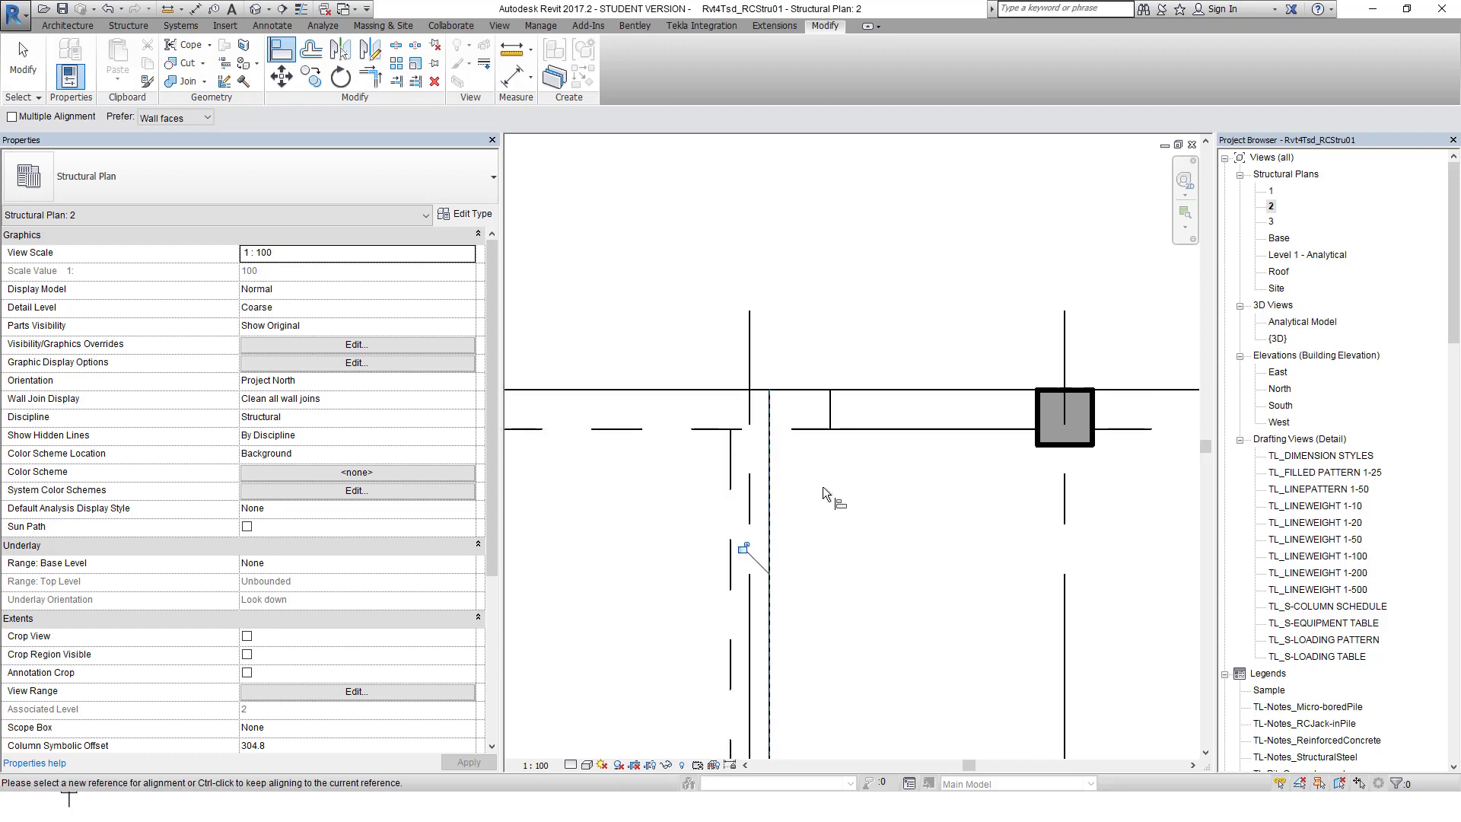
- Try to align the far end of the 6500 mm beam's drop with the near face of the middle column
left_click(1038, 434)
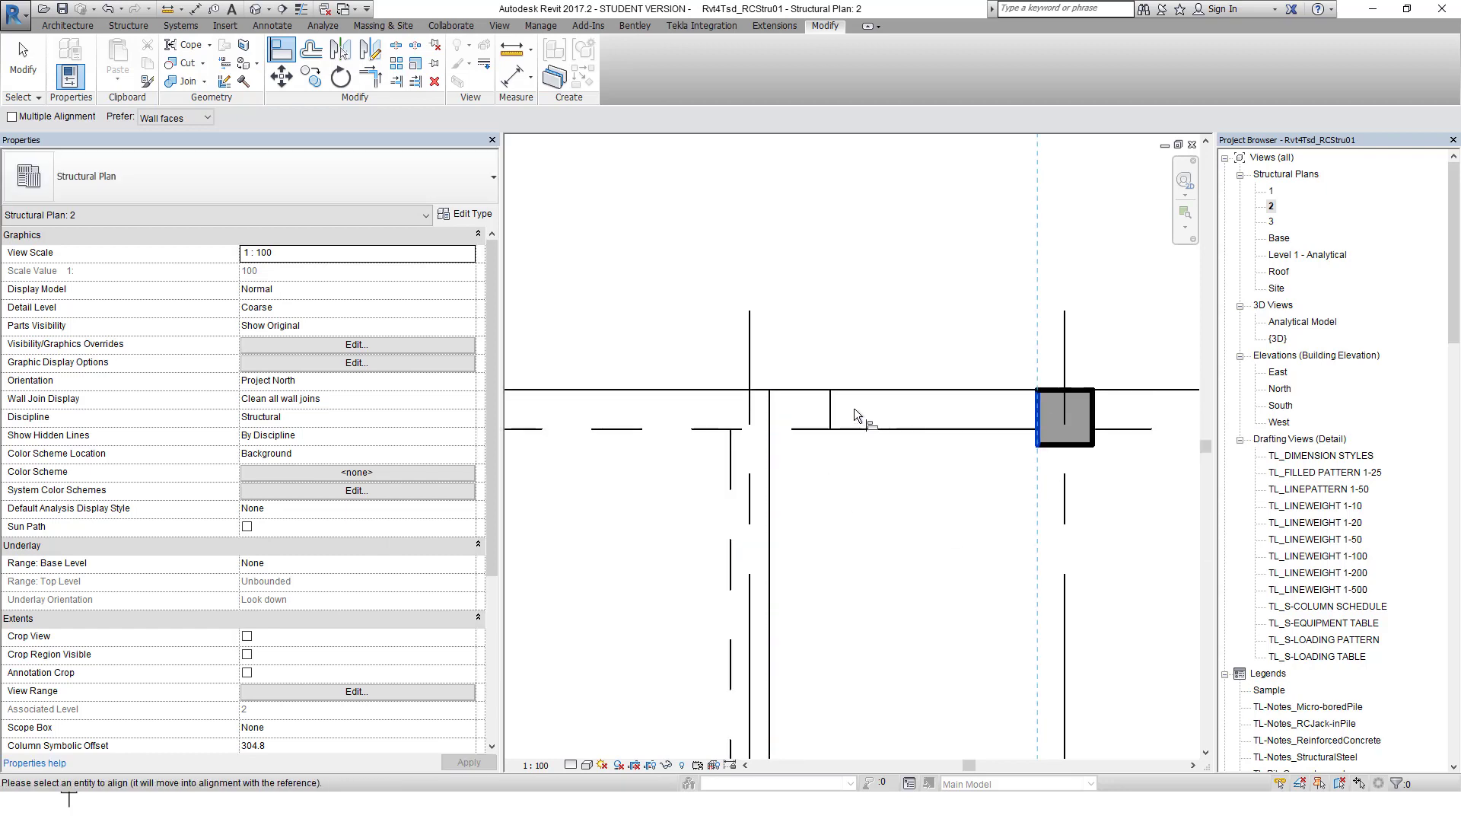
left_click(832, 412)
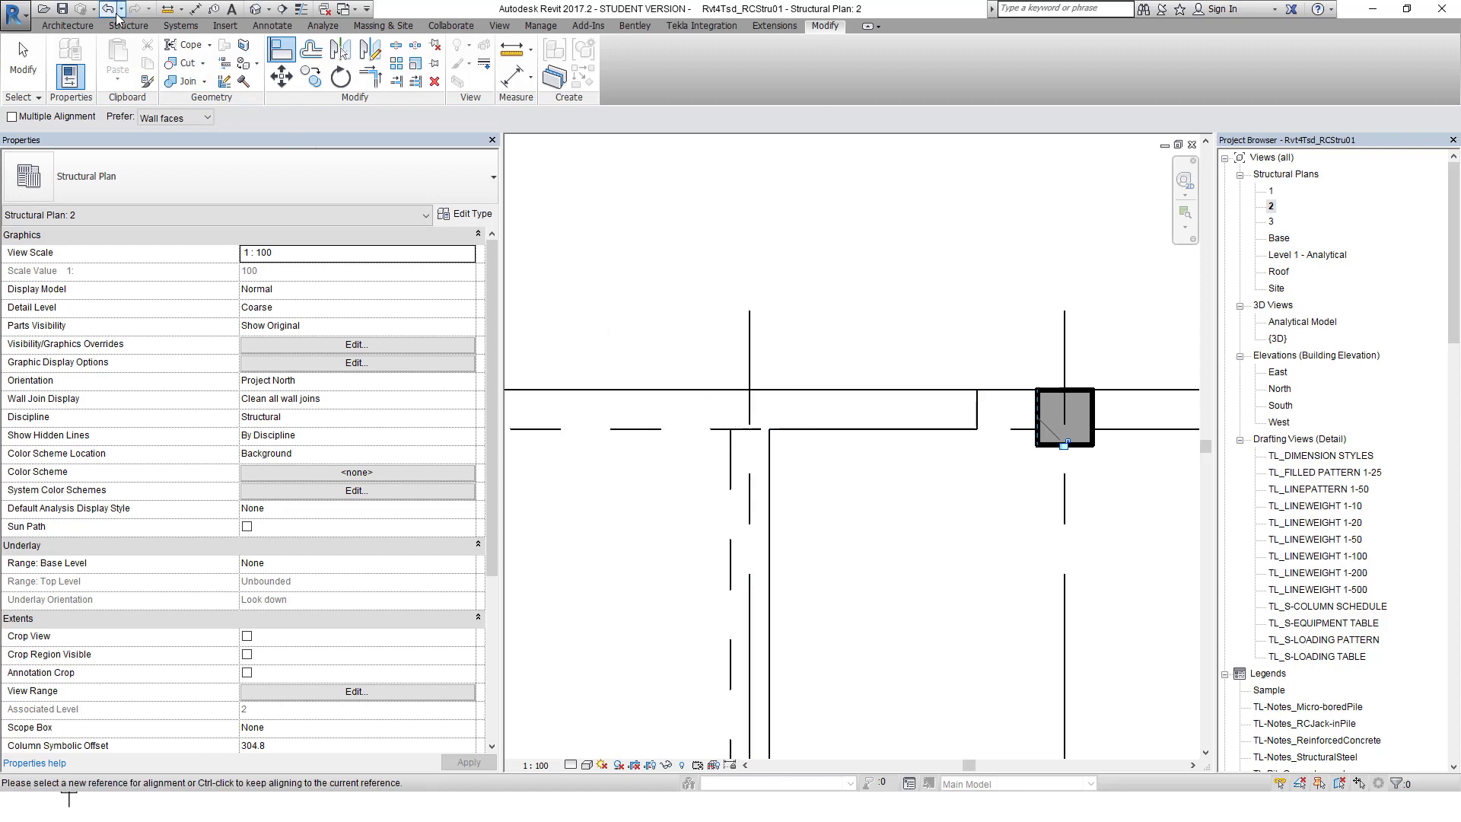
key("Escape")
key("Escape")
- Stretch the far end of the 6500 mm beam's drop to the middle column's face and set its DropLength to 1700
left_click(835, 424)
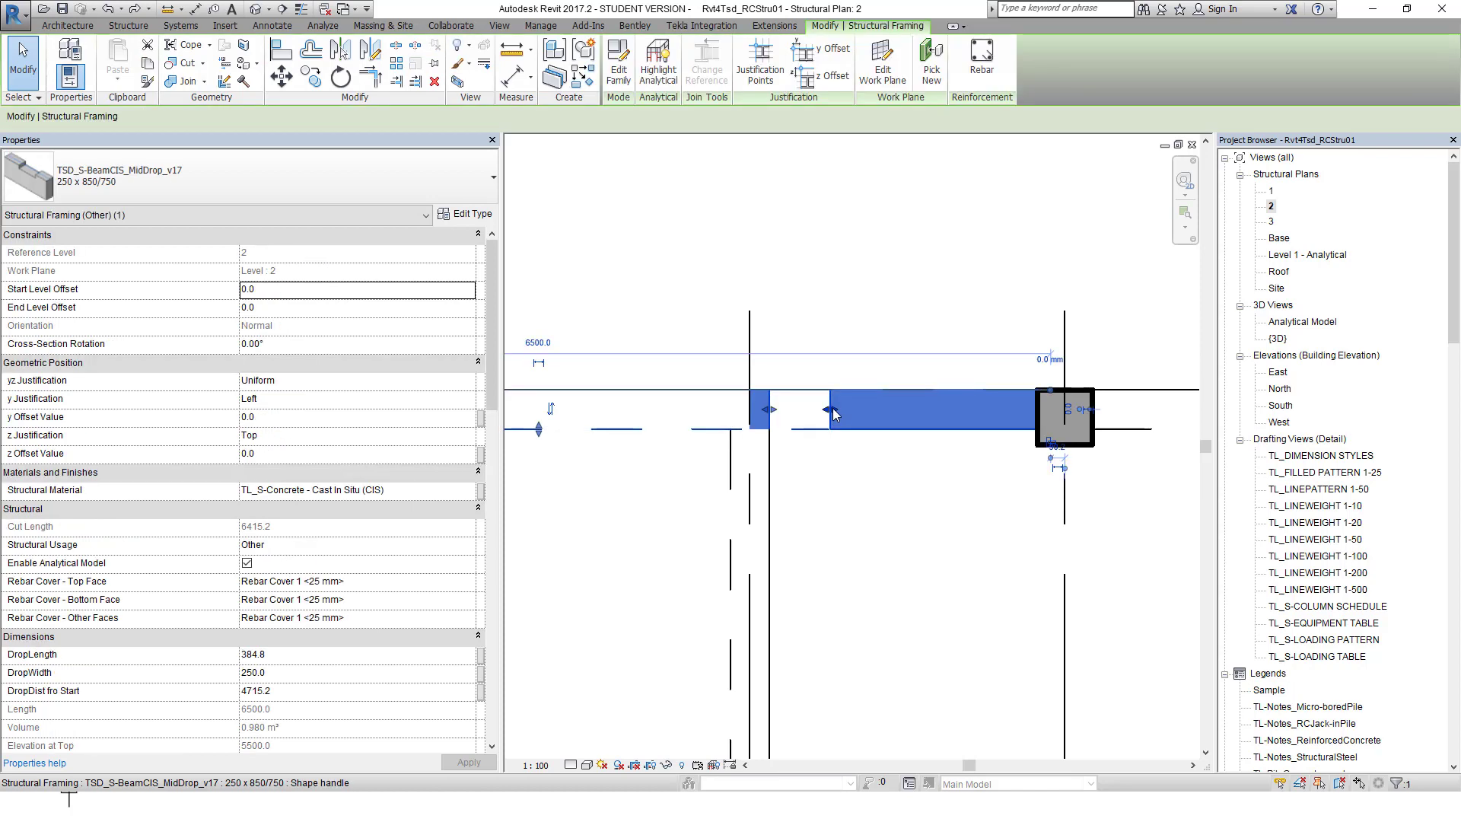
left_click_drag(1035, 411, 1035, 410)
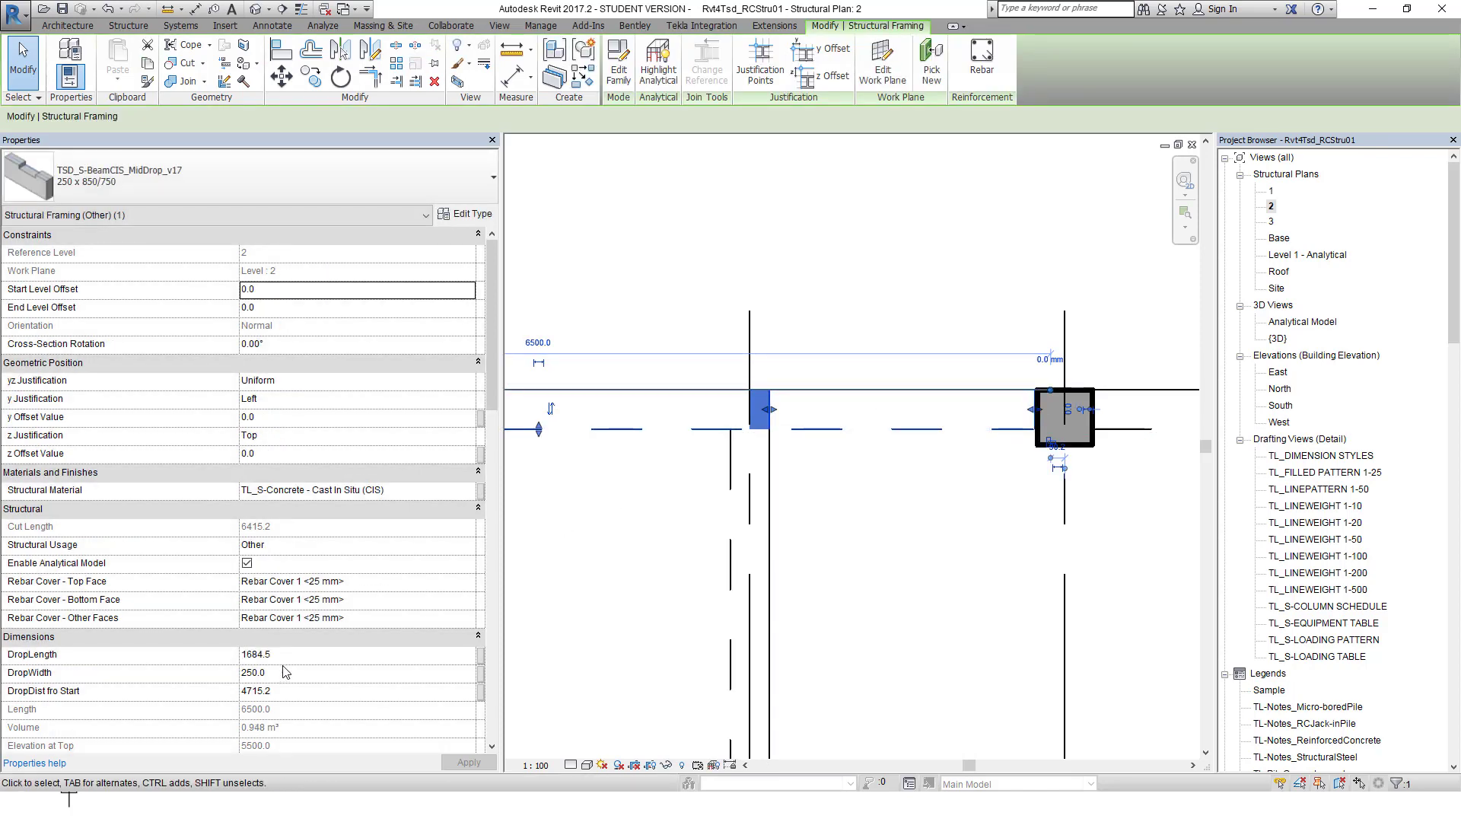
left_click(288, 659)
type("1700.0")
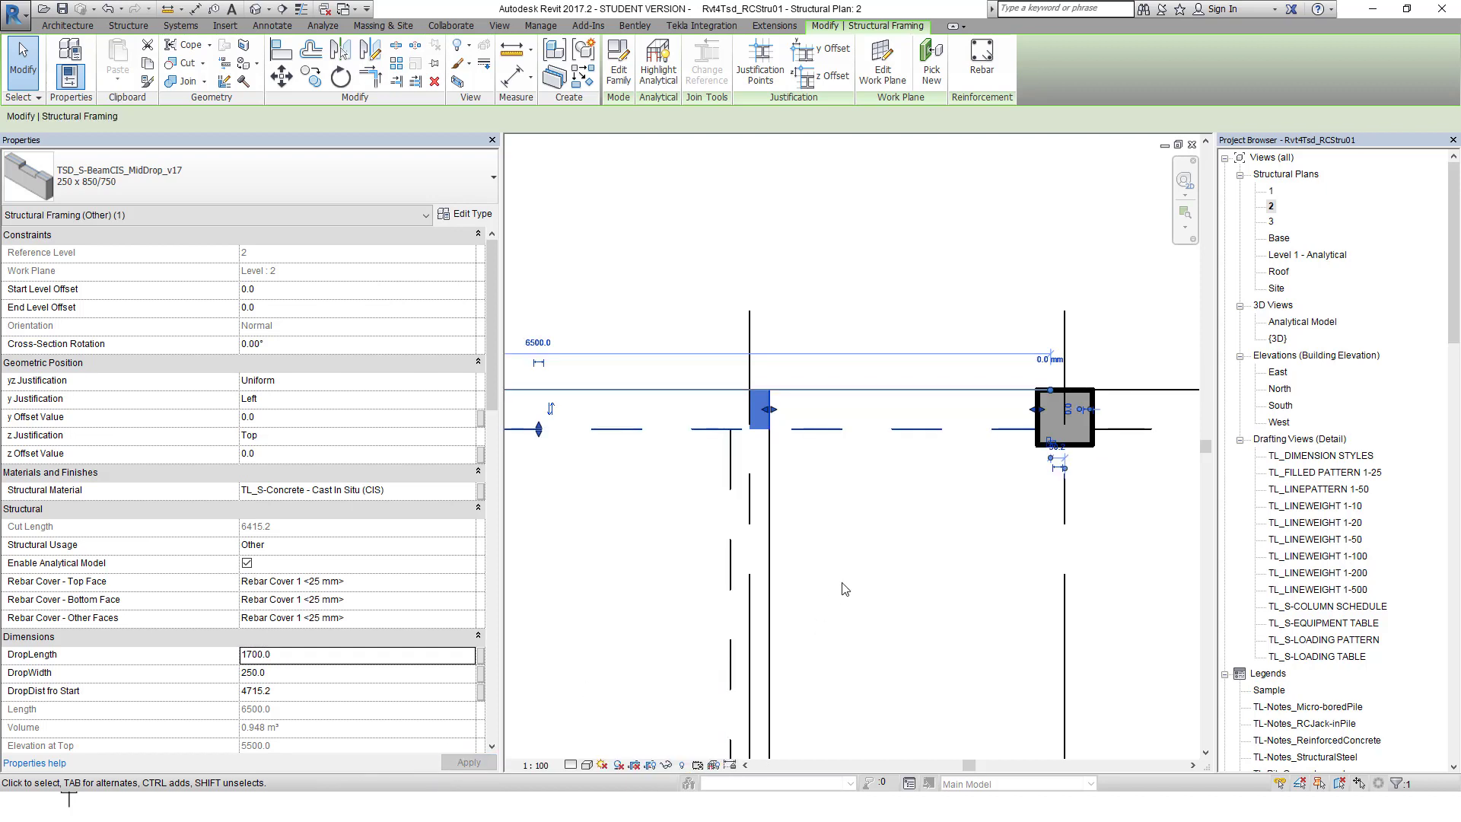
left_click(847, 588)
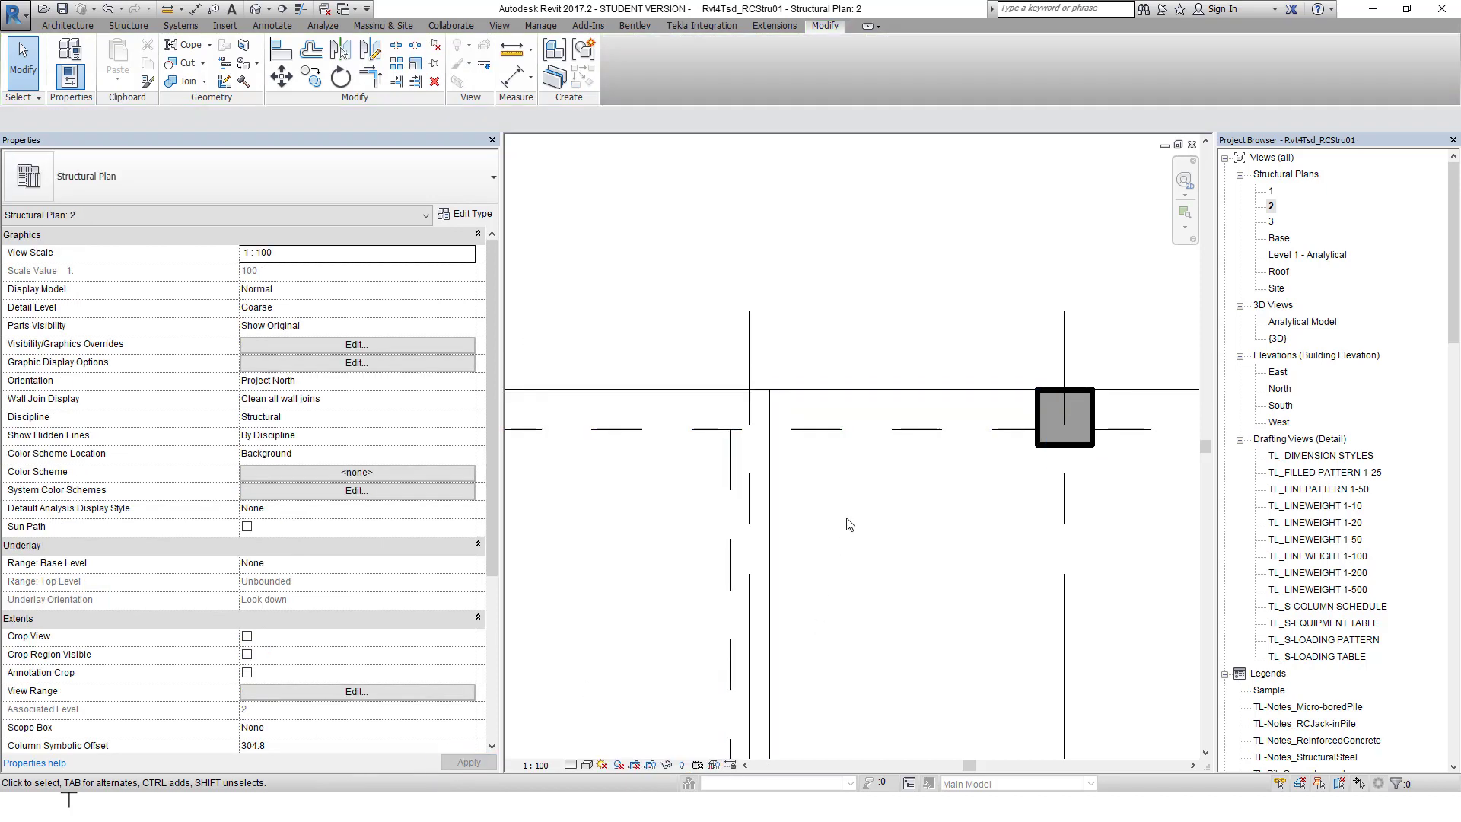
- Return to the 3D view and match the type of level 2's 4500 mm mid-drop edge beam onto the corresponding beams on levels 1 and 3
scroll(849, 524, "down", 4)
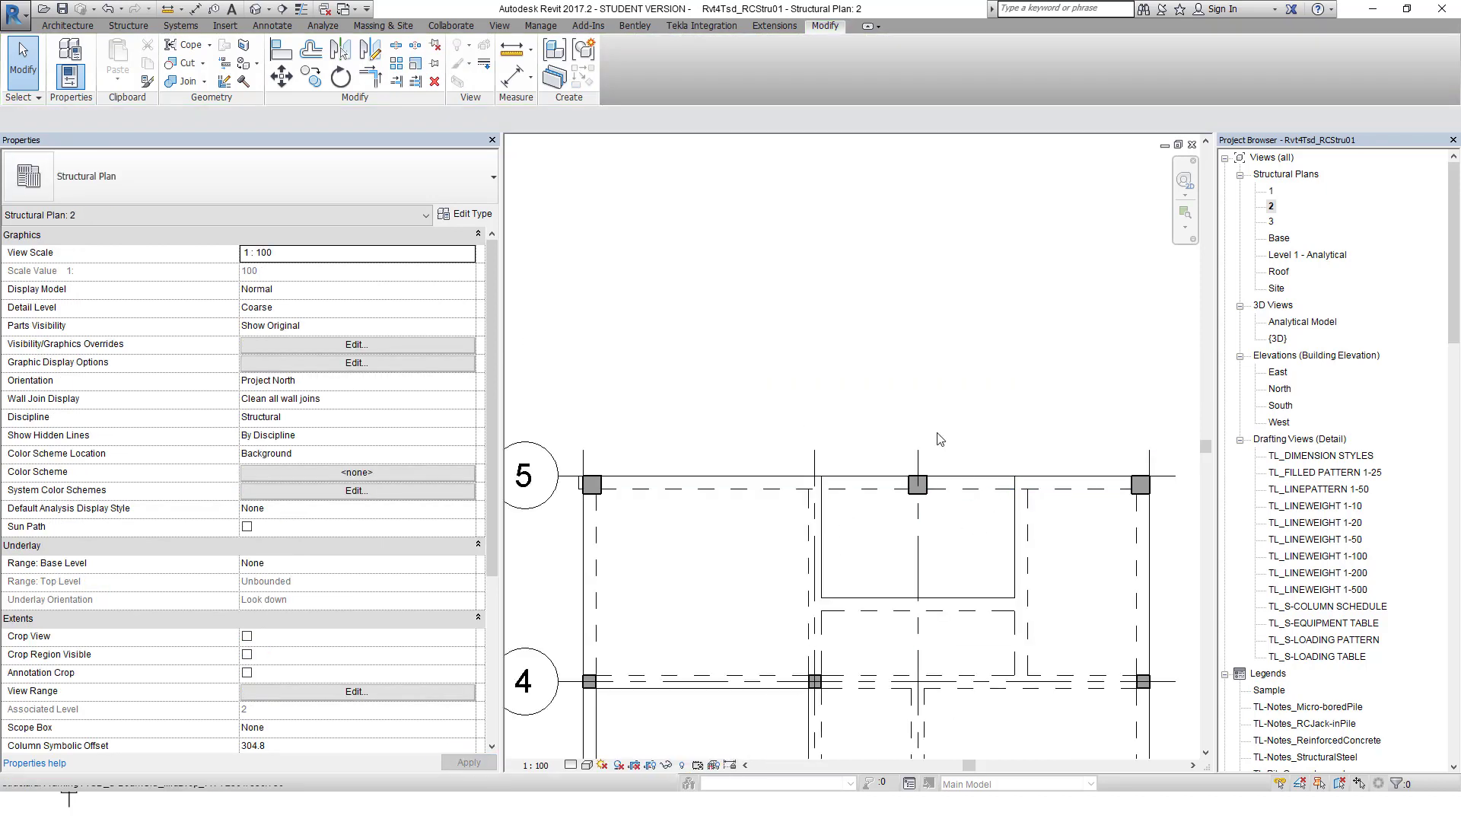
left_click(1192, 144)
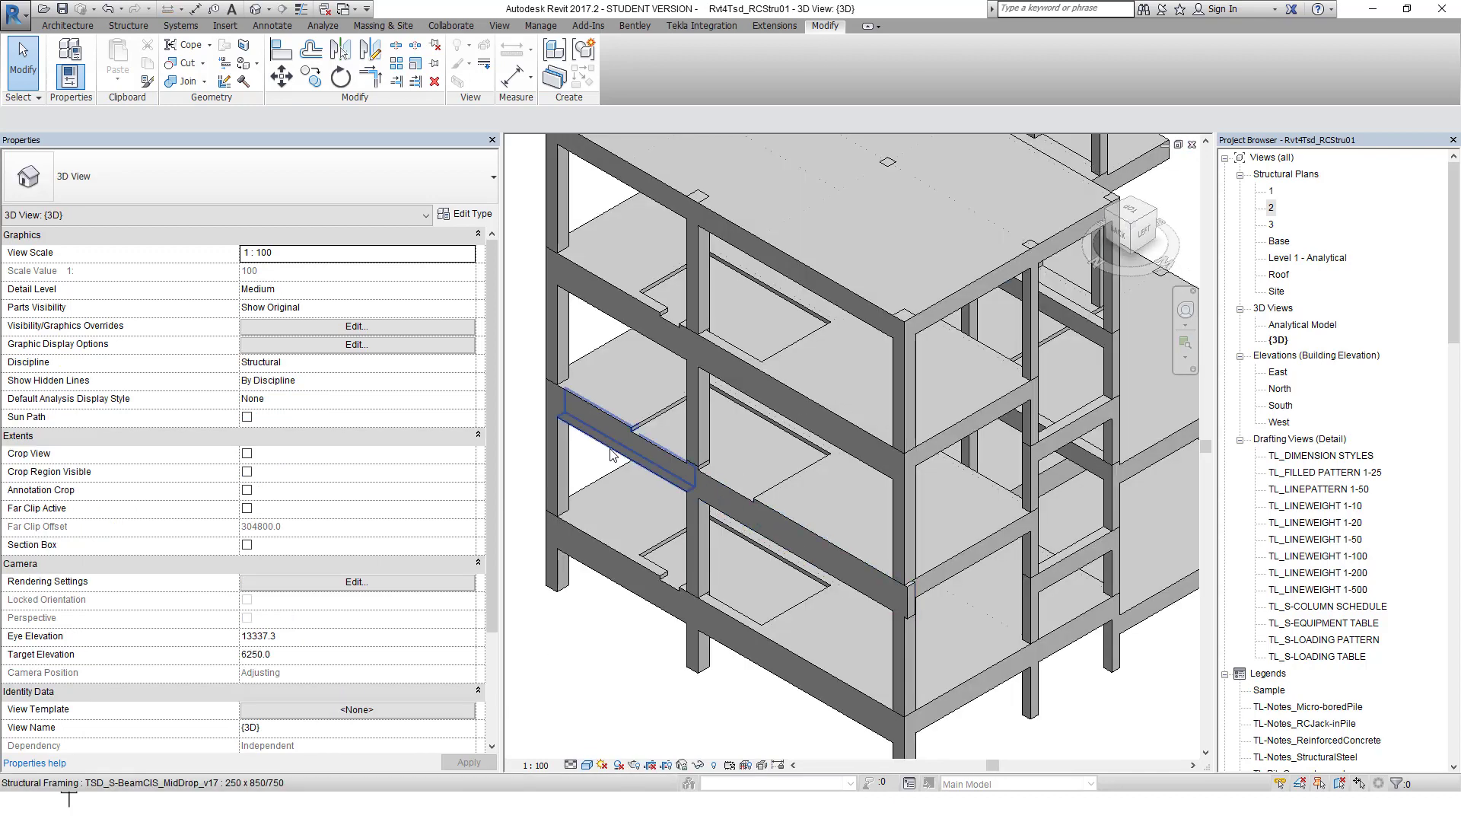
middle_click_drag(584, 494, 699, 502)
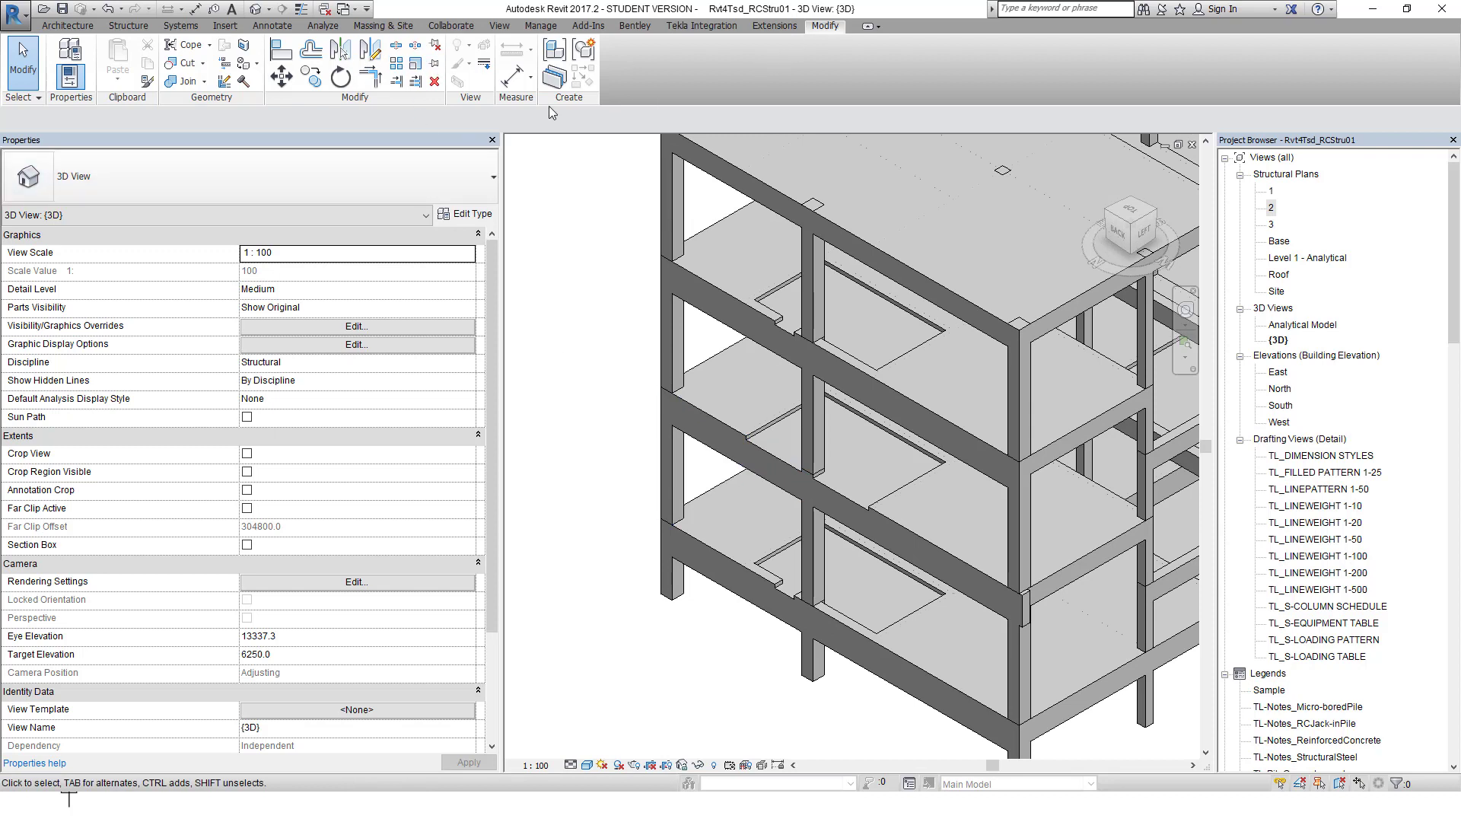
left_click(148, 81)
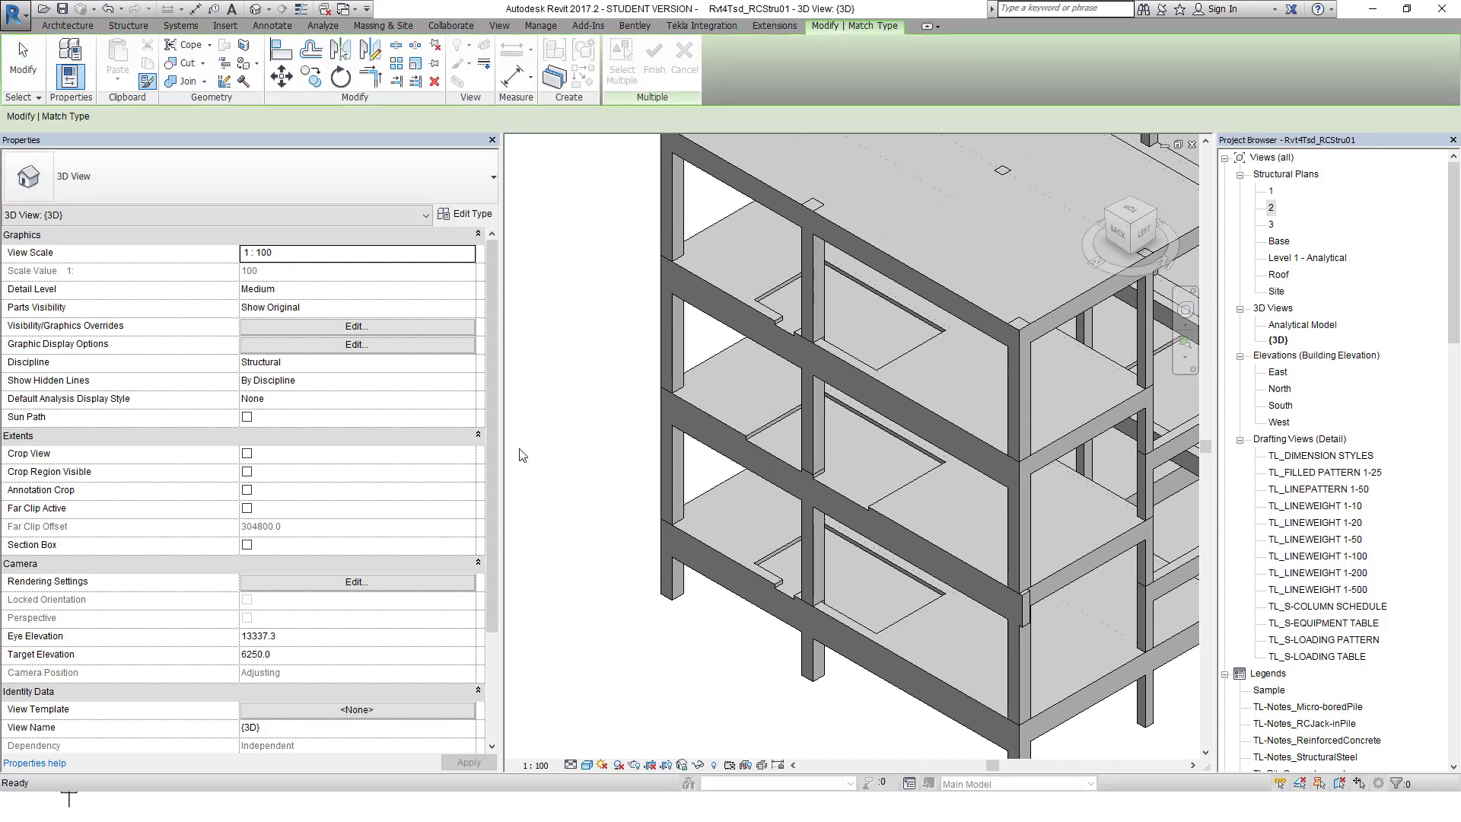
left_click(742, 466)
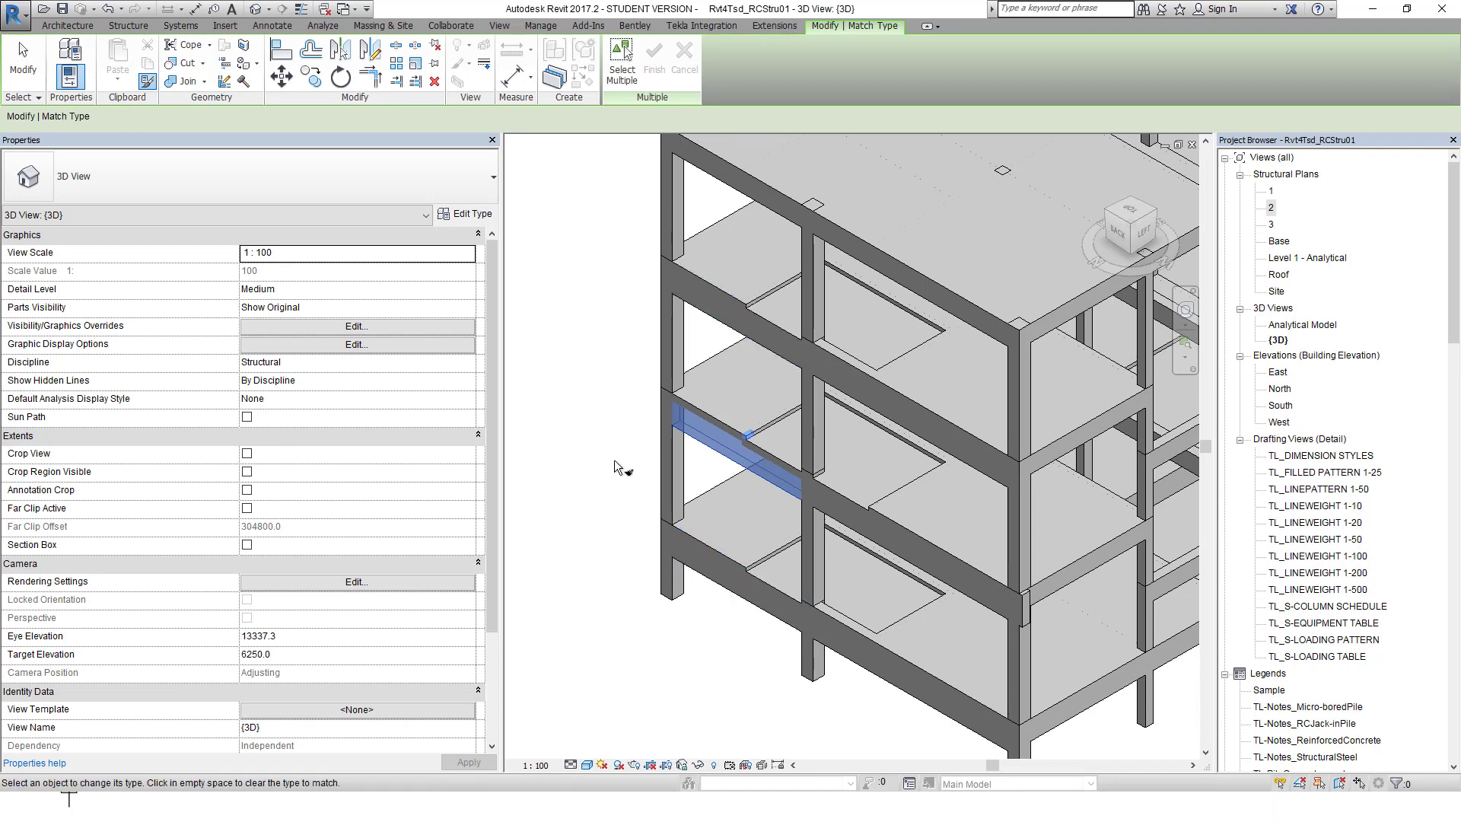
left_click(741, 697)
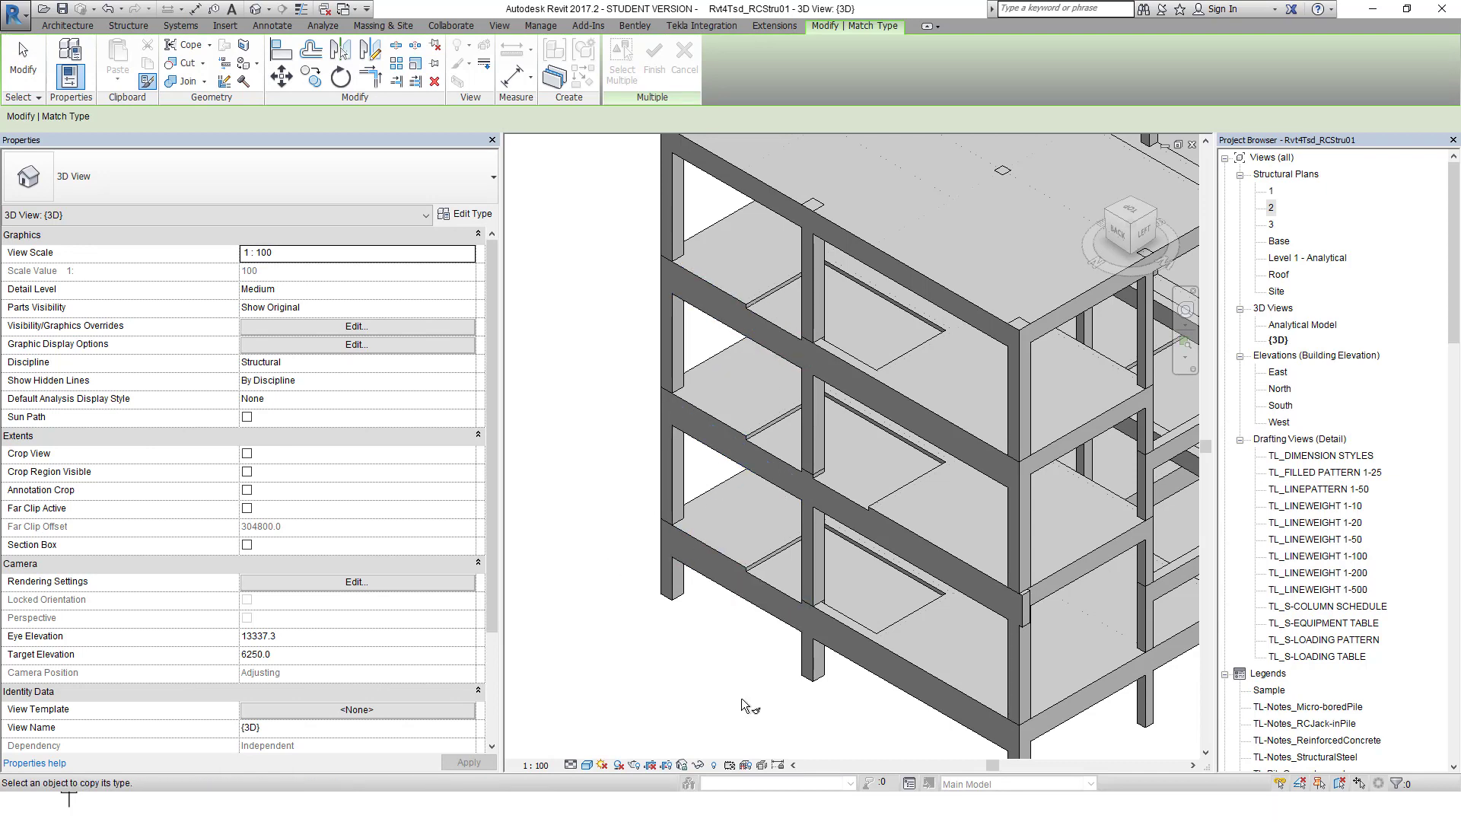
- Match the type of level 2's 6500 mm mid-drop edge beam onto the corresponding beams on levels 1 and 3
left_click(847, 521)
left_click(837, 657)
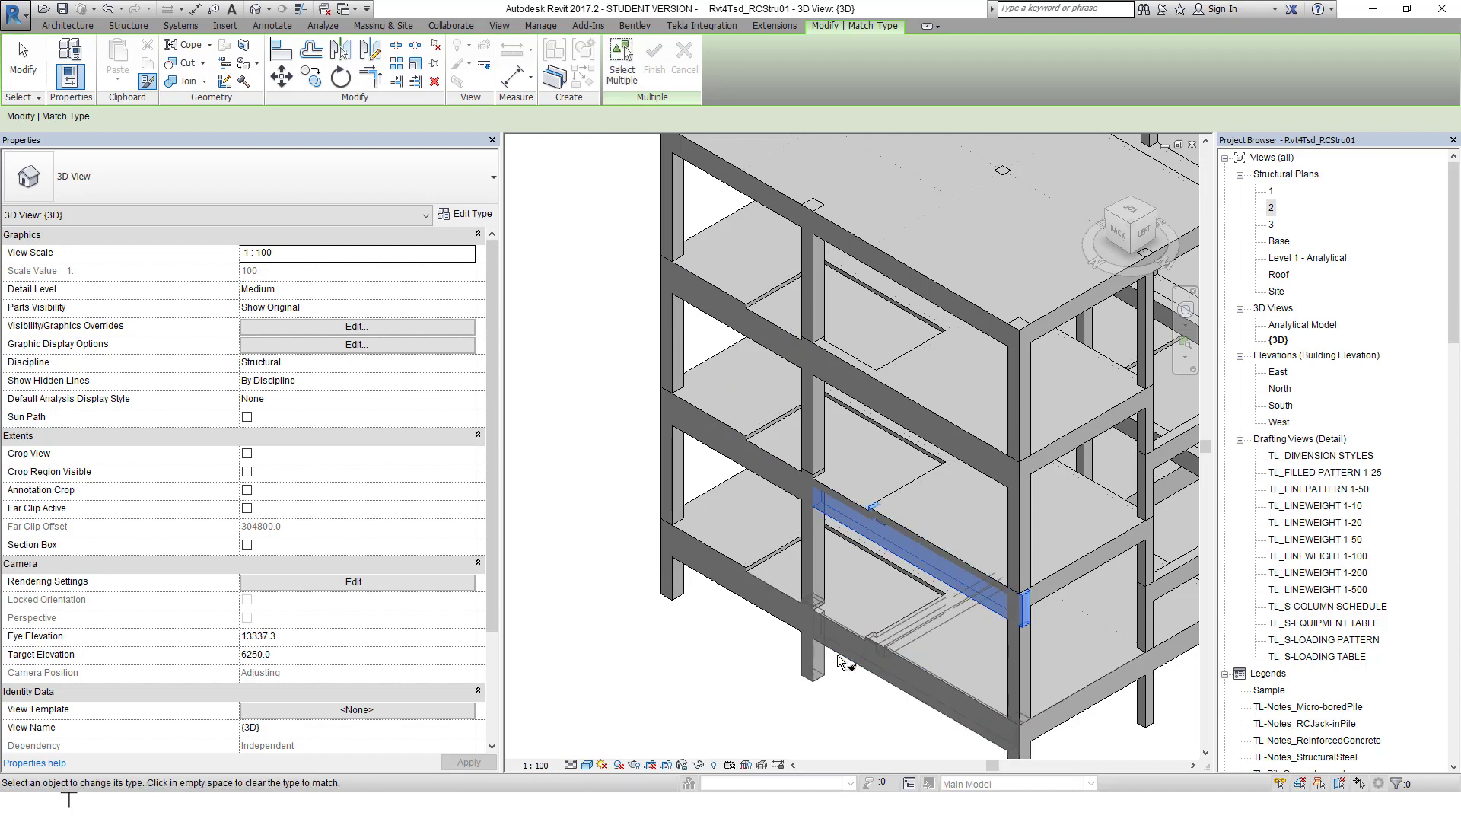
left_click(866, 383)
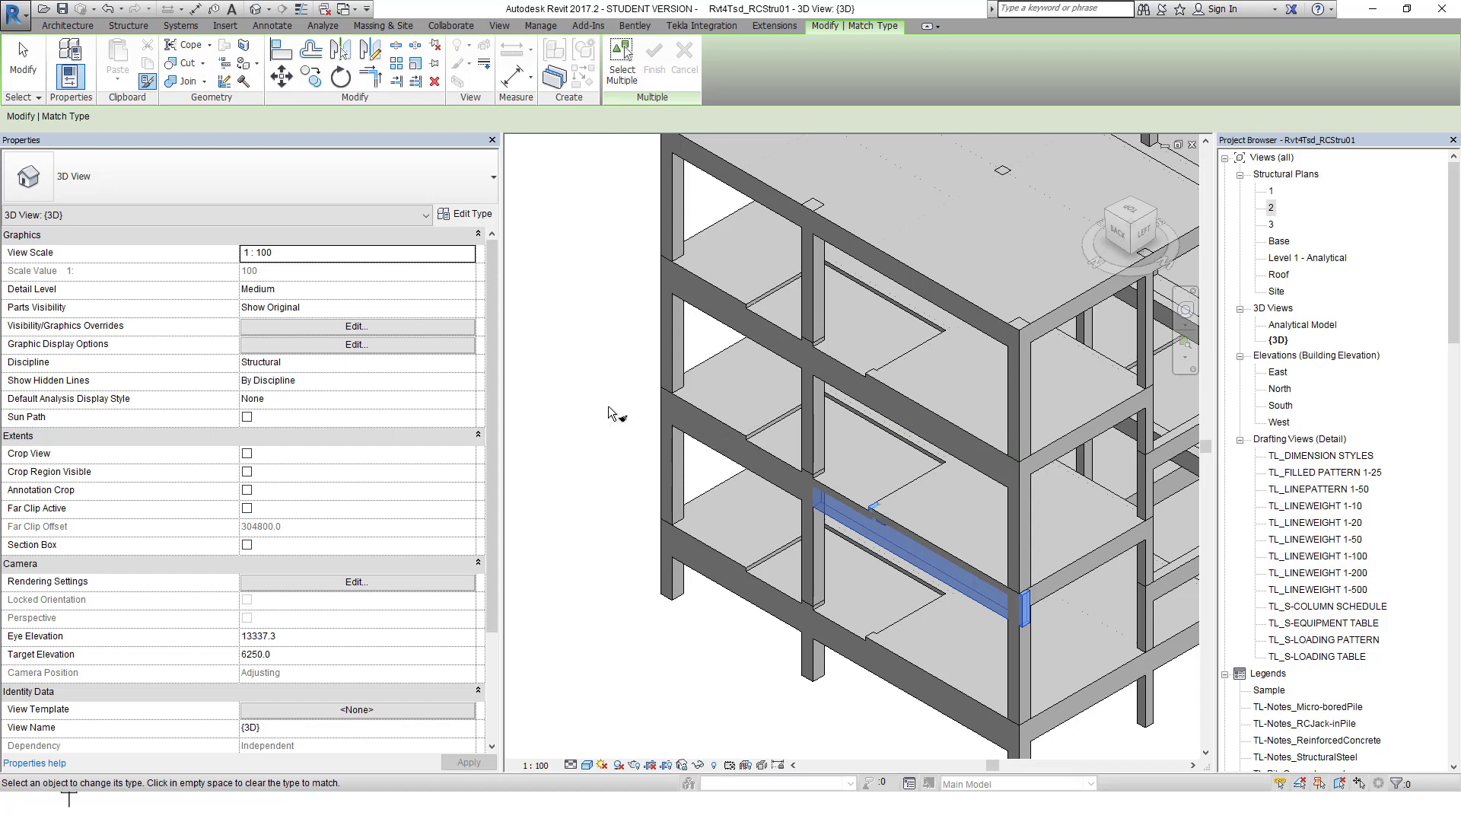
key("Escape")
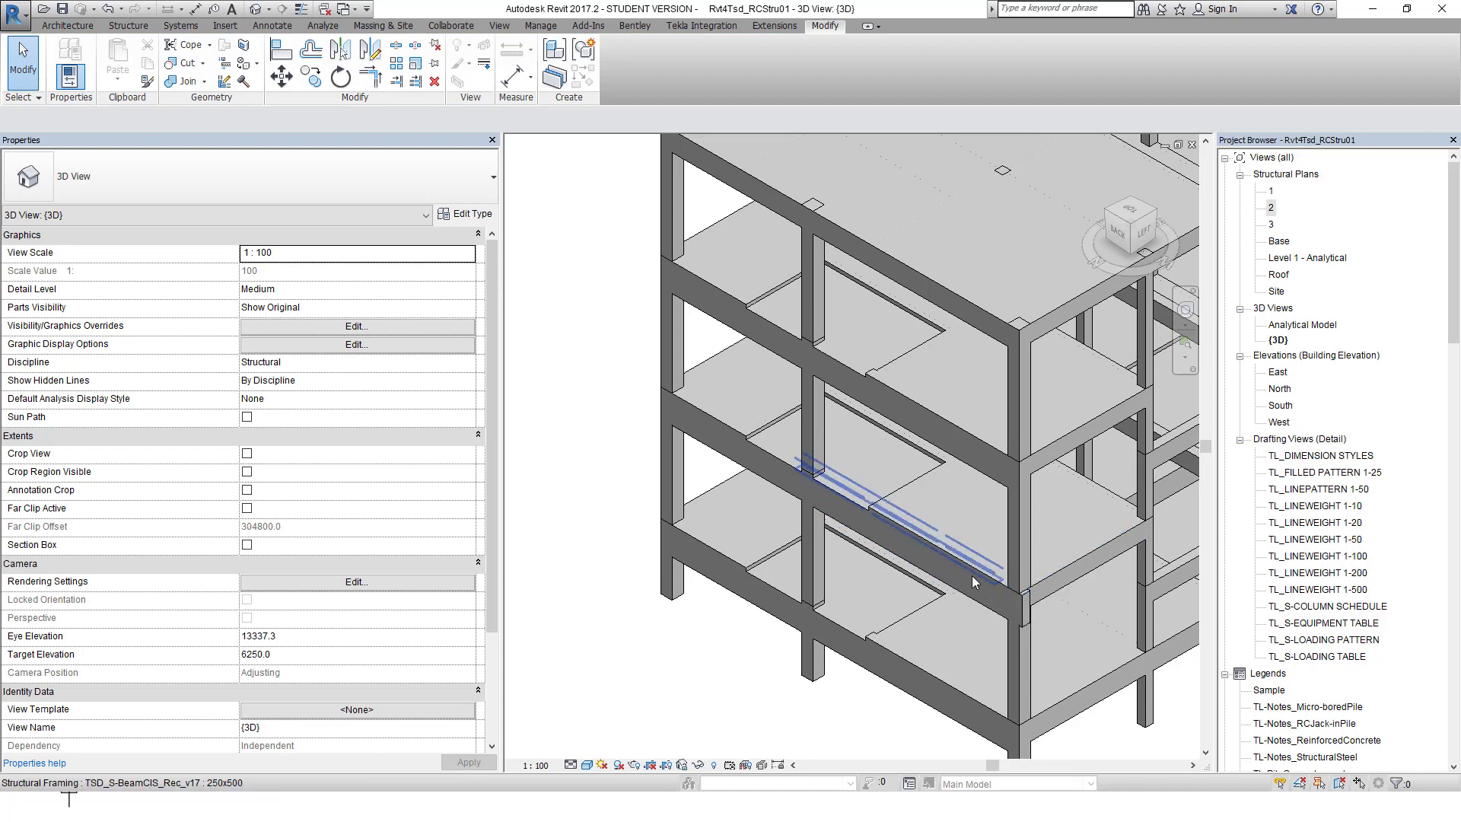
scroll(979, 580, "down", 2)
middle_click_drag(979, 580, 976, 554)
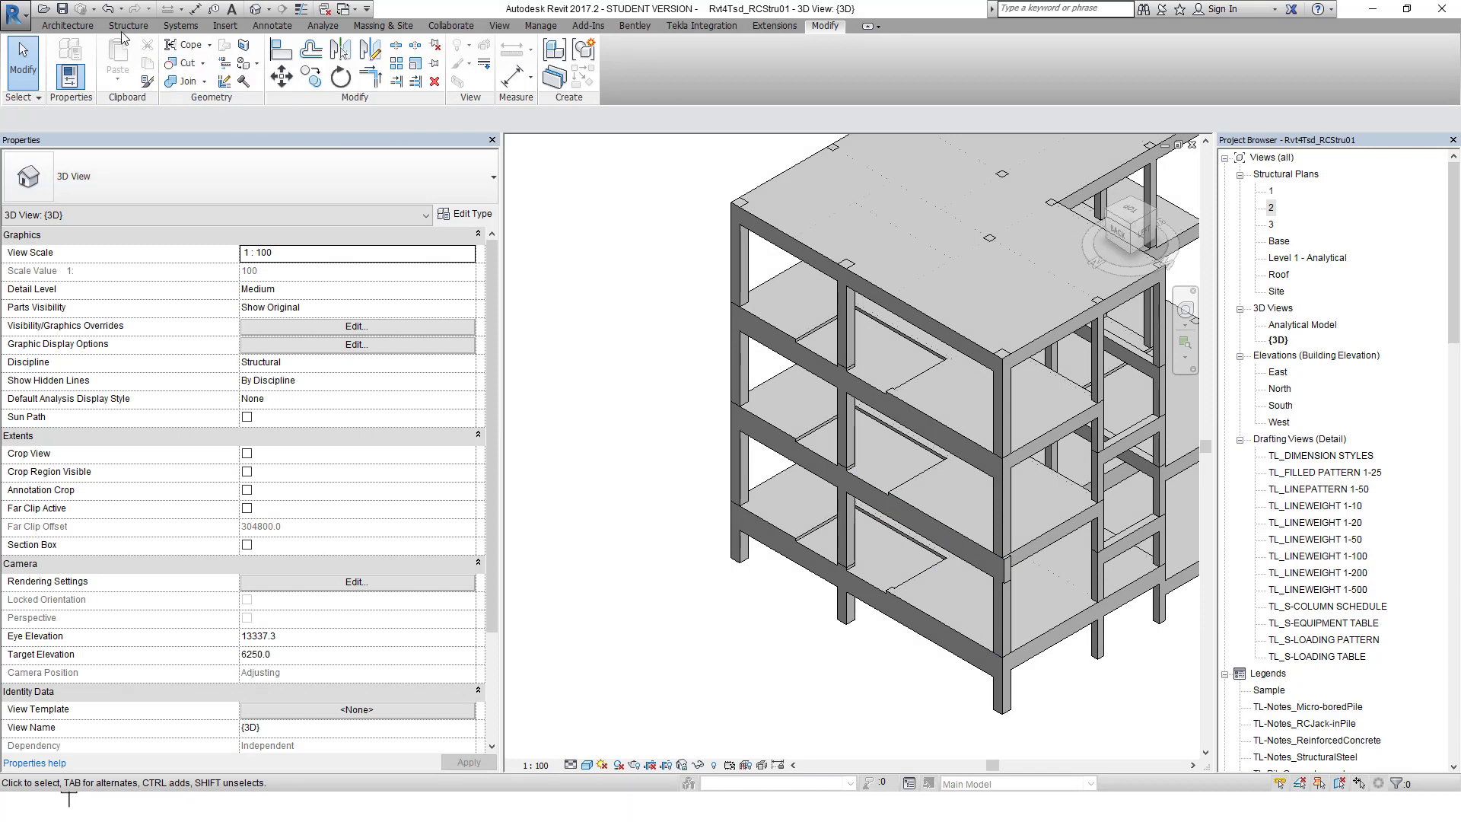
- In level 2's structural plan, pull the start of the 6500 mm mid-drop beam on grid 5 back to the corner column's outer face
left_click(1271, 208)
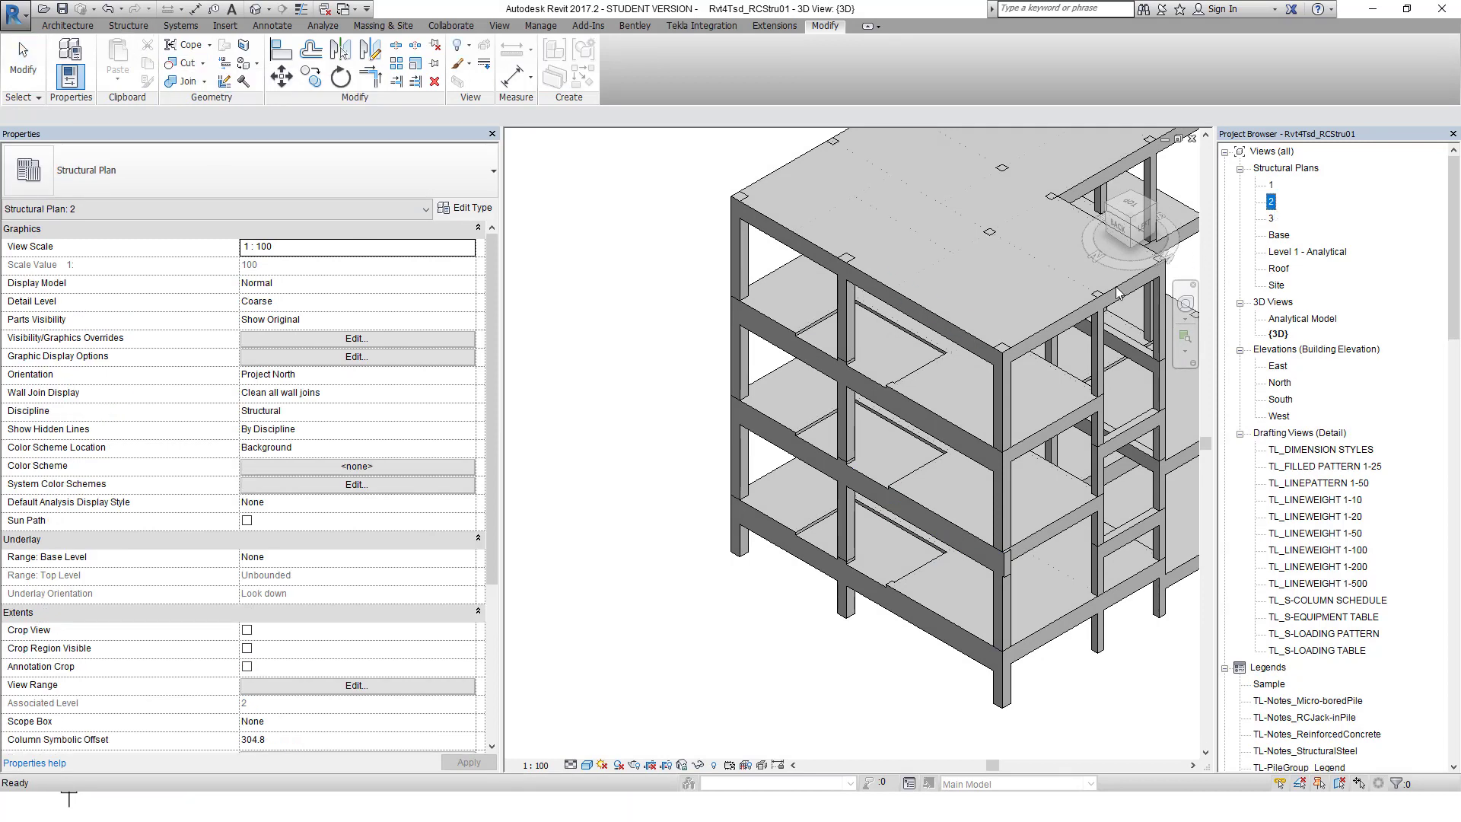
double_click(1271, 200)
scroll(847, 366, "up", 5)
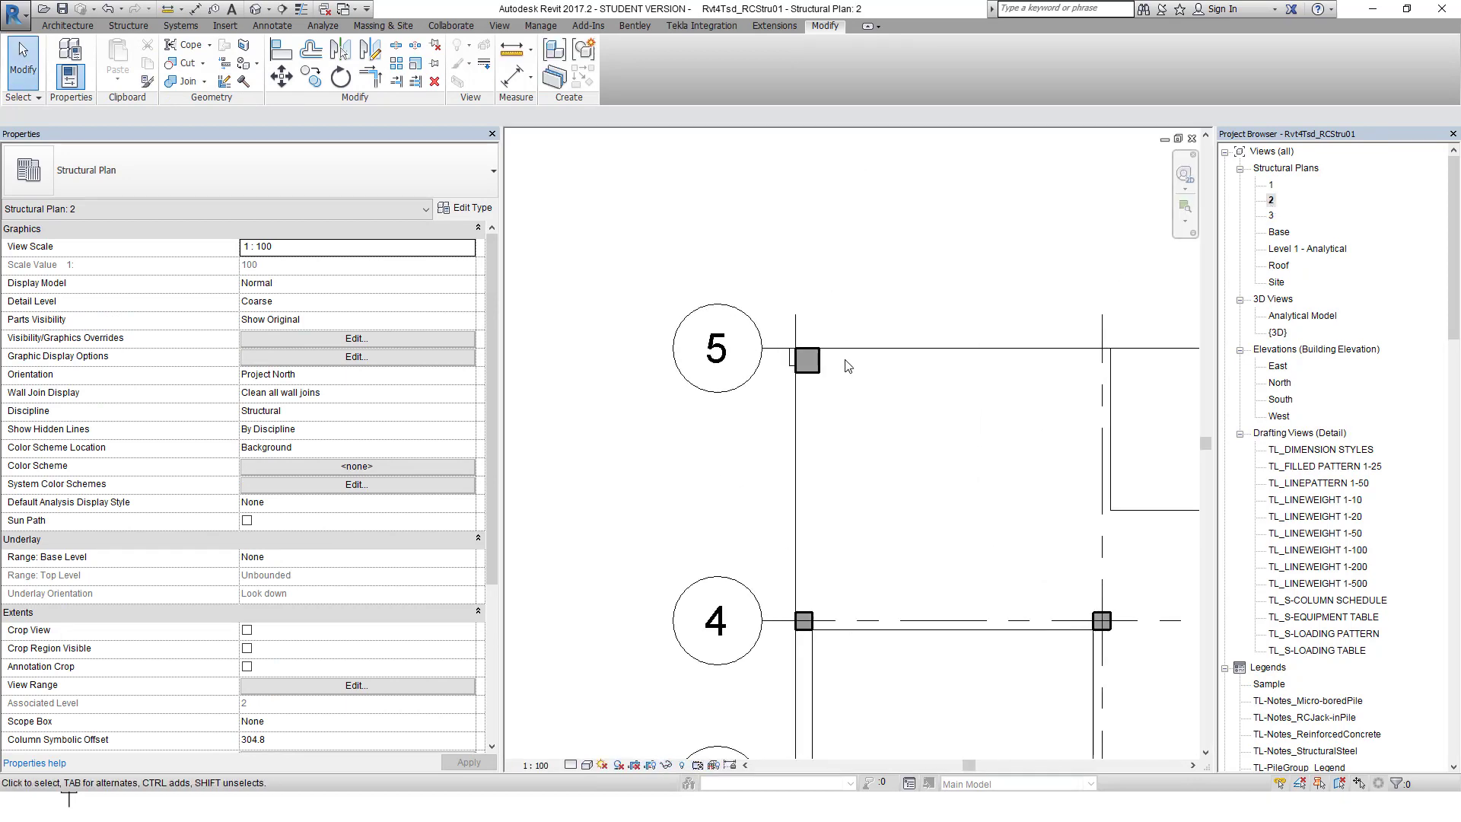
left_click(849, 366)
scroll(808, 355, "up", 4)
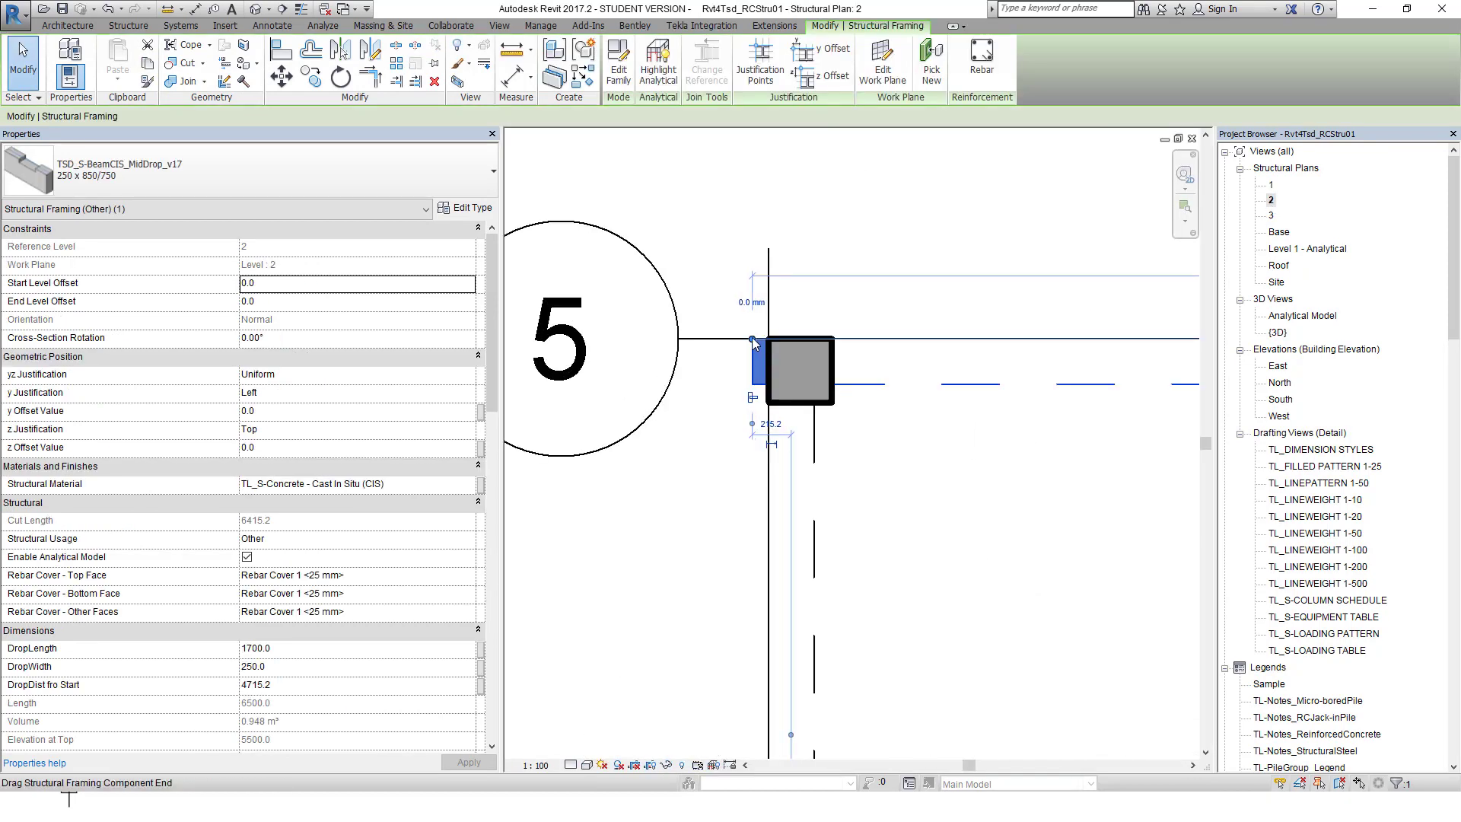
left_click_drag(753, 340, 769, 339)
scroll(837, 366, "down", 4)
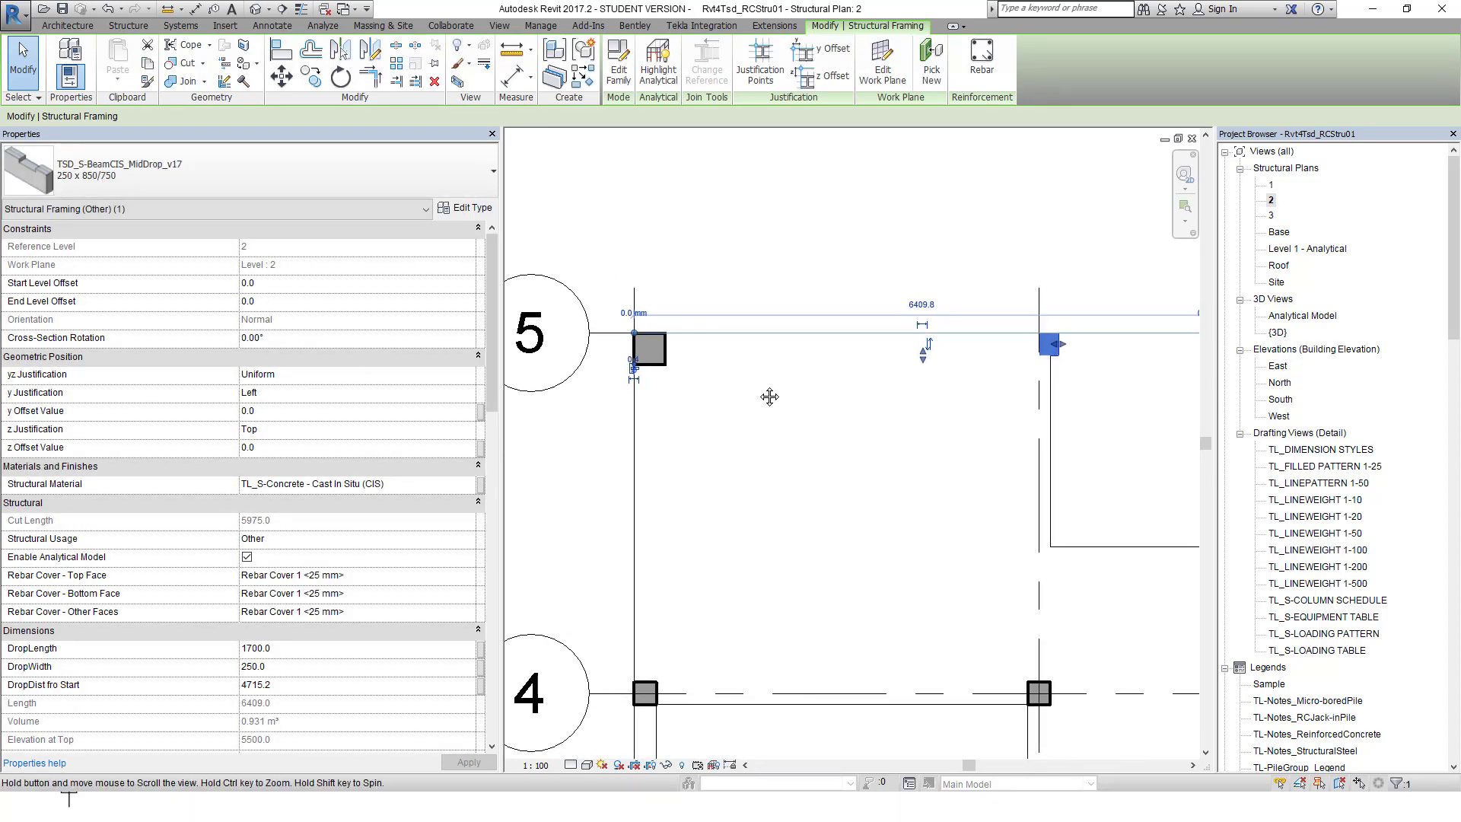
- Drag the far end of the grid 5 beam's drop to the middle column's face and set DropLength to 1600
middle_click_drag(928, 351, 756, 352)
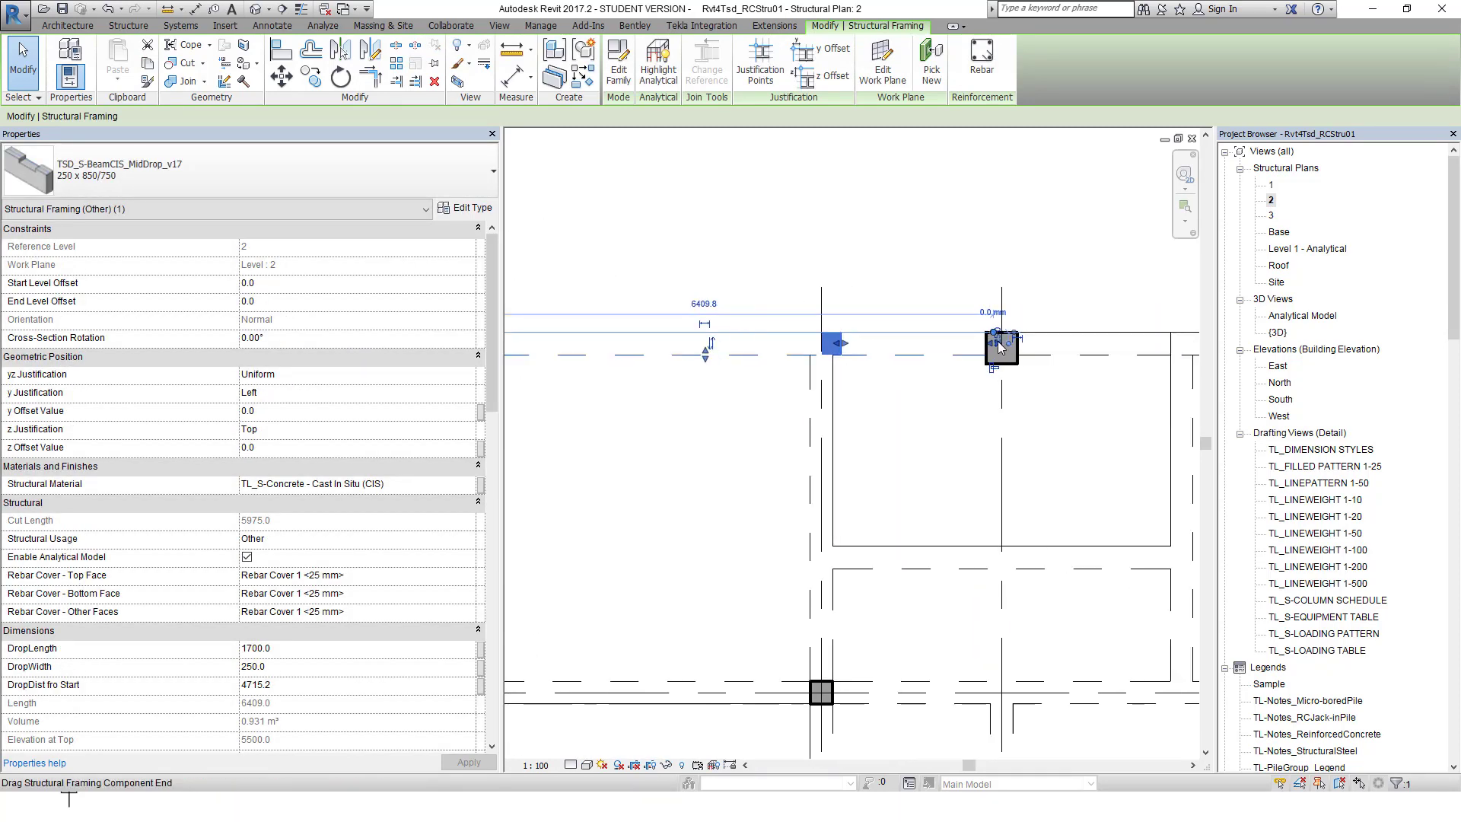
scroll(988, 347, "up", 3)
left_click_drag(989, 347, 970, 344)
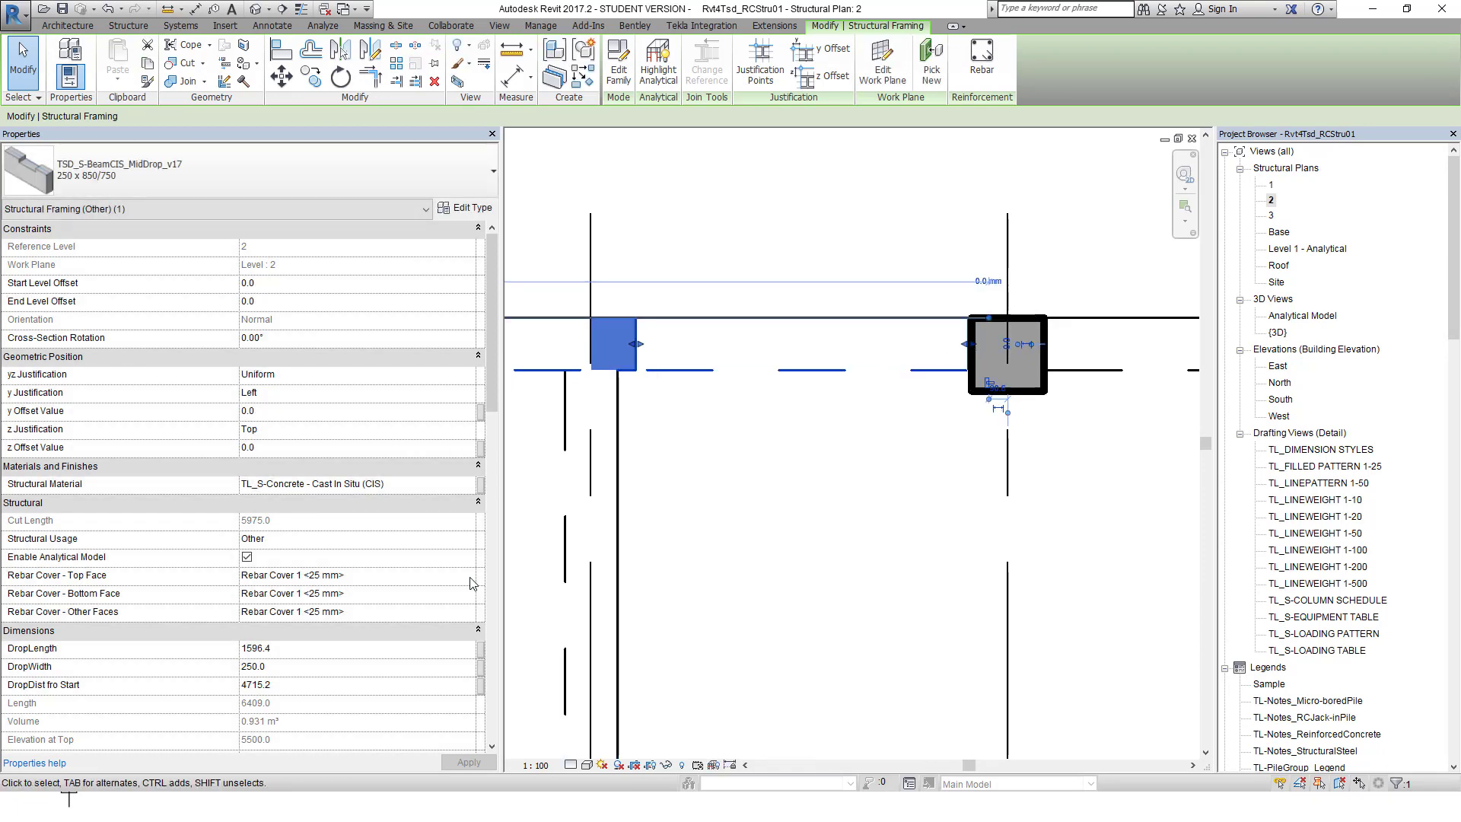
left_click(318, 652)
type("1")
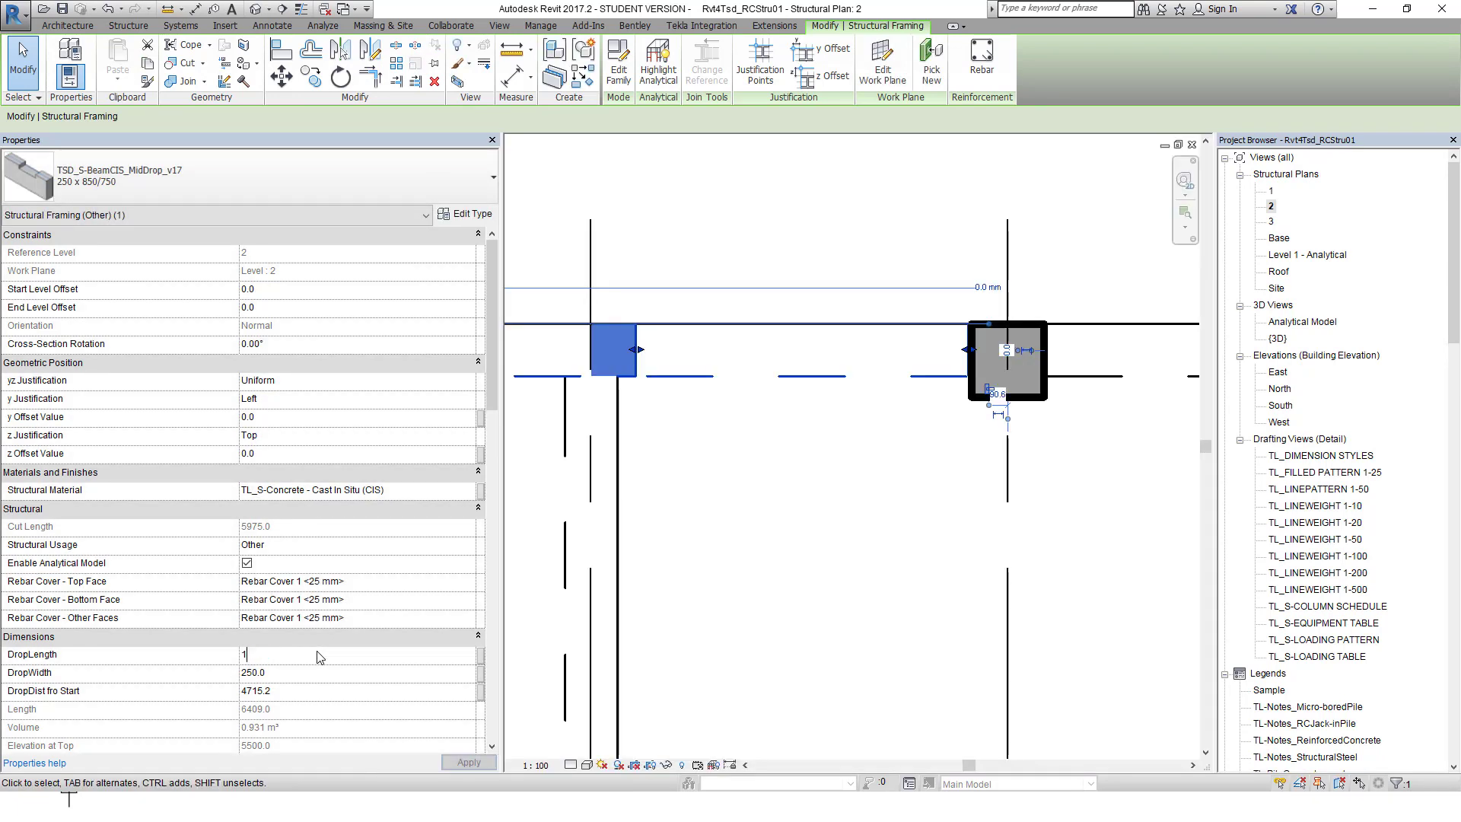
type("600")
left_click(491, 761)
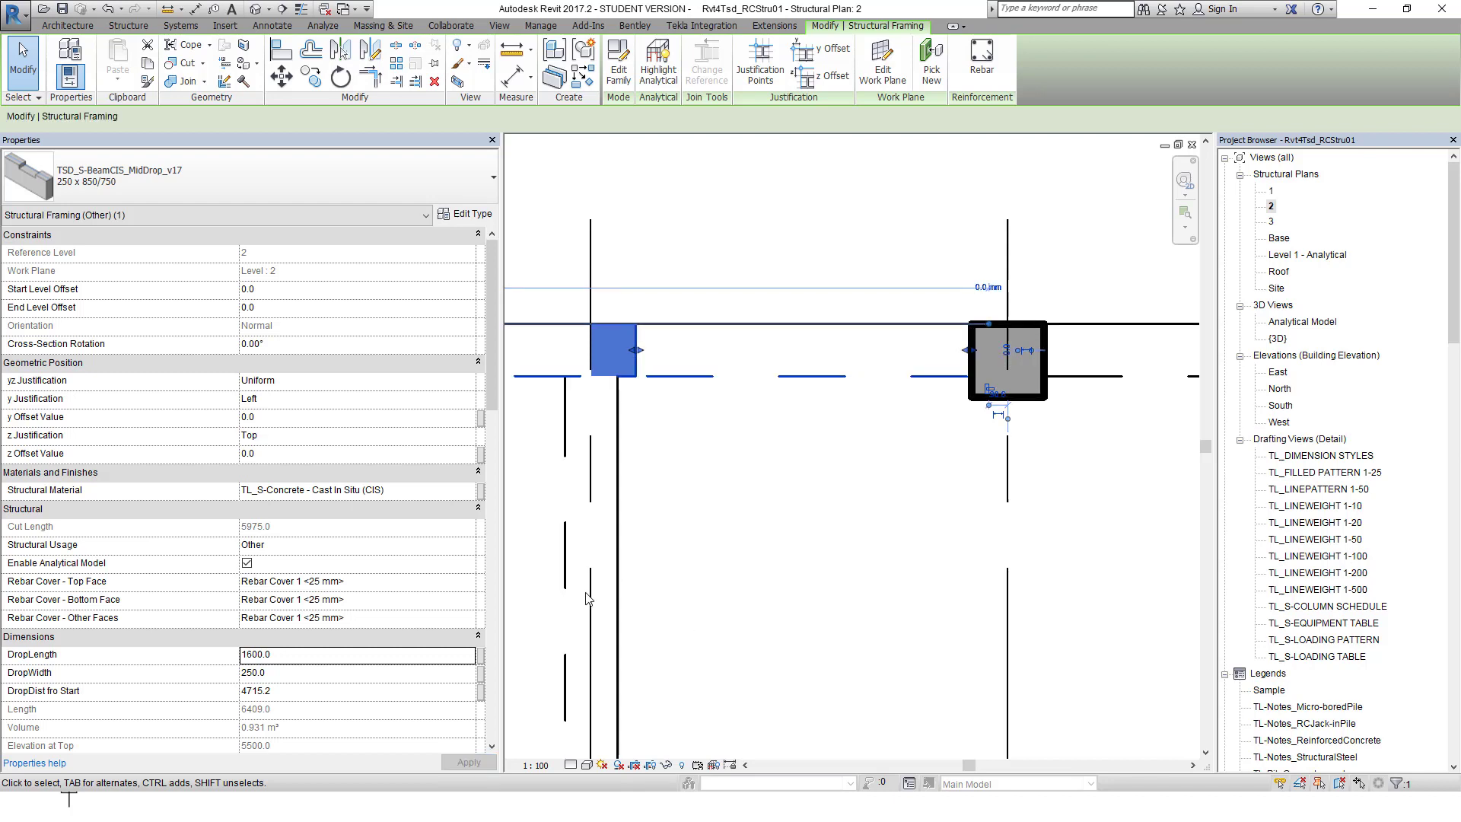
- Move the start of the grid 5 beam's drop to the slab opening's side edge and set DropDist fro Start to 4620
left_click_drag(634, 350, 616, 351)
scroll(670, 447, "down", 3)
middle_click_drag(573, 467, 740, 454)
scroll(911, 410, "up", 1)
scroll(914, 416, "up", 1)
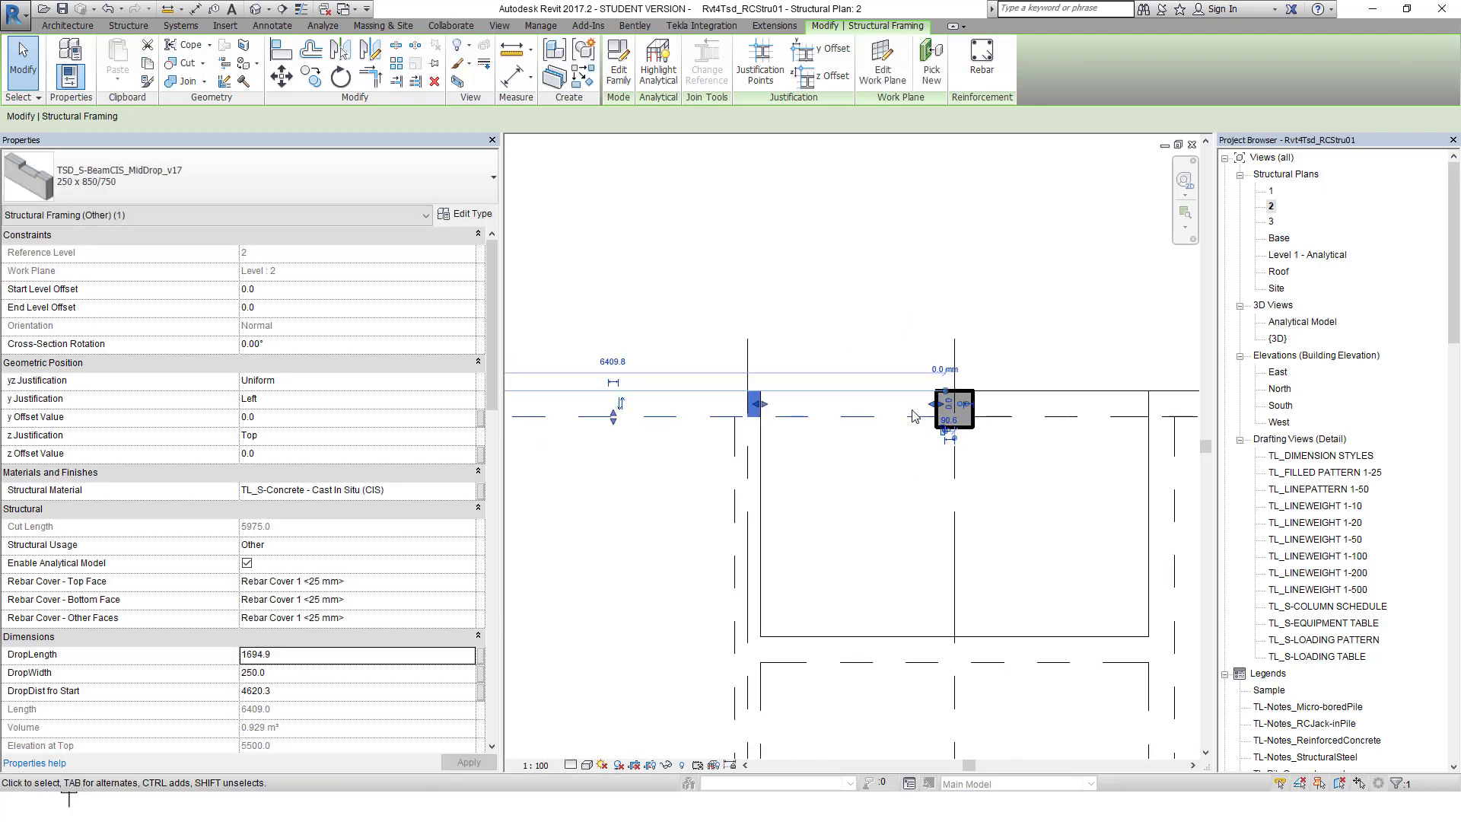
left_click(281, 693)
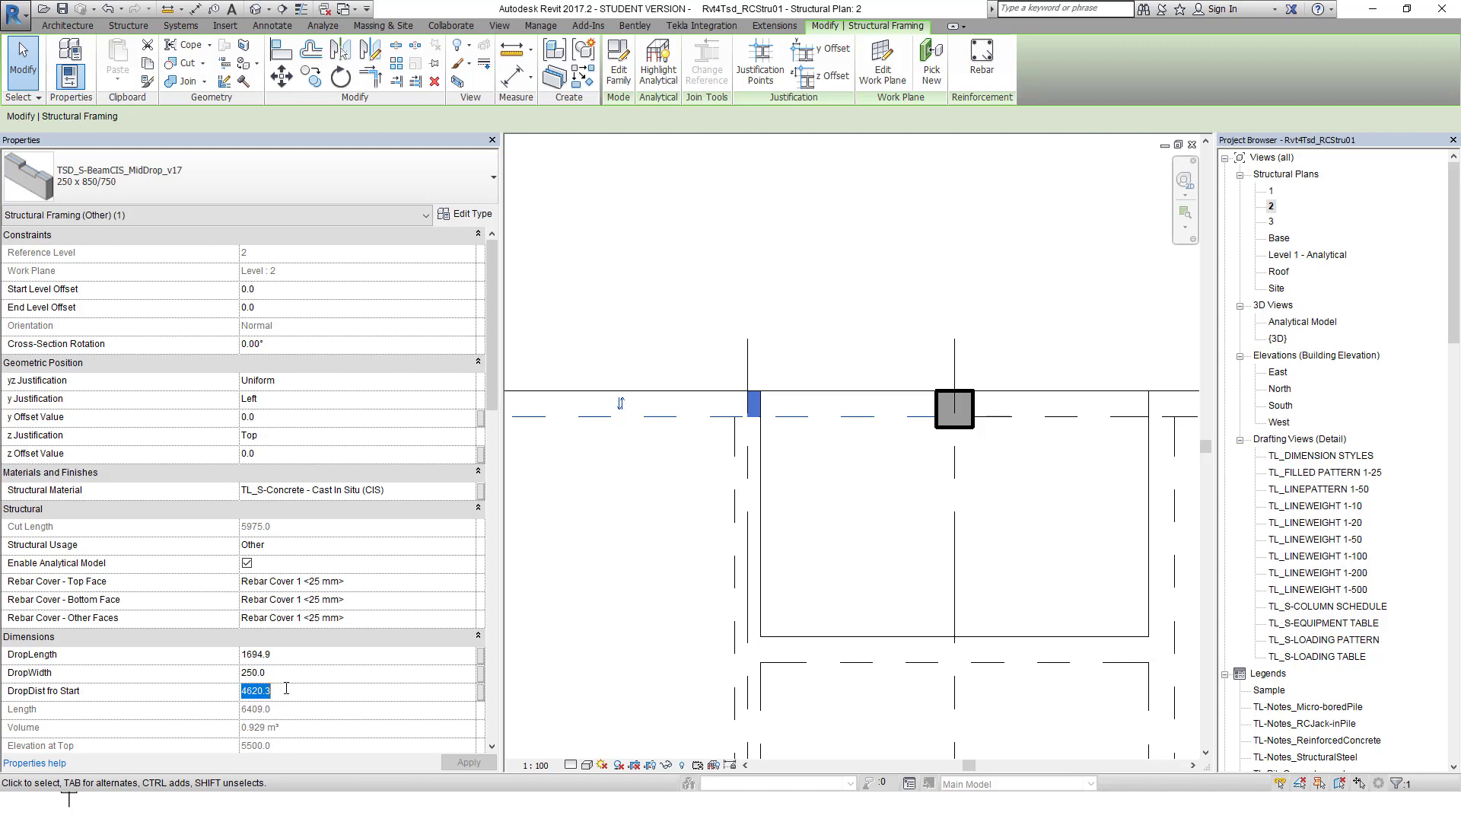
type("46")
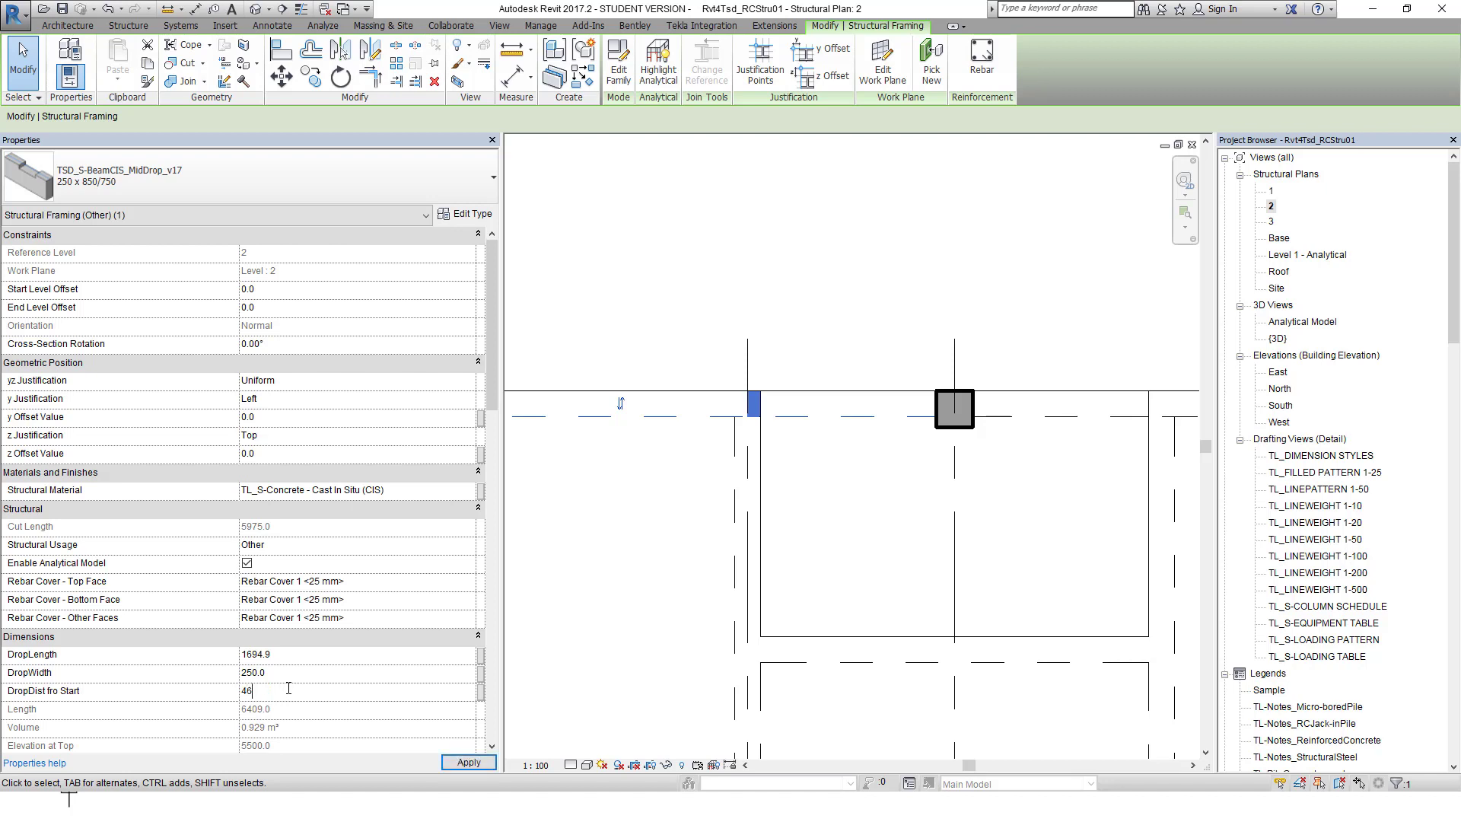
type("20")
left_click(469, 762)
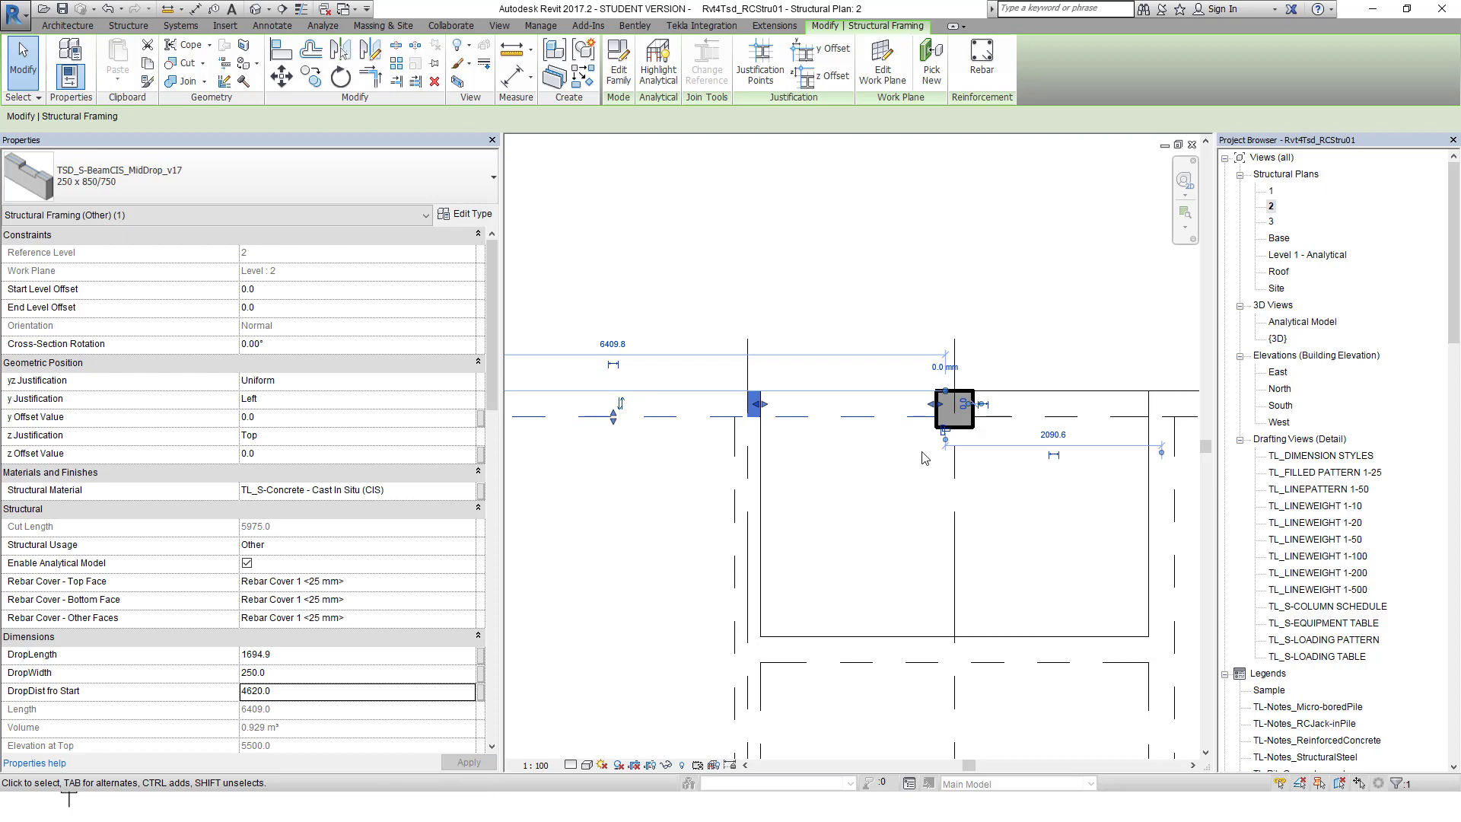
- Set the grid 5 beam's DropLength to 1700 and deselect the beam
type("1700")
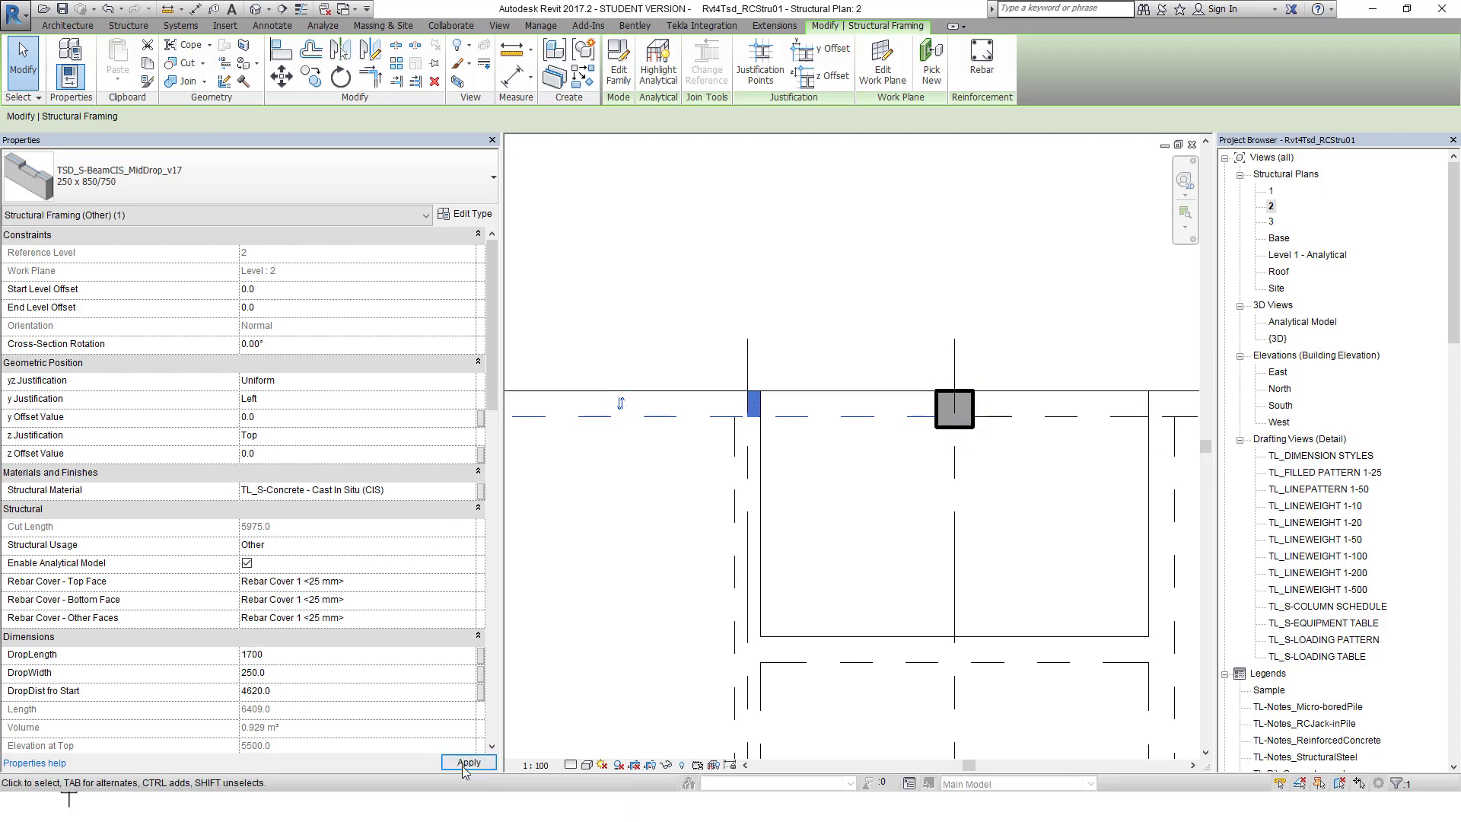
left_click(463, 763)
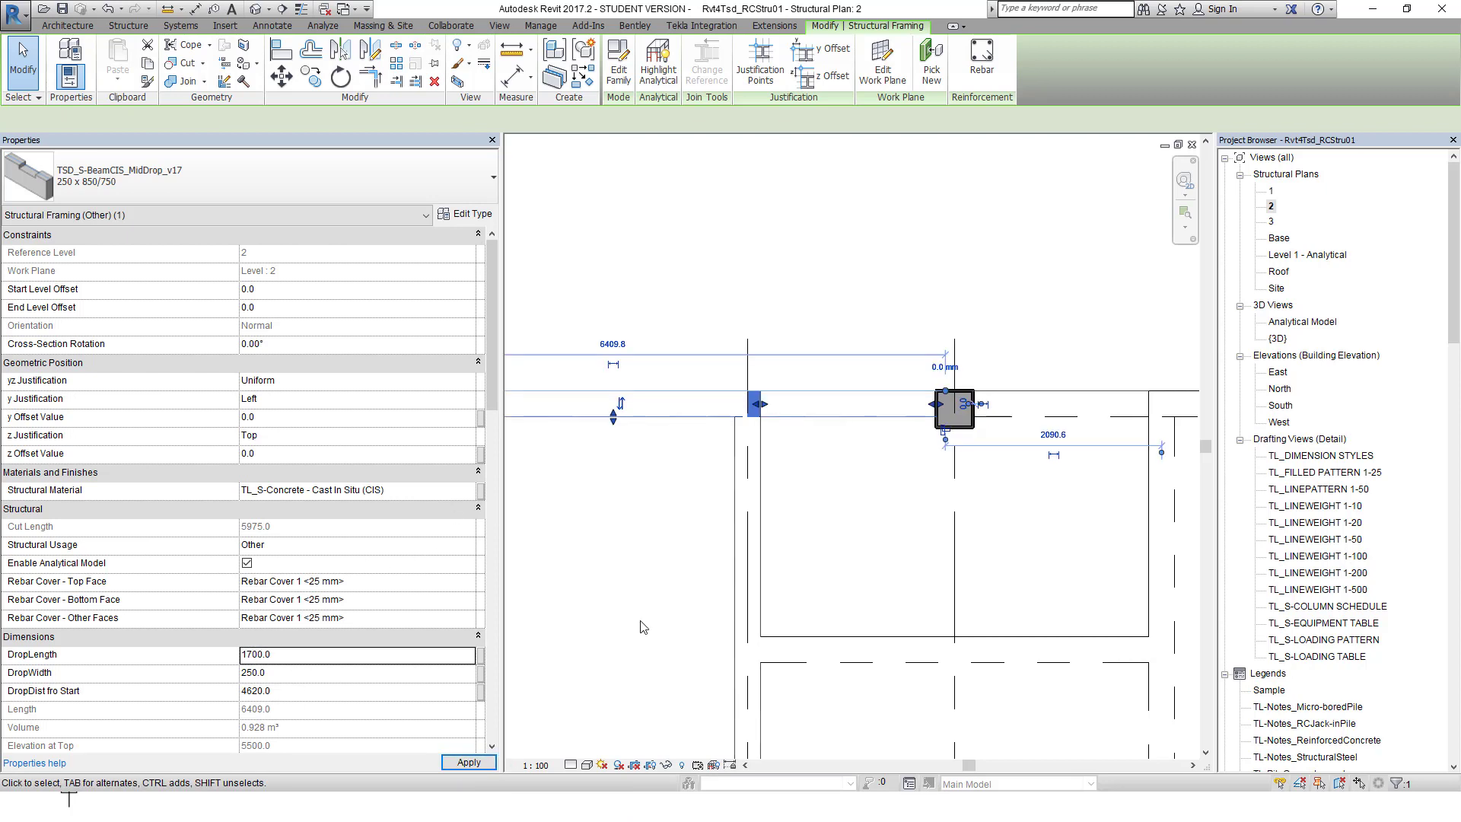
left_click(803, 537)
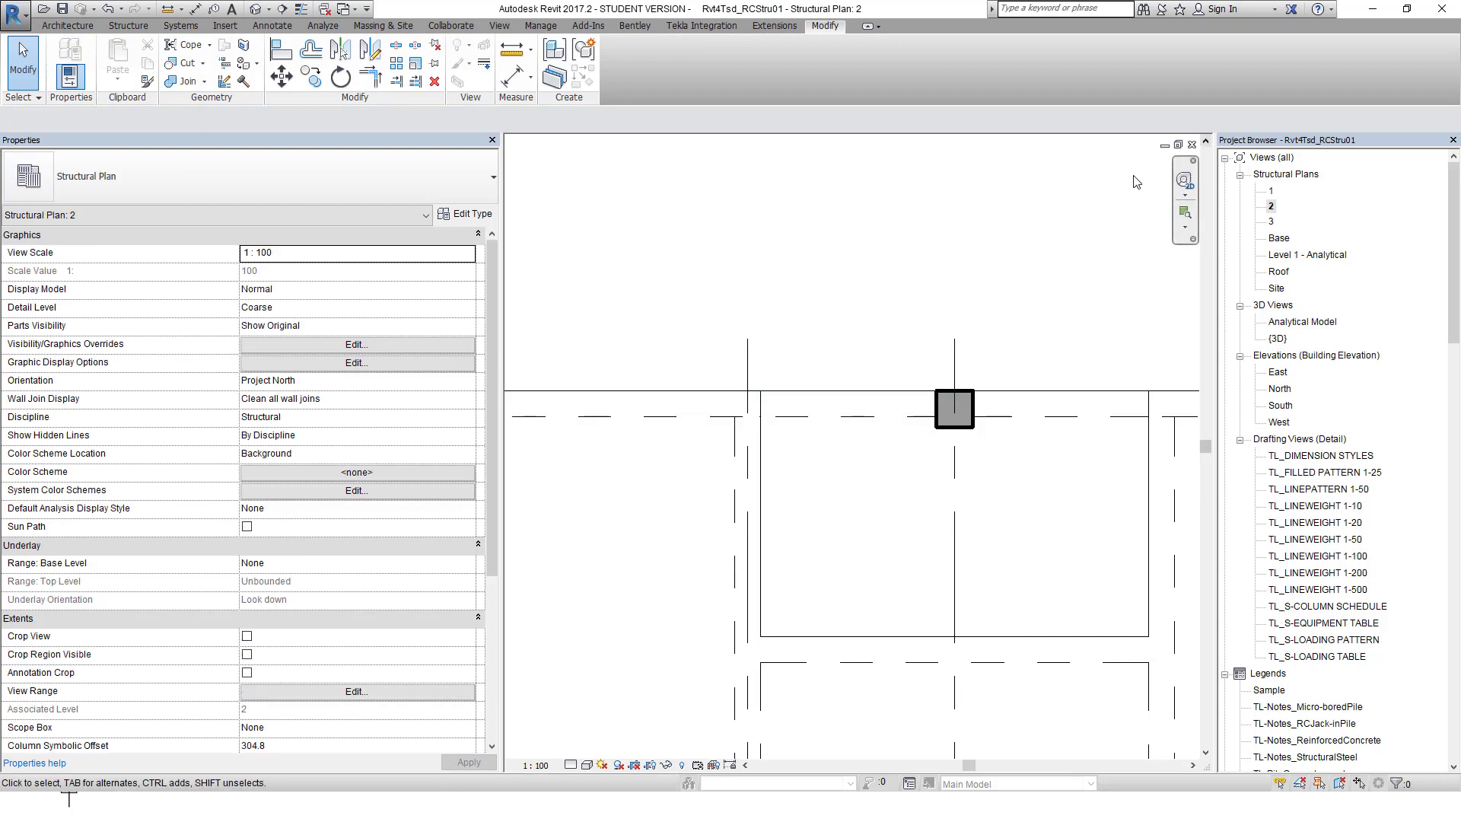
- Return to the 3D view and match level 2's adjusted mid-drop edge beam onto the corresponding beams on the other levels
left_click(1192, 145)
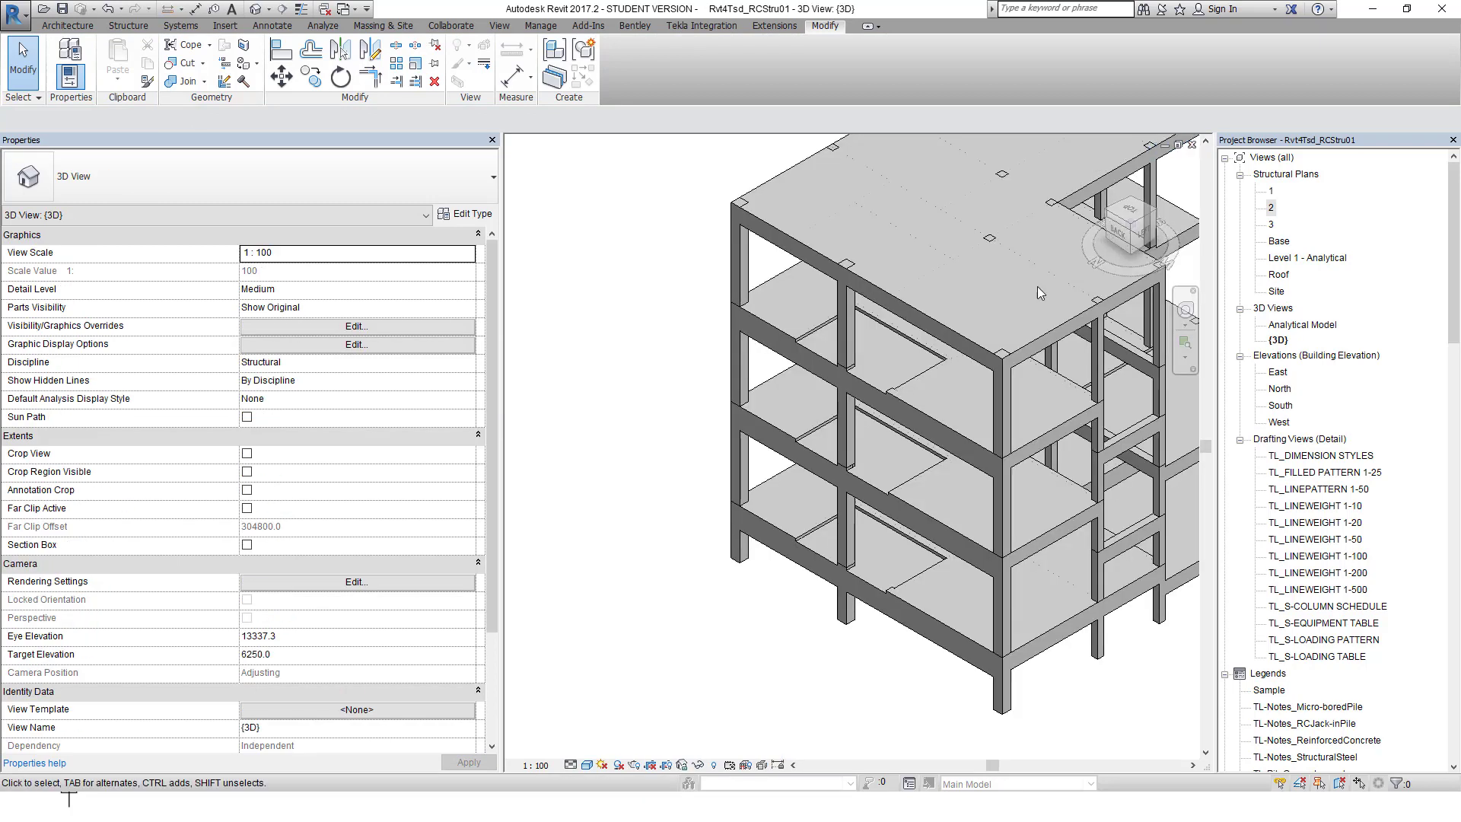
left_click(148, 80)
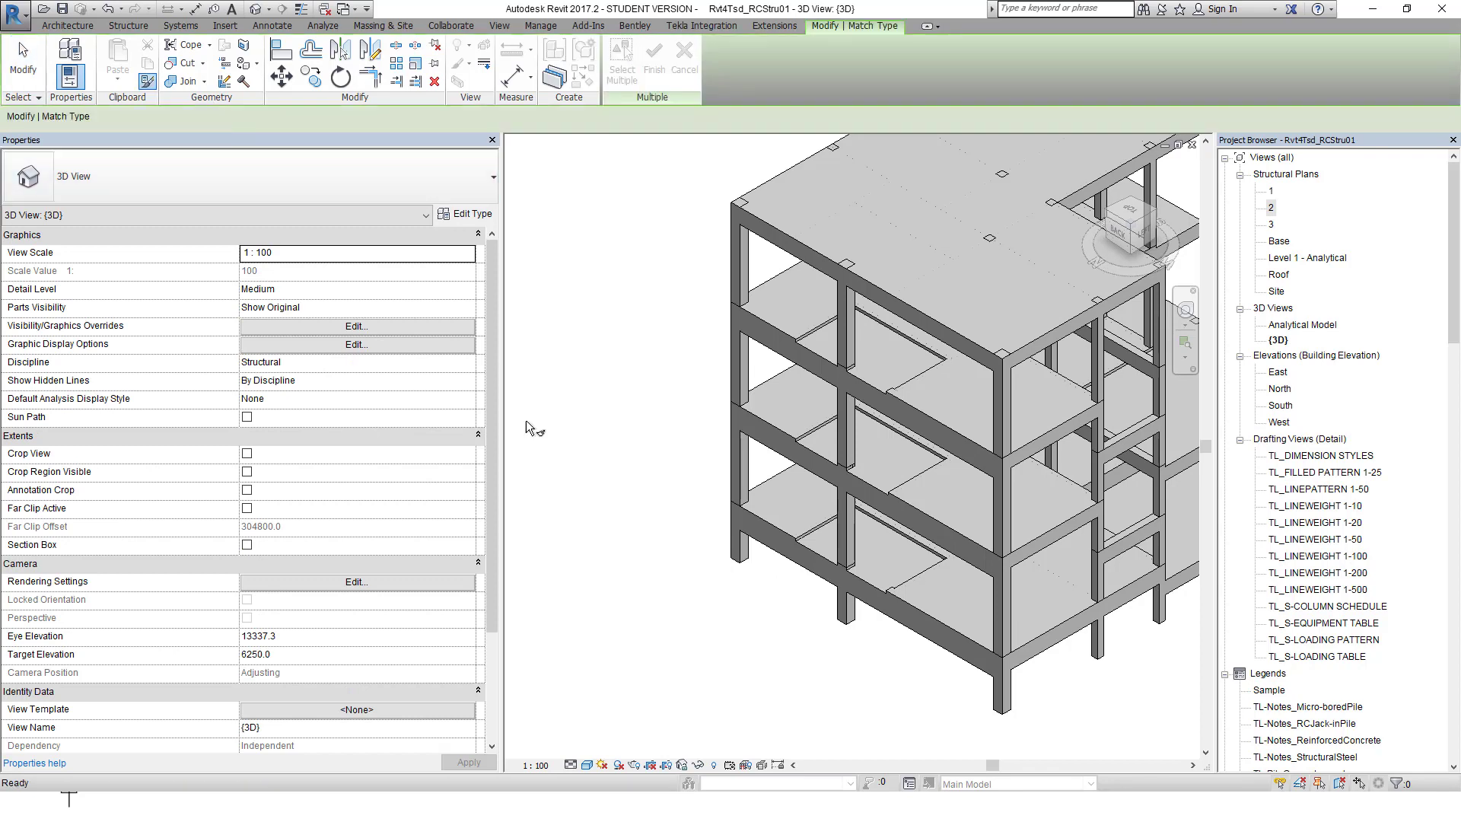
left_click(882, 510)
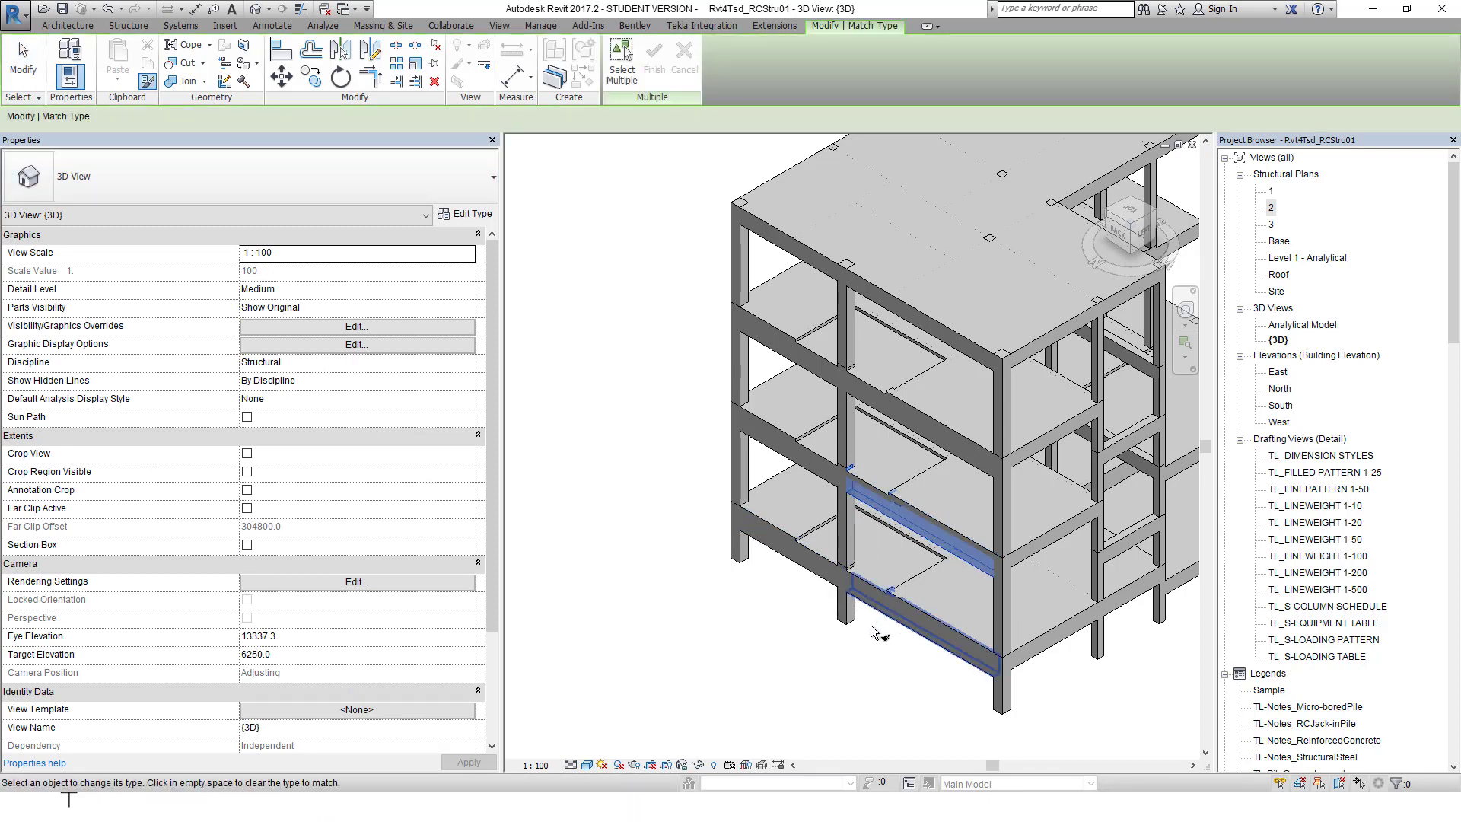
left_click(618, 410)
scroll(845, 387, "up", 5)
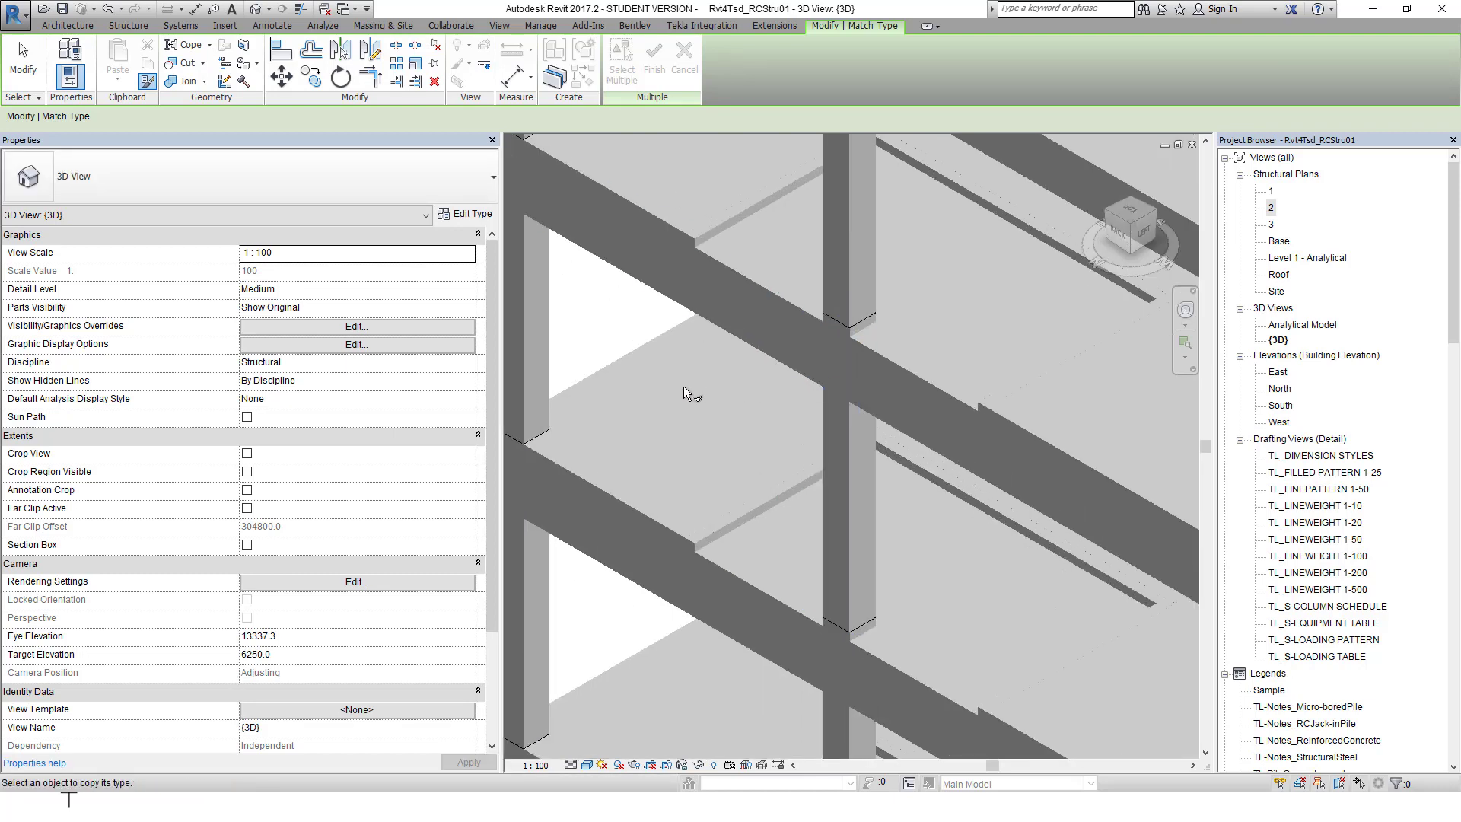
key("Escape")
scroll(702, 382, "down", 5)
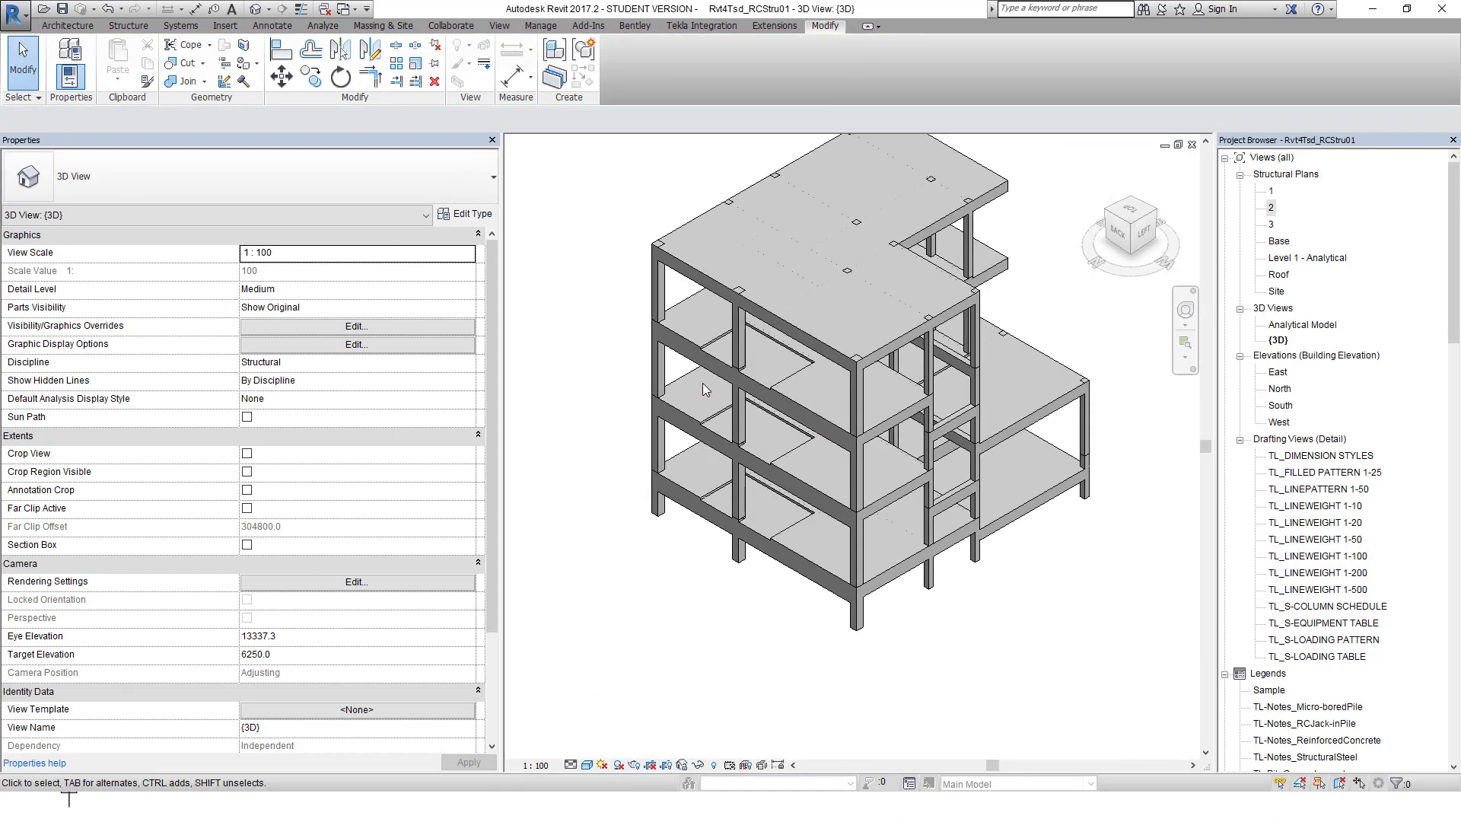
scroll(813, 578, "up", 3)
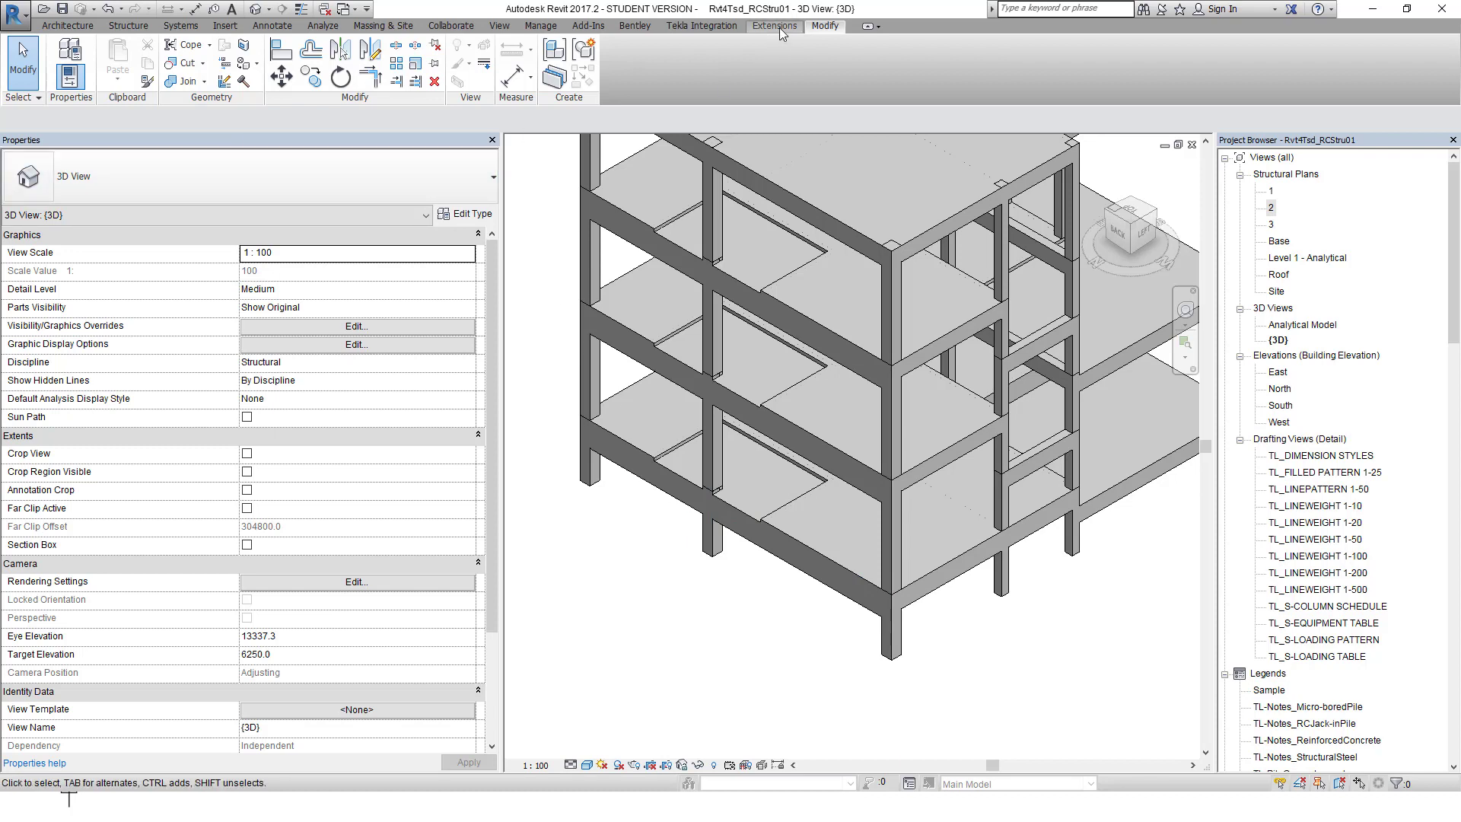
- Show the Tekla Structural Designer integration tools and turn the 3D model to view its top, left and front sides
left_click(689, 26)
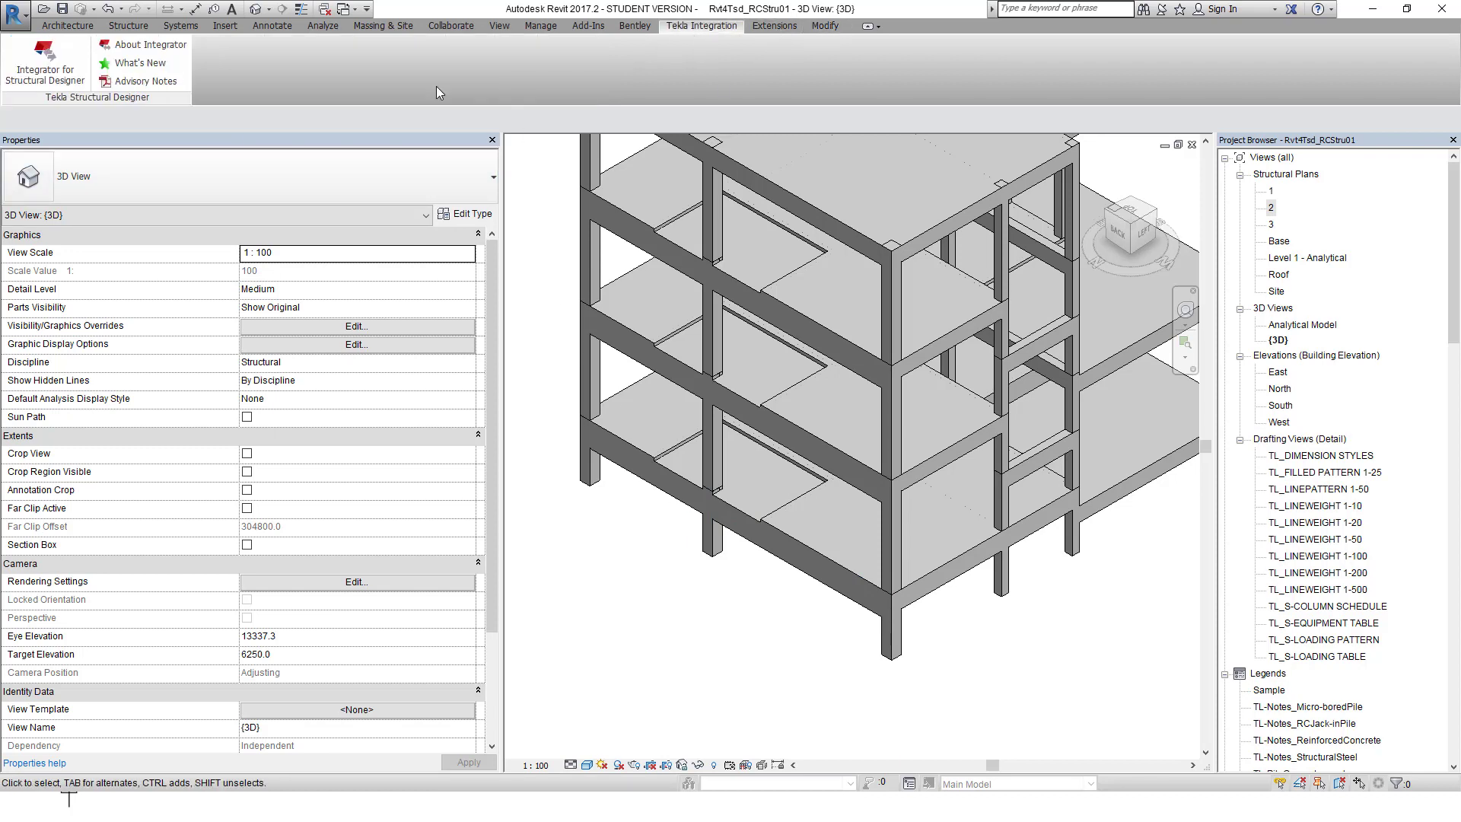
left_click(49, 67)
scroll(667, 586, "down", 5)
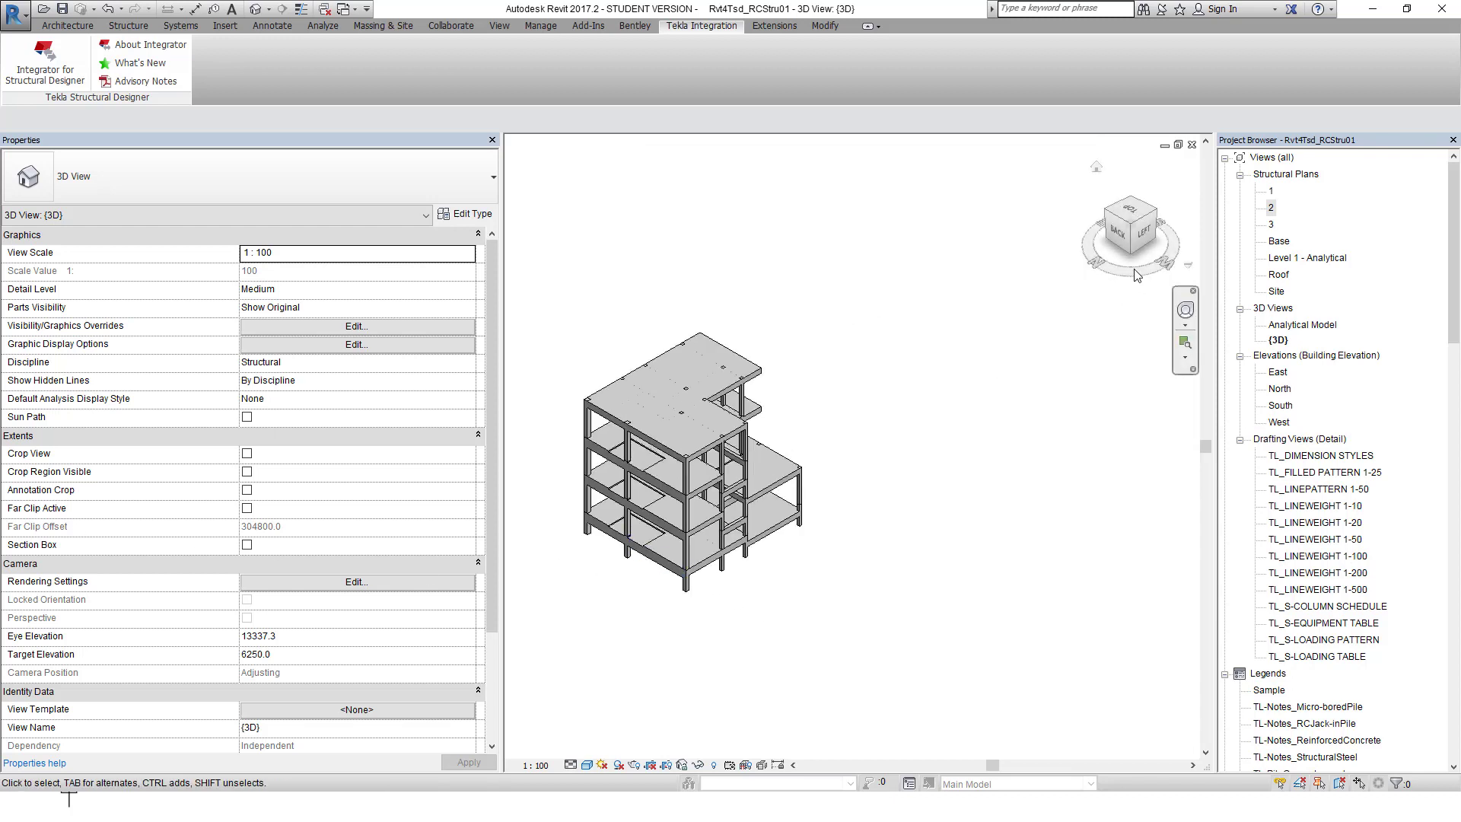
left_click(1155, 210)
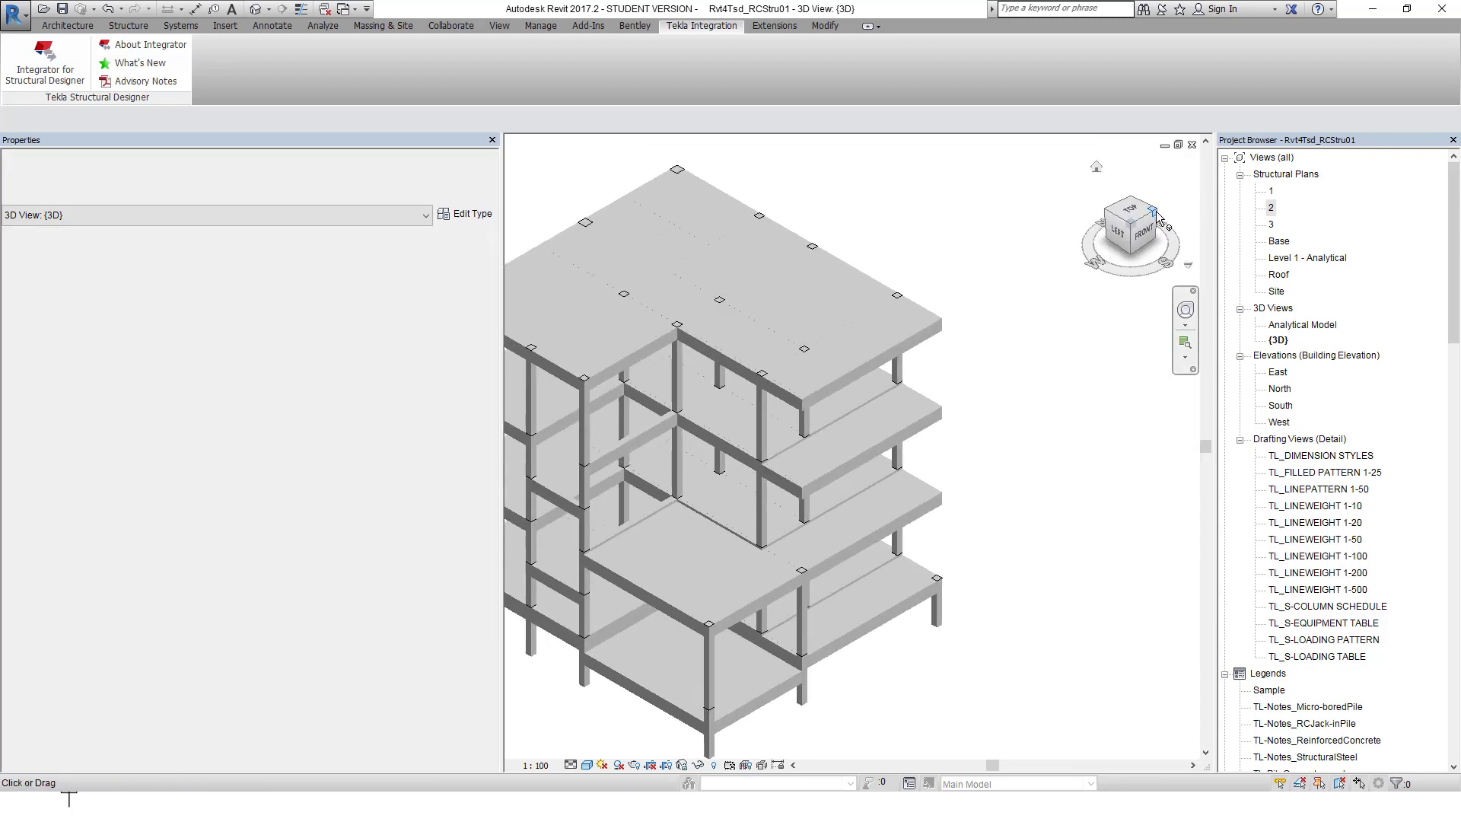
scroll(980, 350, "down", 2)
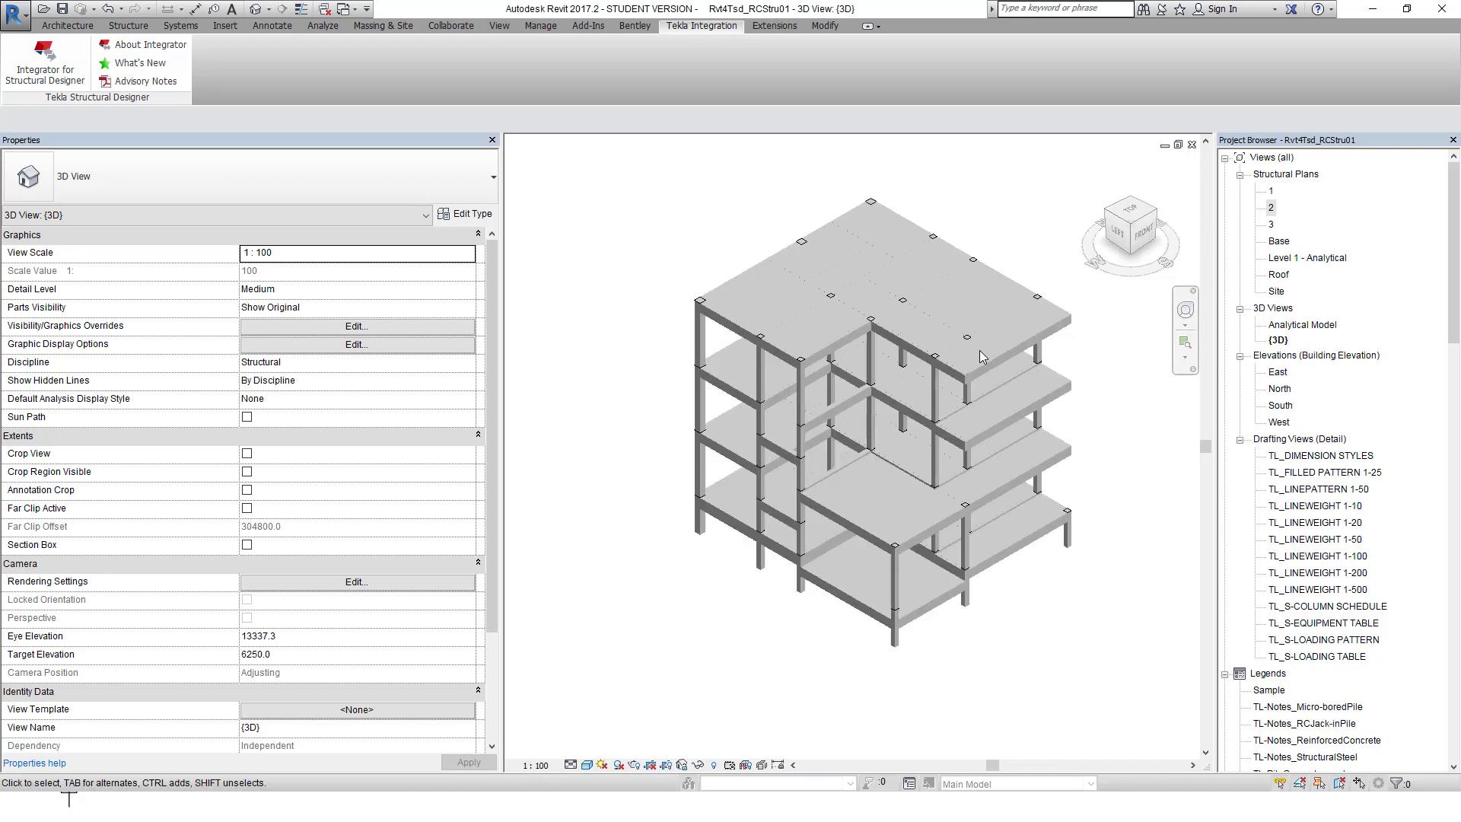
middle_click_drag(980, 354, 886, 396)
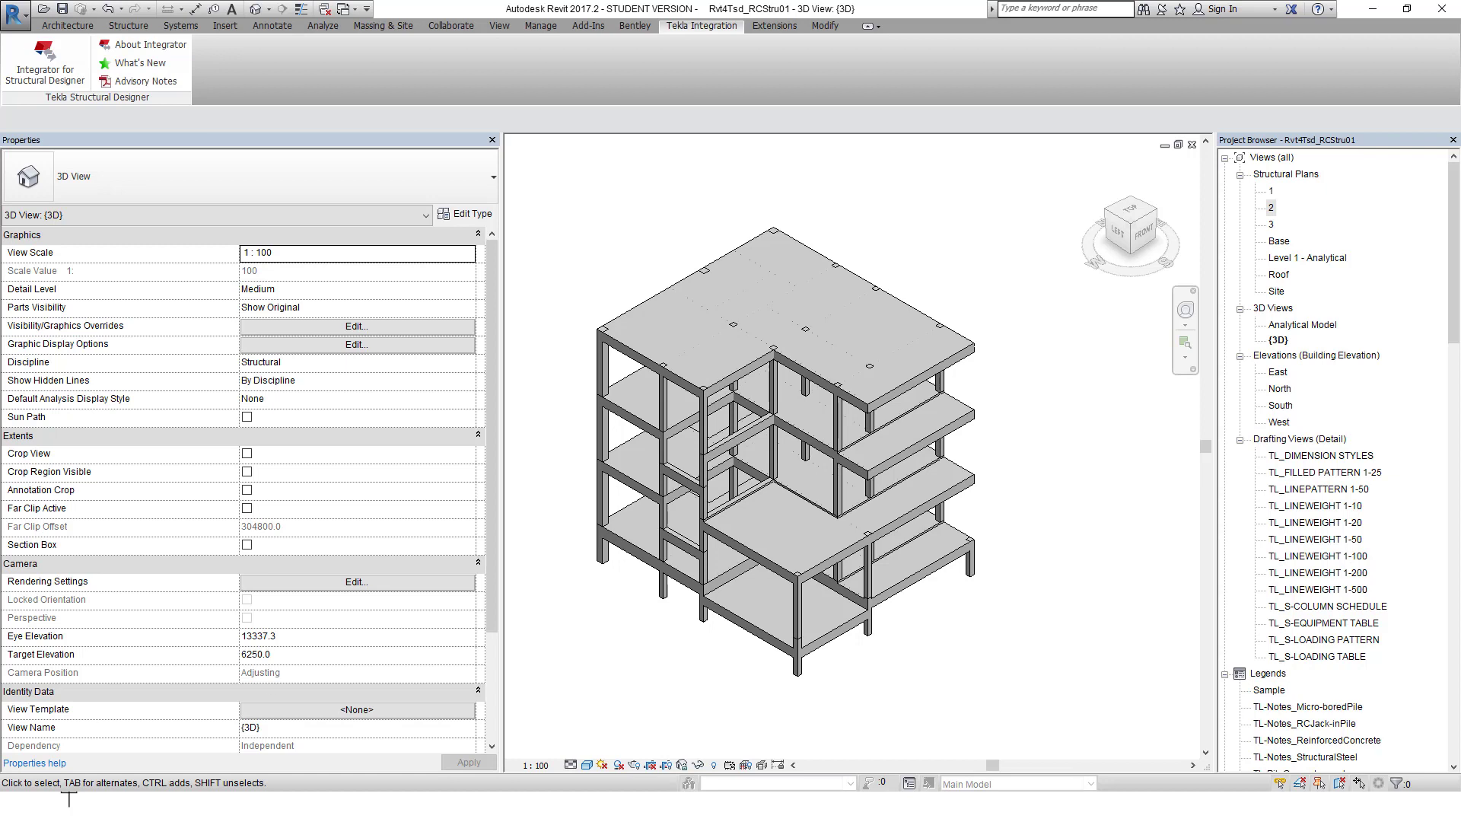
- Switch to Tekla Structural Designer and examine the beam and slab layout in the St. 1 (1) 2D view
left_click(68, 798)
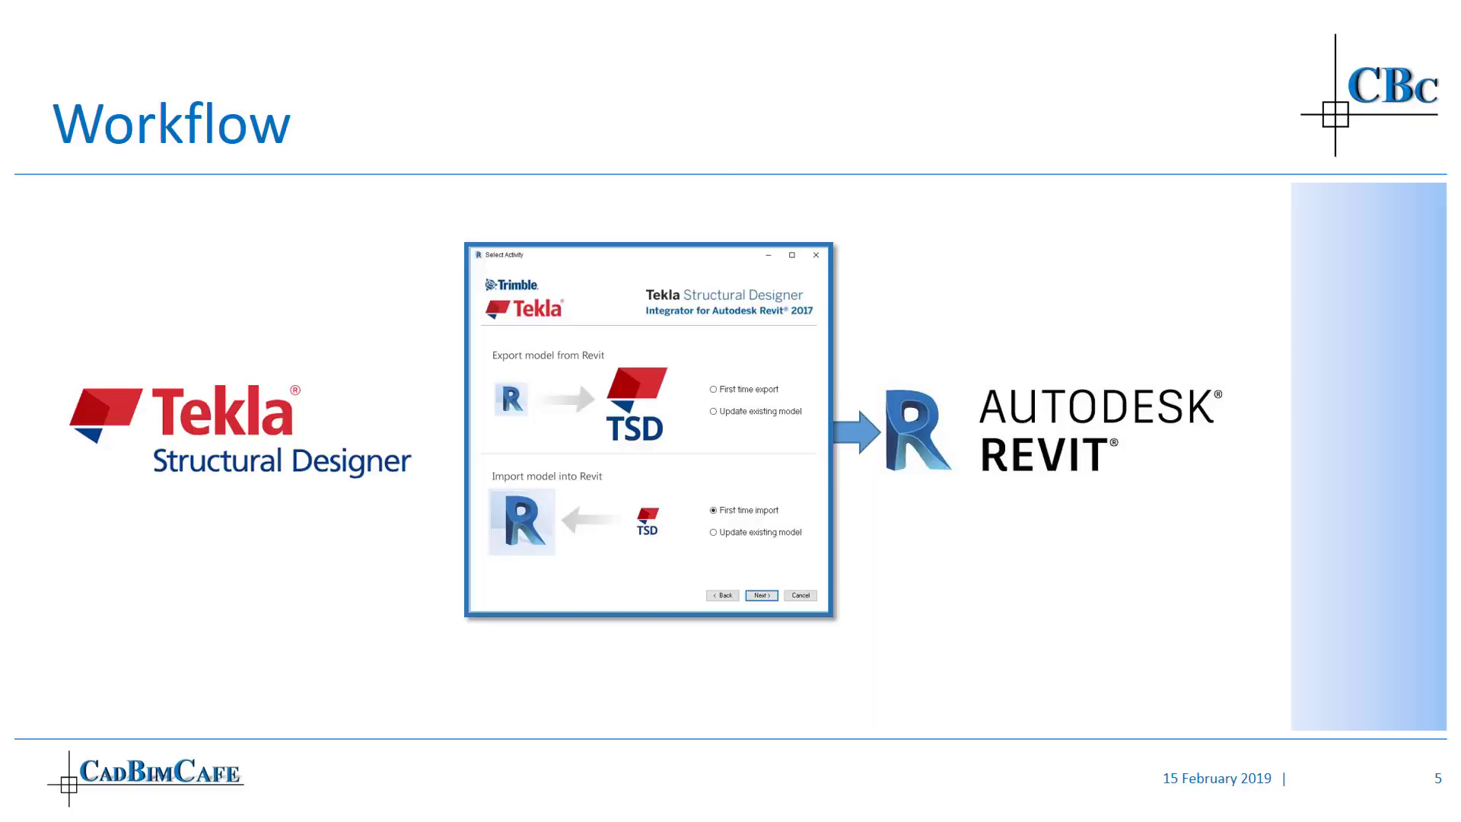
left_click(225, 586)
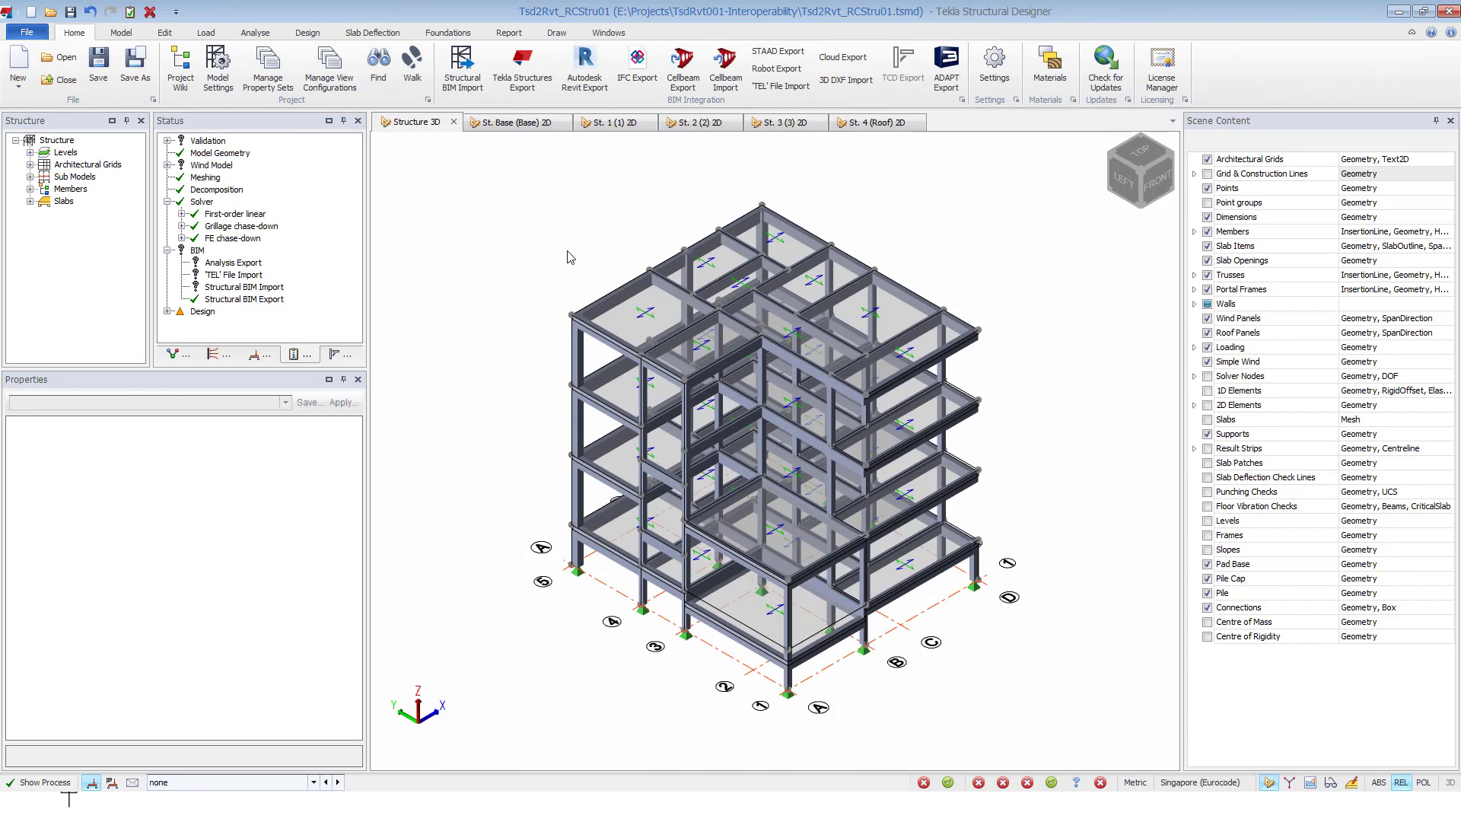
left_click(622, 131)
scroll(647, 502, "up", 5)
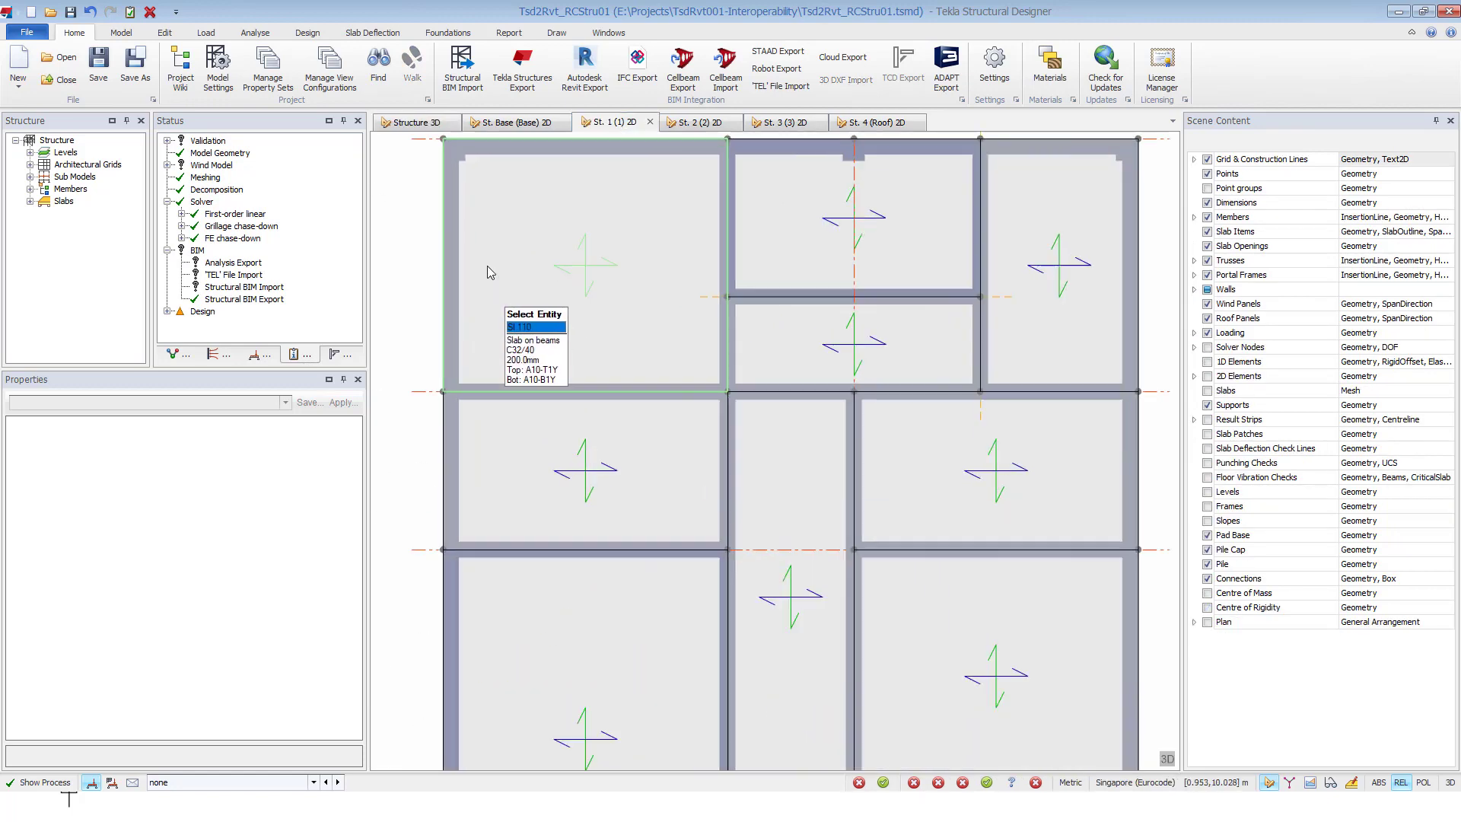
scroll(496, 207, "down", 2)
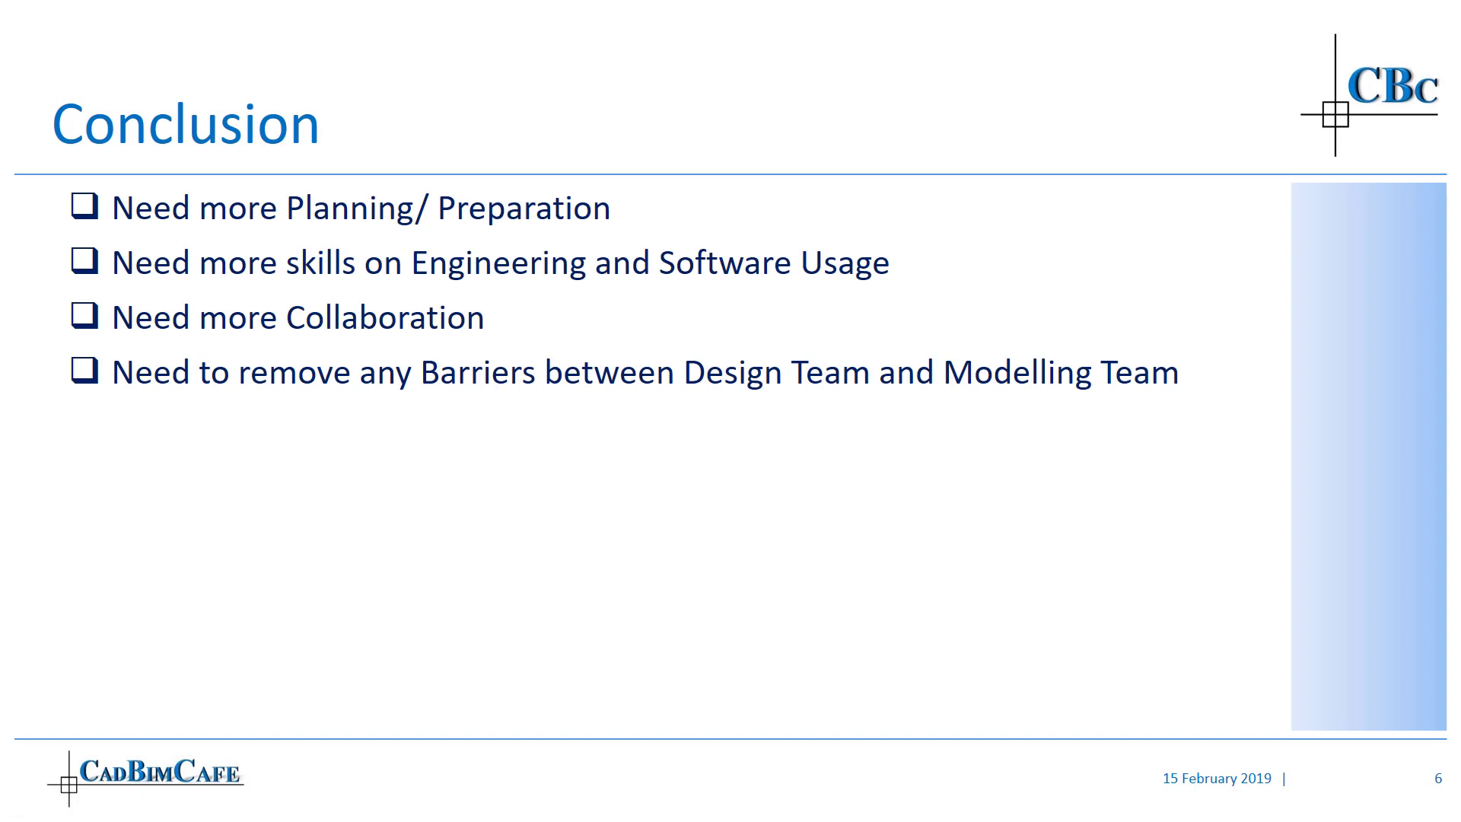
- Switch back to Revit and open the TL-RC BEAM SCHEDULE to review the beam sizes, spans and reinforcement
key("alt+Tab")
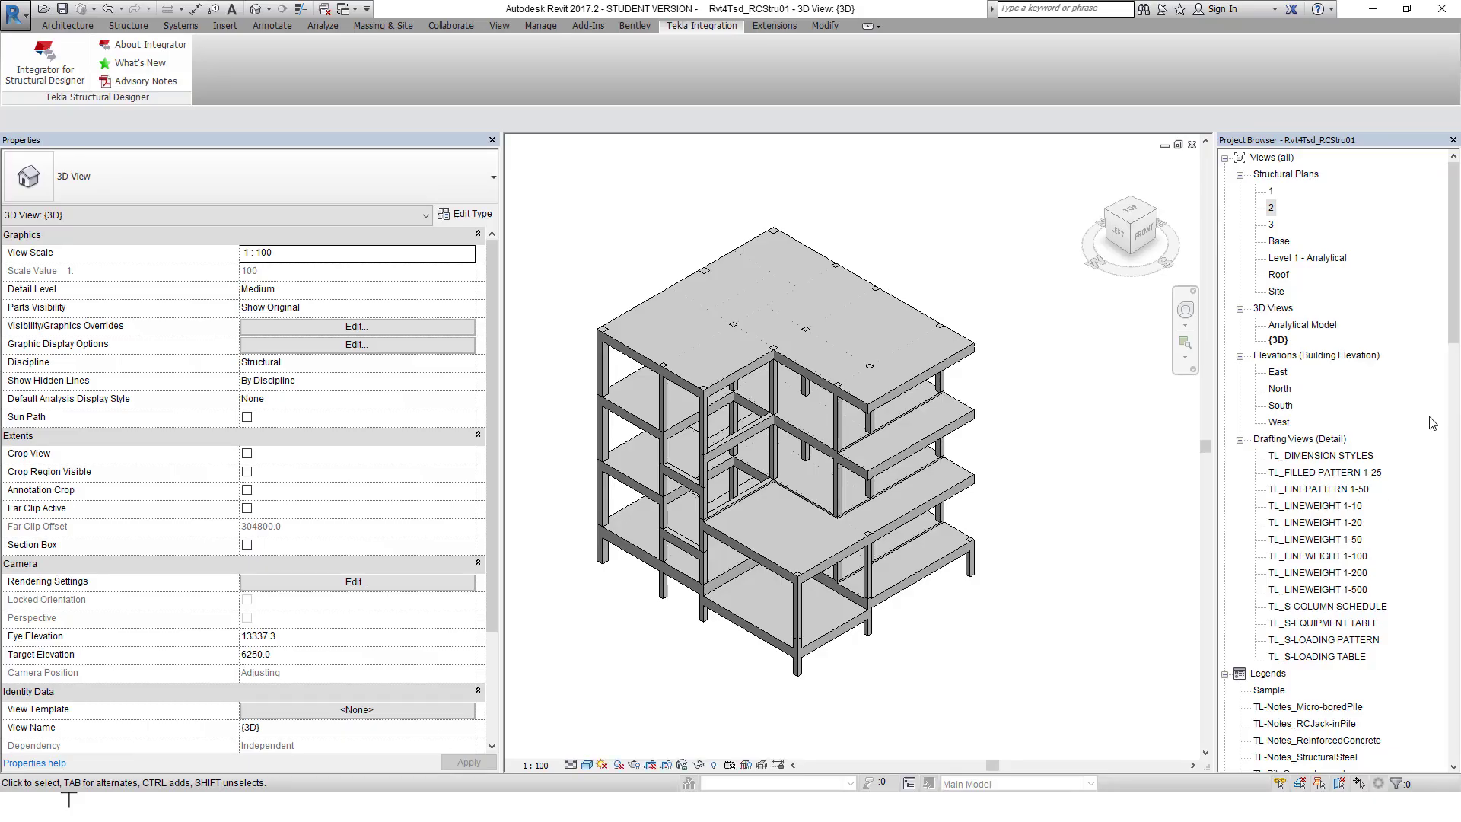
scroll(1413, 503, "down", 15)
scroll(1413, 503, "down", 1)
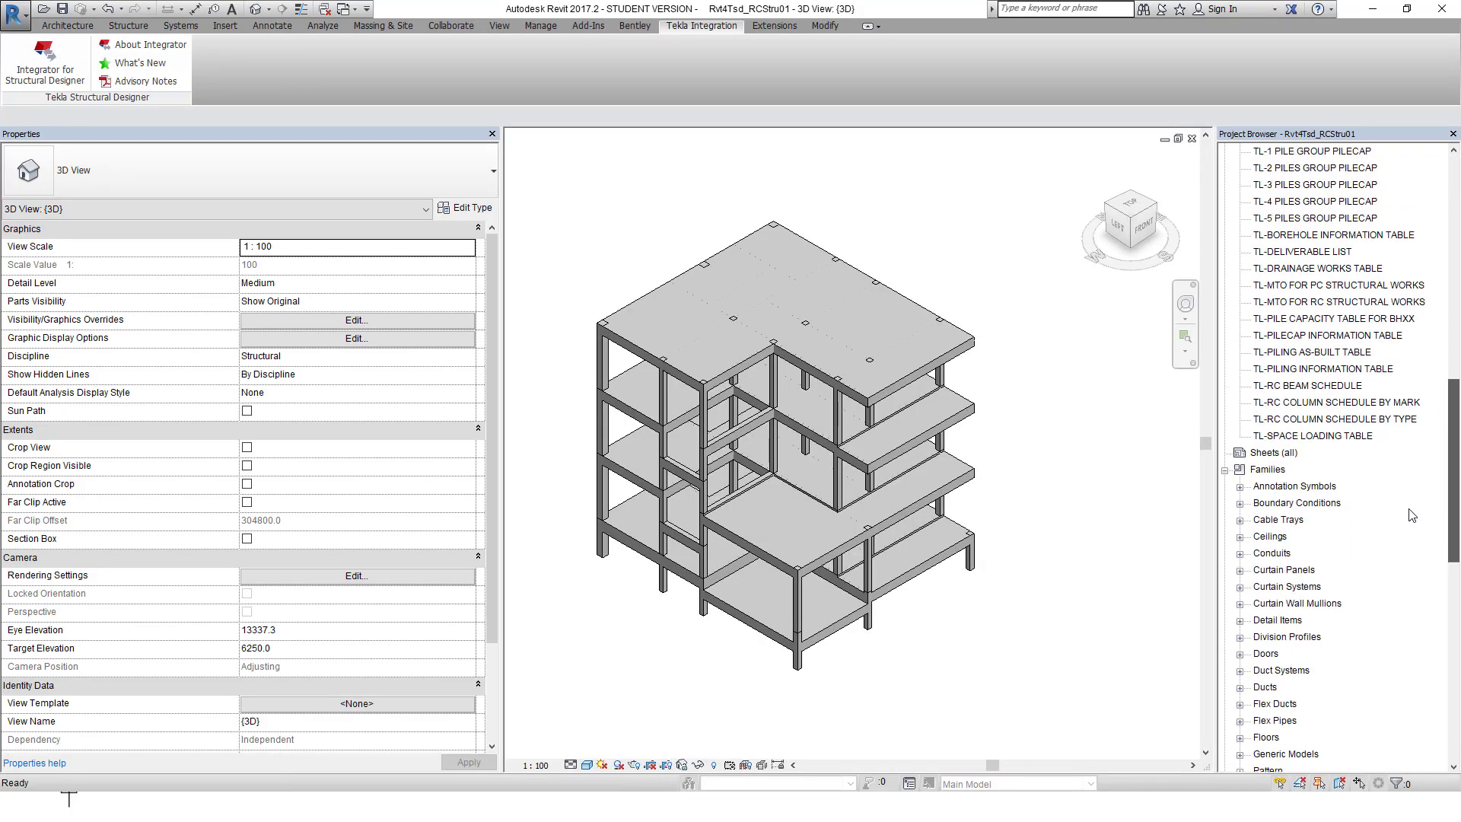
double_click(1307, 385)
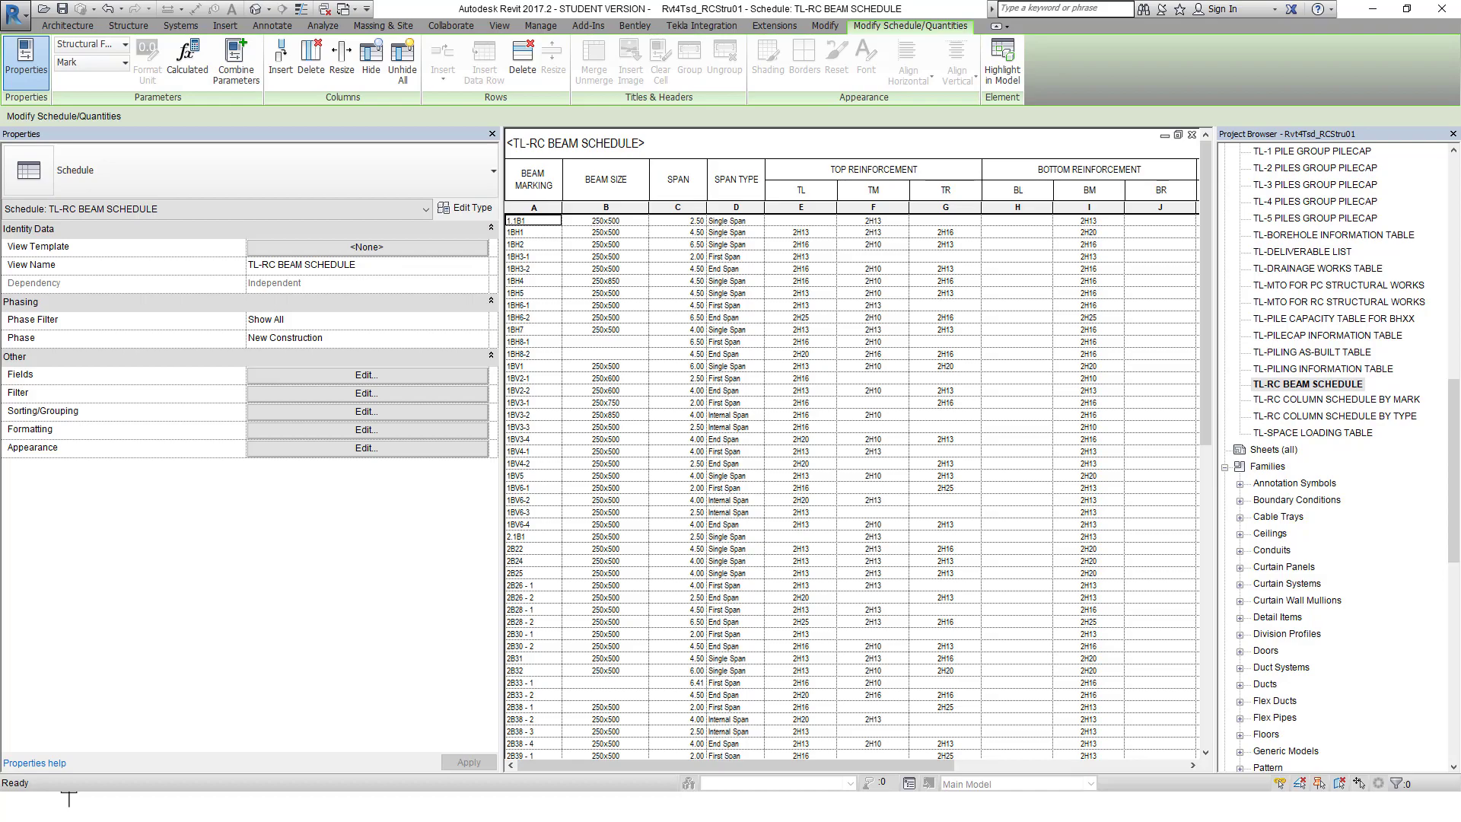
left_click(69, 798)
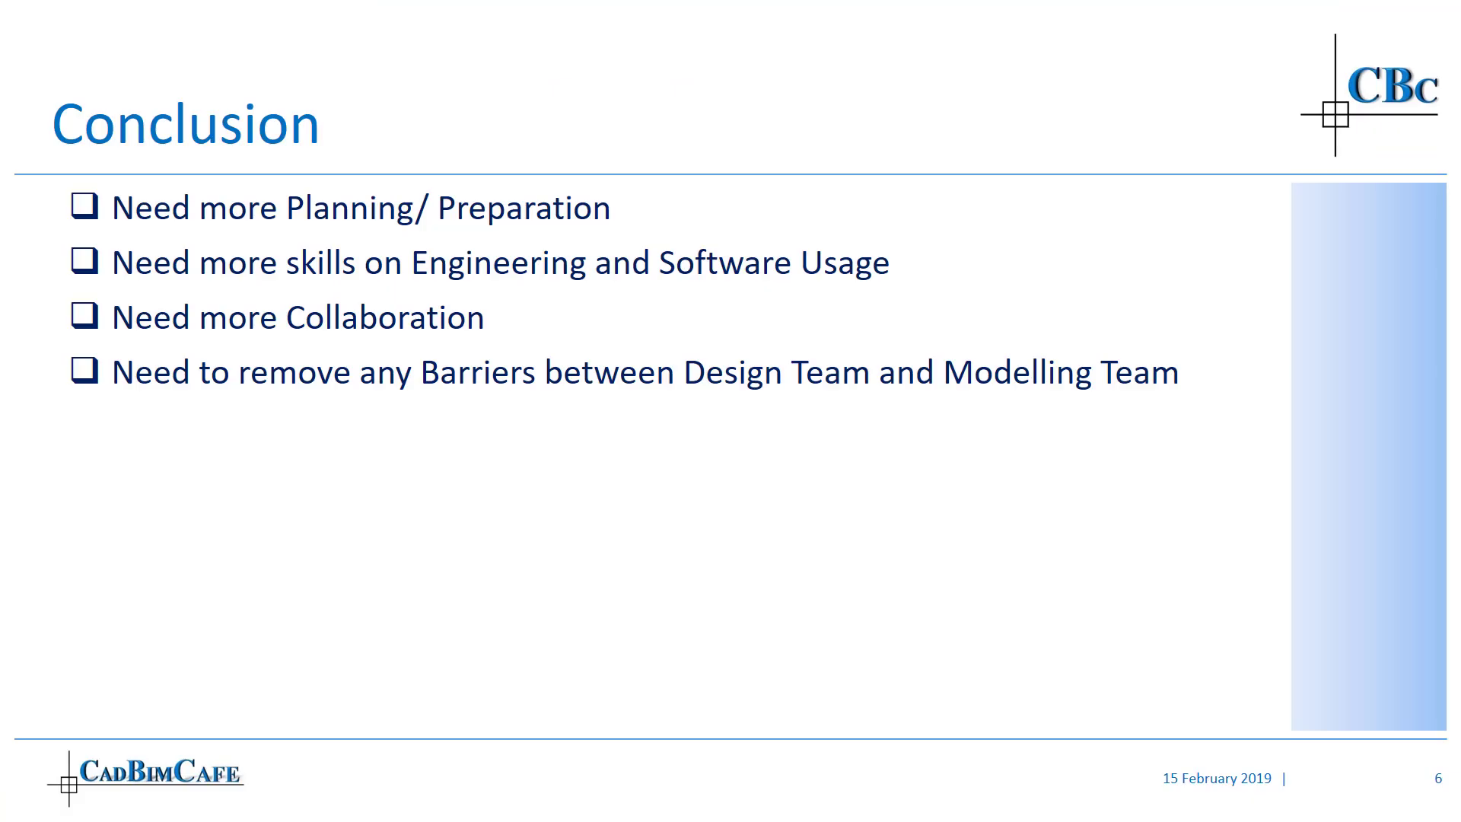